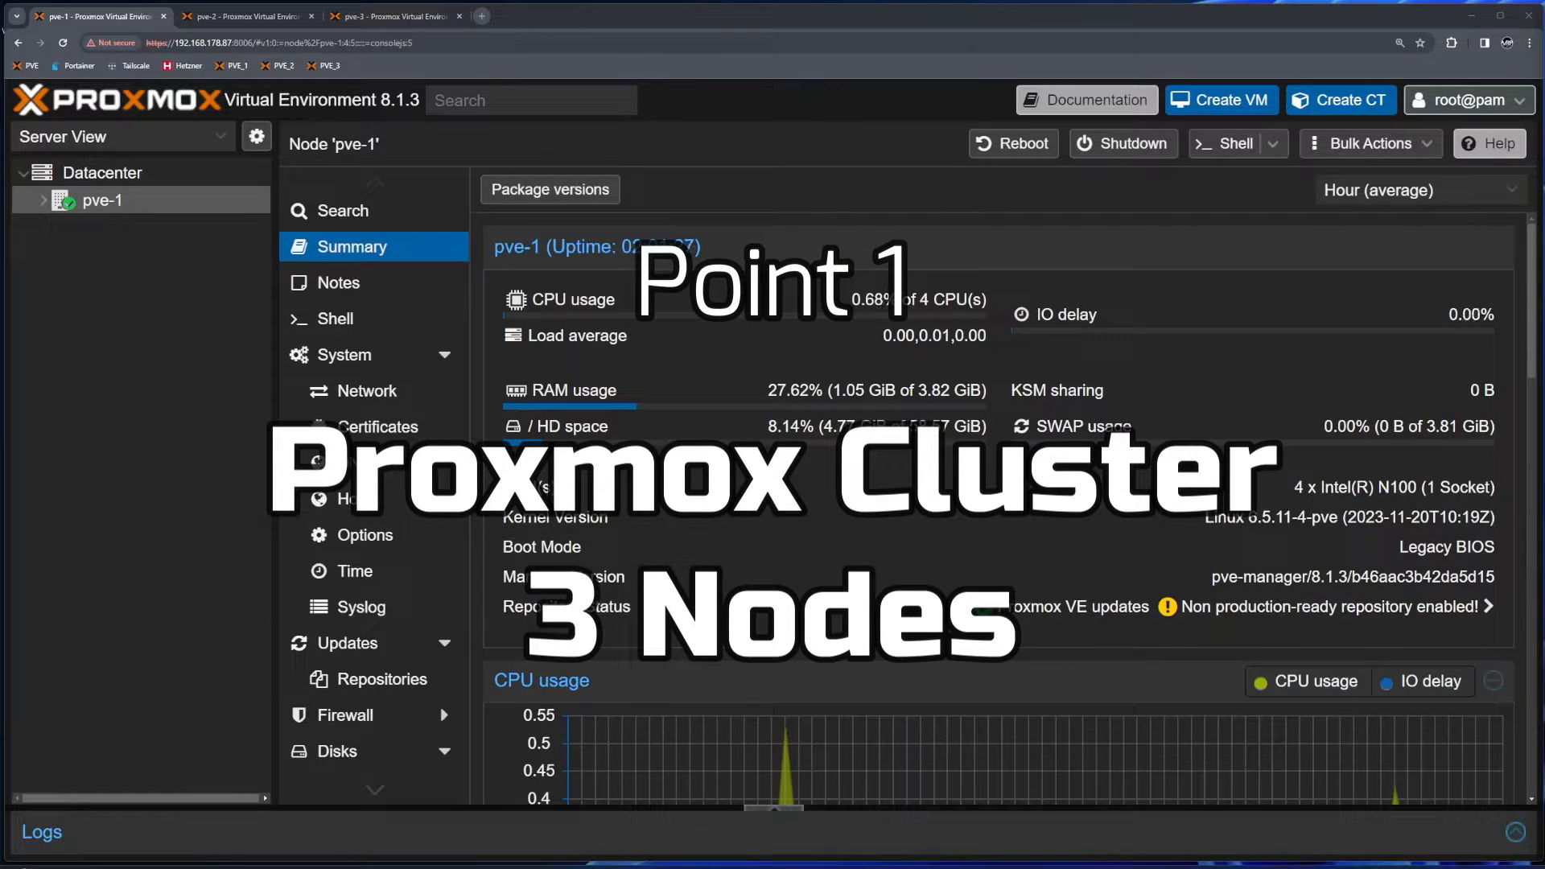
- Look through the summaries of nodes pve-1, pve-2 and pve-3, and examine the CPU, RAM and disk space on pve-1
{"action": "left_click", "coordinate": [214, 17]}
{"action": "left_click", "coordinate": [362, 17]}
{"action": "left_click", "coordinate": [96, 16]}
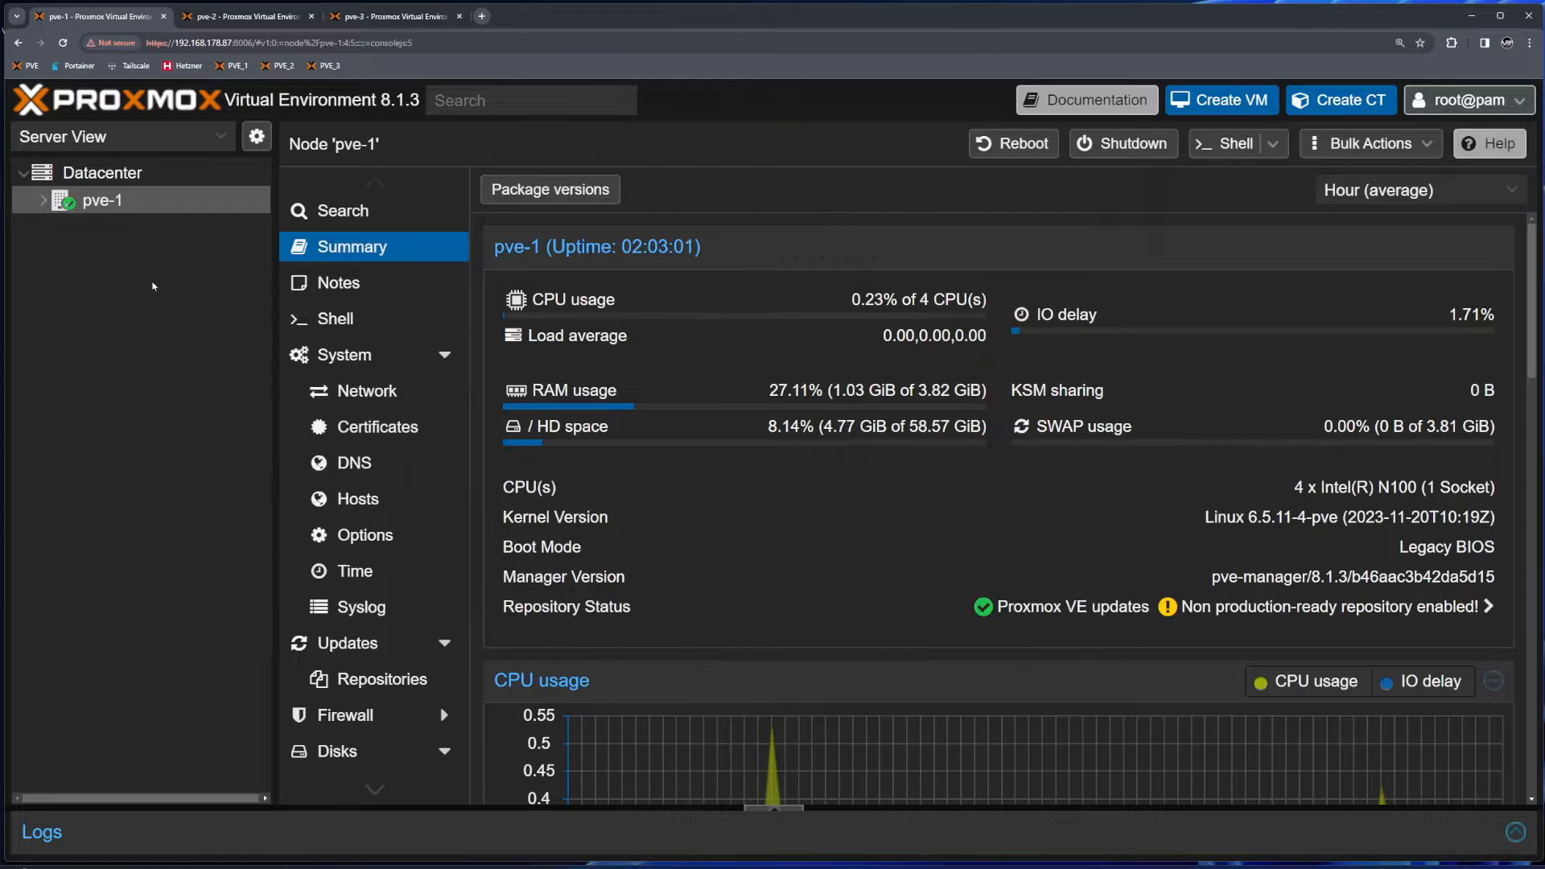
{"action": "left_click_drag", "start_coordinate": [934, 302], "coordinate": [897, 315]}
{"action": "left_click_drag", "start_coordinate": [911, 391], "coordinate": [885, 440]}
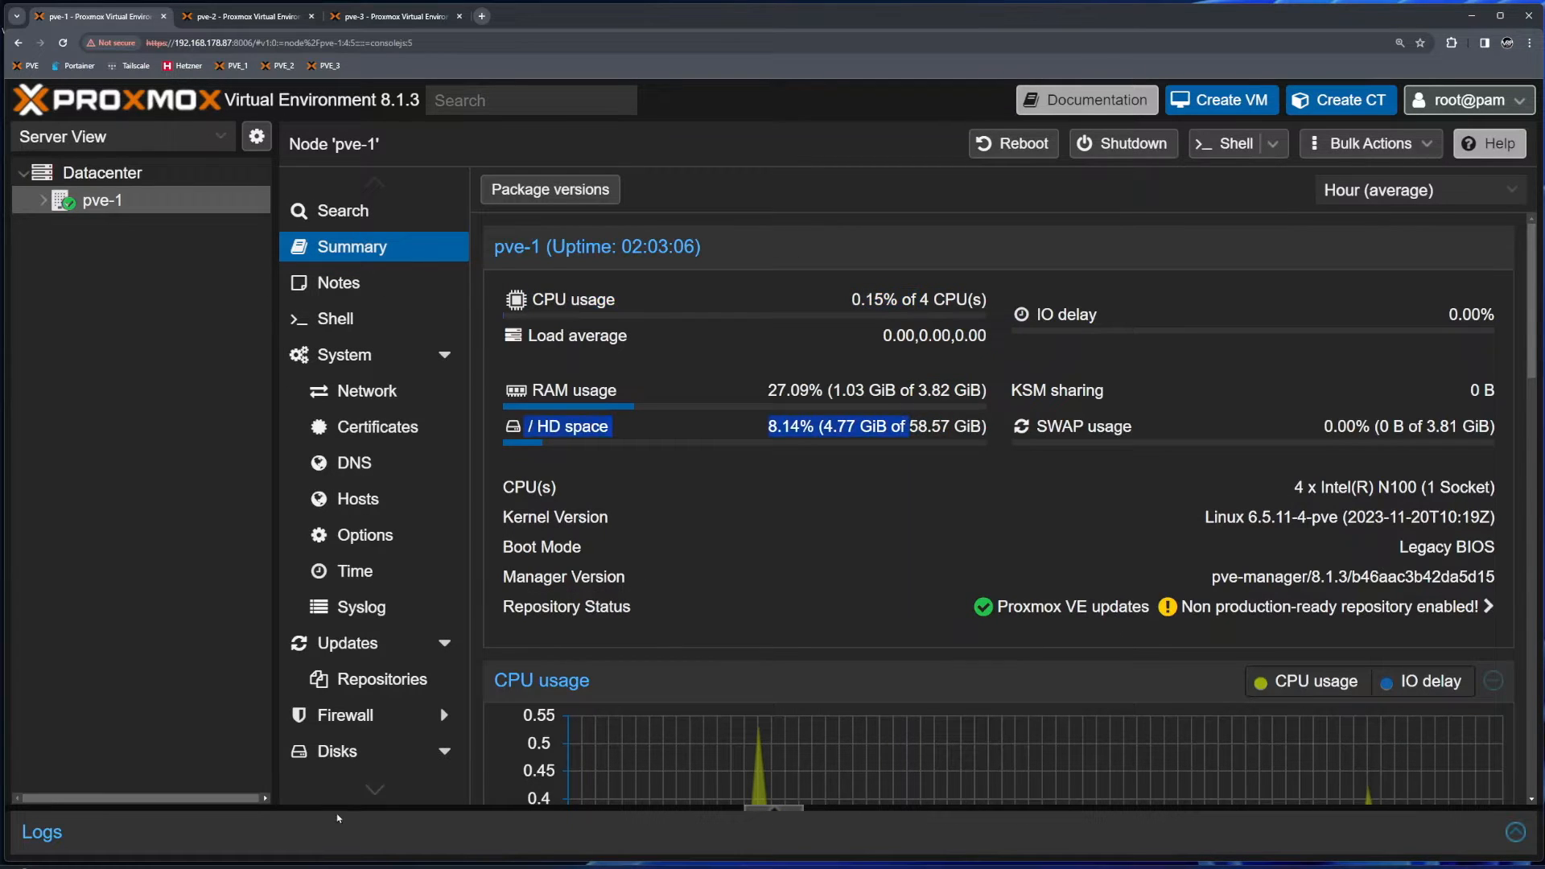
{"action": "left_click", "coordinate": [333, 757]}
{"action": "left_click", "coordinate": [1011, 387]}
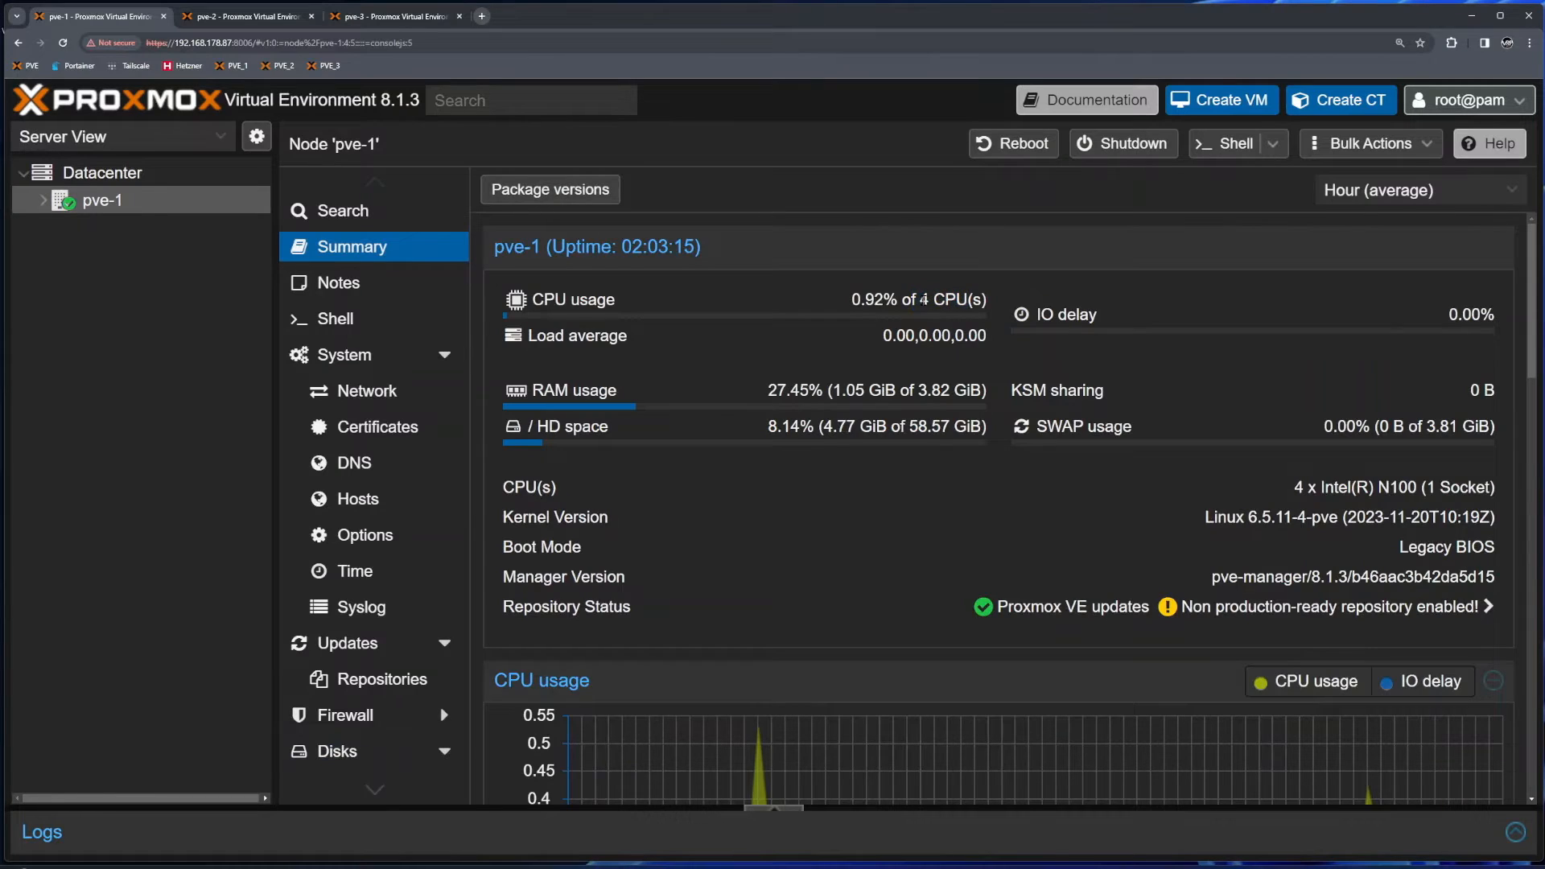
- Compare the CPU and RAM resources of pve-1 with those of pve-3, ending on the pve-1 summary
{"action": "left_click_drag", "start_coordinate": [919, 301], "coordinate": [981, 301]}
{"action": "left_click_drag", "start_coordinate": [964, 335], "coordinate": [955, 337]}
{"action": "left_click_drag", "start_coordinate": [915, 392], "coordinate": [964, 391]}
{"action": "left_click", "coordinate": [380, 19]}
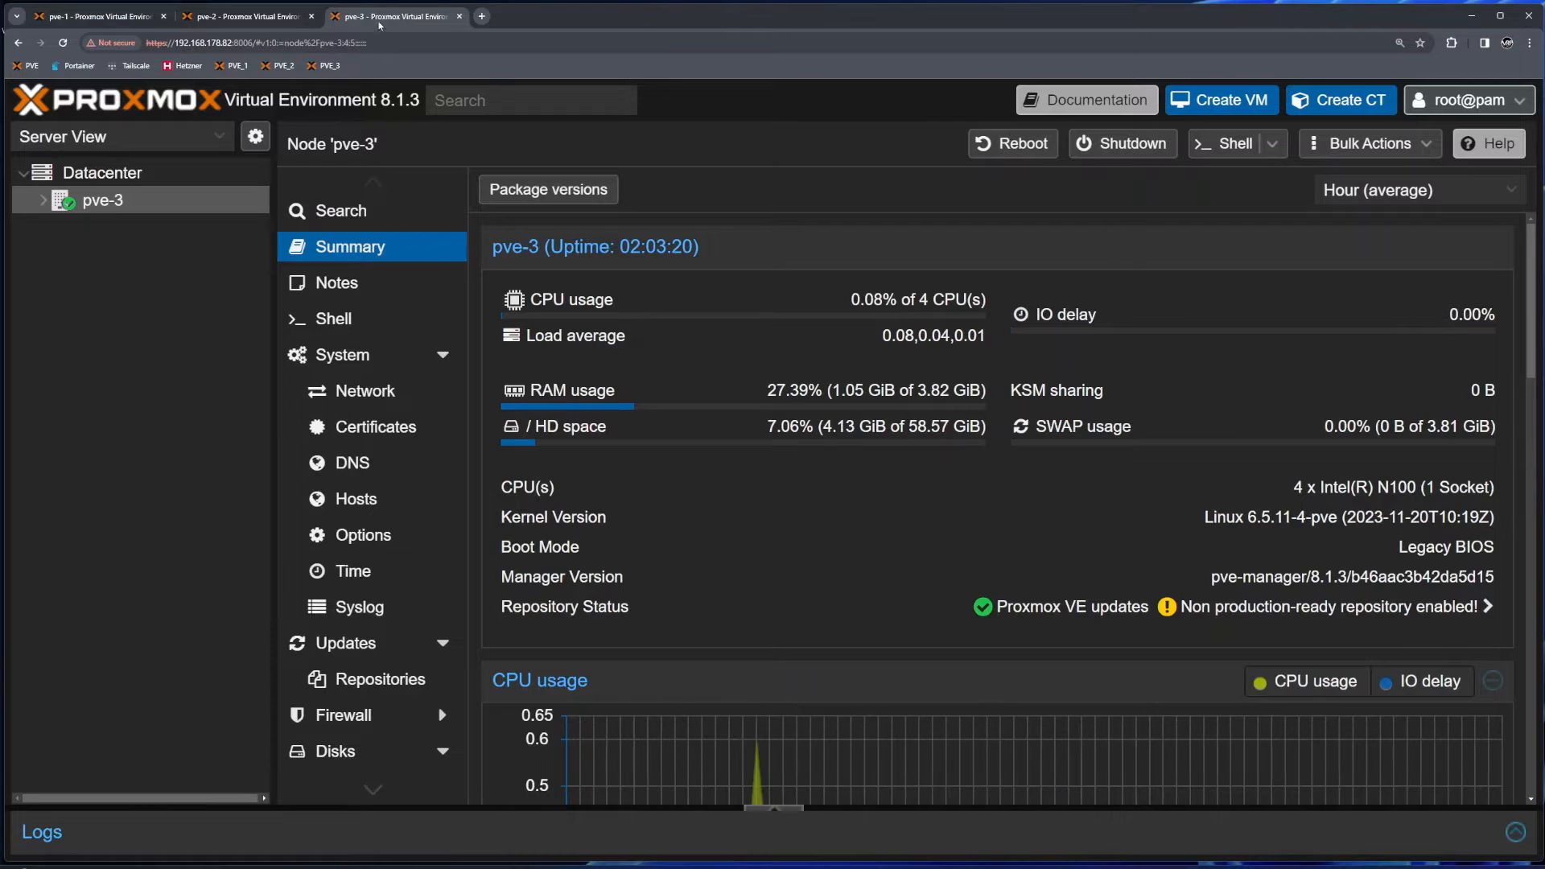
{"action": "left_click_drag", "start_coordinate": [924, 390], "coordinate": [970, 390]}
{"action": "left_click", "coordinate": [121, 17]}
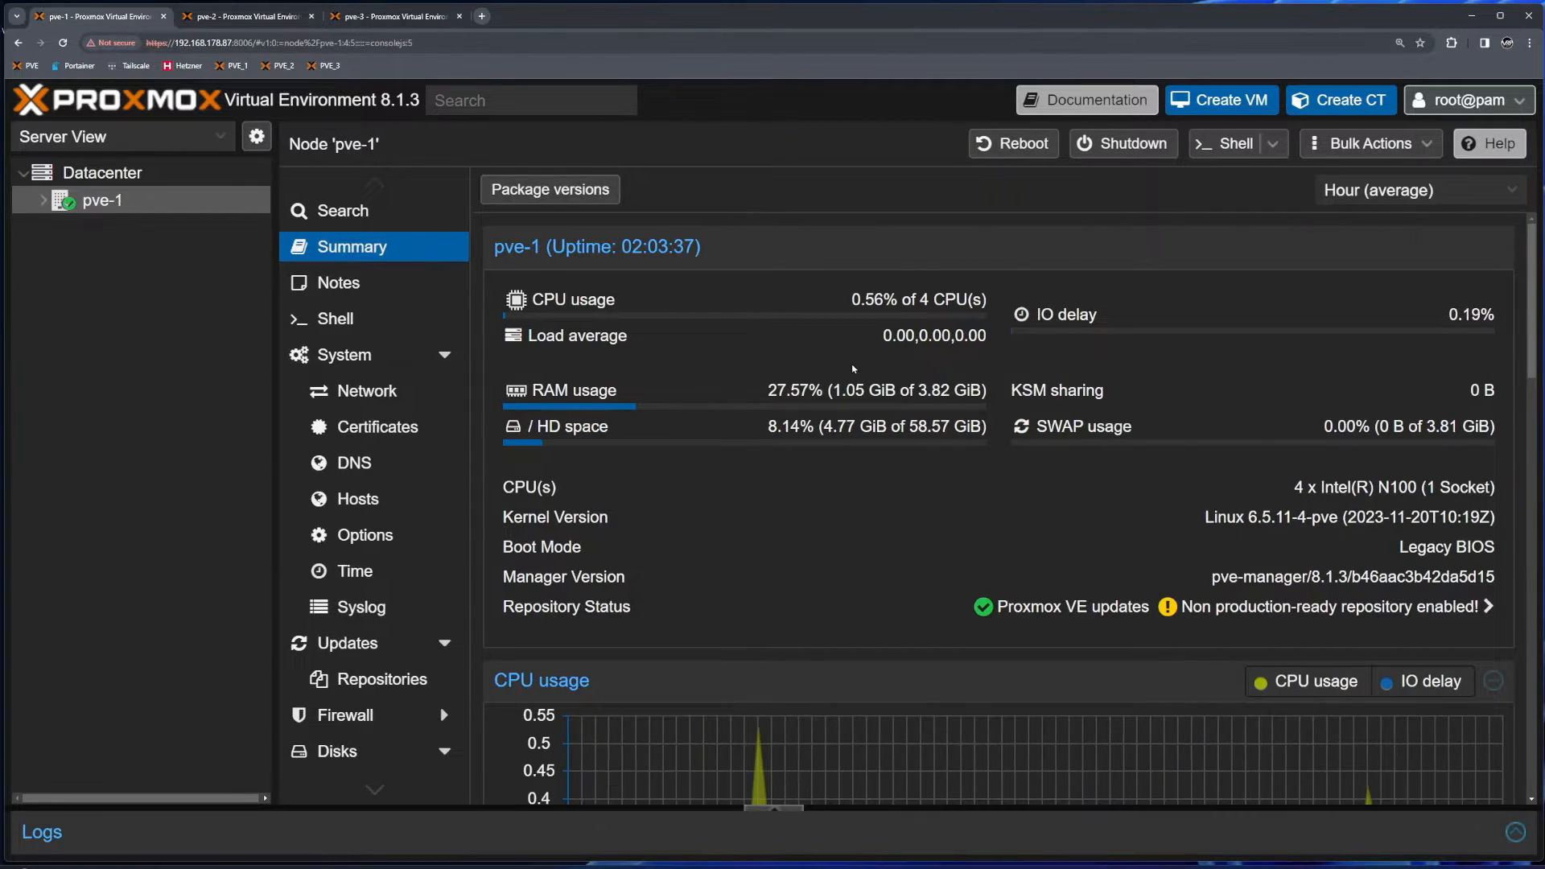
{"action": "left_click_drag", "start_coordinate": [527, 390], "coordinate": [956, 391]}
{"action": "left_click", "coordinate": [958, 391]}
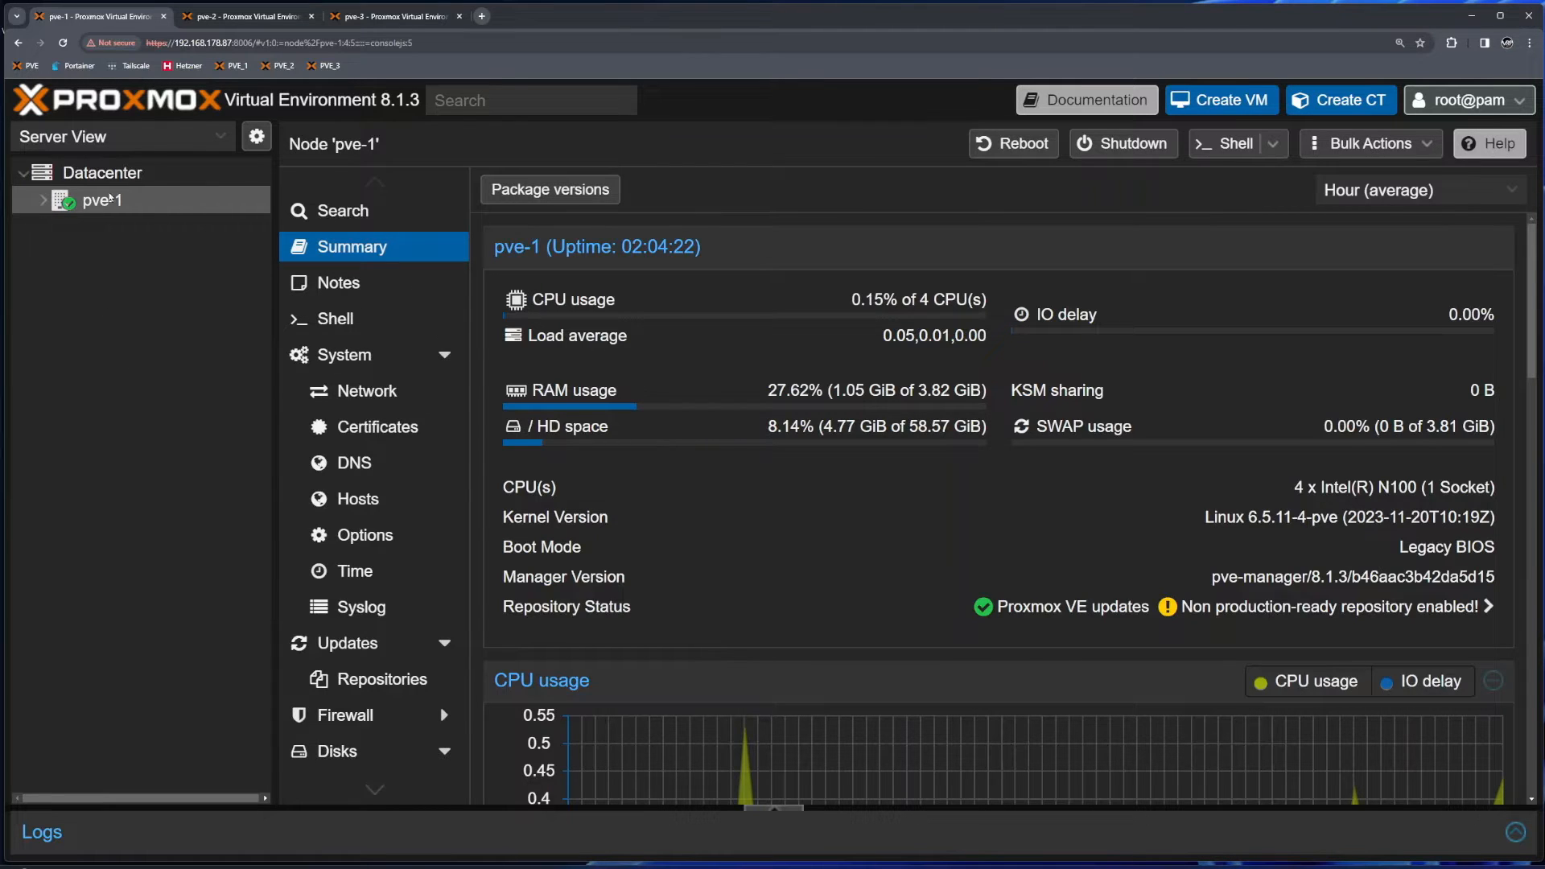
- Examine the local network and storage entries beneath the node on pve-1, pve-2 and pve-3
{"action": "left_click", "coordinate": [44, 200]}
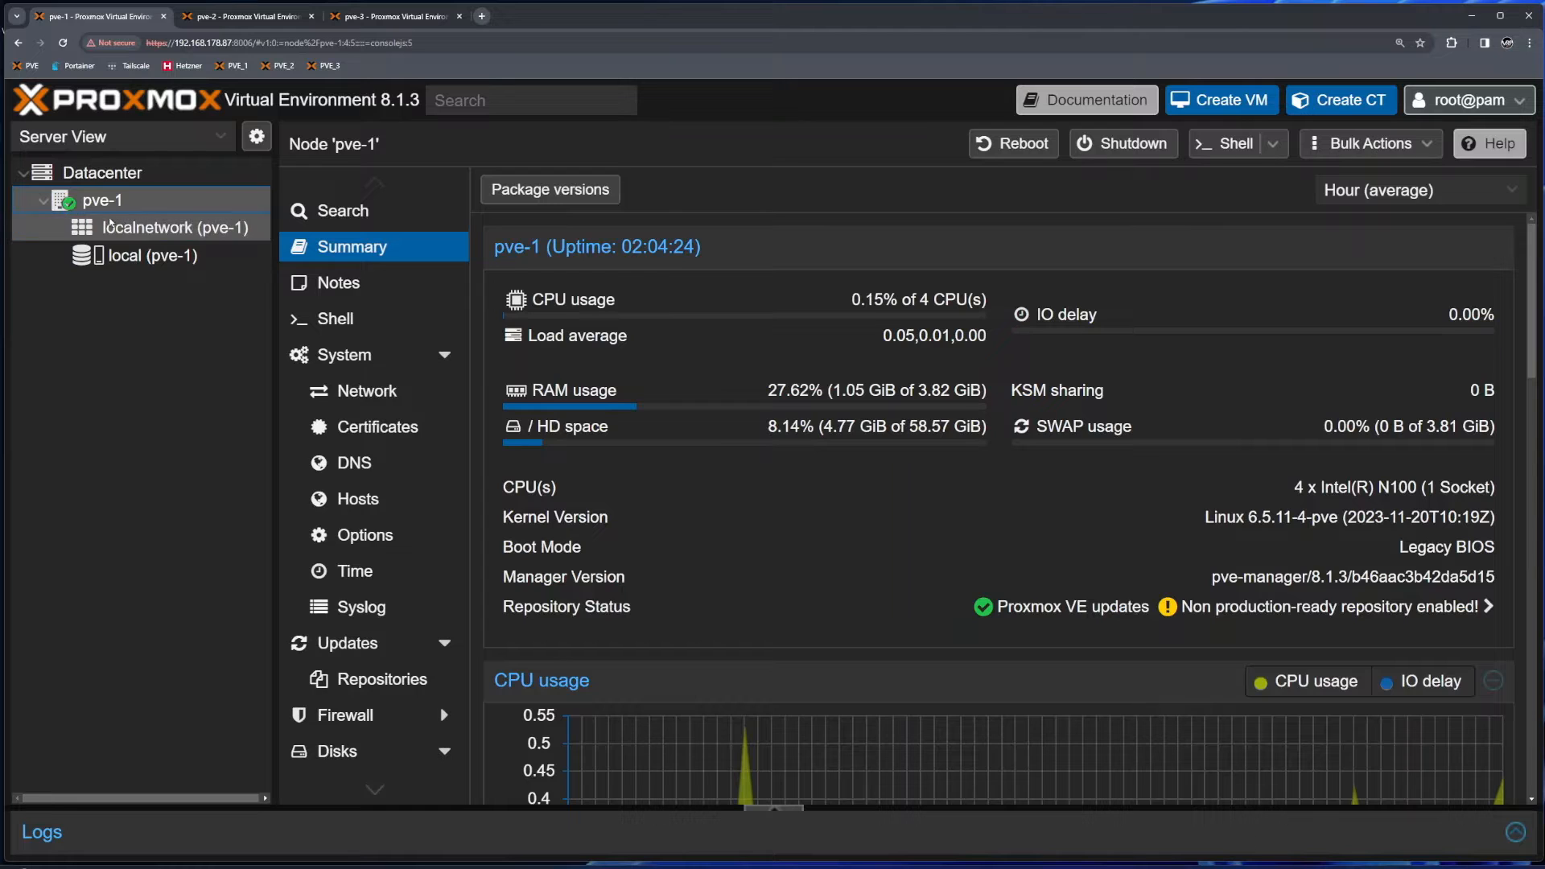
{"action": "left_click", "coordinate": [241, 16]}
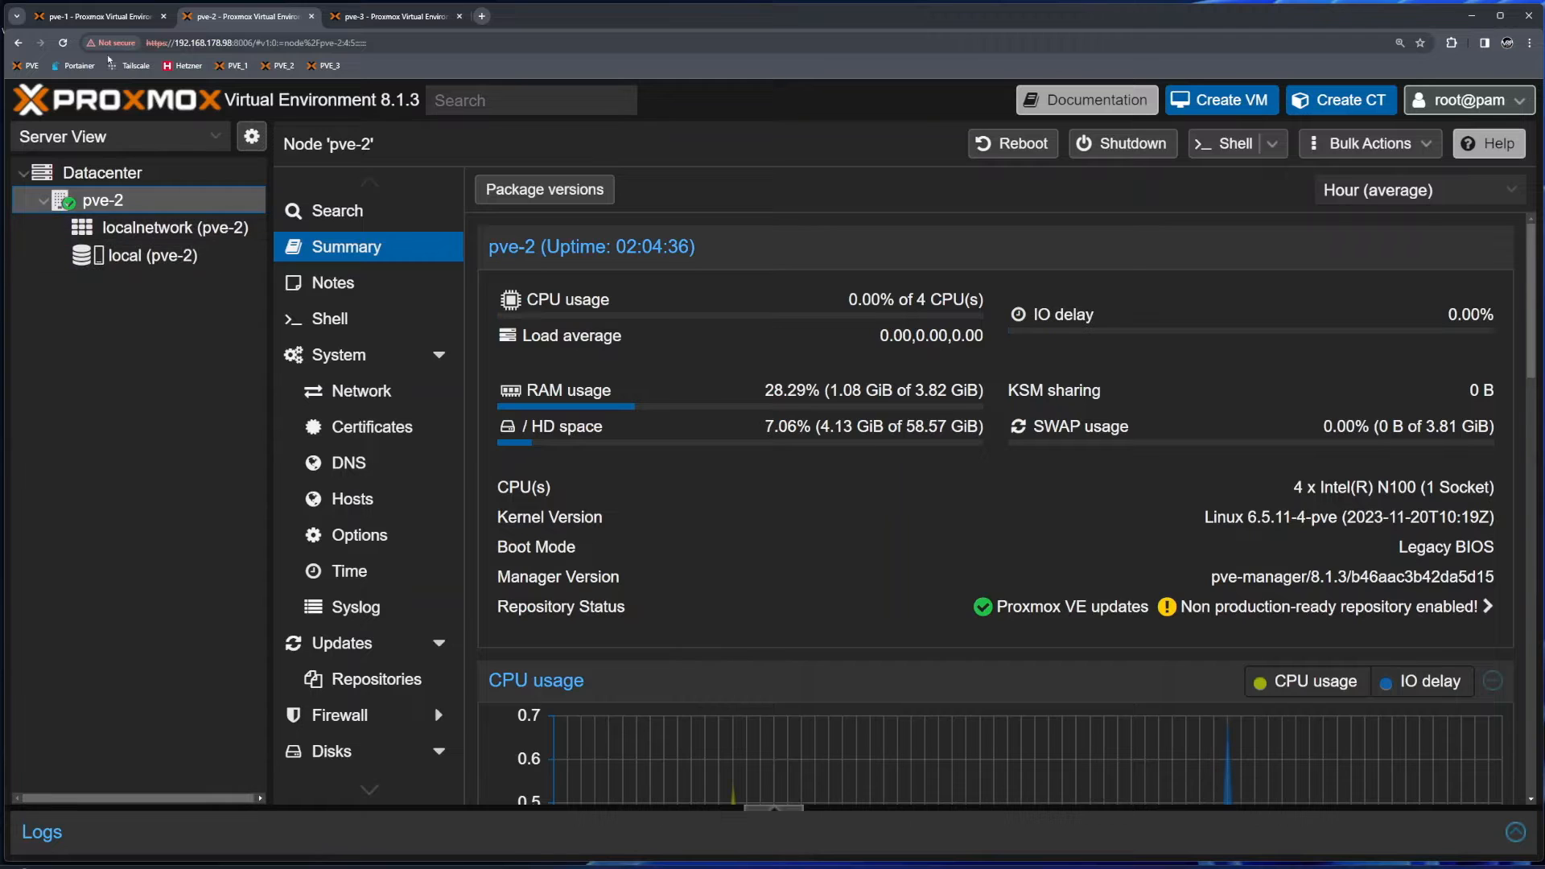
{"action": "left_click", "coordinate": [390, 16]}
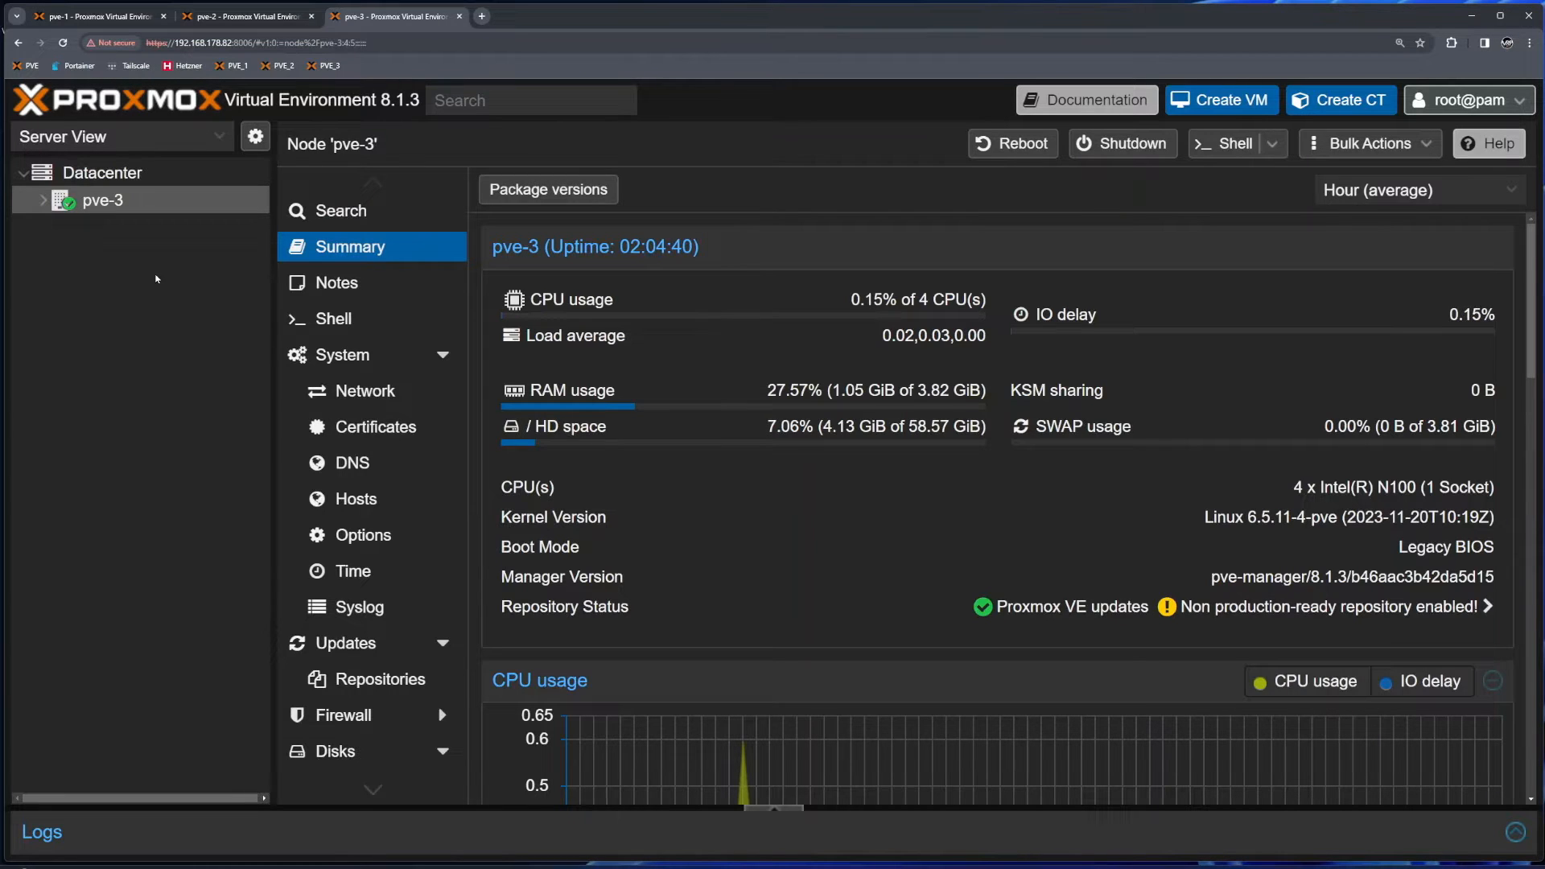
{"action": "left_click", "coordinate": [107, 17]}
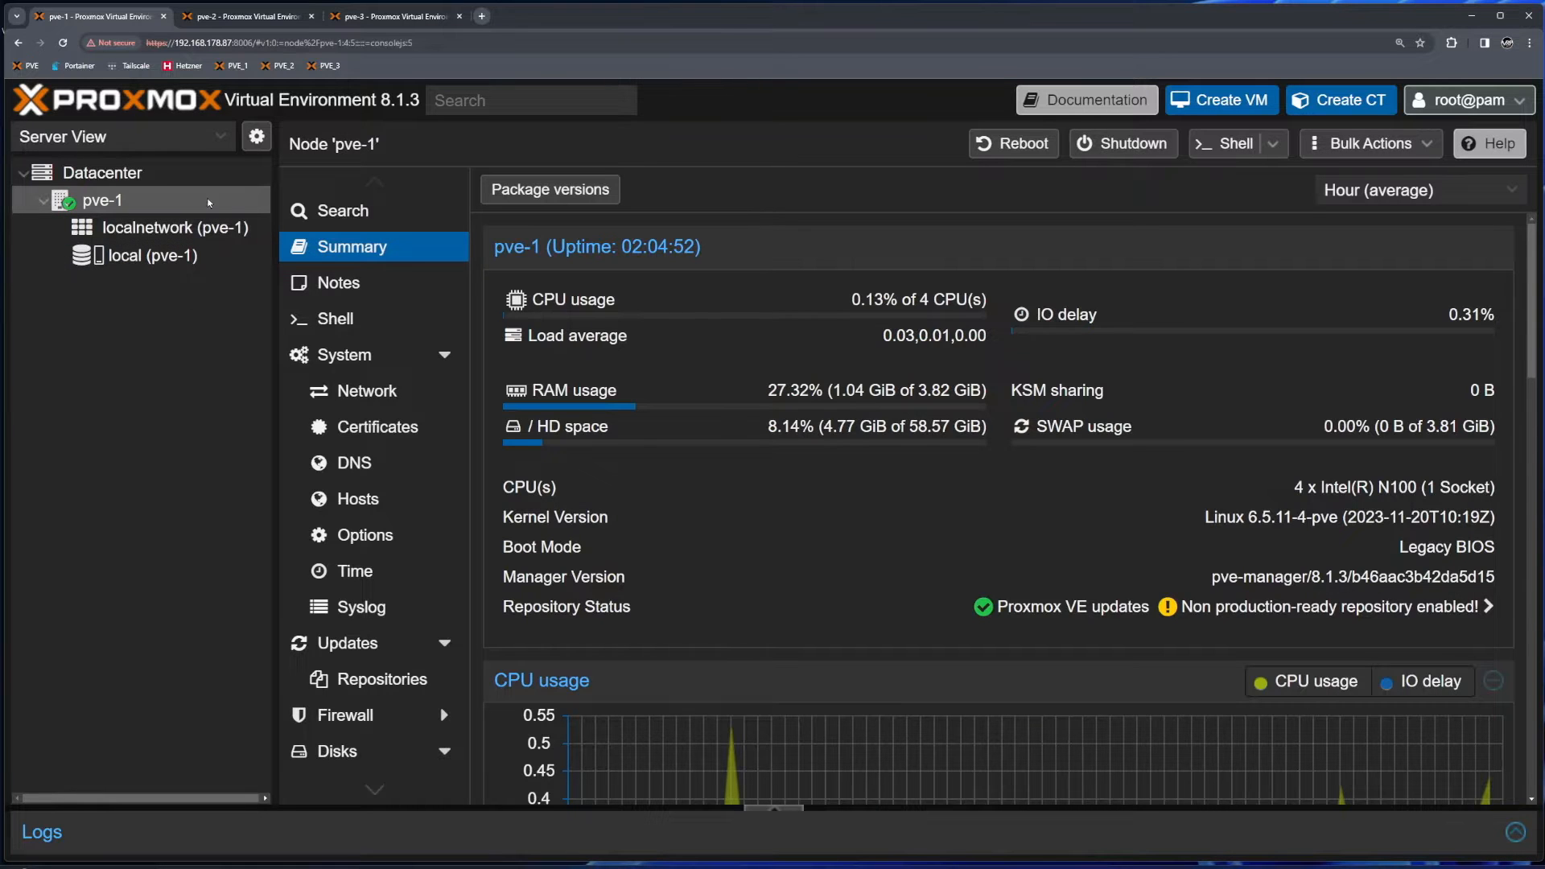
{"action": "key", "text": "ctrl+Tab"}
{"action": "key", "text": "ctrl+Tab"}
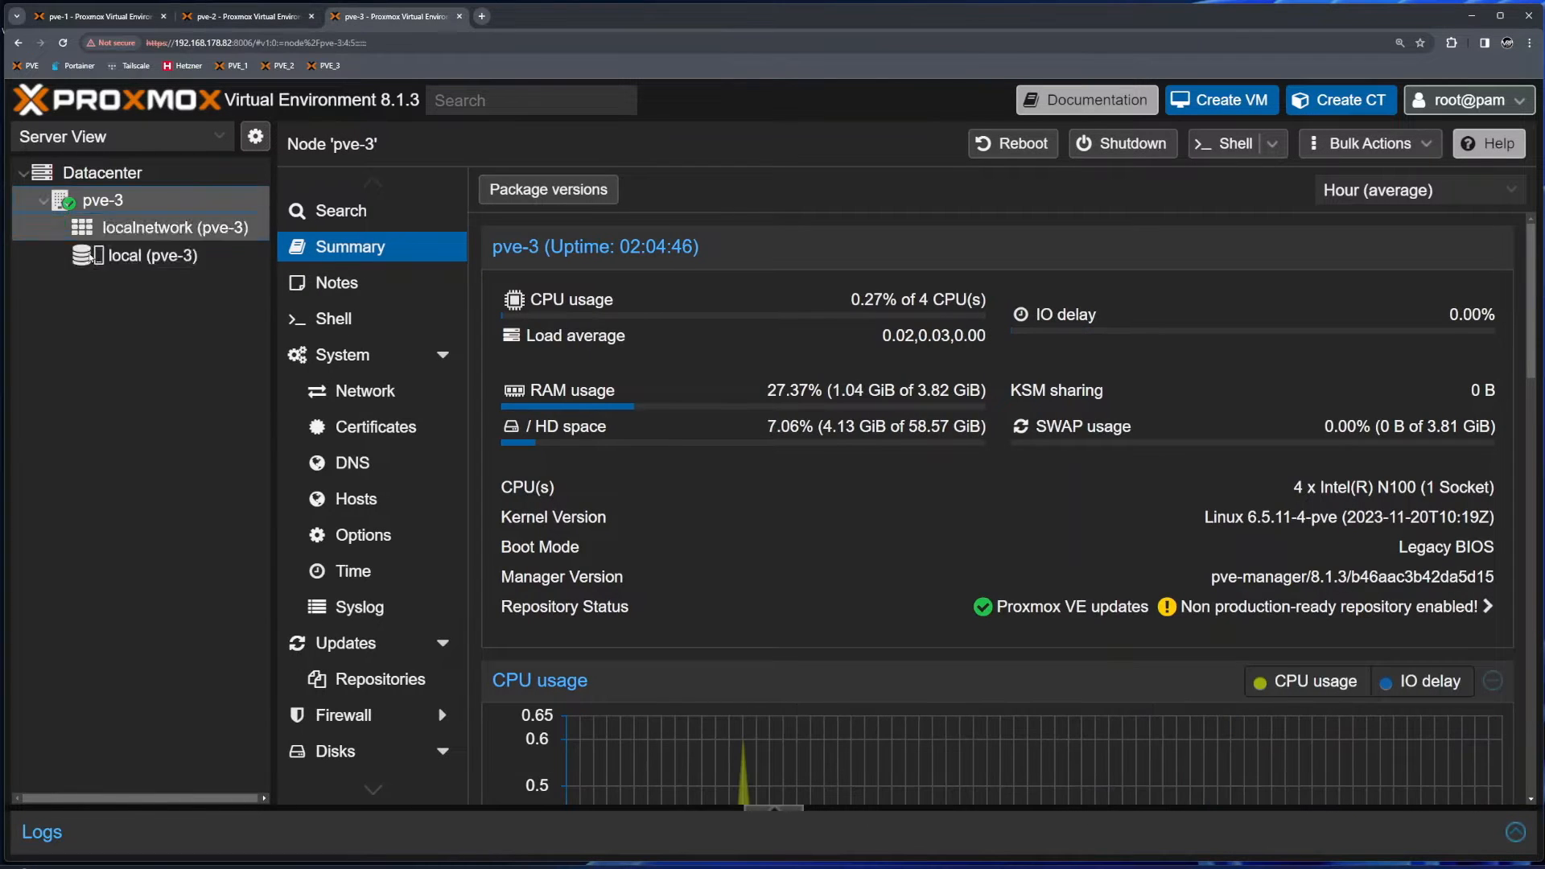
{"action": "key", "text": "ctrl+Tab"}
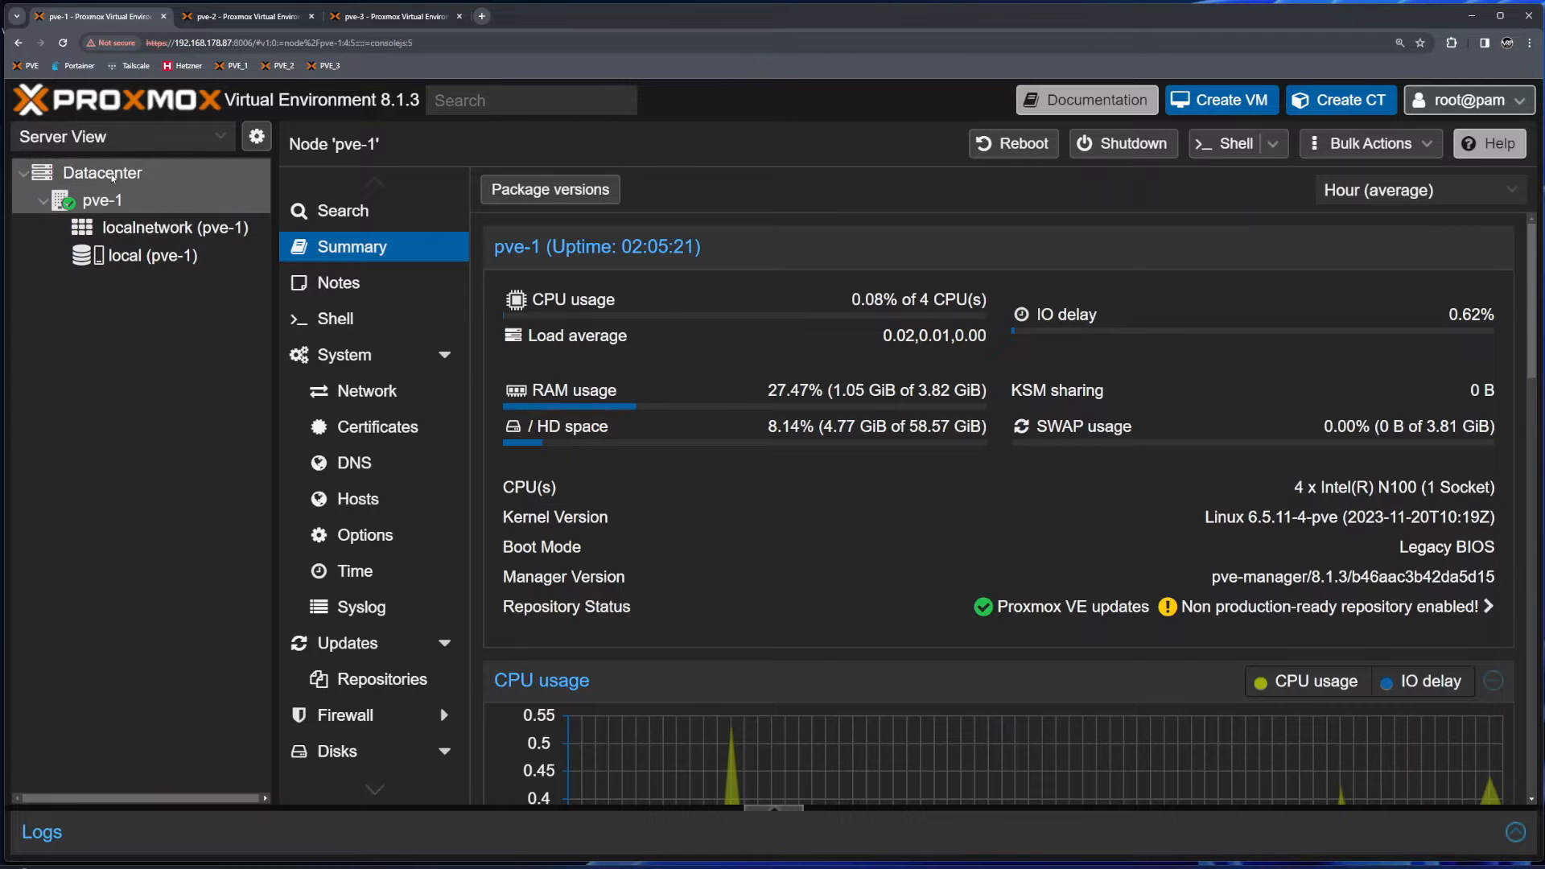
- Try to create a cluster named MRP_Channel from the pve-1 datacenter, with link 0 on 192.168.178.87
{"action": "left_click", "coordinate": [112, 175]}
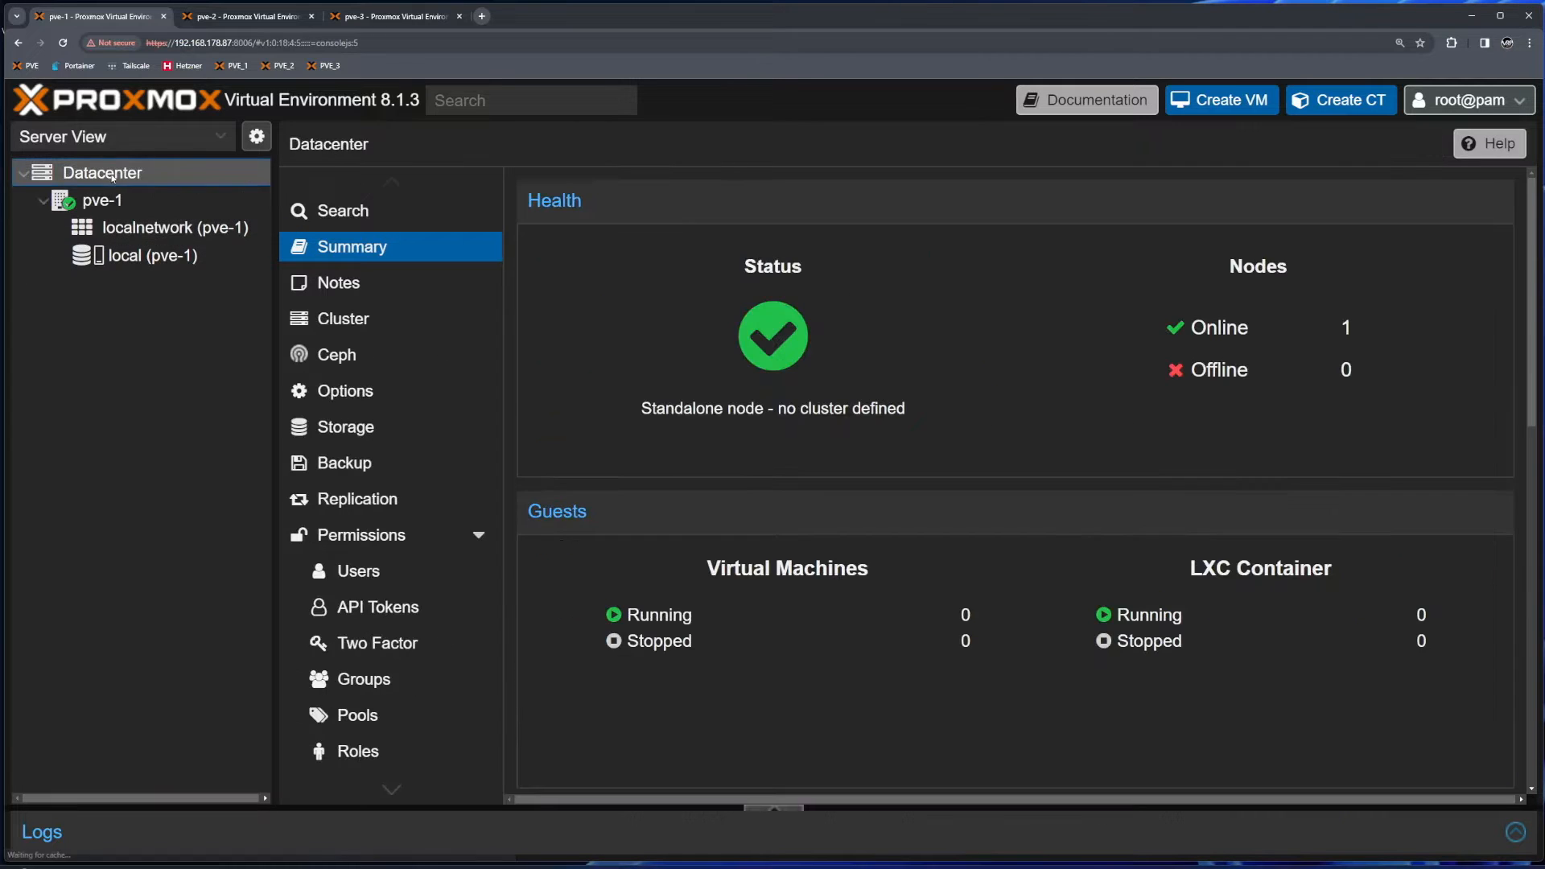
{"action": "left_click", "coordinate": [342, 319]}
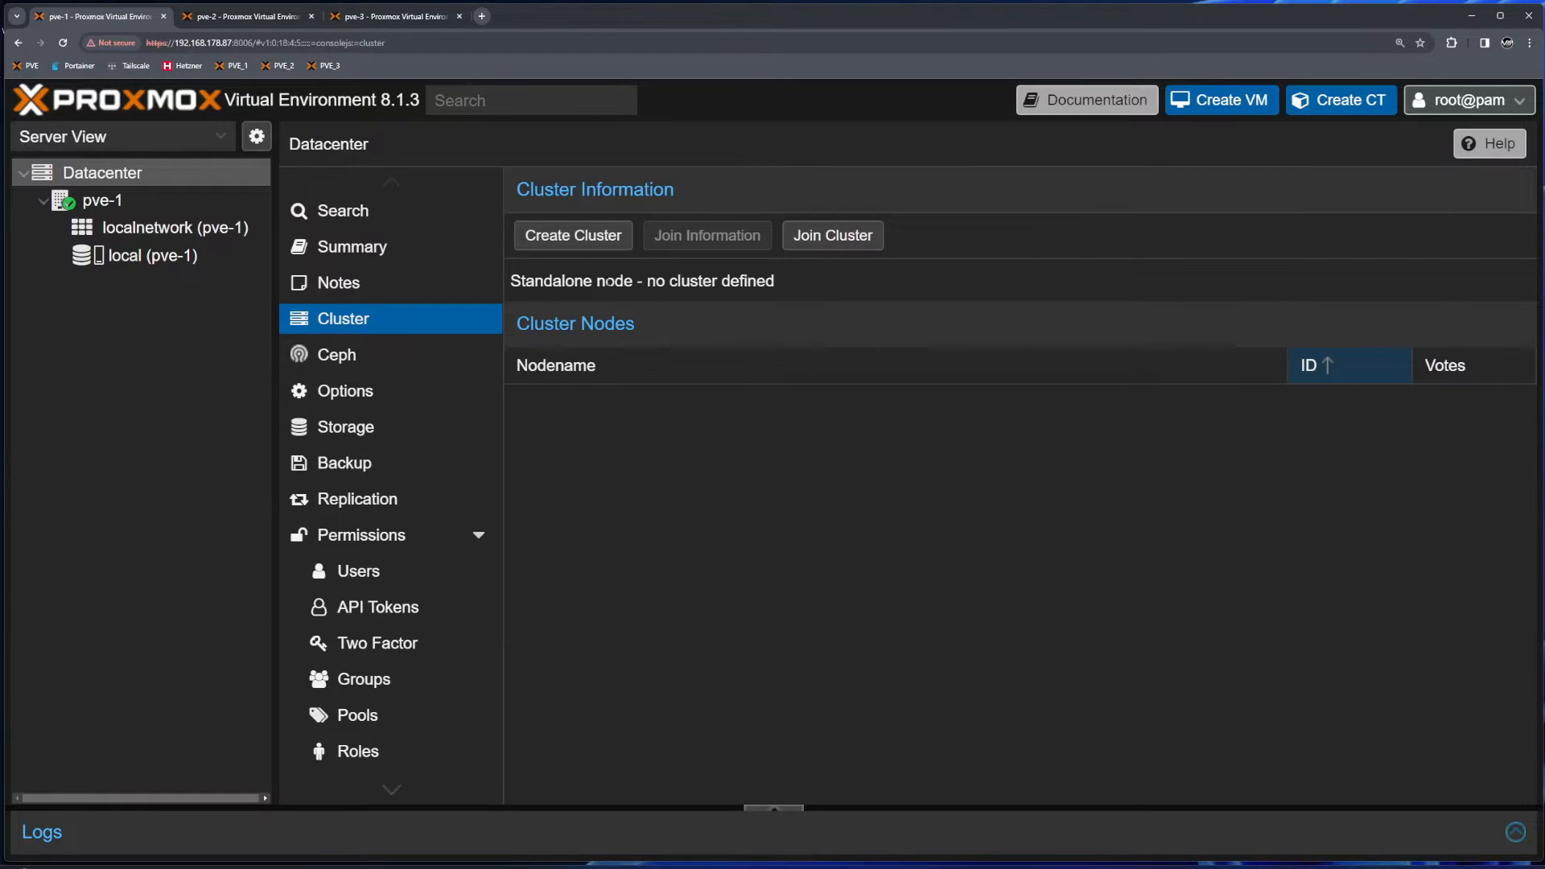
{"action": "left_click", "coordinate": [545, 239]}
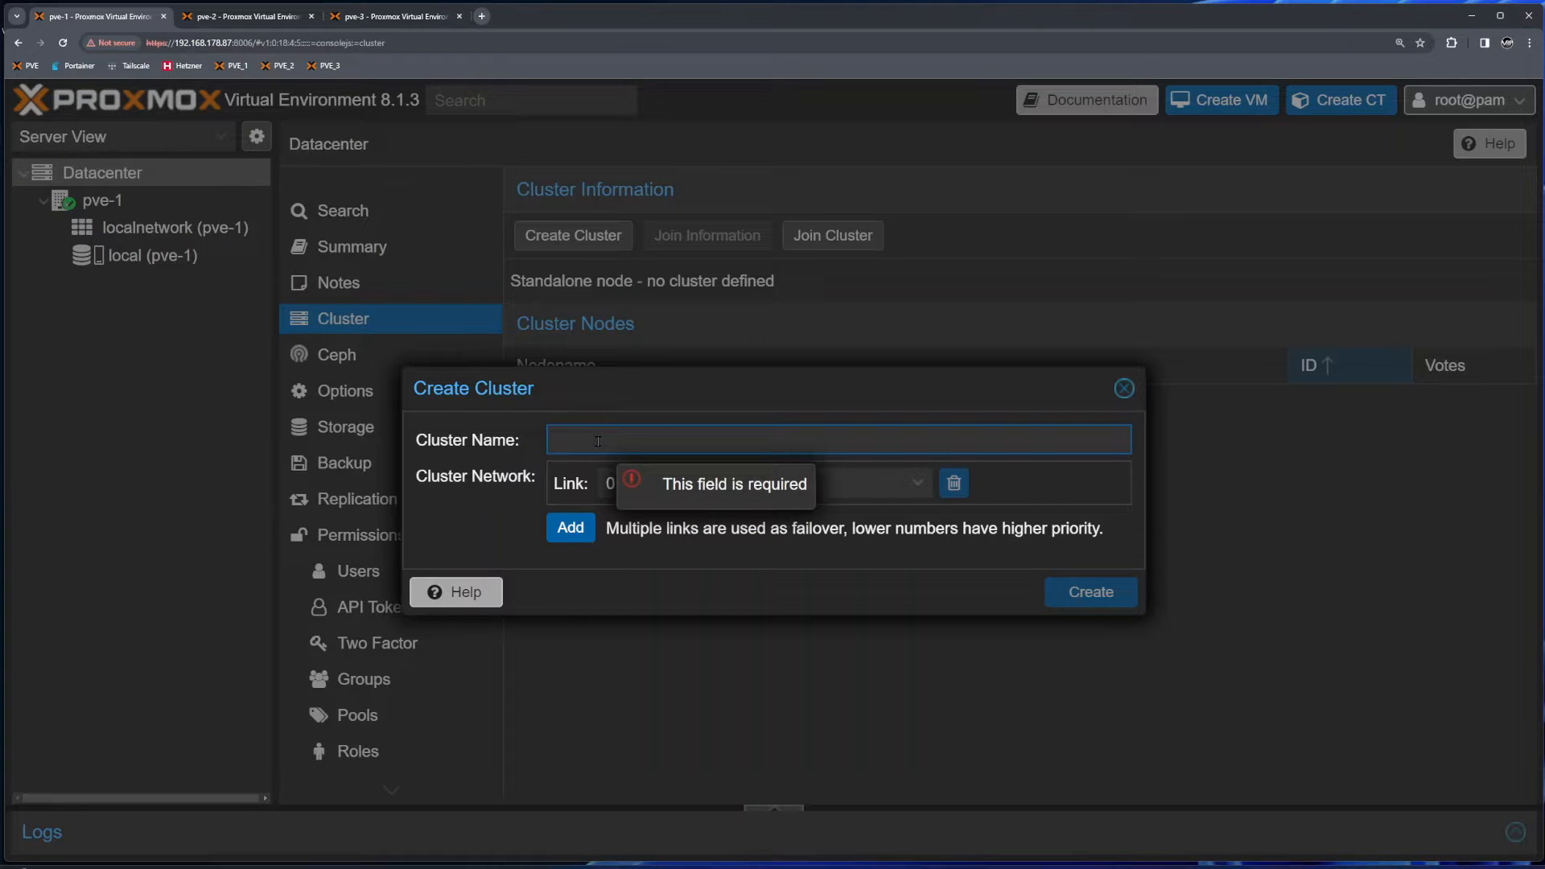
{"action": "type", "text": "MRP_CHan"}
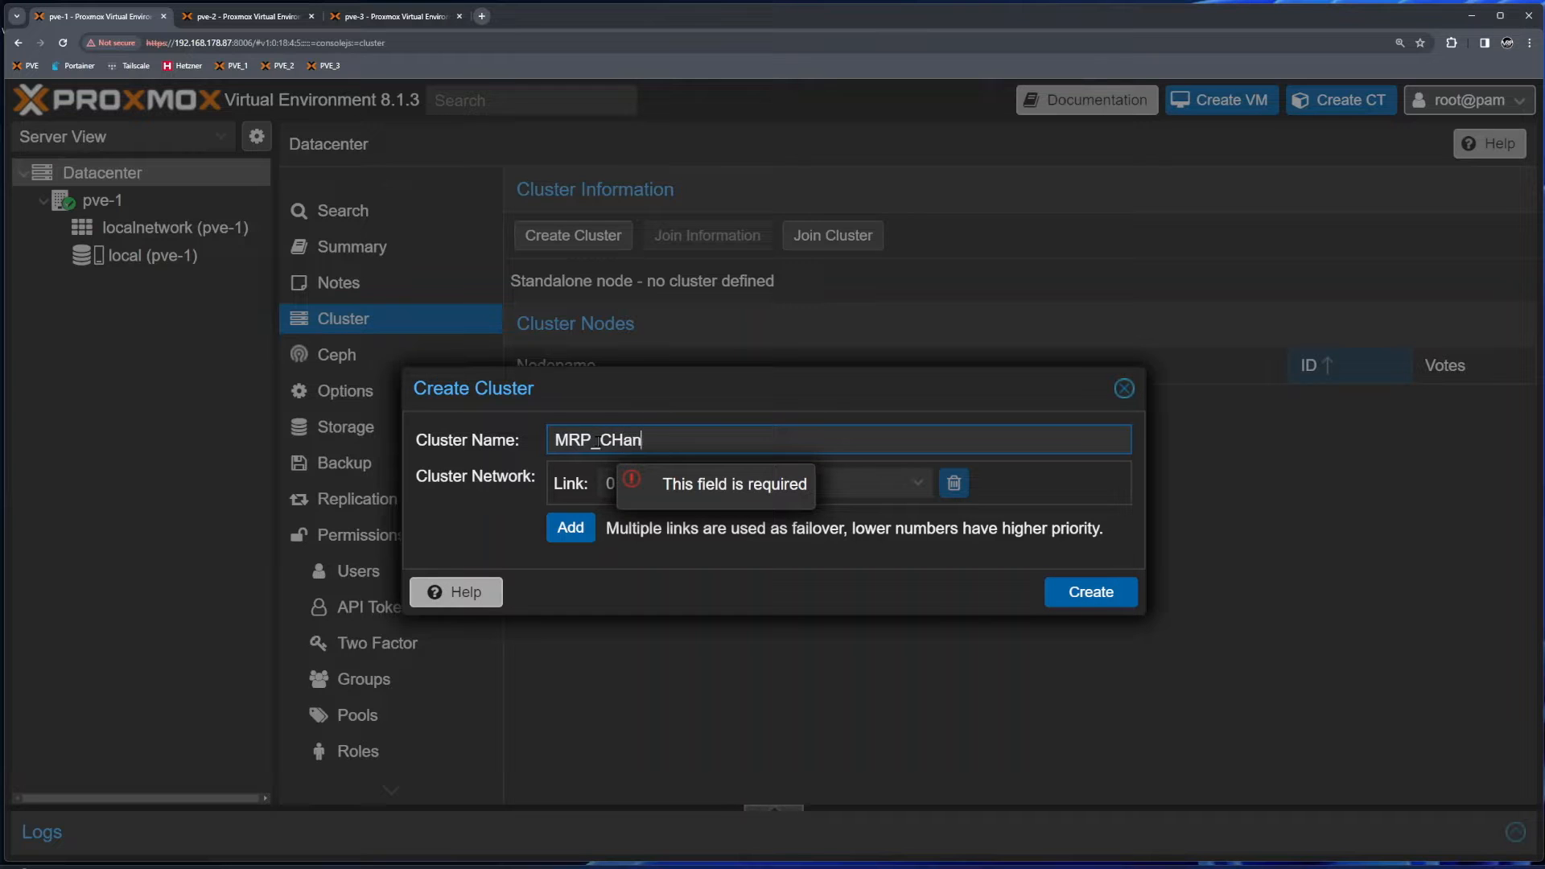
{"action": "key", "text": "BackSpace"}
{"action": "key", "text": "BackSpace"}
{"action": "key", "text": "BackSpace"}
{"action": "type", "text": "han"}
{"action": "key", "text": "BackSpace"}
{"action": "key", "text": "BackSpace"}
{"action": "type", "text": "ann"}
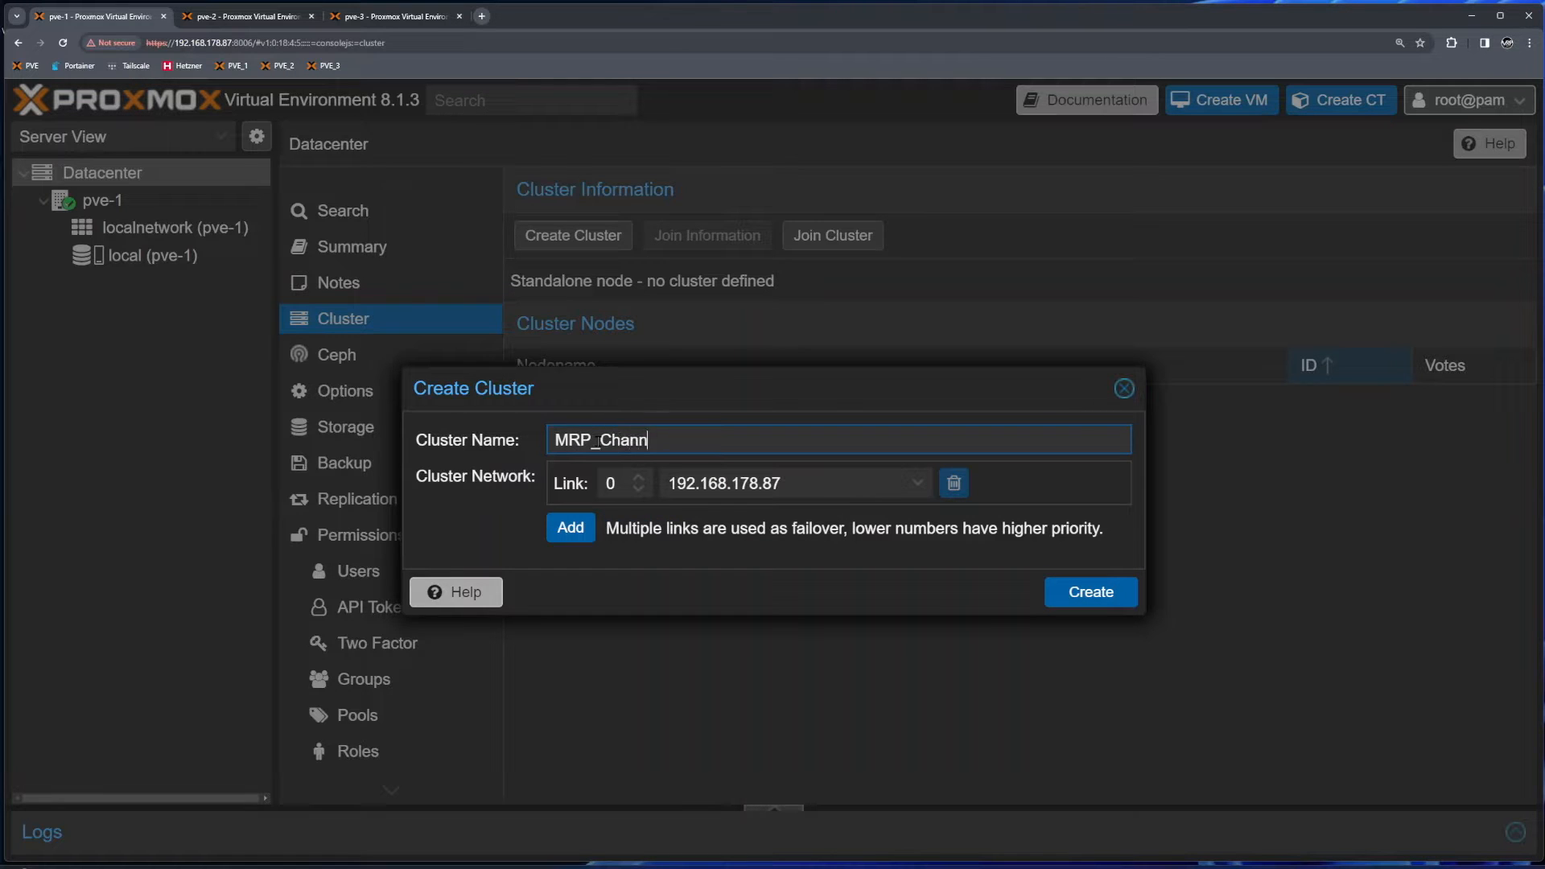
{"action": "type", "text": "el"}
{"action": "left_click", "coordinate": [1111, 596]}
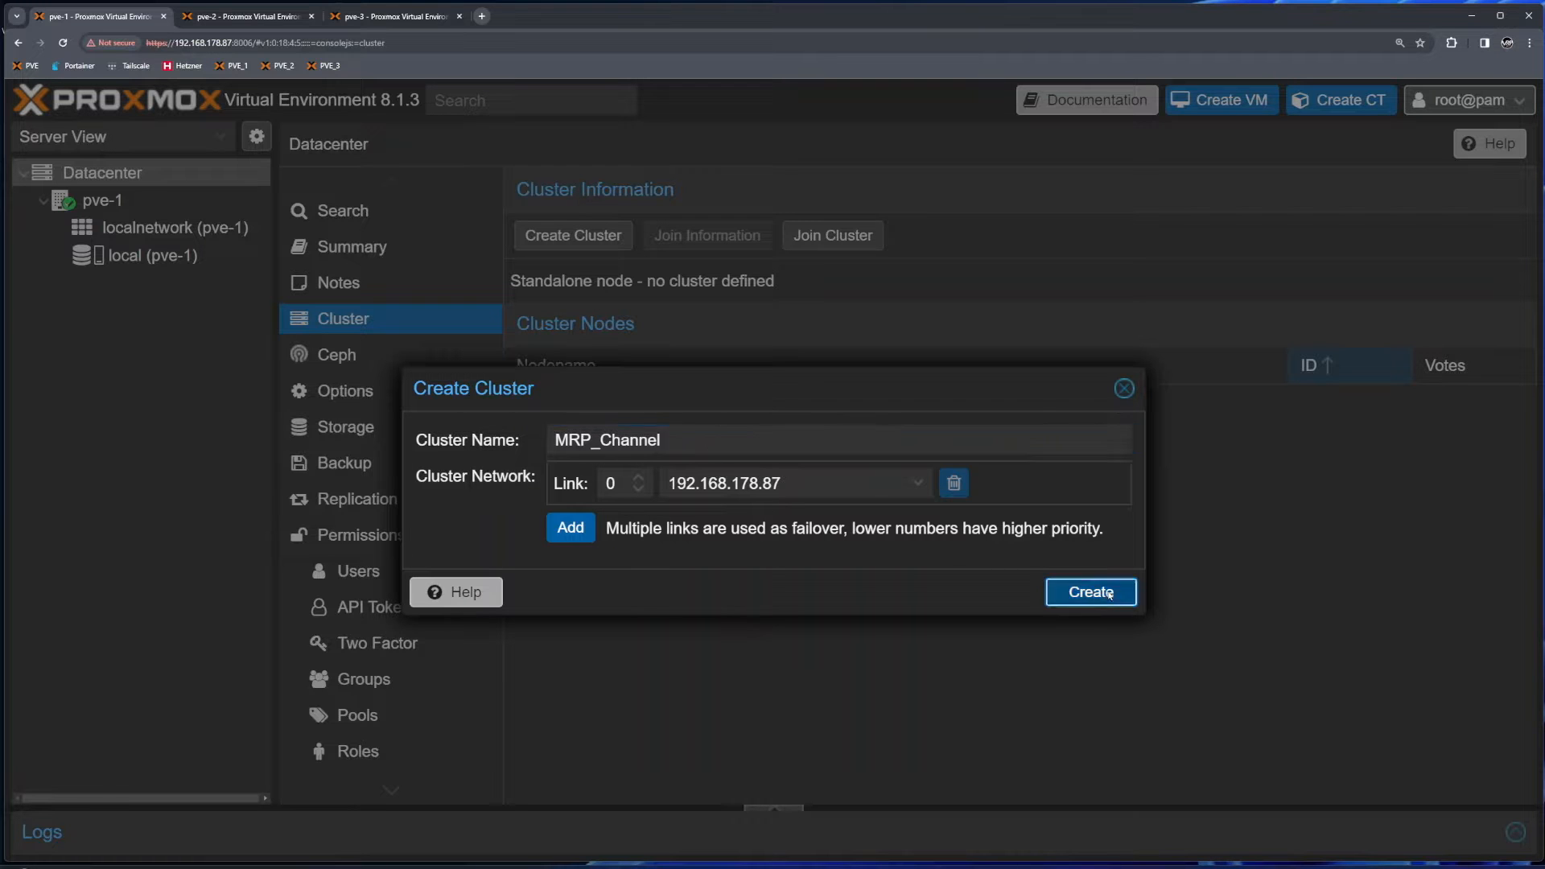
{"action": "left_click", "coordinate": [791, 535]}
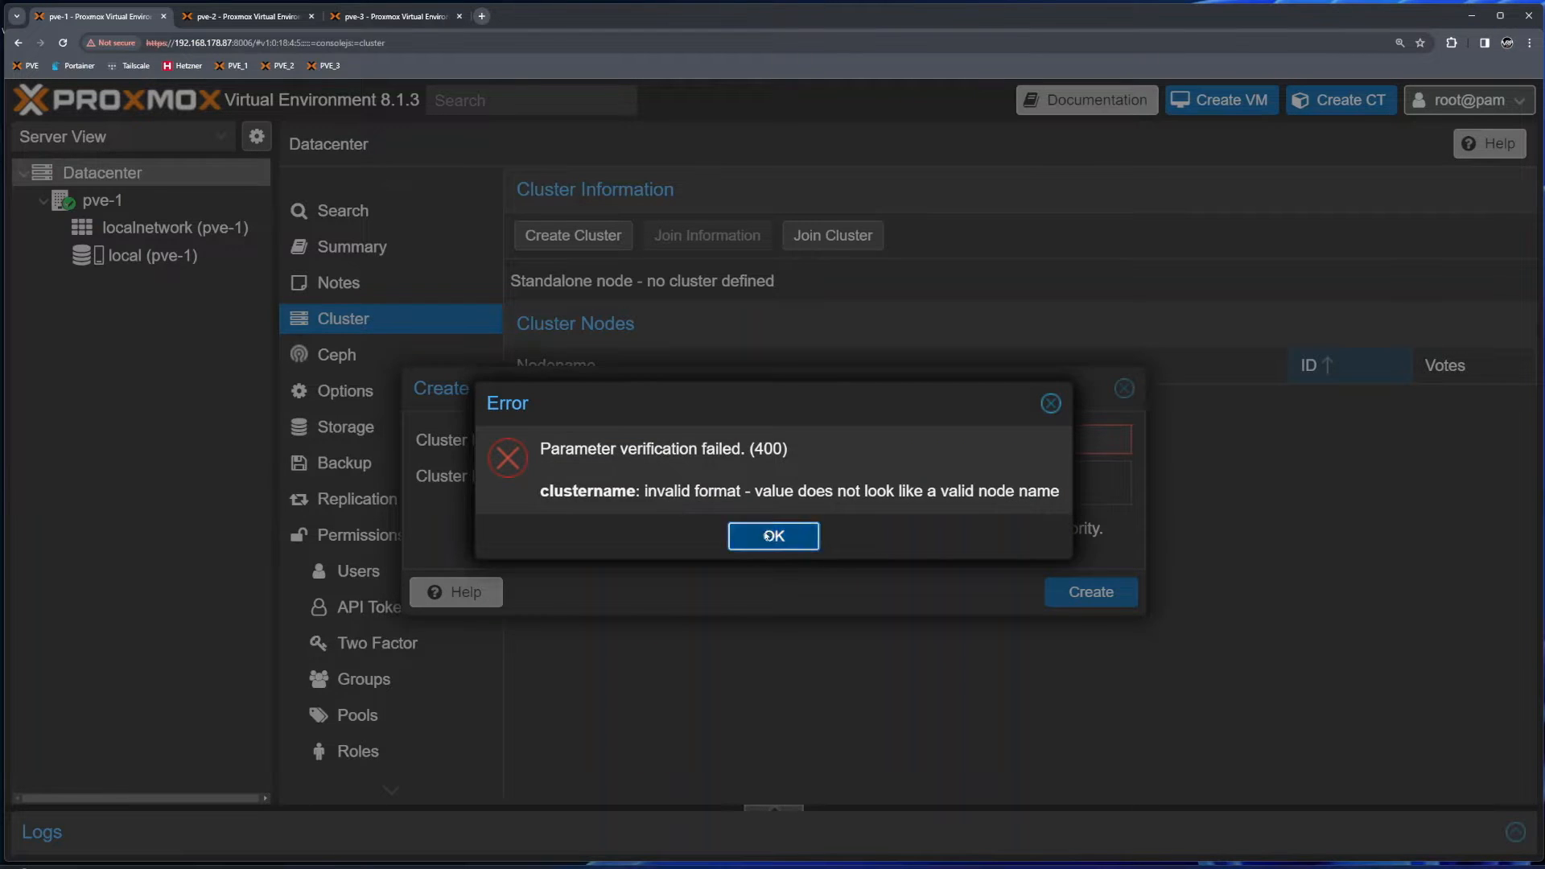
- Correct the cluster name to MRP-Channel, create the cluster, and close its task output once the task has finished
{"action": "key", "text": "BackSpace"}
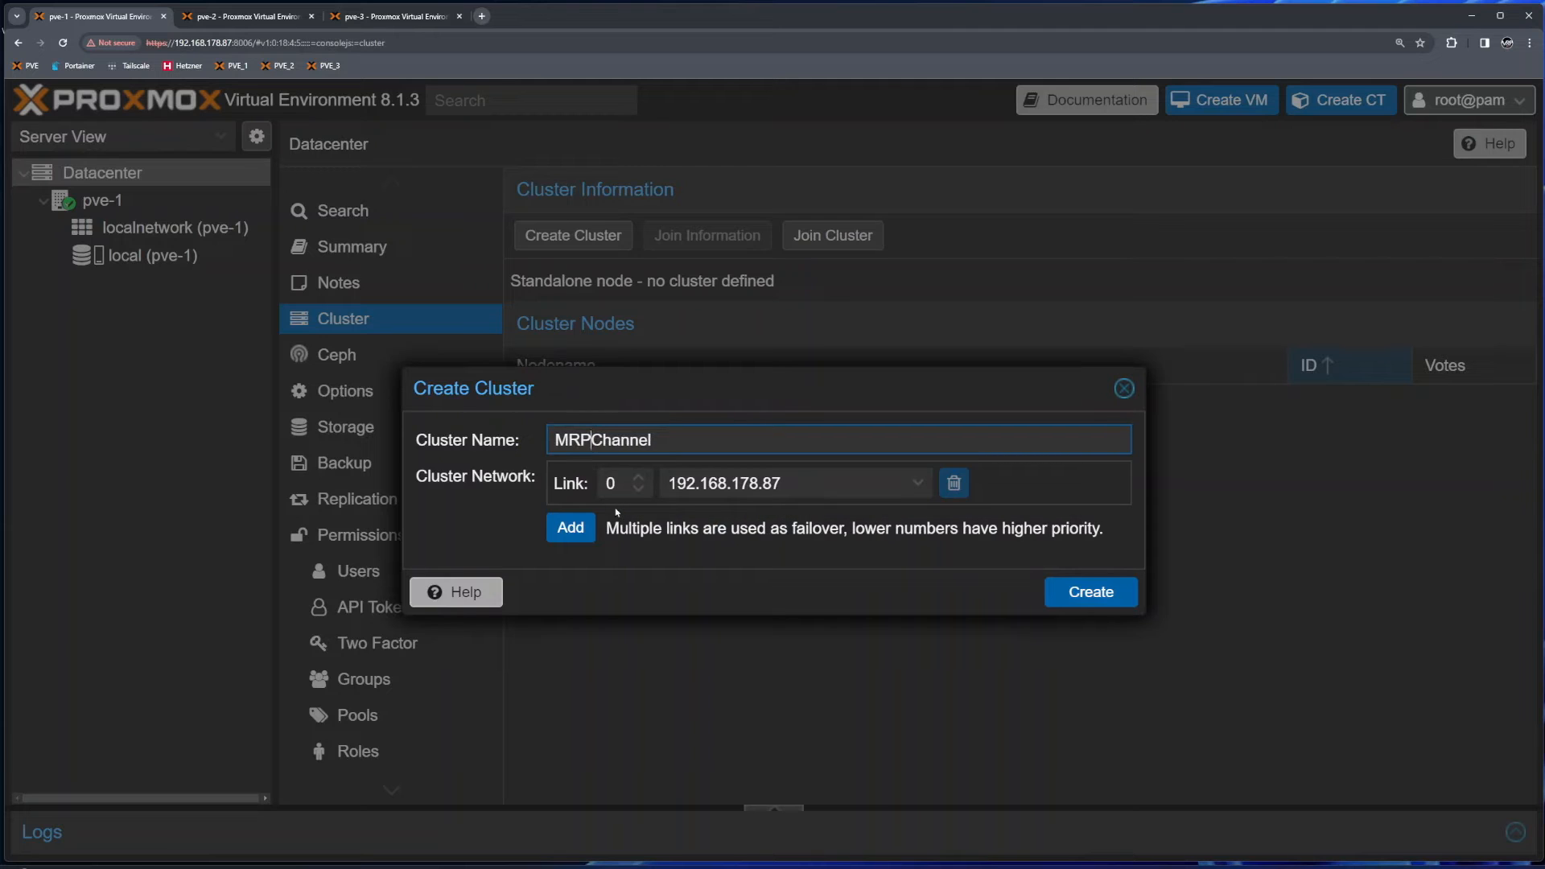
{"action": "type", "text": "-"}
{"action": "left_click", "coordinate": [1089, 594]}
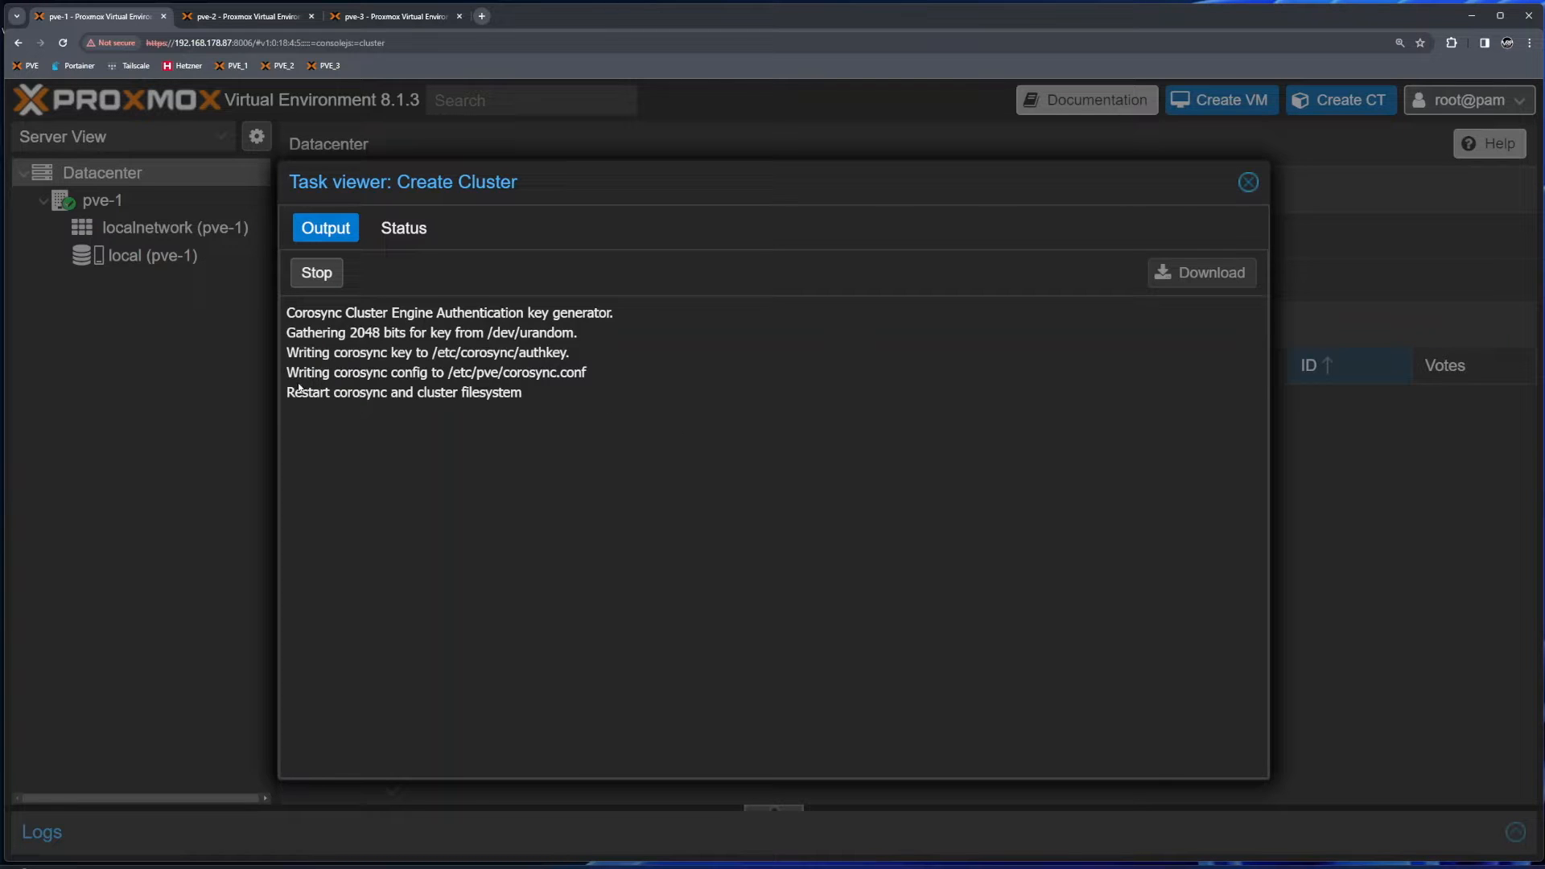
{"action": "left_click_drag", "start_coordinate": [296, 392], "coordinate": [383, 449]}
{"action": "left_click", "coordinate": [384, 451]}
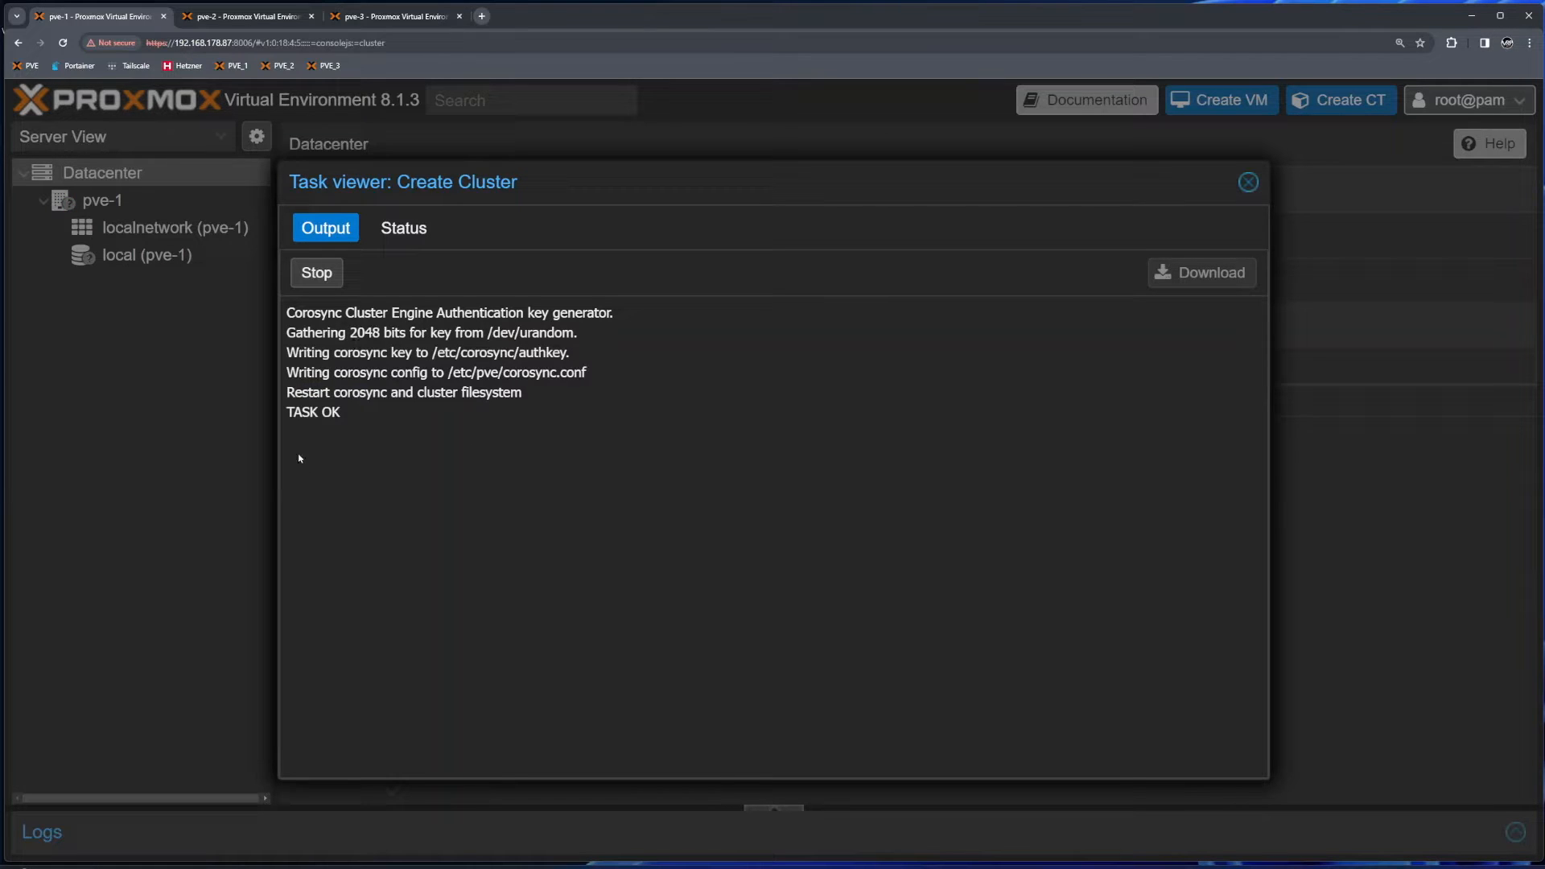
{"action": "left_click_drag", "start_coordinate": [295, 413], "coordinate": [362, 425]}
{"action": "left_click", "coordinate": [454, 455]}
{"action": "left_click", "coordinate": [1248, 183]}
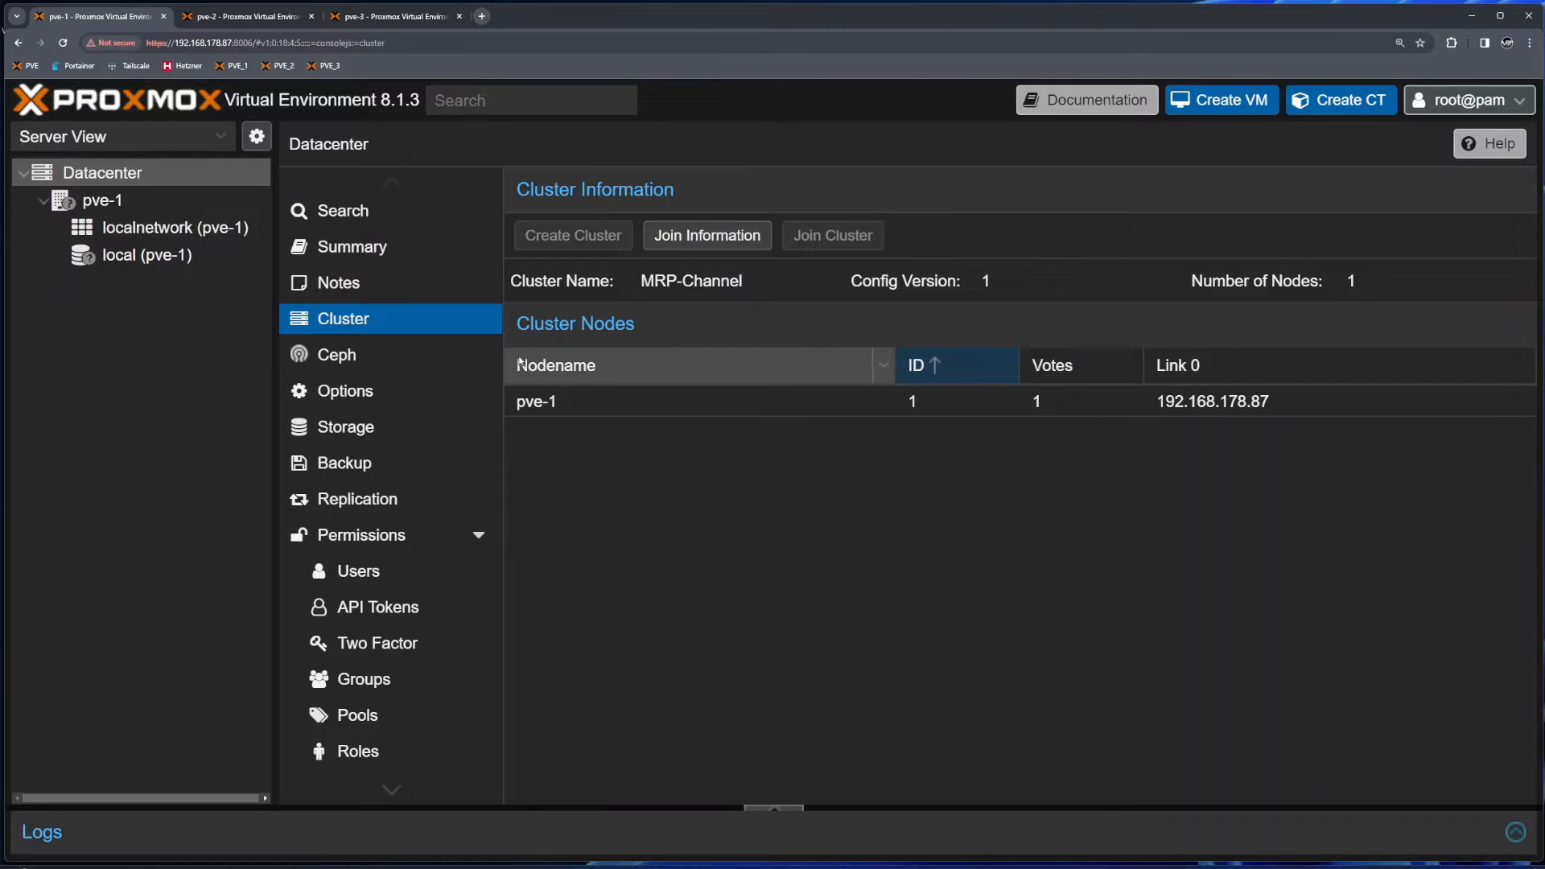
- Copy the join information of the MRP-Channel cluster on pve-1
{"action": "left_click_drag", "start_coordinate": [636, 285], "coordinate": [878, 296]}
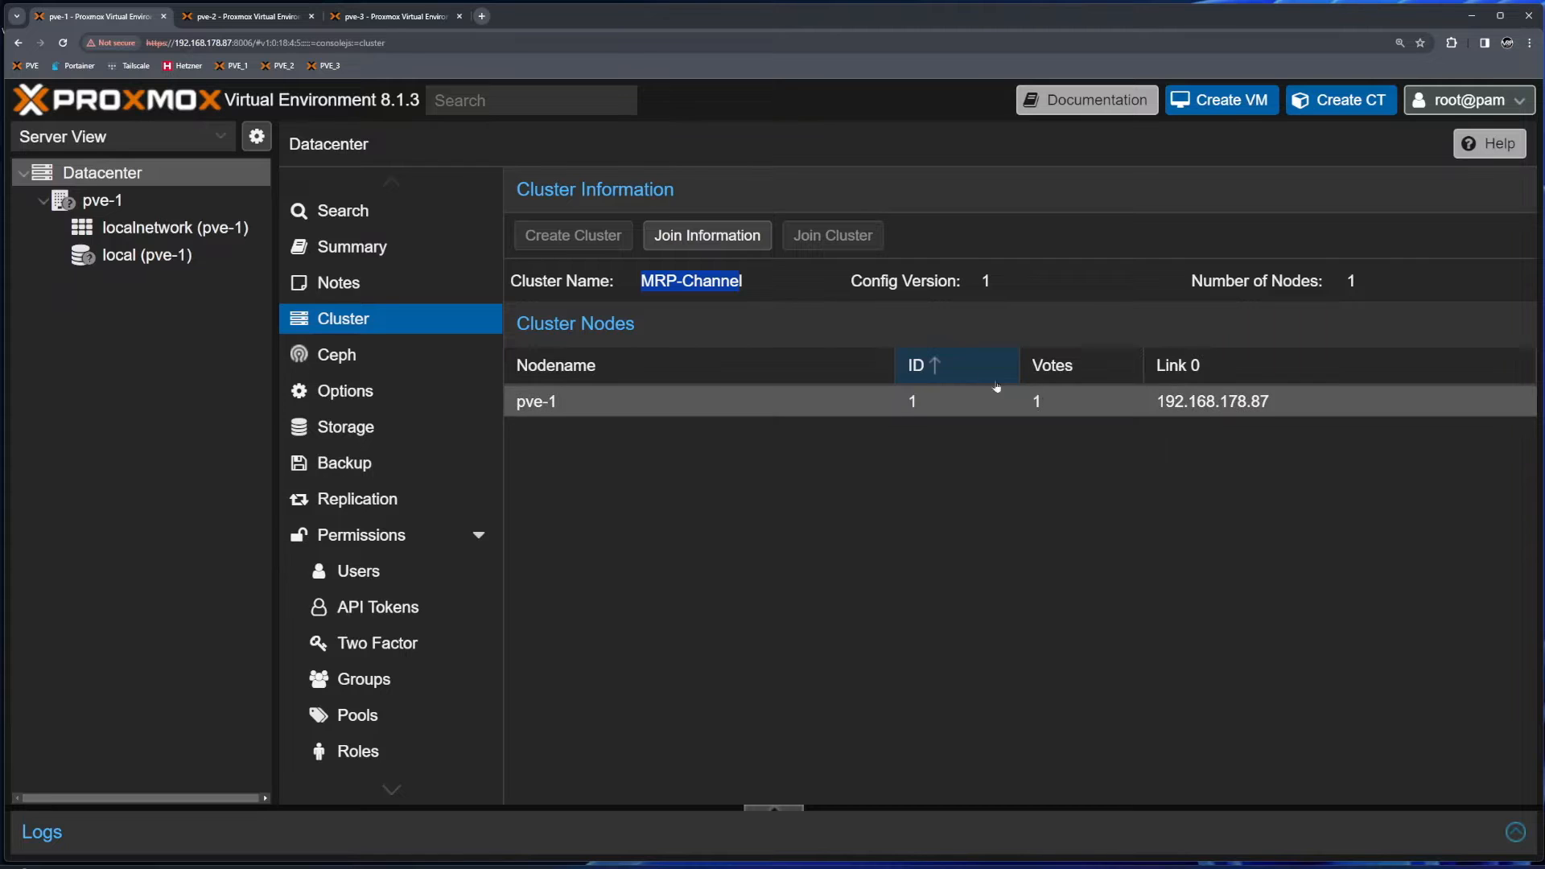
{"action": "left_click", "coordinate": [699, 237]}
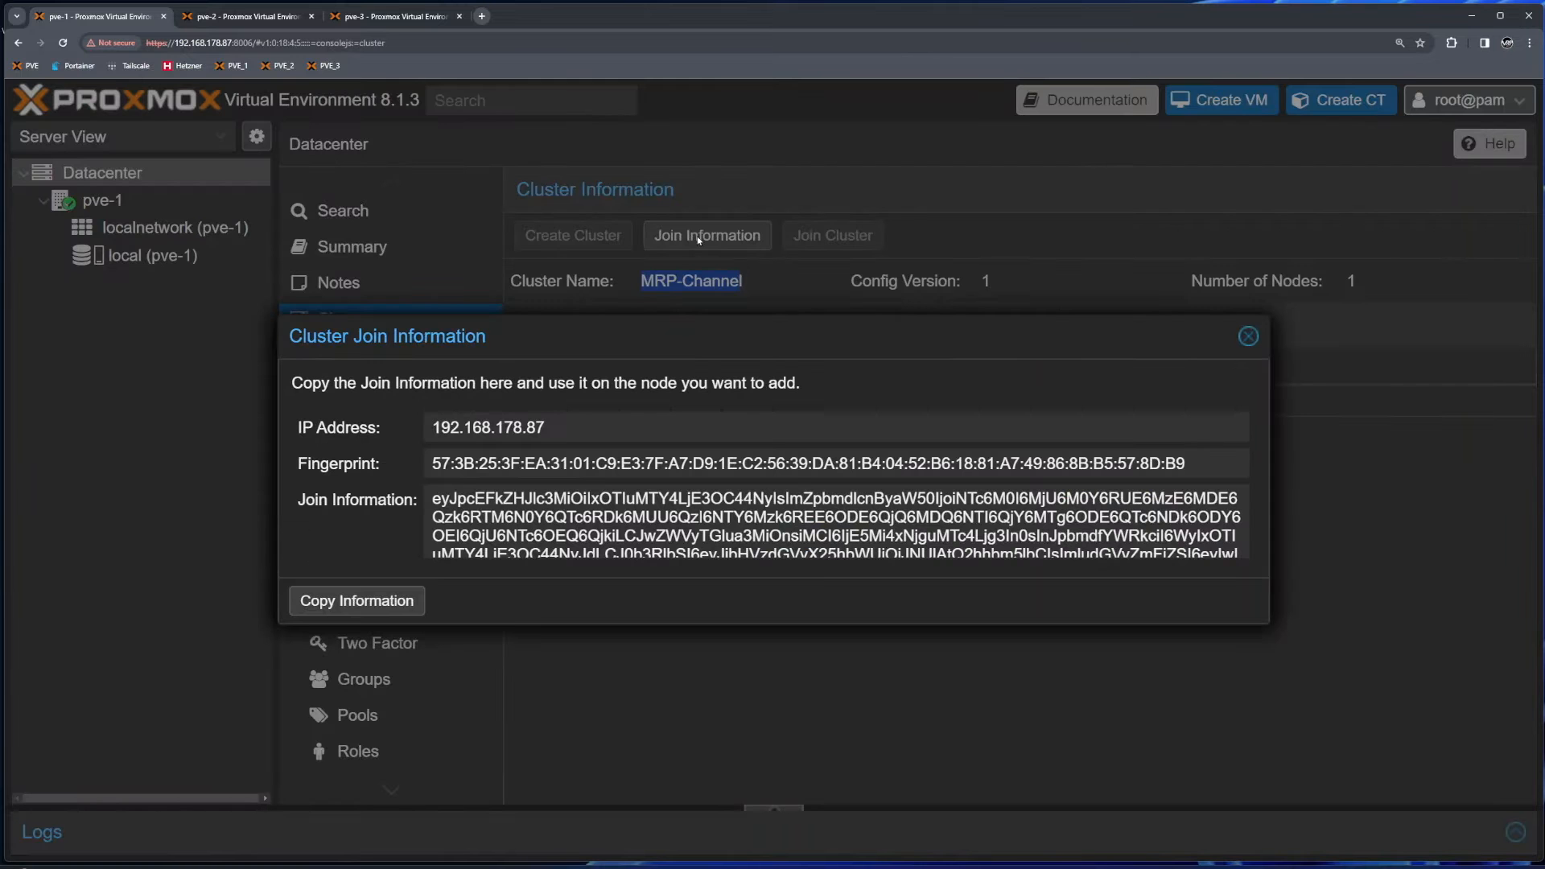
{"action": "left_click_drag", "start_coordinate": [432, 498], "coordinate": [1100, 562]}
{"action": "left_click", "coordinate": [1038, 535]}
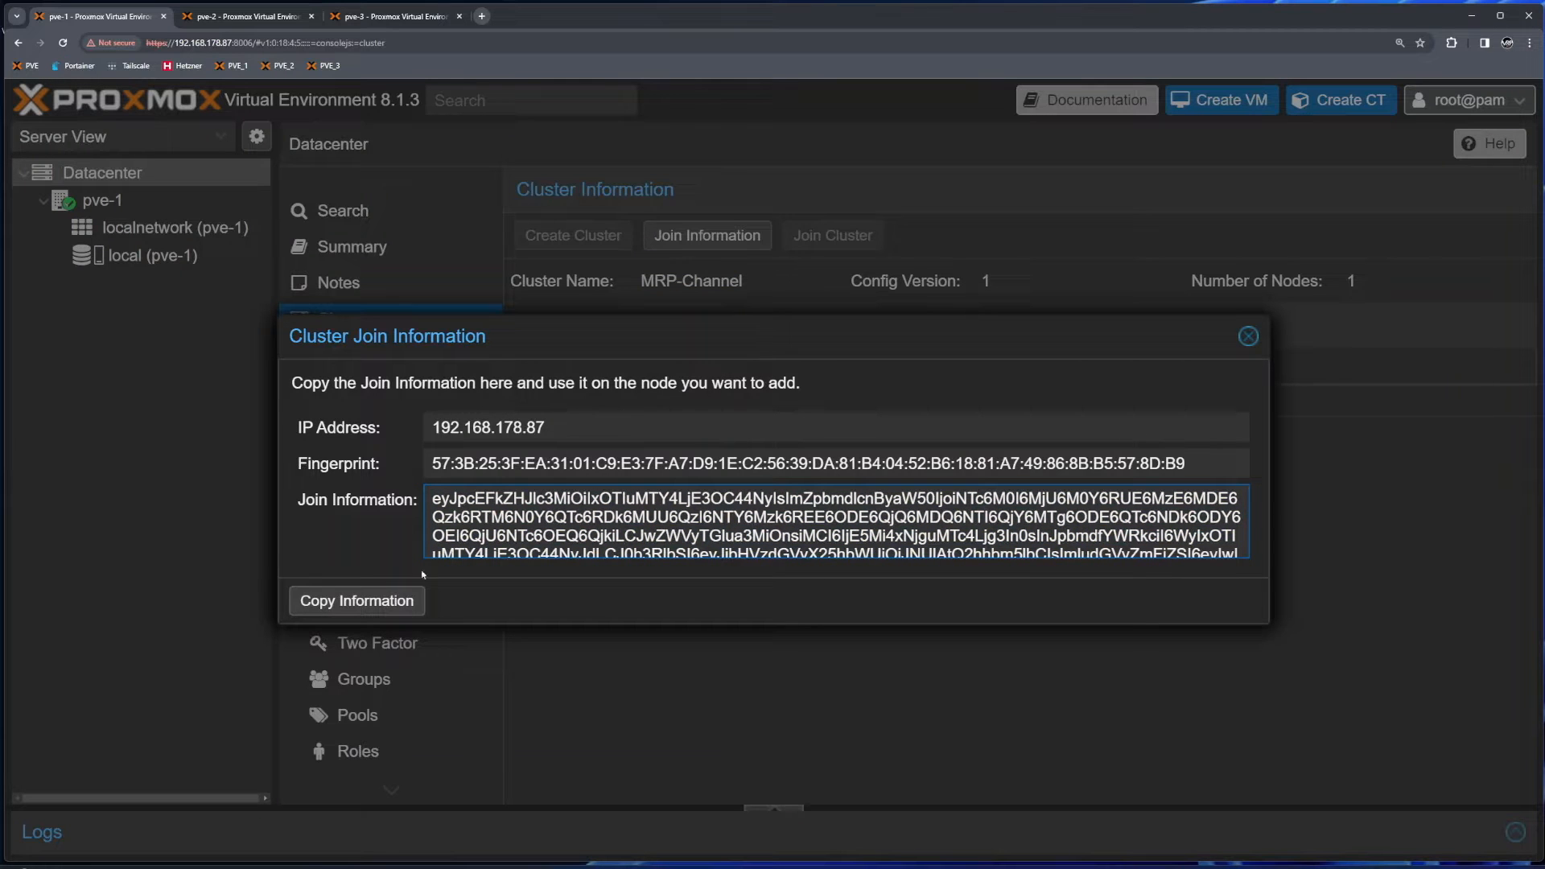
{"action": "left_click", "coordinate": [370, 604]}
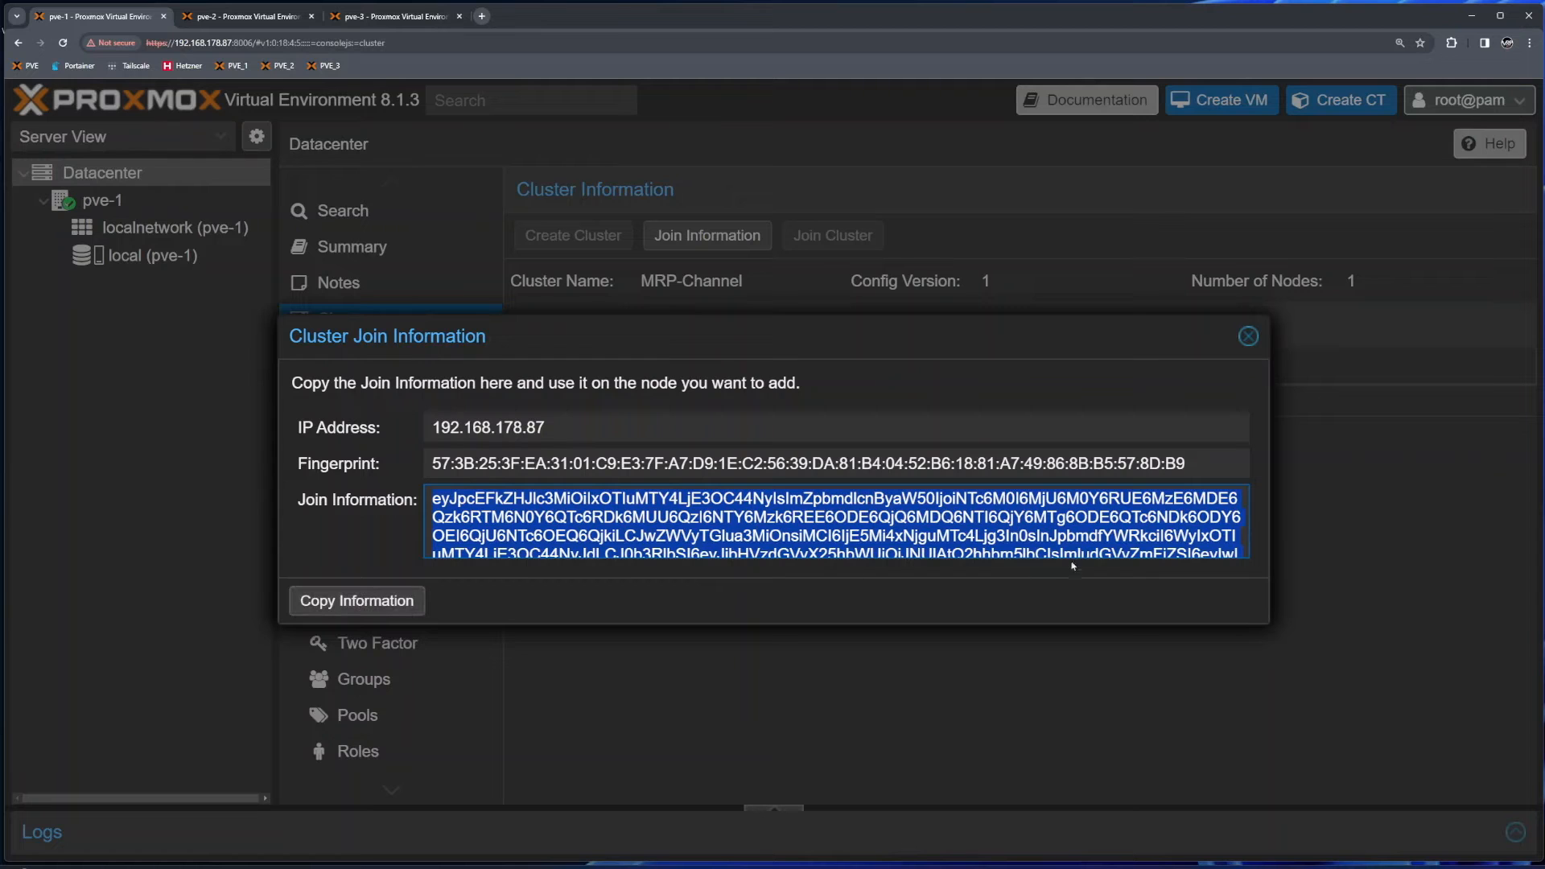
{"action": "left_click", "coordinate": [1249, 336]}
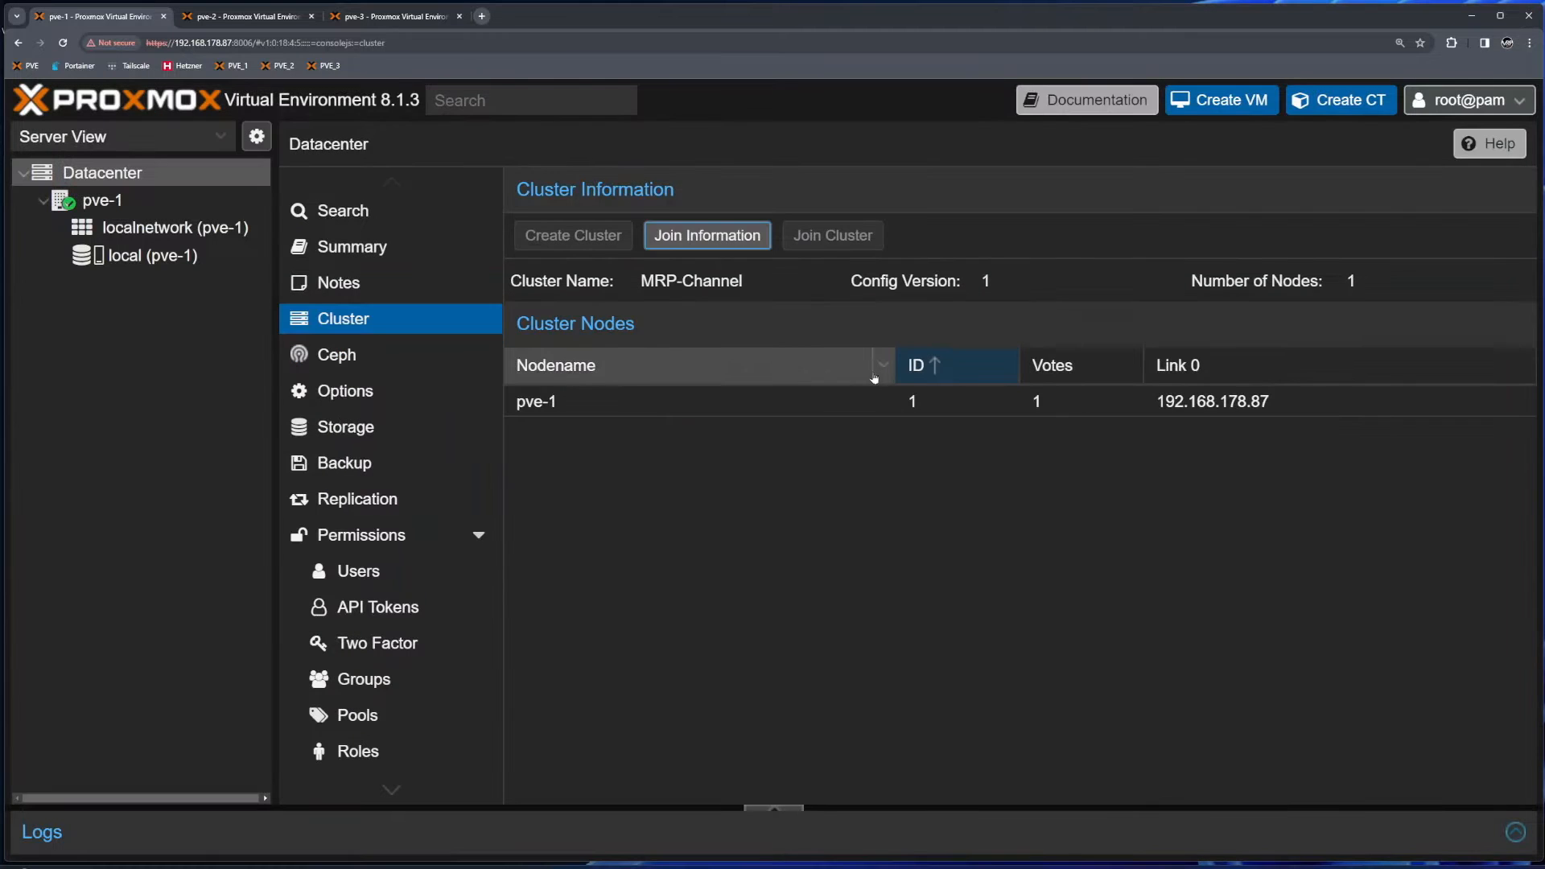
- Start a cluster join from the pve-2 datacenter and paste the copied MRP-Channel join information
{"action": "left_click", "coordinate": [298, 14]}
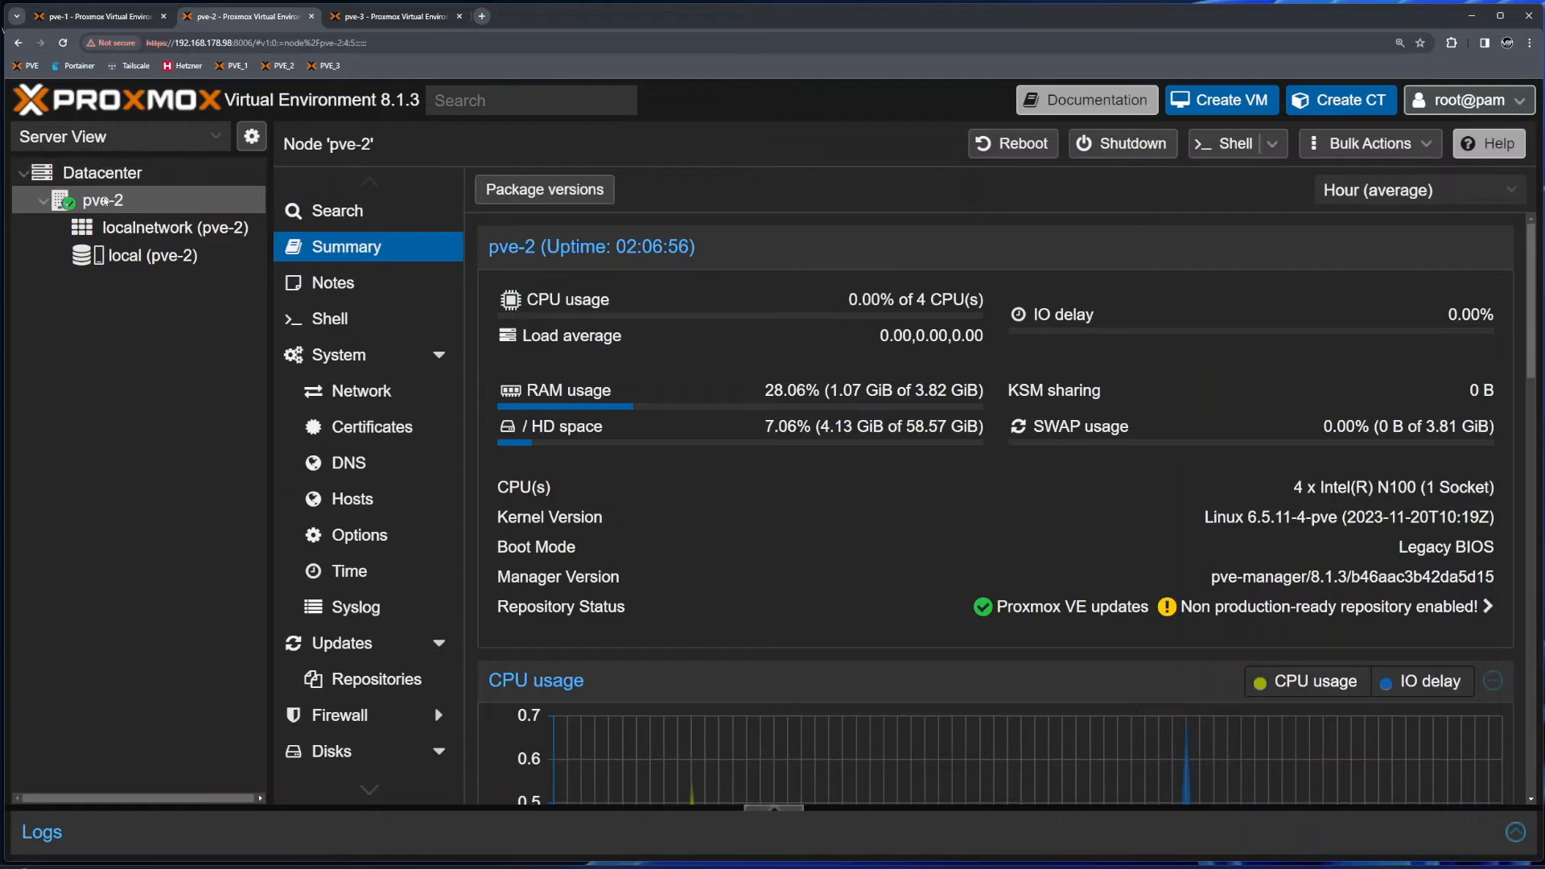
{"action": "left_click", "coordinate": [108, 174]}
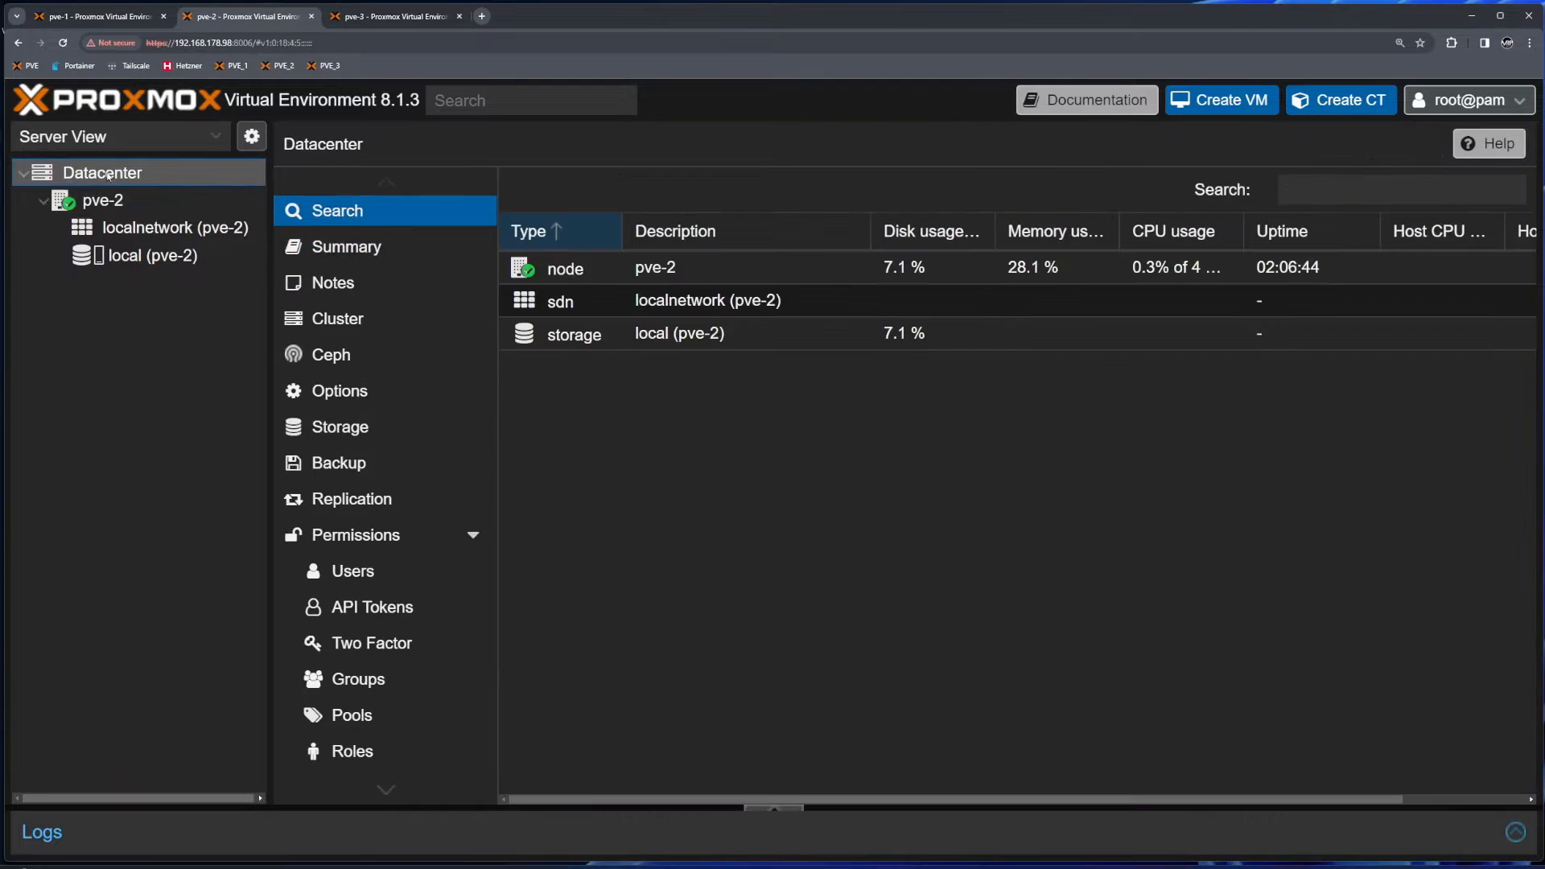
{"action": "left_click", "coordinate": [338, 320]}
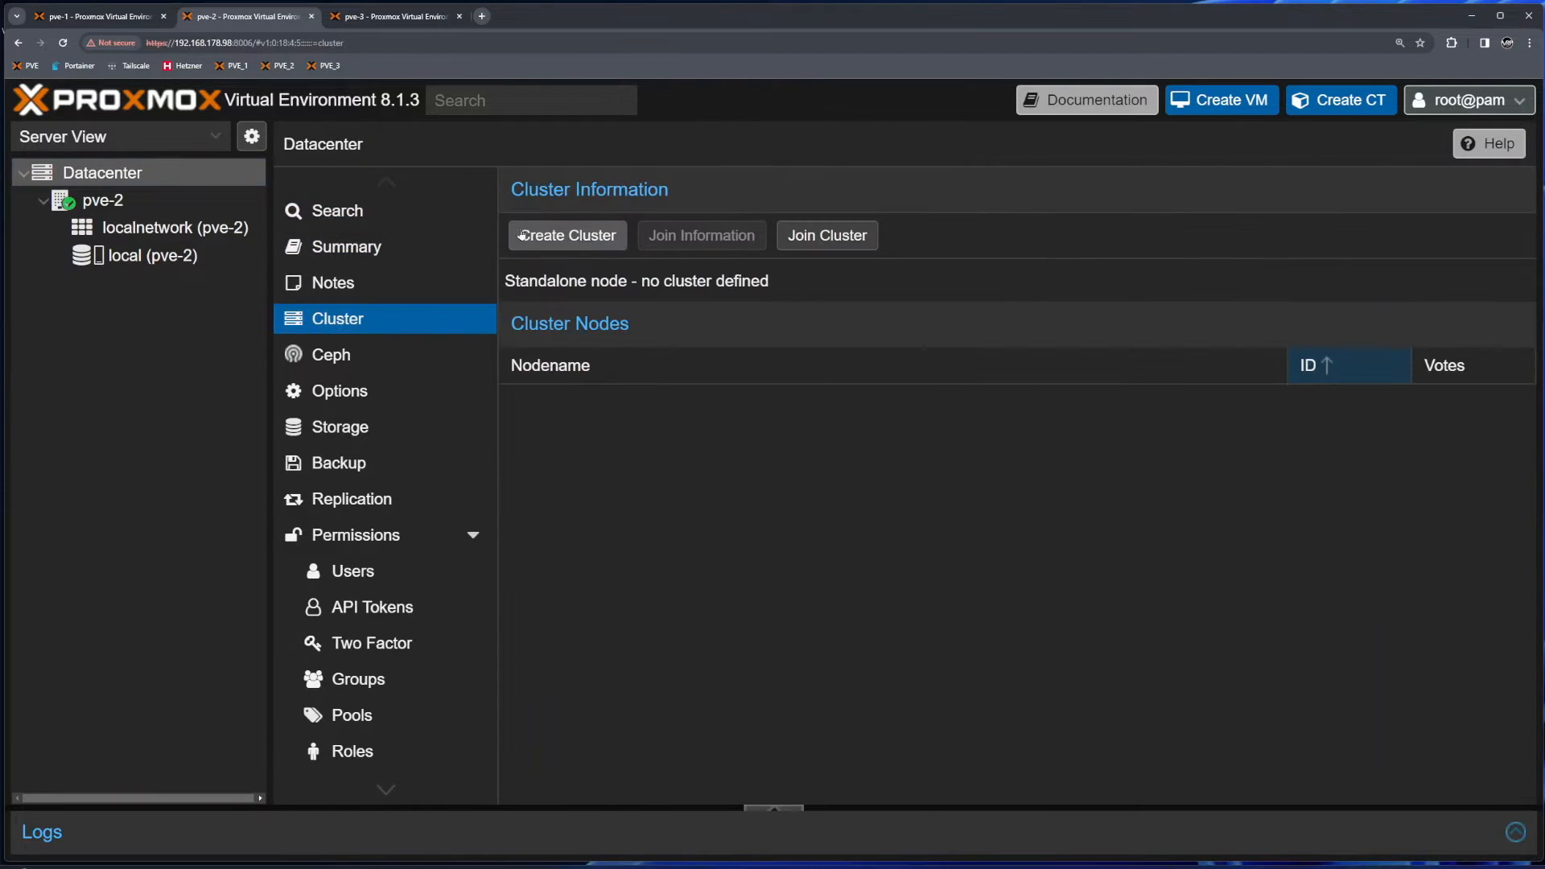
{"action": "left_click", "coordinate": [845, 243]}
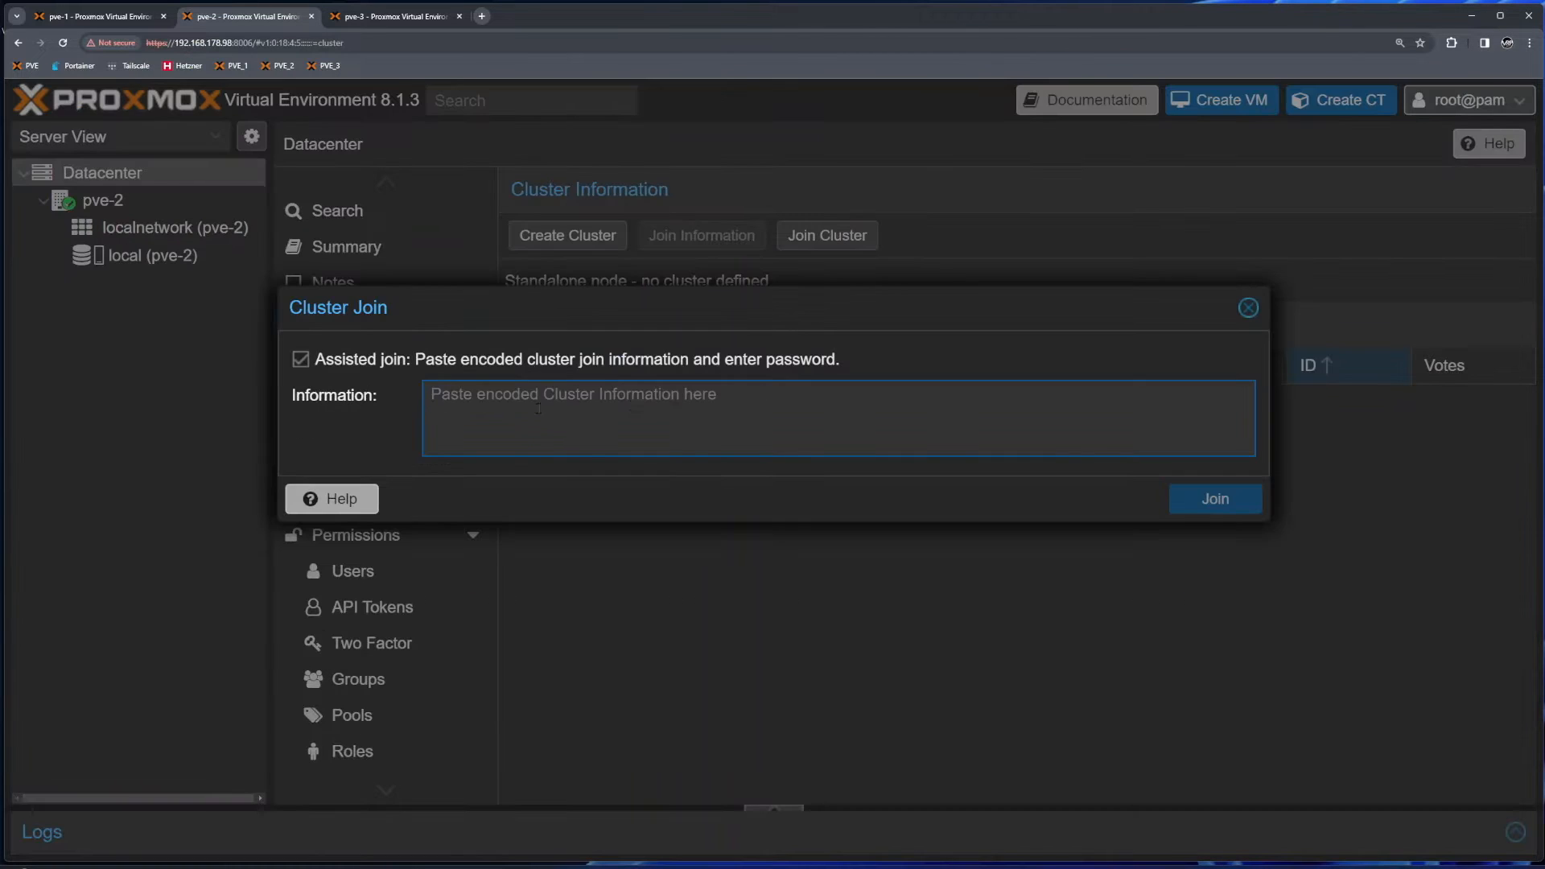
{"action": "right_click", "coordinate": [500, 408]}
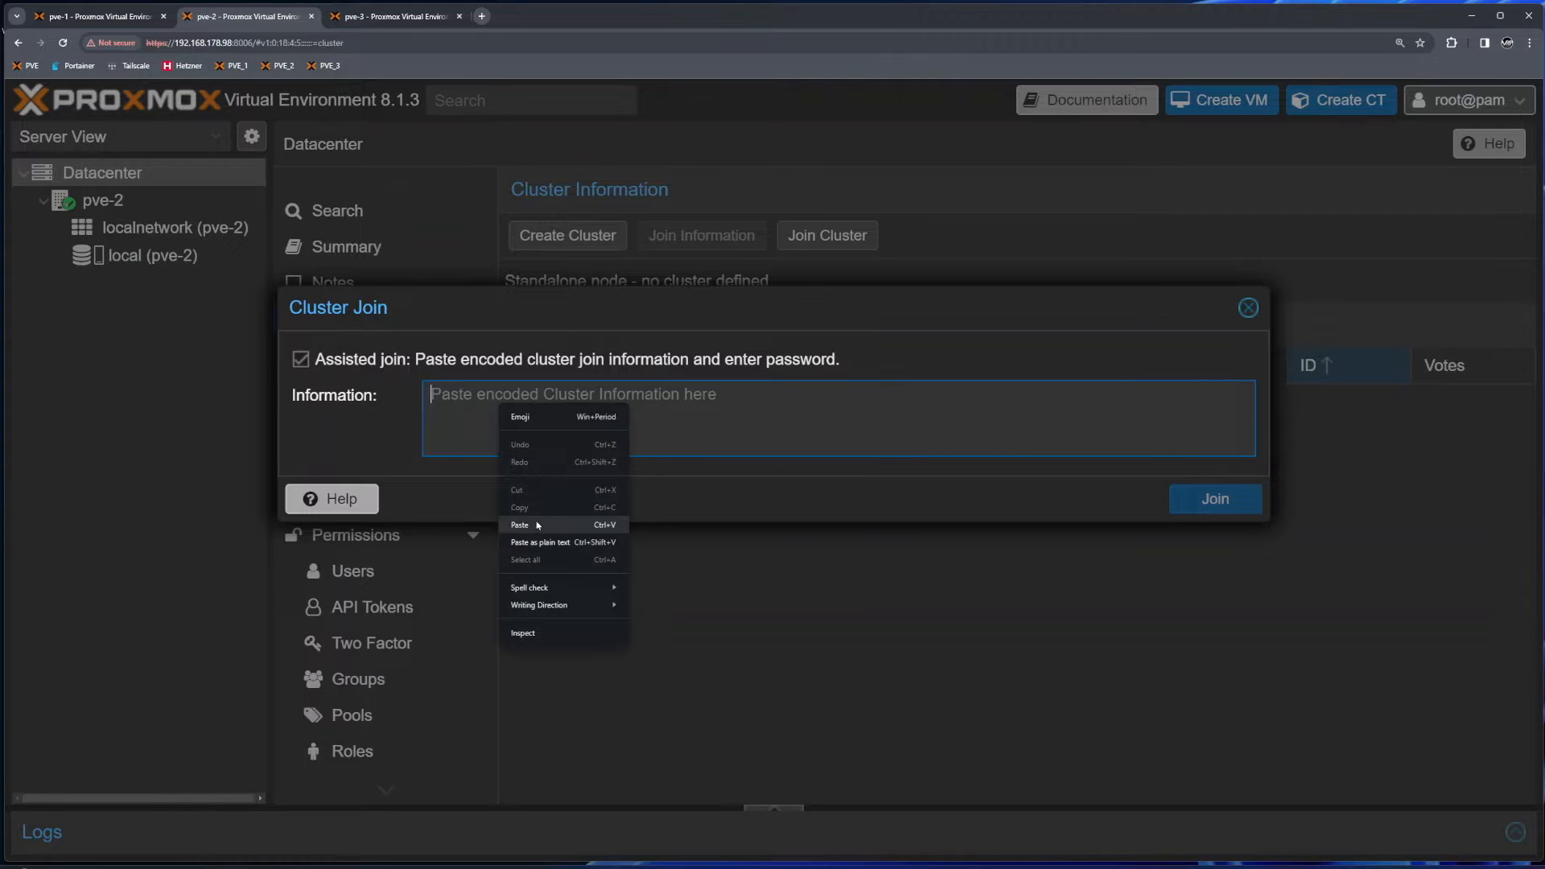
{"action": "left_click", "coordinate": [538, 524]}
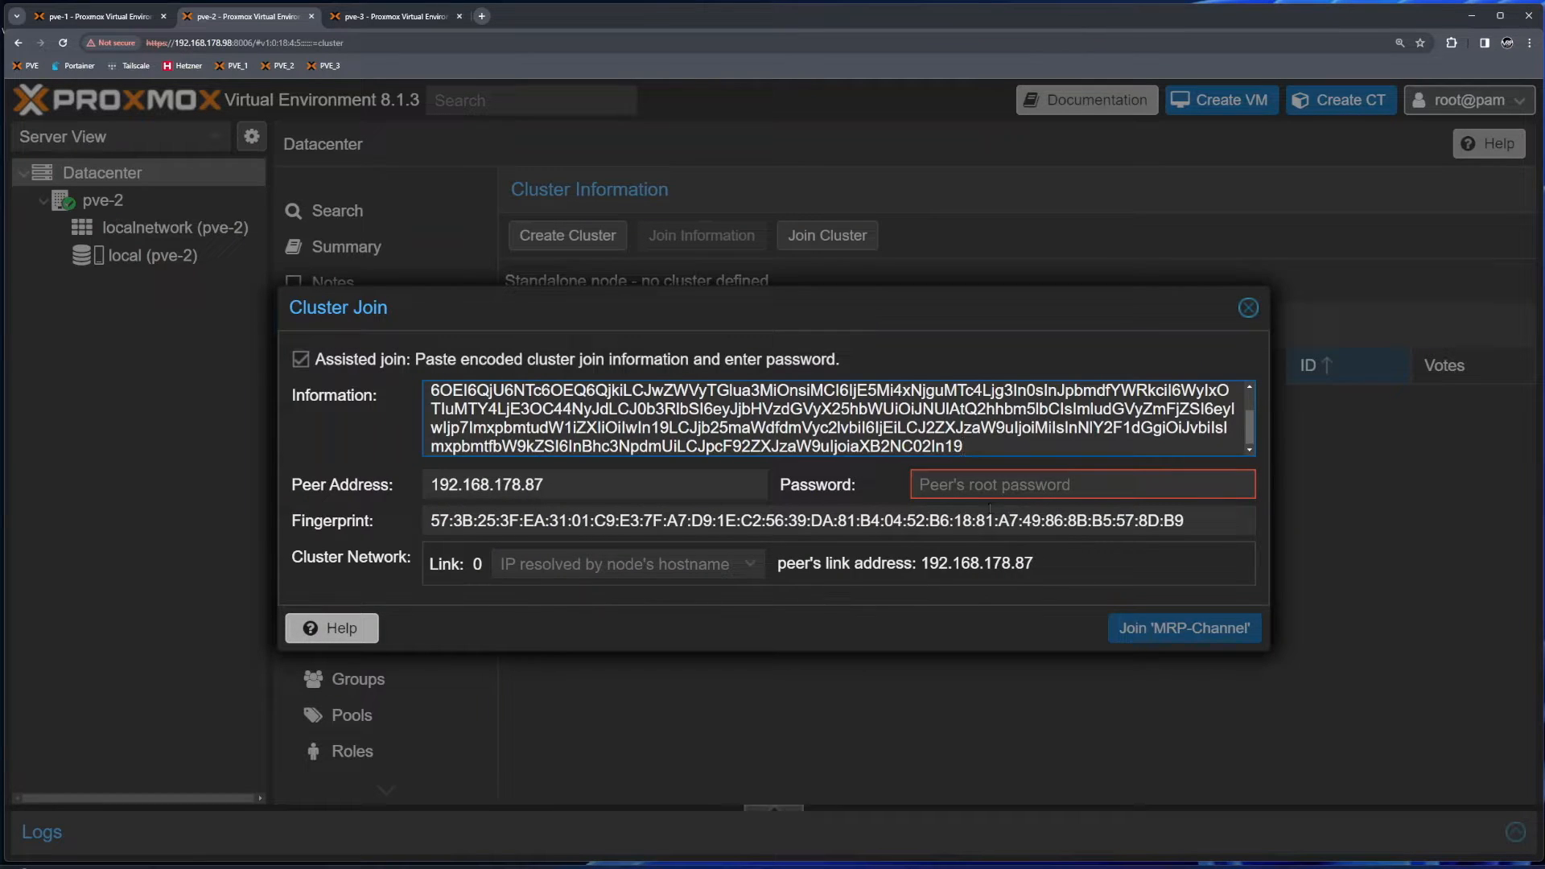
- Enter the peer's root password, join pve-2 to MRP-Channel, and close the pve-2 browser tab
{"action": "left_click", "coordinate": [967, 486]}
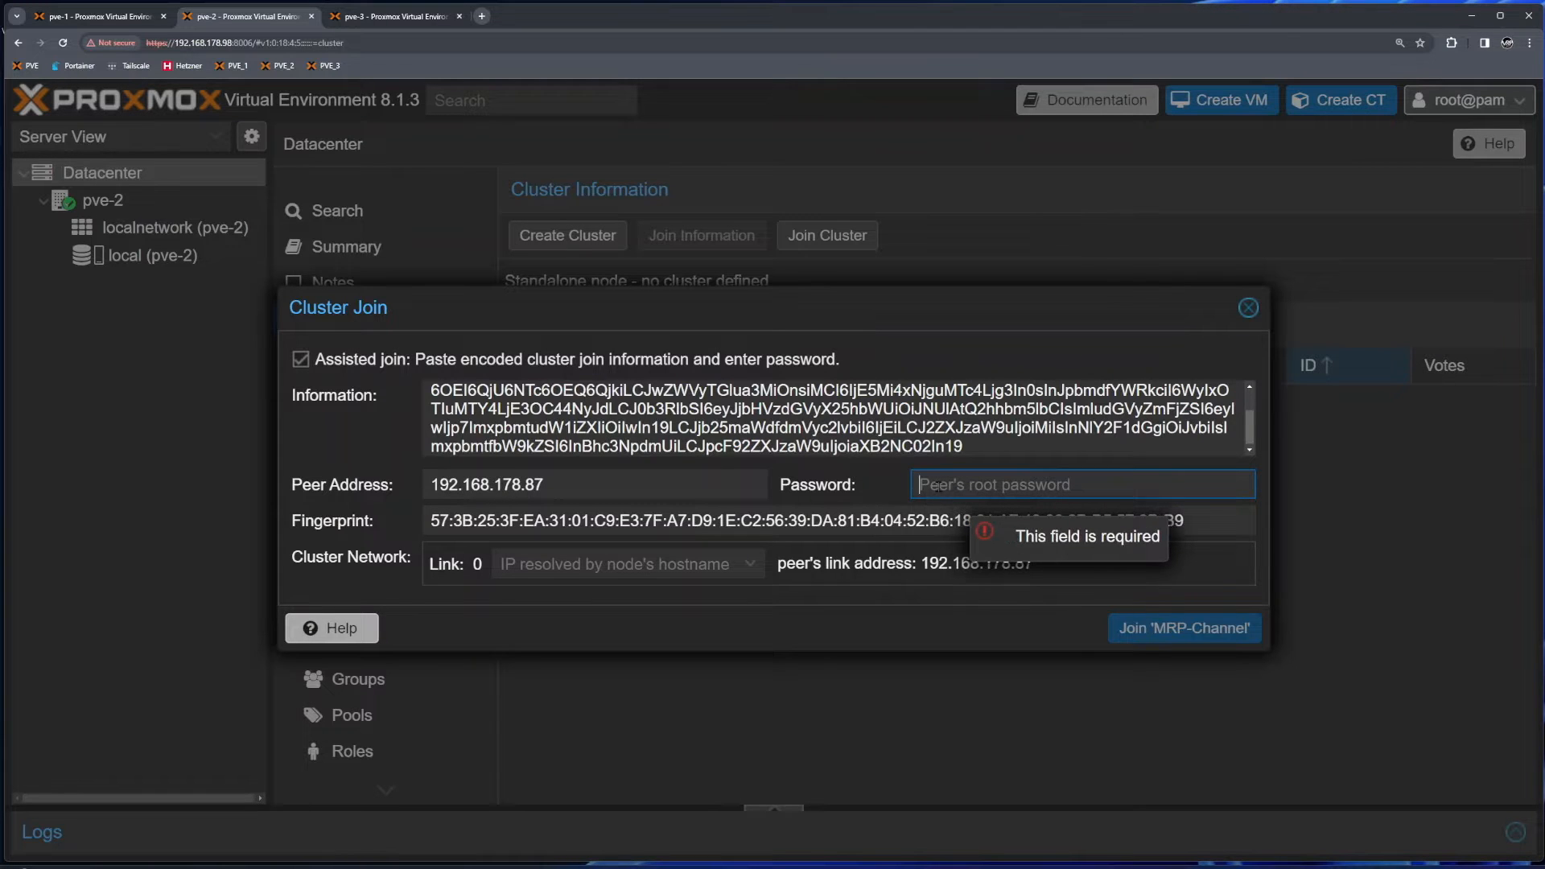
{"action": "key", "text": "ctrl+1"}
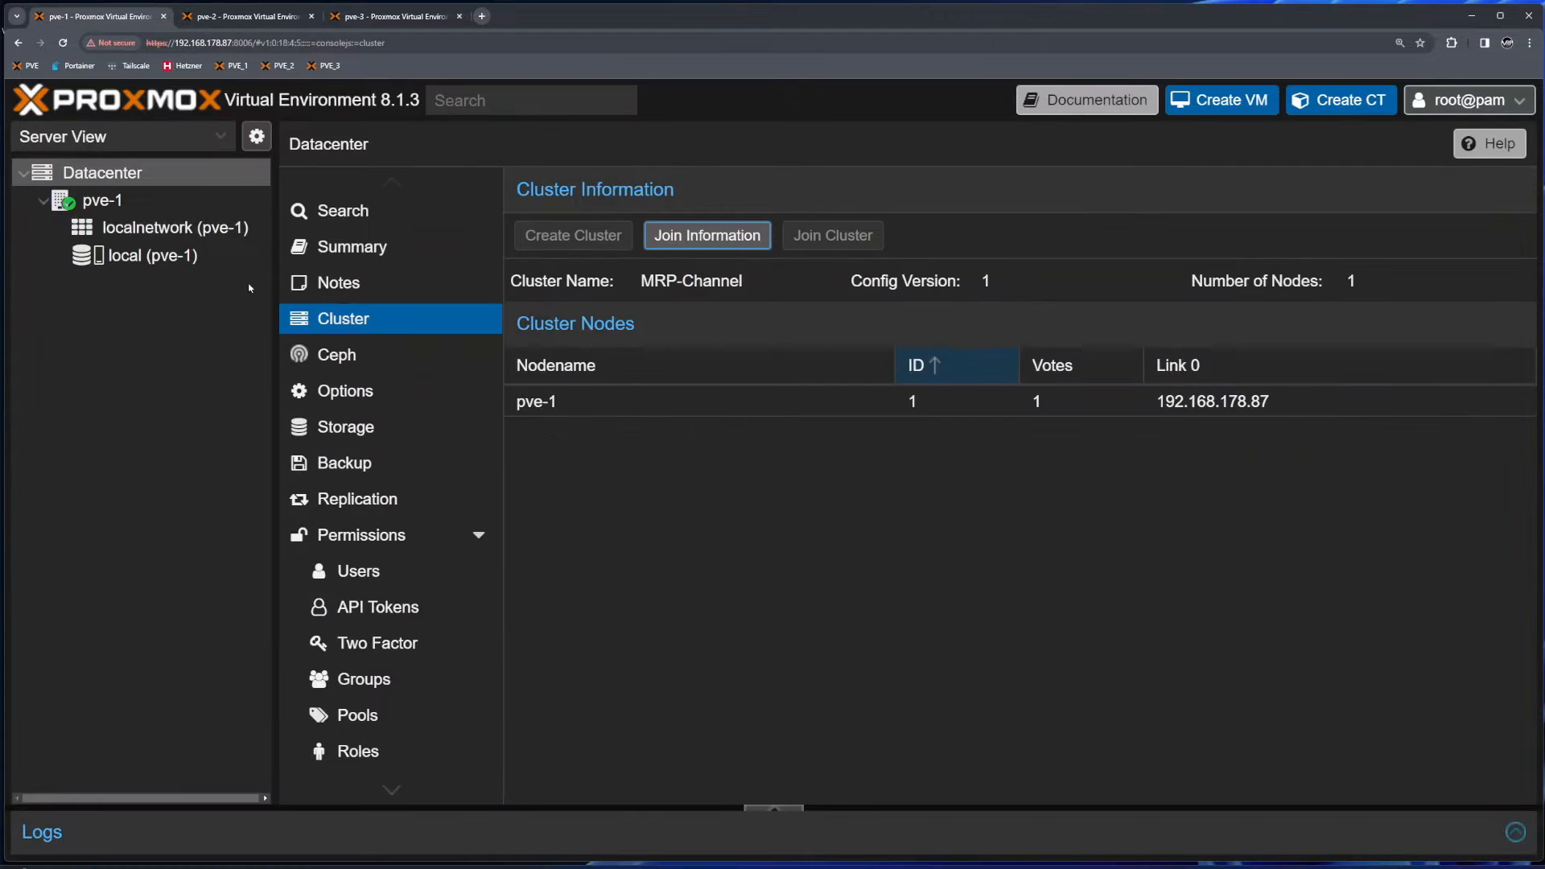
{"action": "key", "text": "ctrl+2"}
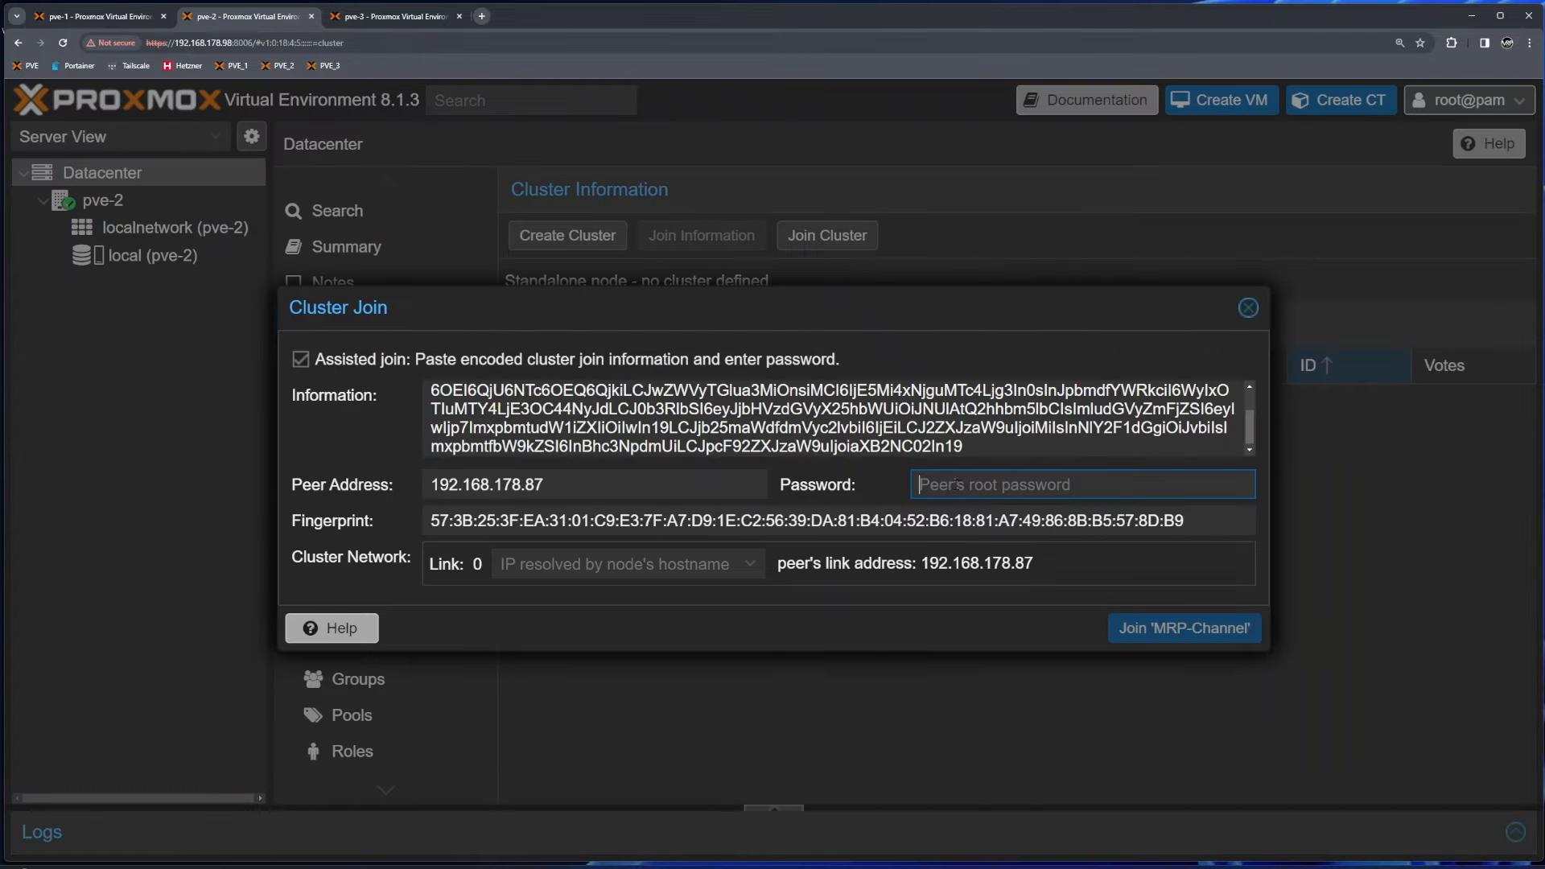
{"action": "type", "text": "••••••"}
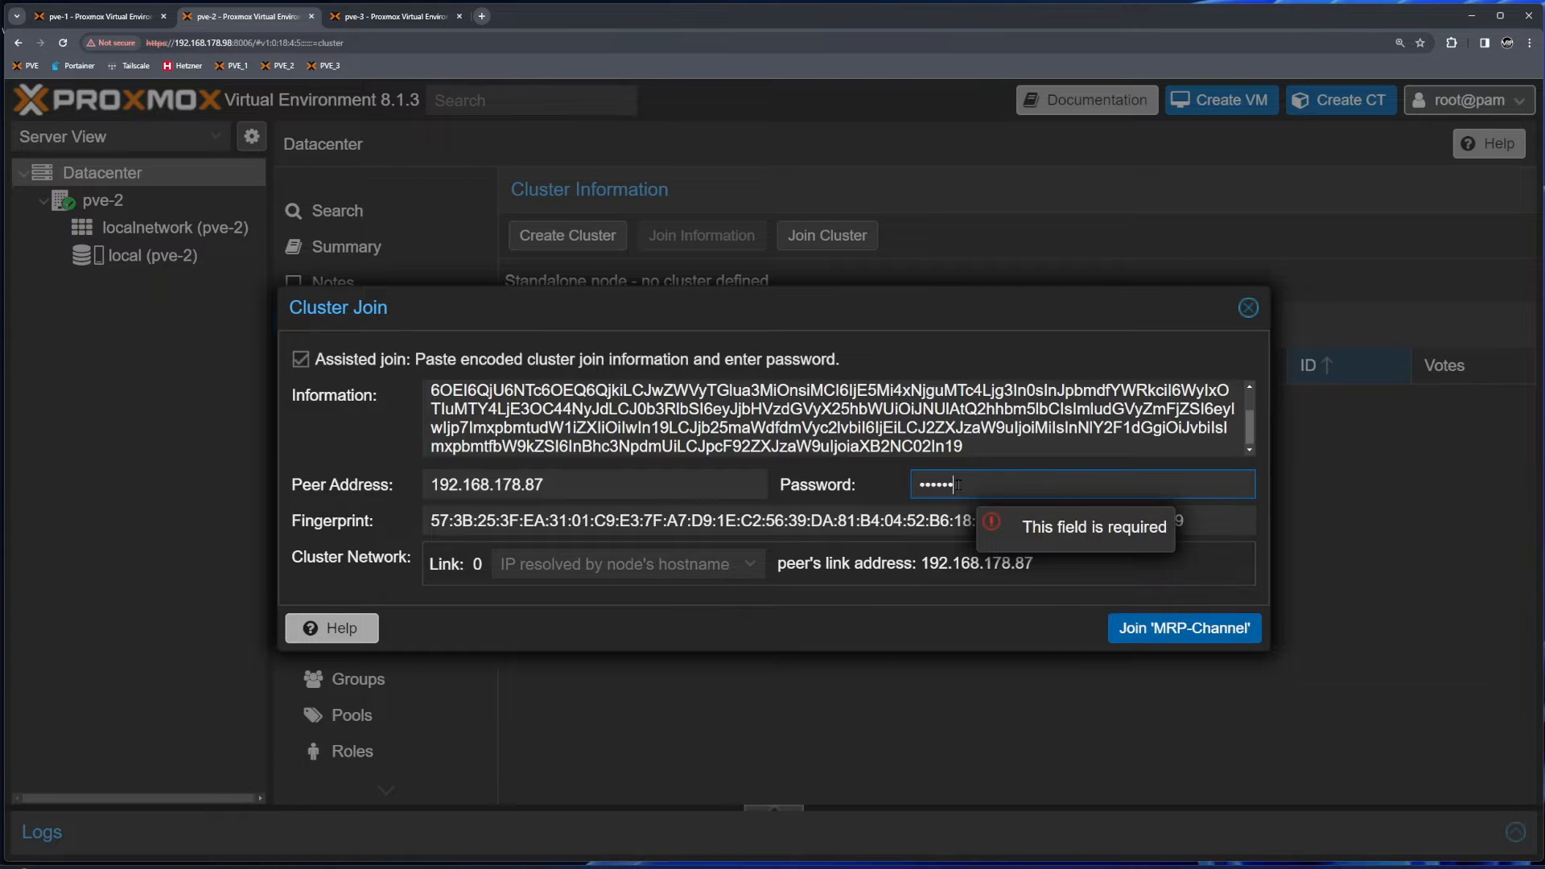
{"action": "left_click", "coordinate": [1173, 632]}
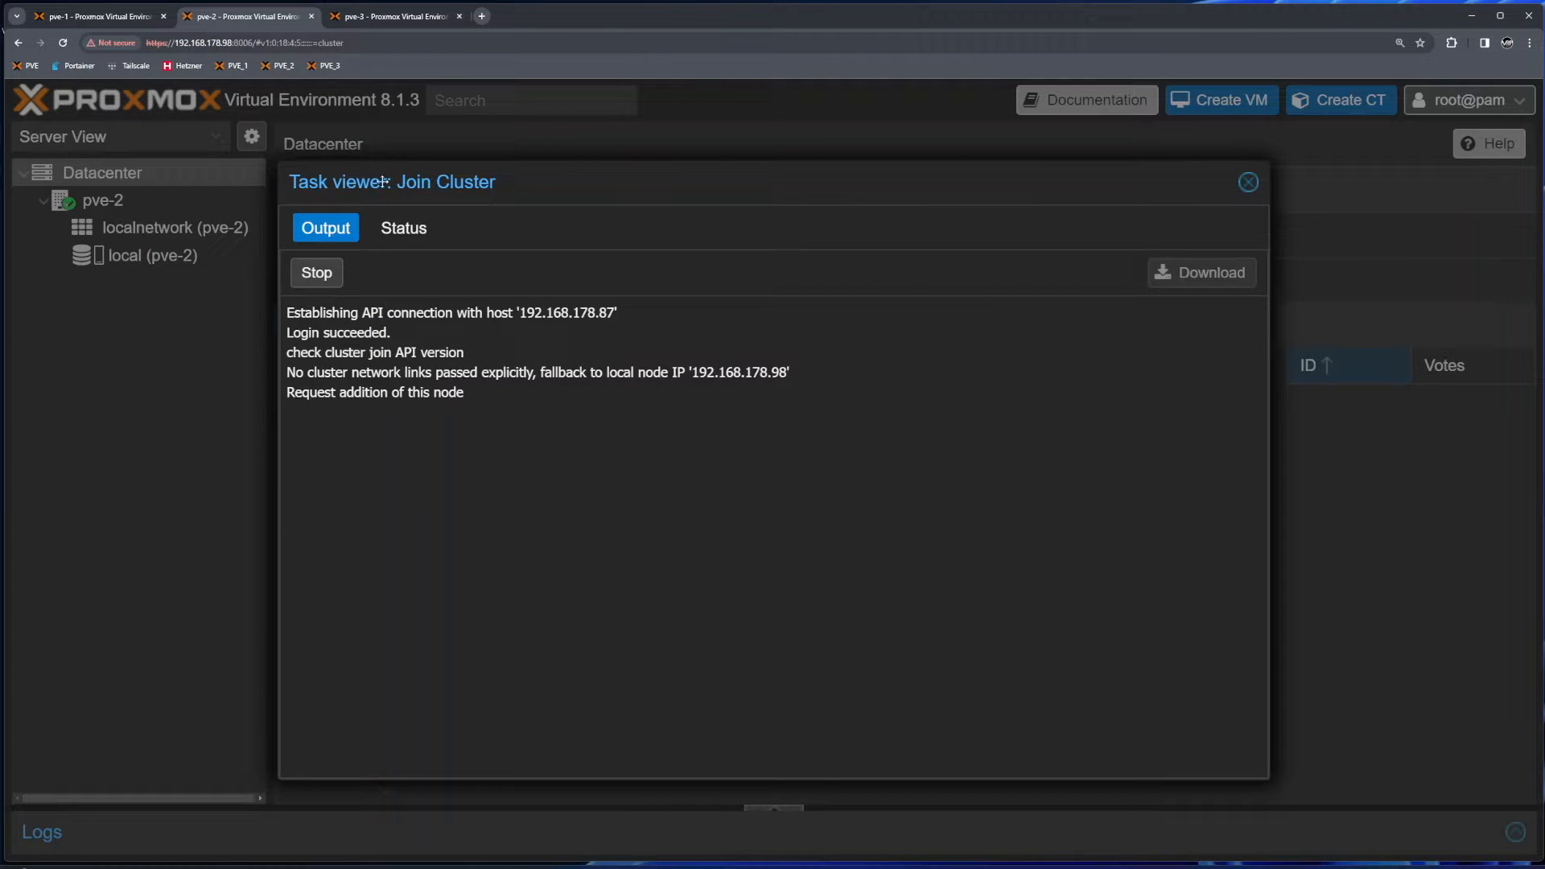
{"action": "left_click", "coordinate": [312, 17]}
- Examine the message shown over the cluster information on pve-1
{"action": "left_click", "coordinate": [97, 16]}
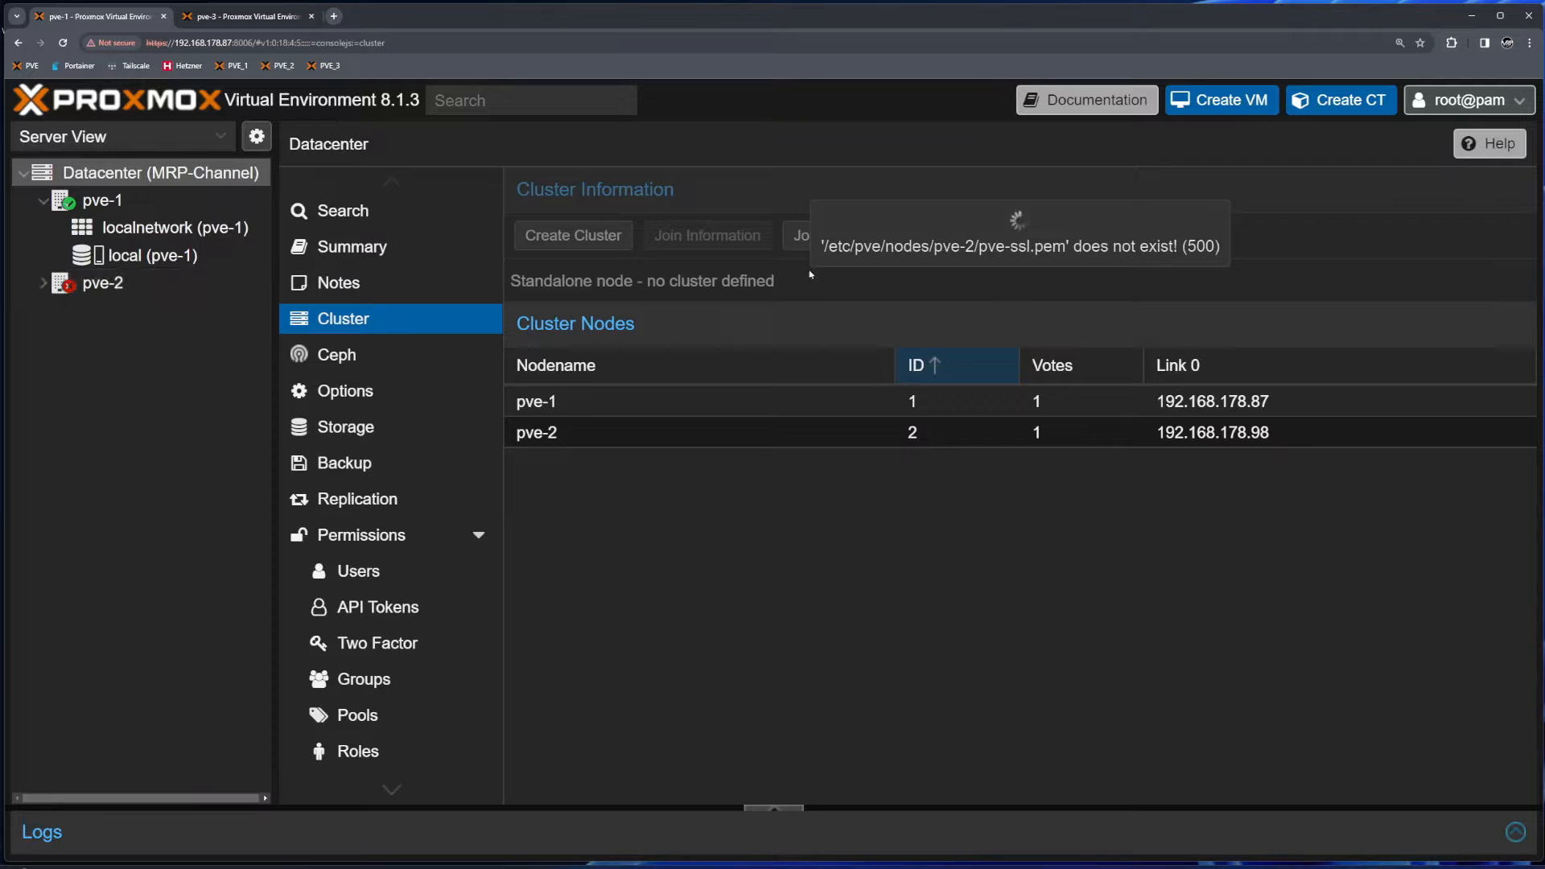
{"action": "left_click_drag", "start_coordinate": [942, 248], "coordinate": [1143, 248]}
{"action": "left_click", "coordinate": [974, 248]}
{"action": "left_click_drag", "start_coordinate": [975, 249], "coordinate": [1148, 250]}
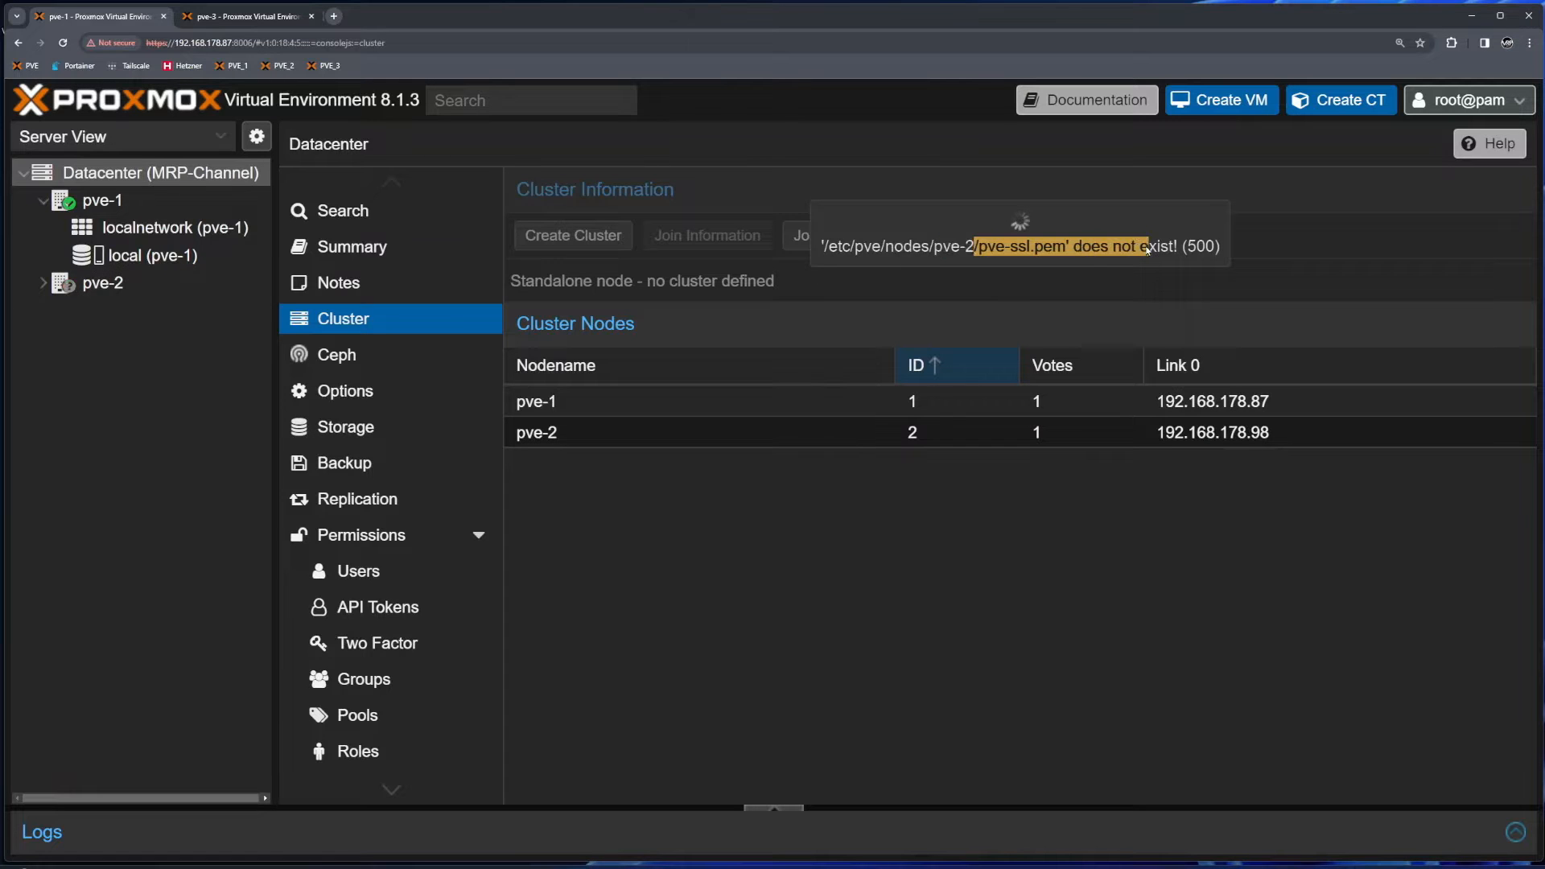
{"action": "left_click_drag", "start_coordinate": [929, 248], "coordinate": [979, 249]}
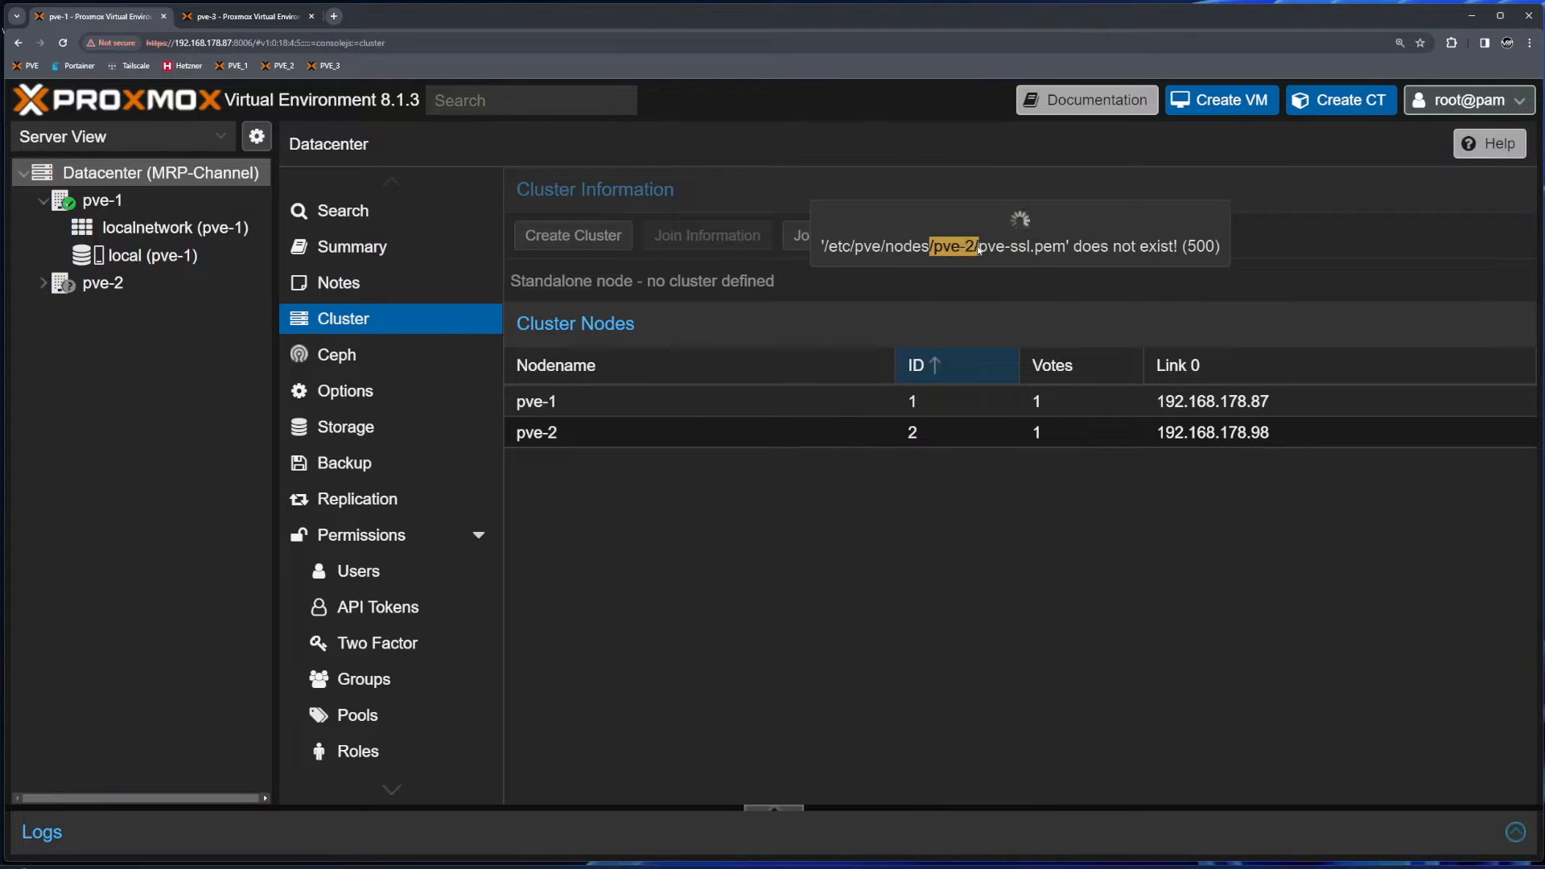
{"action": "left_click", "coordinate": [1166, 245]}
- Reload the pve-1 page and review the pve-1 and pve-2 nodes with their entries expanded
{"action": "left_click", "coordinate": [63, 44]}
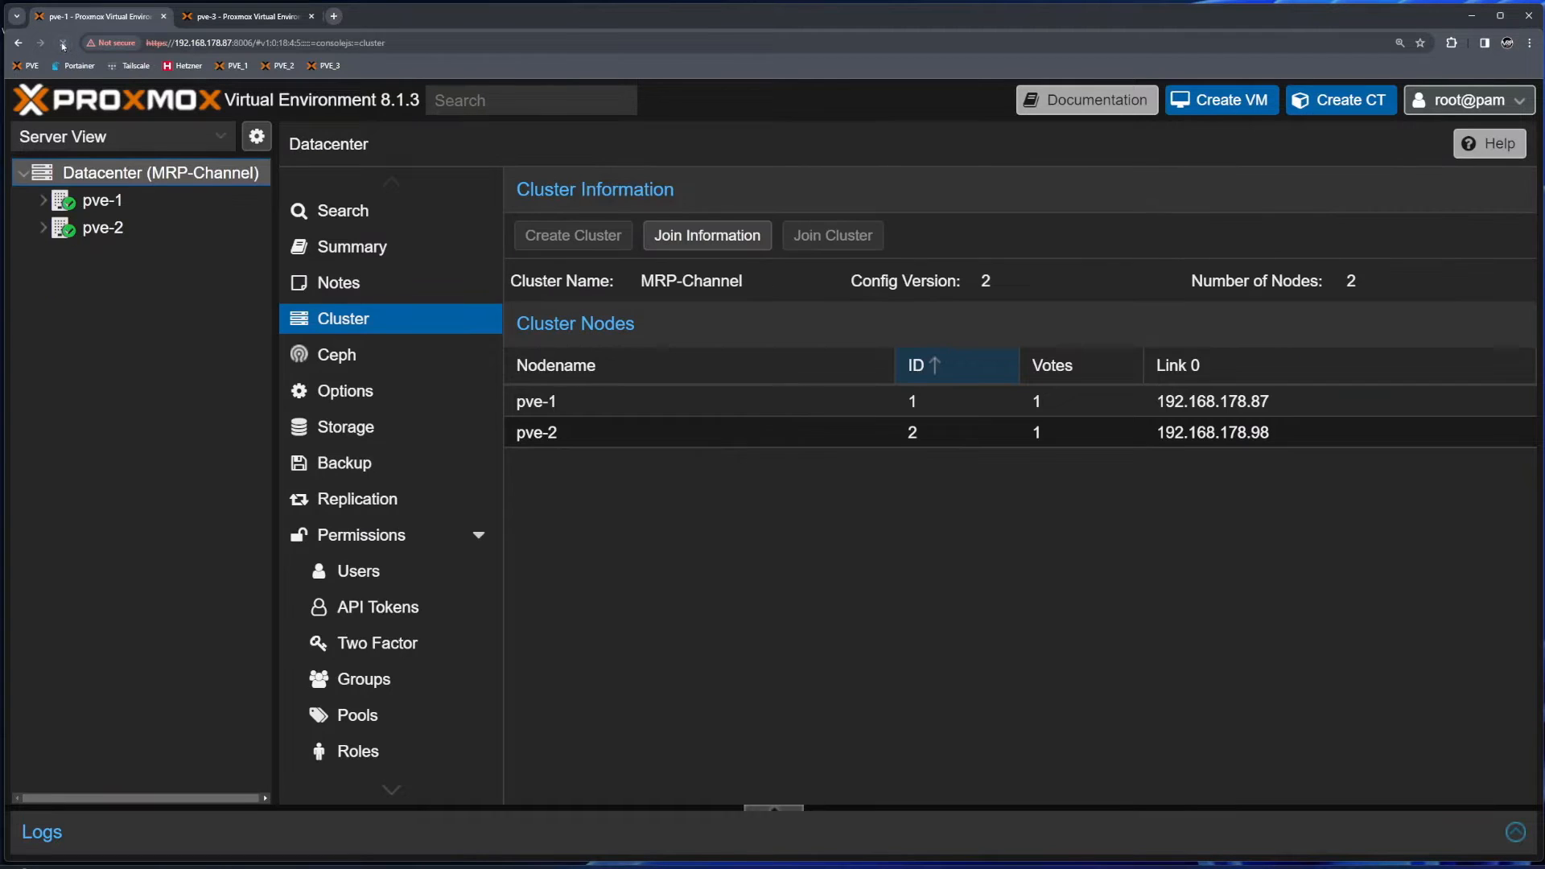
{"action": "left_click", "coordinate": [44, 226]}
{"action": "left_click", "coordinate": [44, 201]}
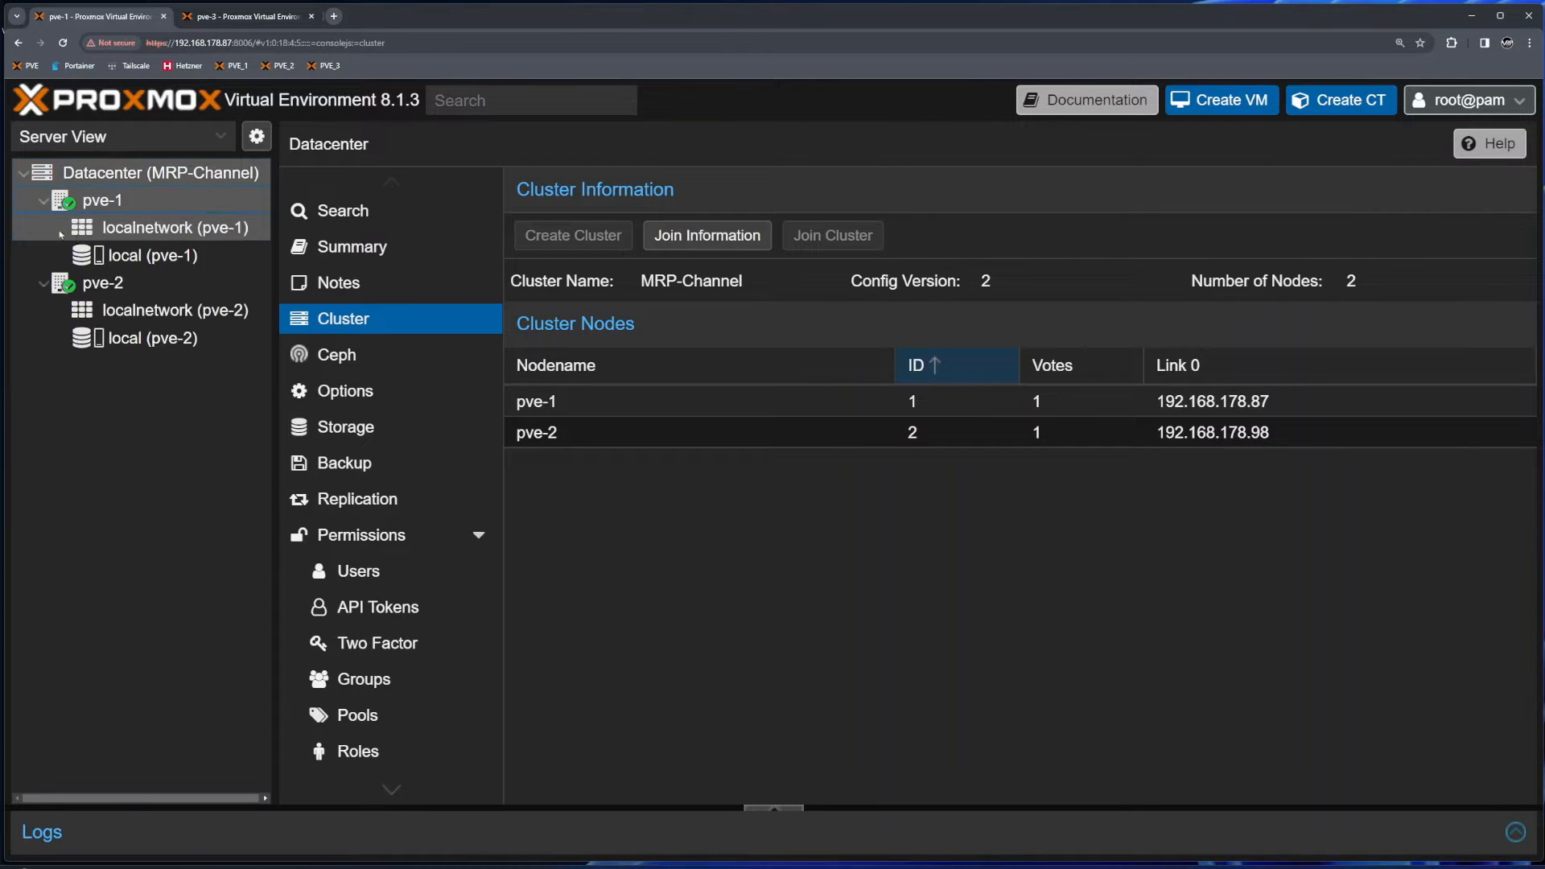
{"action": "left_click", "coordinate": [119, 201]}
{"action": "left_click", "coordinate": [130, 285]}
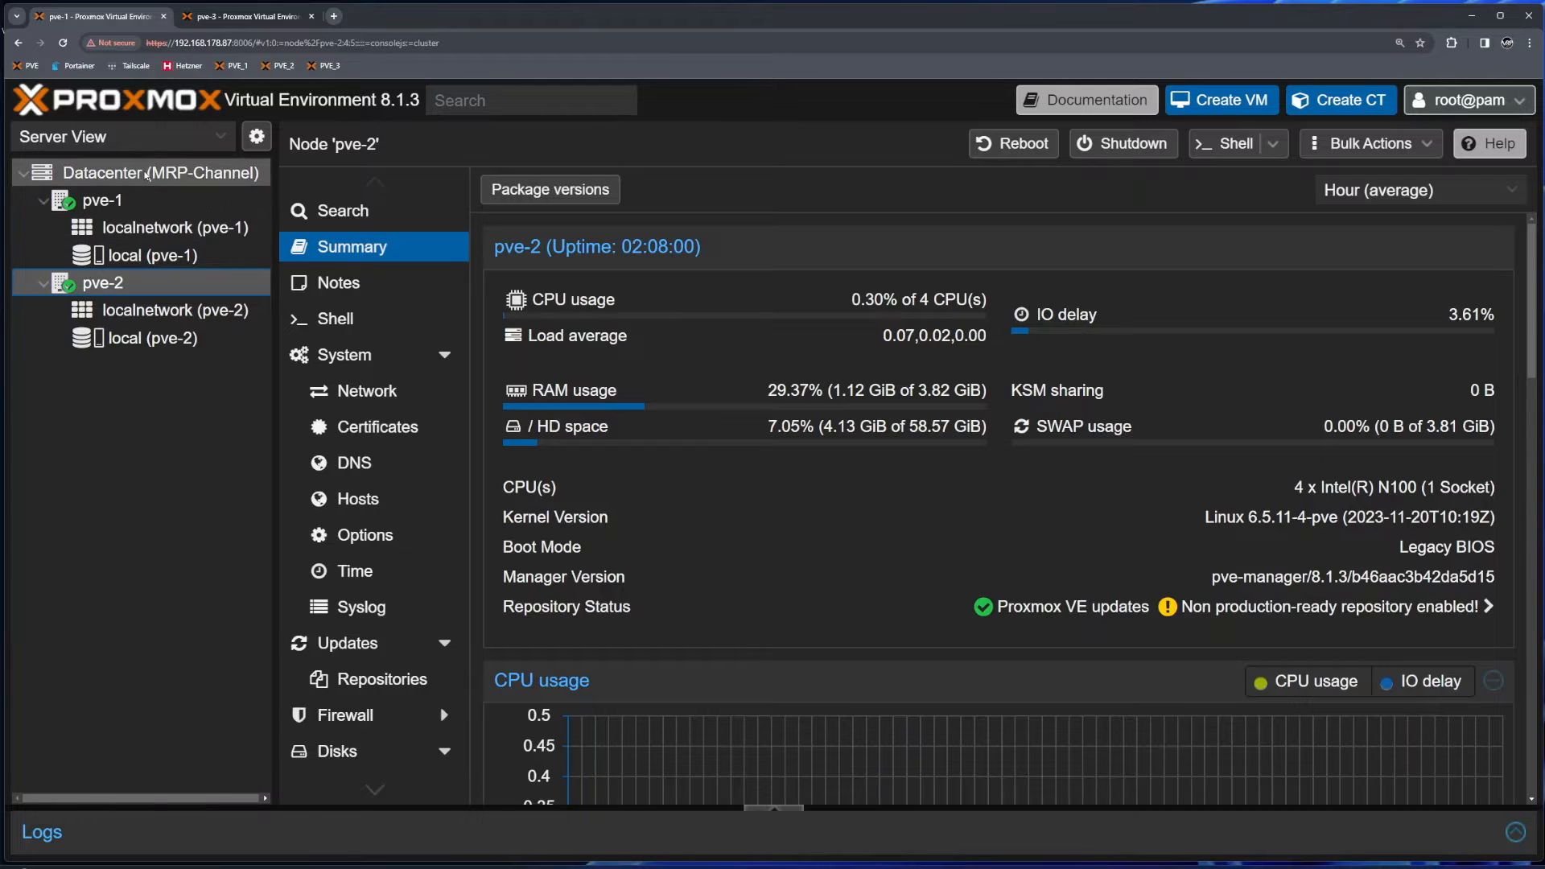
- Open the HA status and resources of the MRP-Channel datacenter
{"action": "left_click", "coordinate": [113, 175]}
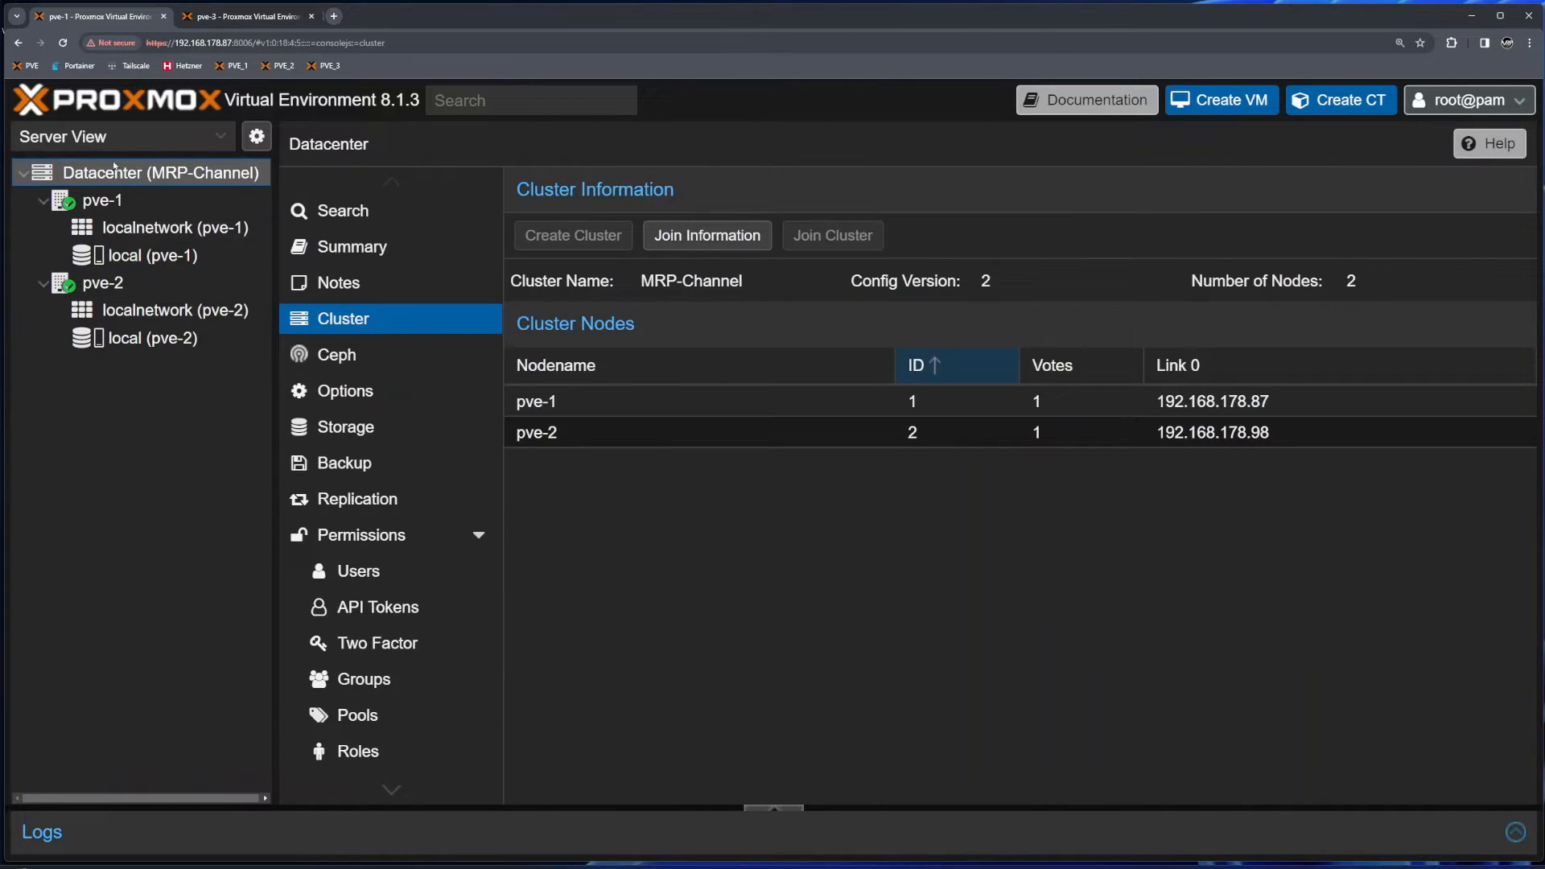
{"action": "scroll", "coordinate": [359, 330], "scroll_direction": "down", "scroll_amount": 3}
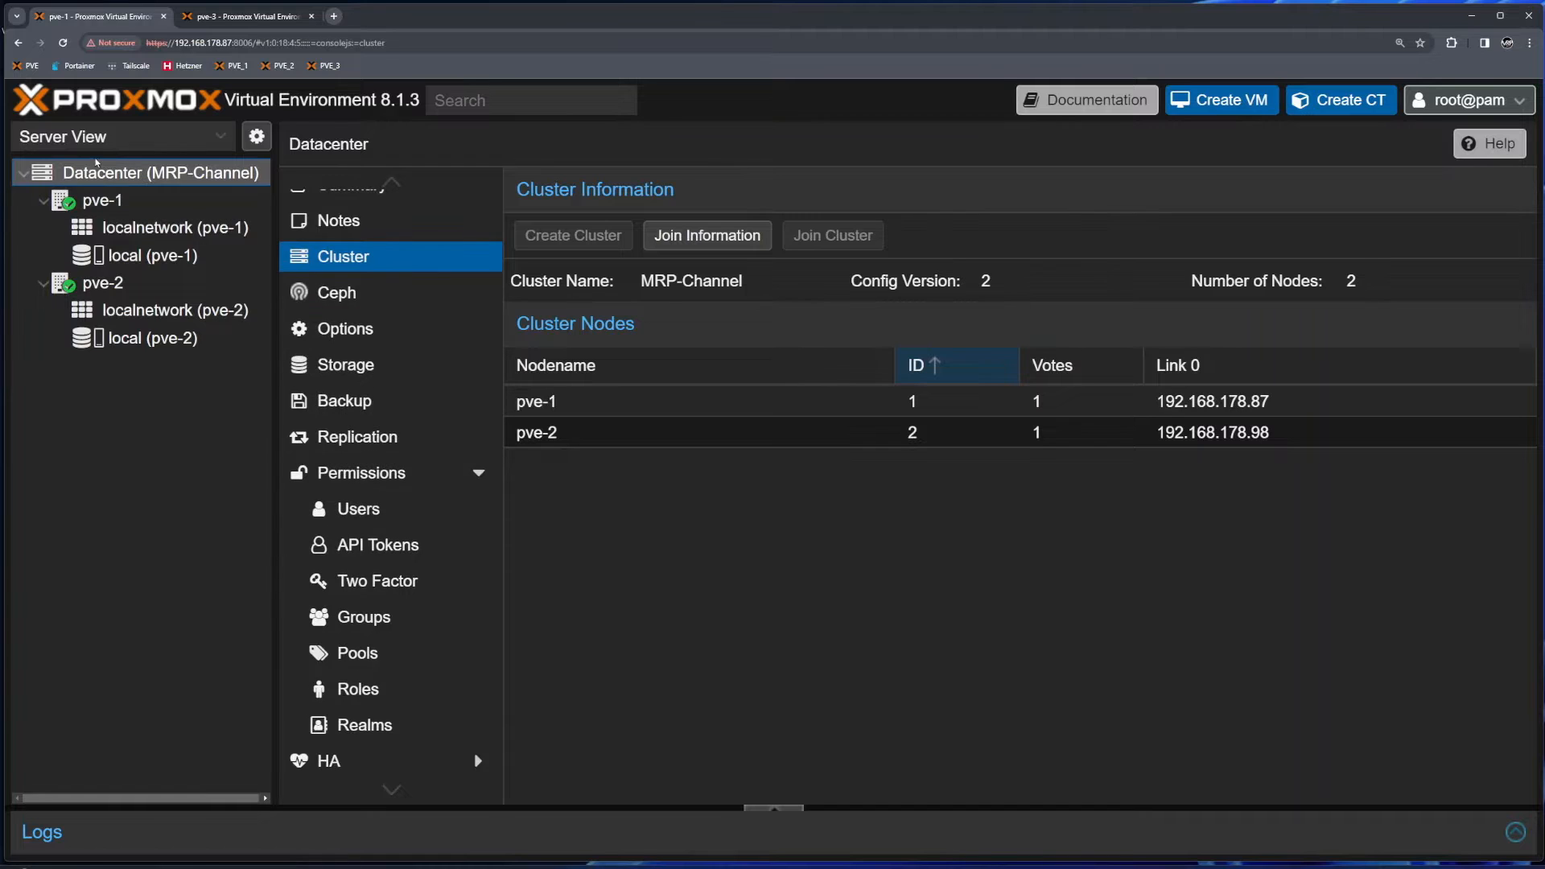
{"action": "scroll", "coordinate": [358, 344], "scroll_direction": "down", "scroll_amount": 3}
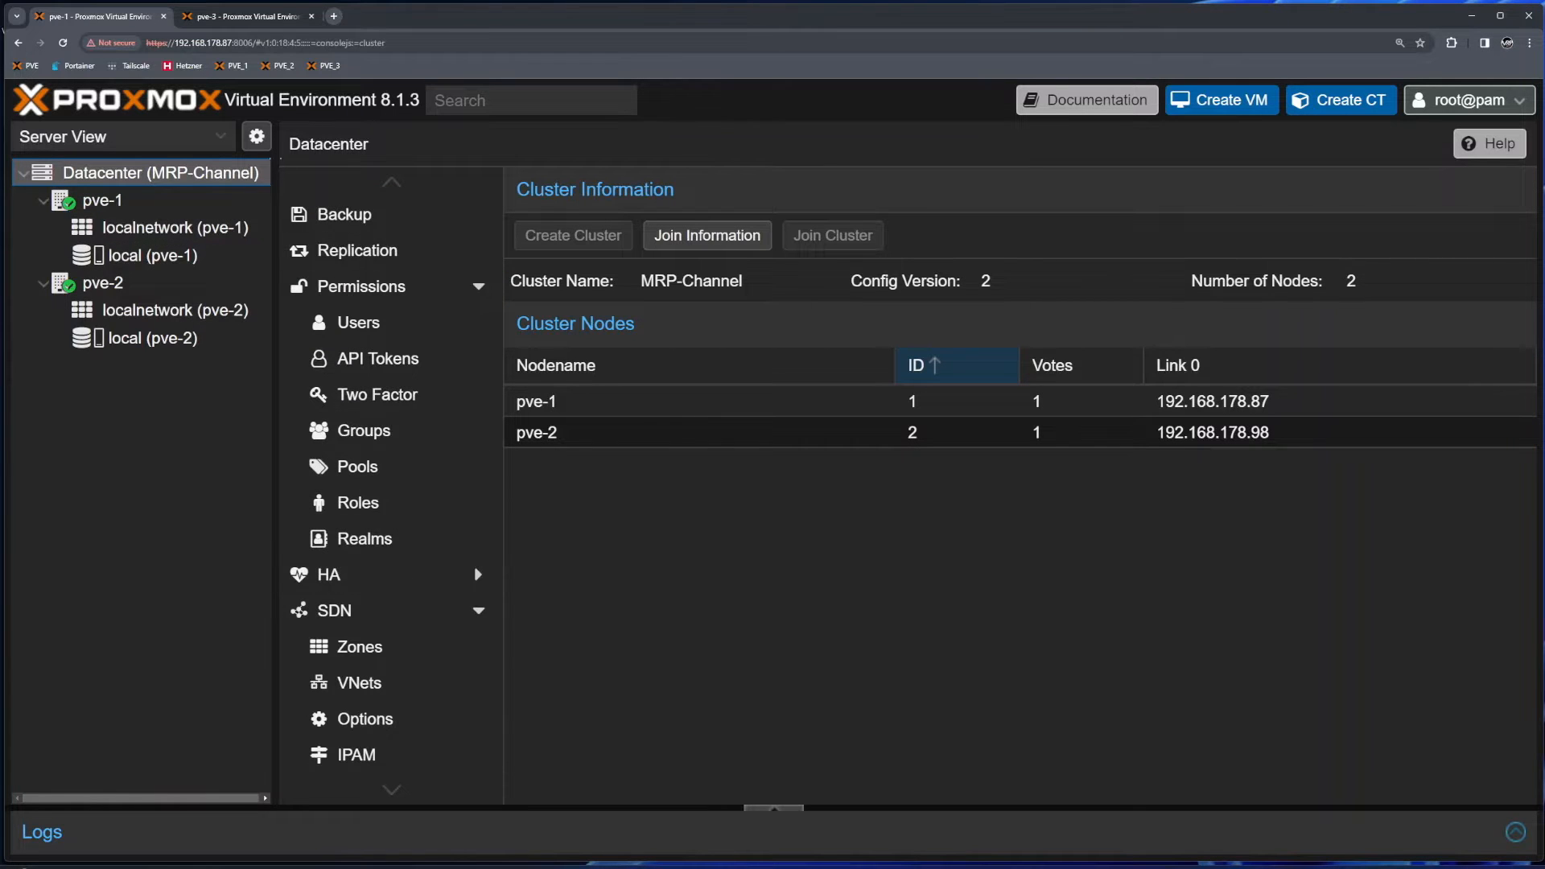
{"action": "scroll", "coordinate": [347, 322], "scroll_direction": "down", "scroll_amount": 2}
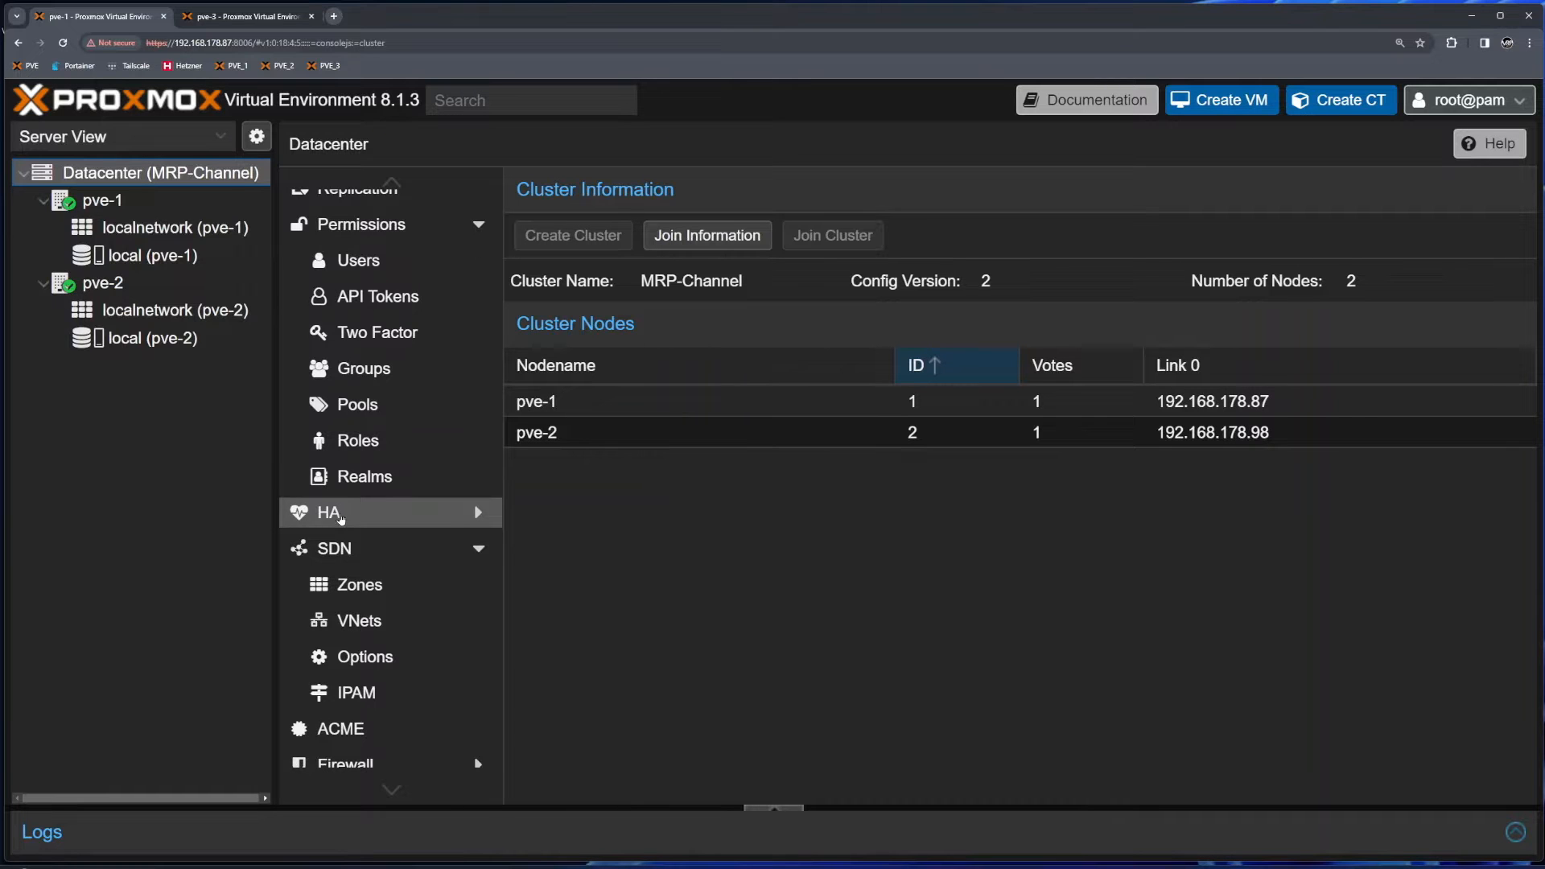
{"action": "left_click", "coordinate": [339, 520]}
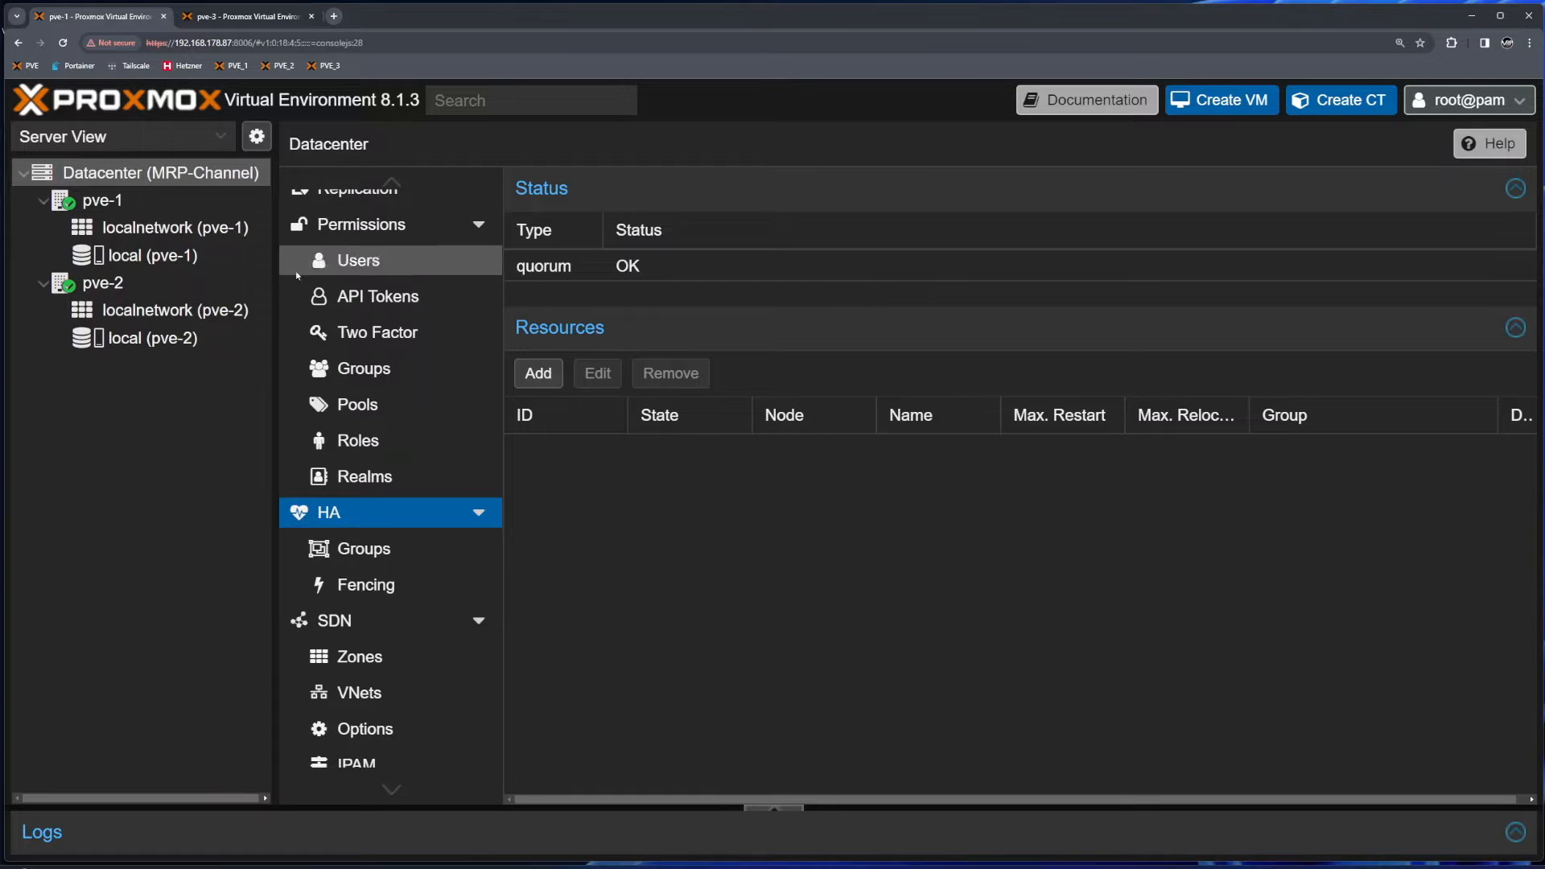
- Start a cluster join from the pve-3 datacenter and paste the MRP-Channel join information
{"action": "left_click", "coordinate": [223, 17]}
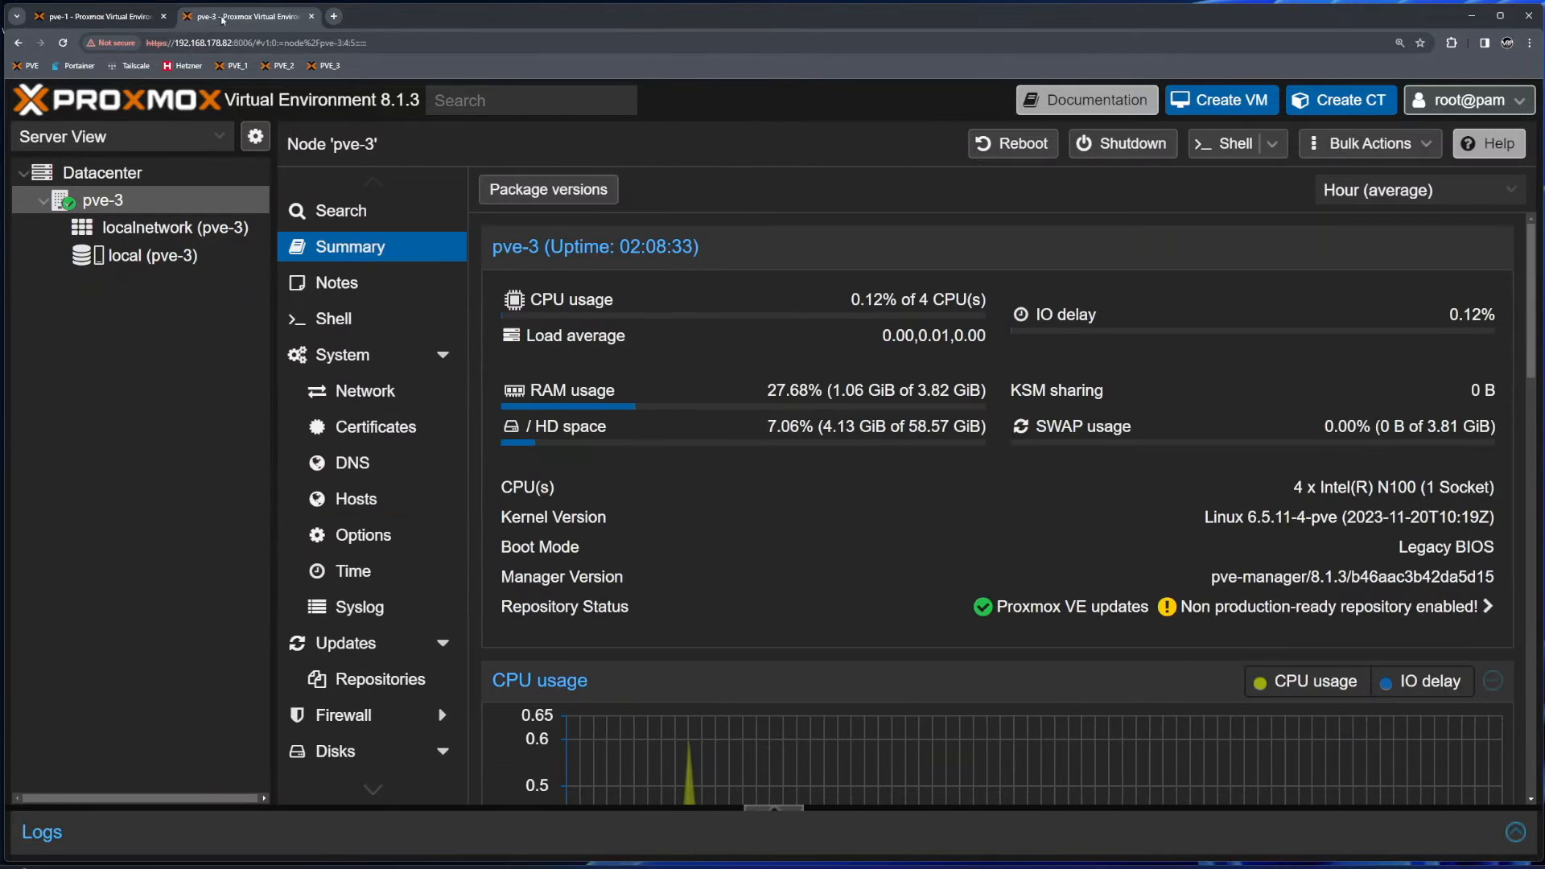
{"action": "left_click", "coordinate": [102, 172]}
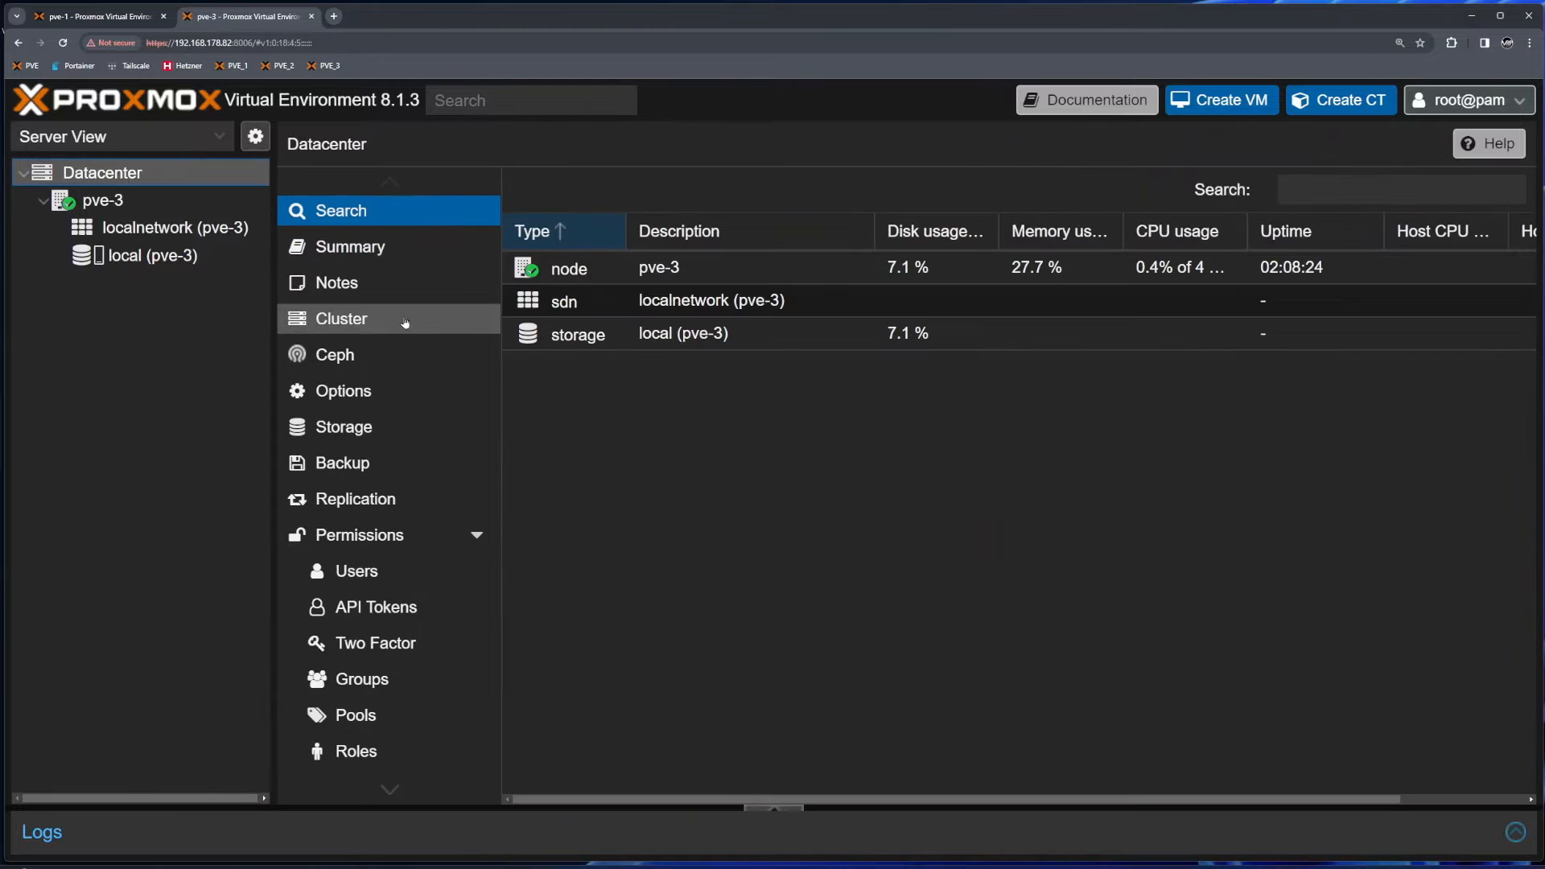
{"action": "left_click", "coordinate": [367, 324]}
{"action": "left_click", "coordinate": [823, 245]}
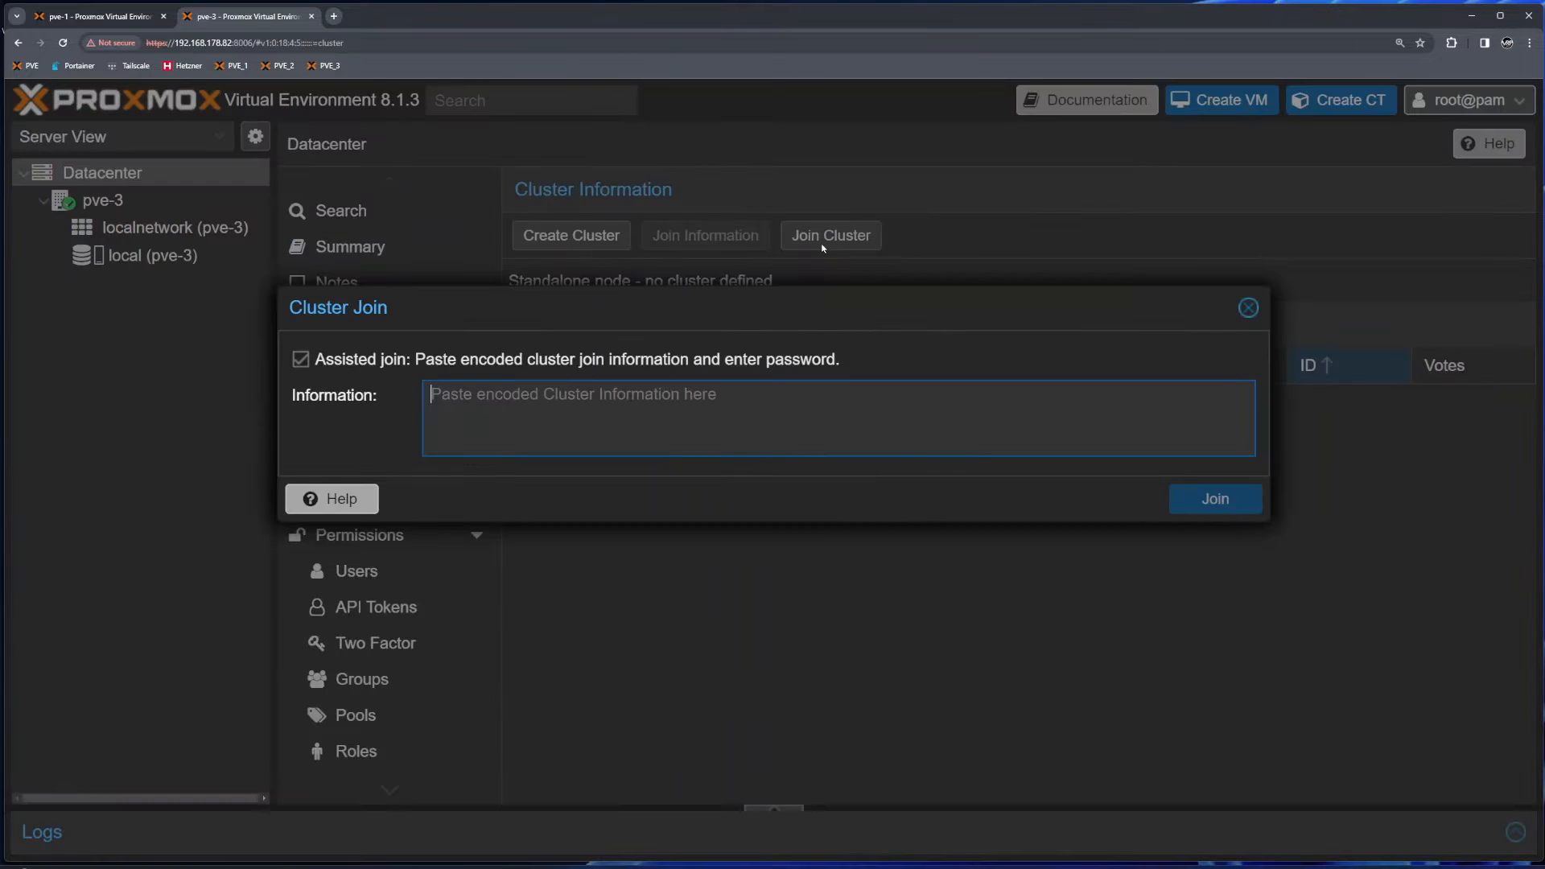
{"action": "right_click", "coordinate": [800, 412]}
{"action": "left_click", "coordinate": [848, 534]}
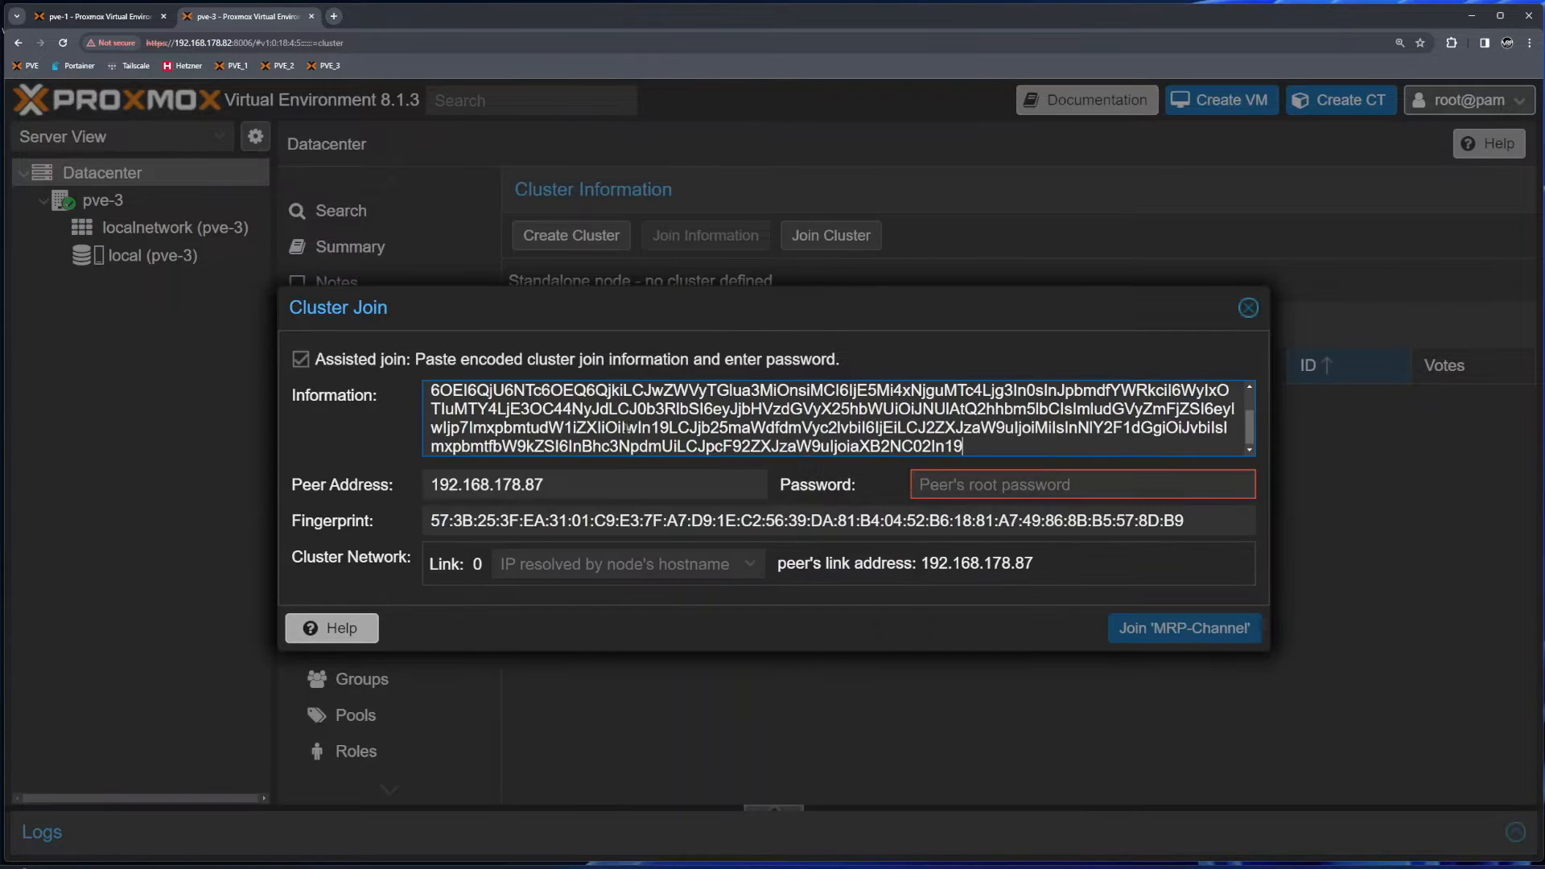
{"action": "left_click_drag", "start_coordinate": [618, 409], "coordinate": [976, 434]}
- Enter the peer's root password, join pve-3 to MRP-Channel, and close the pve-3 browser tab
{"action": "left_click", "coordinate": [979, 485]}
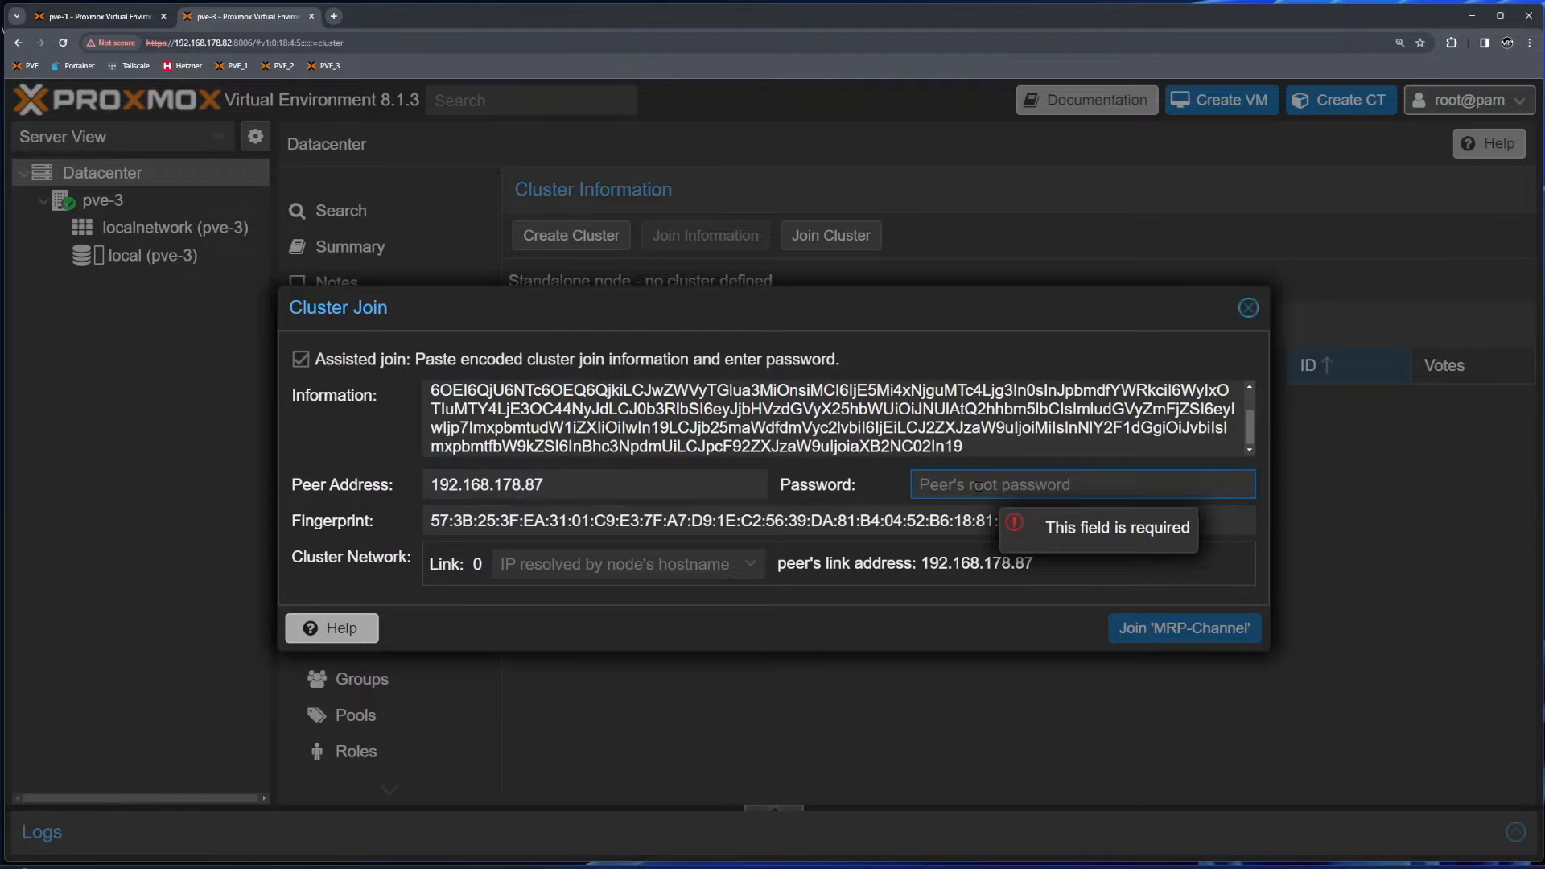
{"action": "type", "text": "••••••"}
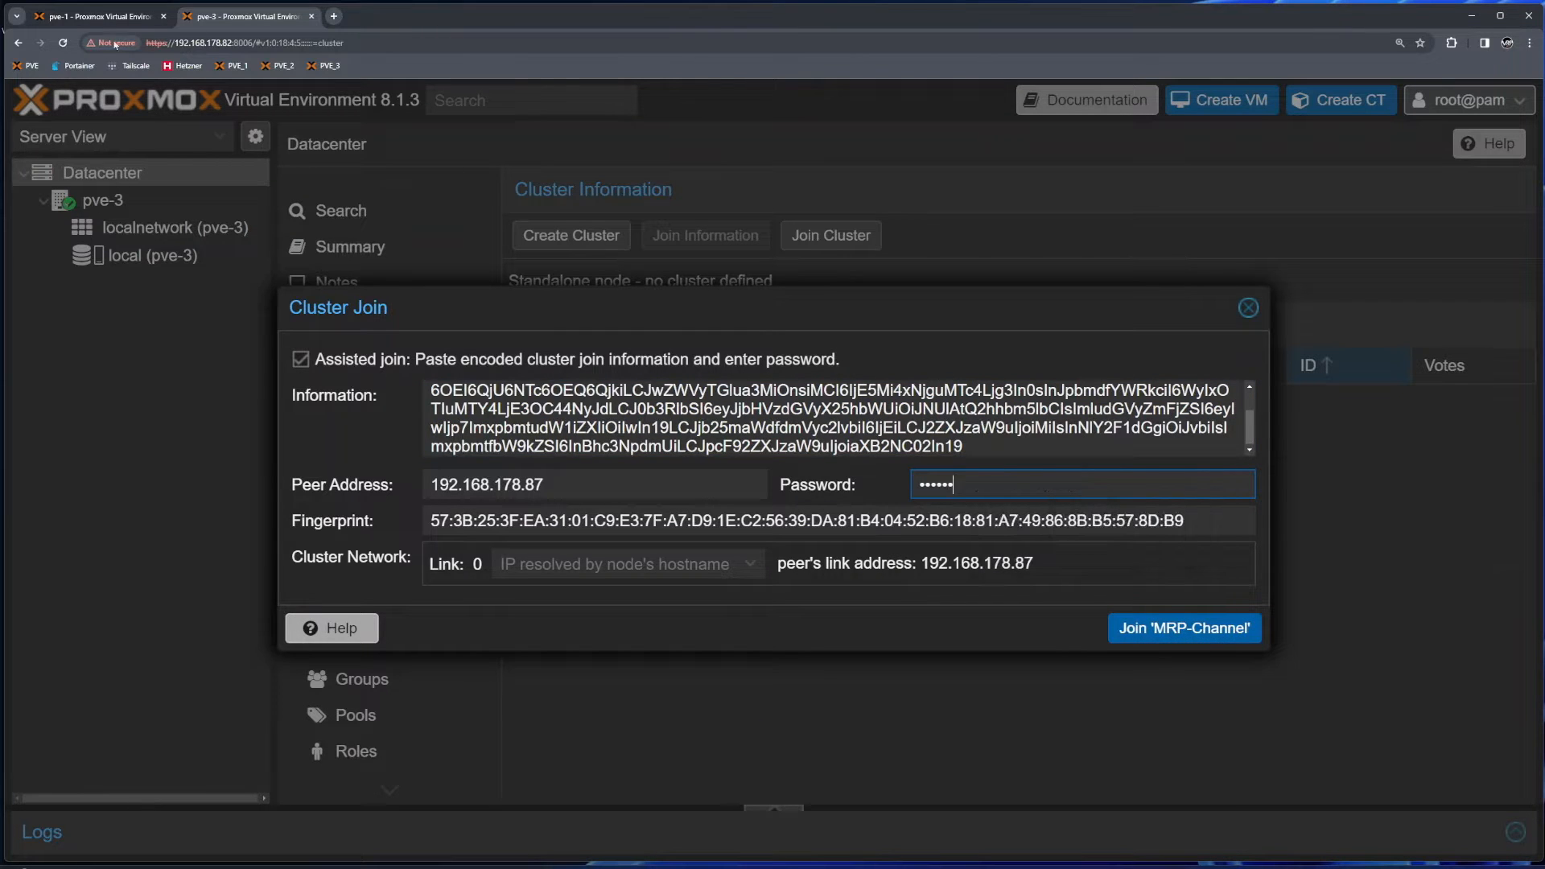
{"action": "left_click", "coordinate": [105, 16]}
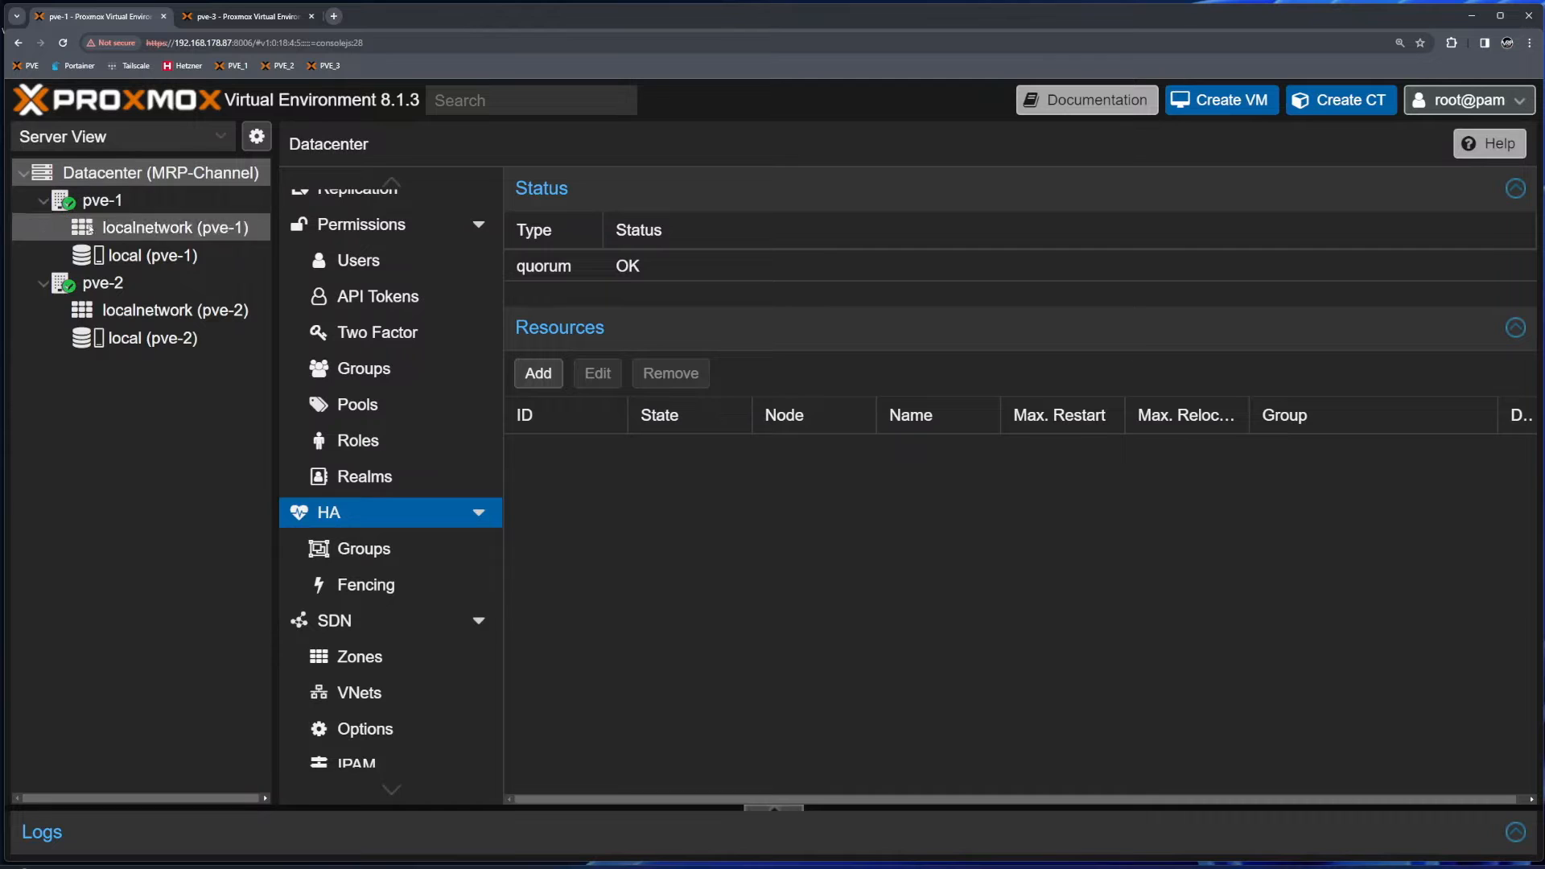
{"action": "left_click", "coordinate": [228, 20]}
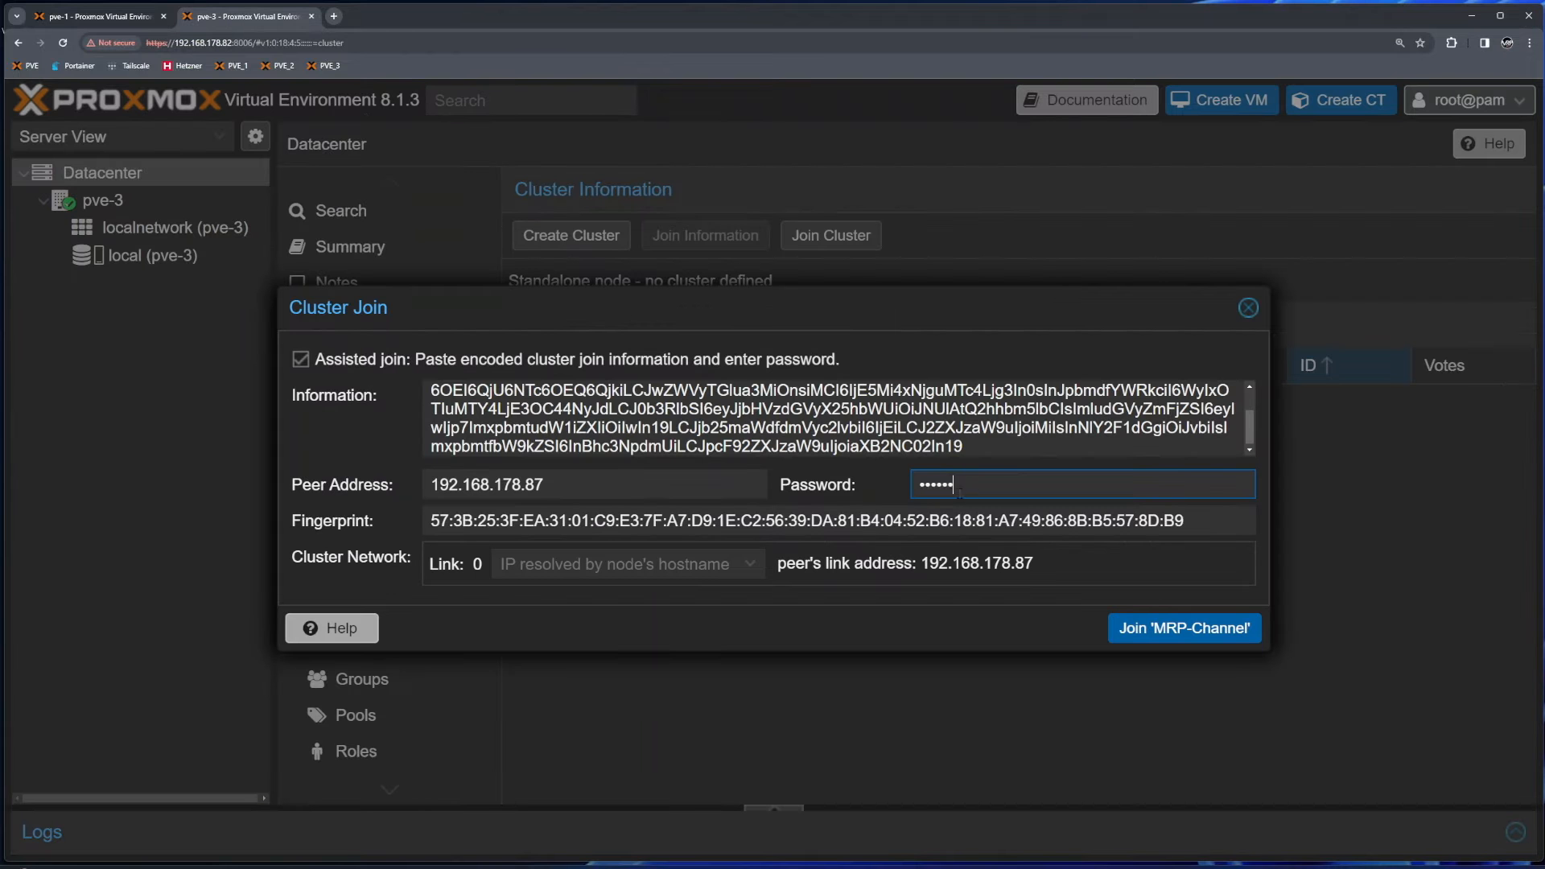
{"action": "left_click", "coordinate": [1189, 632]}
{"action": "left_click_drag", "start_coordinate": [350, 373], "coordinate": [547, 432]}
{"action": "left_click", "coordinate": [604, 429]}
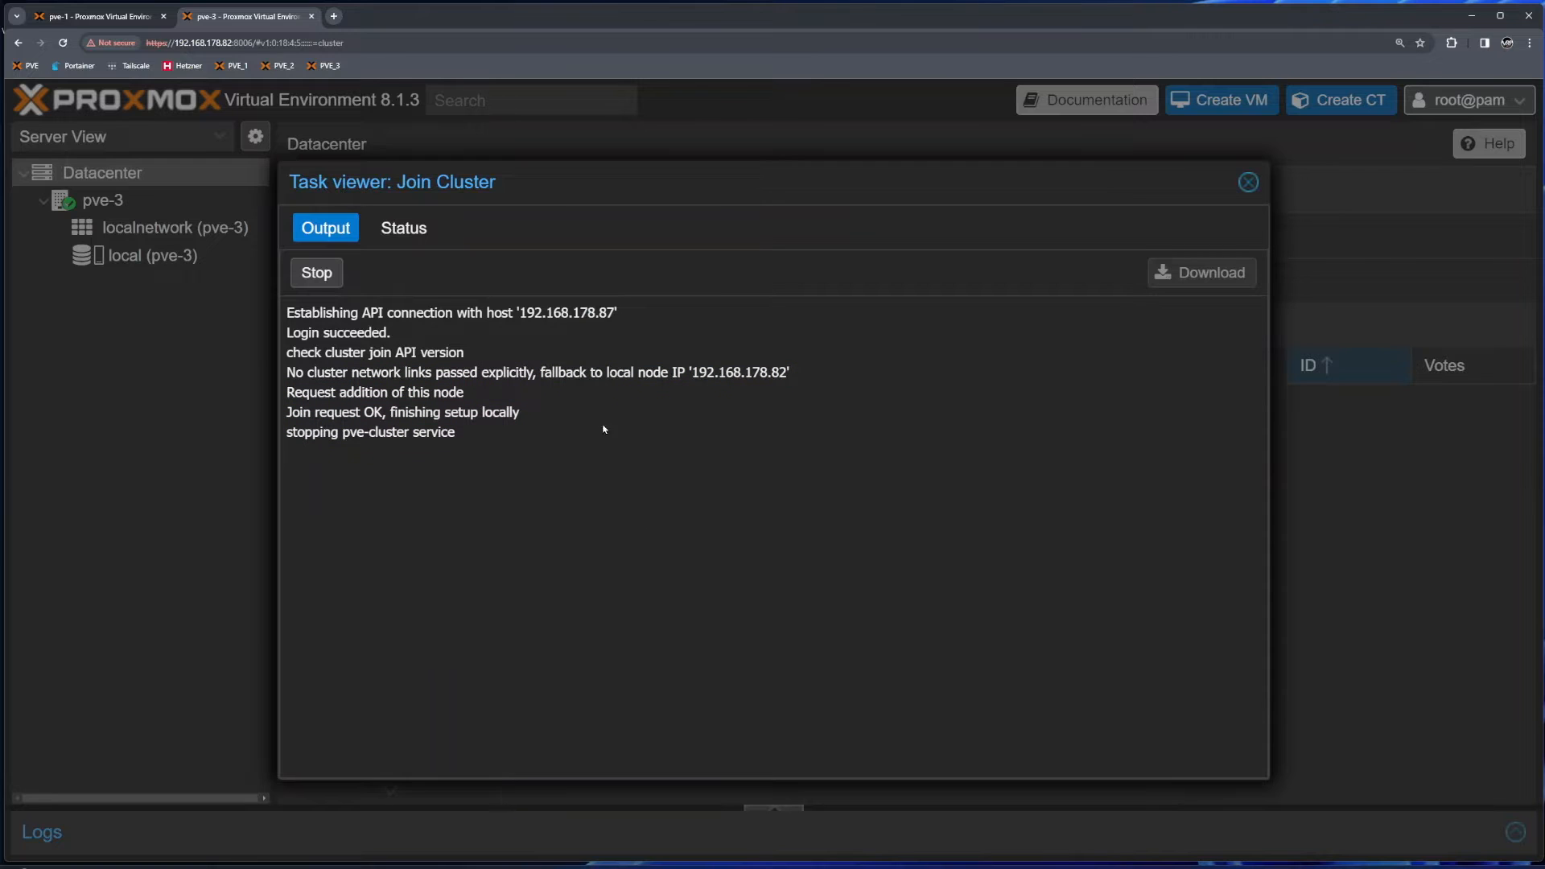
{"action": "left_click", "coordinate": [311, 16]}
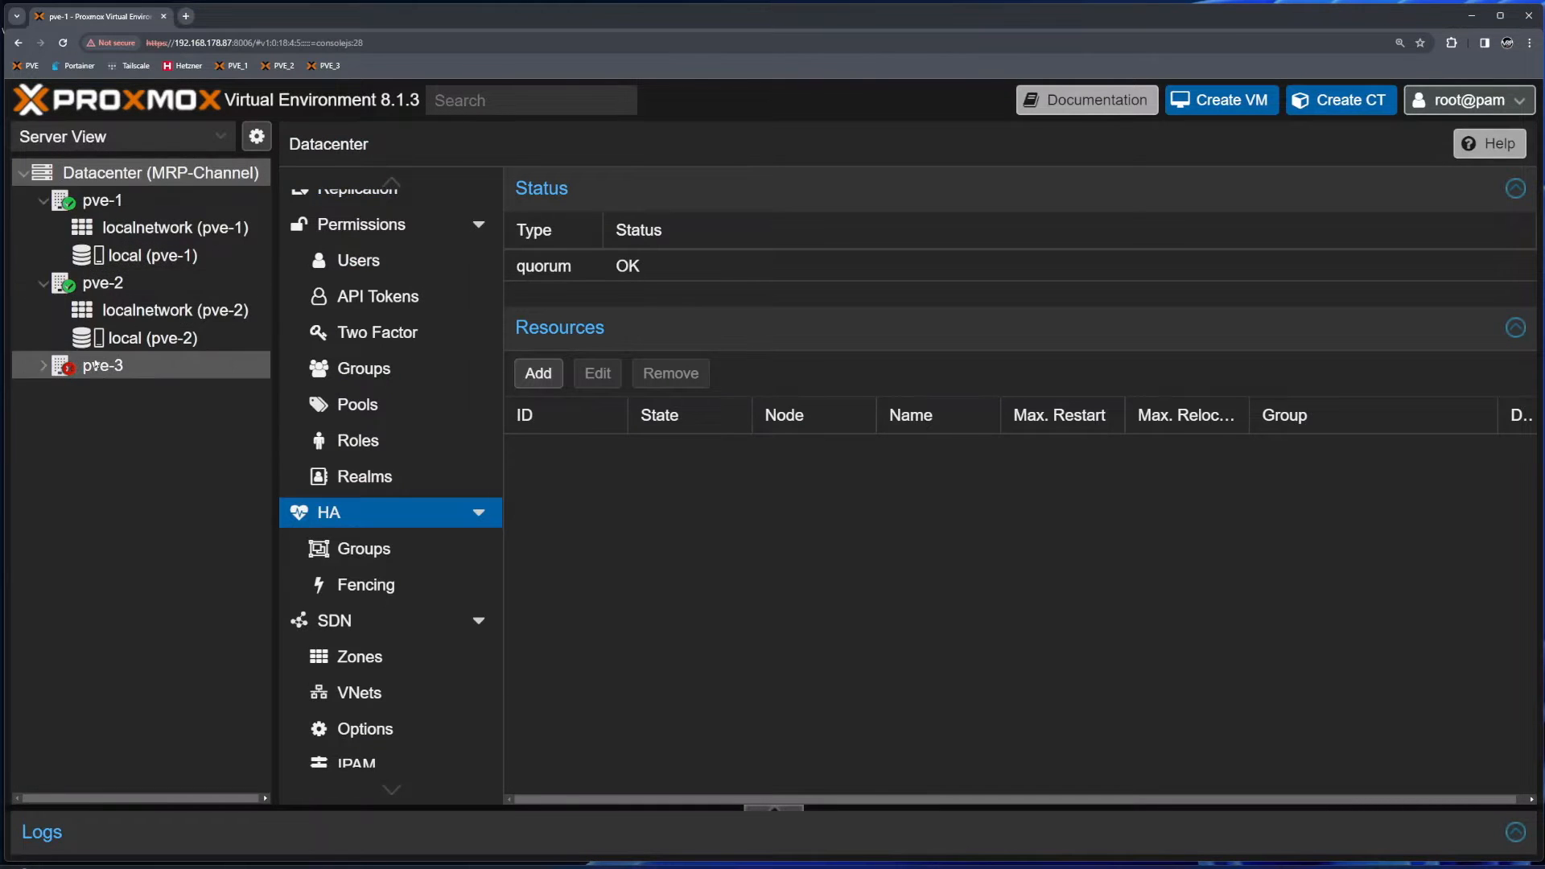
- Reload the pve-1 page and expand pve-1, pve-2 and pve-3 beneath the MRP-Channel datacenter
{"action": "left_click", "coordinate": [65, 43]}
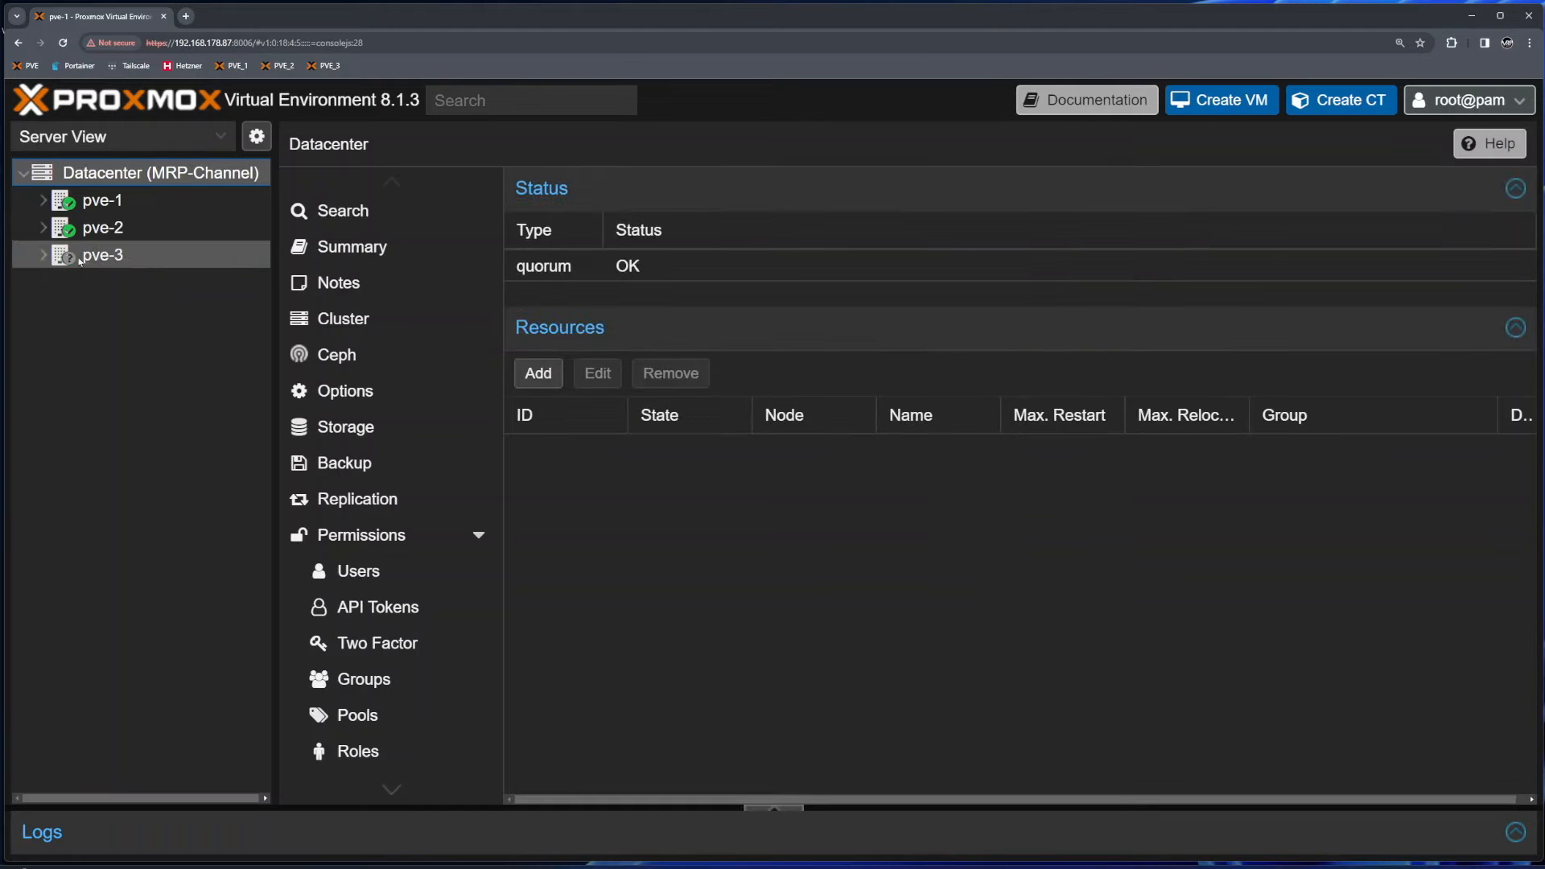
{"action": "left_click", "coordinate": [43, 254]}
{"action": "left_click", "coordinate": [43, 228]}
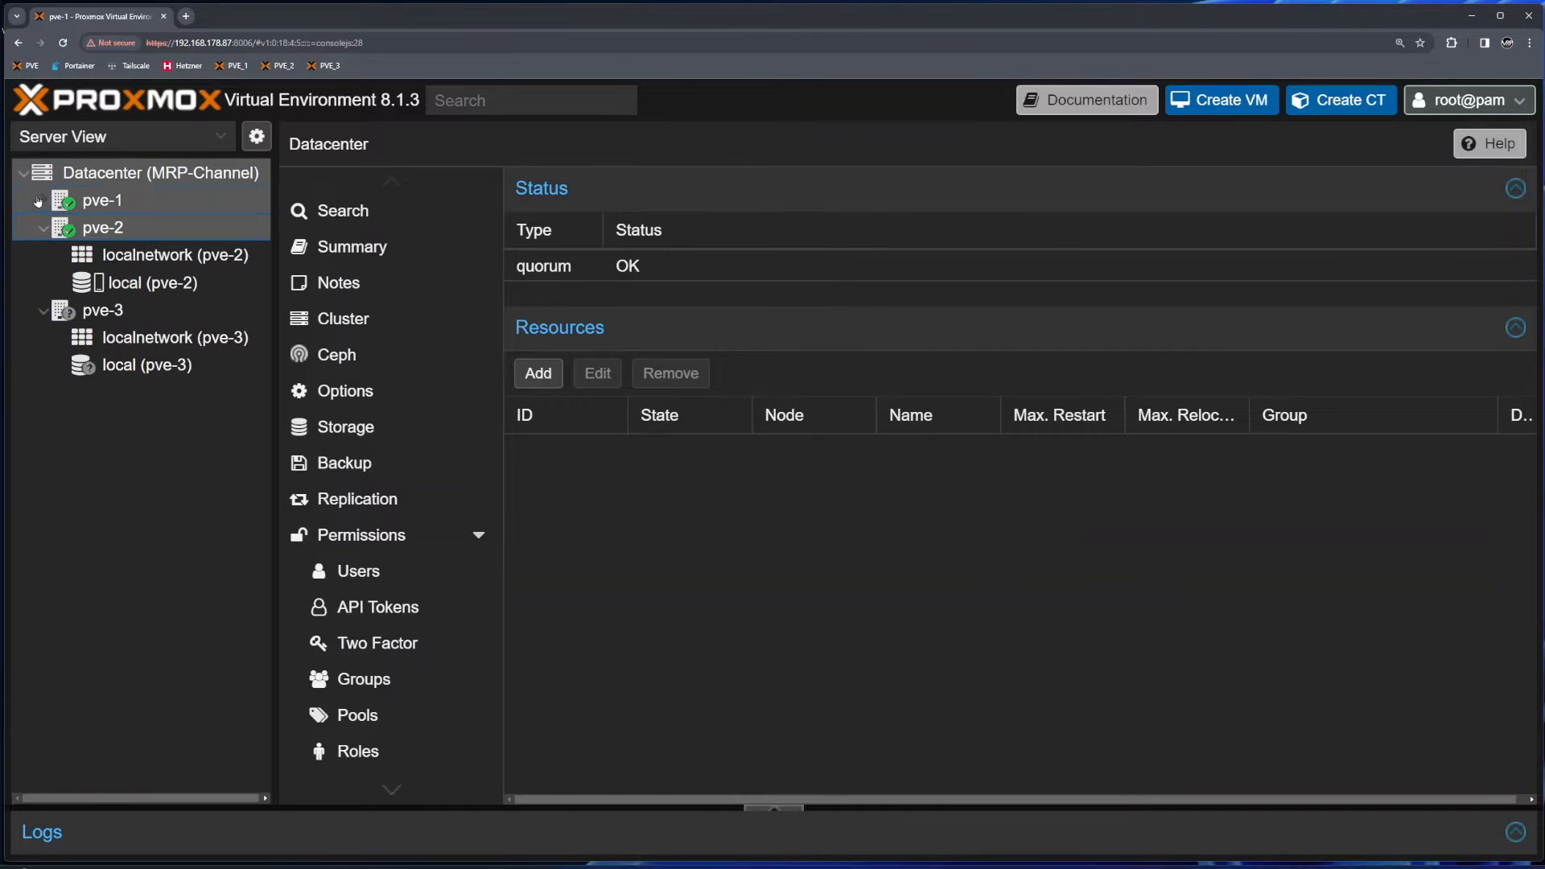
{"action": "left_click", "coordinate": [40, 200]}
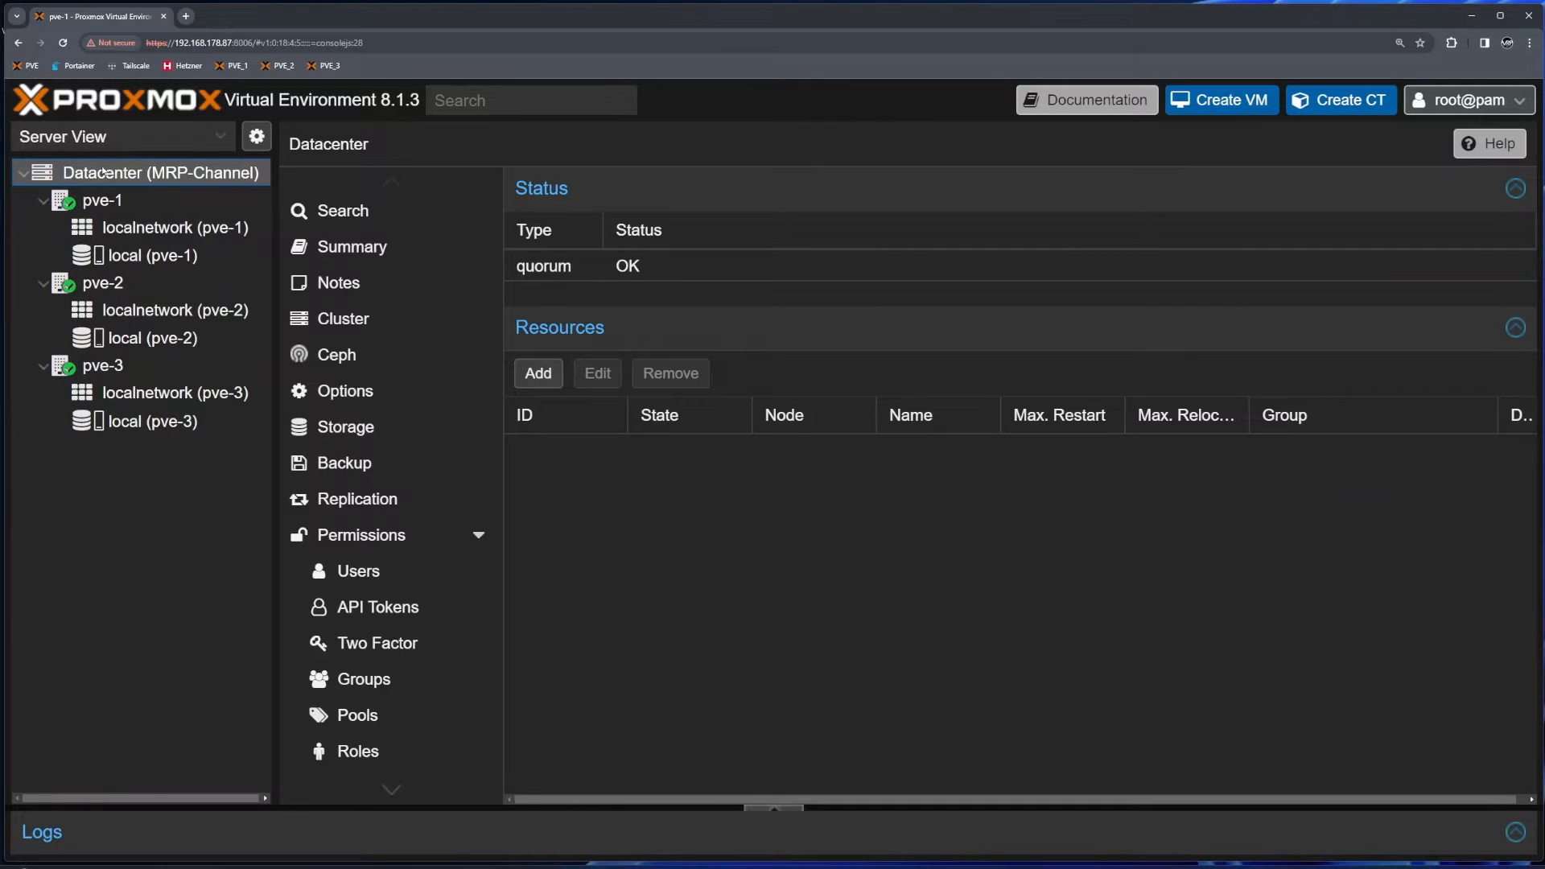
- Open the datacenter summary and check the cluster health, node status, and running virtual machines and containers
{"action": "left_click", "coordinate": [347, 247]}
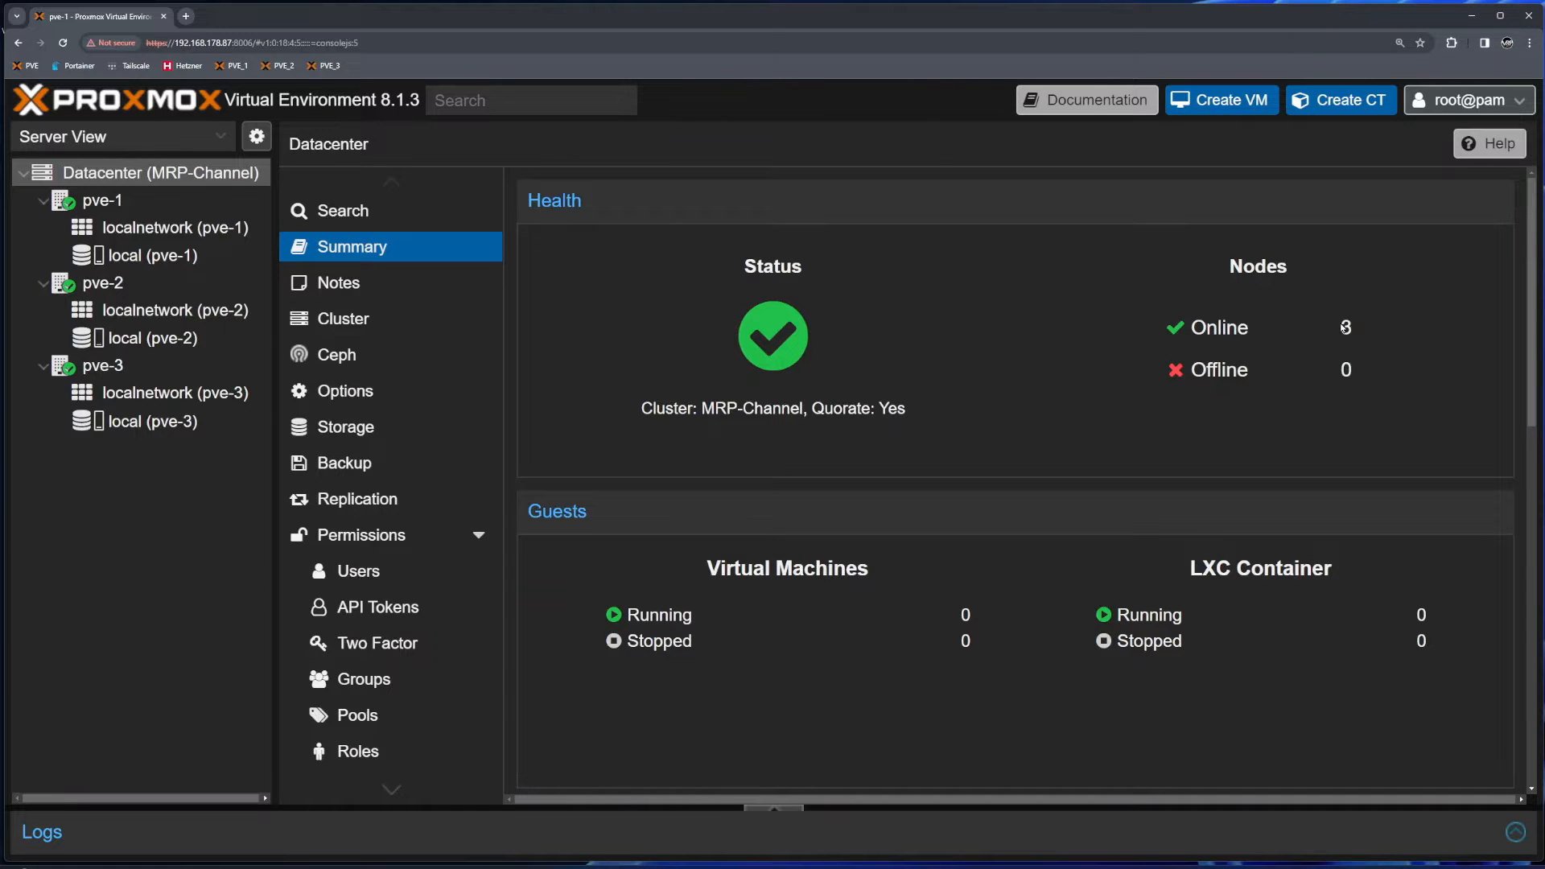
{"action": "left_click_drag", "start_coordinate": [651, 615], "coordinate": [628, 614]}
{"action": "left_click", "coordinate": [1121, 614]}
{"action": "scroll", "coordinate": [1208, 624], "scroll_direction": "down", "scroll_amount": 5}
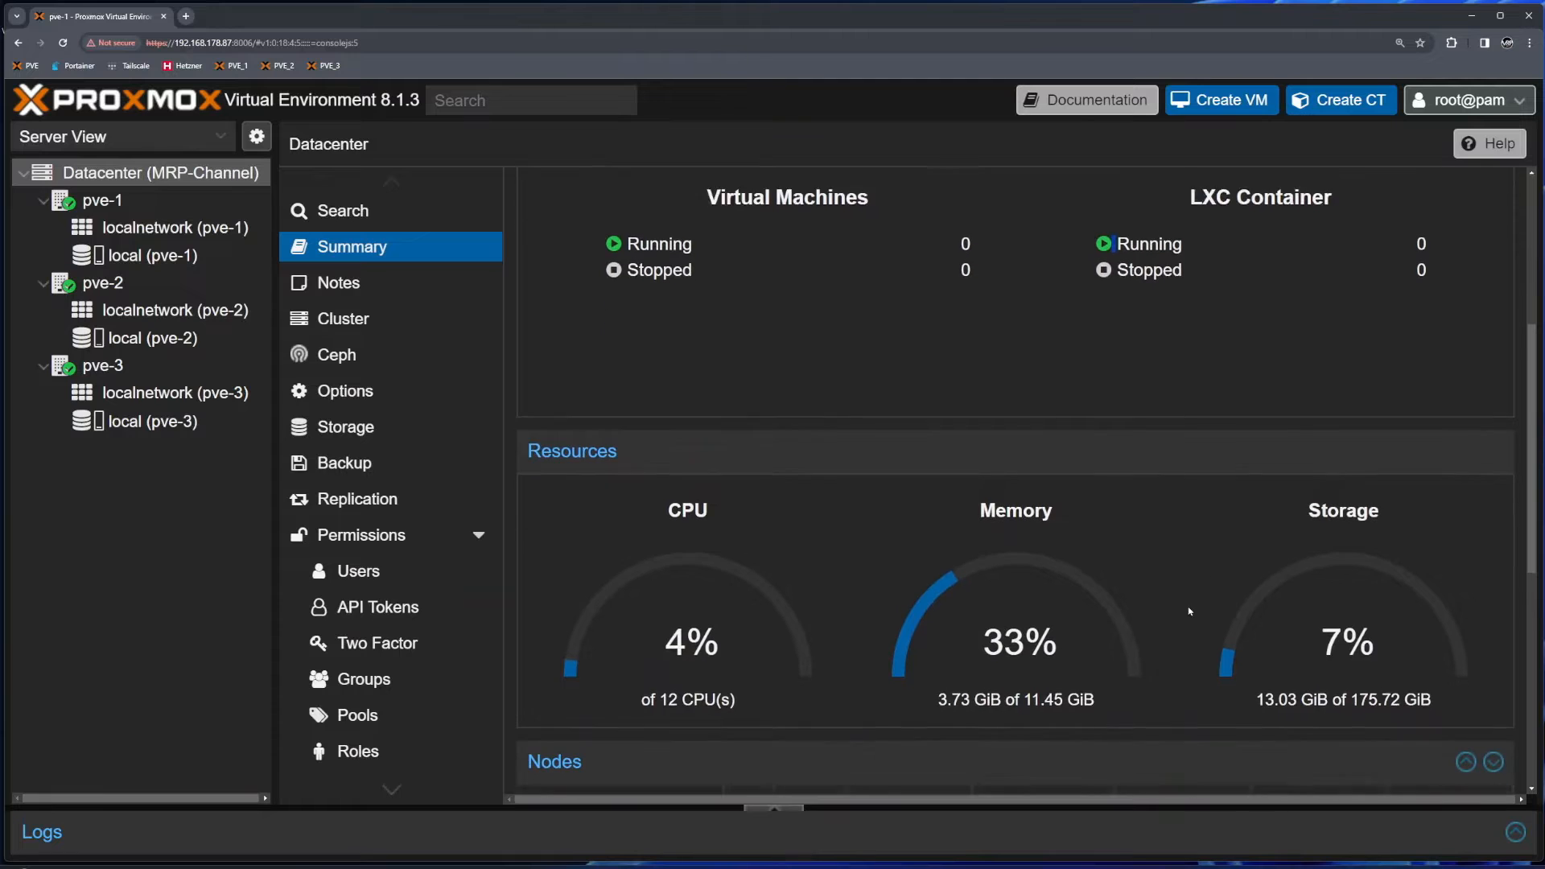
{"action": "scroll", "coordinate": [1190, 612], "scroll_direction": "down", "scroll_amount": 1}
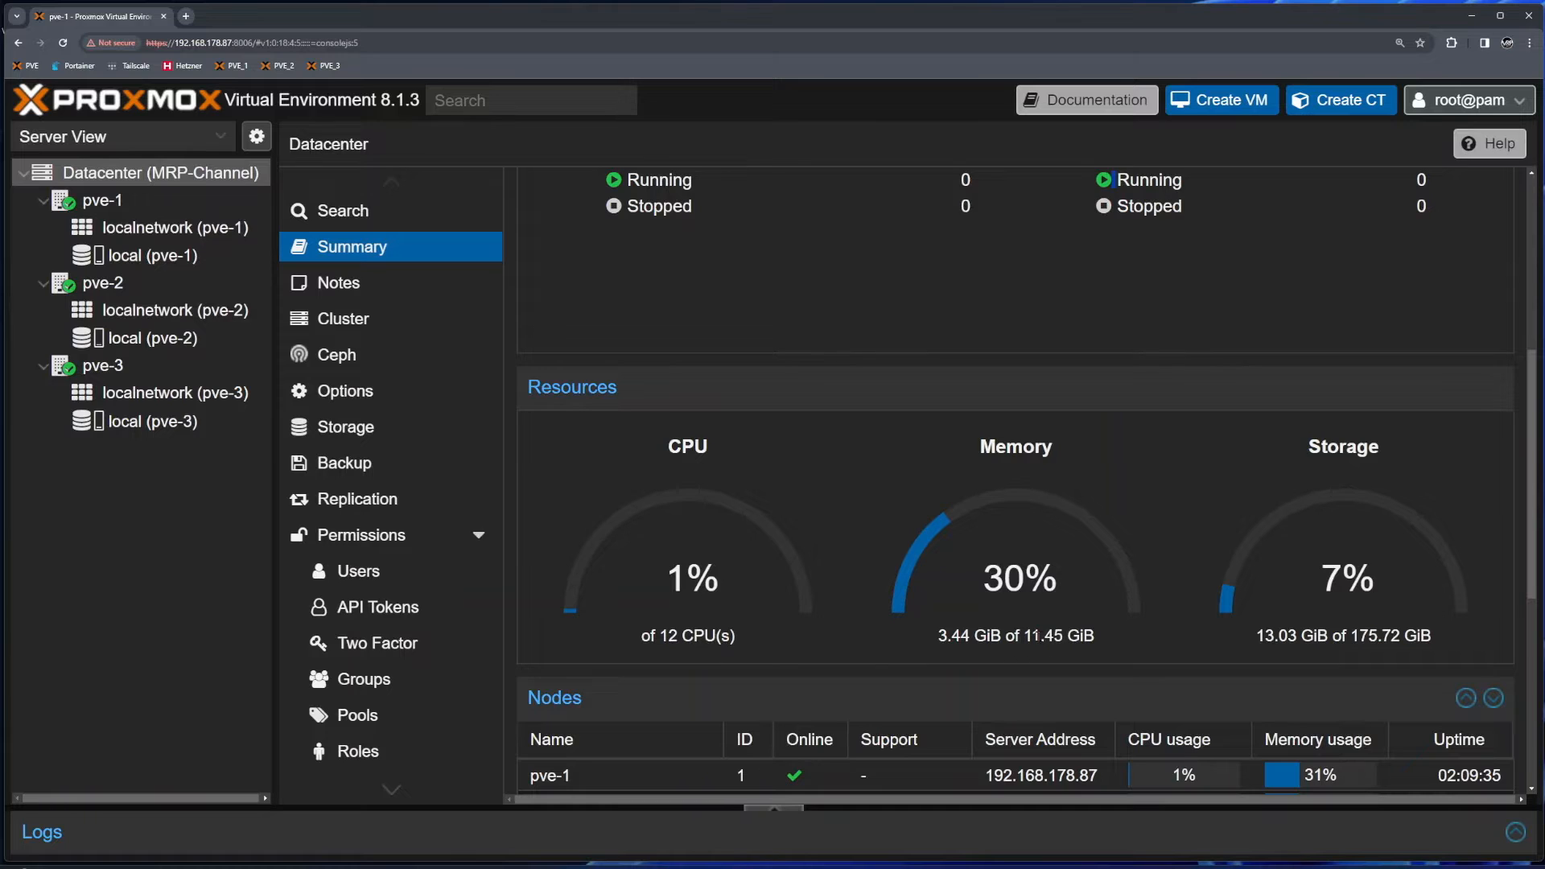
- Examine the cluster's combined memory and storage, and the status of each node in the datacenter summary
{"action": "left_click_drag", "start_coordinate": [1031, 636], "coordinate": [1098, 638]}
{"action": "left_click", "coordinate": [1366, 653]}
{"action": "left_click_drag", "start_coordinate": [1256, 636], "coordinate": [1406, 635]}
{"action": "scroll", "coordinate": [1345, 630], "scroll_direction": "down", "scroll_amount": 2}
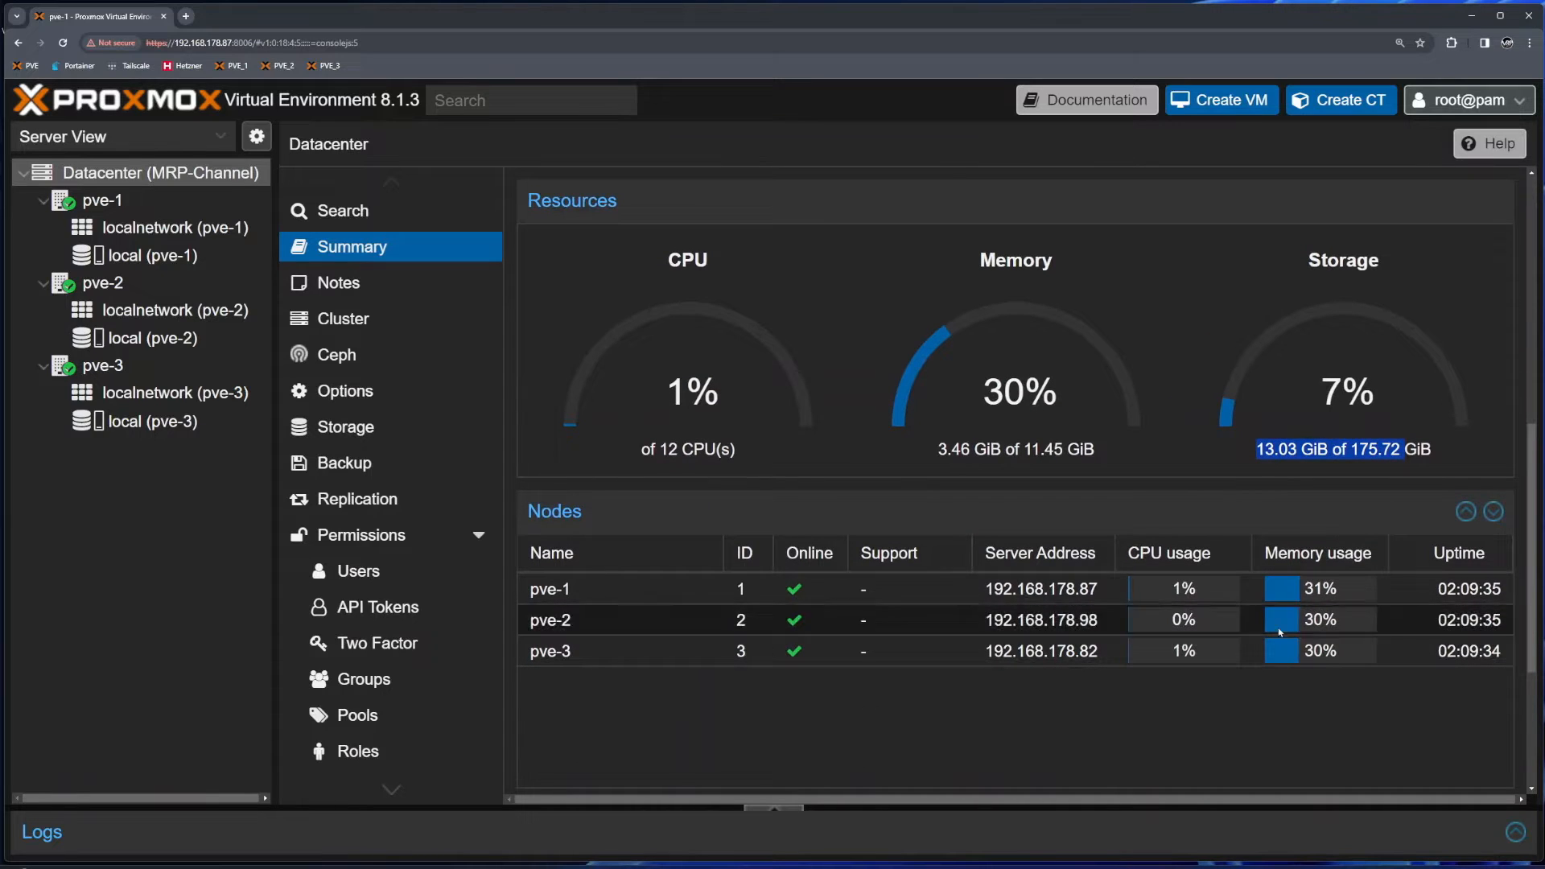
{"action": "left_click", "coordinate": [585, 590]}
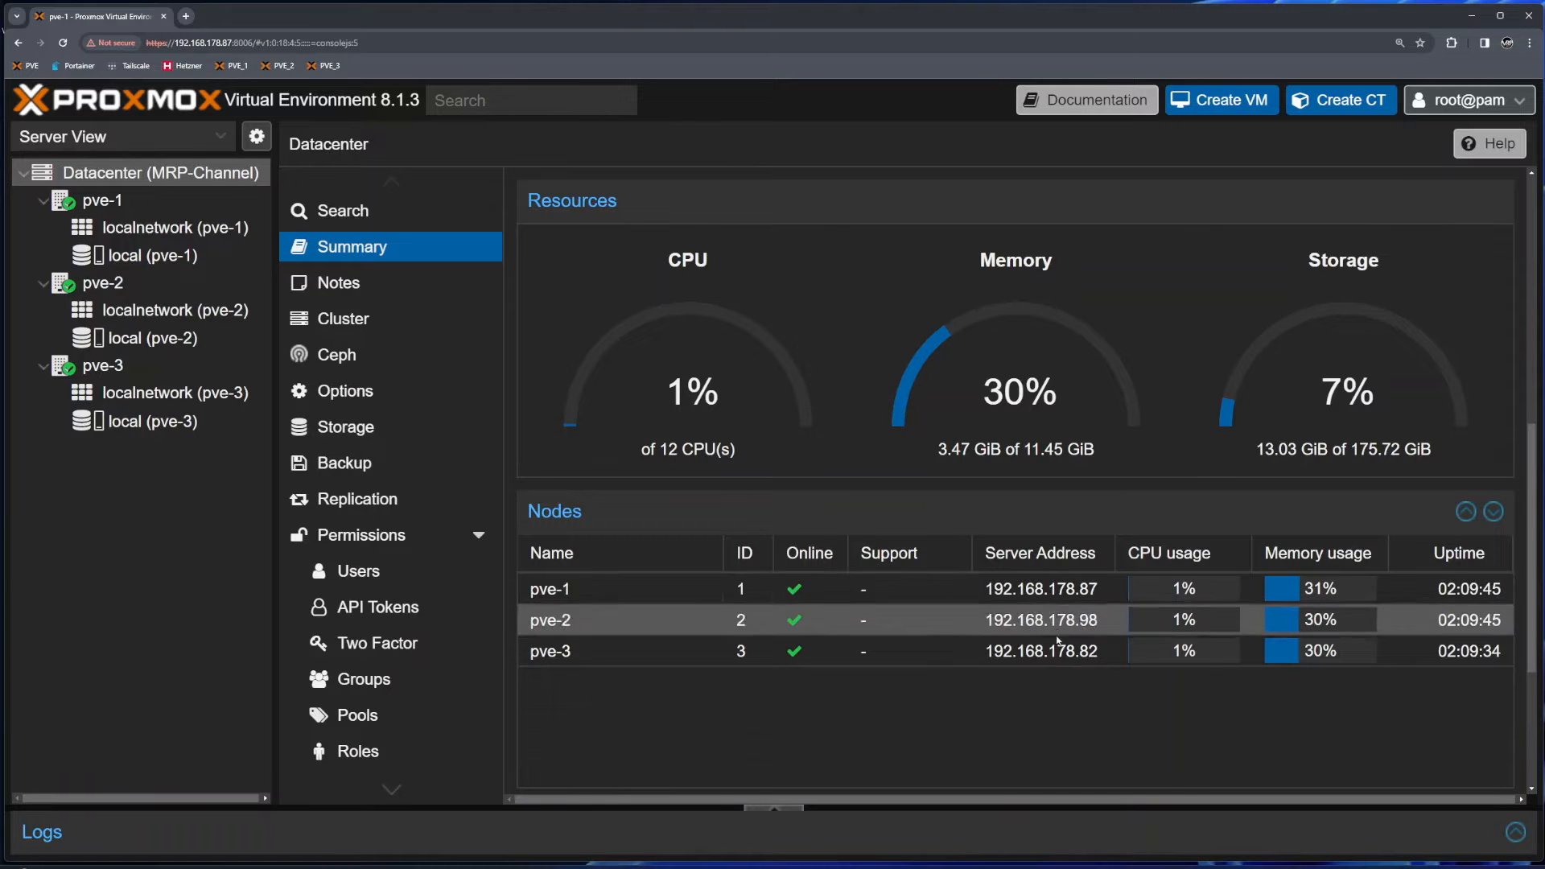
{"action": "double_click", "coordinate": [810, 588]}
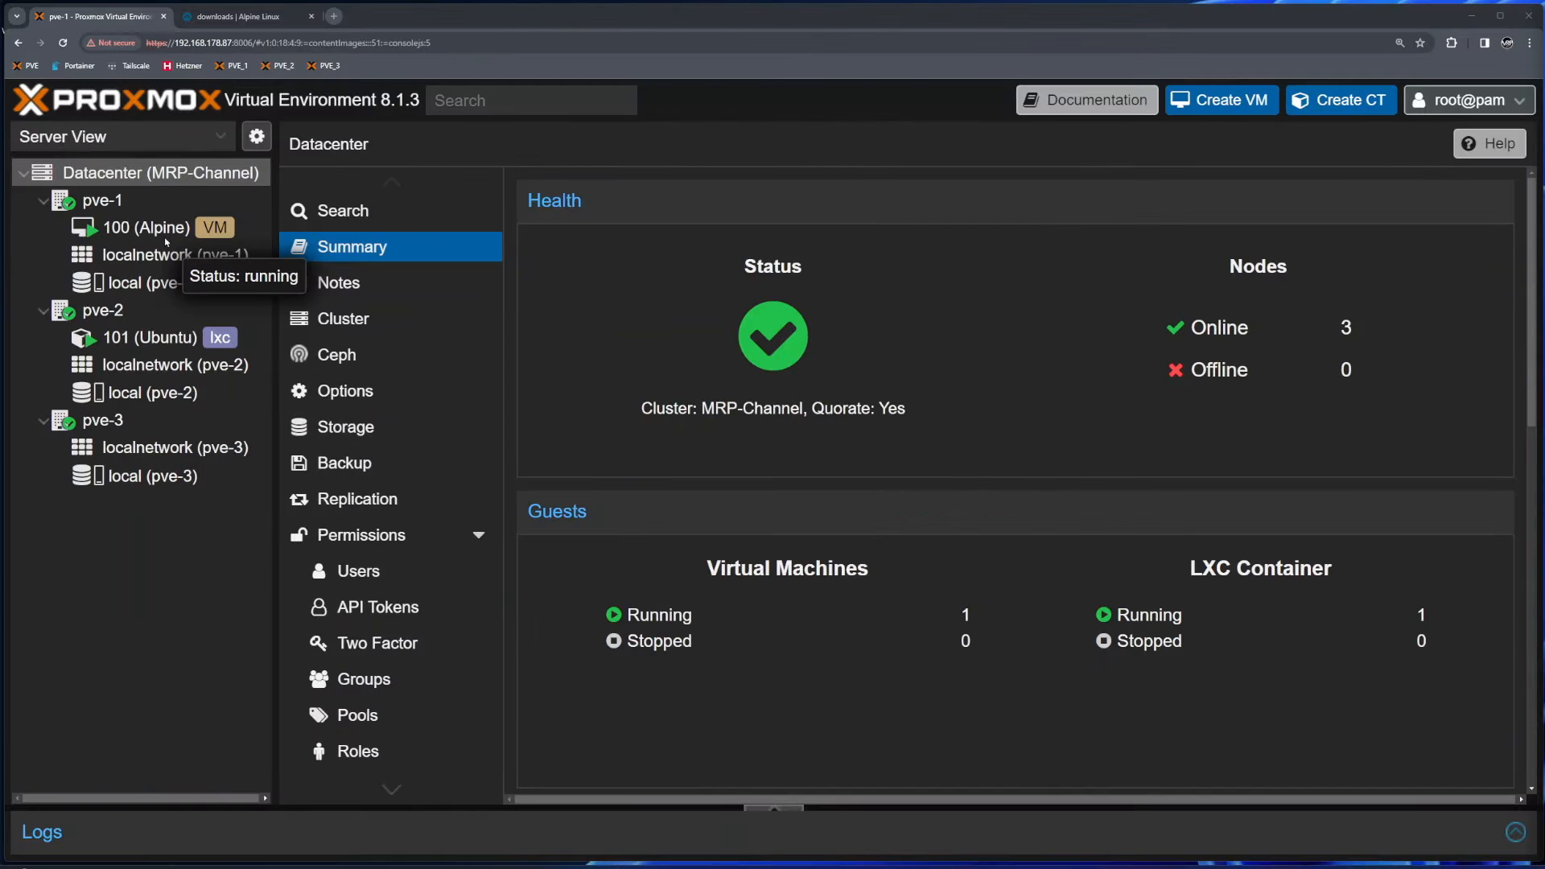
- Inspect the VM disks and CT volumes in the local storage of pve-1 and pve-2
{"action": "left_click", "coordinate": [149, 283]}
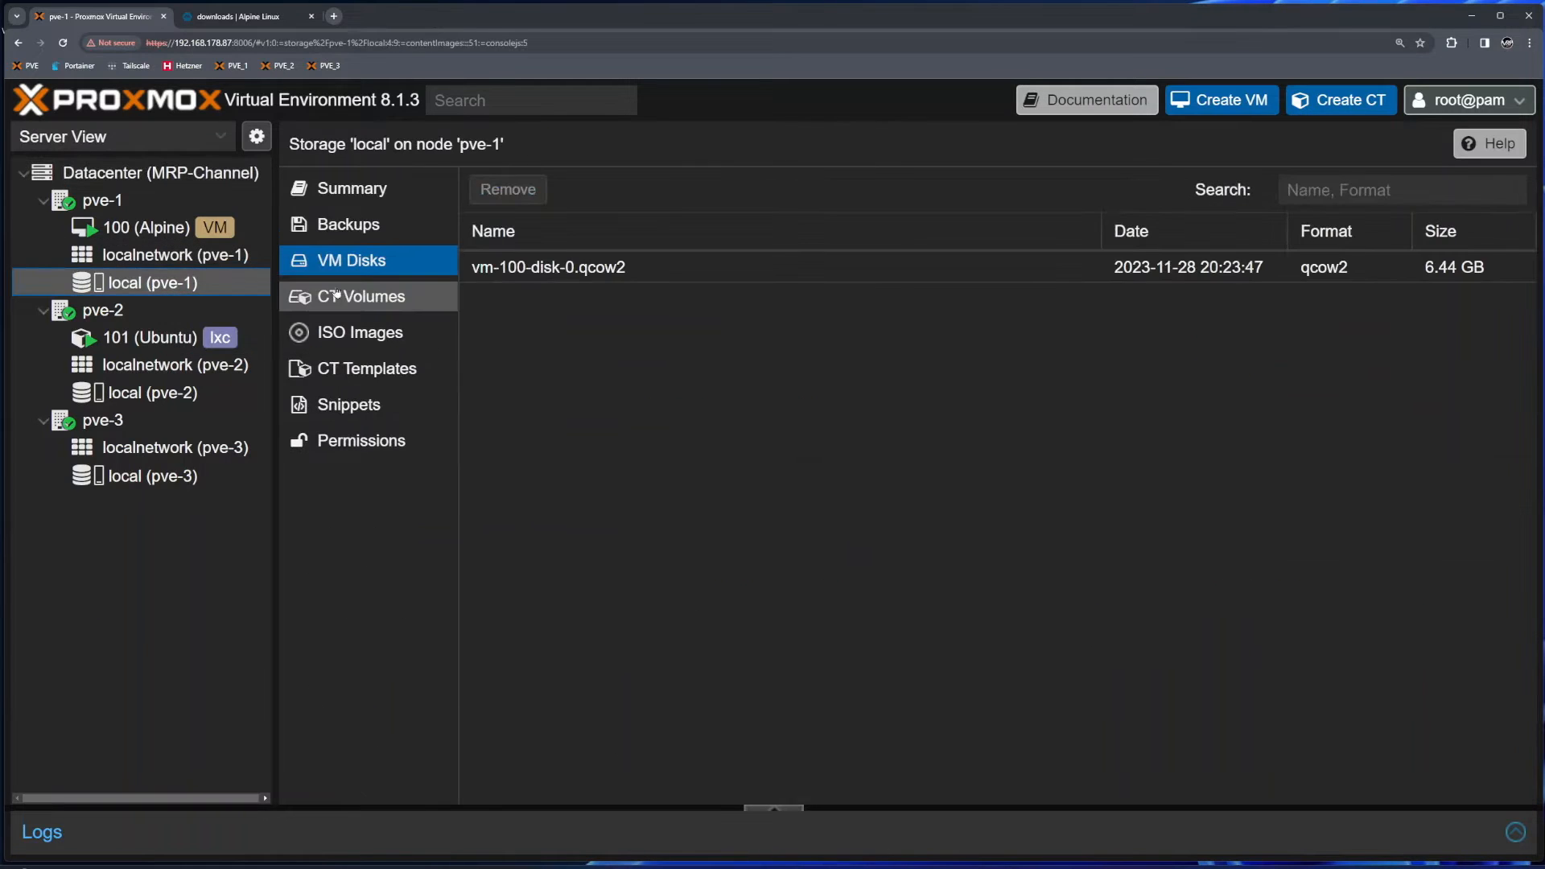
{"action": "left_click", "coordinate": [406, 296]}
{"action": "left_click", "coordinate": [384, 334]}
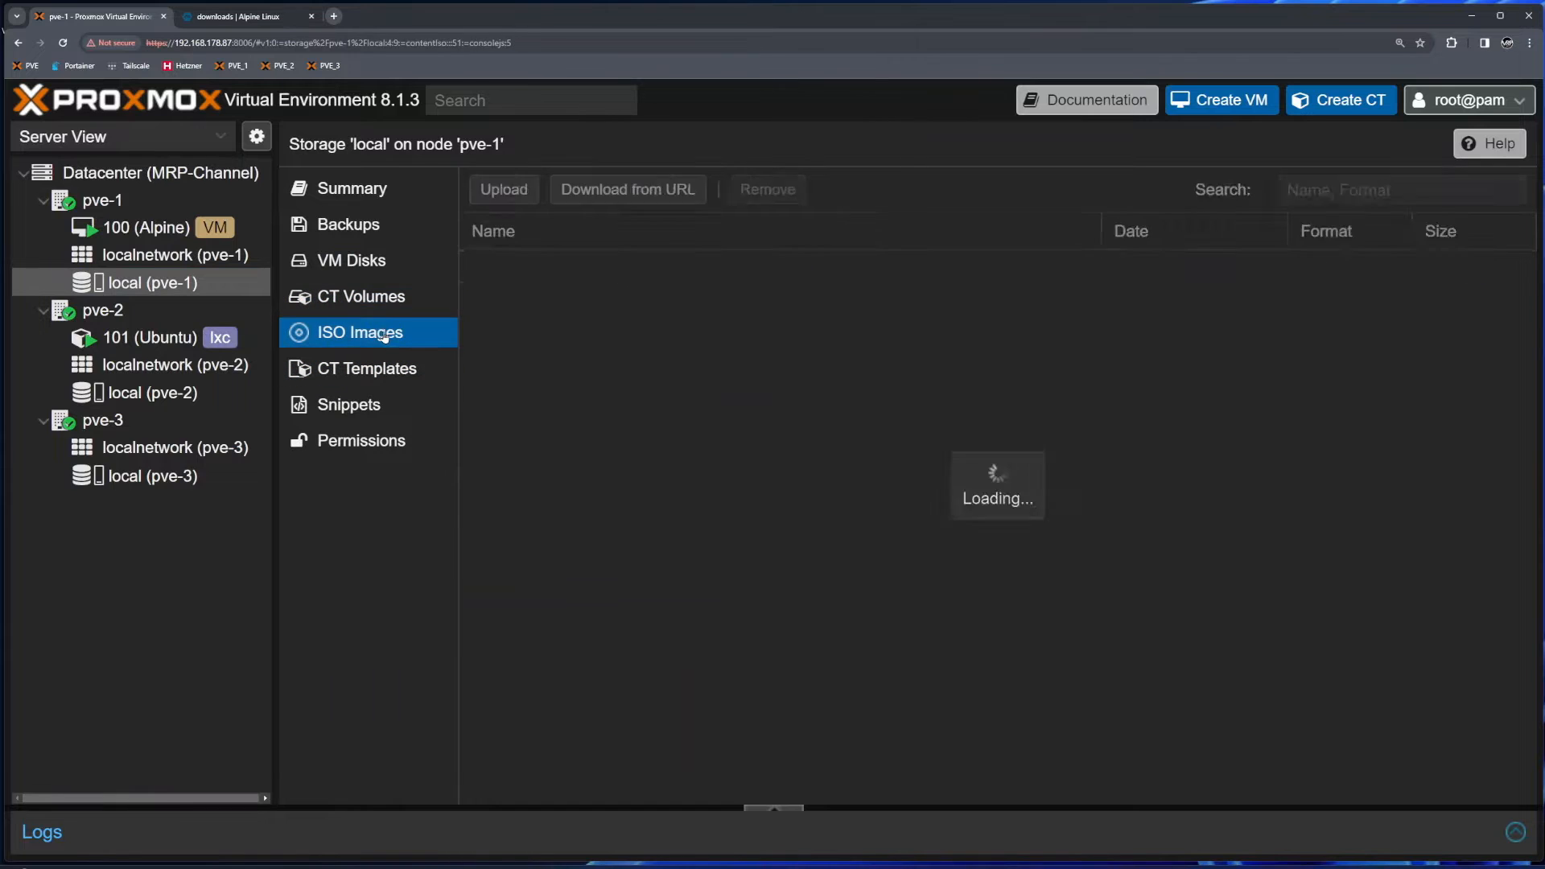
{"action": "left_click", "coordinate": [369, 300]}
{"action": "left_click", "coordinate": [360, 266]}
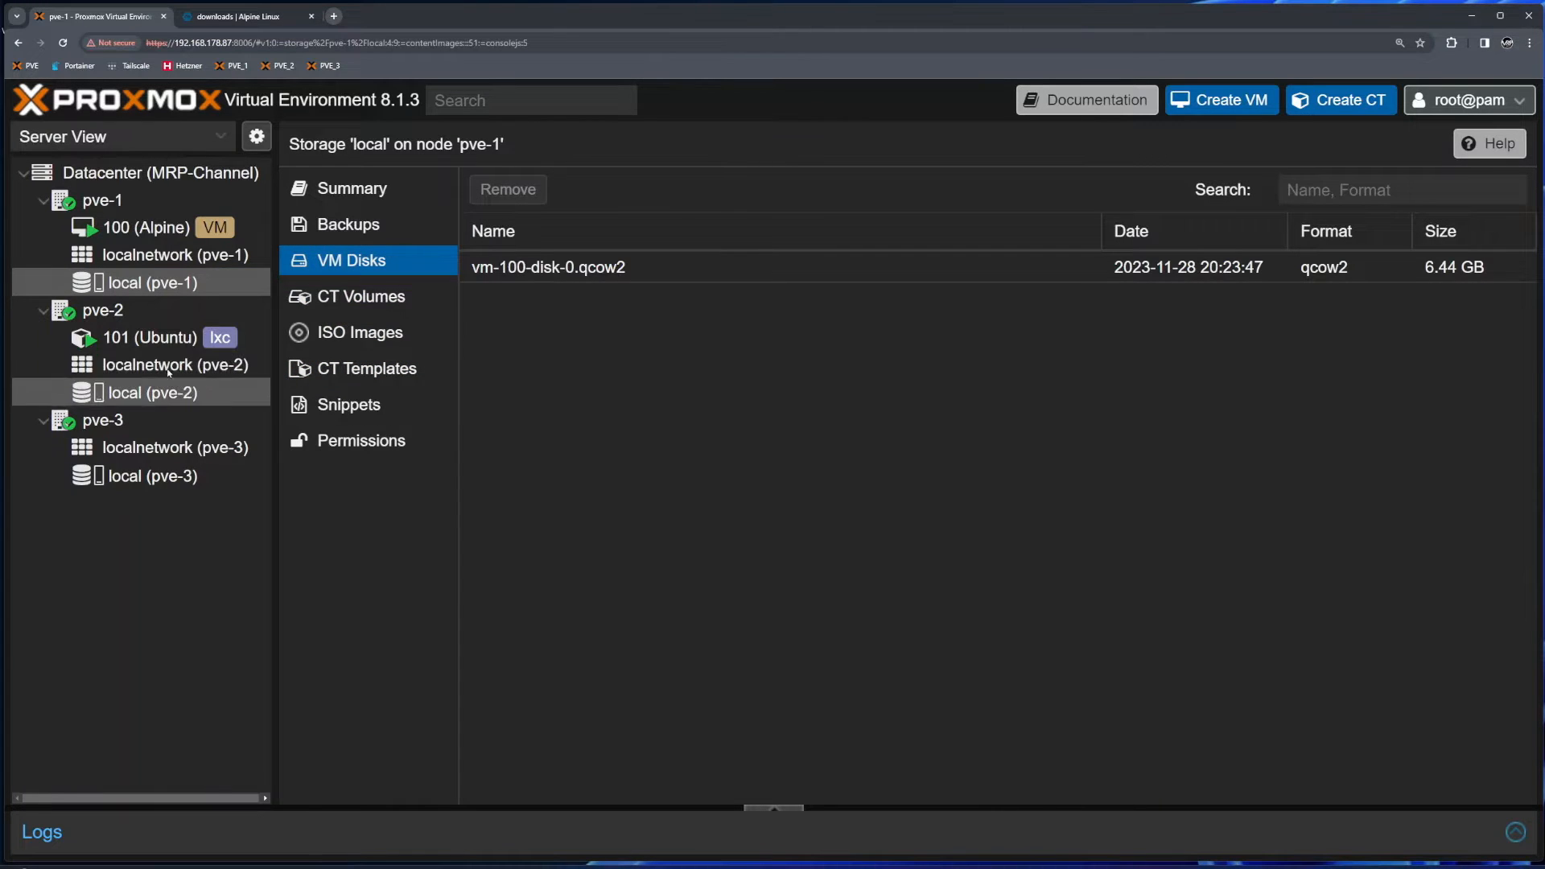
{"action": "left_click", "coordinate": [136, 392]}
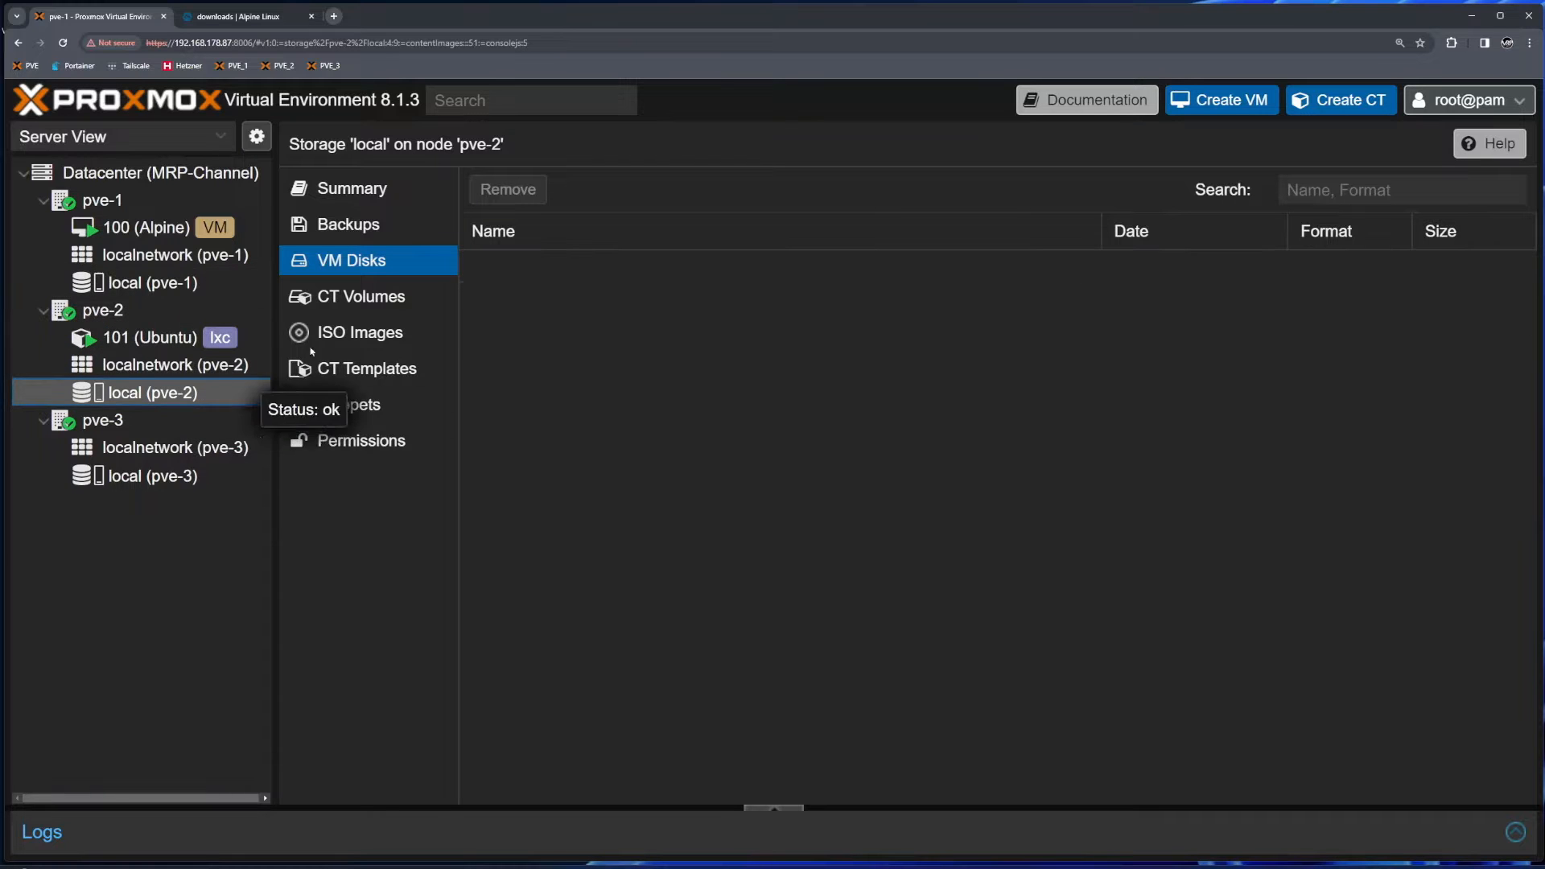
{"action": "left_click", "coordinate": [354, 298]}
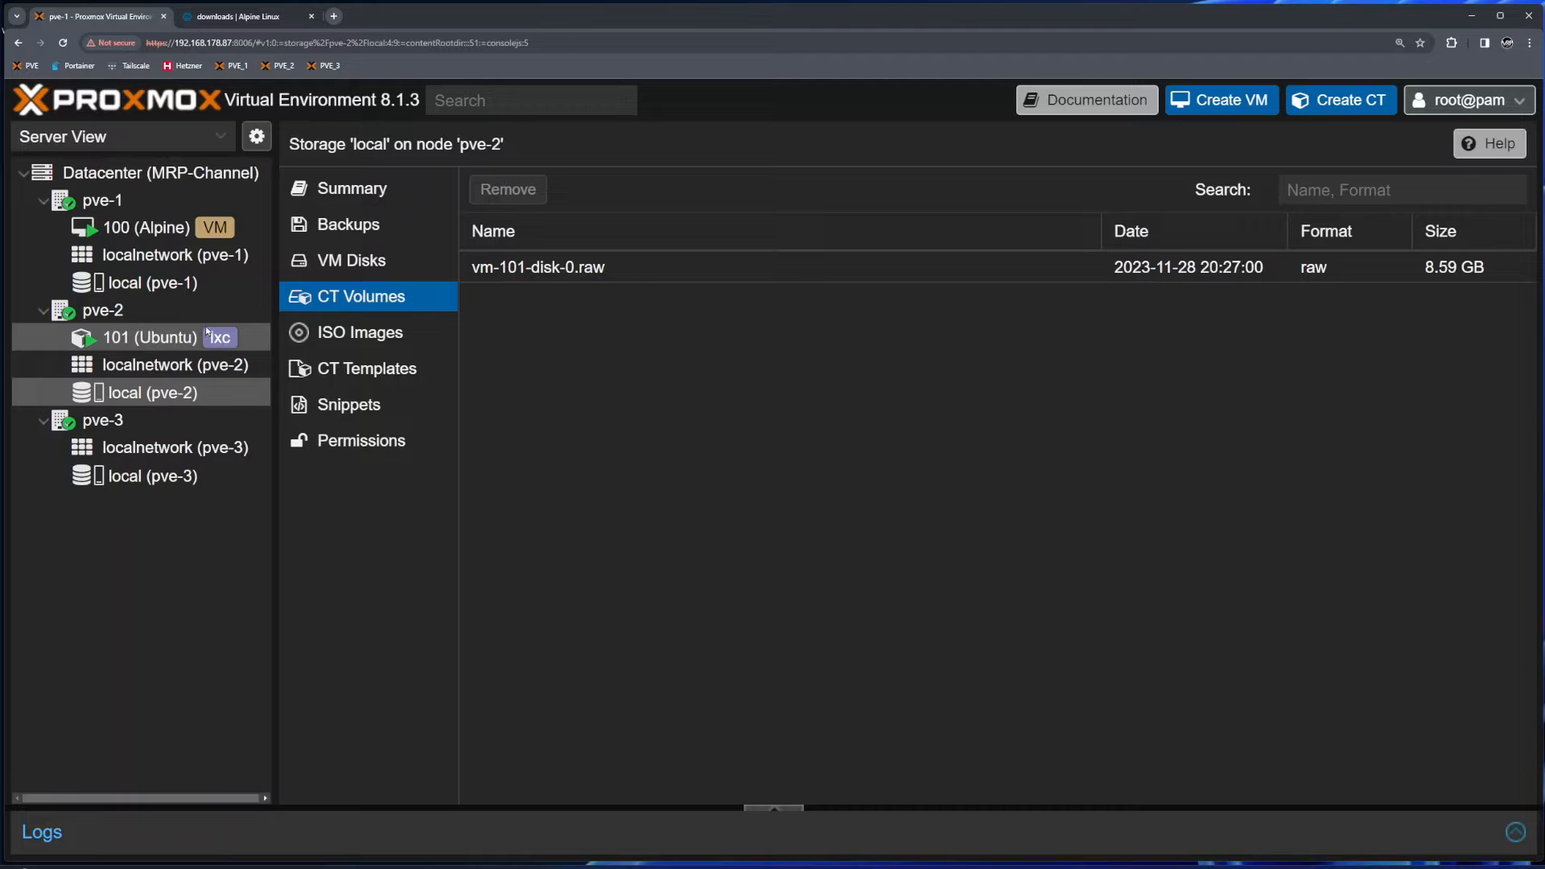
- Check the extra management options of VM 100 (Alpine) and review the datacenter's HA status for pve-1
{"action": "left_click", "coordinate": [117, 228]}
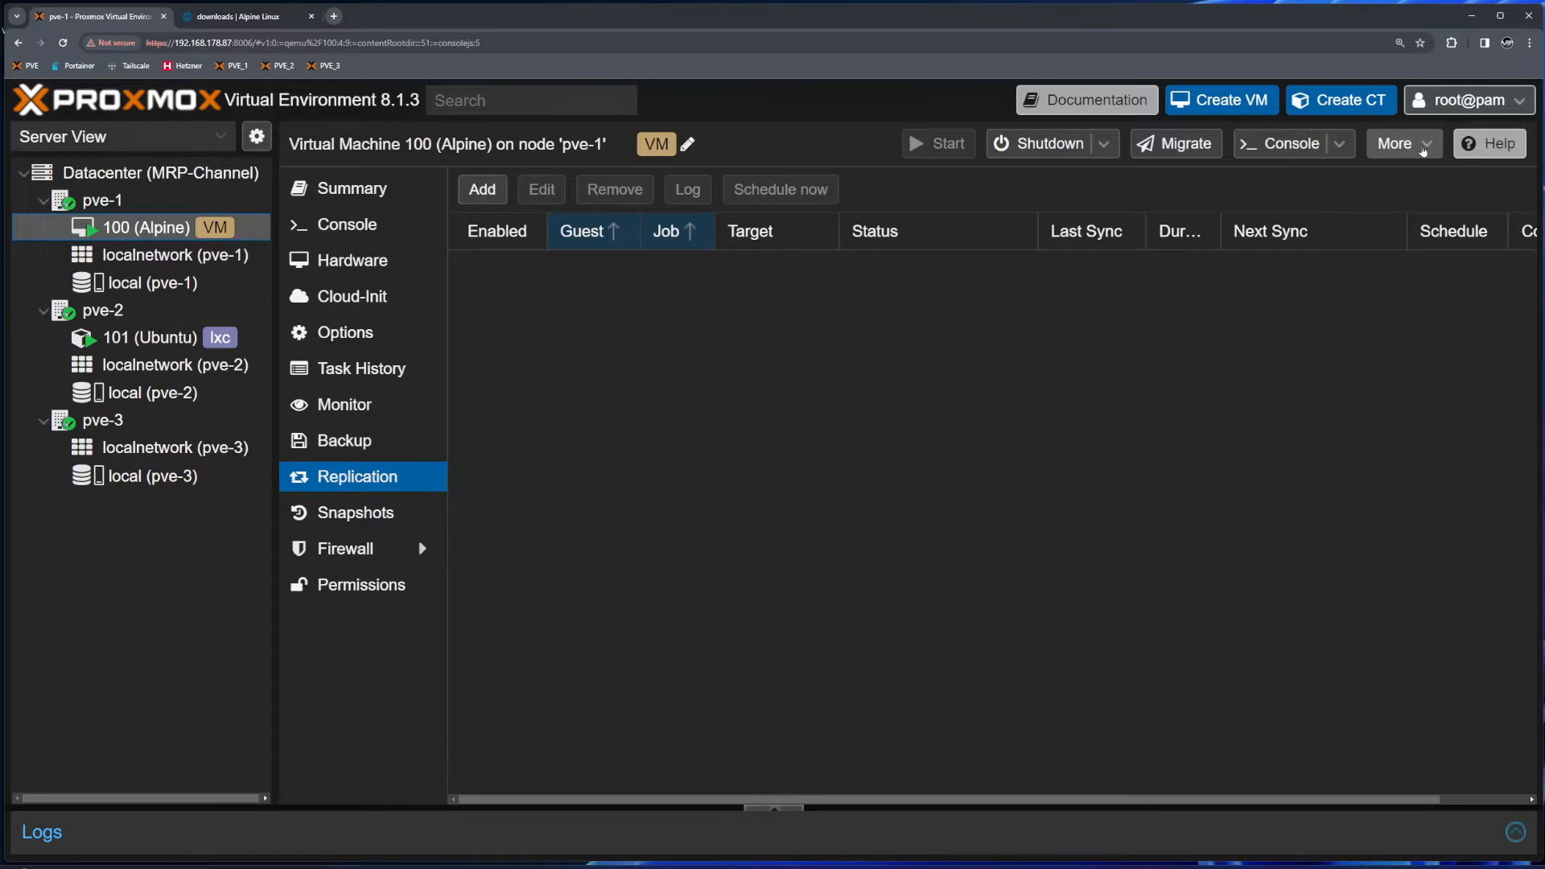
{"action": "left_click", "coordinate": [1423, 150]}
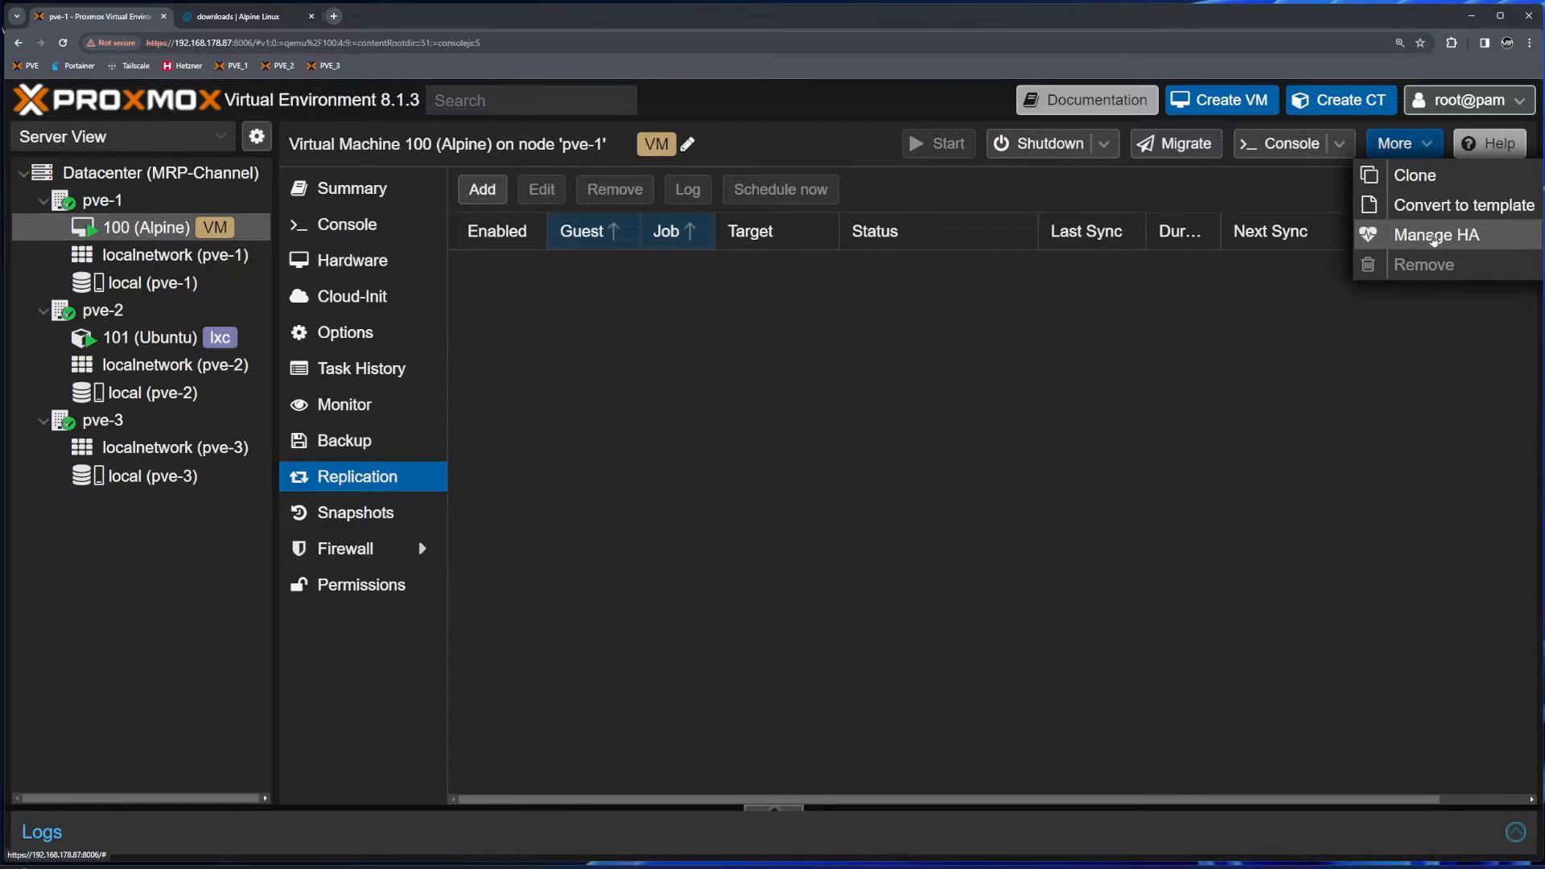
{"action": "left_click", "coordinate": [1262, 321]}
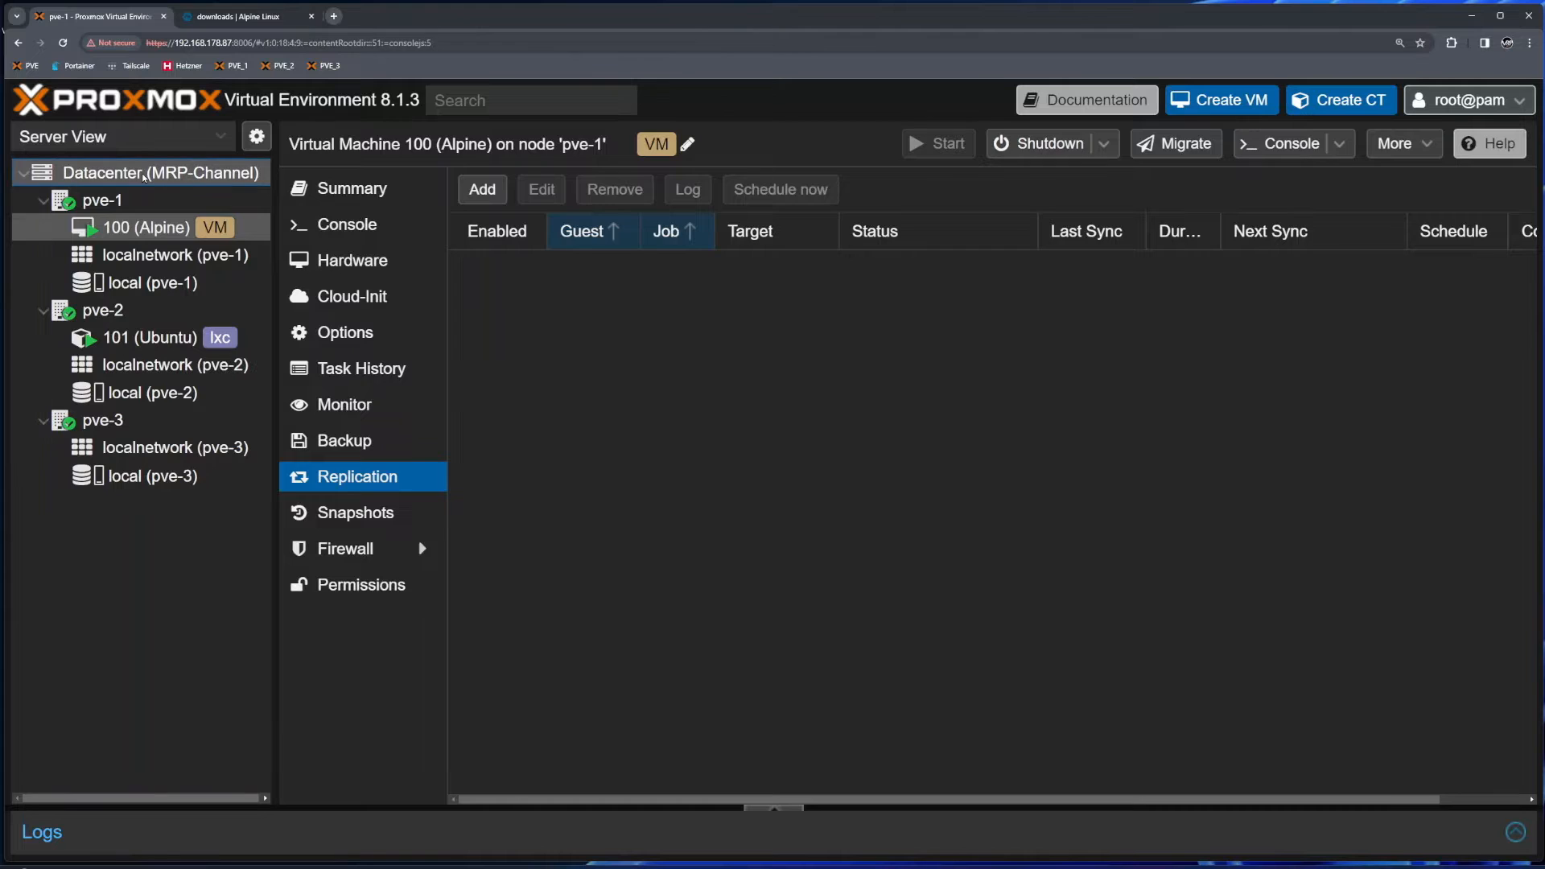
{"action": "left_click", "coordinate": [145, 174]}
{"action": "scroll", "coordinate": [345, 386], "scroll_direction": "down", "scroll_amount": 5}
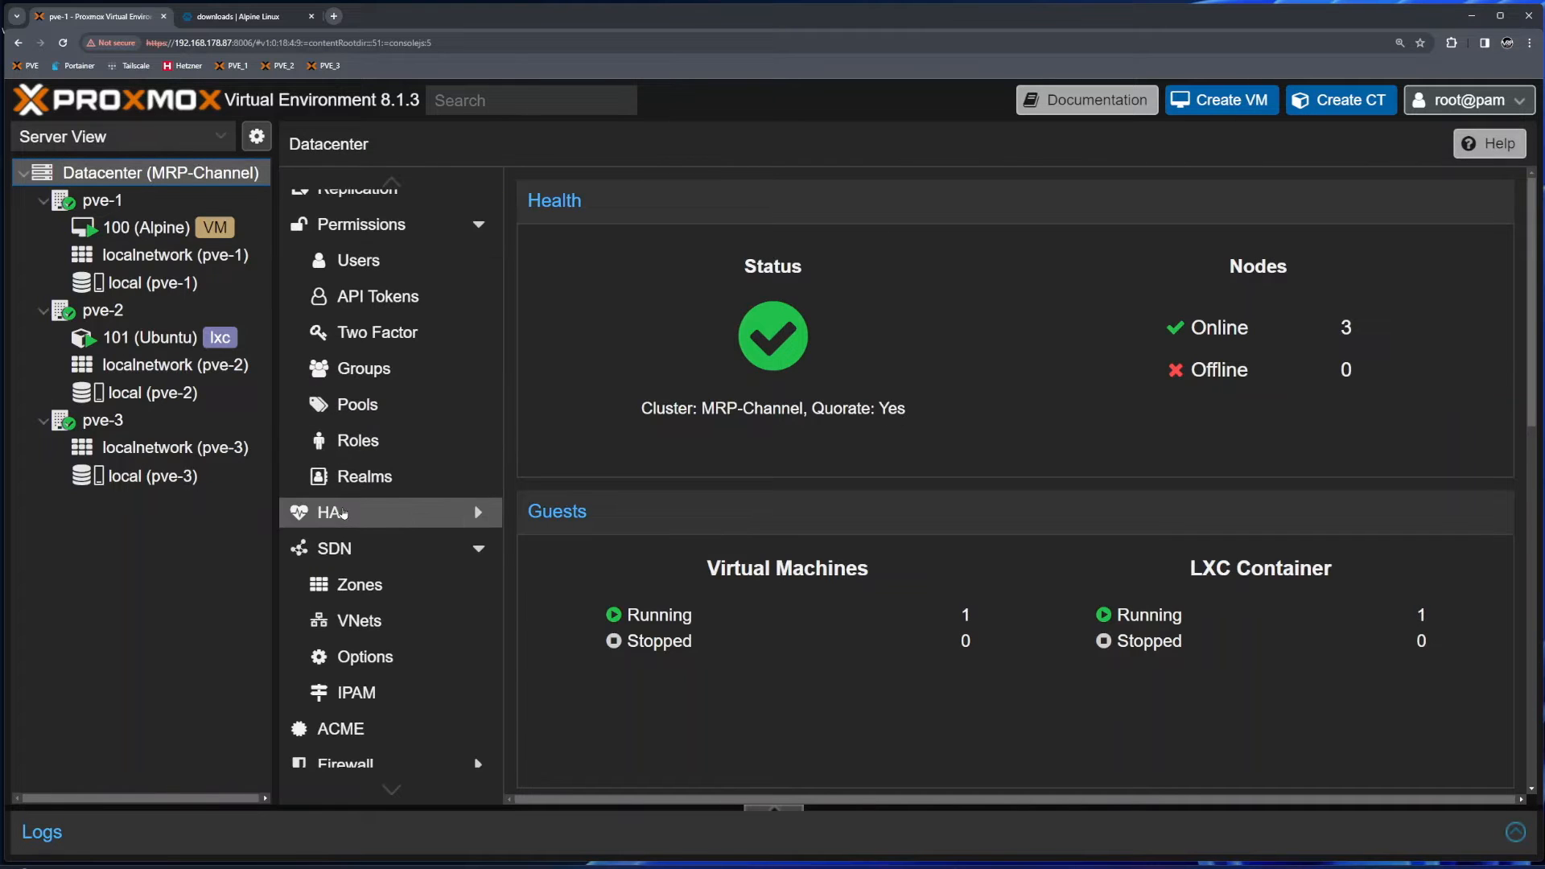
{"action": "left_click", "coordinate": [343, 515]}
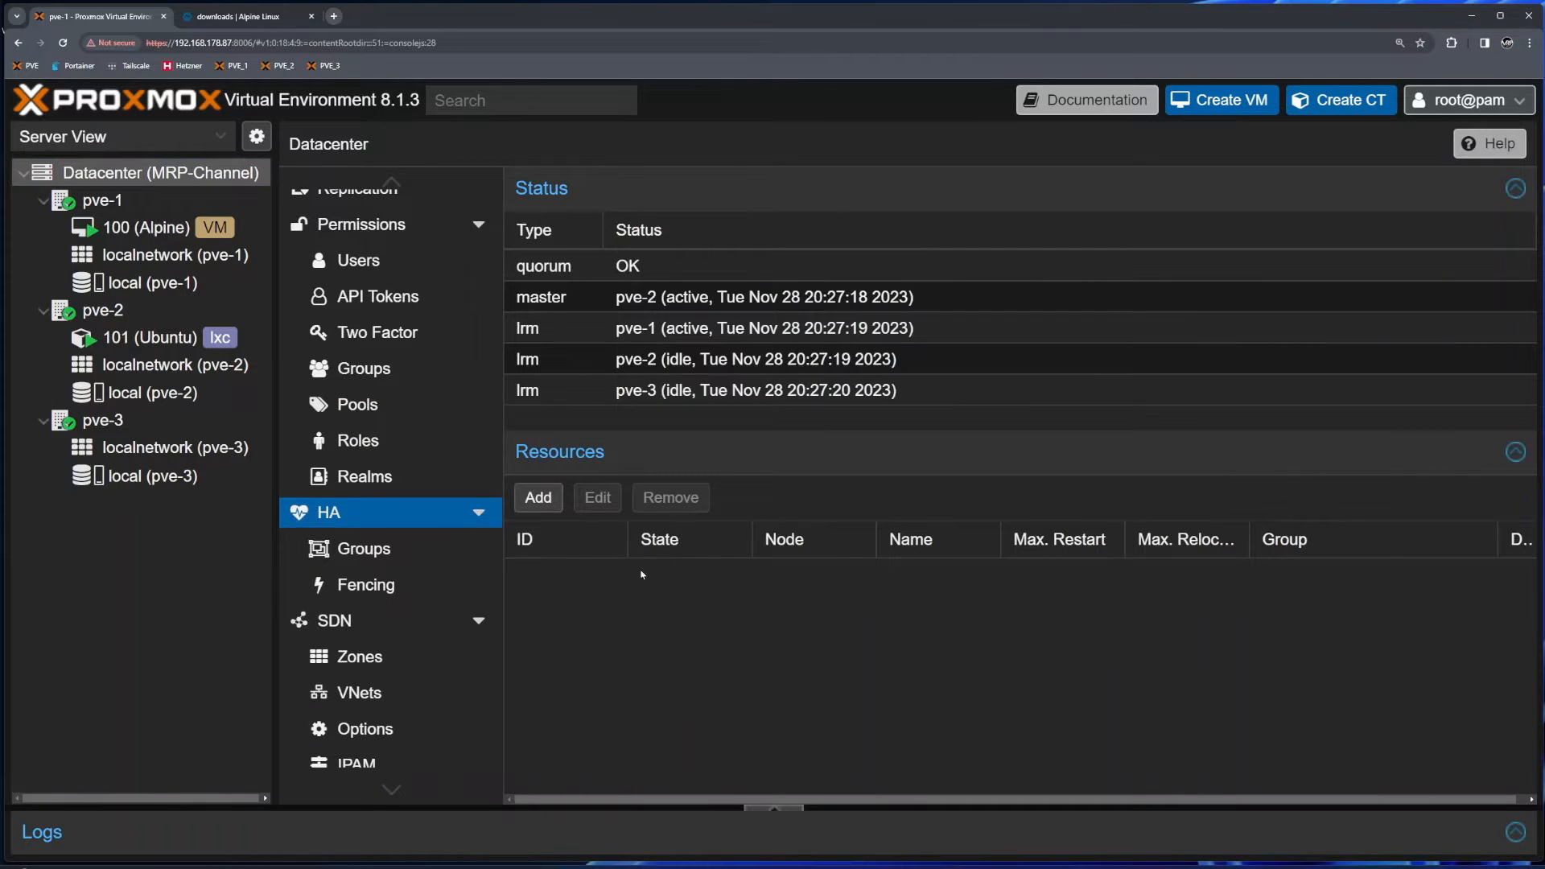
{"action": "left_click", "coordinate": [626, 330]}
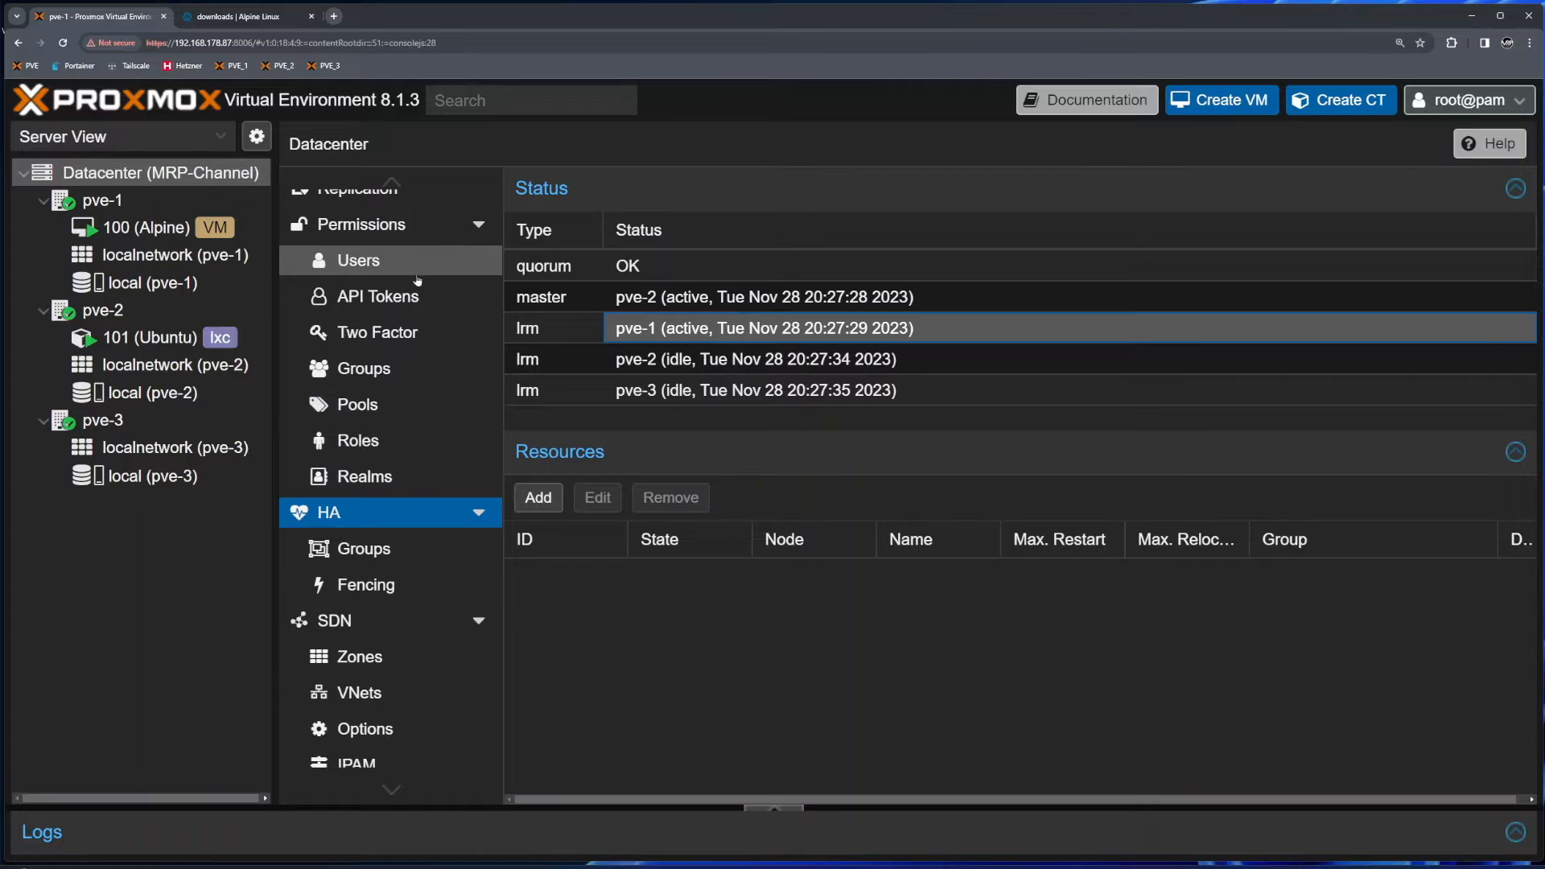
- Add VM 100 (Alpine) as a datacenter HA resource with Max. Restart 1, Max. Relocate 1 and request state started
{"action": "left_click", "coordinate": [161, 285]}
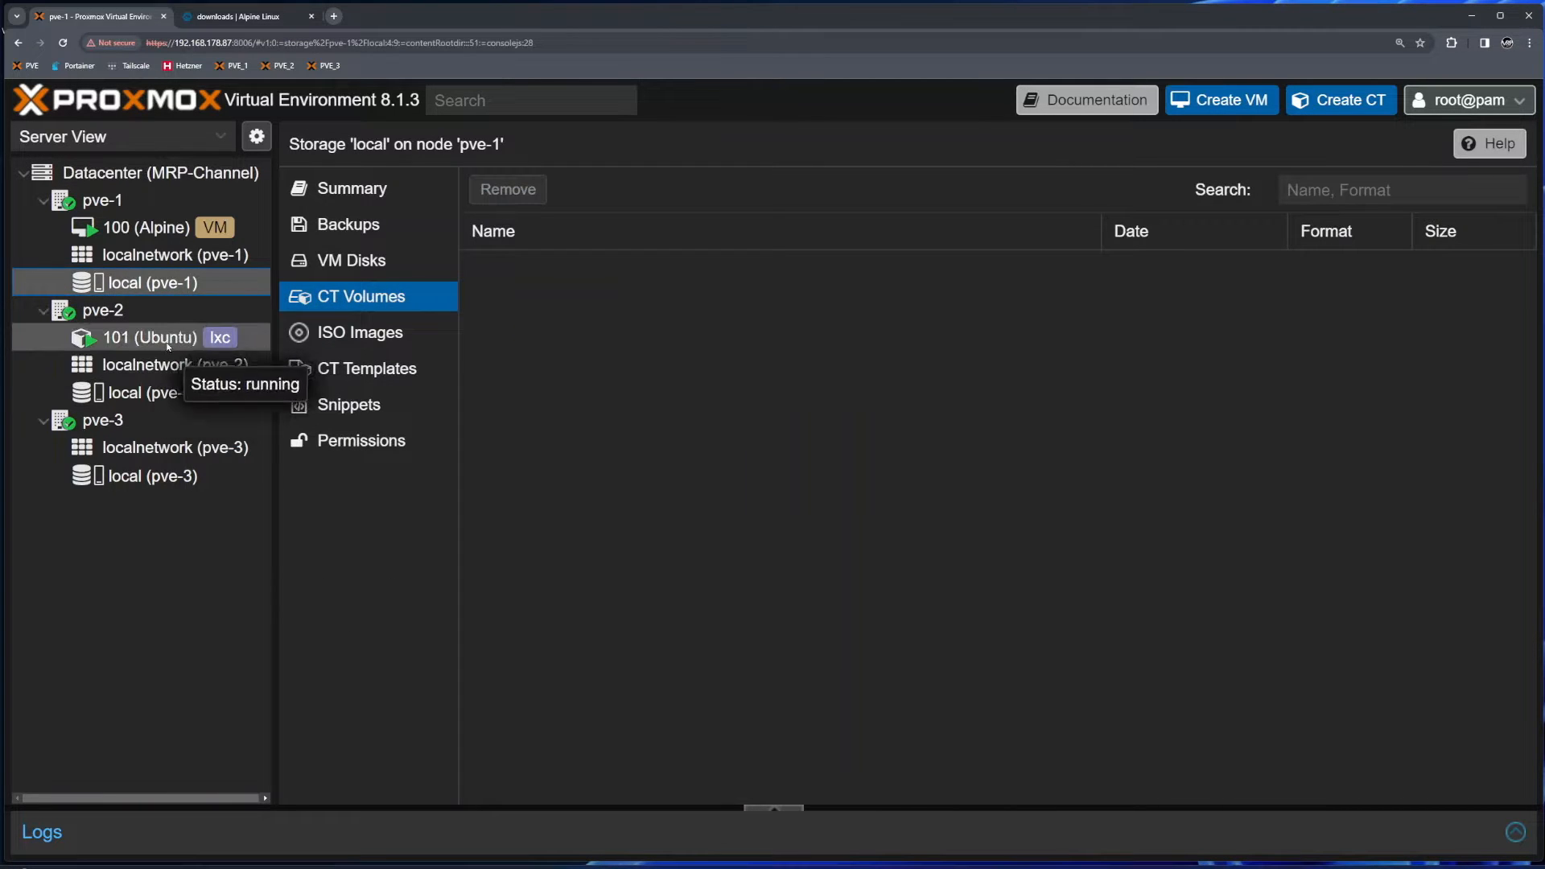
{"action": "left_click", "coordinate": [165, 229]}
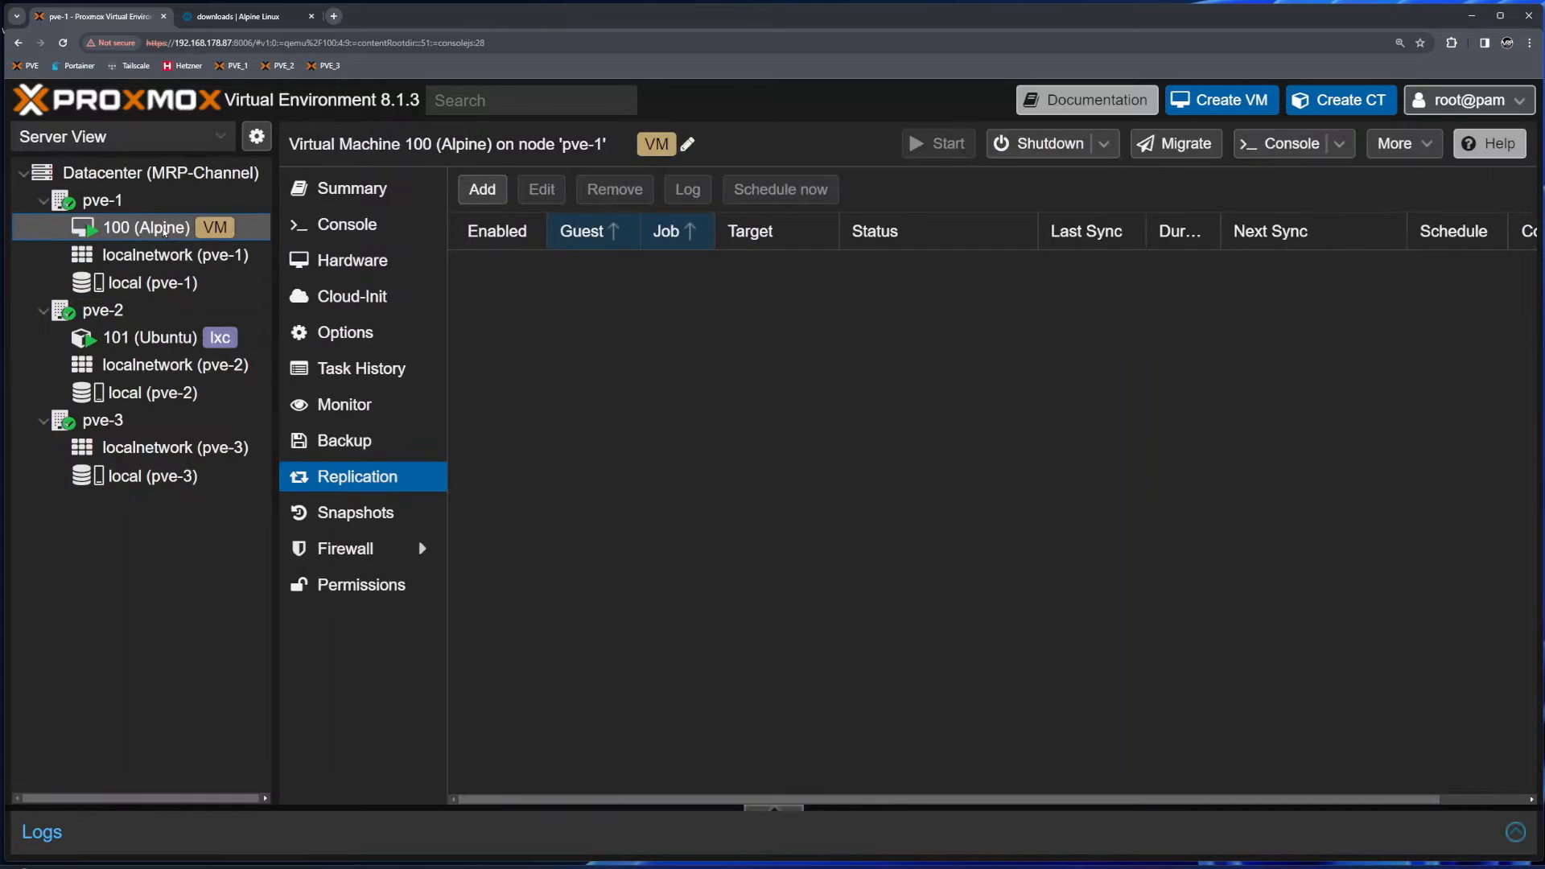
{"action": "left_click", "coordinate": [157, 173]}
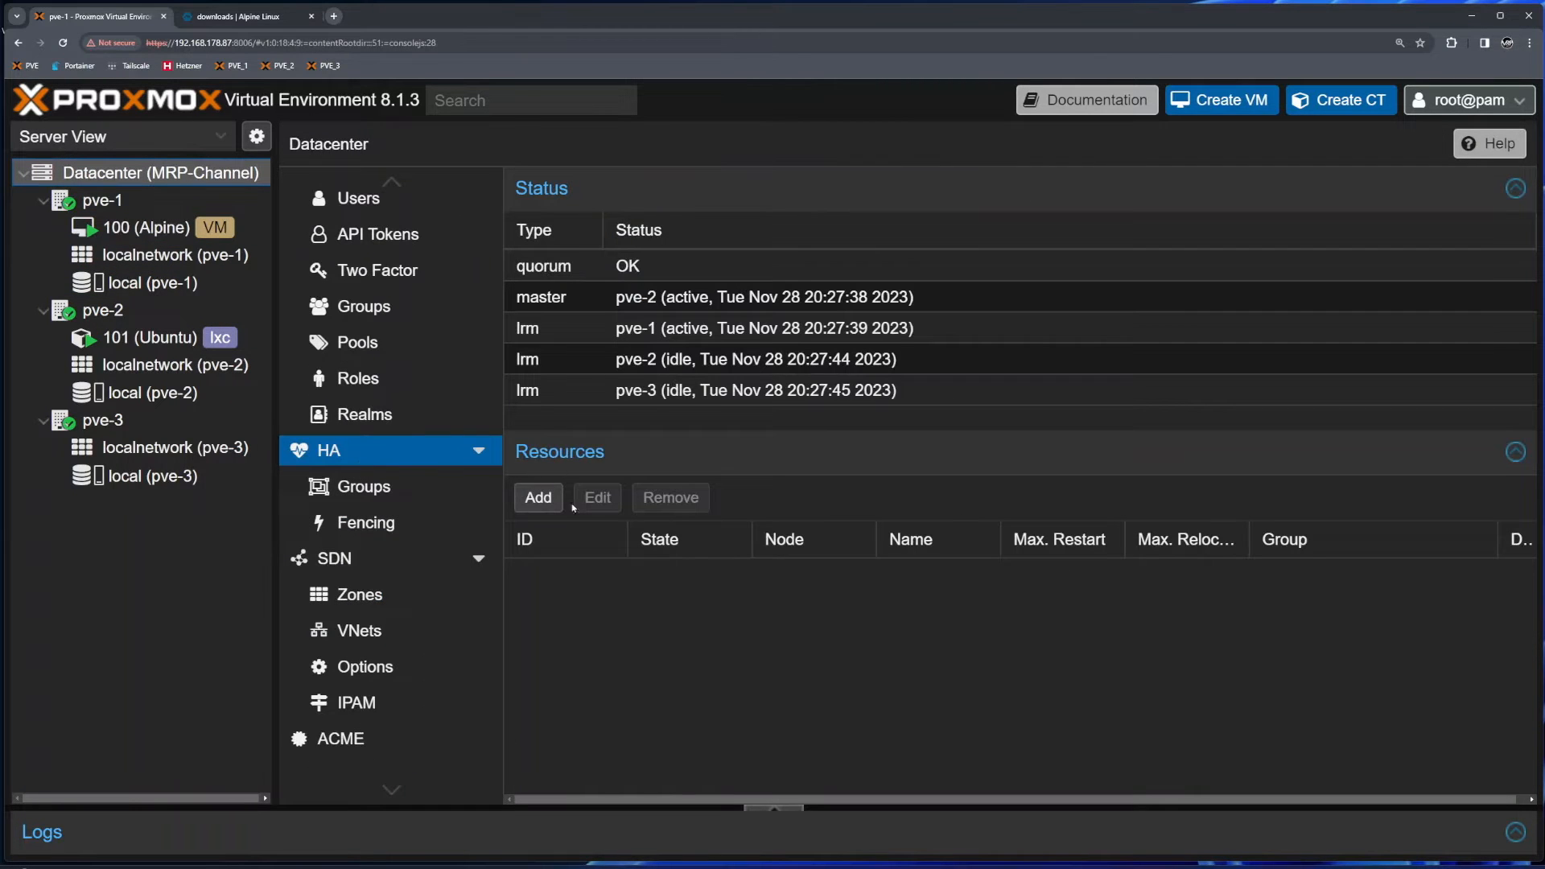
{"action": "left_click", "coordinate": [538, 498]}
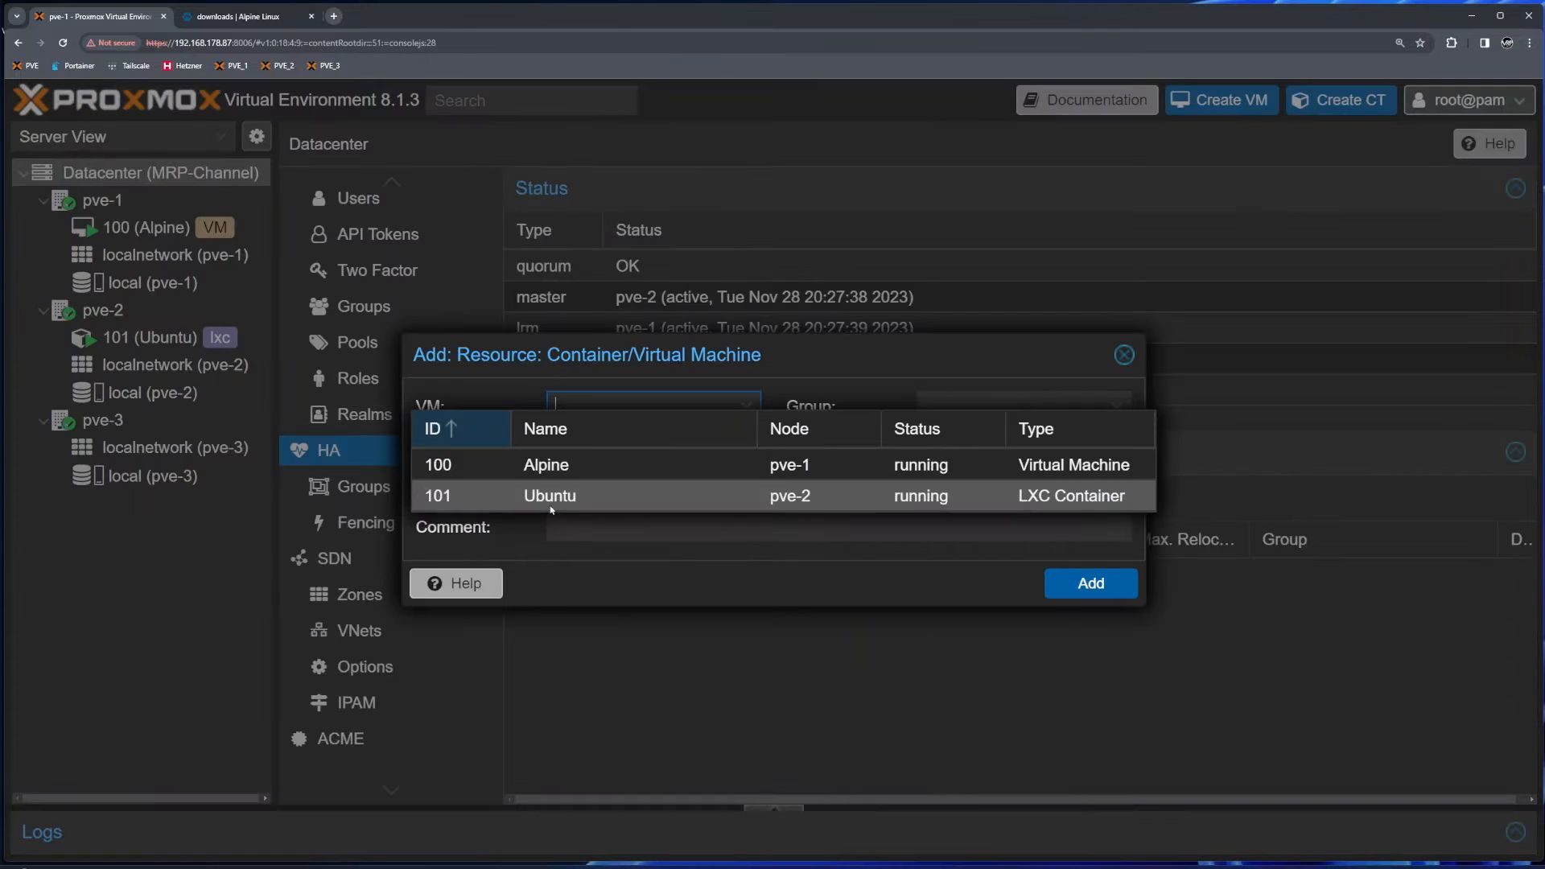
{"action": "left_click", "coordinate": [558, 465]}
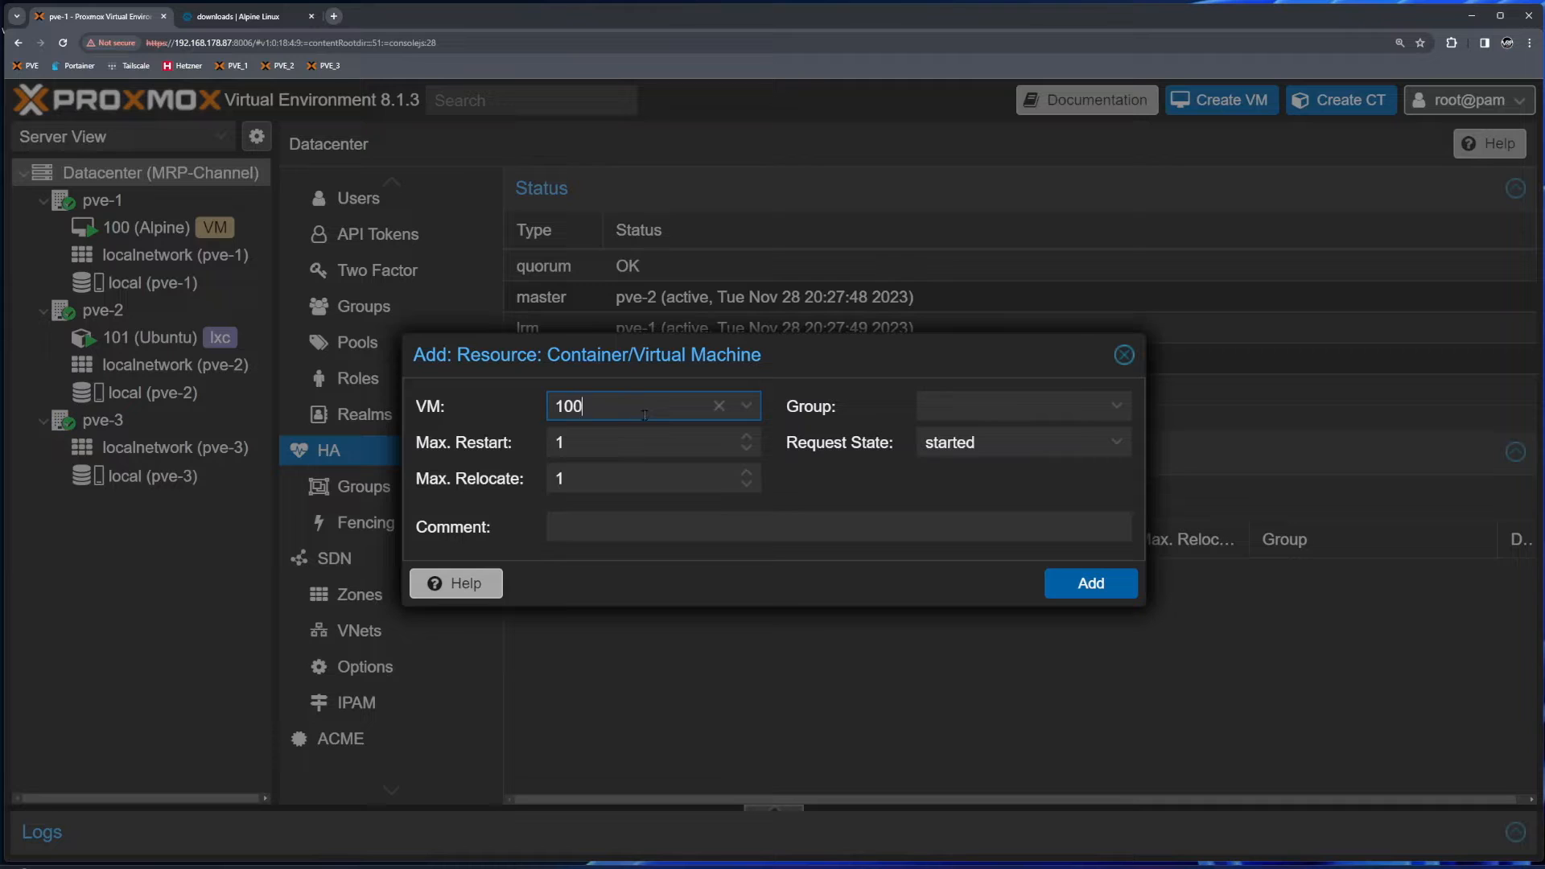
{"action": "left_click", "coordinate": [1076, 405]}
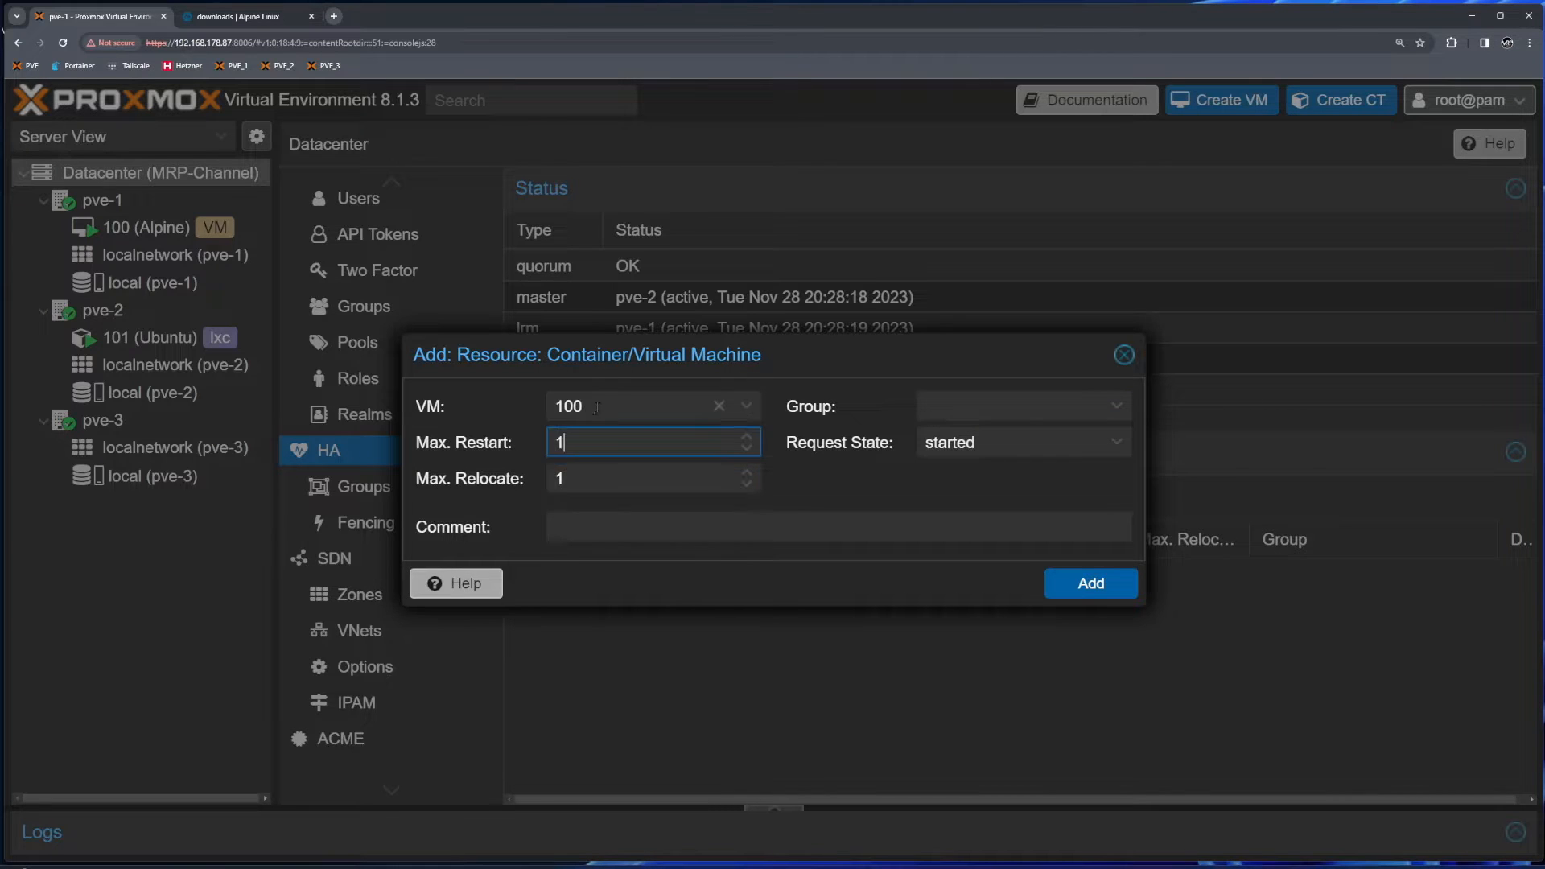
{"action": "left_click", "coordinate": [627, 406]}
{"action": "left_click", "coordinate": [681, 475]}
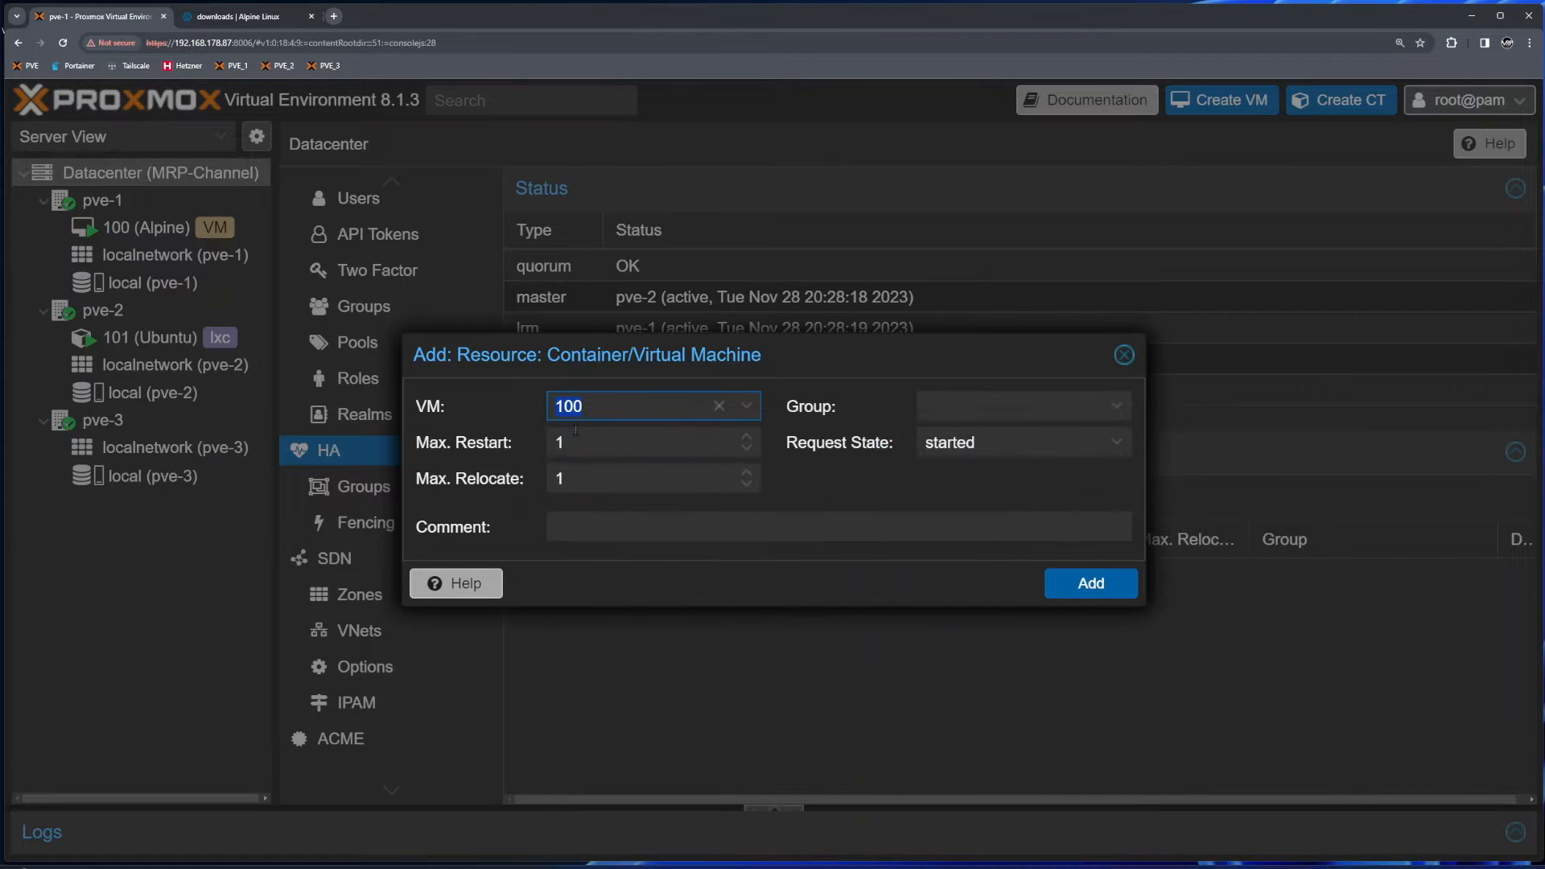
{"action": "left_click", "coordinate": [1094, 585]}
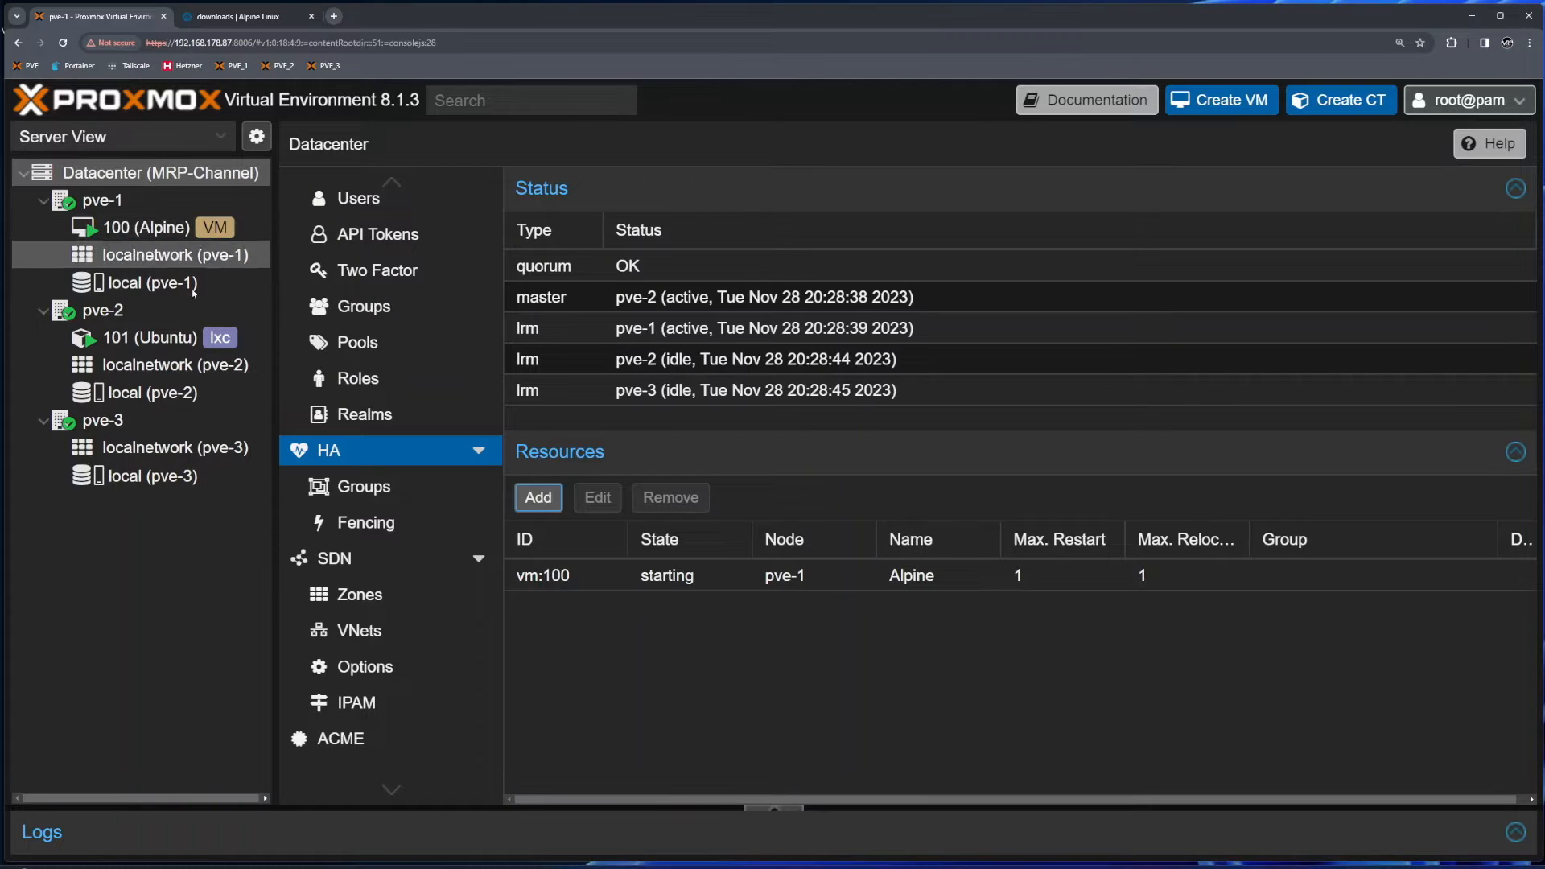
- Compare the VM disks in the local storage of pve-1, pve-2 and pve-3
{"action": "left_click", "coordinate": [153, 392]}
{"action": "left_click", "coordinate": [352, 260]}
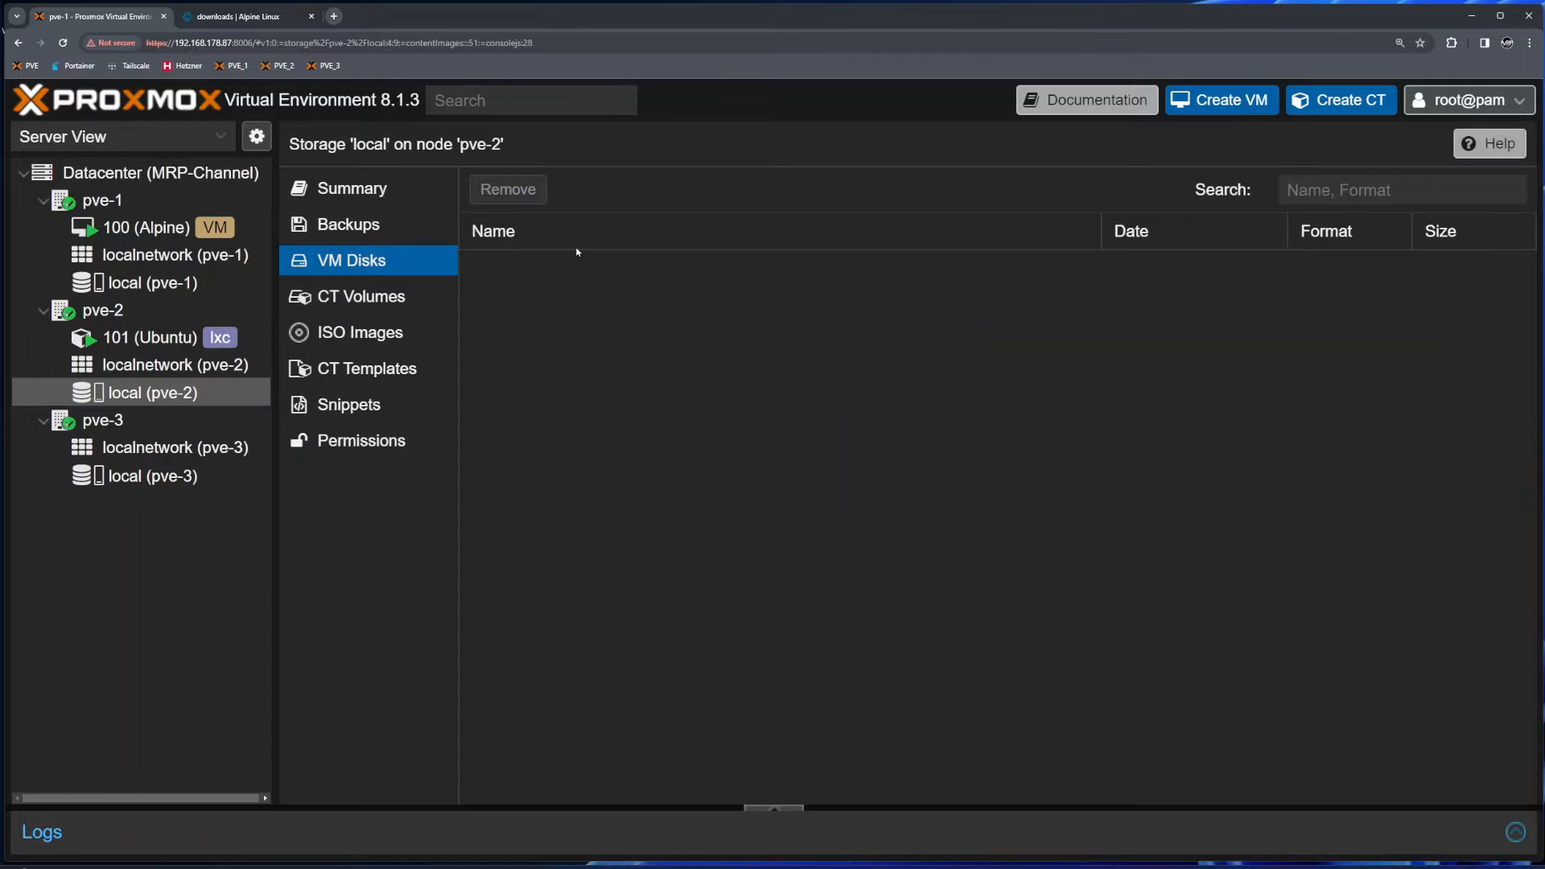
{"action": "left_click", "coordinate": [149, 228]}
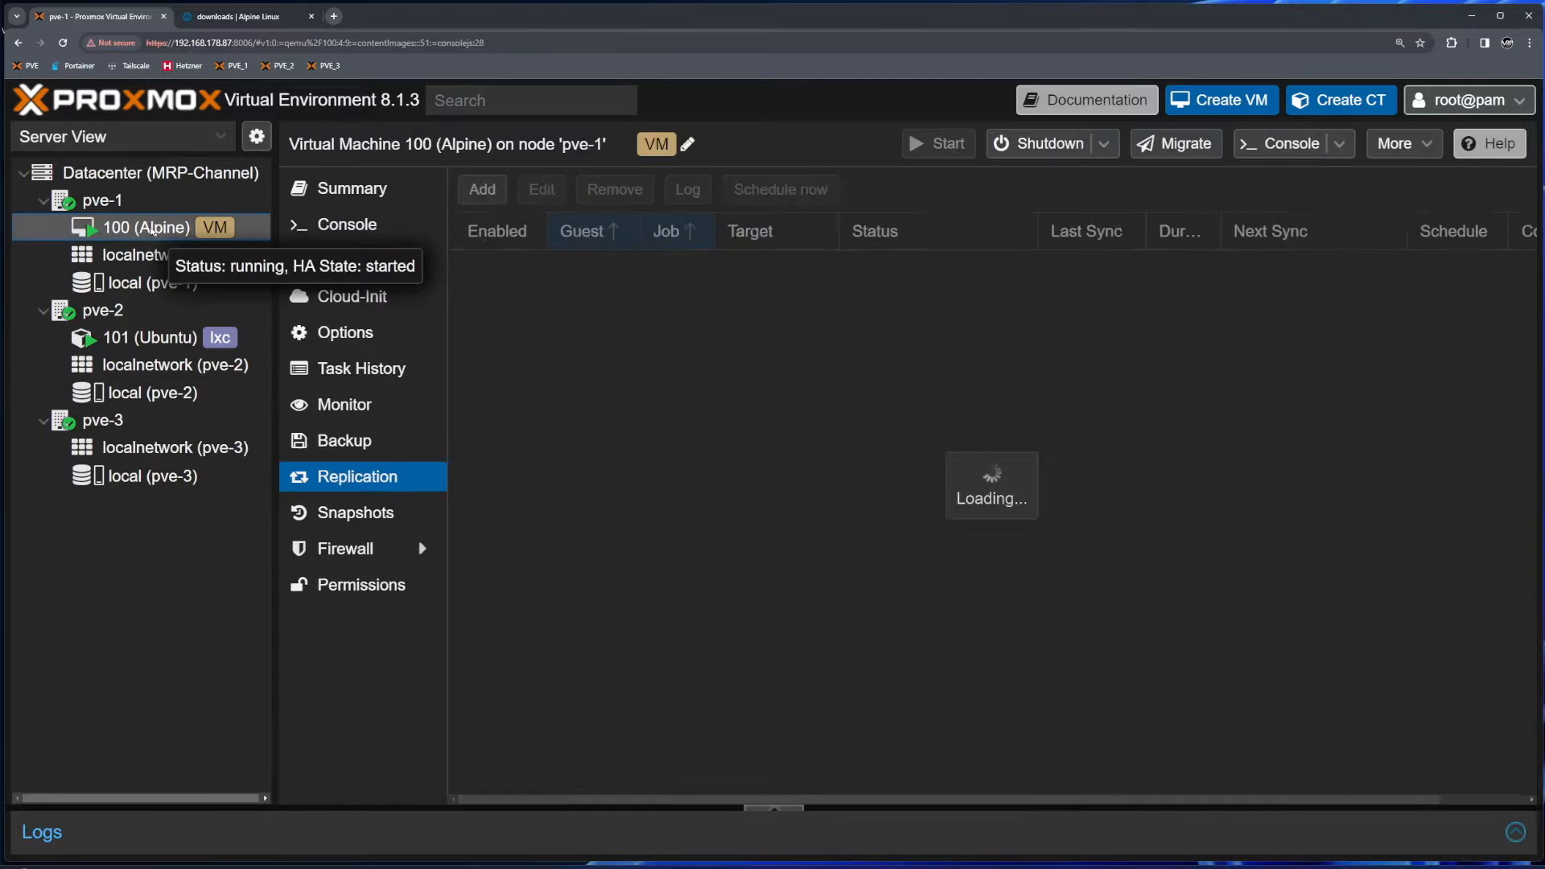
{"action": "left_click", "coordinate": [148, 283]}
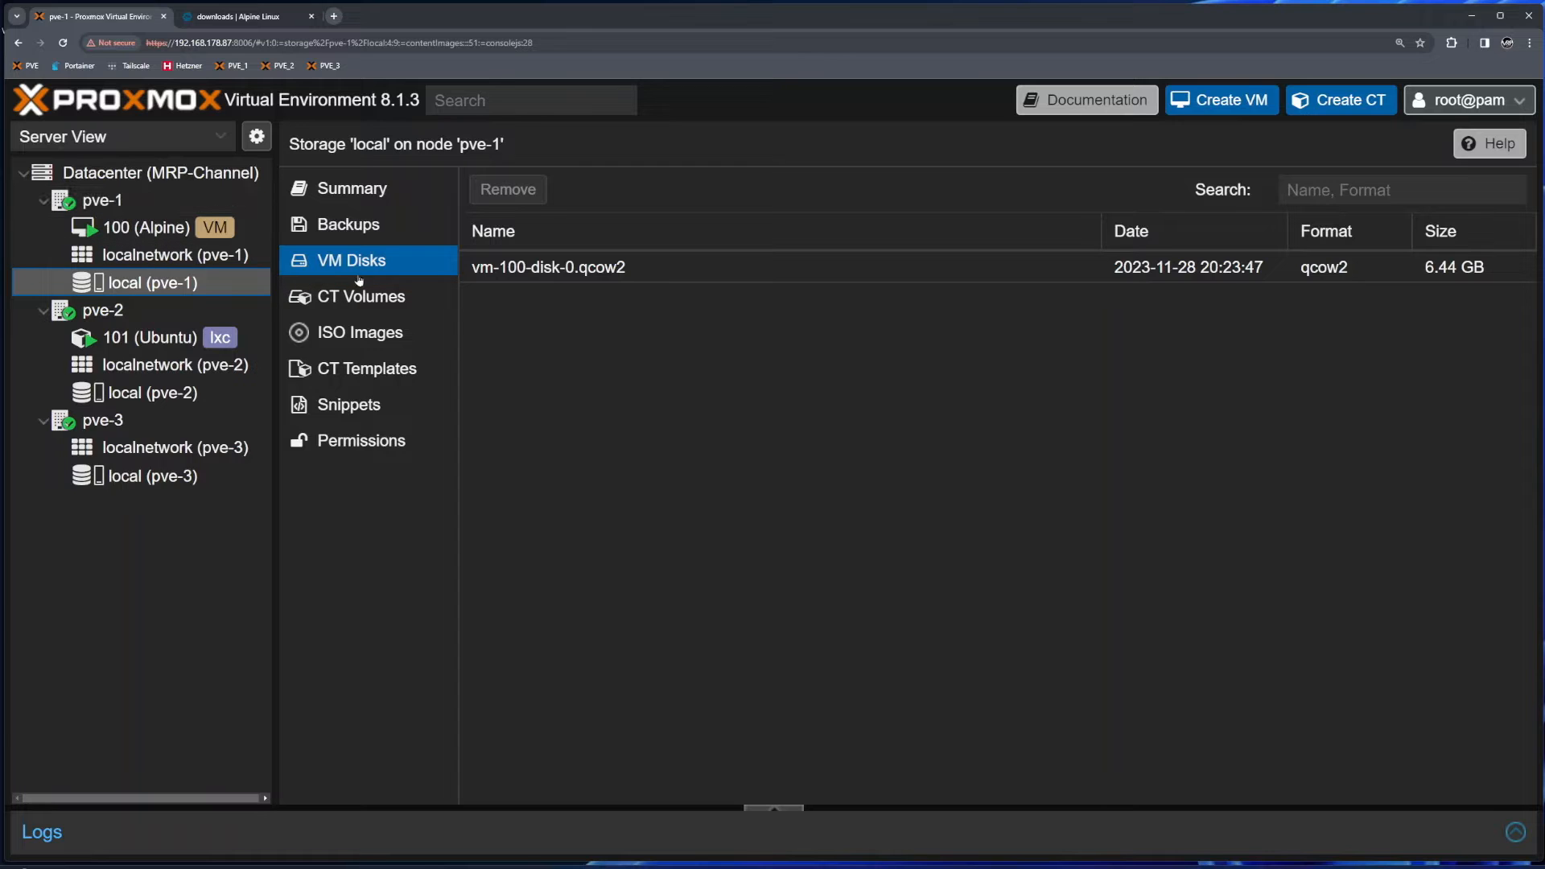
{"action": "left_click", "coordinate": [746, 272]}
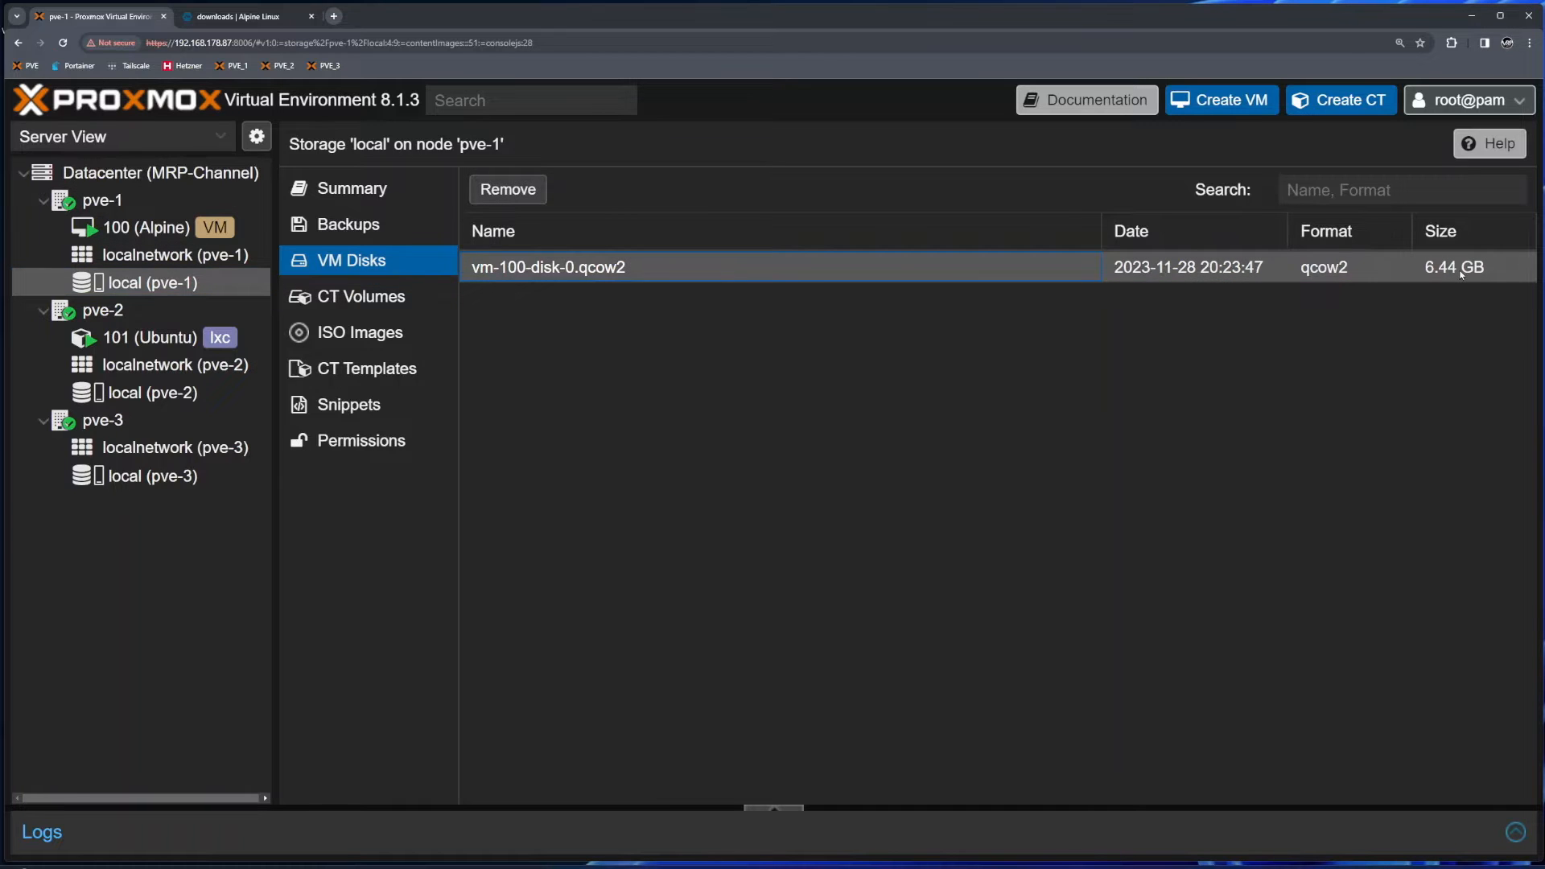
{"action": "left_click", "coordinate": [149, 392]}
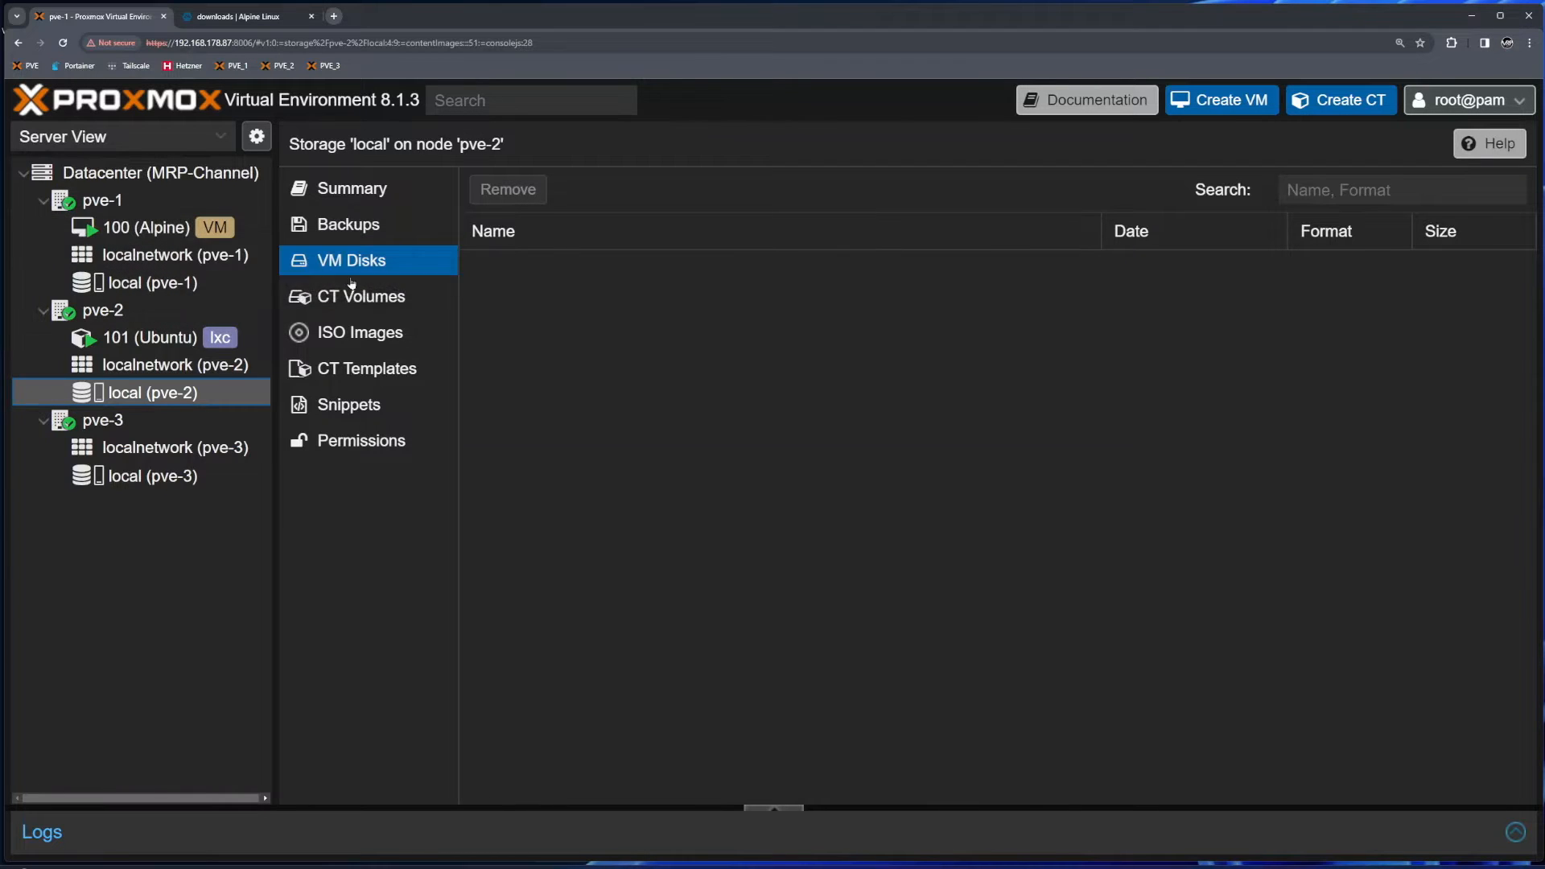
{"action": "left_click", "coordinate": [146, 476]}
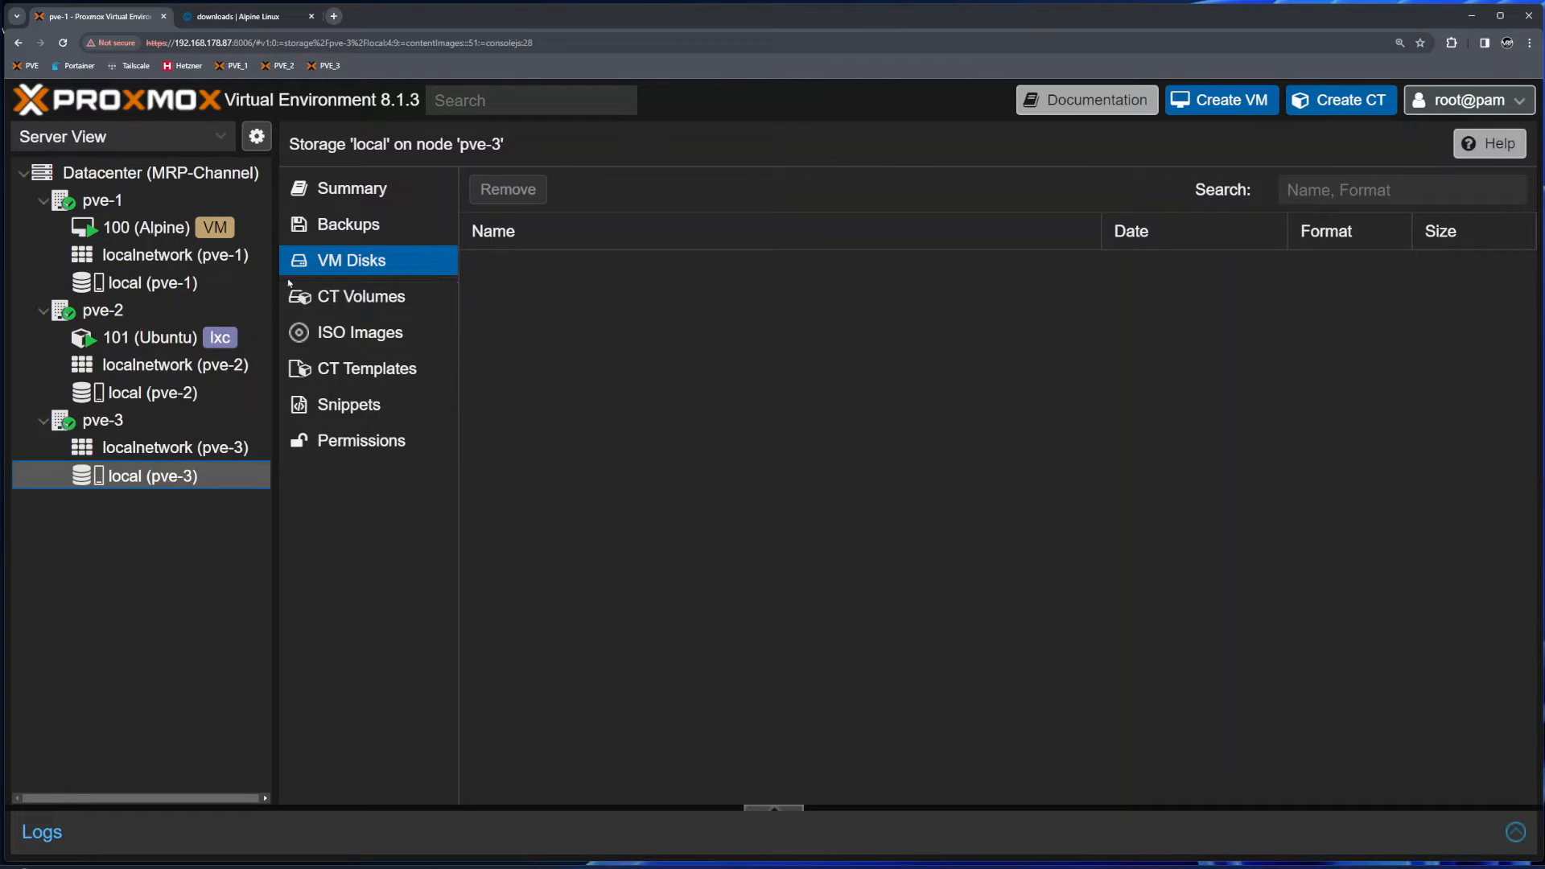
- Try to create a replication job for VM 100 (Alpine) targeting pve-2 with schedule */1
{"action": "left_click", "coordinate": [149, 203]}
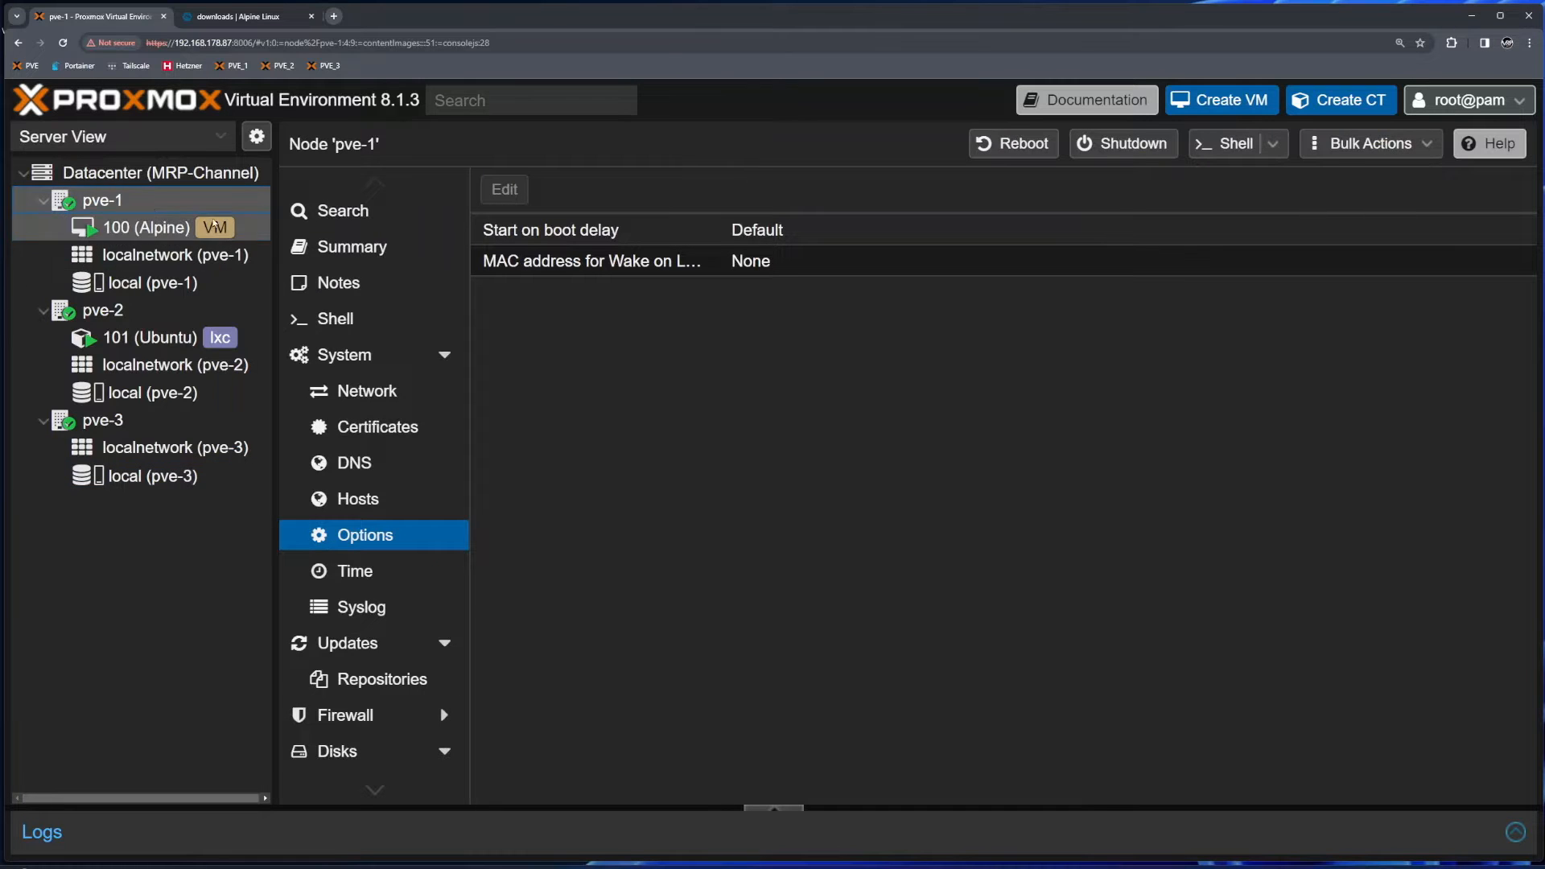
{"action": "left_click", "coordinate": [138, 229]}
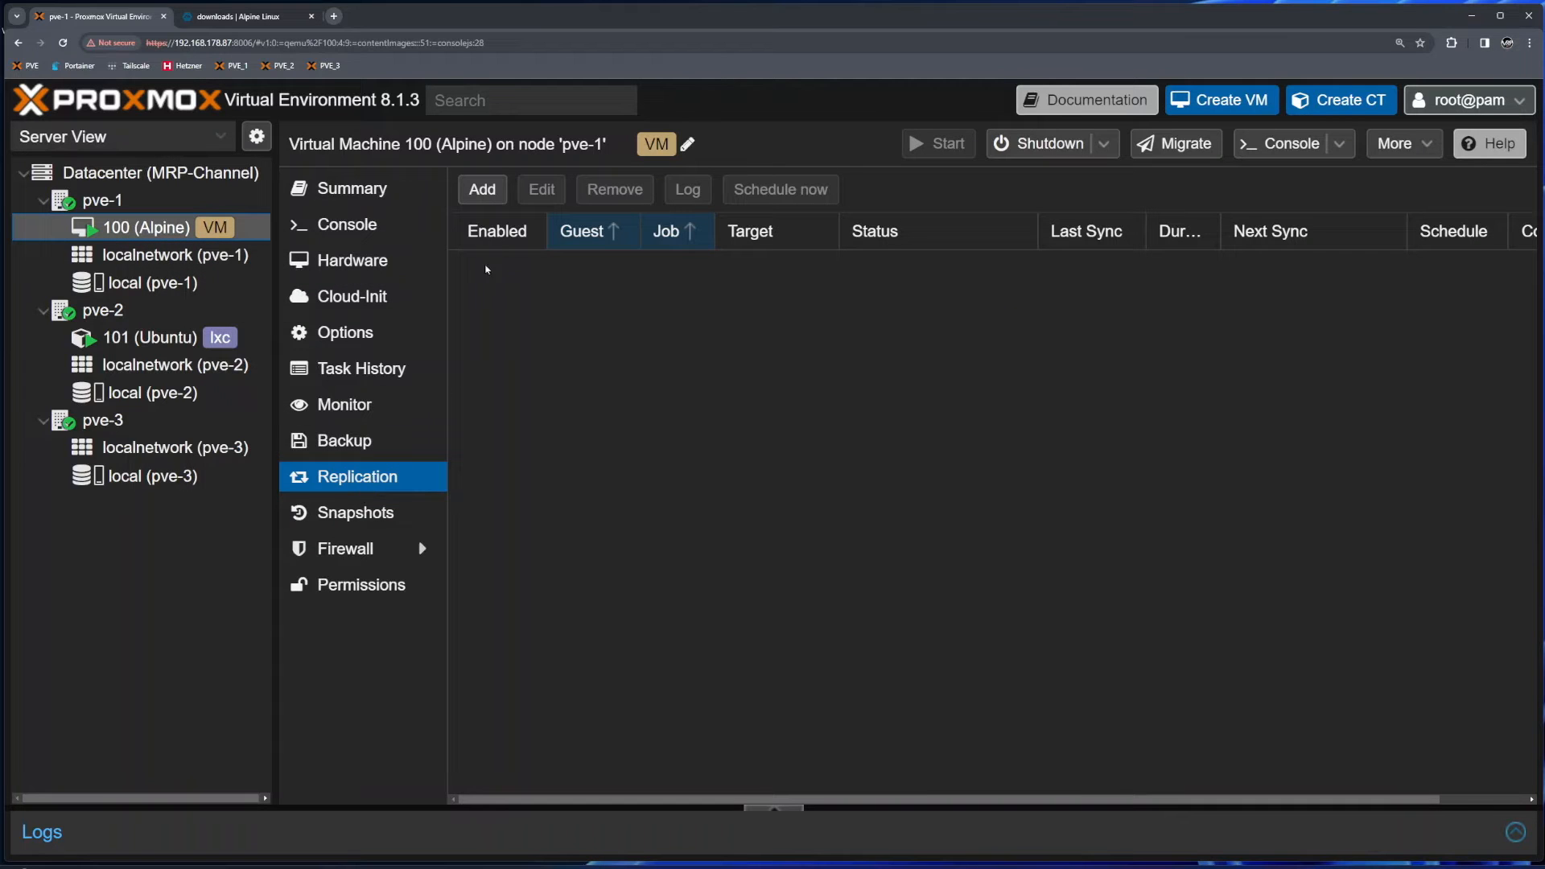
{"action": "left_click", "coordinate": [483, 190]}
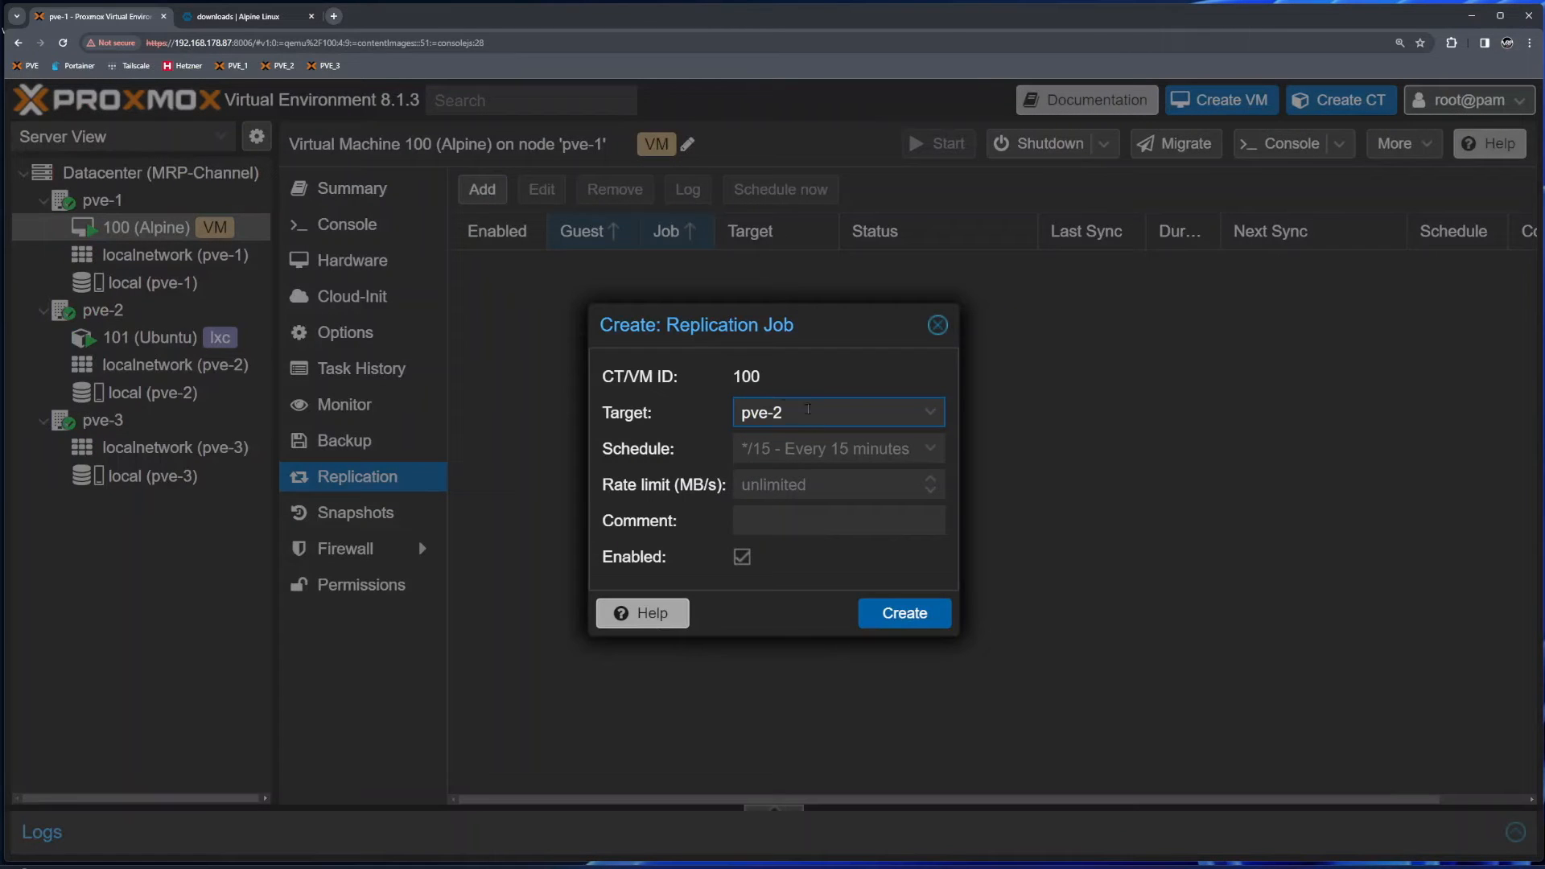
{"action": "left_click_drag", "start_coordinate": [763, 378], "coordinate": [734, 378]}
{"action": "left_click", "coordinate": [746, 377]}
{"action": "left_click", "coordinate": [800, 449]}
{"action": "type", "text": "*/1"}
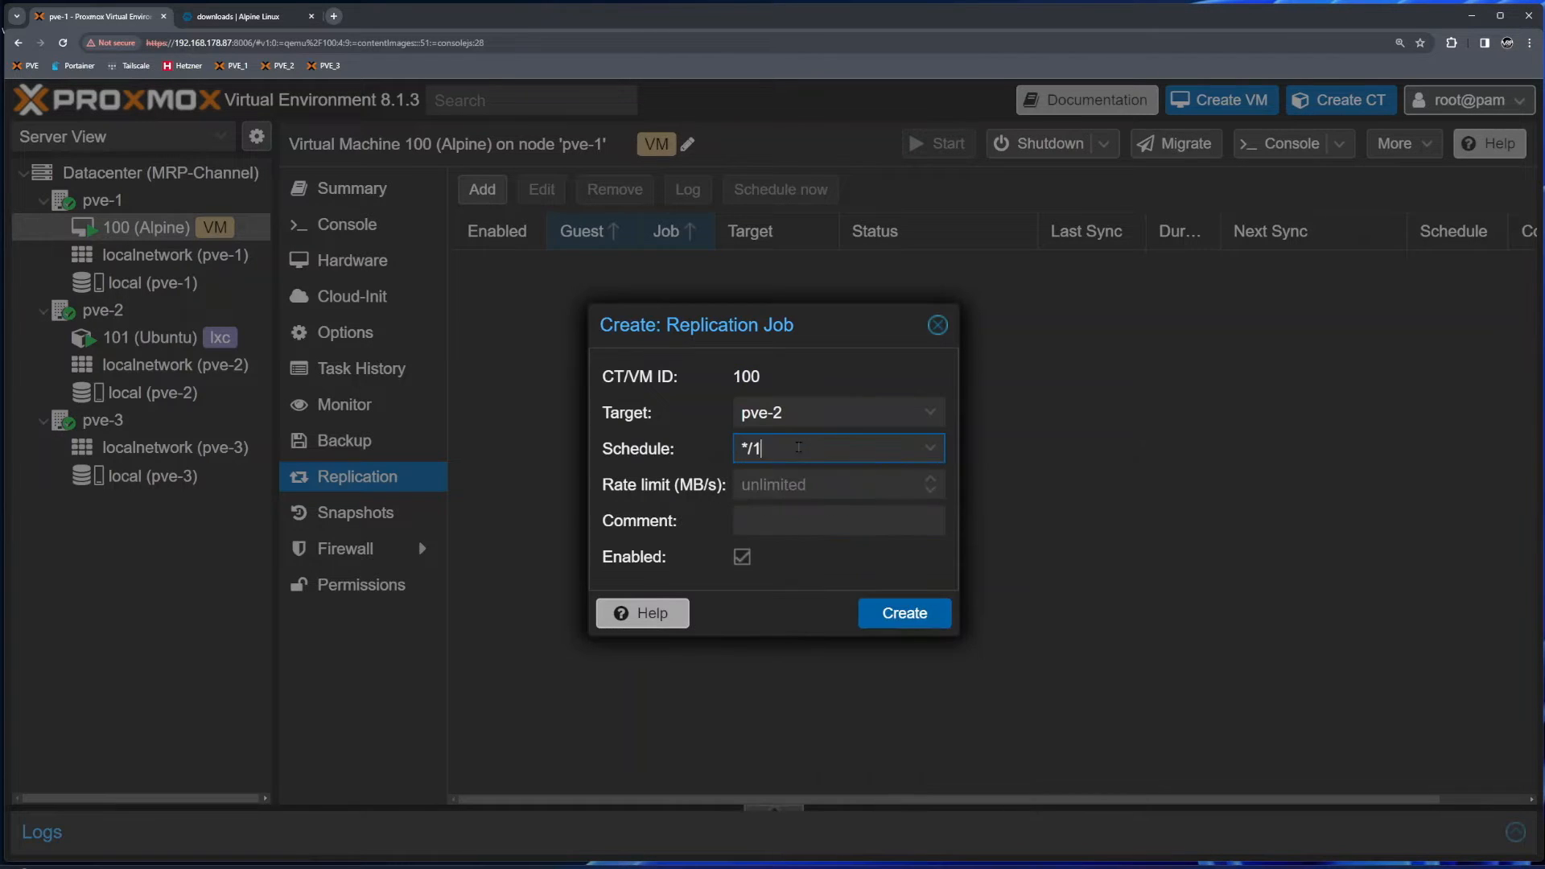
{"action": "left_click", "coordinate": [898, 615]}
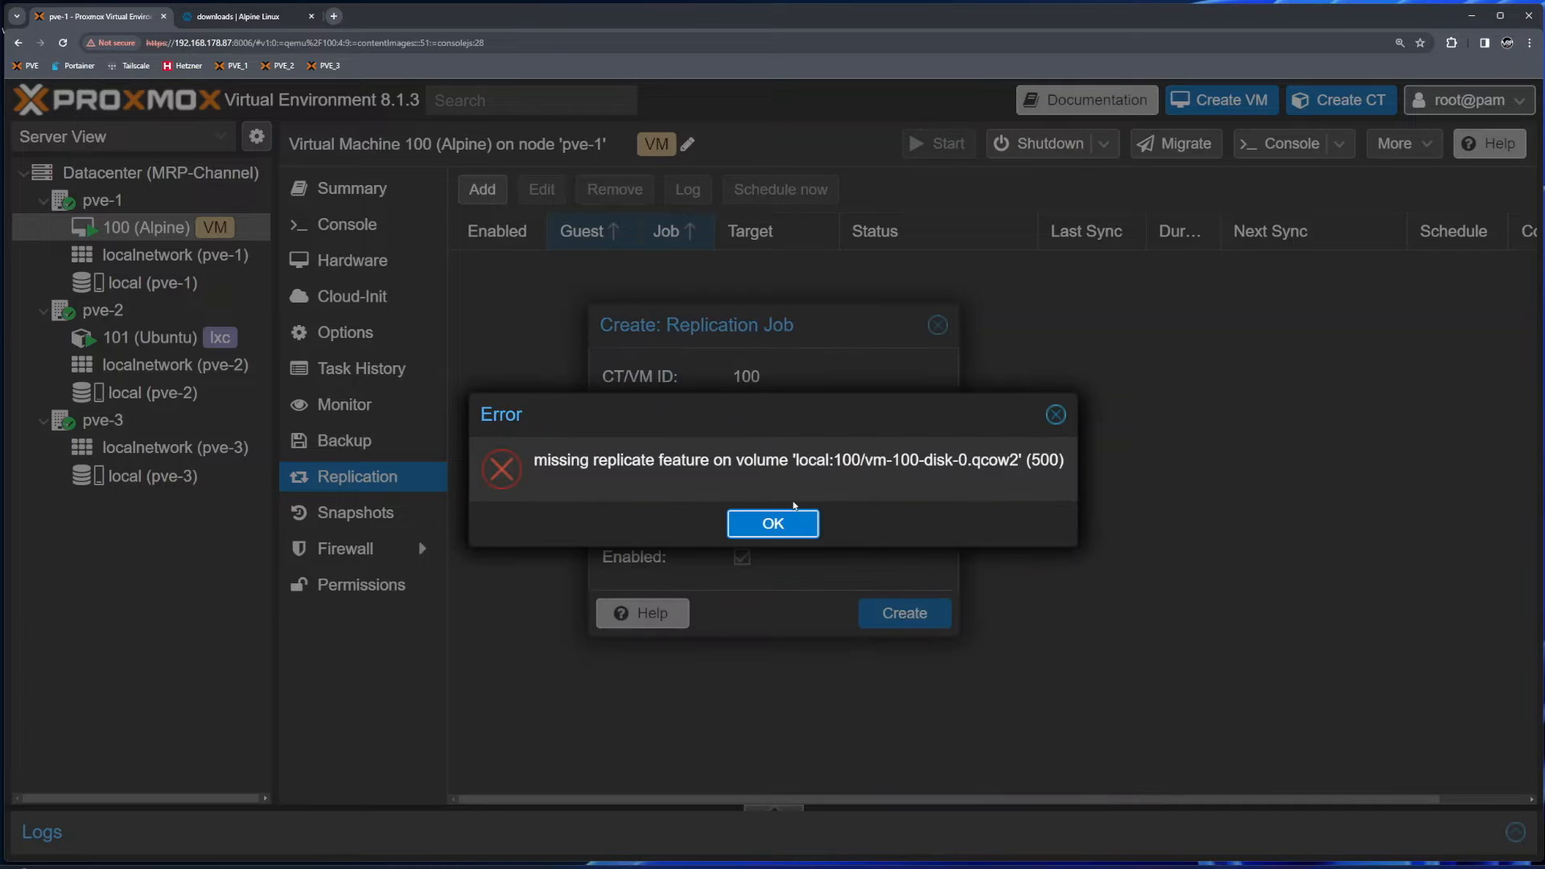
- Read the replication error about the VM's local disk volume and discard the replication job
{"action": "left_click_drag", "start_coordinate": [615, 456], "coordinate": [944, 455]}
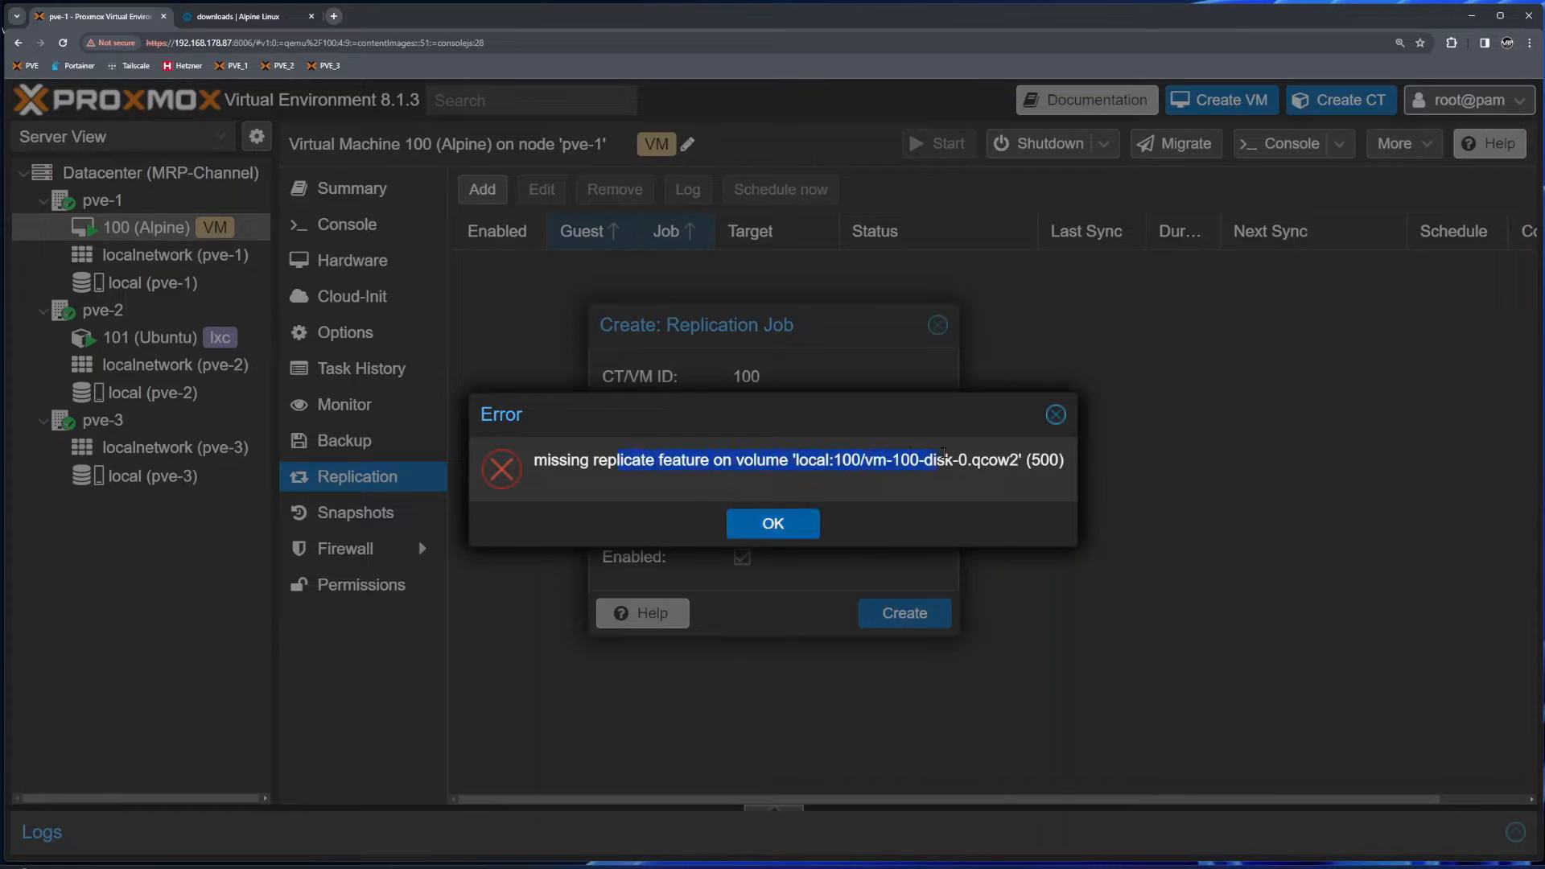
{"action": "left_click", "coordinate": [820, 462]}
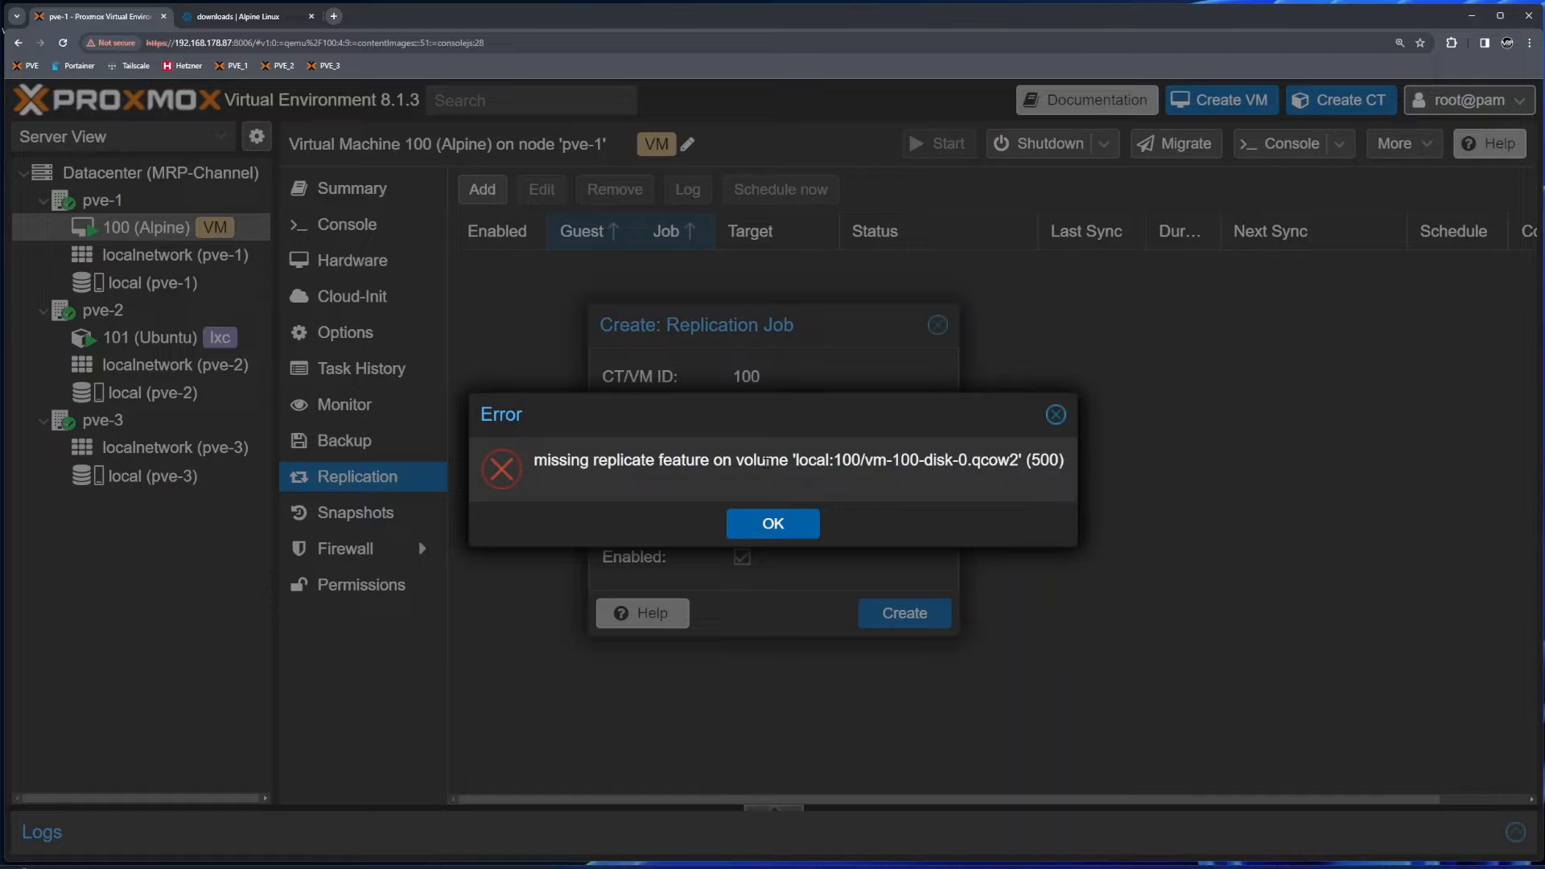
{"action": "left_click_drag", "start_coordinate": [794, 461], "coordinate": [829, 462]}
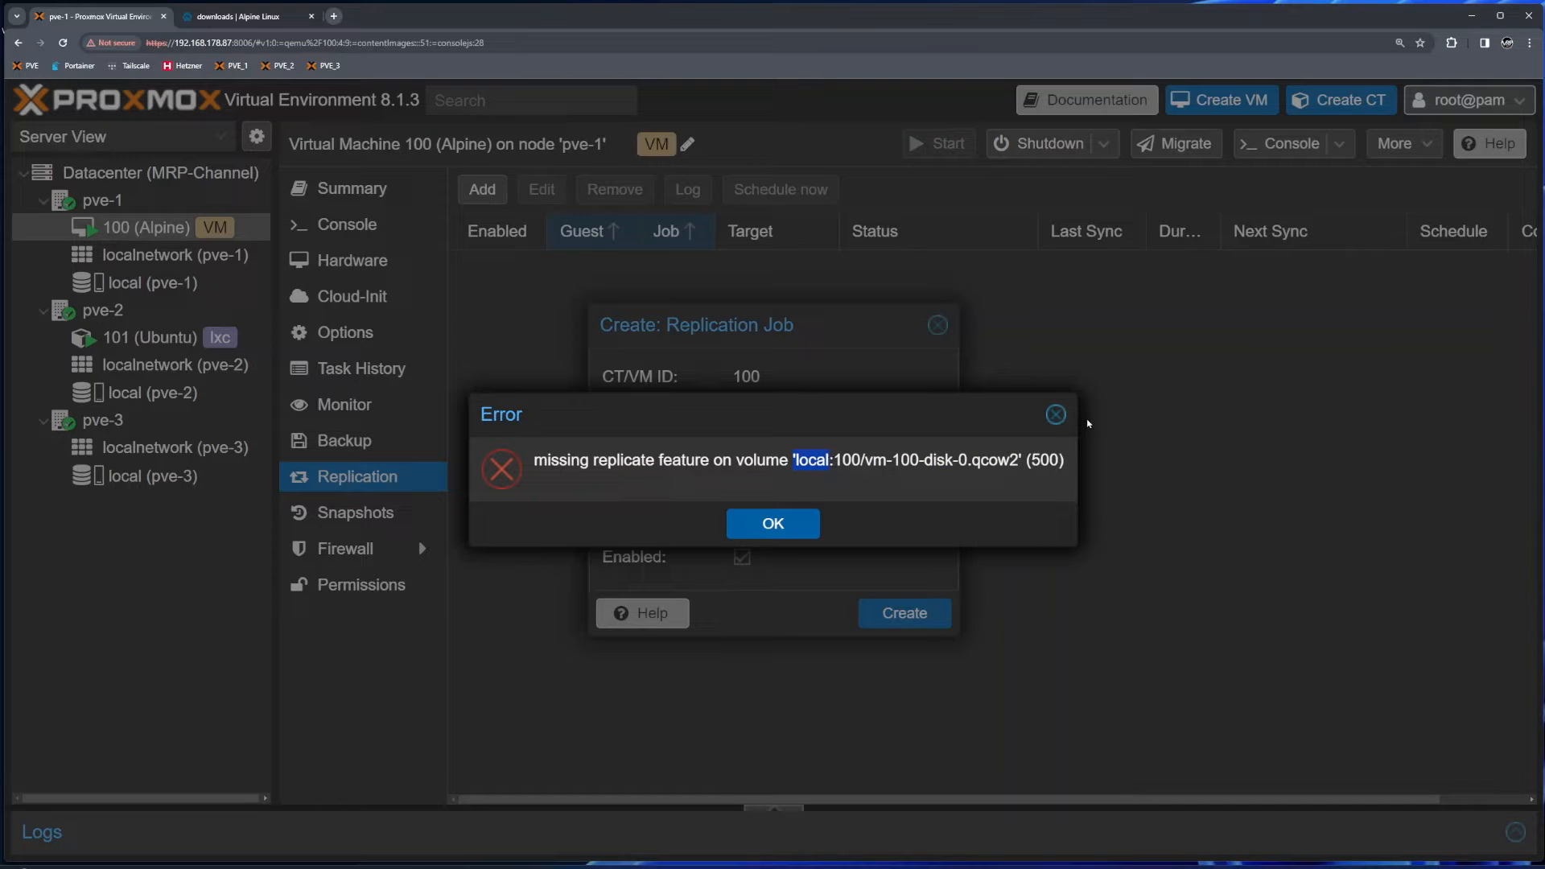
{"action": "left_click", "coordinate": [1055, 415]}
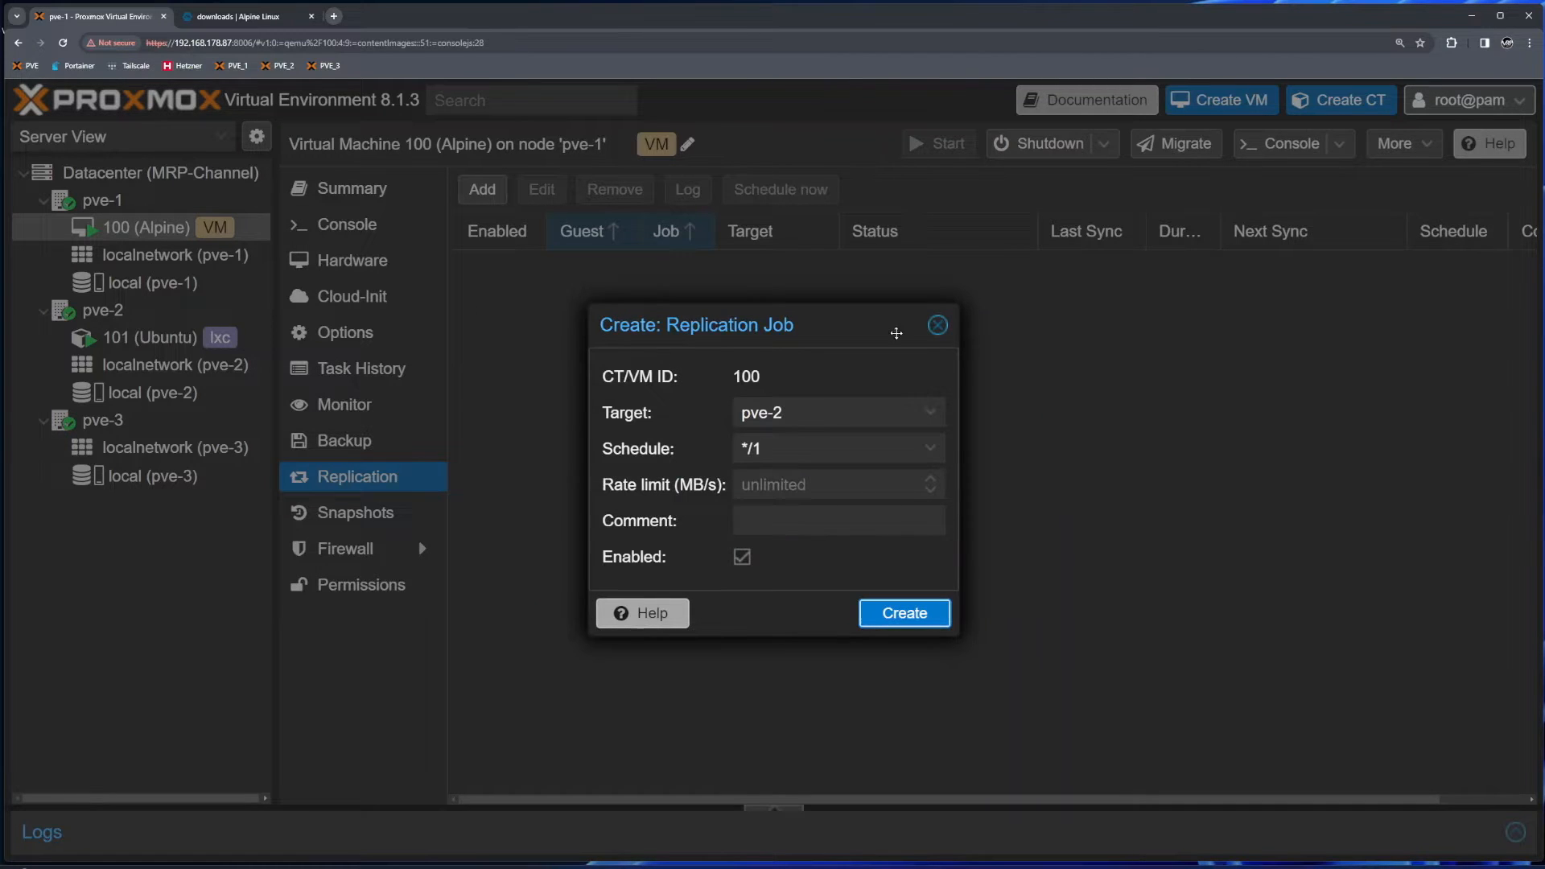
{"action": "left_click", "coordinate": [938, 324]}
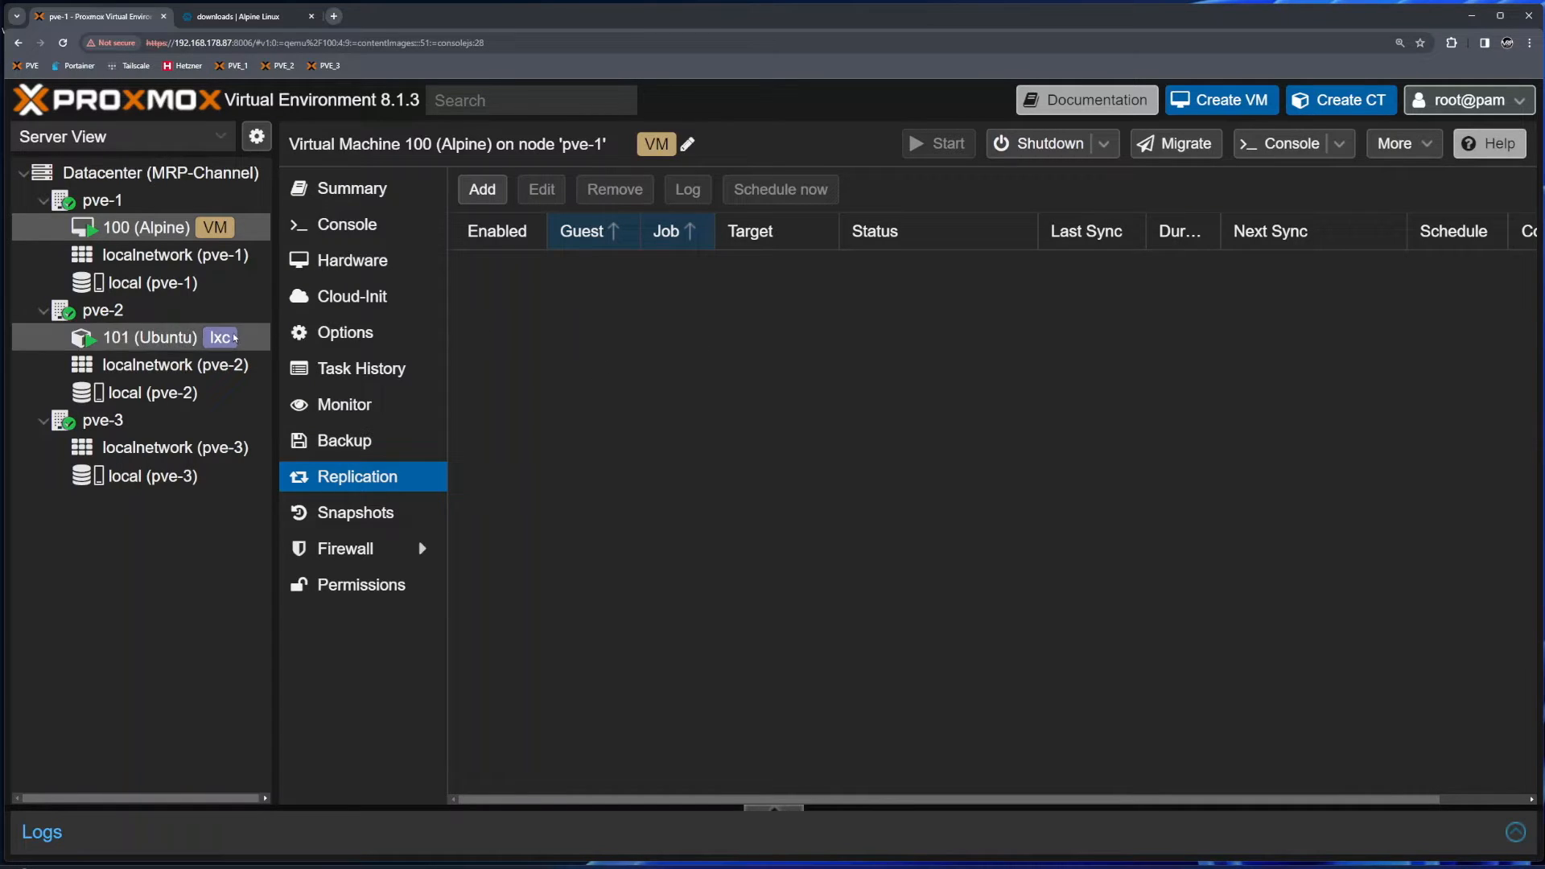
- Migrate container 101 (Ubuntu) from pve-2 to target node pve-3 in Restart Mode
{"action": "left_click", "coordinate": [125, 338]}
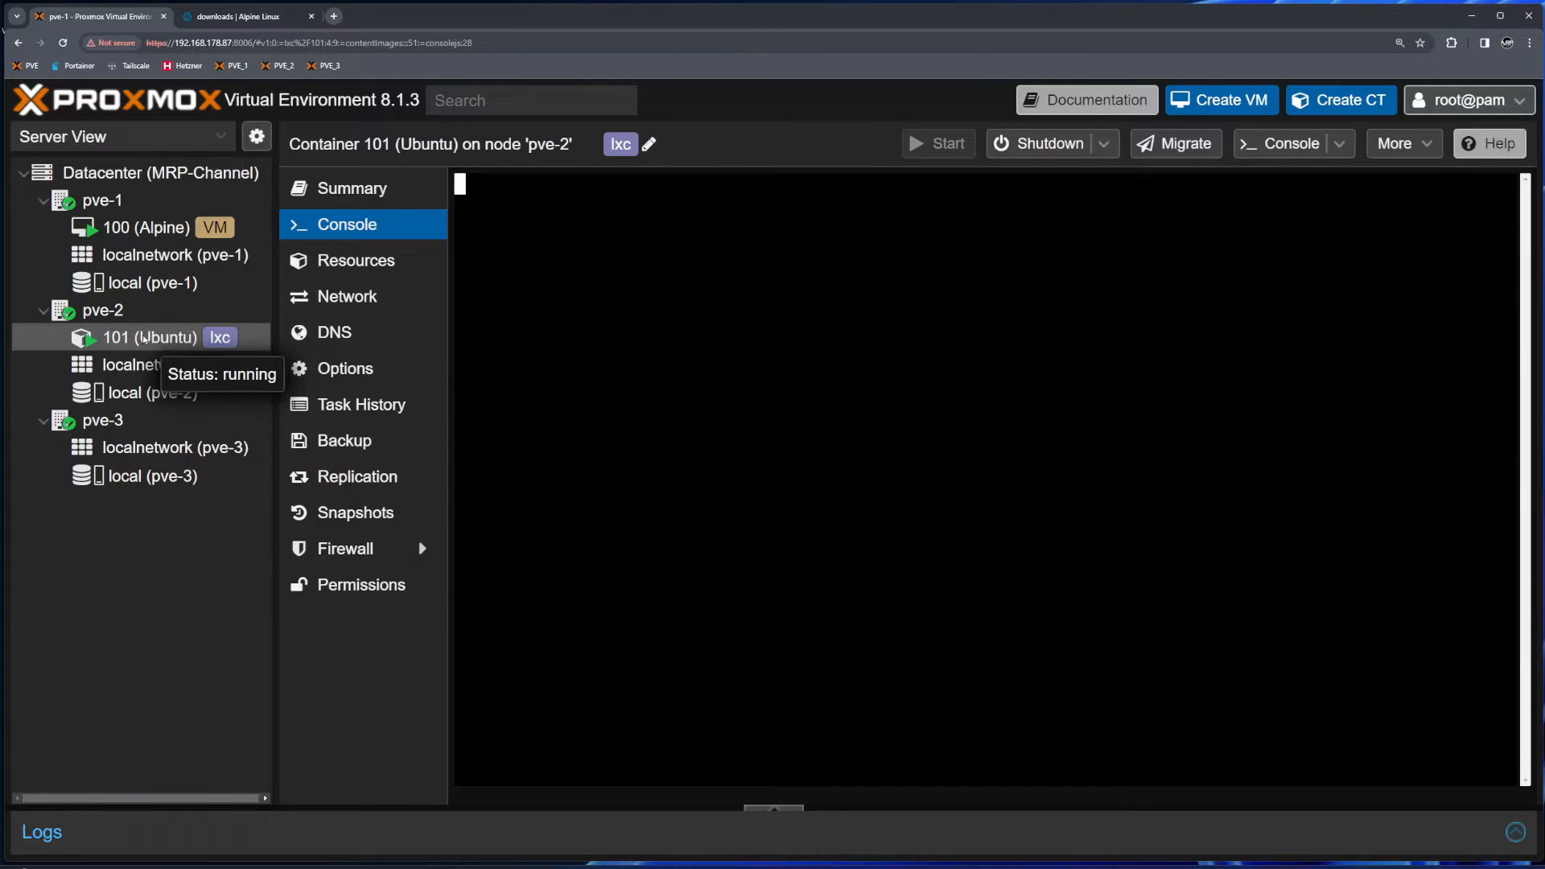
{"action": "right_click", "coordinate": [143, 338]}
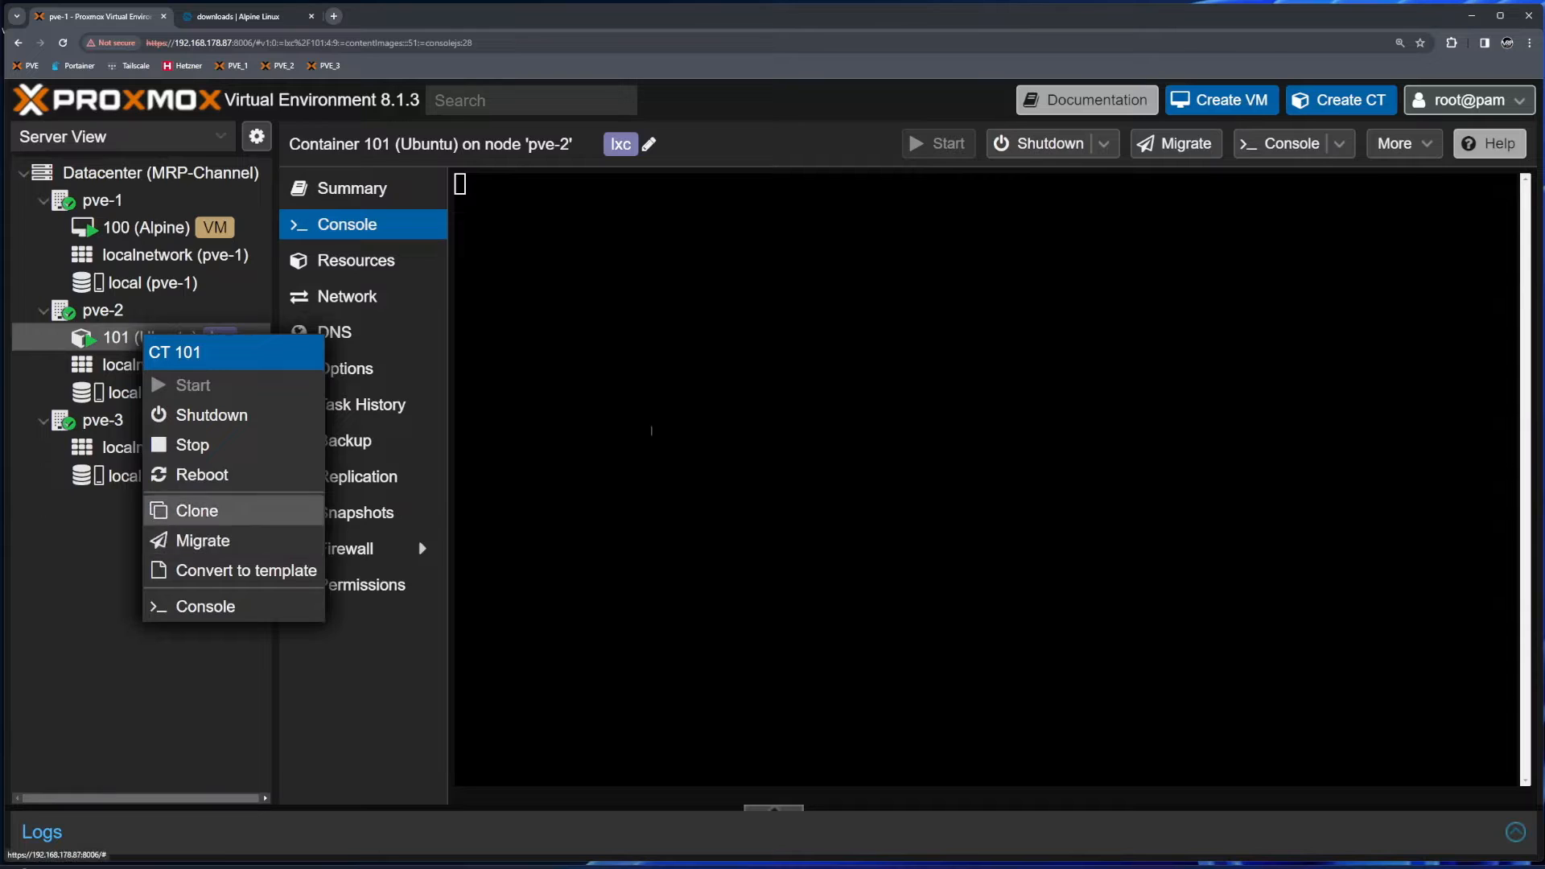
{"action": "left_click", "coordinate": [653, 430]}
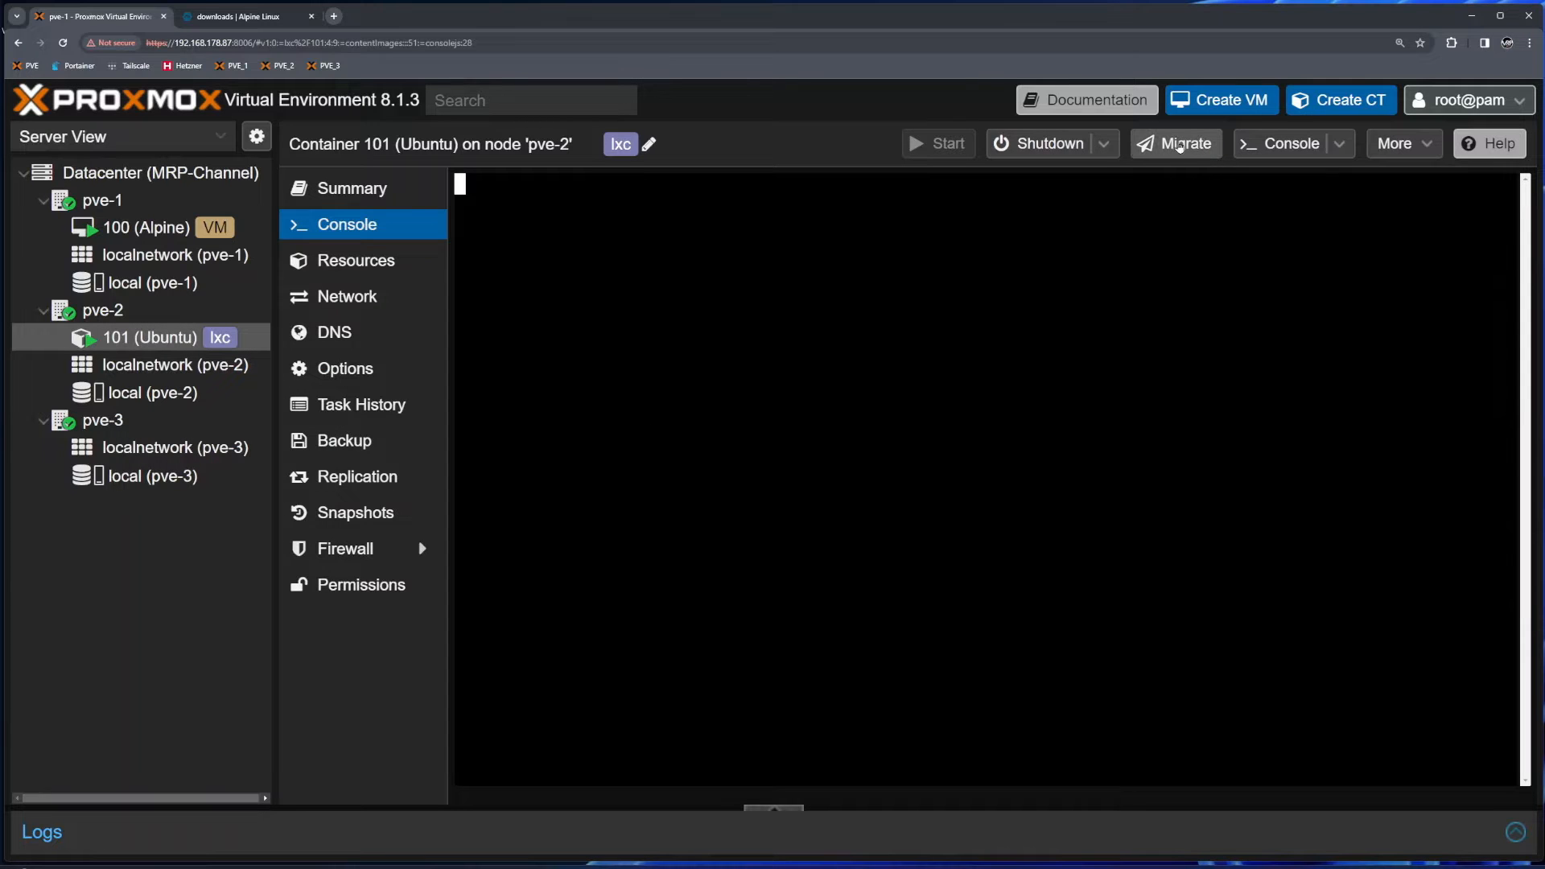
{"action": "left_click", "coordinate": [1181, 146]}
{"action": "left_click_drag", "start_coordinate": [553, 411], "coordinate": [700, 433]}
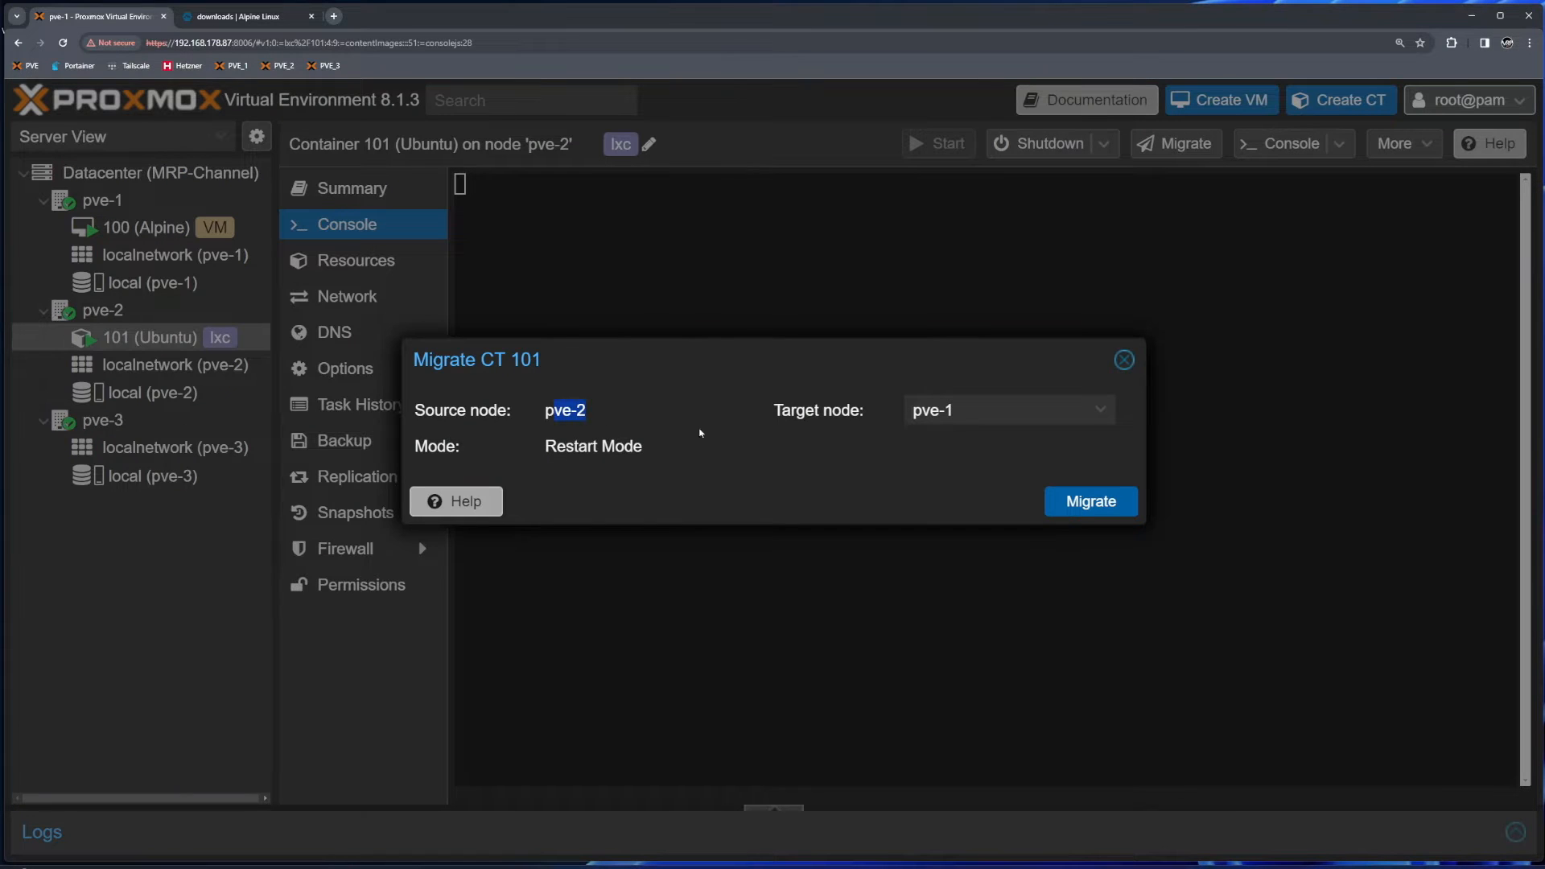
{"action": "left_click", "coordinate": [955, 408]}
{"action": "left_click", "coordinate": [1038, 512]}
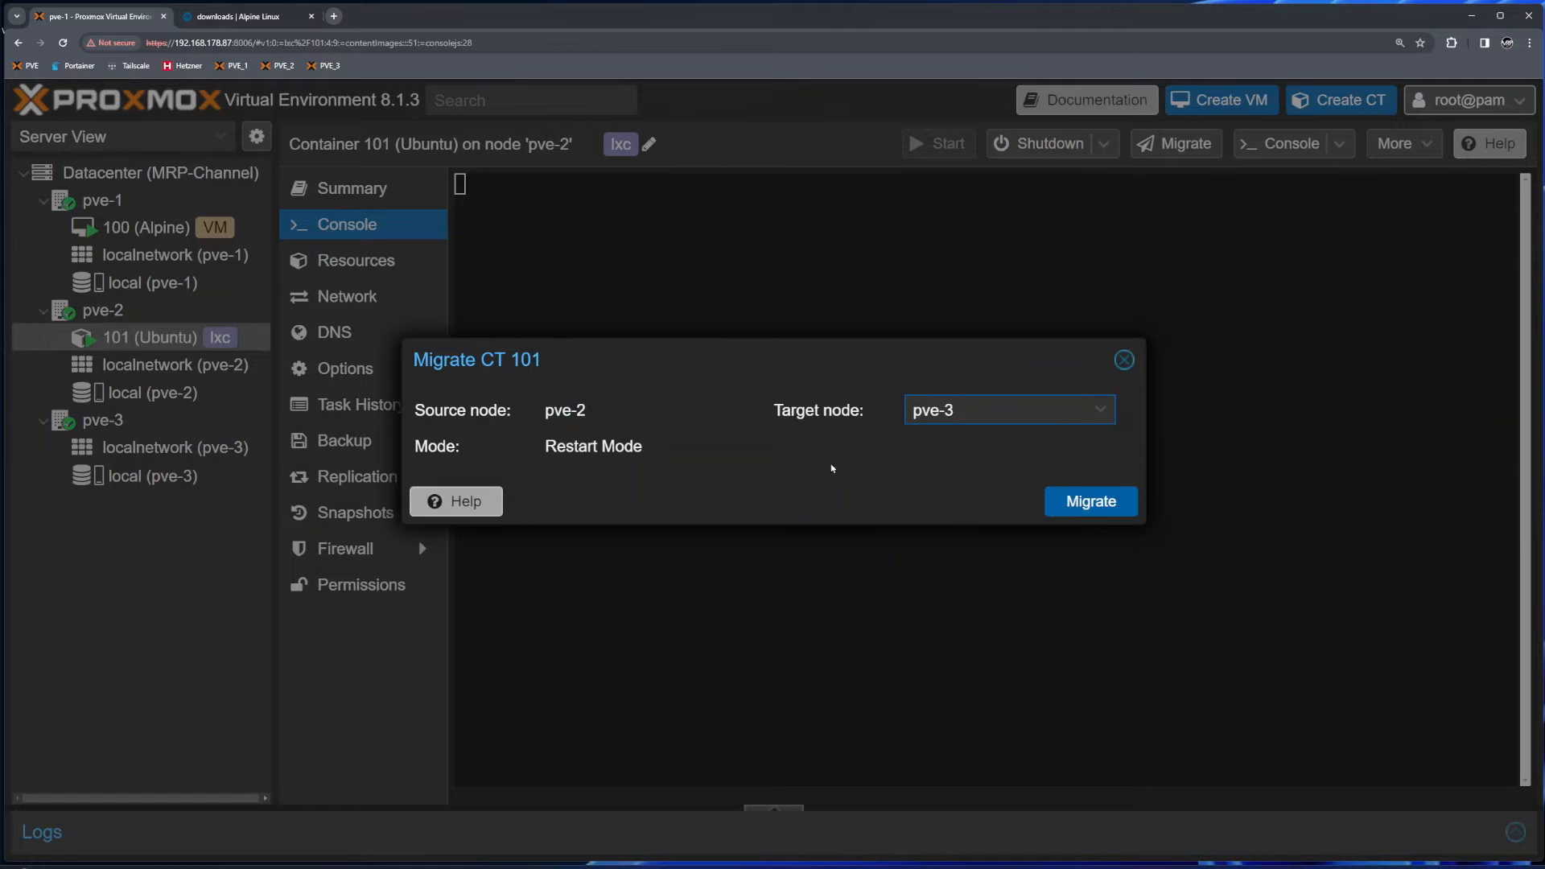
{"action": "left_click_drag", "start_coordinate": [545, 447], "coordinate": [639, 453]}
{"action": "left_click", "coordinate": [662, 474]}
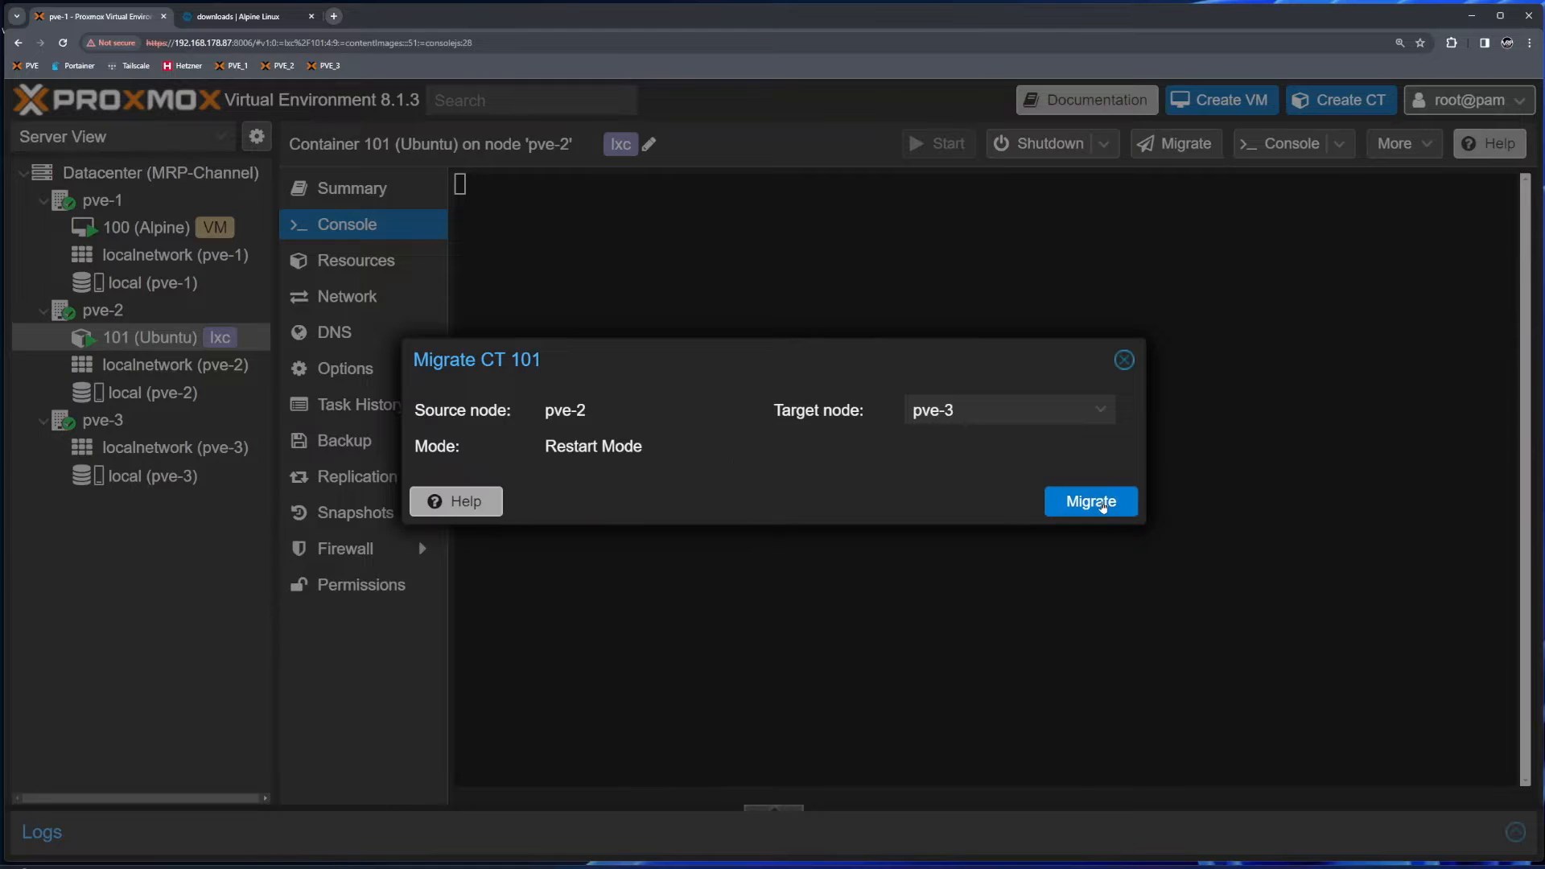
{"action": "left_click", "coordinate": [1095, 503]}
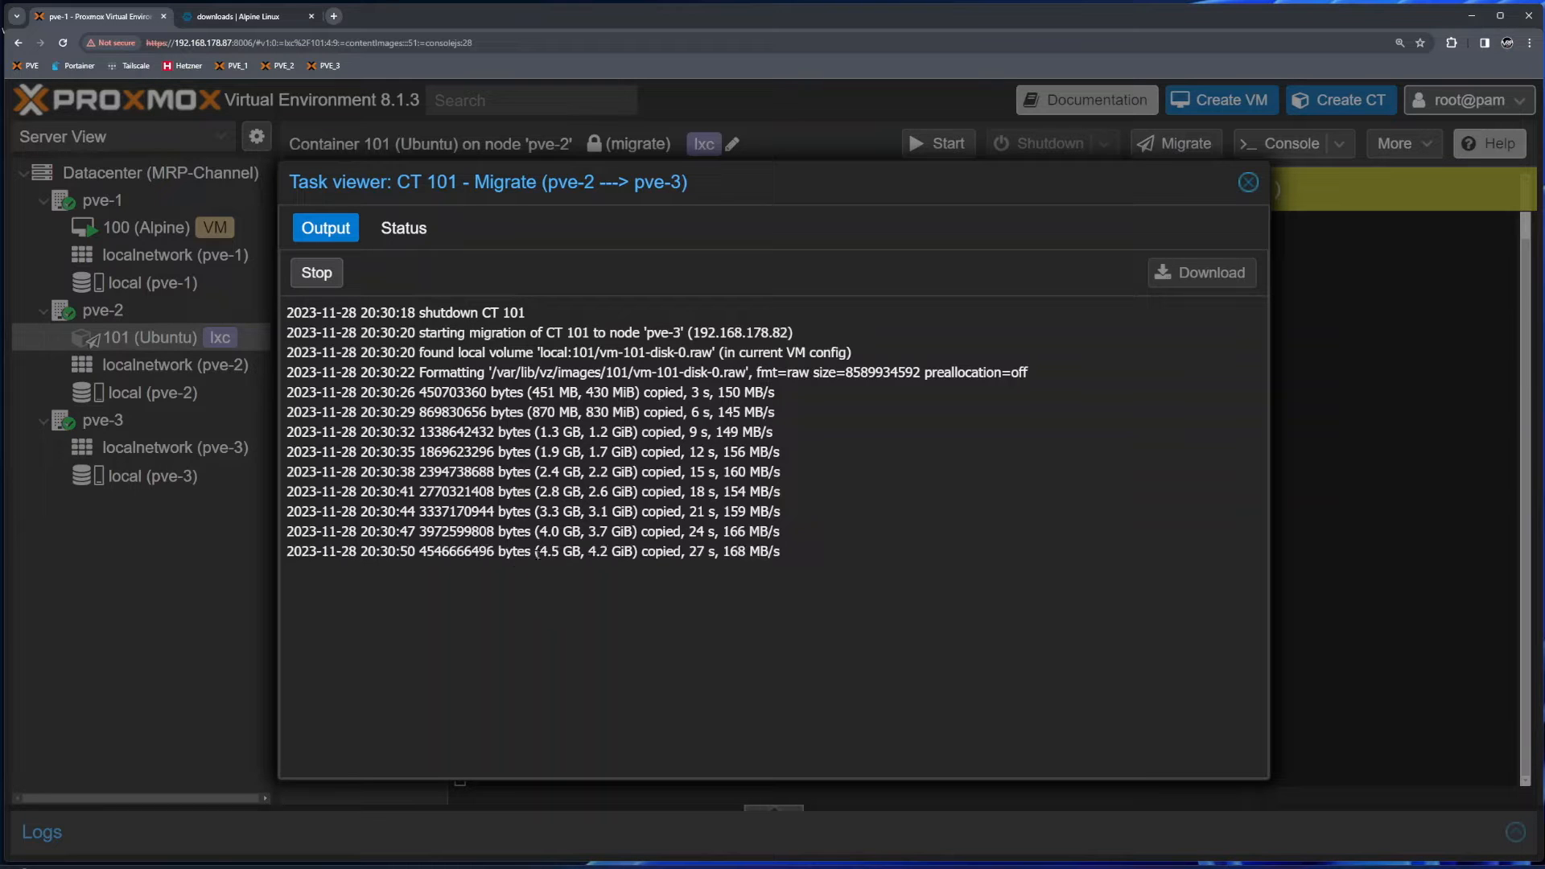
- Review the copied sizes and transfer speeds in the CT 101 migration task output, and close the task viewer
{"action": "left_click_drag", "start_coordinate": [538, 553], "coordinate": [608, 590]}
{"action": "left_click", "coordinate": [609, 590]}
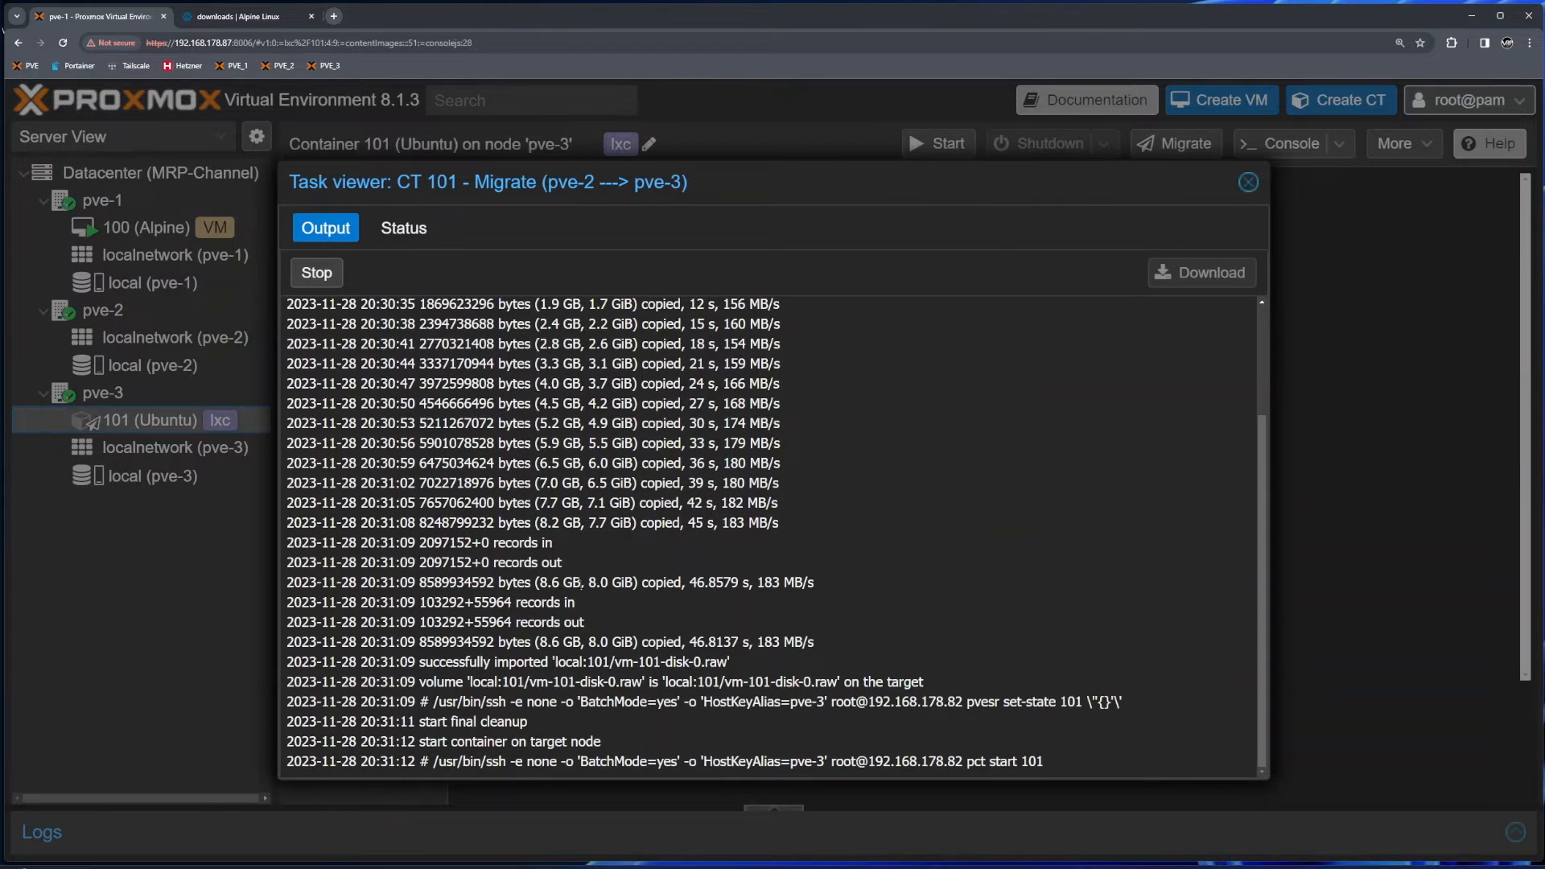
{"action": "left_click_drag", "start_coordinate": [633, 583], "coordinate": [541, 583]}
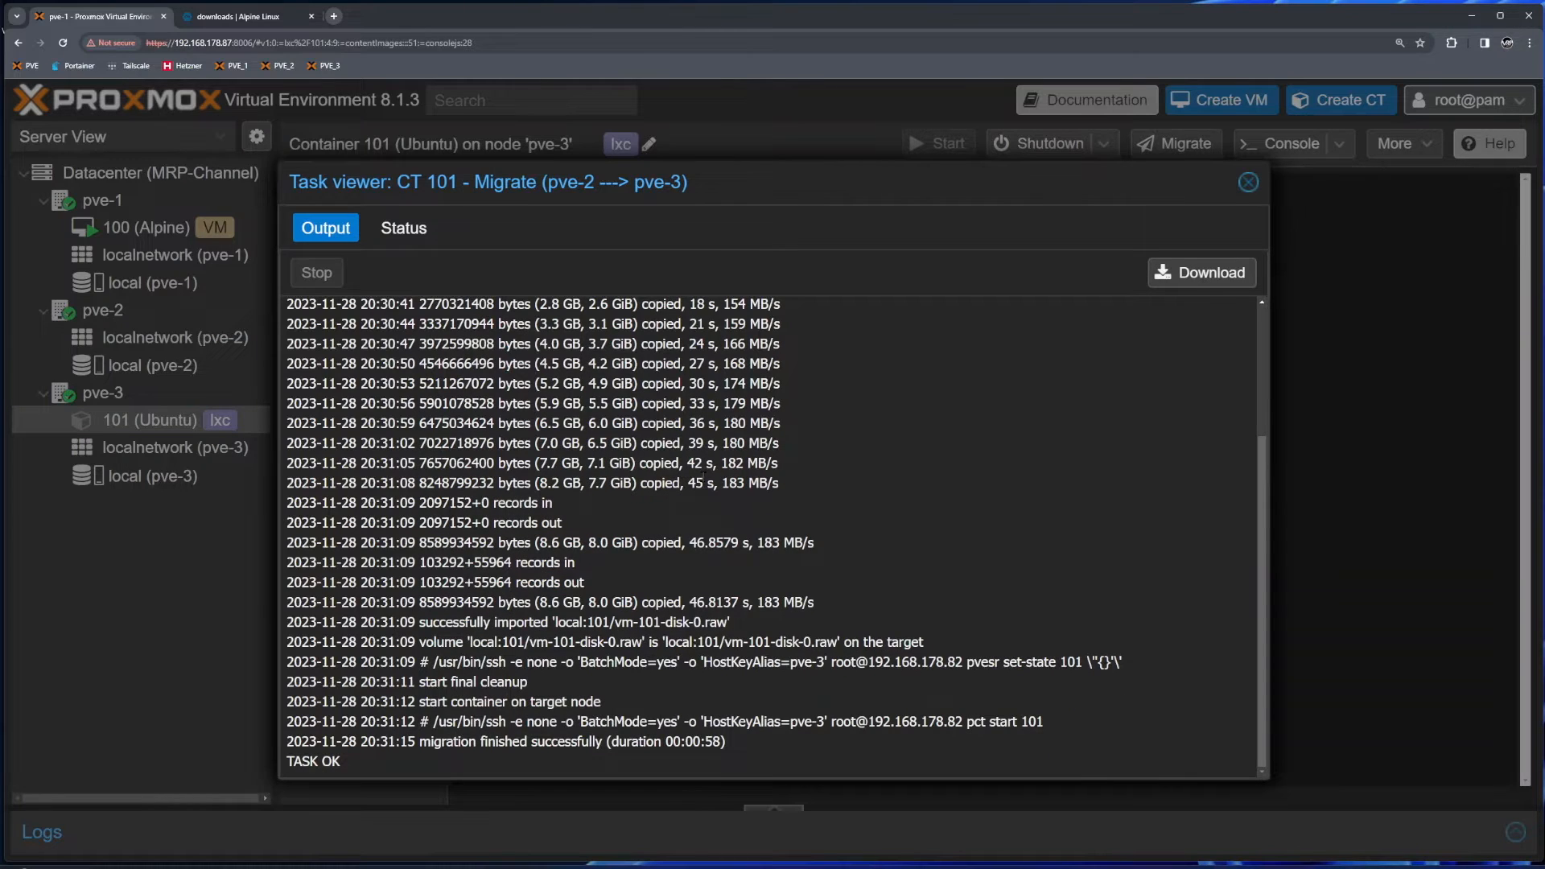
{"action": "left_click_drag", "start_coordinate": [721, 483], "coordinate": [688, 482]}
{"action": "left_click_drag", "start_coordinate": [697, 603], "coordinate": [732, 603]}
{"action": "left_click", "coordinate": [1248, 182]}
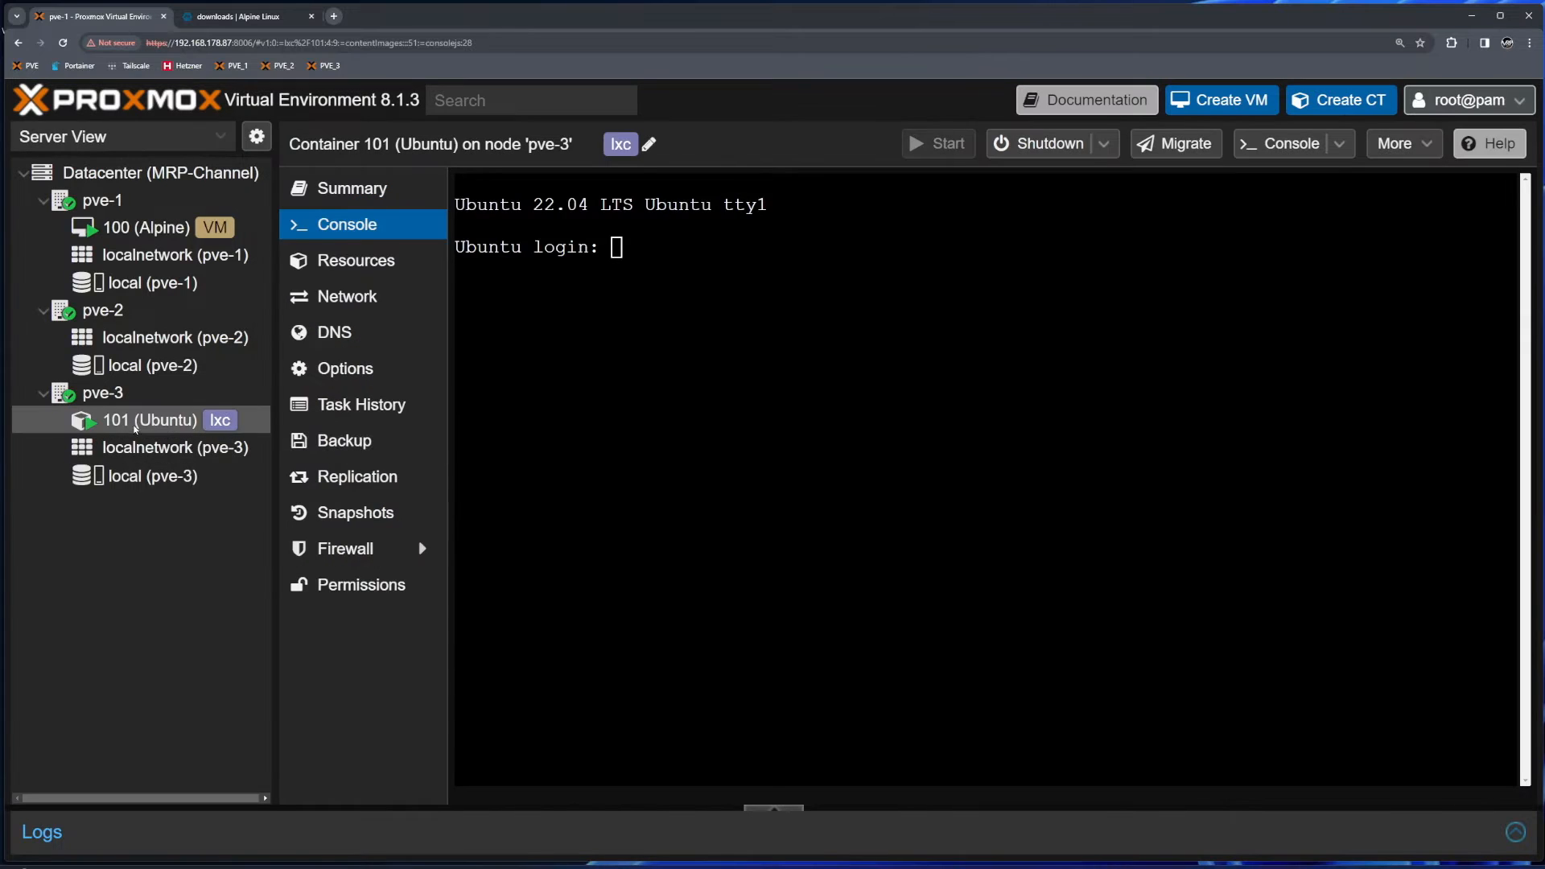
- Compare the CT volumes in the local storage of pve-3, pve-2 and pve-1
{"action": "left_click", "coordinate": [153, 475]}
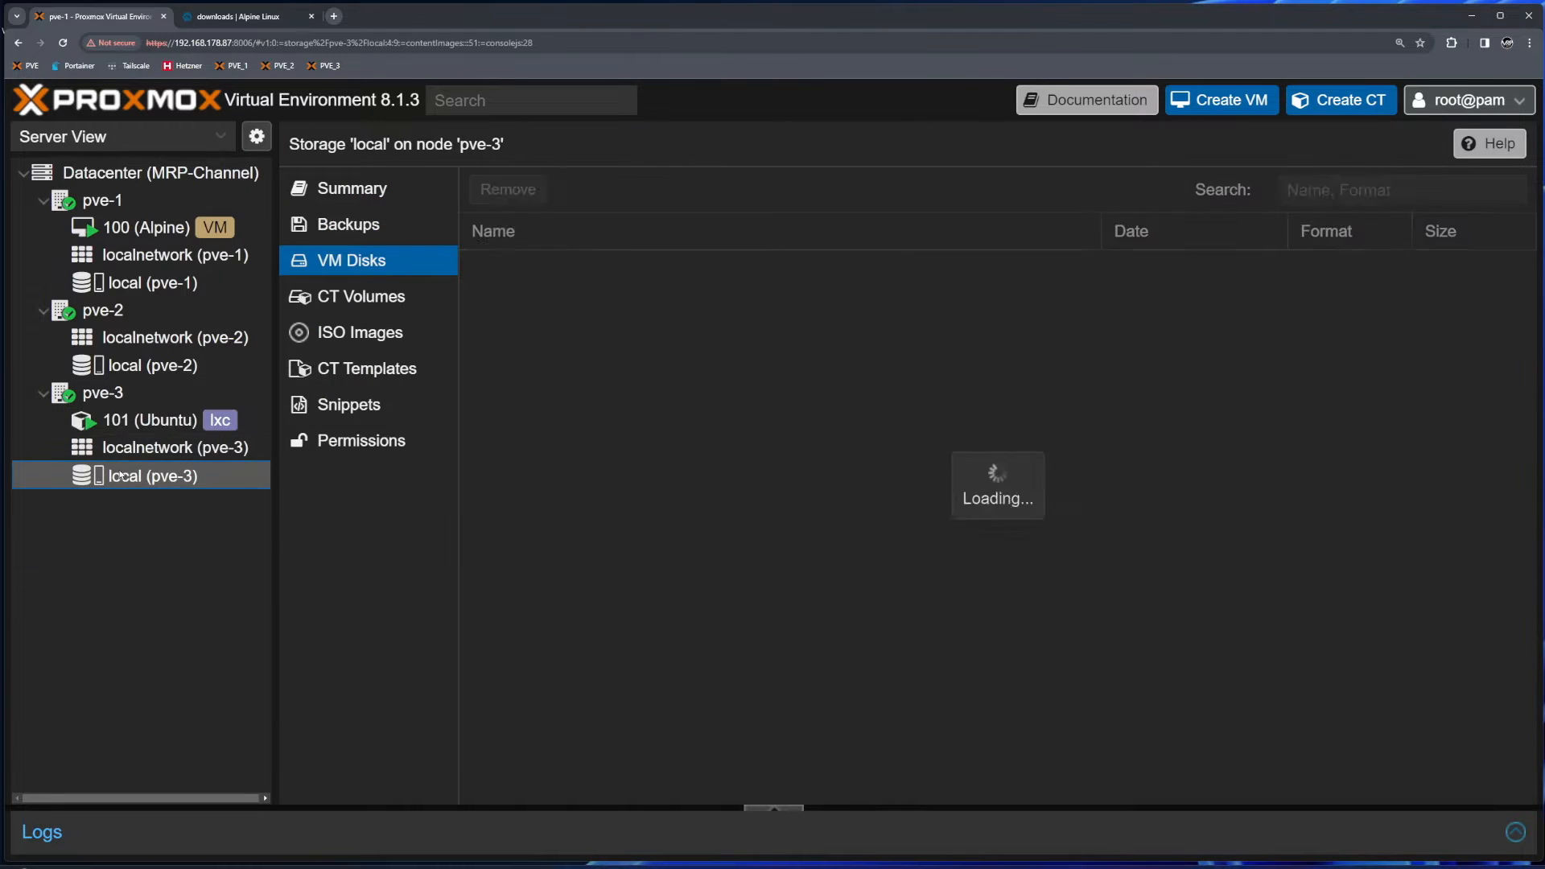
{"action": "left_click", "coordinate": [363, 298]}
{"action": "left_click", "coordinate": [700, 266]}
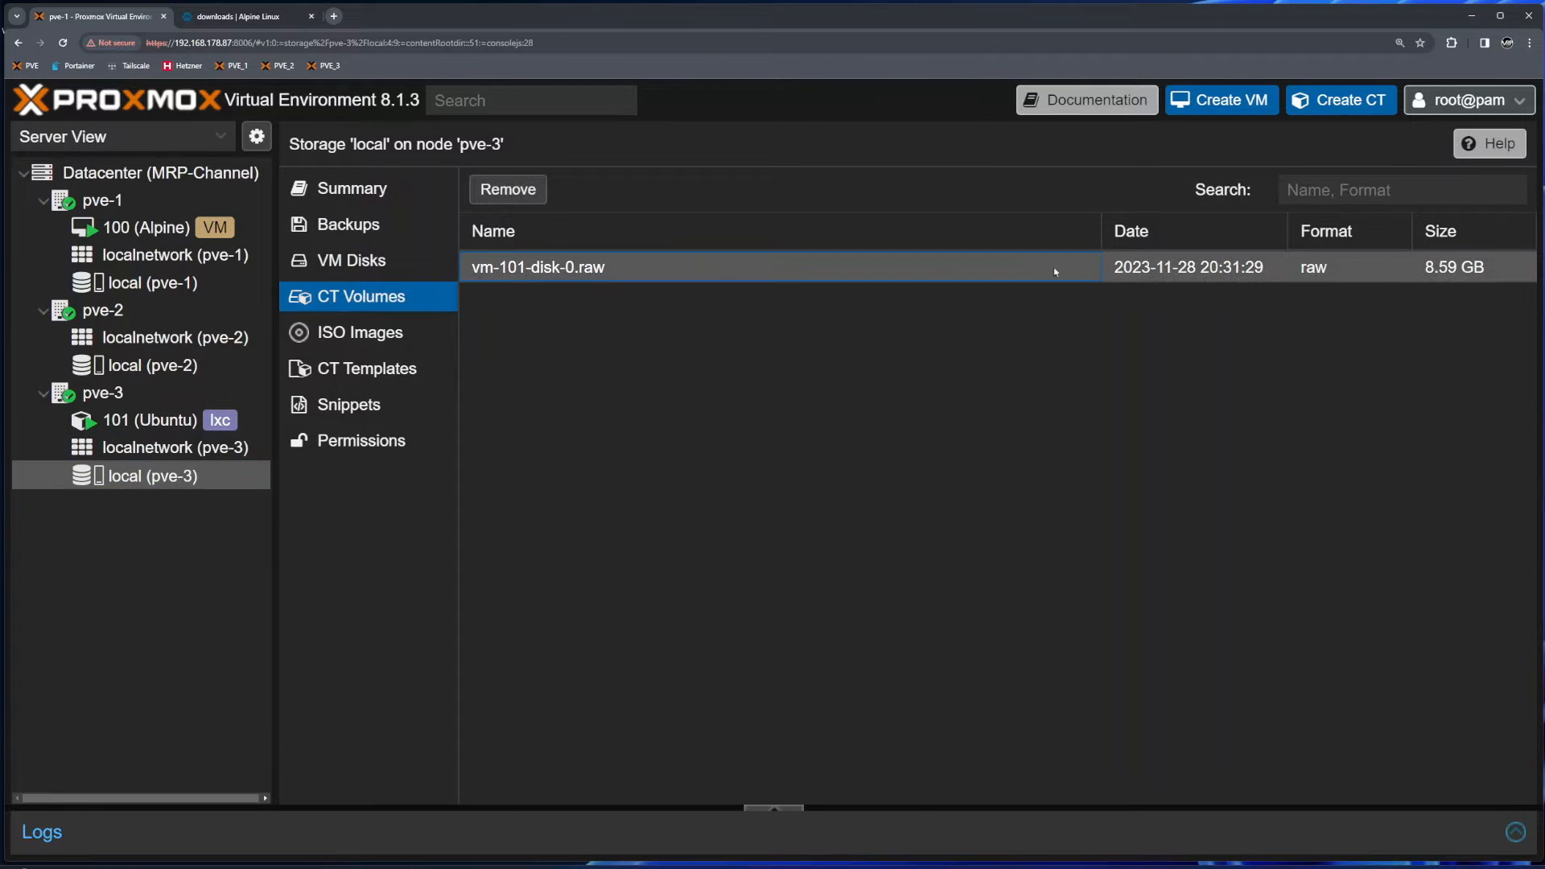
{"action": "left_click", "coordinate": [149, 366]}
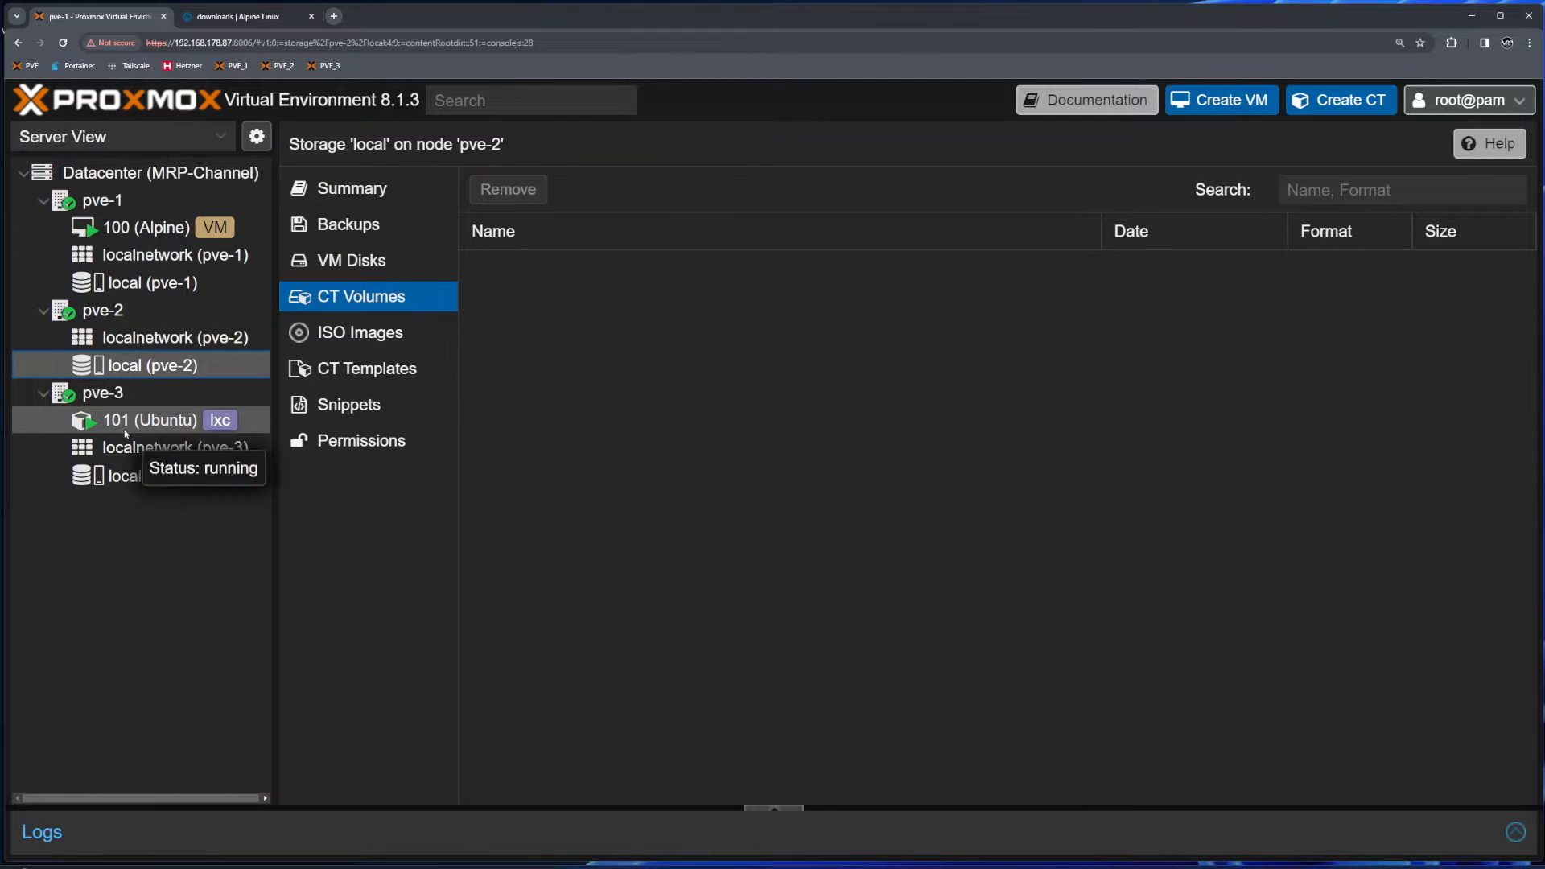
{"action": "left_click", "coordinate": [156, 284]}
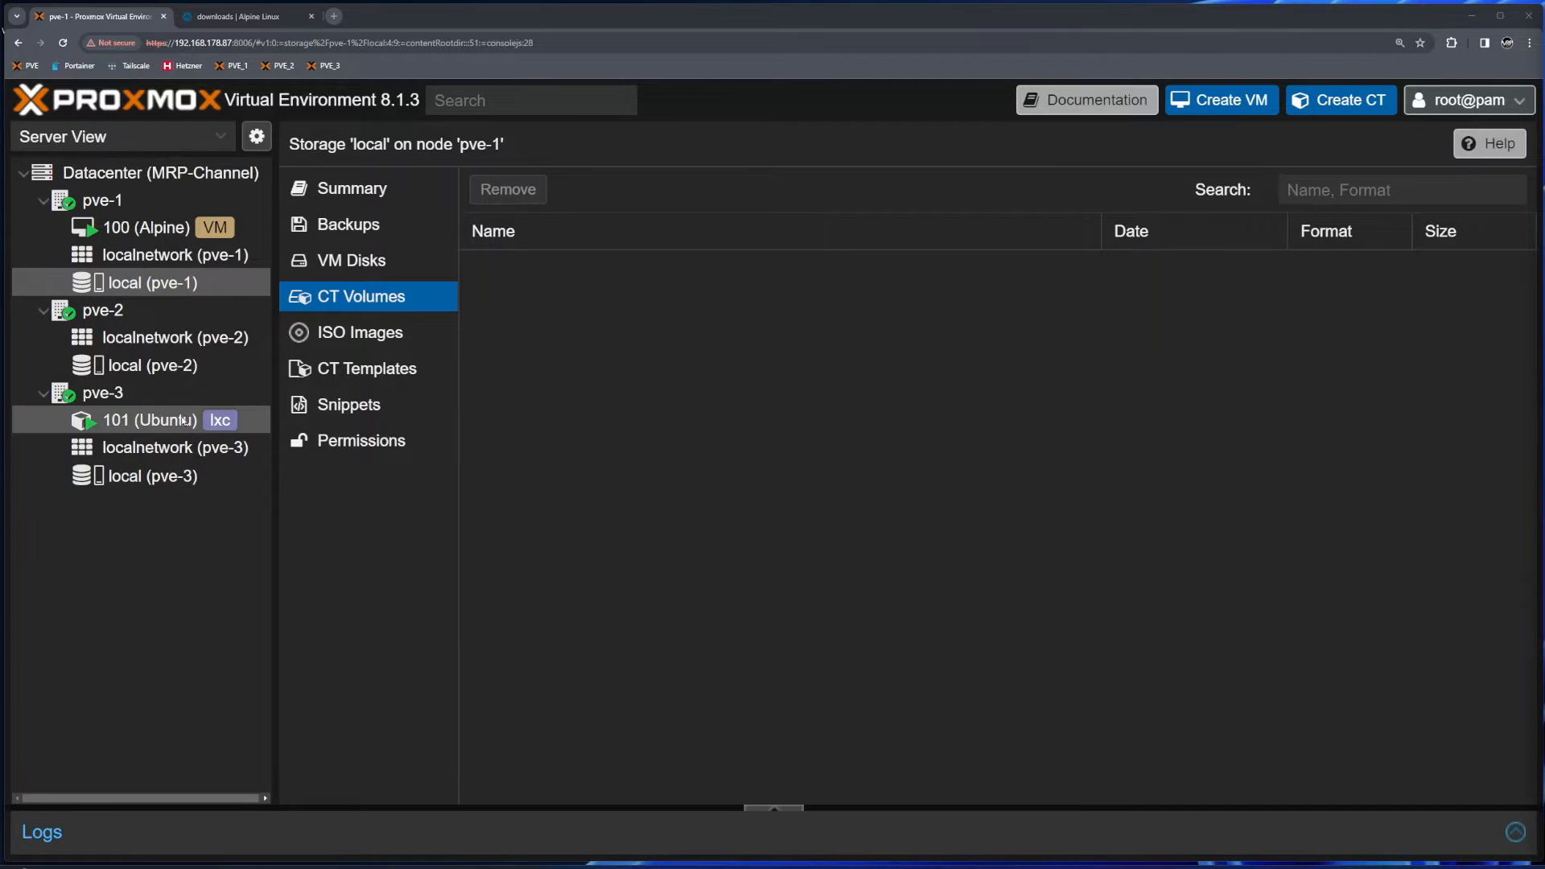
- Inspect the physical disks of node pve-1, including /dev/sdb
{"action": "left_click", "coordinate": [95, 201]}
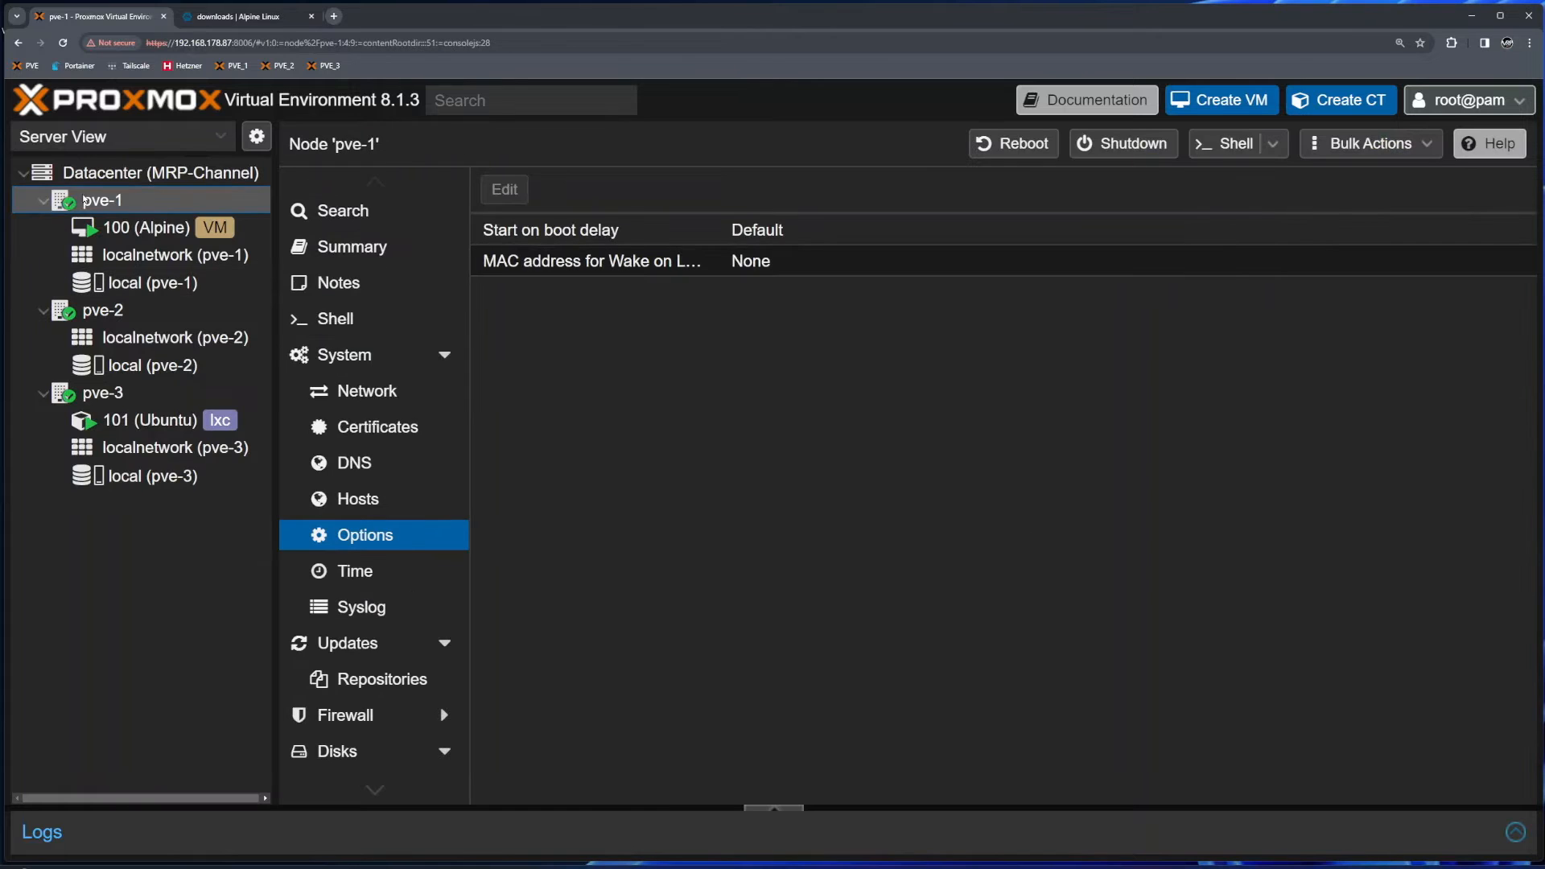
{"action": "scroll", "coordinate": [345, 502], "scroll_direction": "down", "scroll_amount": 3}
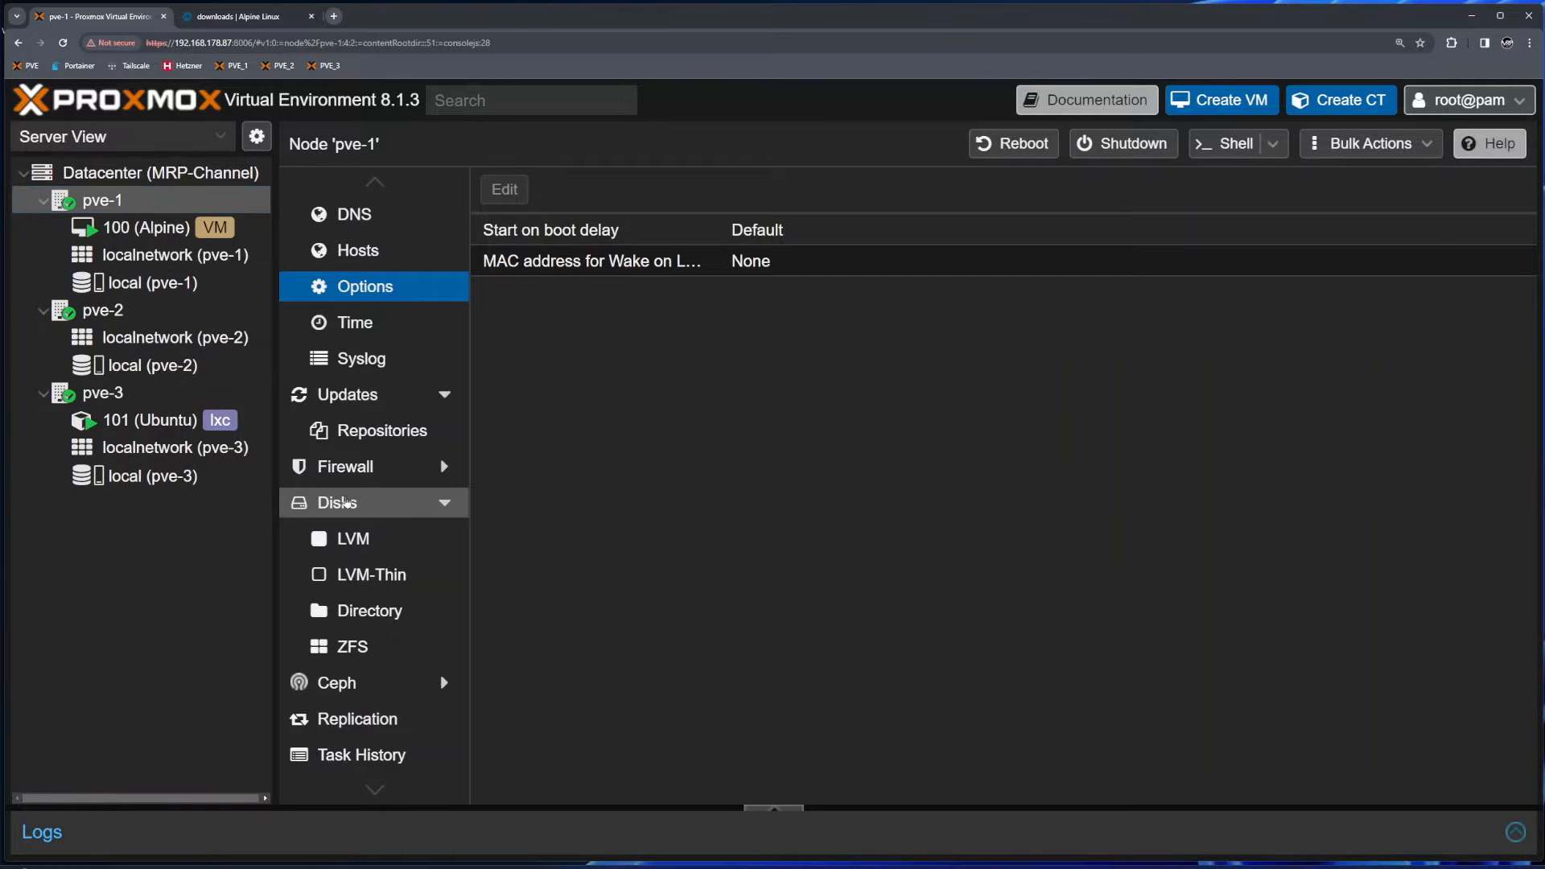
{"action": "left_click", "coordinate": [346, 502]}
{"action": "left_click", "coordinate": [993, 391]}
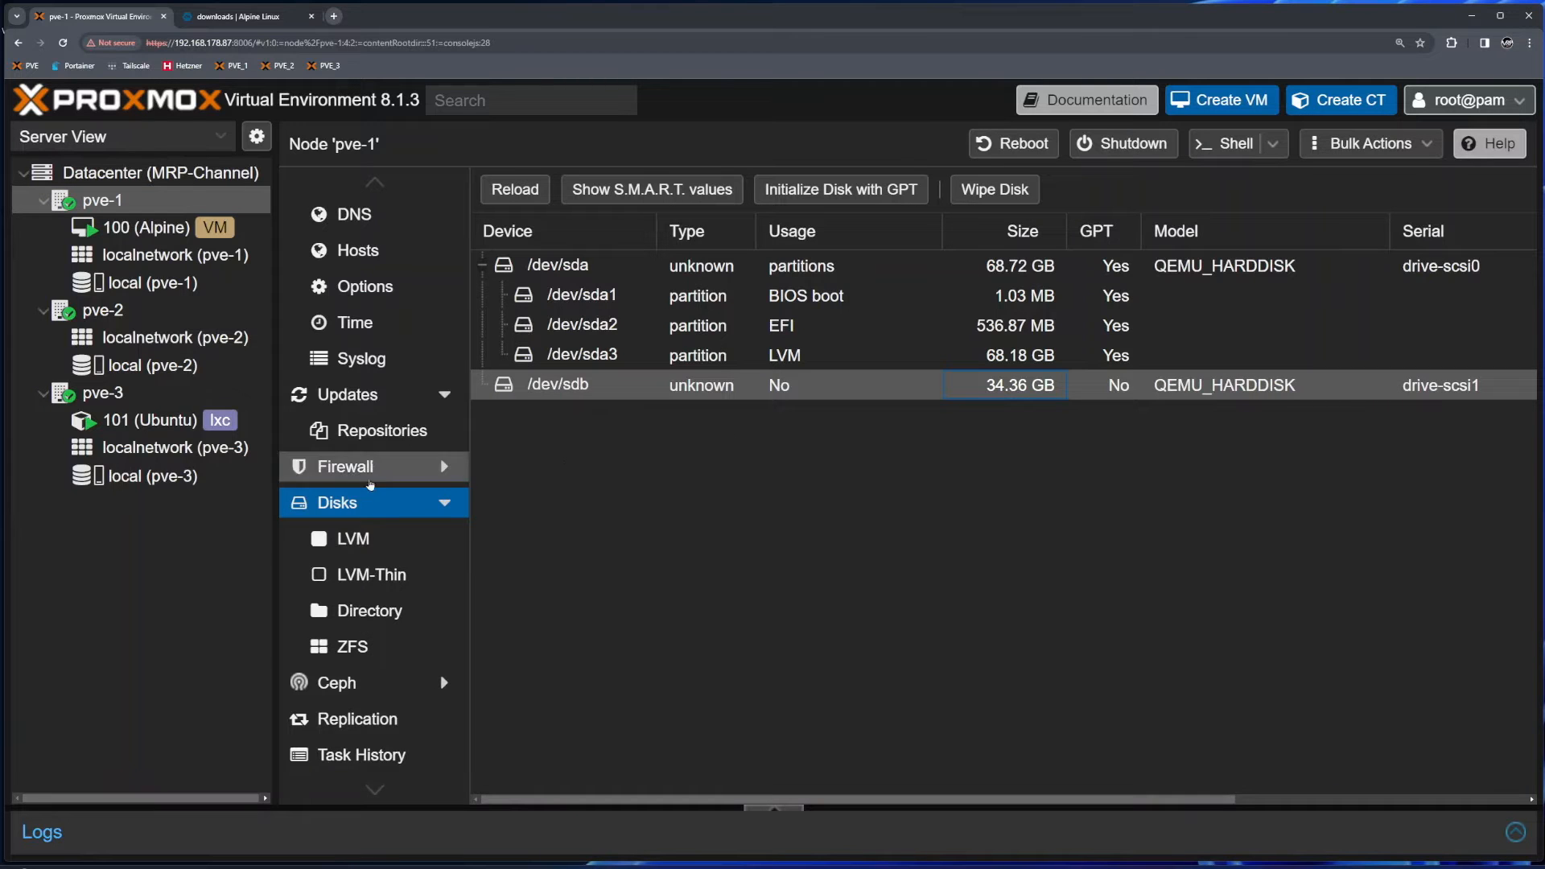
- Create a ZFS pool named zfs on pve-1 from /dev/sdb, with RAID level Single Disk, compression on and Add Storage enabled
{"action": "left_click", "coordinate": [354, 649]}
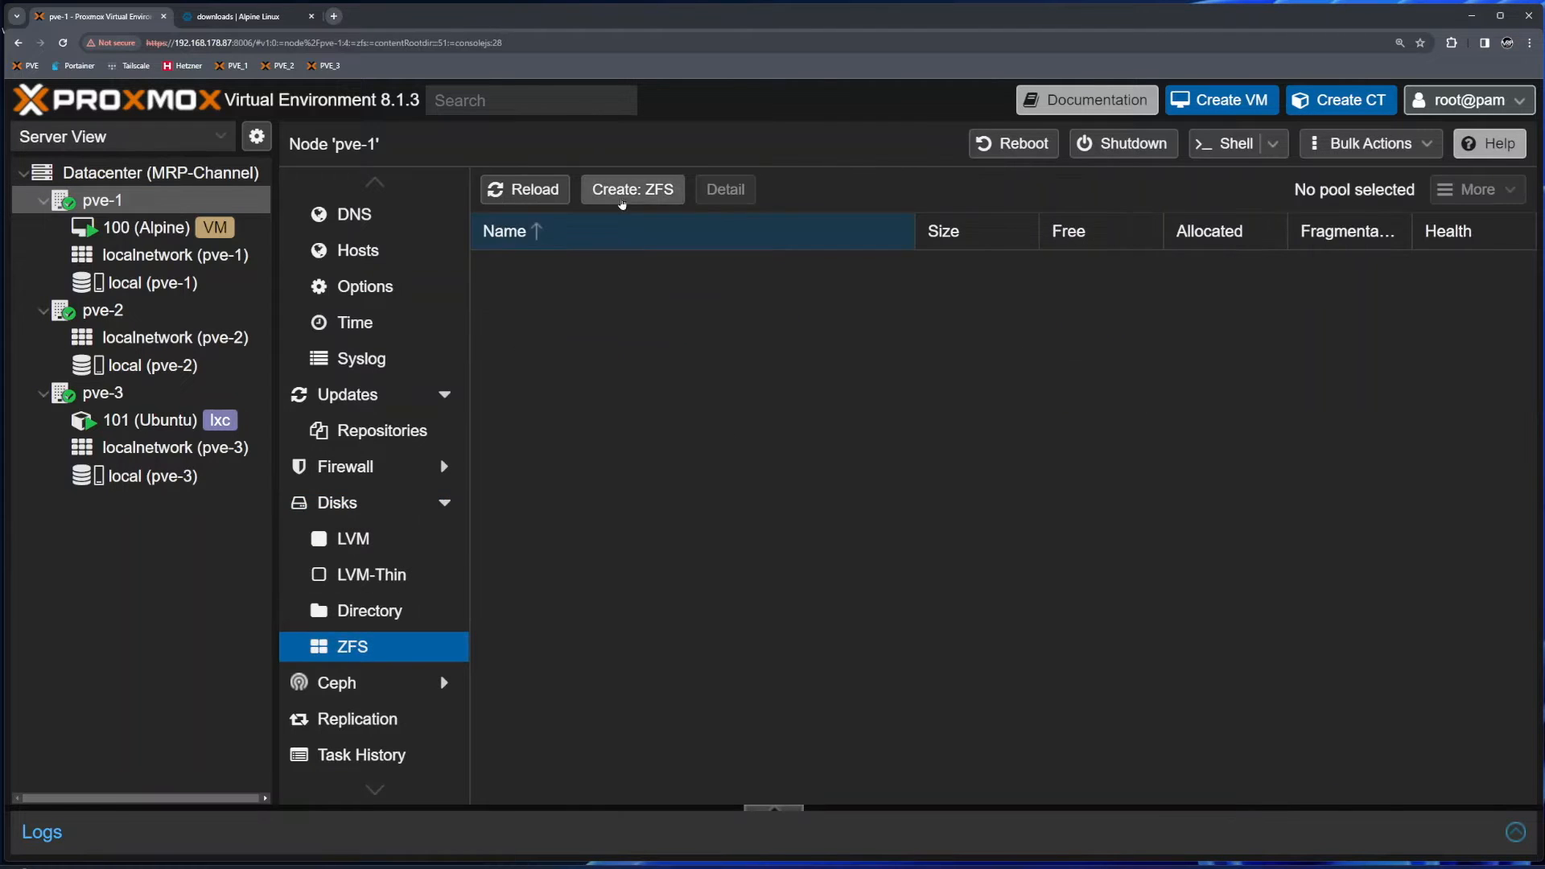
{"action": "left_click", "coordinate": [630, 191]}
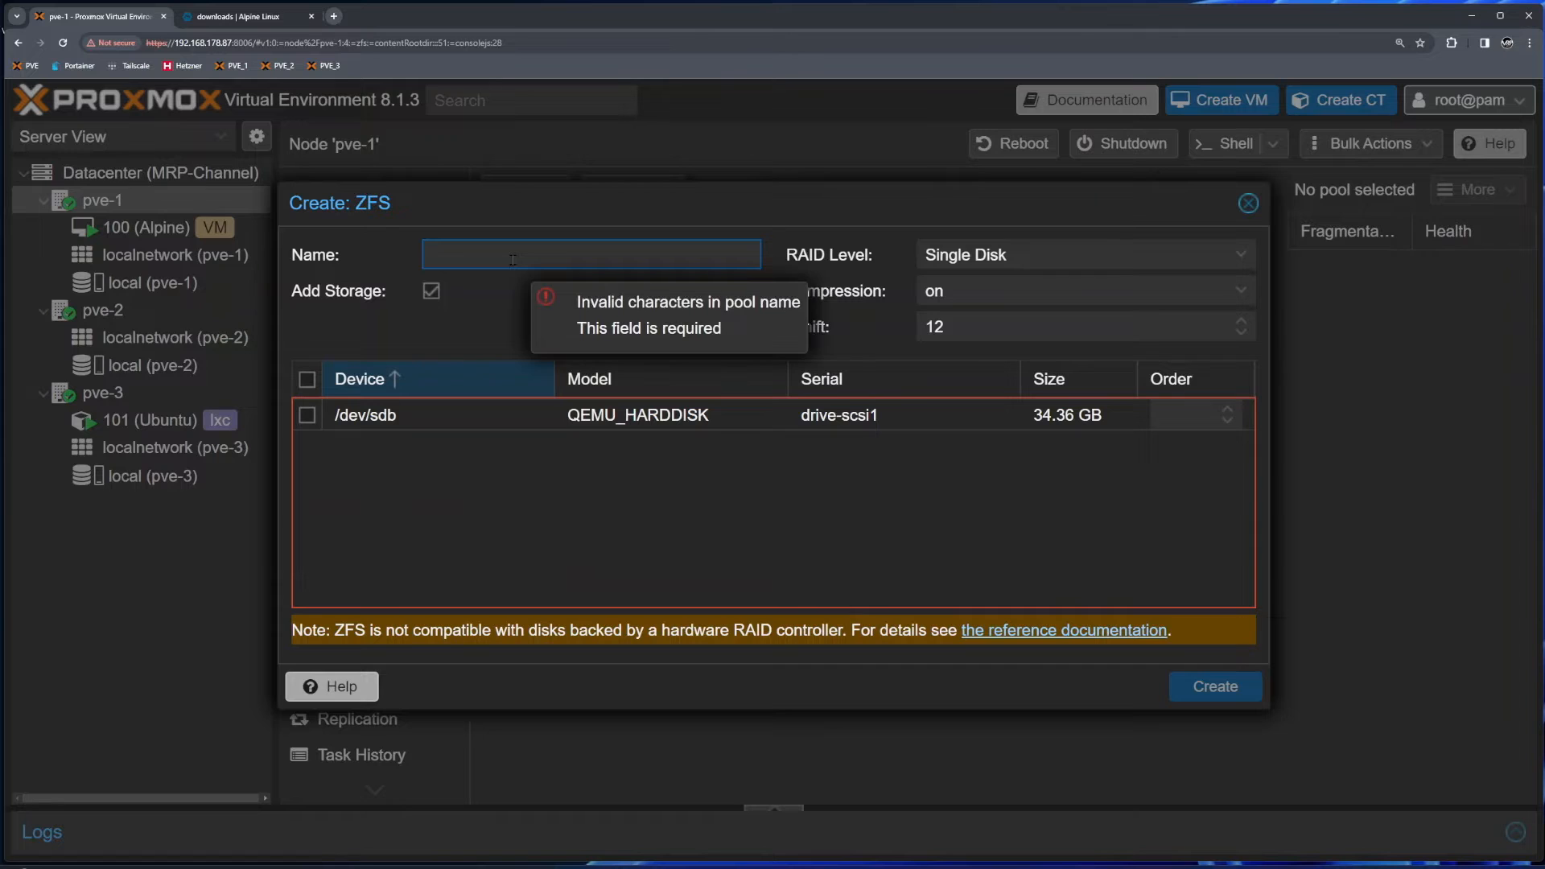
{"action": "type", "text": "zfs"}
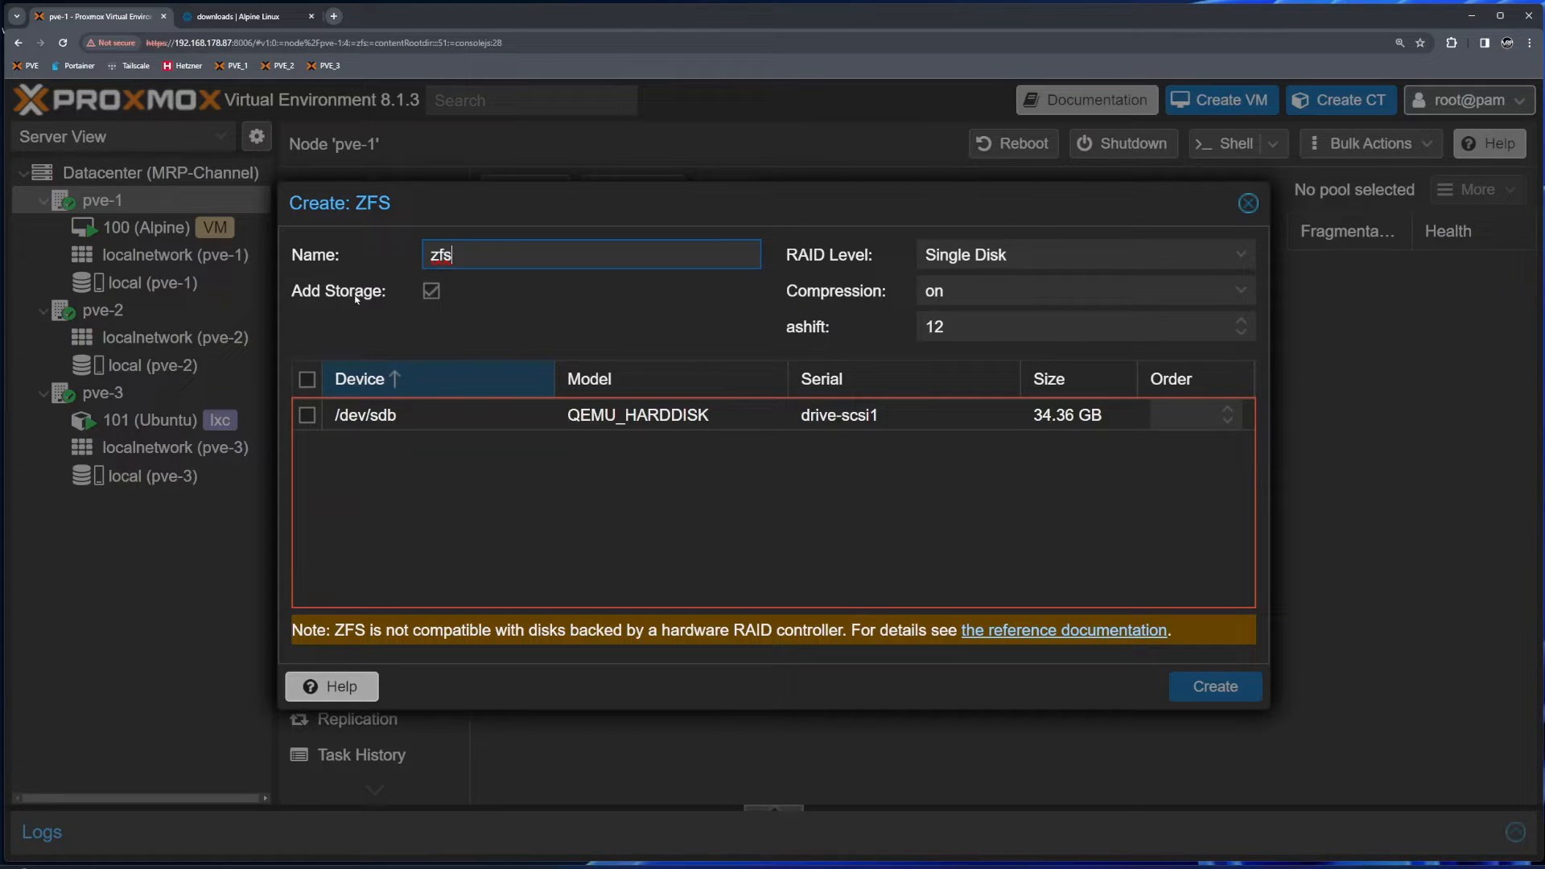
{"action": "left_click", "coordinate": [307, 415]}
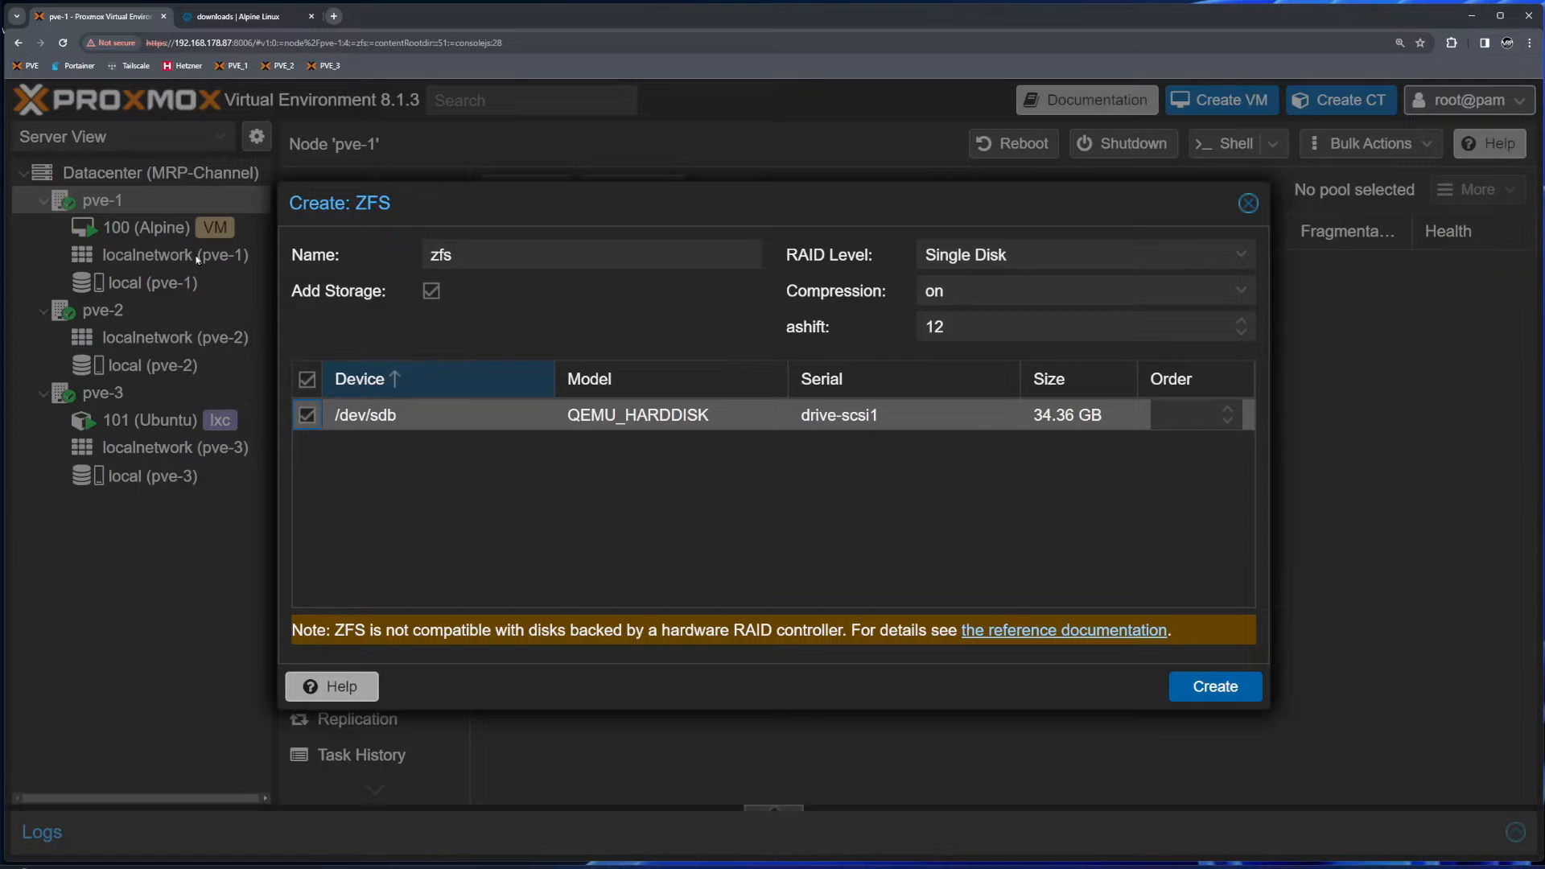
{"action": "double_click", "coordinate": [995, 255]}
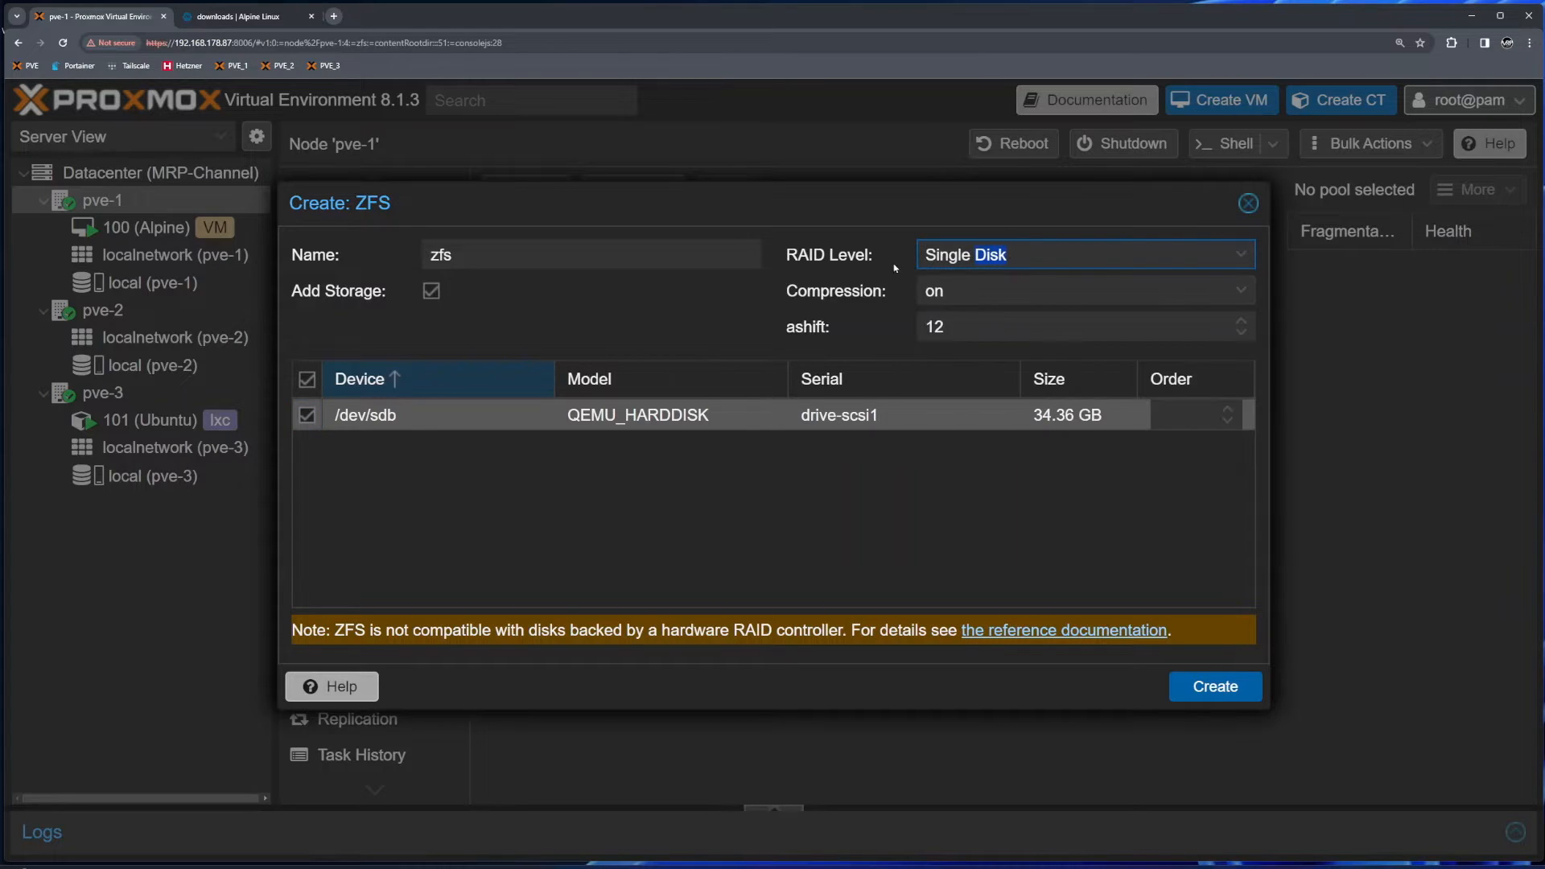
{"action": "left_click", "coordinate": [915, 297]}
{"action": "left_click", "coordinate": [962, 411]}
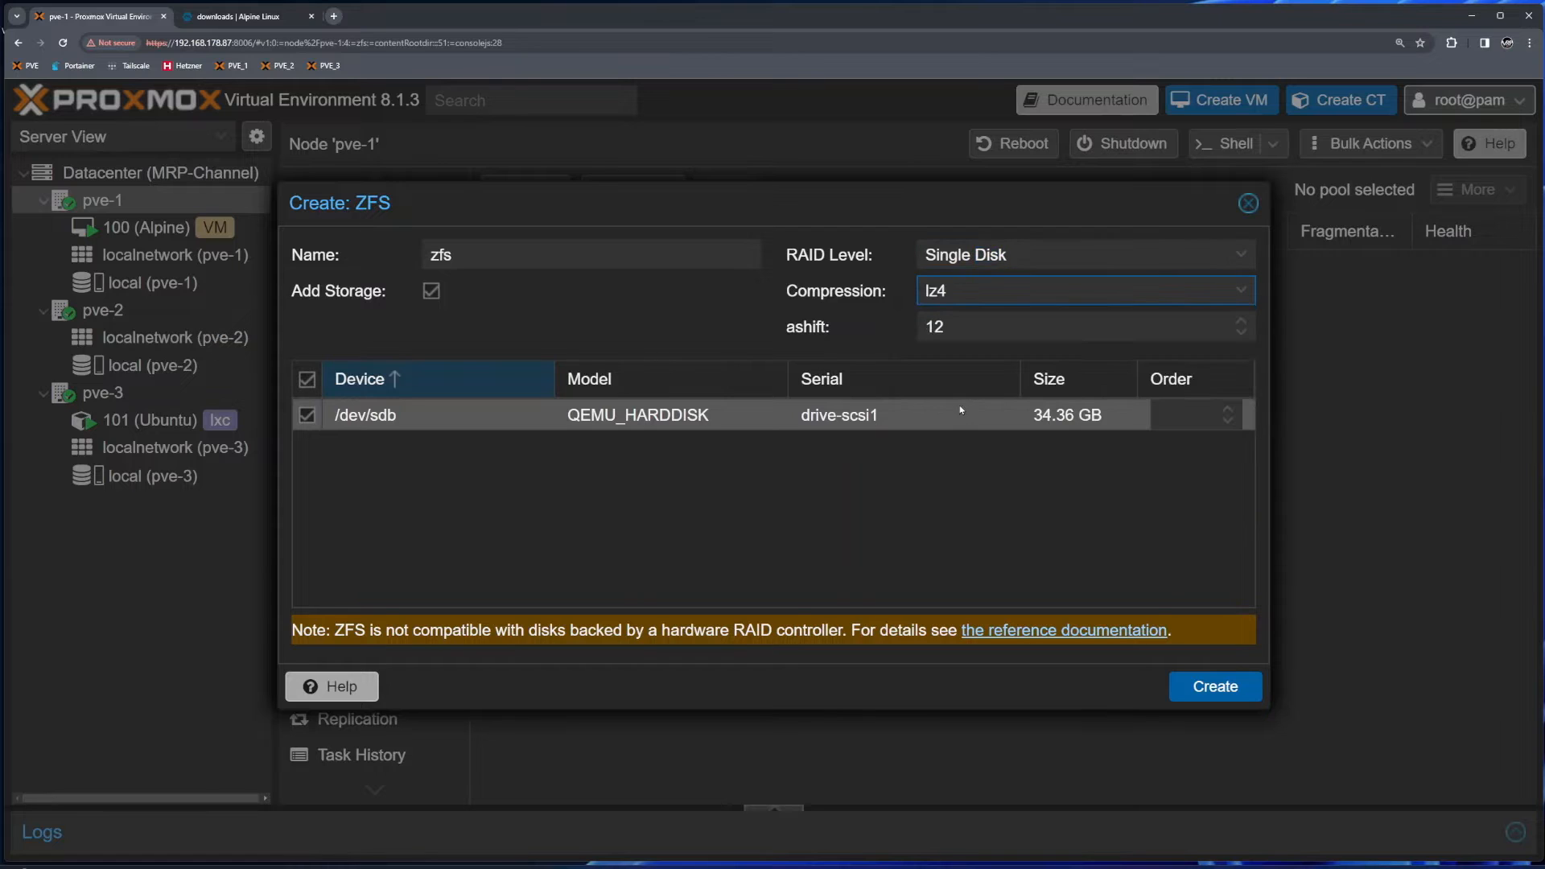
{"action": "left_click", "coordinate": [957, 291]}
{"action": "left_click", "coordinate": [956, 320]}
{"action": "left_click", "coordinate": [1217, 690]}
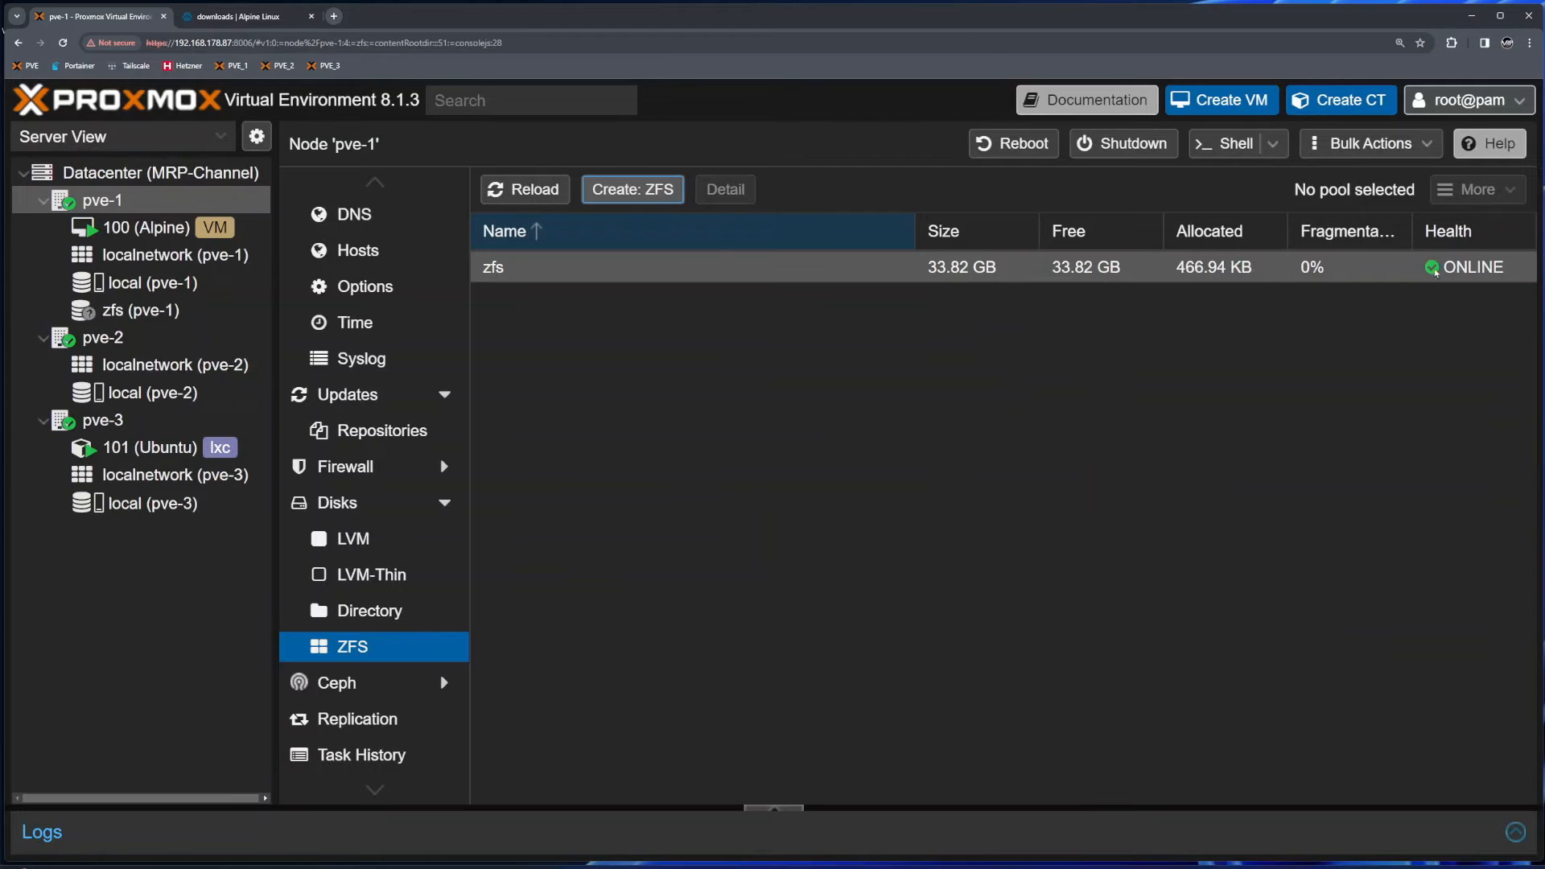
- Create a Single Disk ZFS pool named zfs from /dev/sdb on pve-2 with Add Storage disabled, and a zfs pool on pve-3
{"action": "left_click", "coordinate": [113, 342]}
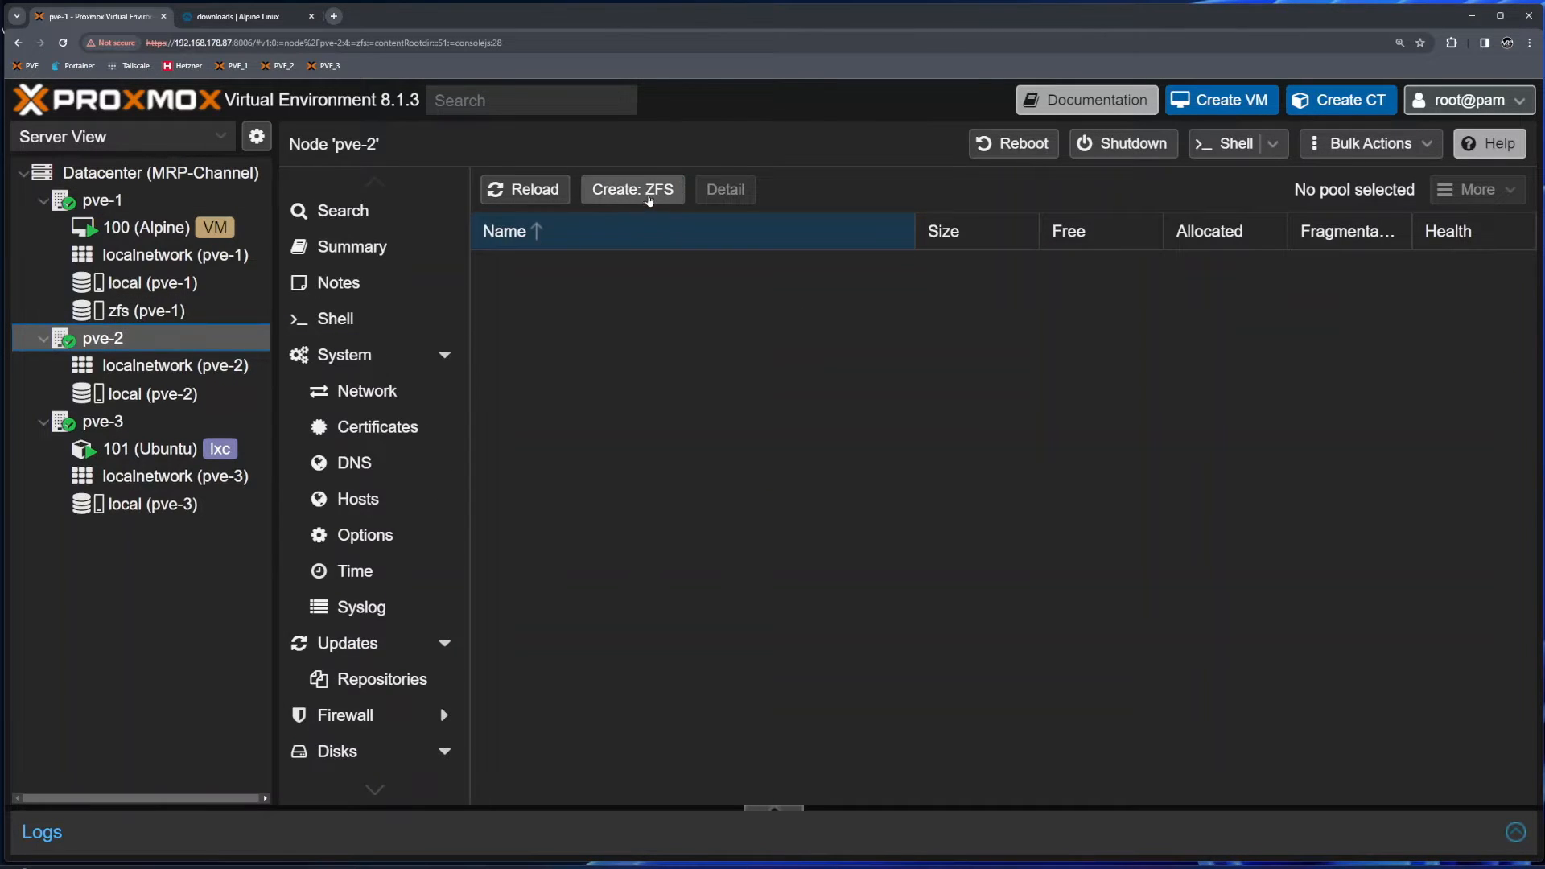
{"action": "left_click", "coordinate": [638, 195]}
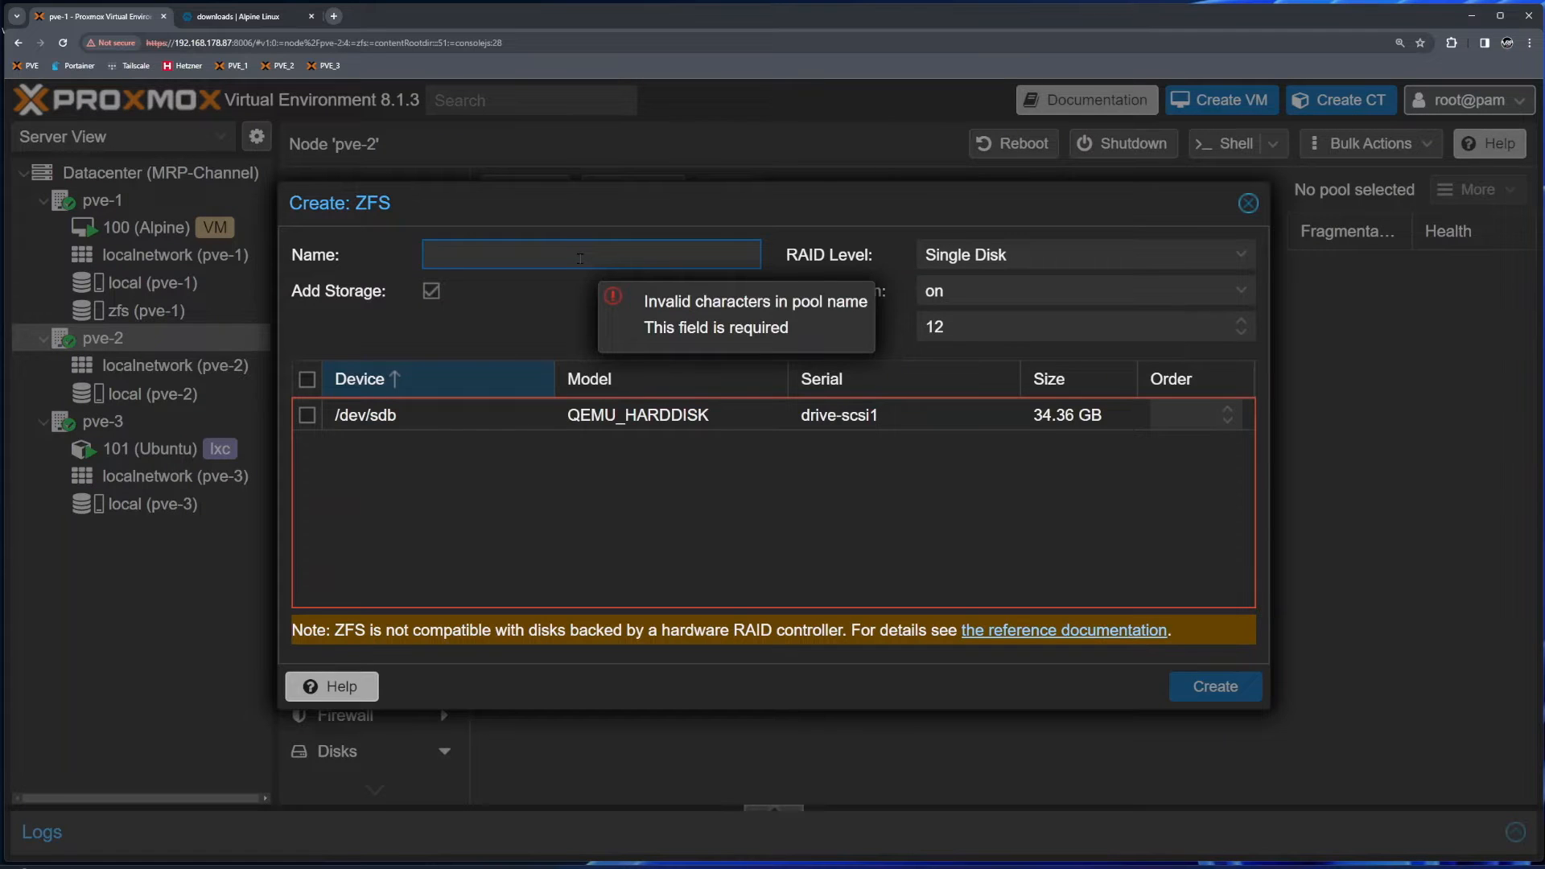
{"action": "type", "text": "zfs"}
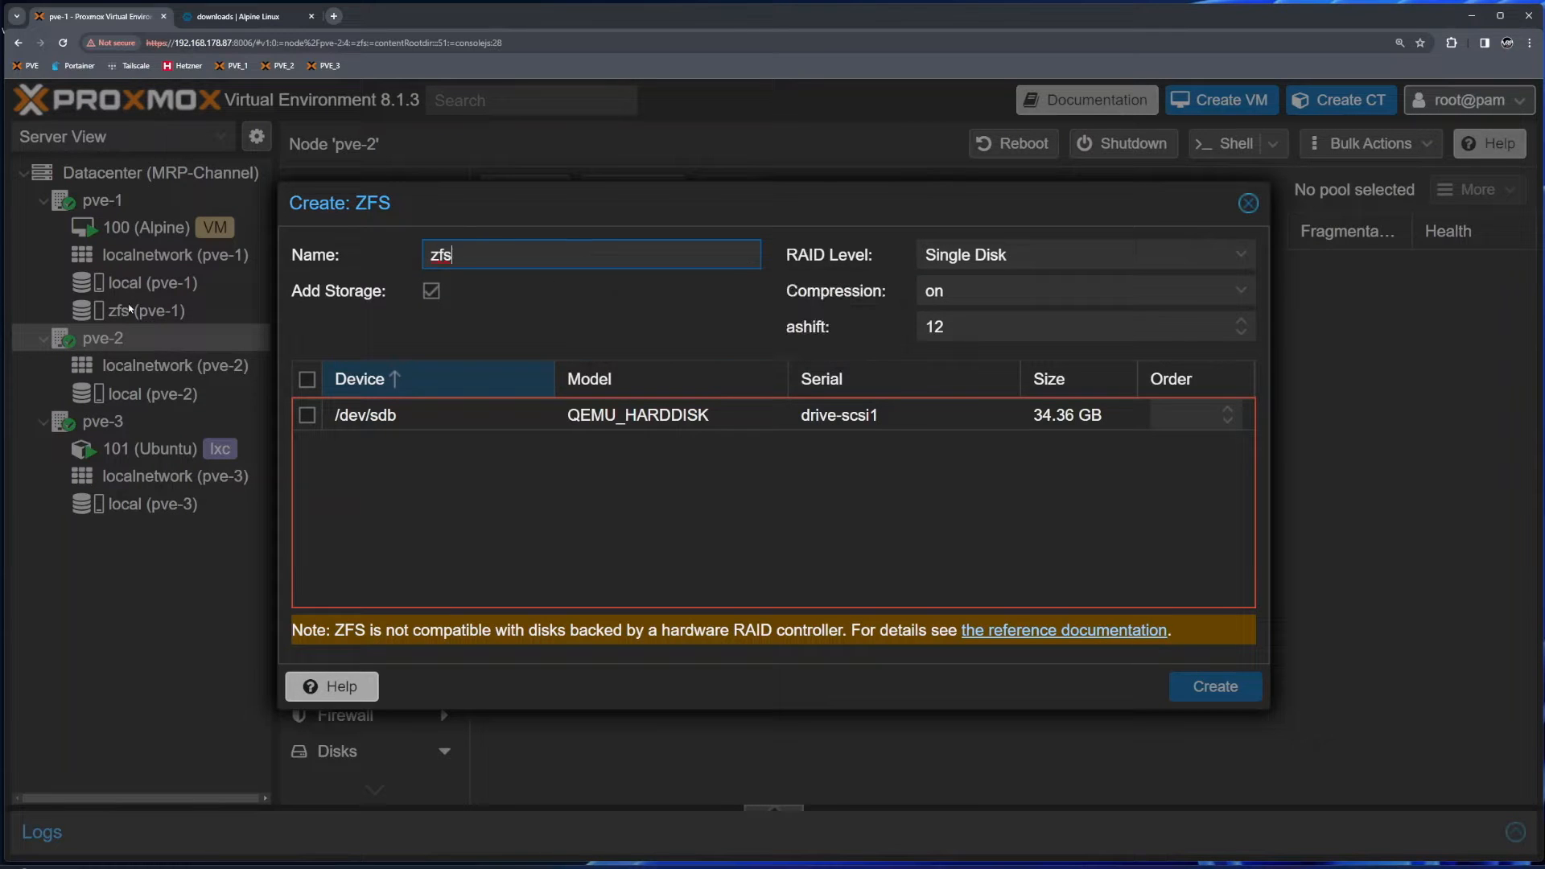
{"action": "left_click", "coordinate": [307, 379]}
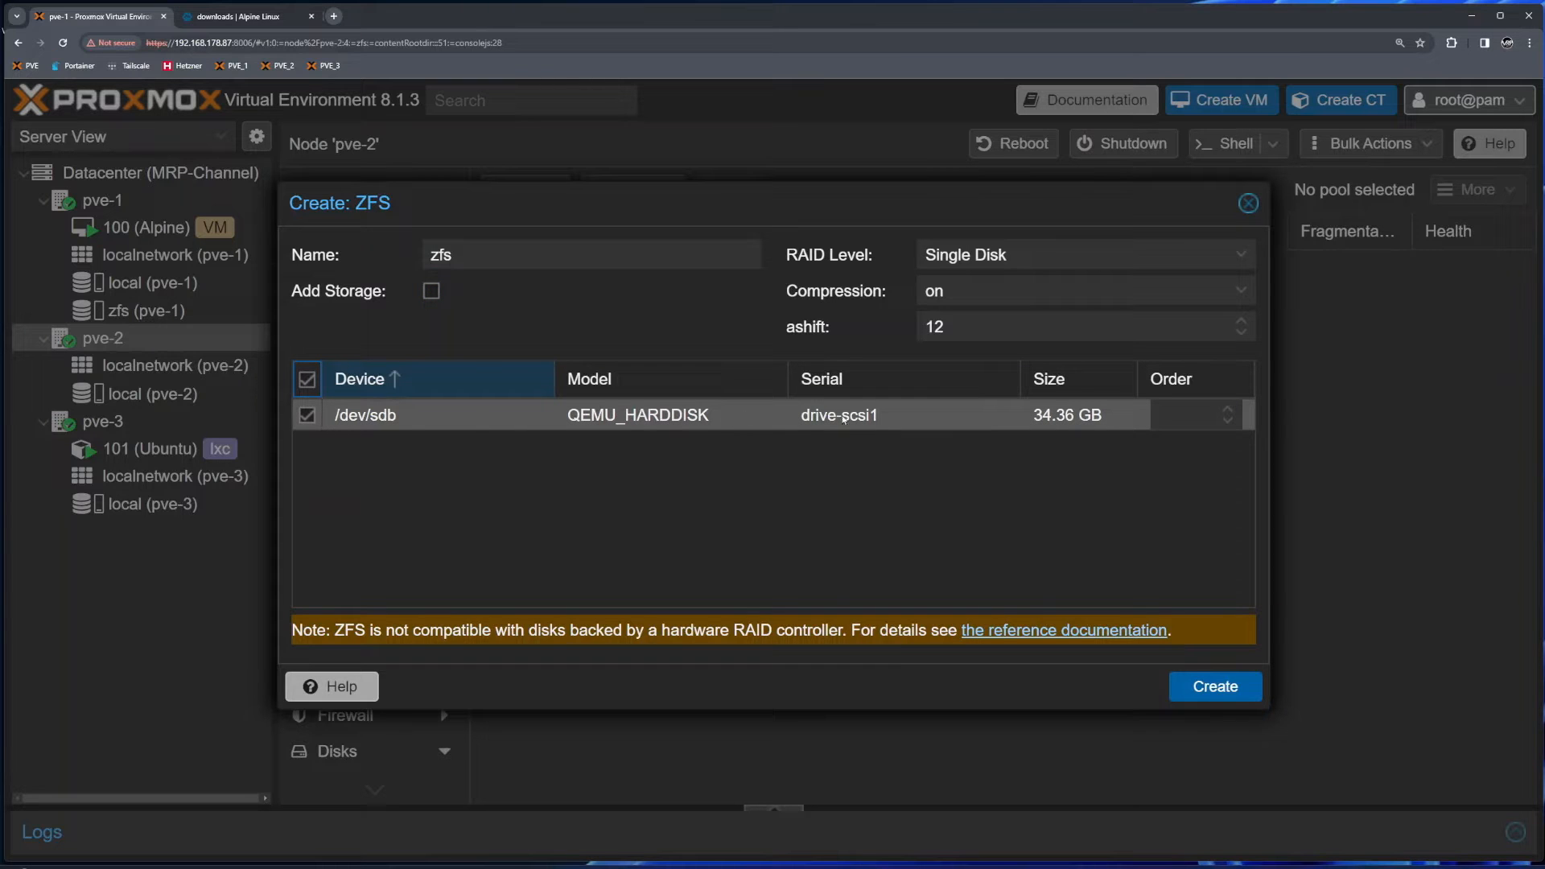
{"action": "left_click", "coordinate": [1208, 690]}
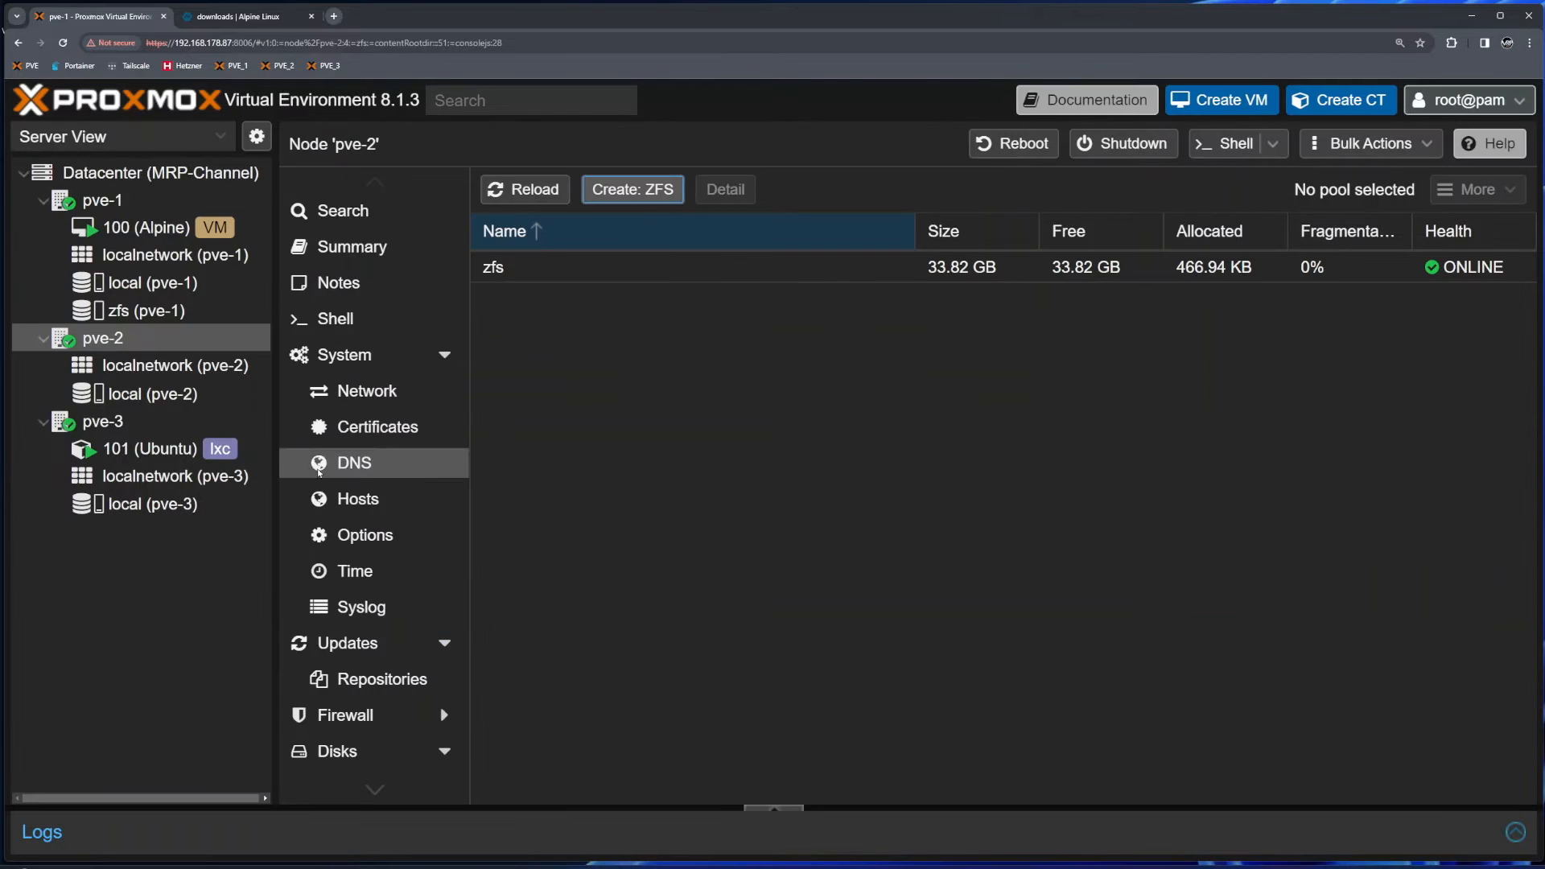
{"action": "left_click", "coordinate": [149, 431]}
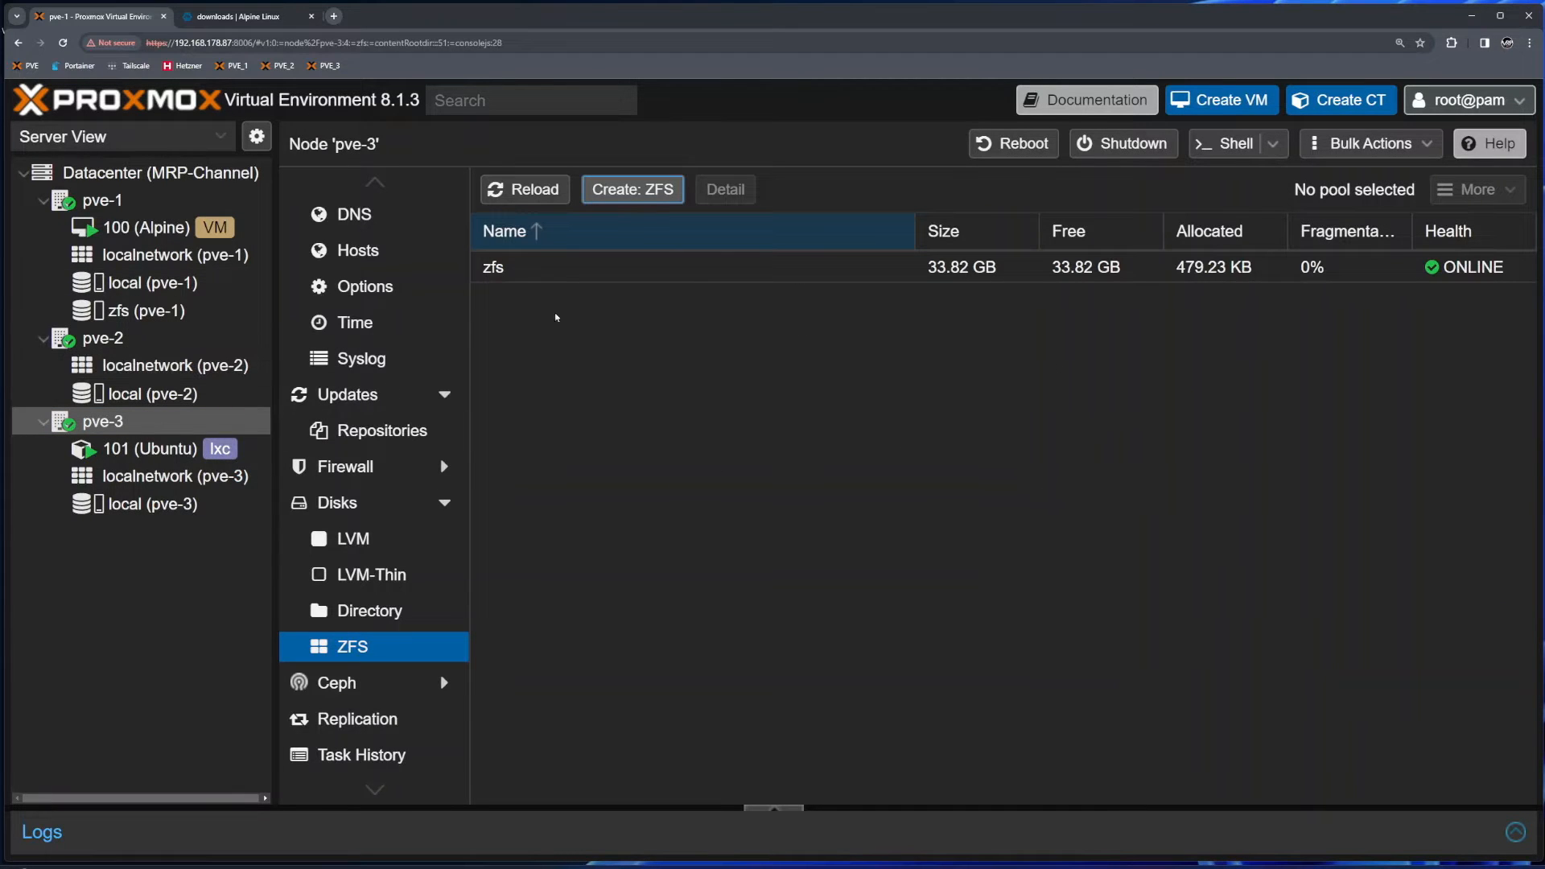
- Edit the datacenter's zfs storage so that it is available on nodes pve-1, pve-2 and pve-3
{"action": "left_click", "coordinate": [122, 312]}
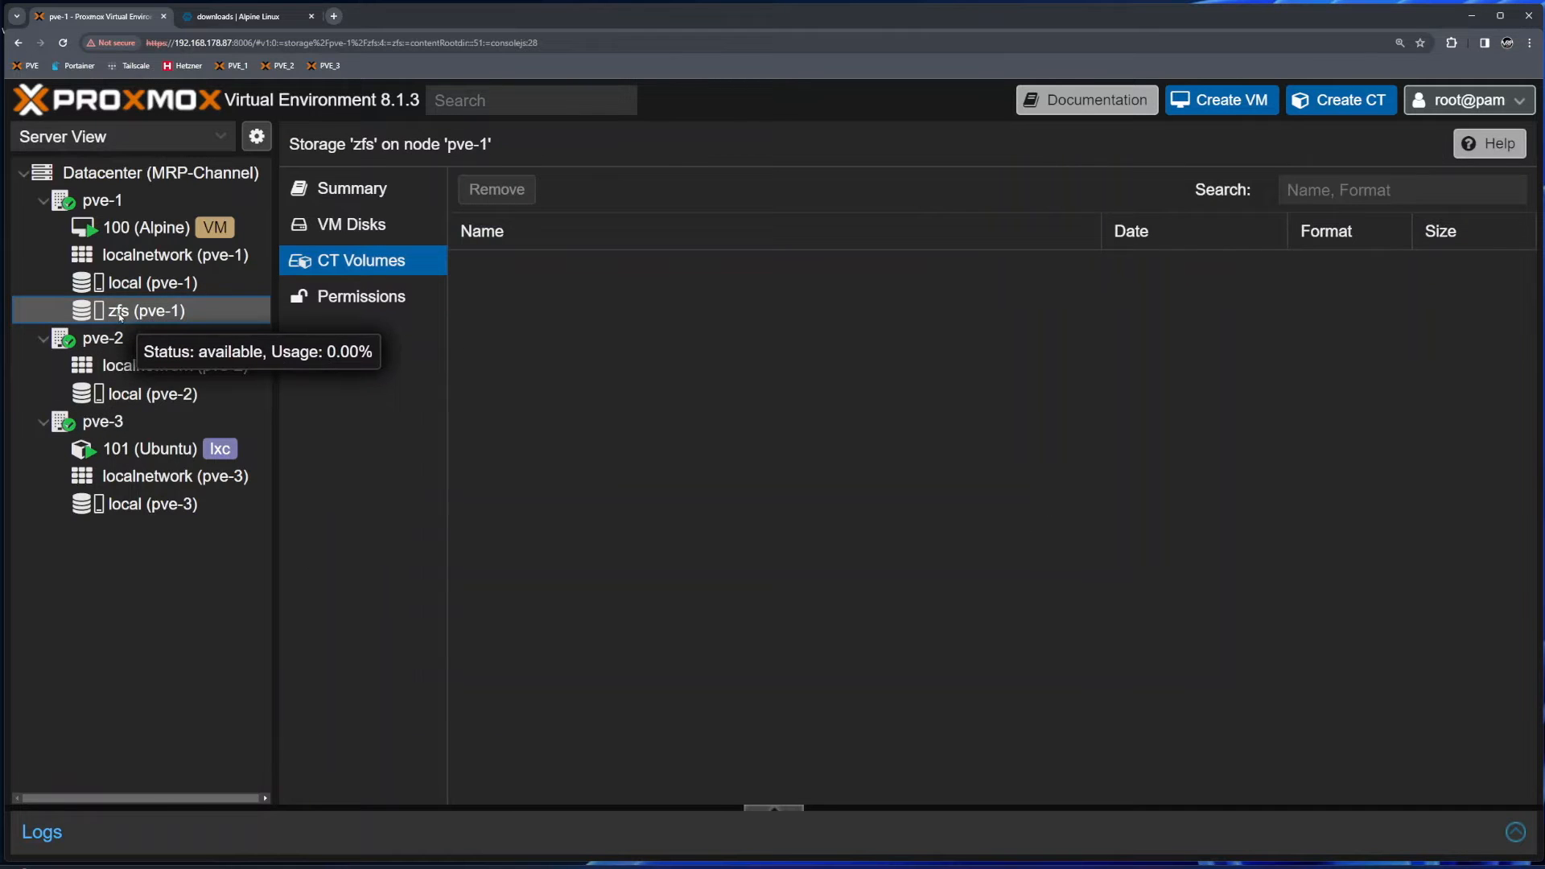
{"action": "left_click", "coordinate": [107, 175]}
{"action": "left_click", "coordinate": [346, 427]}
{"action": "left_click", "coordinate": [573, 299]}
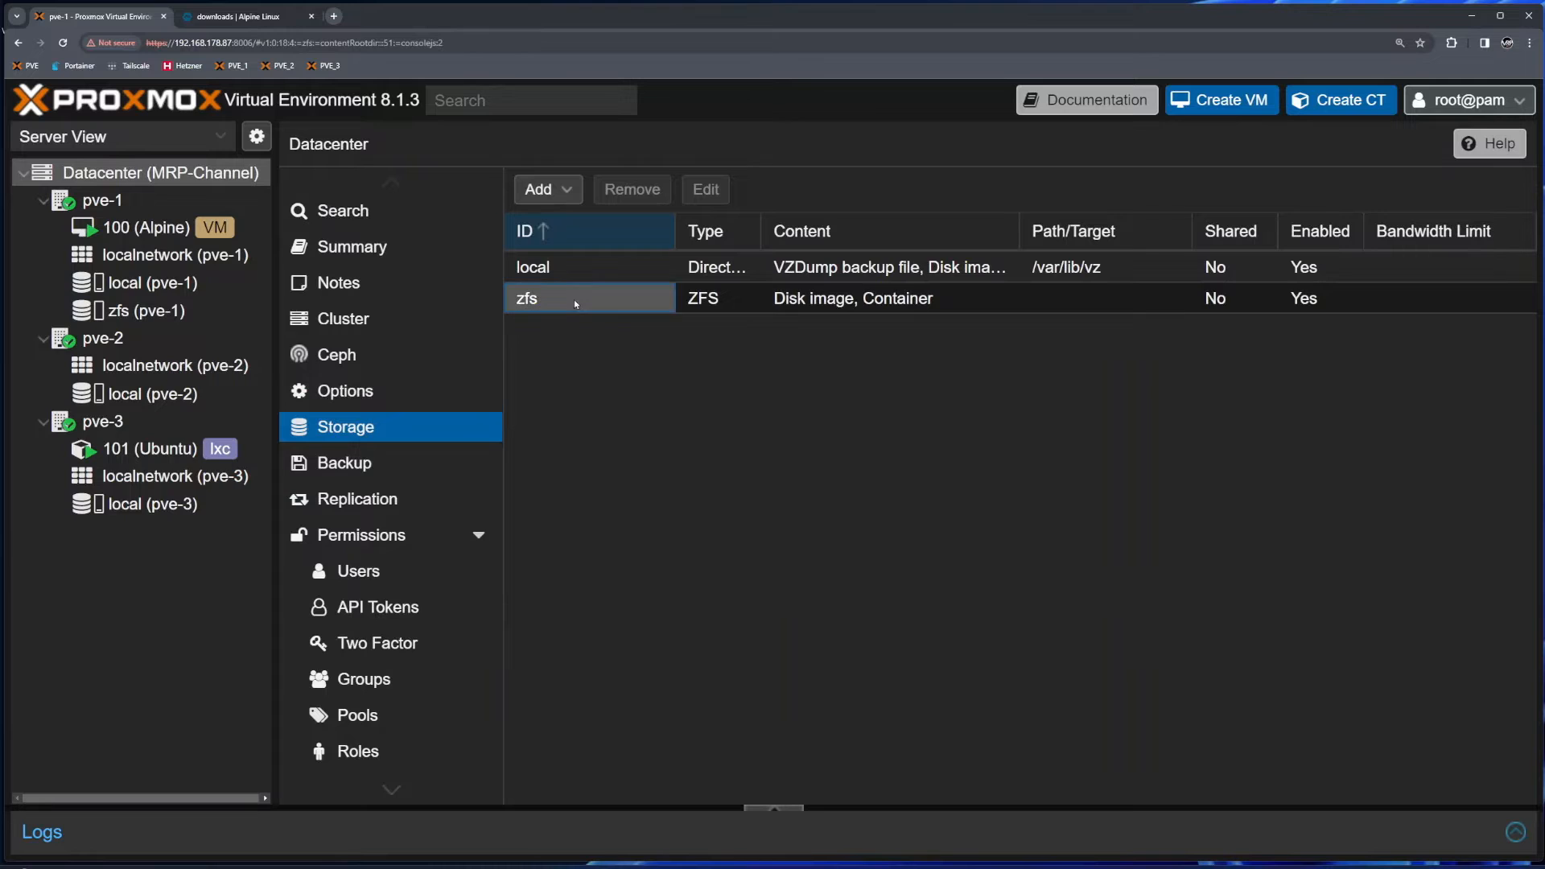
{"action": "left_click", "coordinate": [706, 189]}
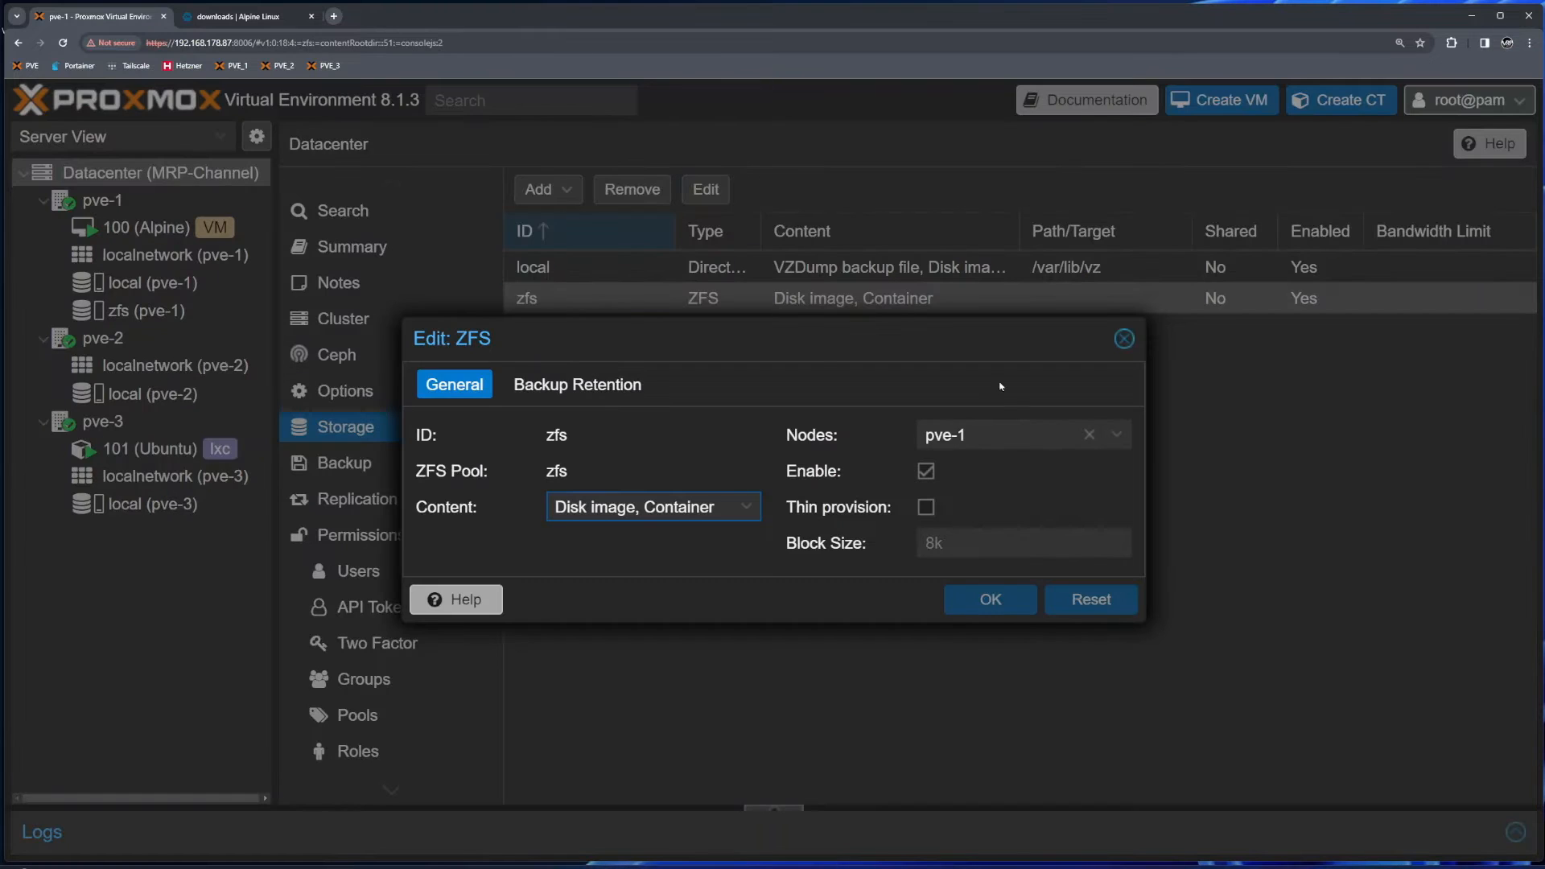
{"action": "left_click", "coordinate": [1117, 435]}
{"action": "left_click", "coordinate": [998, 536]}
{"action": "left_click", "coordinate": [993, 568]}
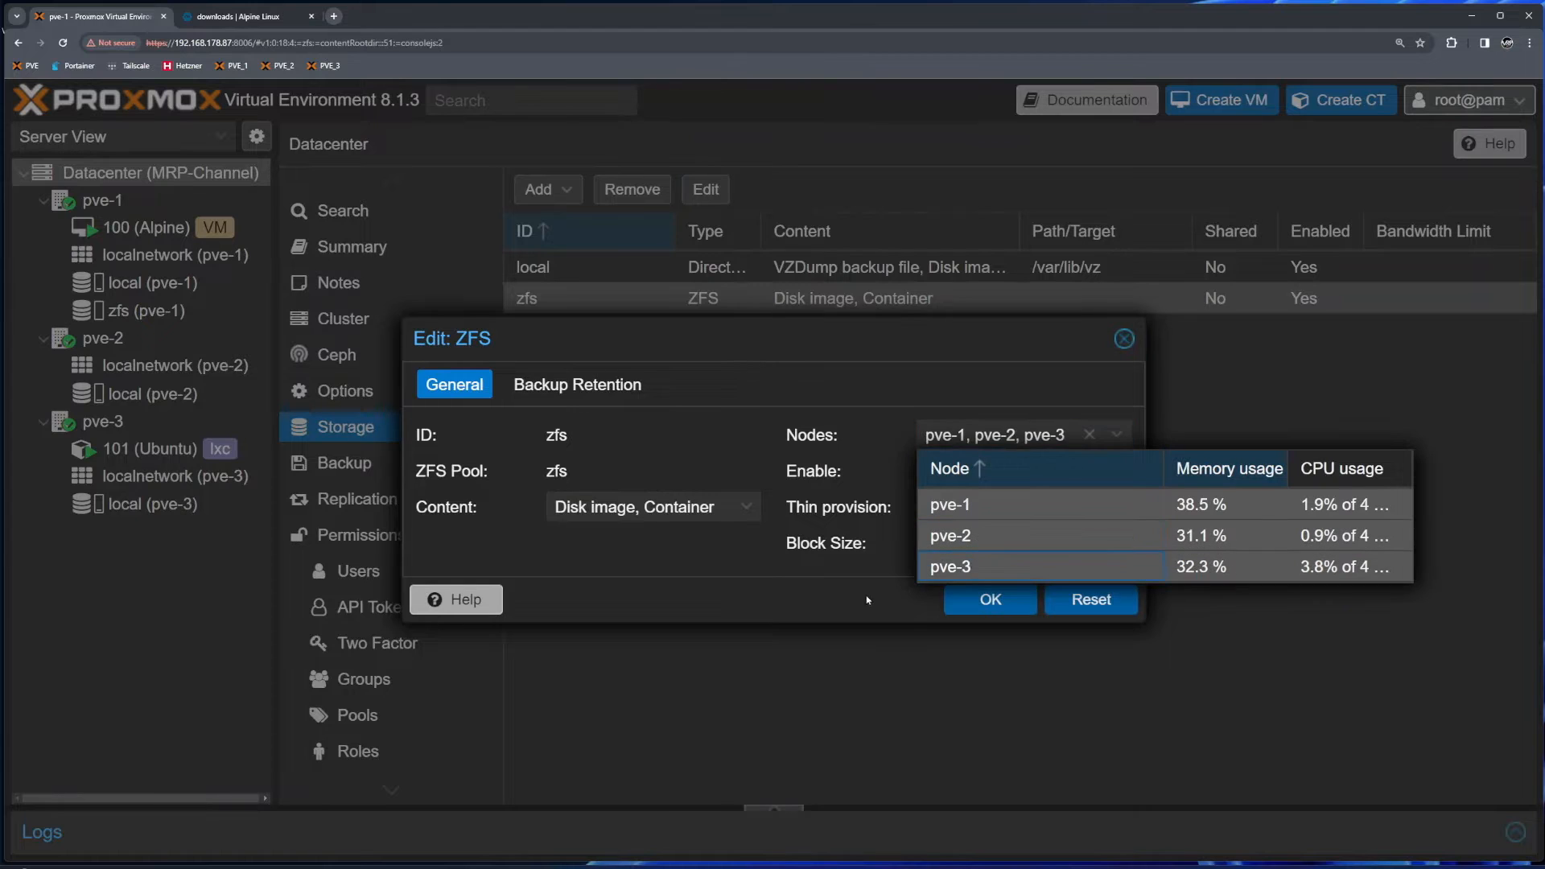
{"action": "left_click", "coordinate": [868, 599]}
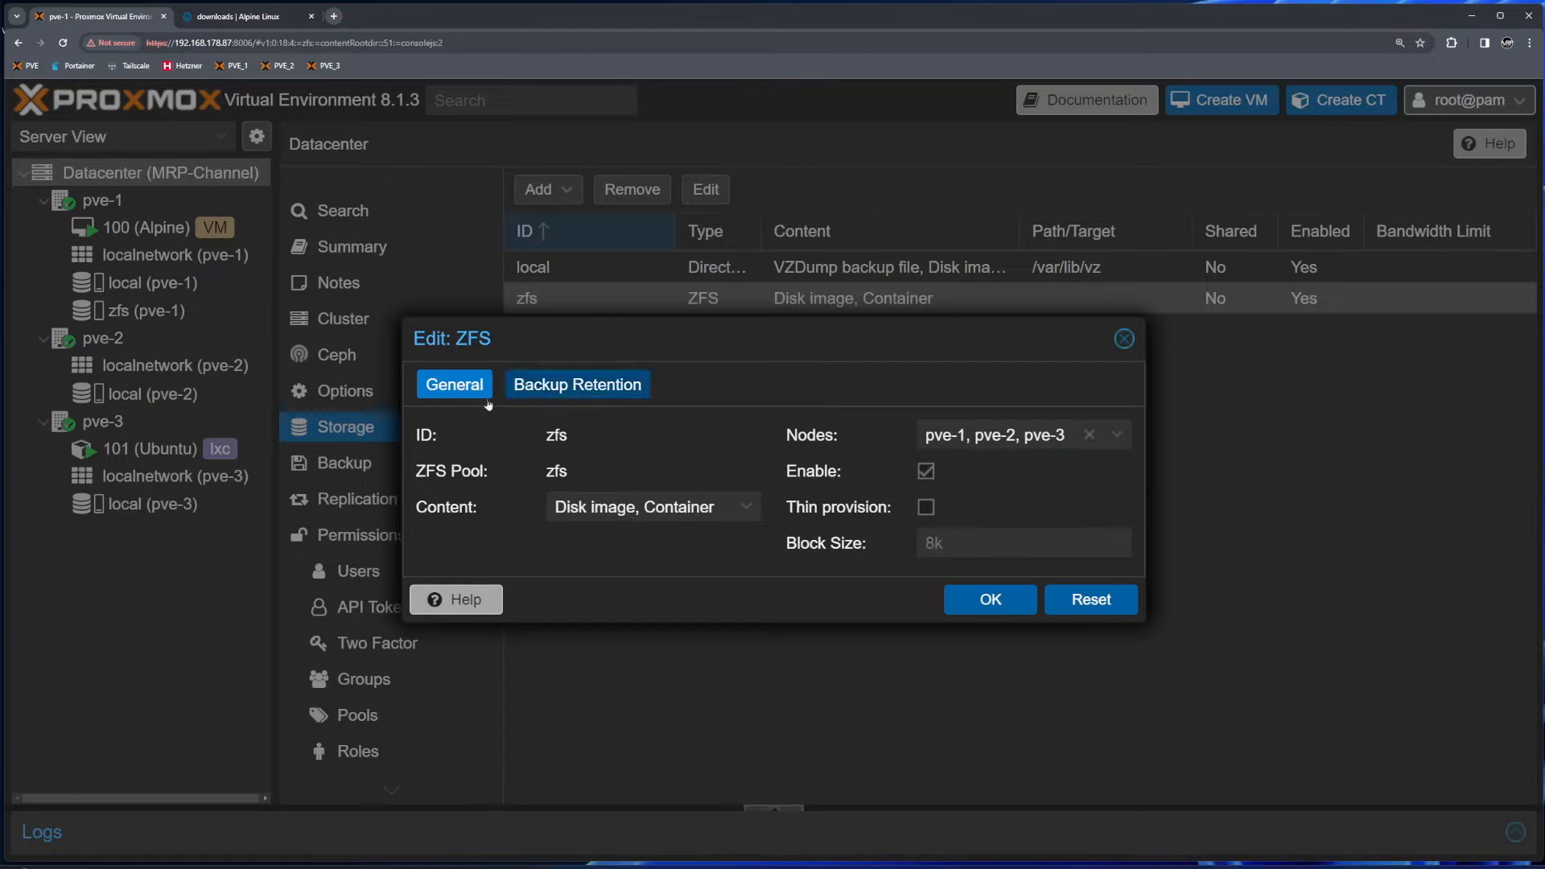
{"action": "left_click", "coordinate": [969, 606]}
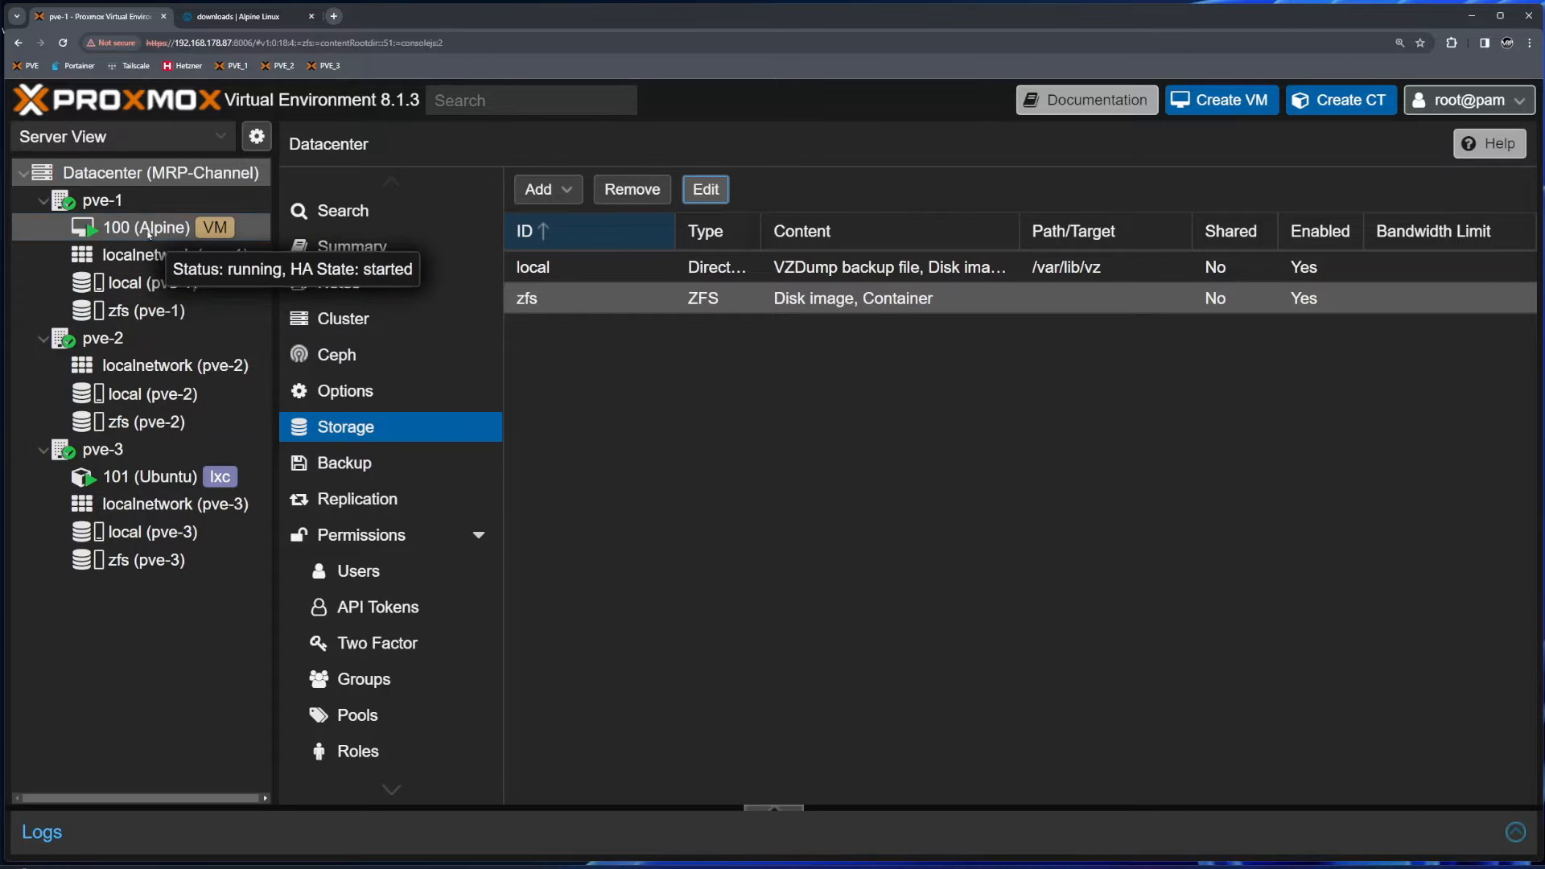
- Move the scsi0 hard disk of VM 100 (Alpine) to the zfs storage with Delete source enabled
{"action": "left_click", "coordinate": [153, 228]}
{"action": "left_click", "coordinate": [348, 256]}
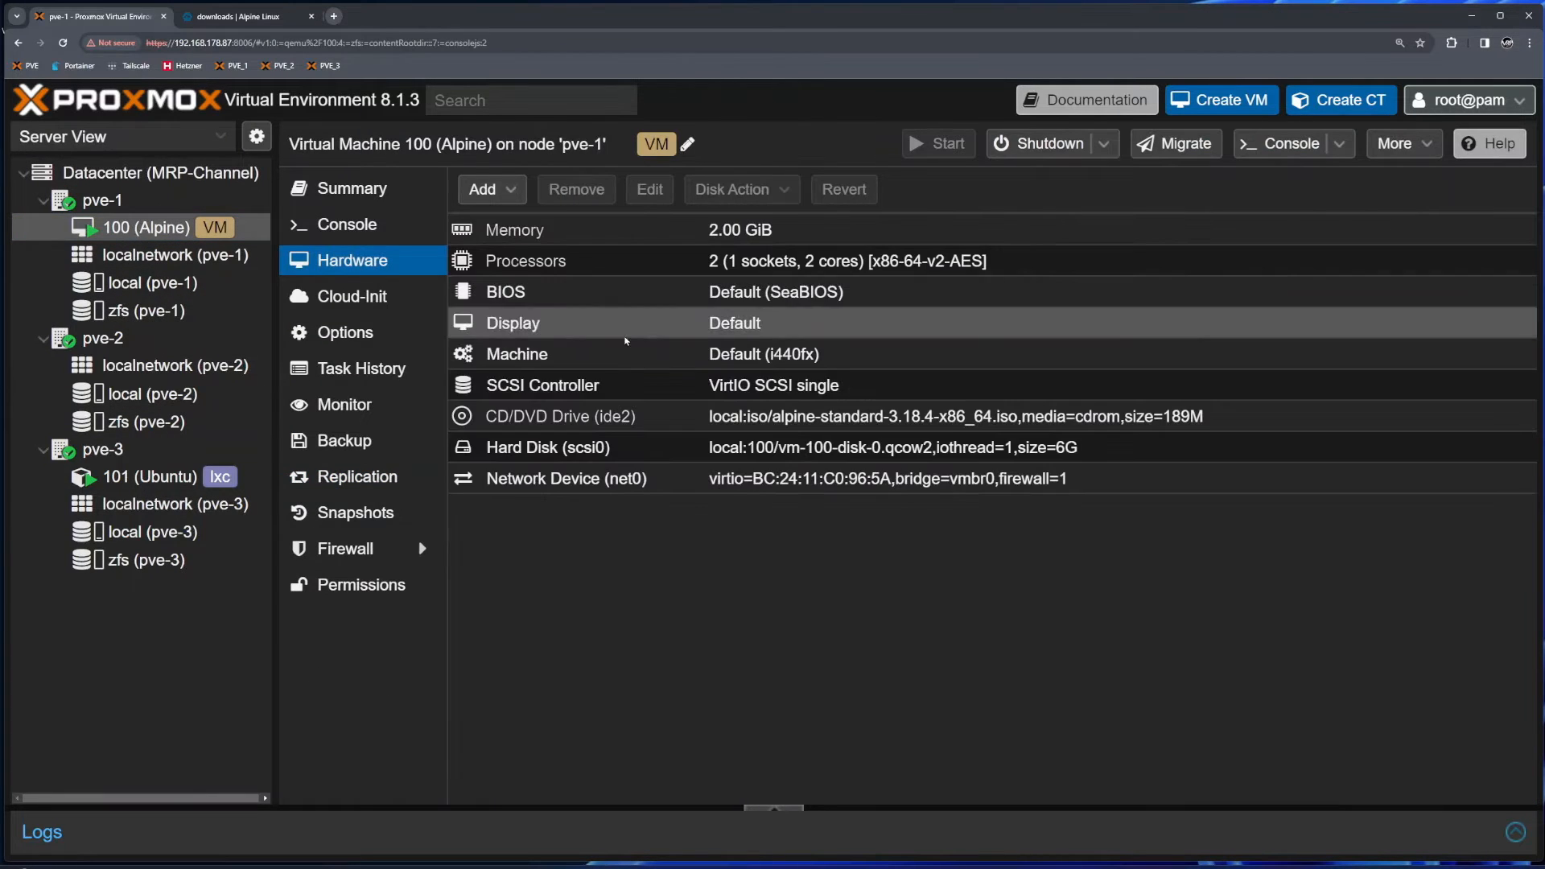
{"action": "left_click", "coordinate": [569, 448]}
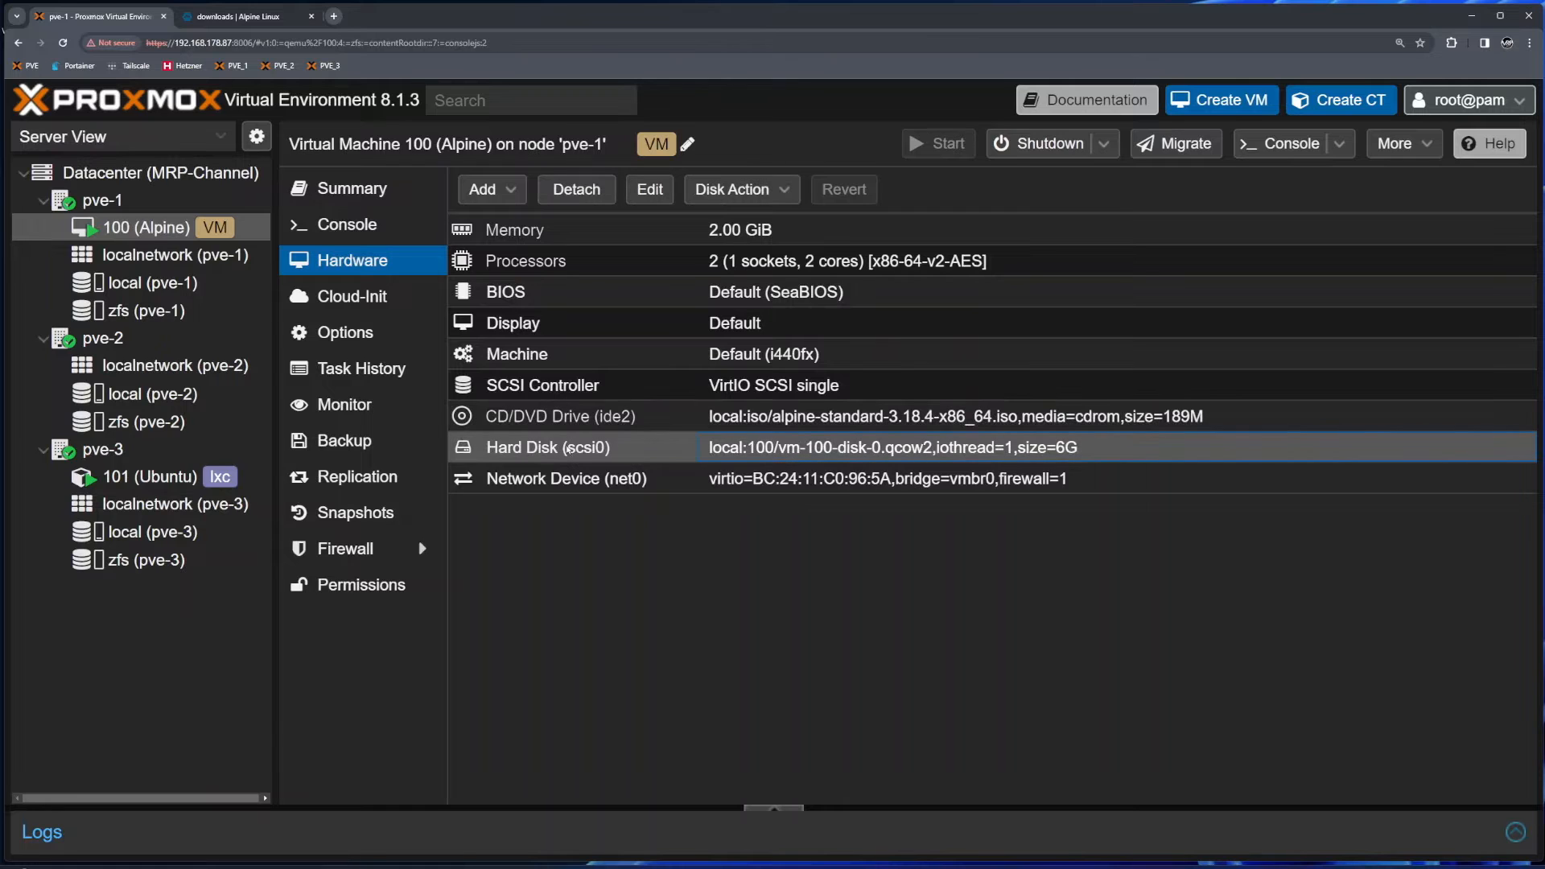
{"action": "left_click", "coordinate": [760, 193]}
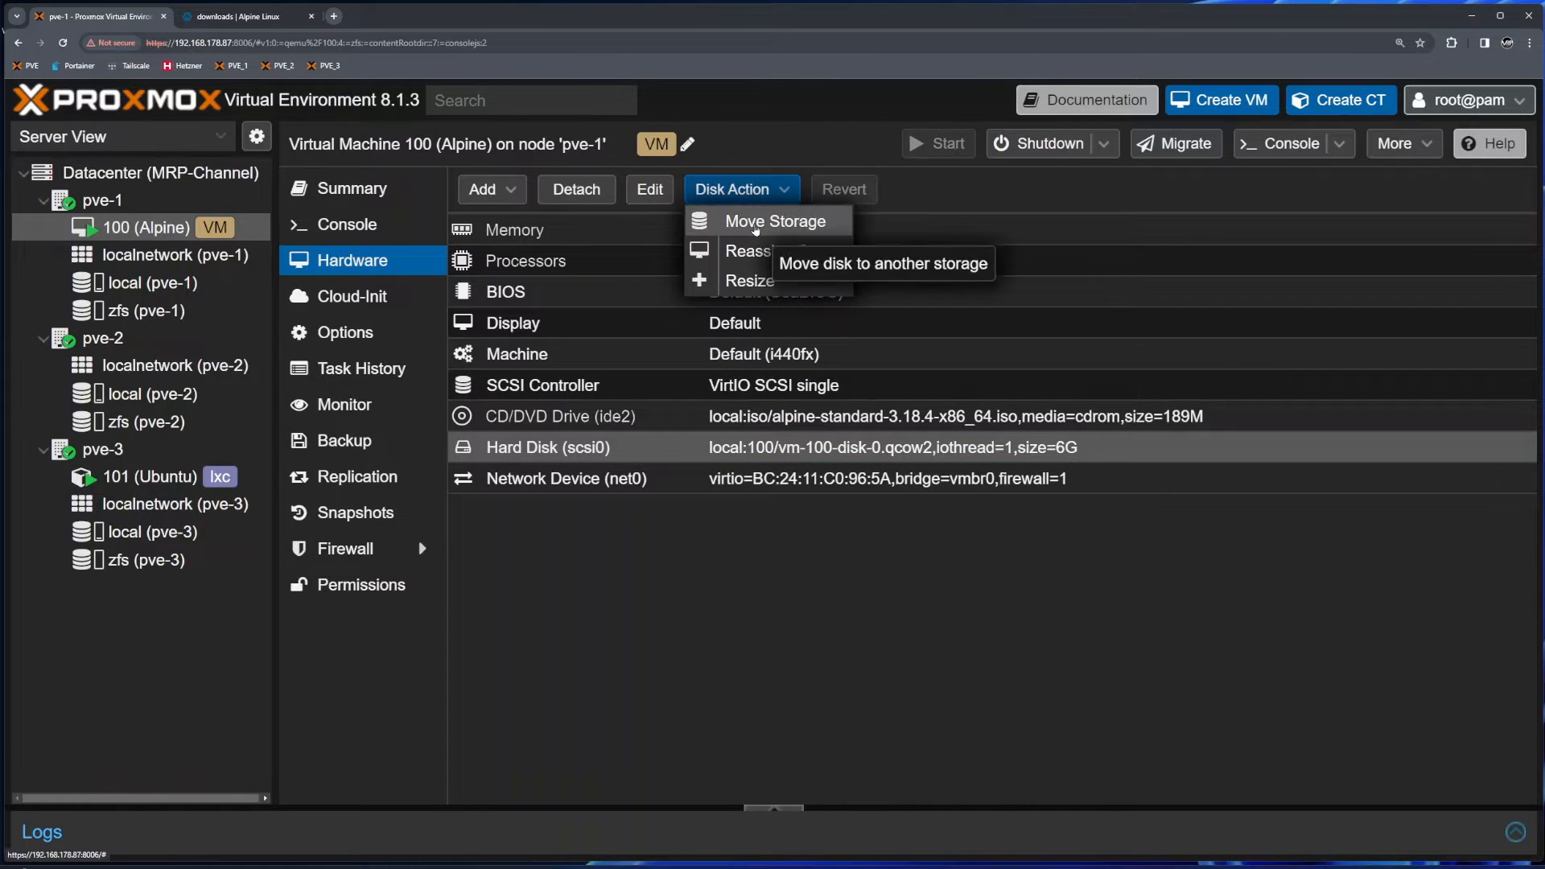
{"action": "left_click", "coordinate": [754, 227]}
{"action": "left_click", "coordinate": [962, 448]}
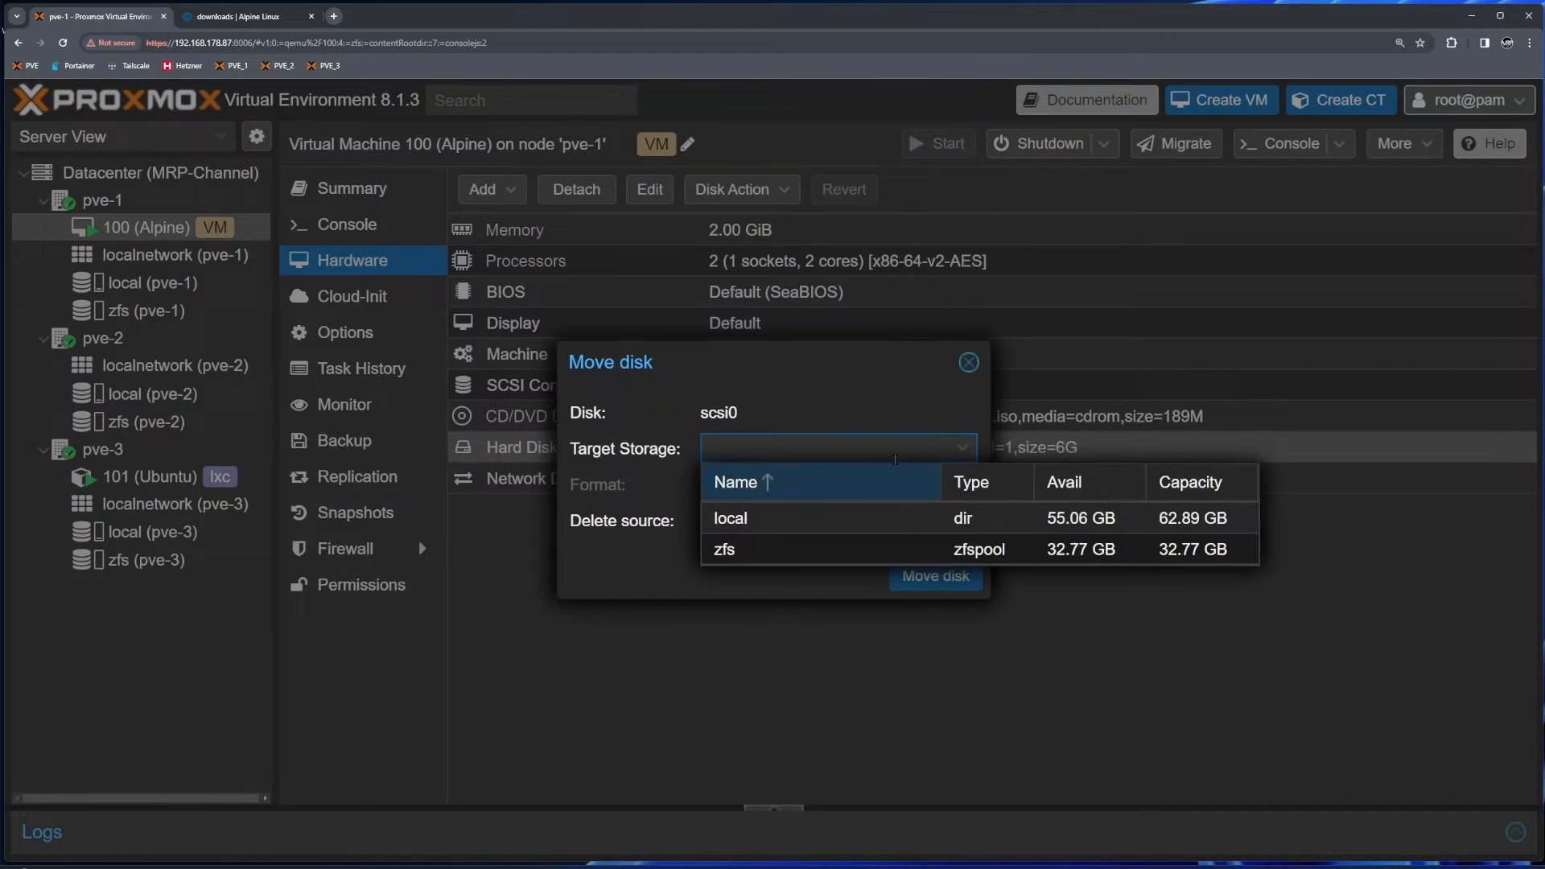
{"action": "left_click", "coordinate": [745, 549]}
{"action": "left_click", "coordinate": [712, 522]}
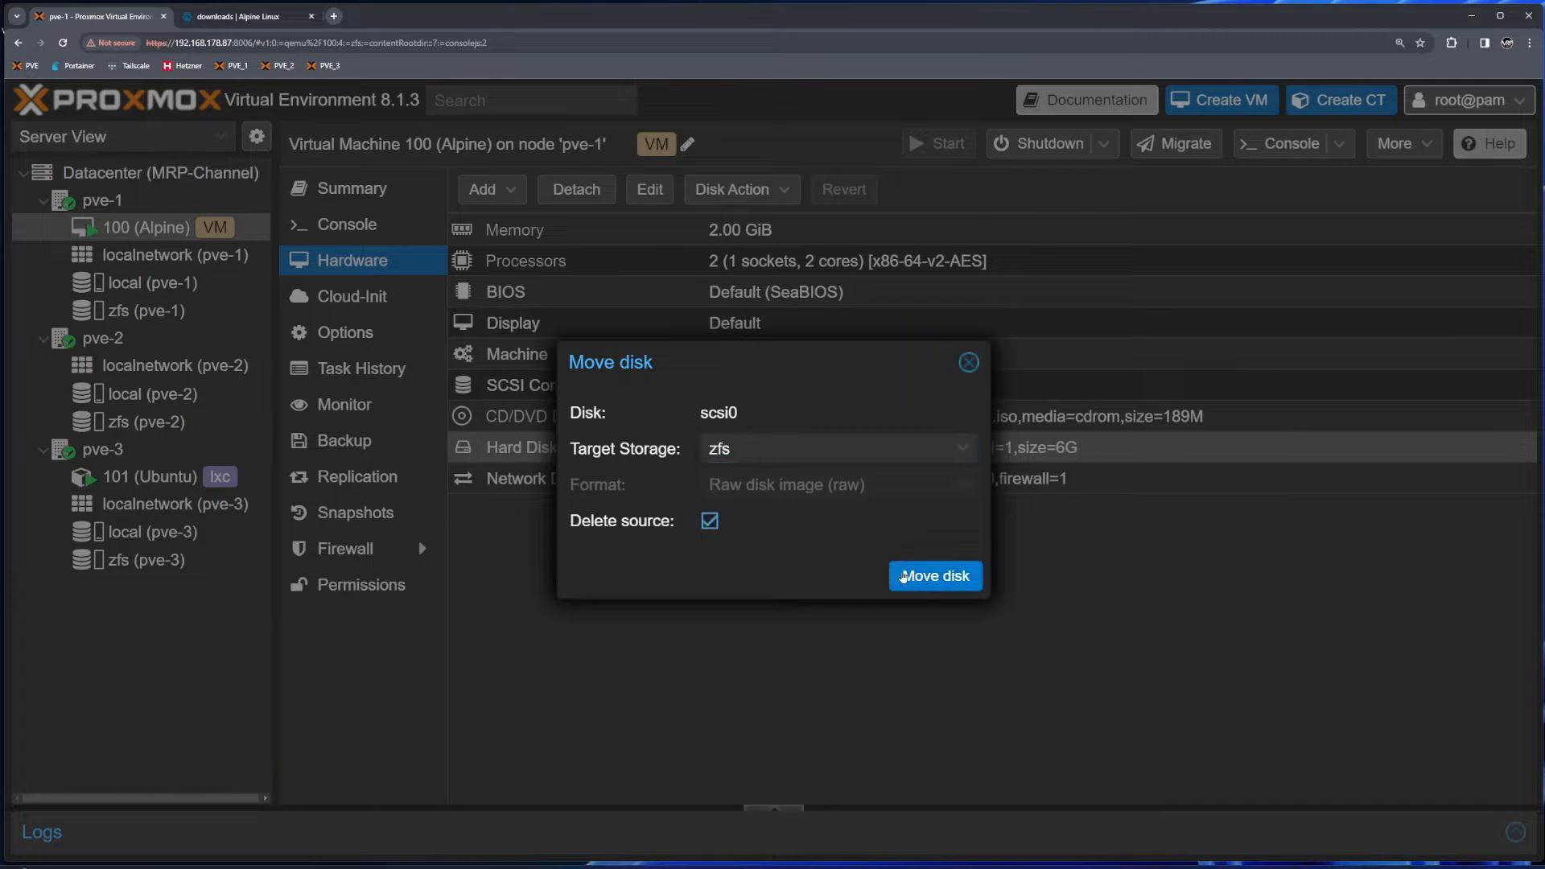
{"action": "left_click", "coordinate": [941, 577]}
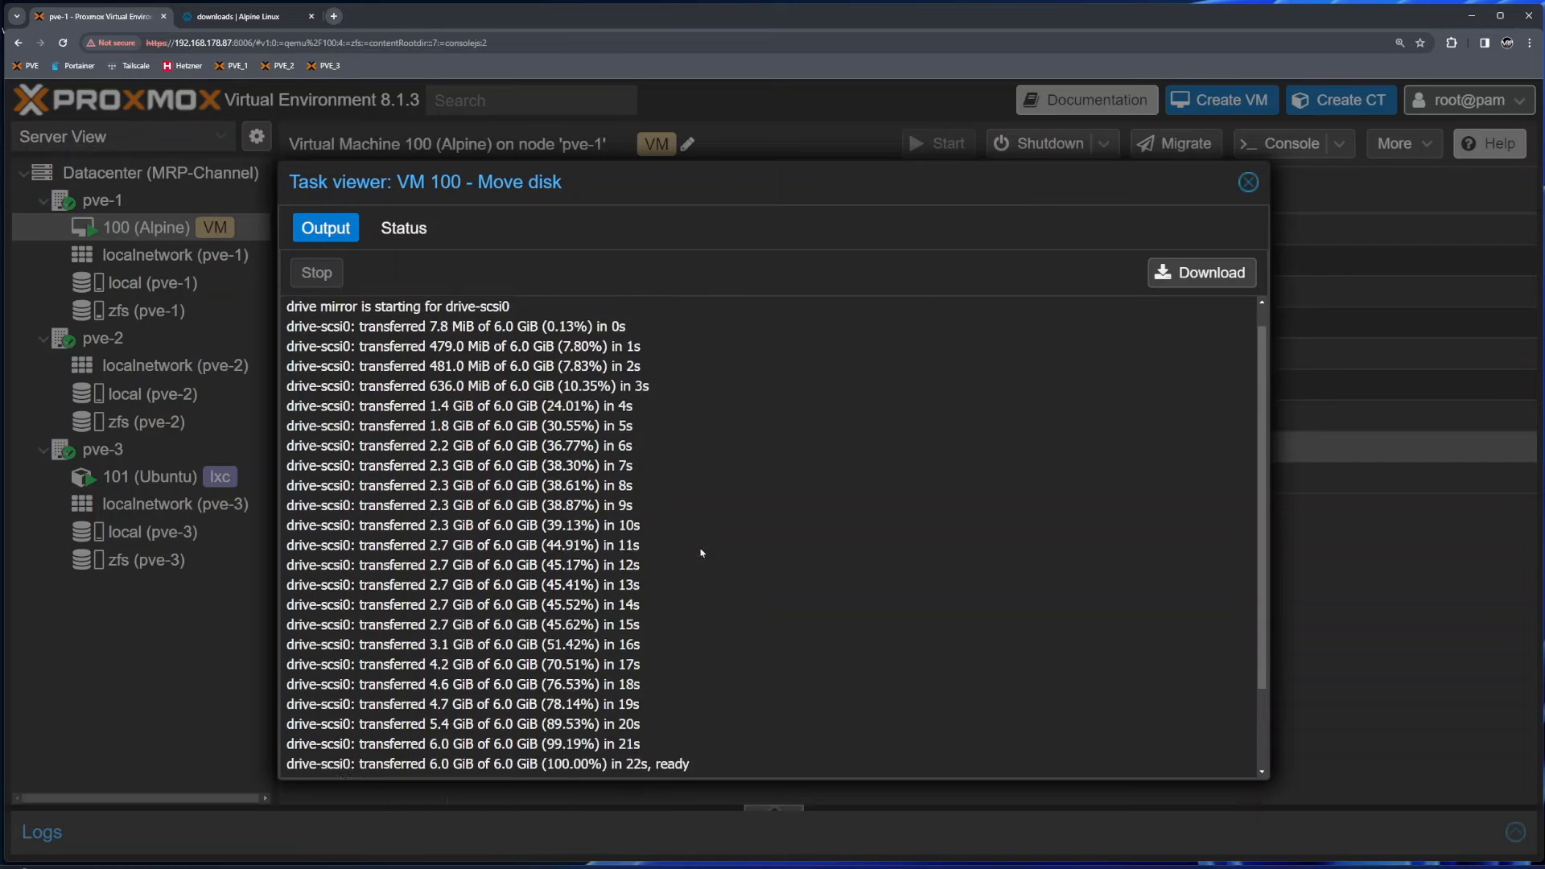
- Review the transfer time in the VM 100 move disk task output, and close the task viewer
{"action": "left_click_drag", "start_coordinate": [631, 660], "coordinate": [697, 665]}
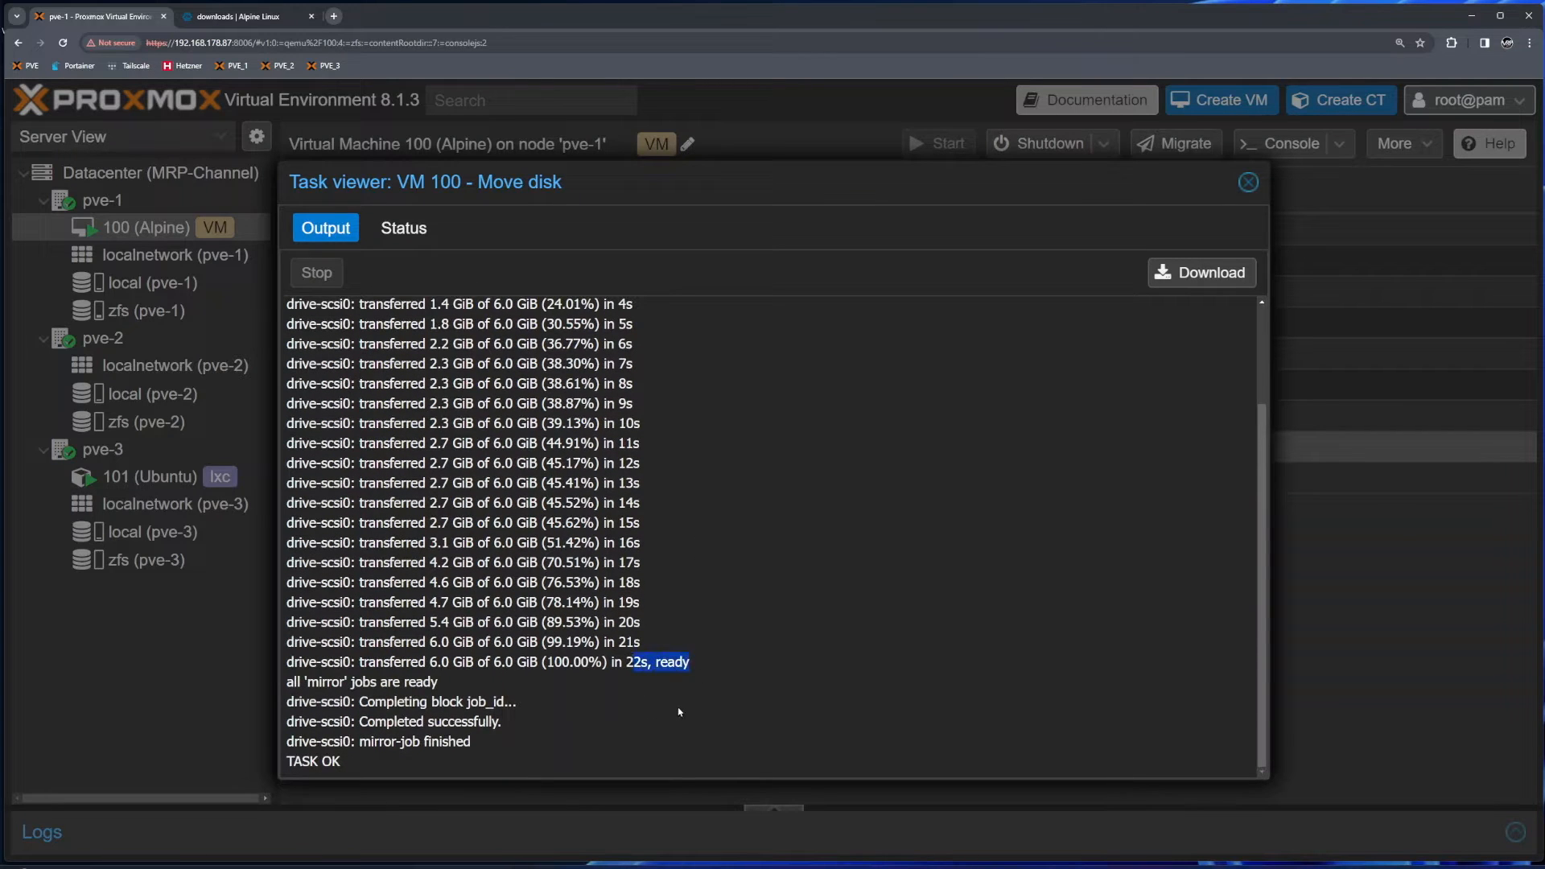
{"action": "left_click", "coordinate": [679, 712]}
{"action": "left_click", "coordinate": [1248, 184]}
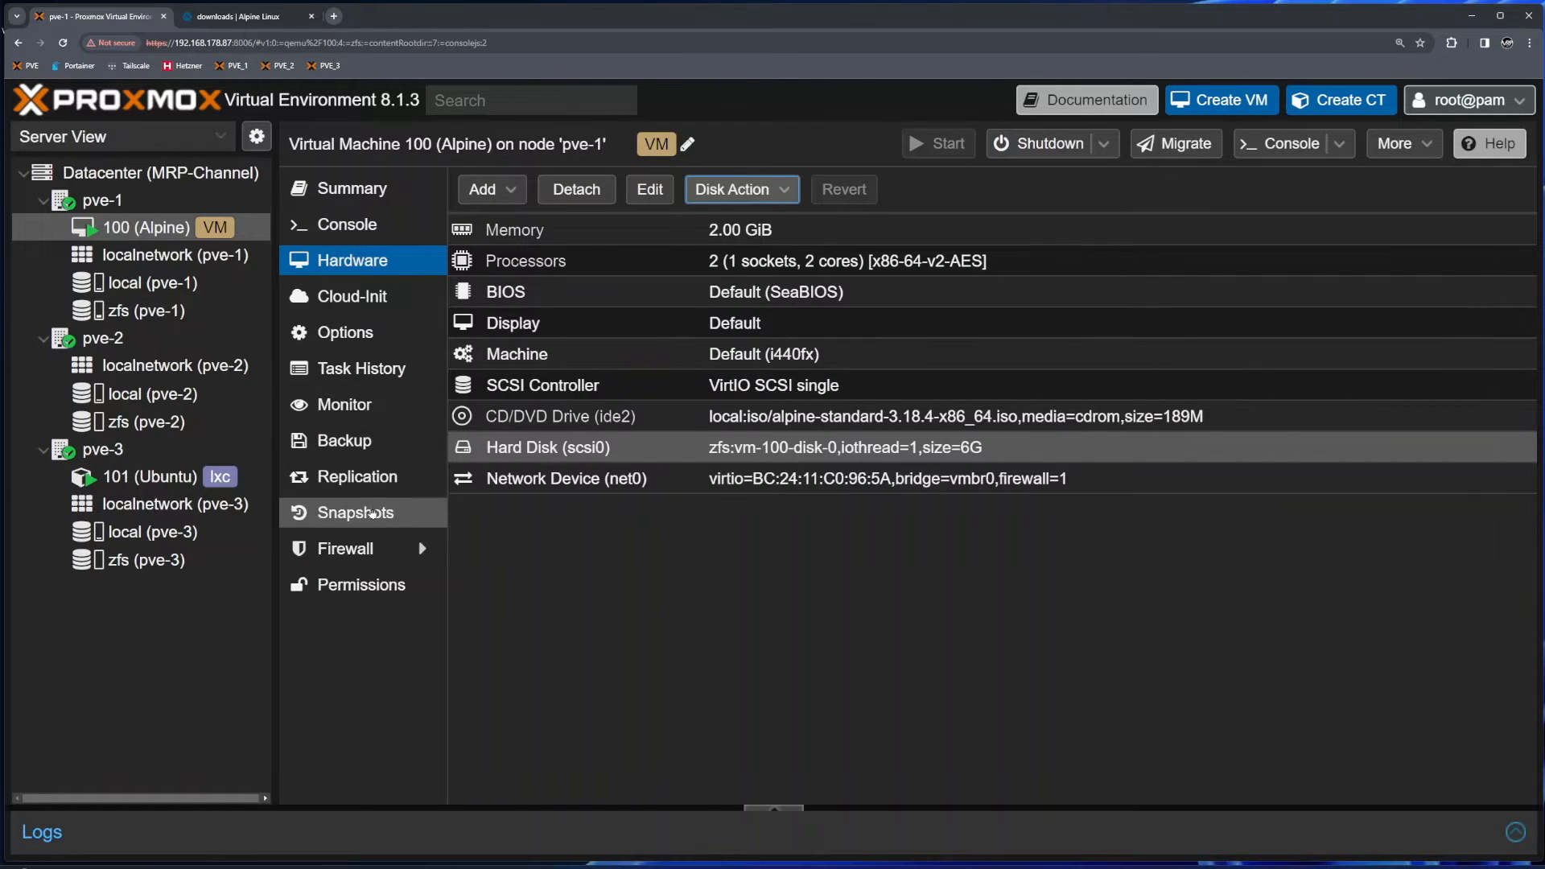
- Set up a replication job for VM 100 with target pve-2 and schedule */1
{"action": "left_click", "coordinate": [360, 483]}
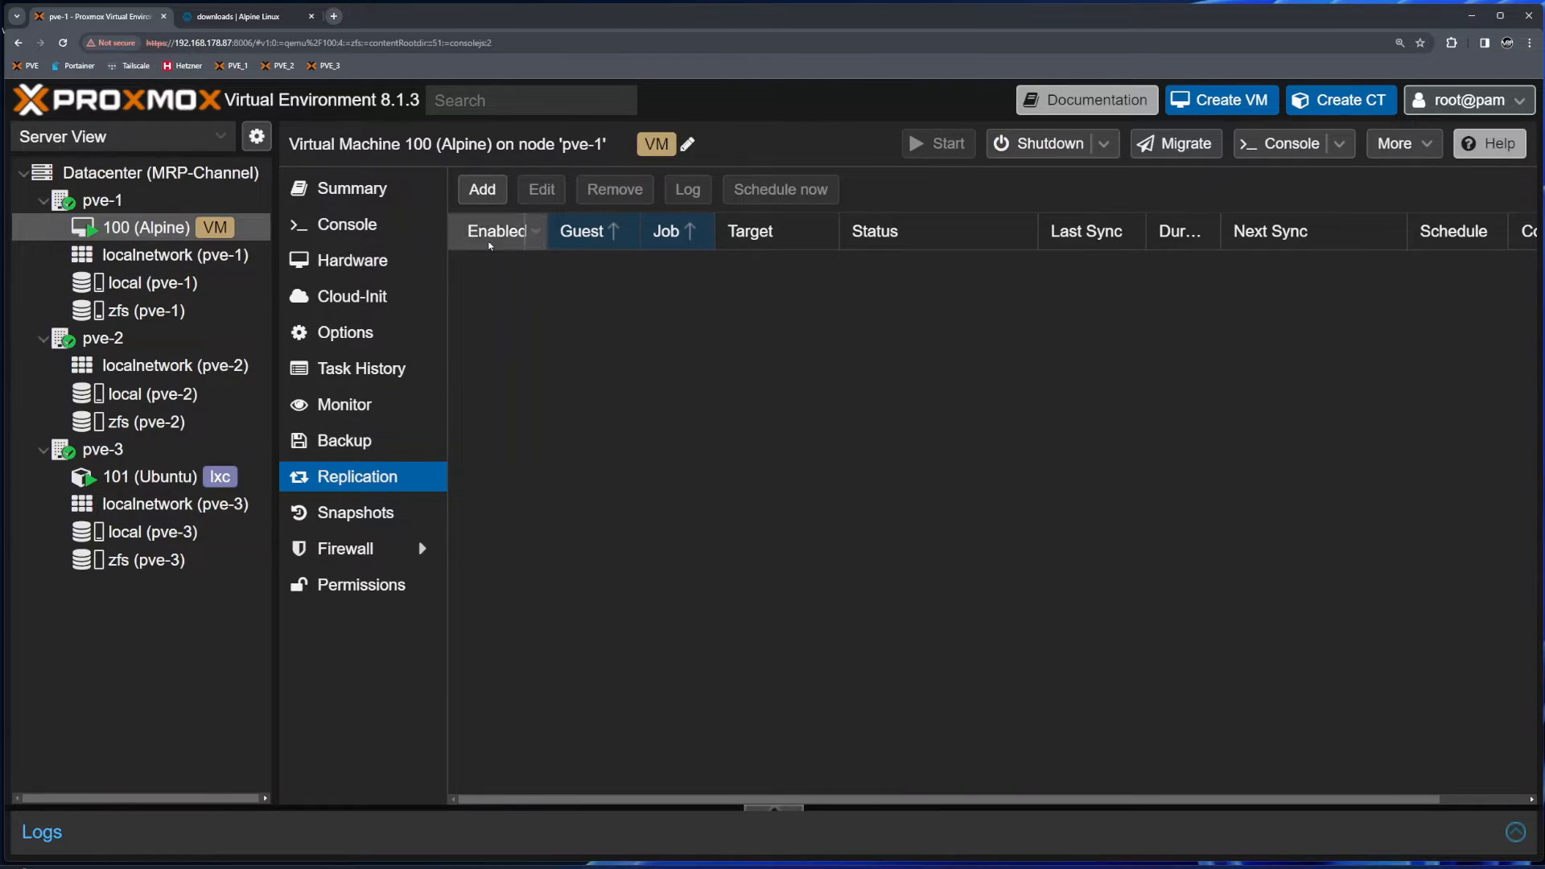
{"action": "left_click", "coordinate": [484, 190]}
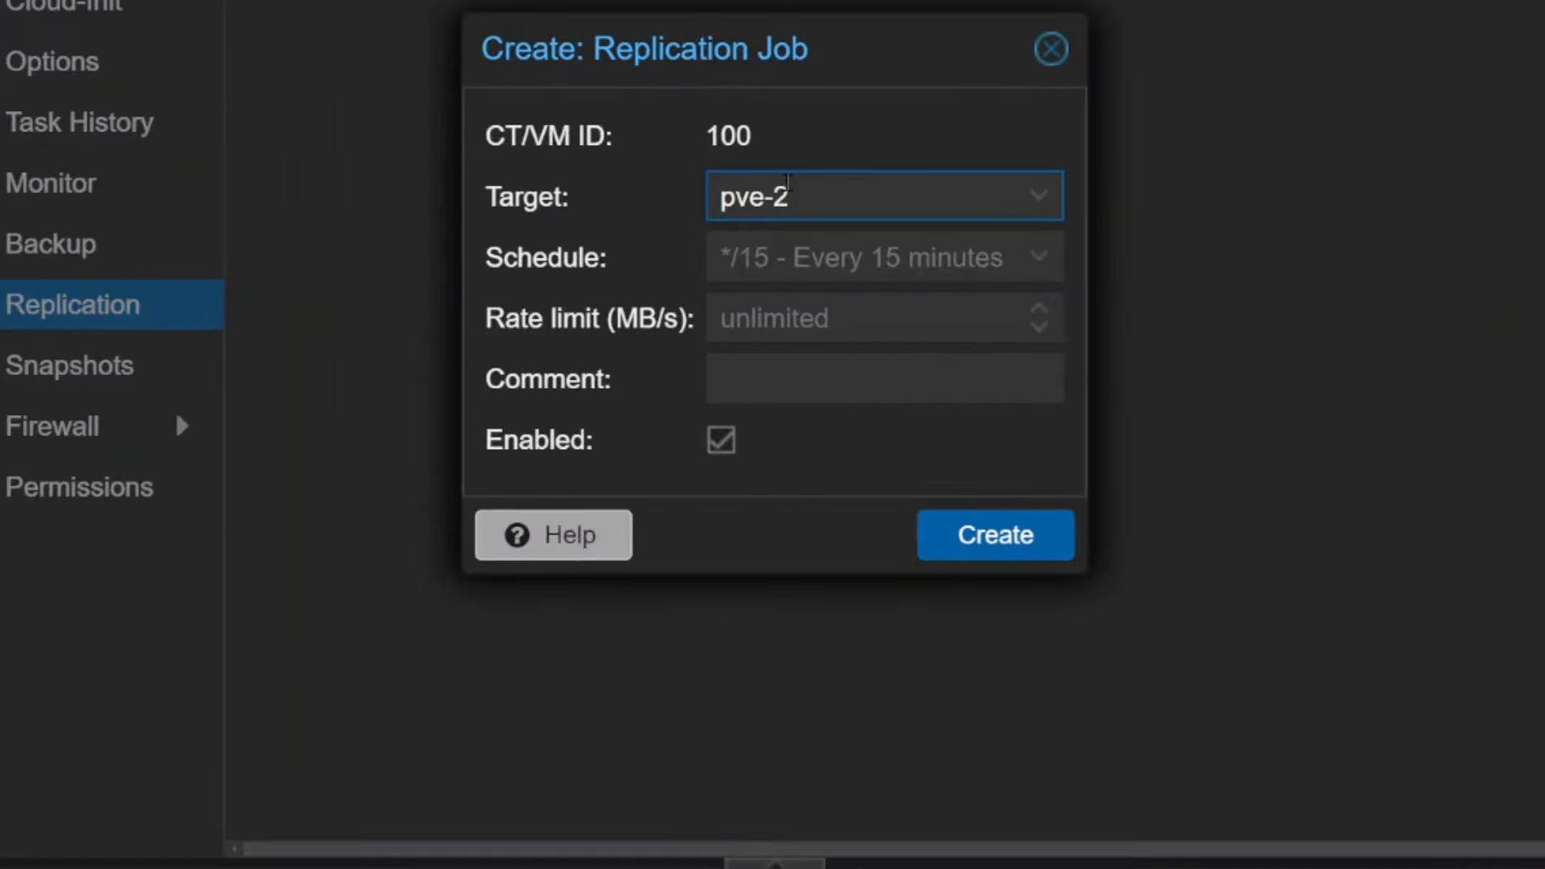
{"action": "left_click", "coordinate": [845, 209]}
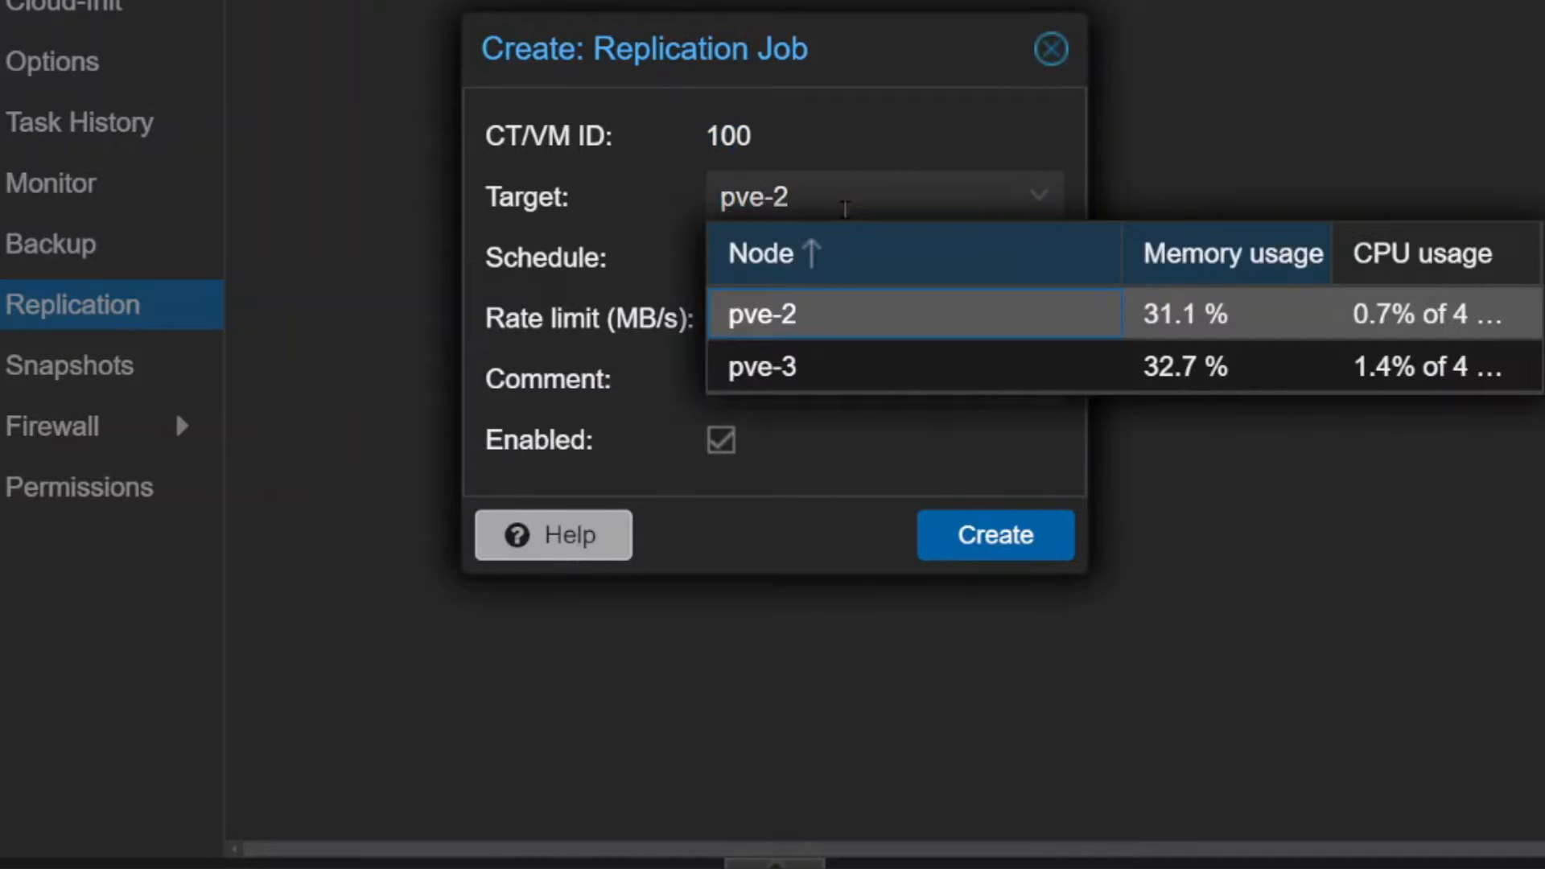
{"action": "left_click", "coordinate": [813, 317]}
{"action": "left_click", "coordinate": [821, 266]}
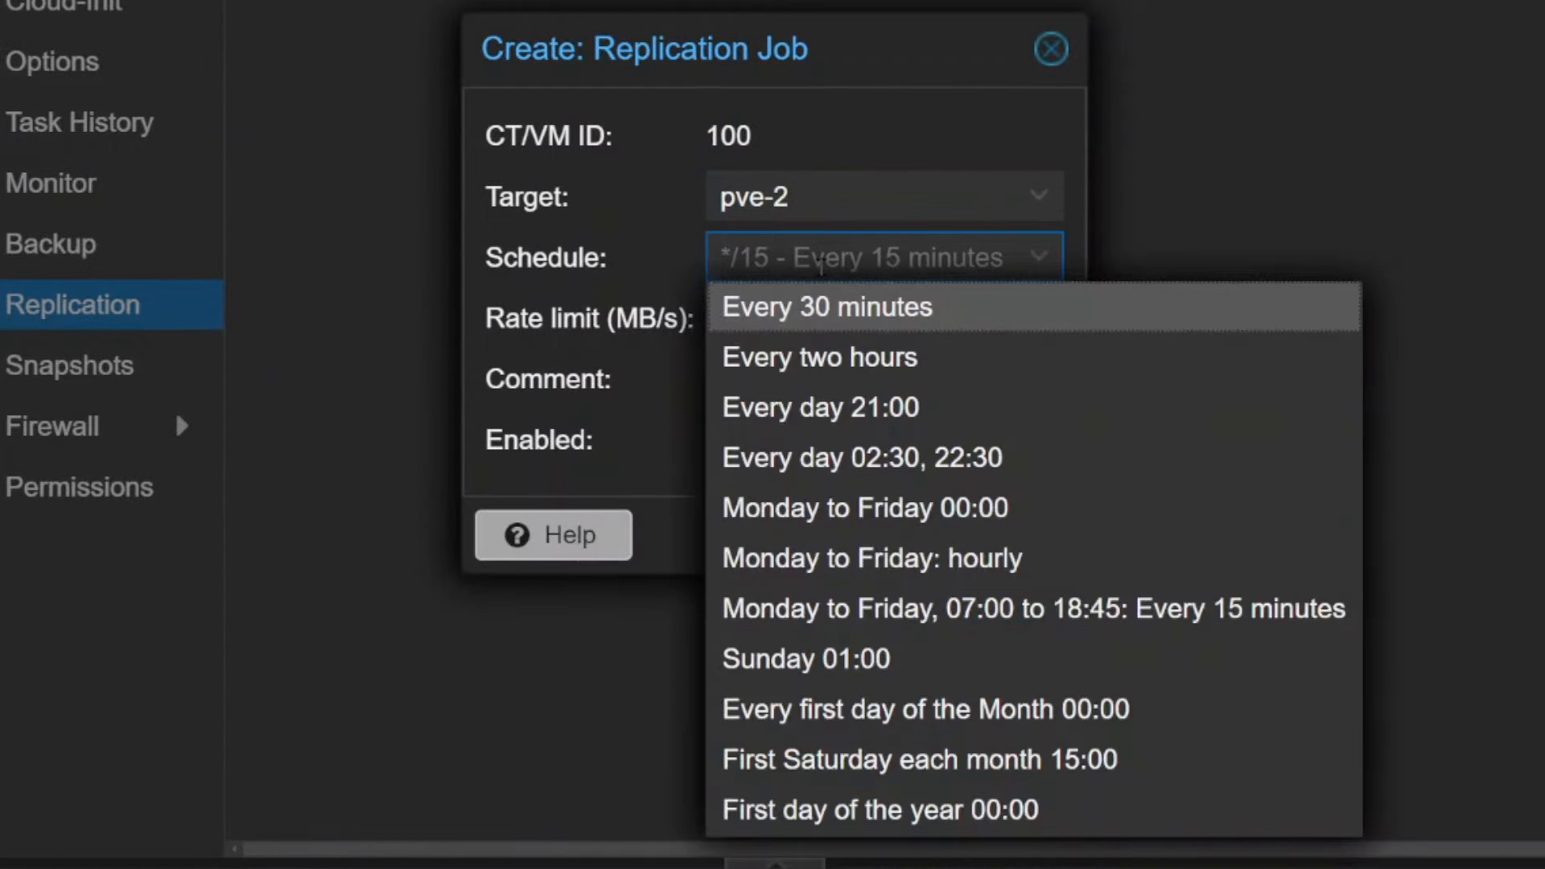
{"action": "type", "text": "*/1"}
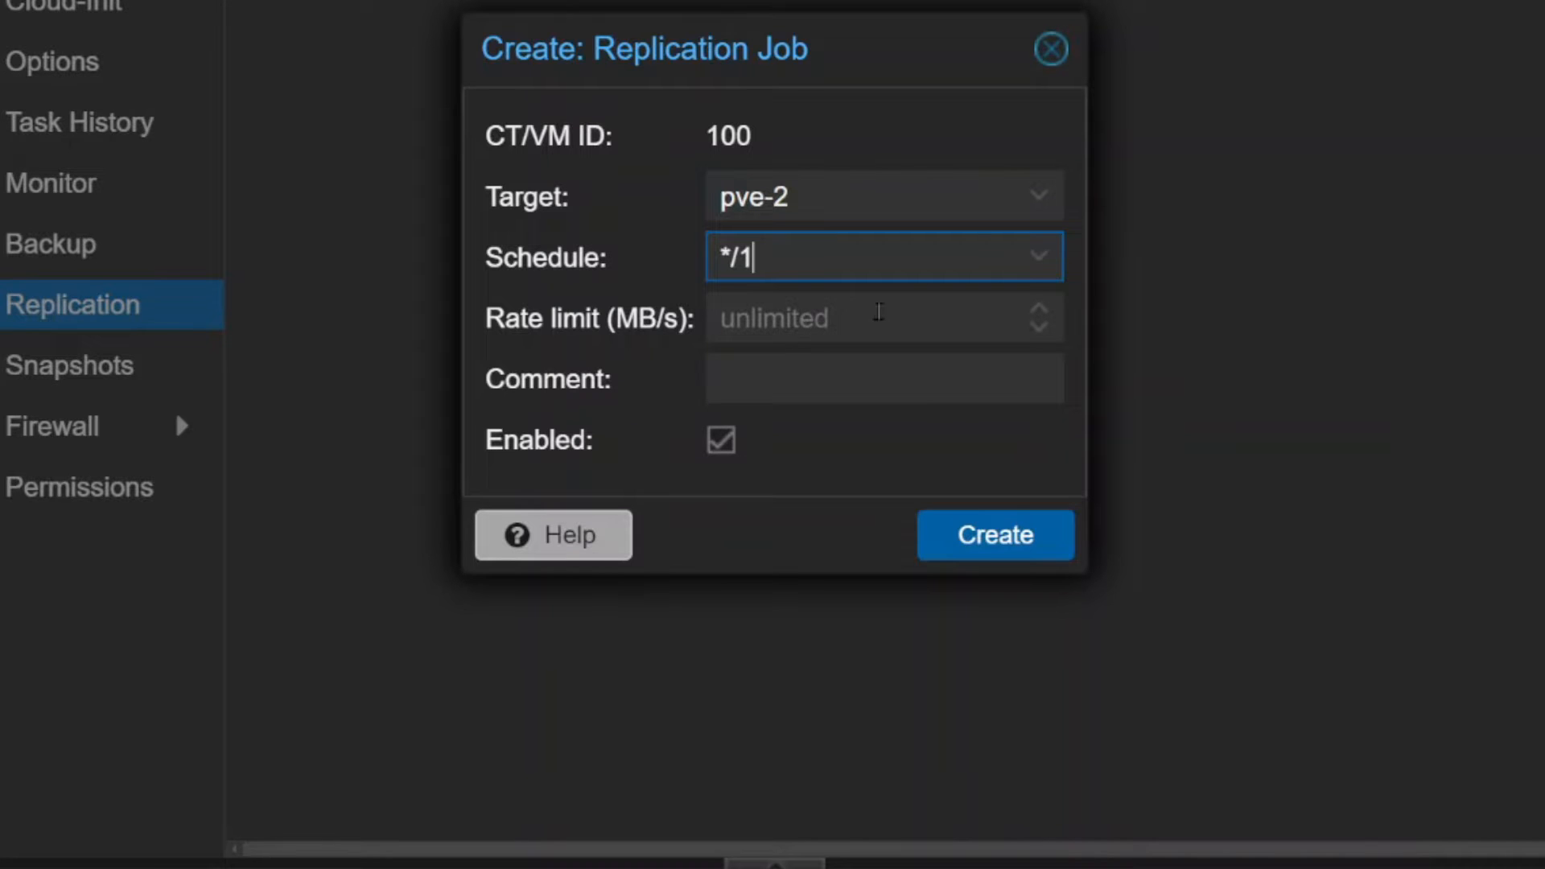
{"action": "left_click", "coordinate": [1050, 260]}
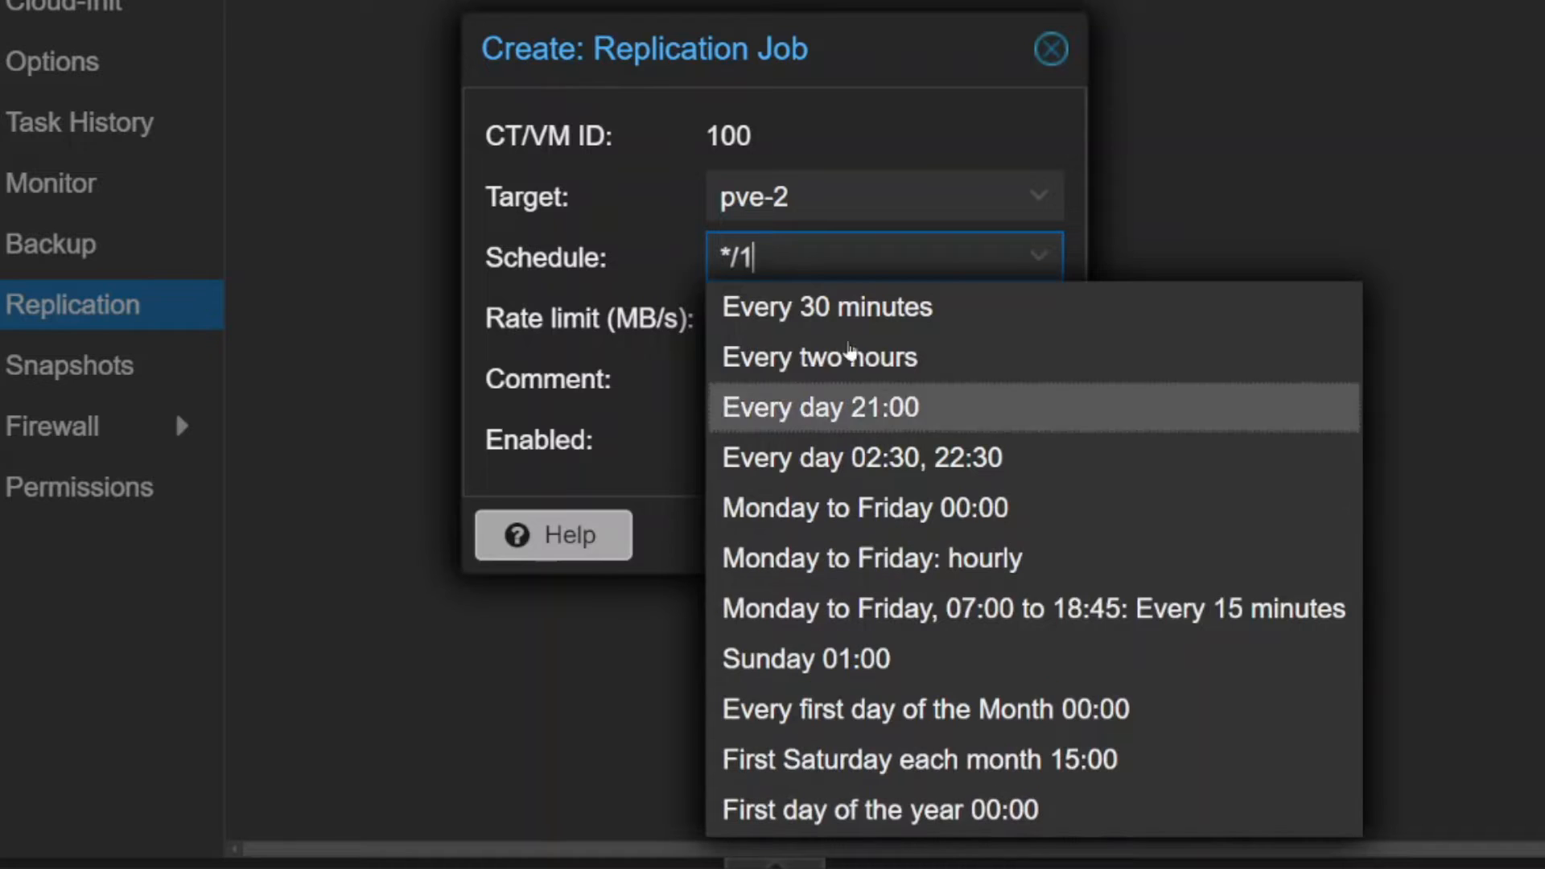
{"action": "left_click", "coordinate": [863, 155]}
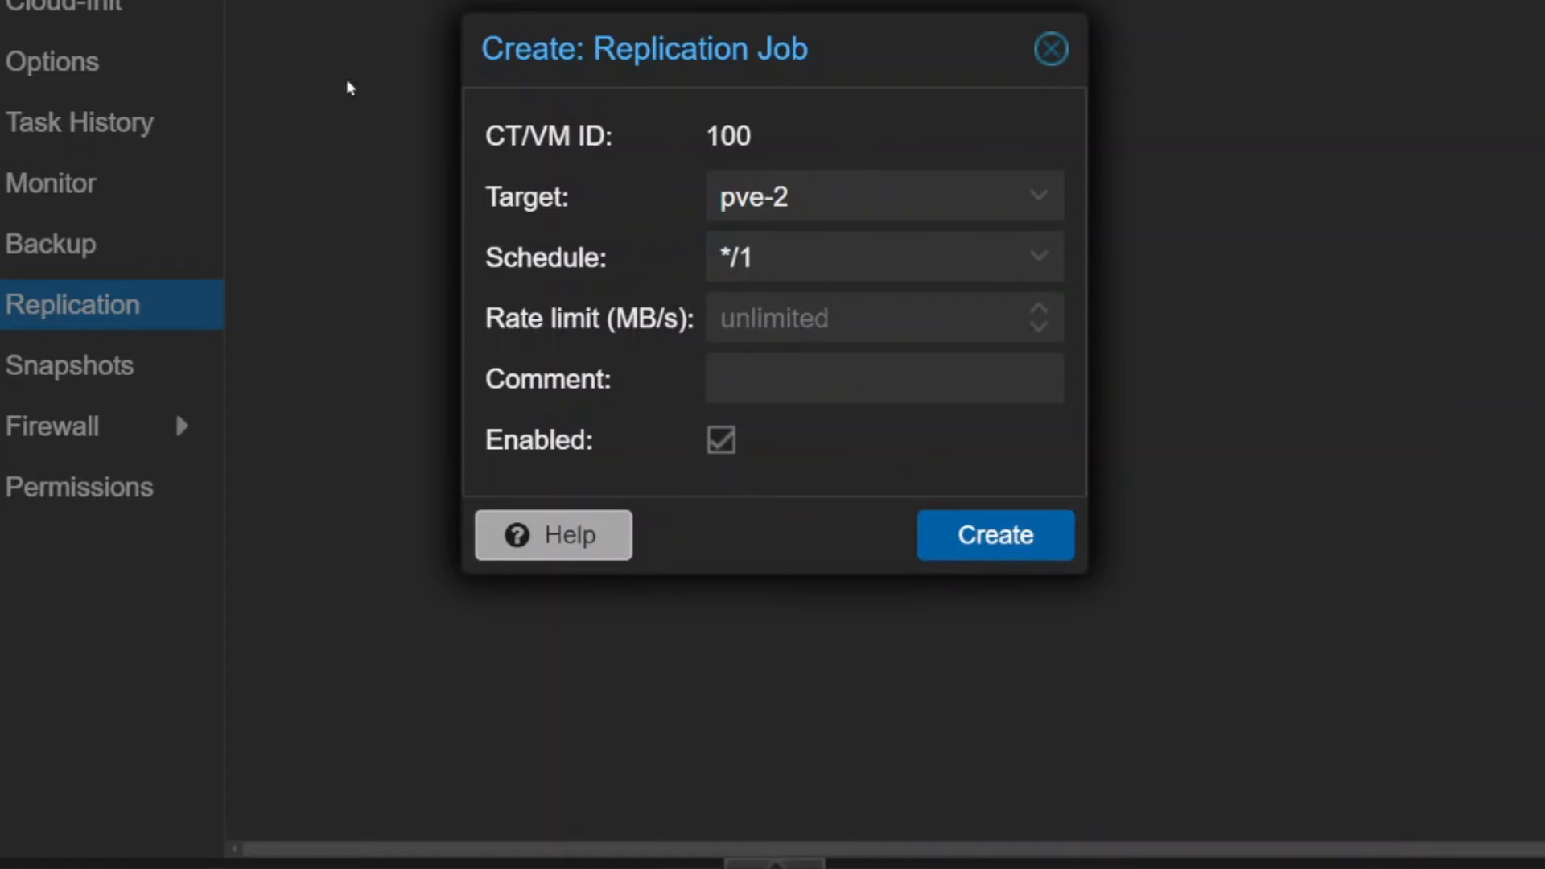
- Try the intervals */5 and */15 in the replication job's schedule
{"action": "left_click", "coordinate": [864, 258]}
{"action": "key", "text": "BackSpace"}
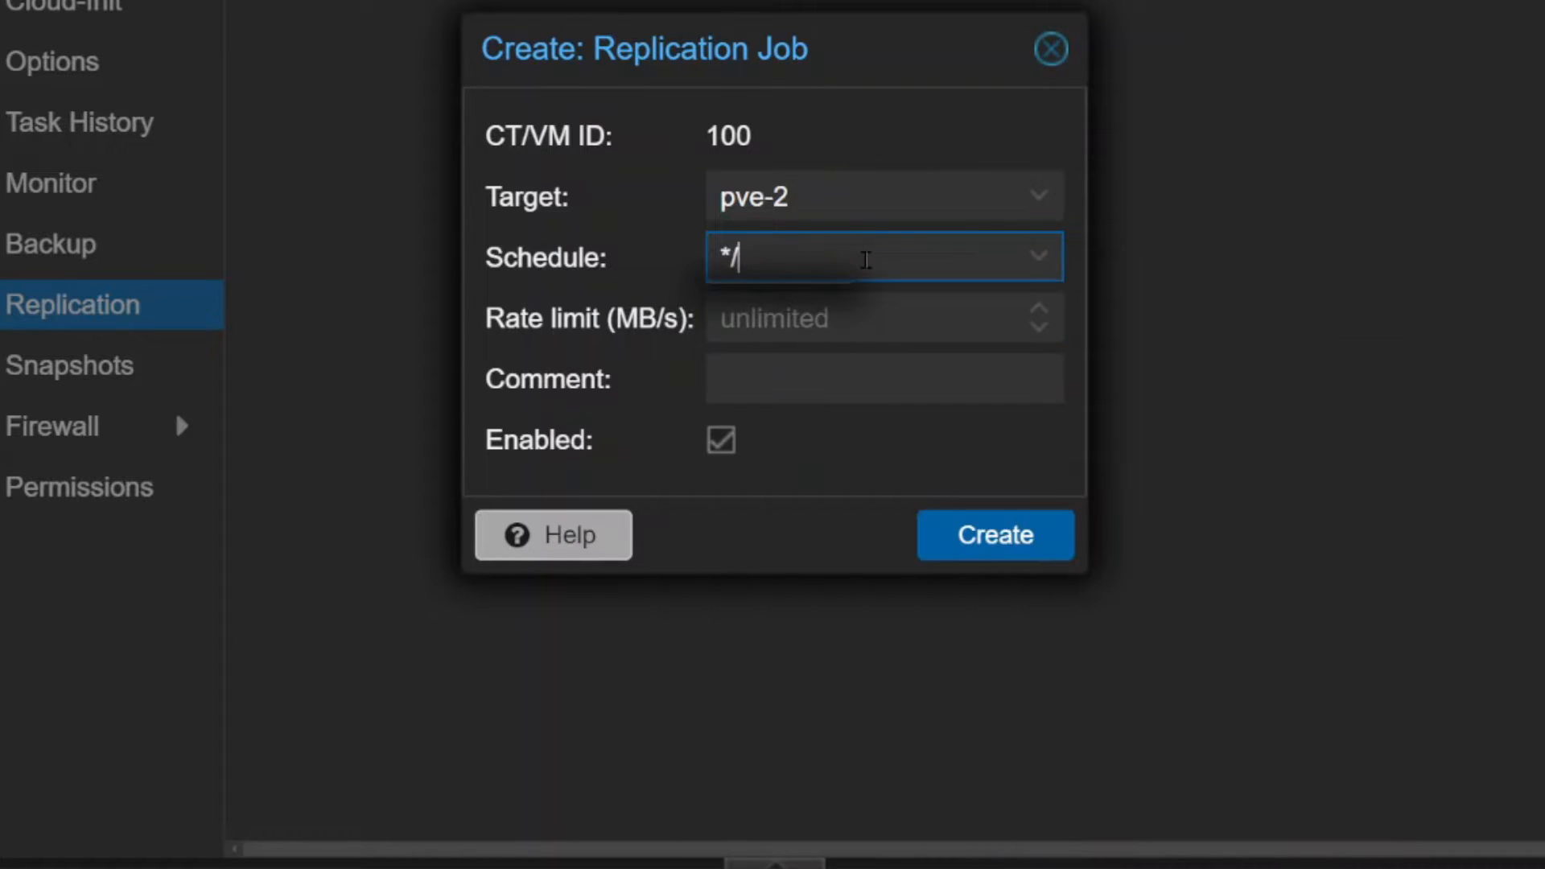
{"action": "type", "text": "5"}
{"action": "key", "text": "BackSpace"}
{"action": "type", "text": "15"}
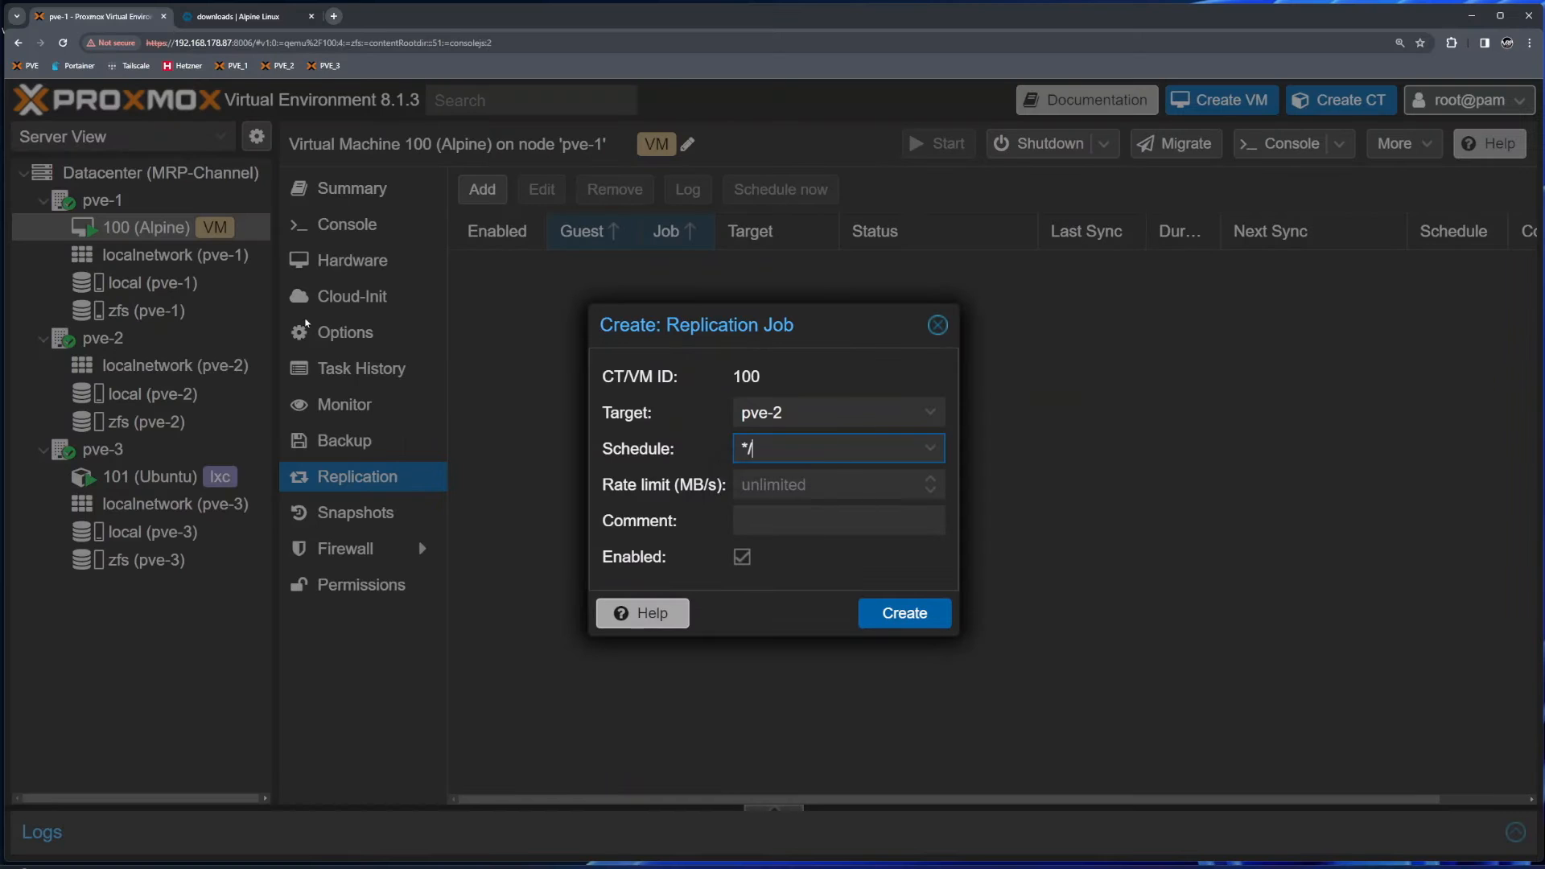
- Set the replication schedule to */1 and create the job for VM 100 to pve-2
{"action": "key", "text": "BackSpace"}
{"action": "left_click", "coordinate": [873, 609]}
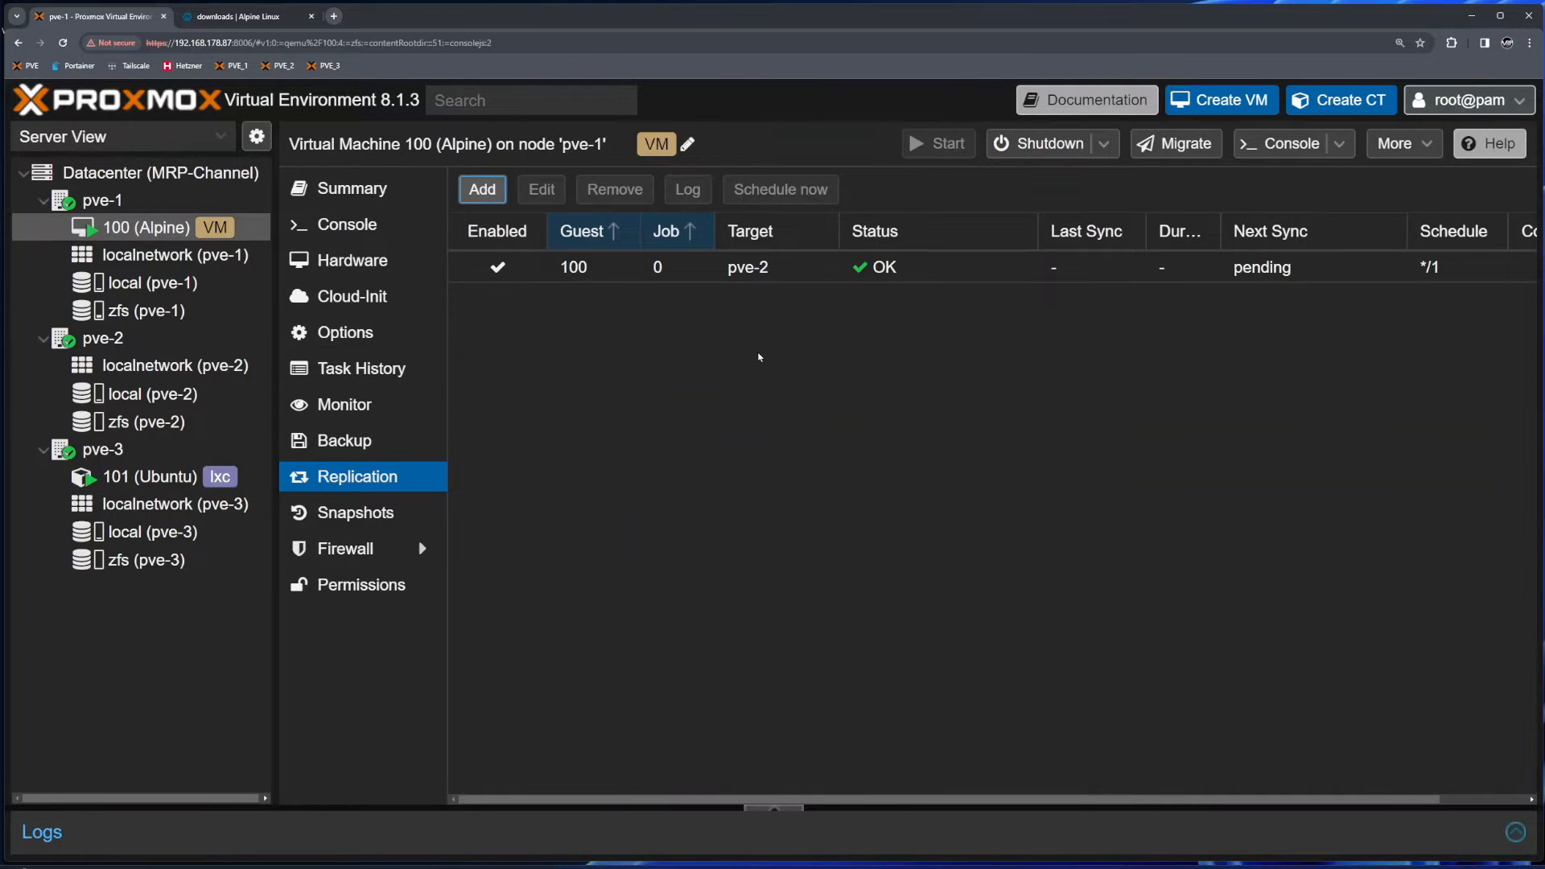
- Check the sync status of VM 100's replication job and the VM disks in the zfs storage of pve-2
{"action": "left_click", "coordinate": [942, 268]}
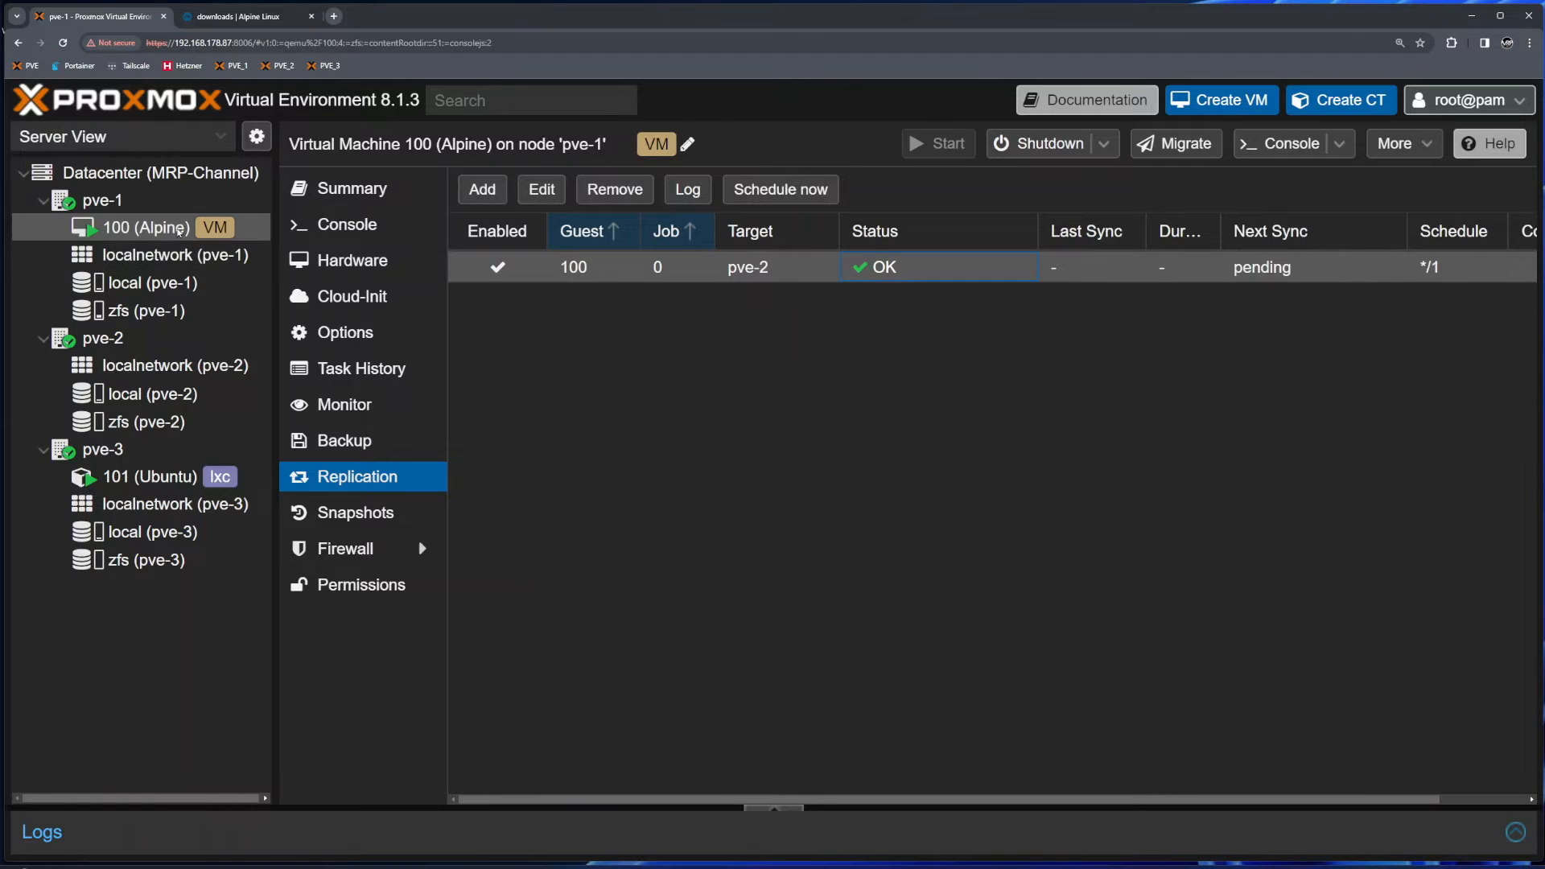
{"action": "left_click", "coordinate": [138, 421]}
{"action": "left_click", "coordinate": [349, 228]}
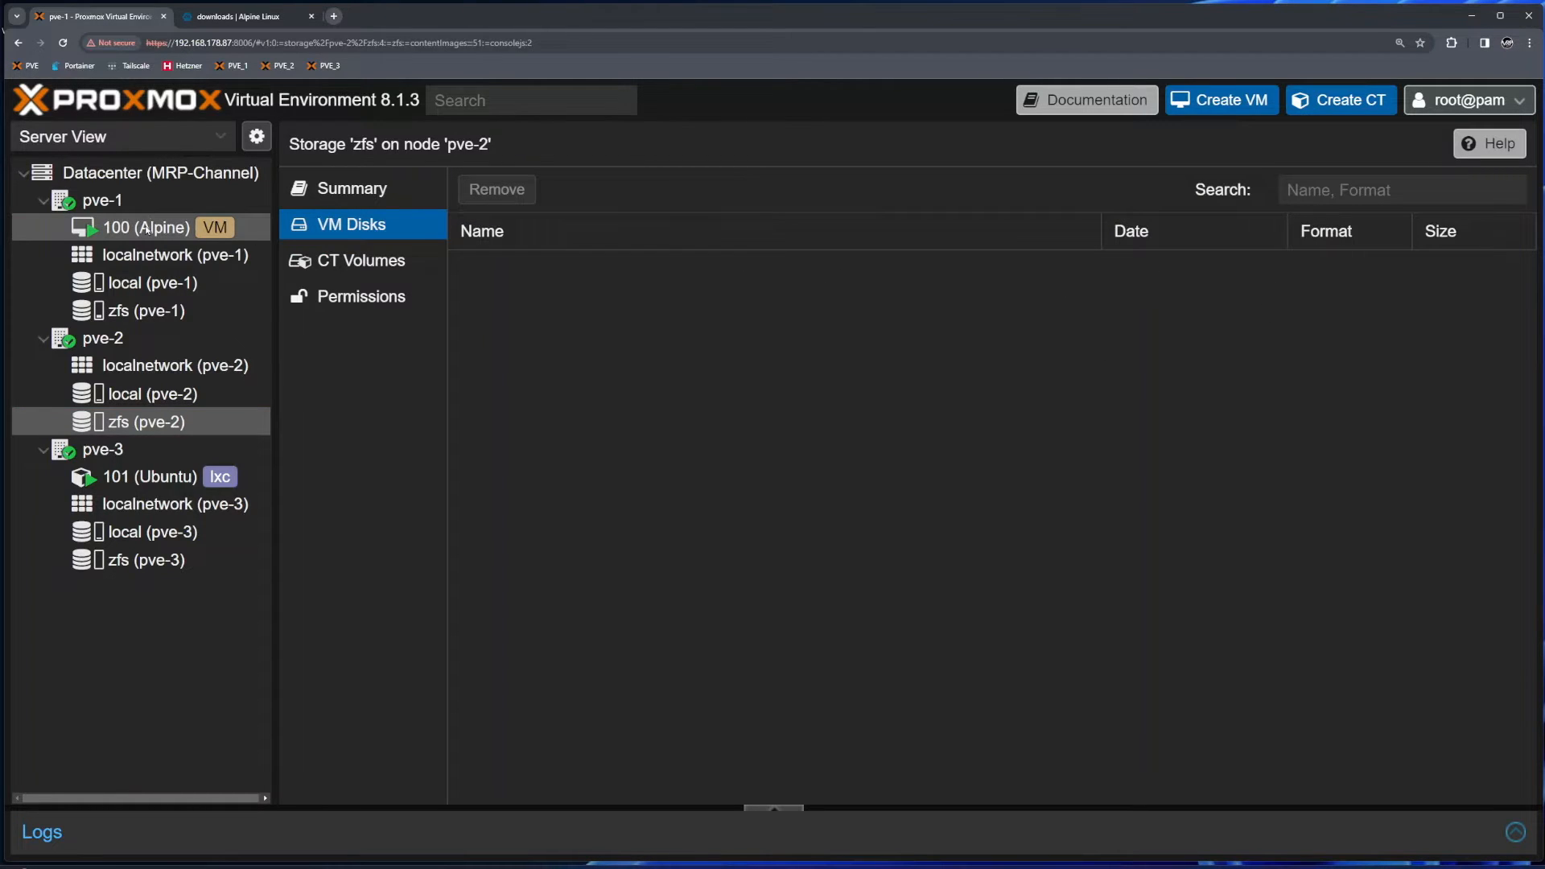
{"action": "left_click", "coordinate": [147, 229]}
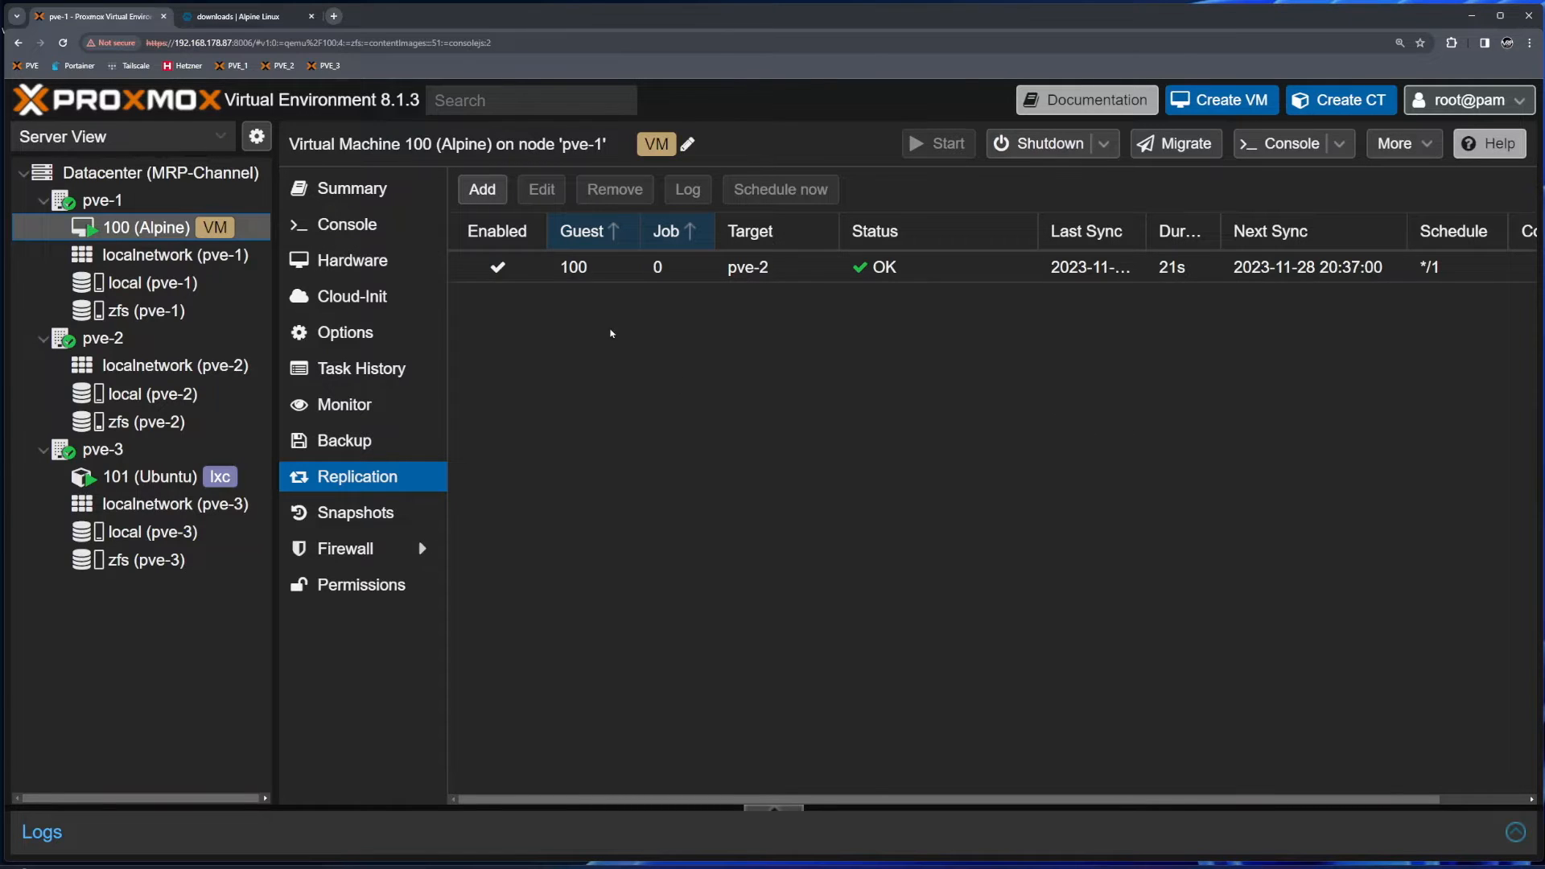
{"action": "left_click", "coordinate": [118, 339]}
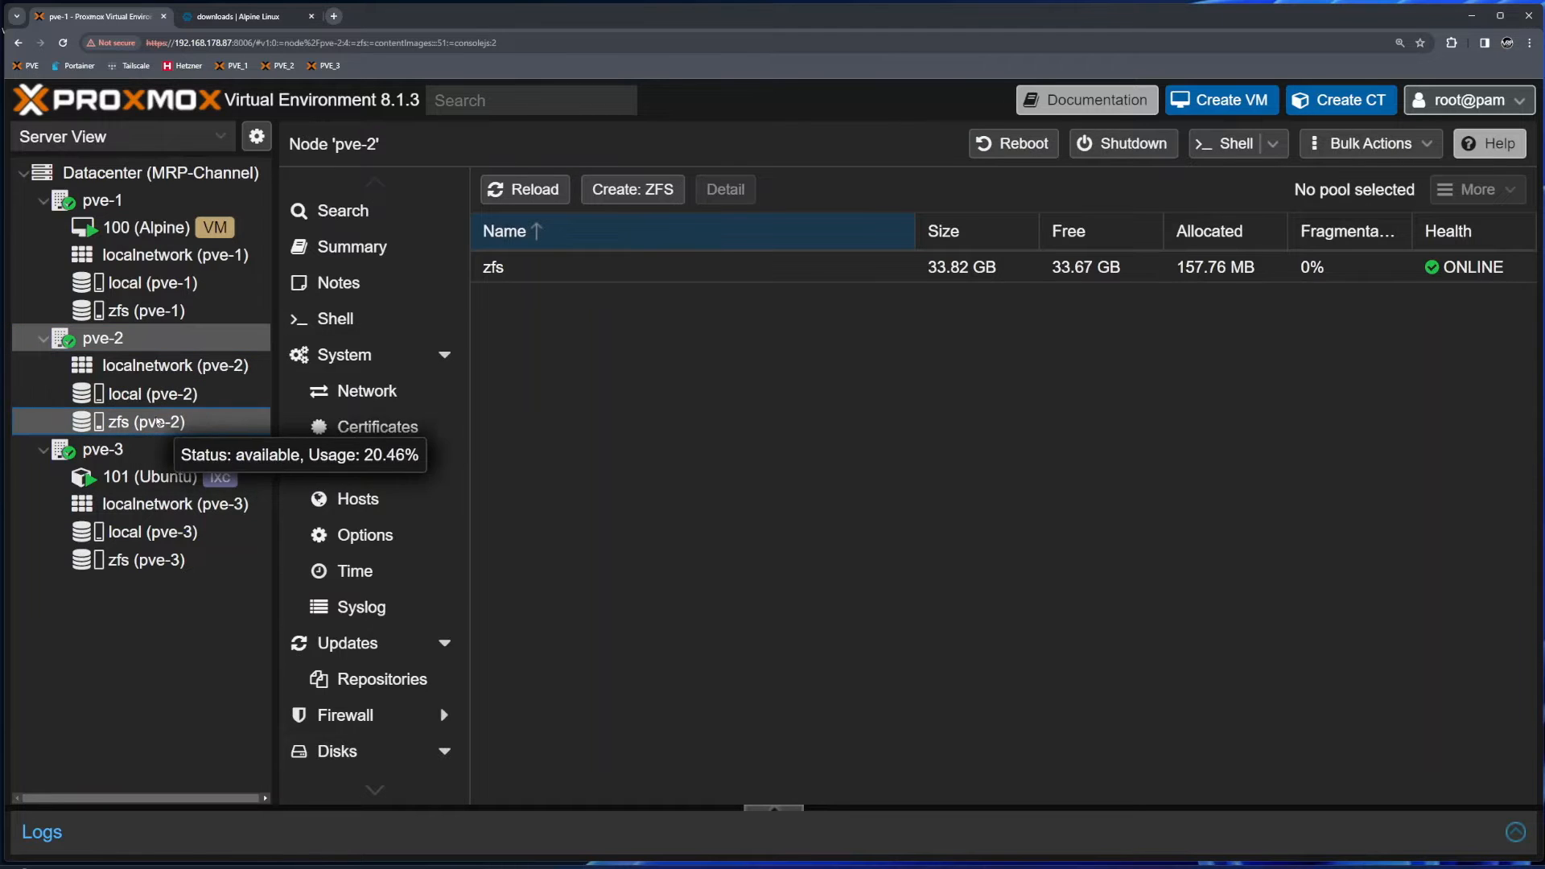
{"action": "left_click", "coordinate": [159, 421]}
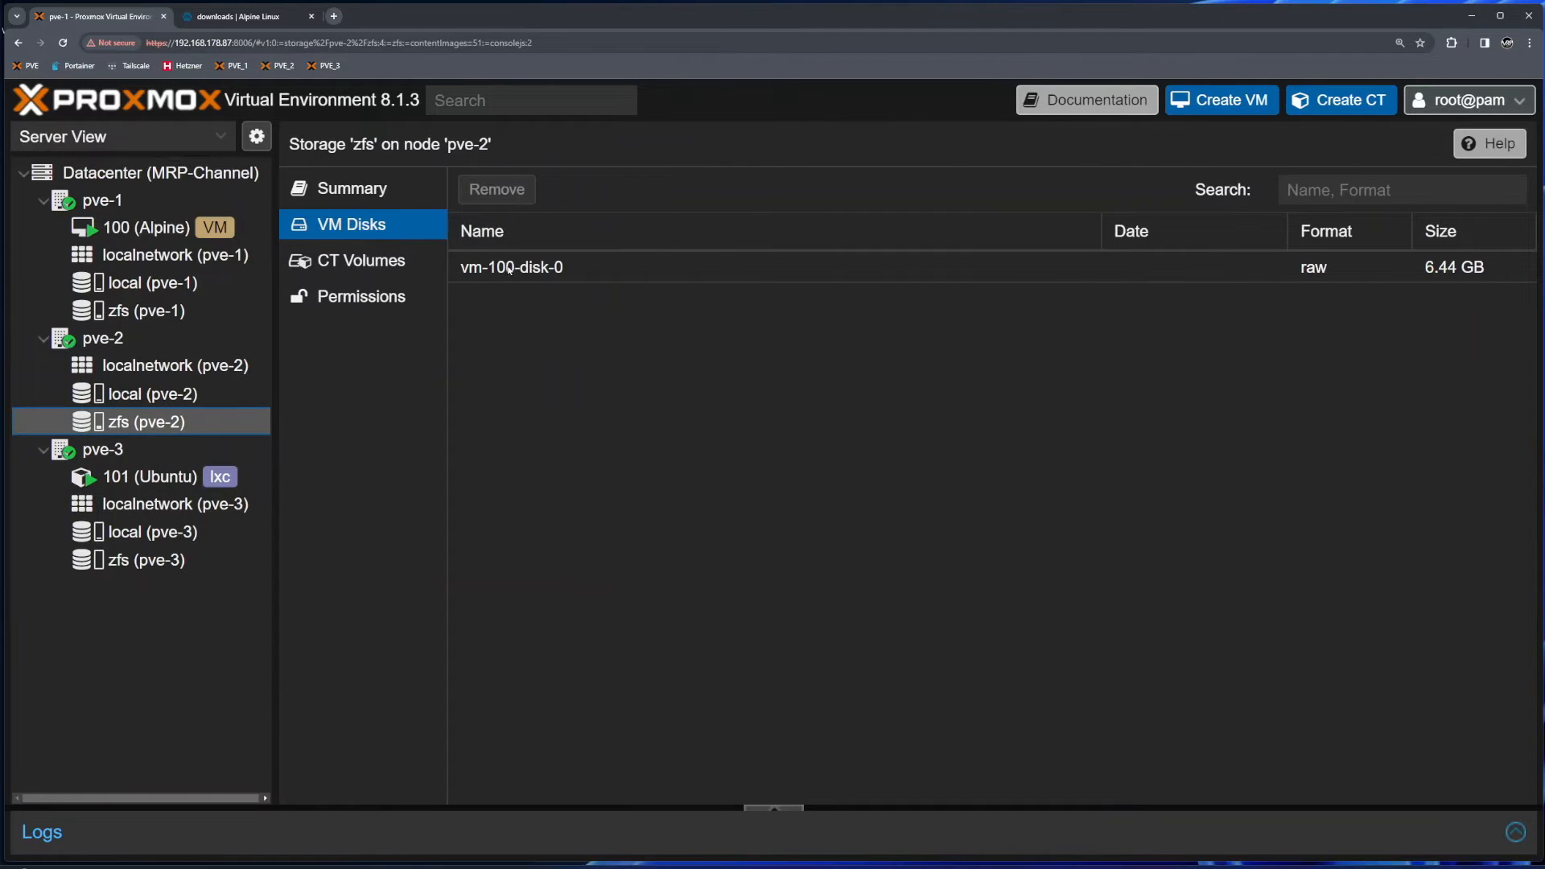
- Compare VM 100's disk in the zfs storages of pve-2 and pve-1, and create a replication job for VM 100 to pve-3 with schedule */1
{"action": "left_click", "coordinate": [1213, 270]}
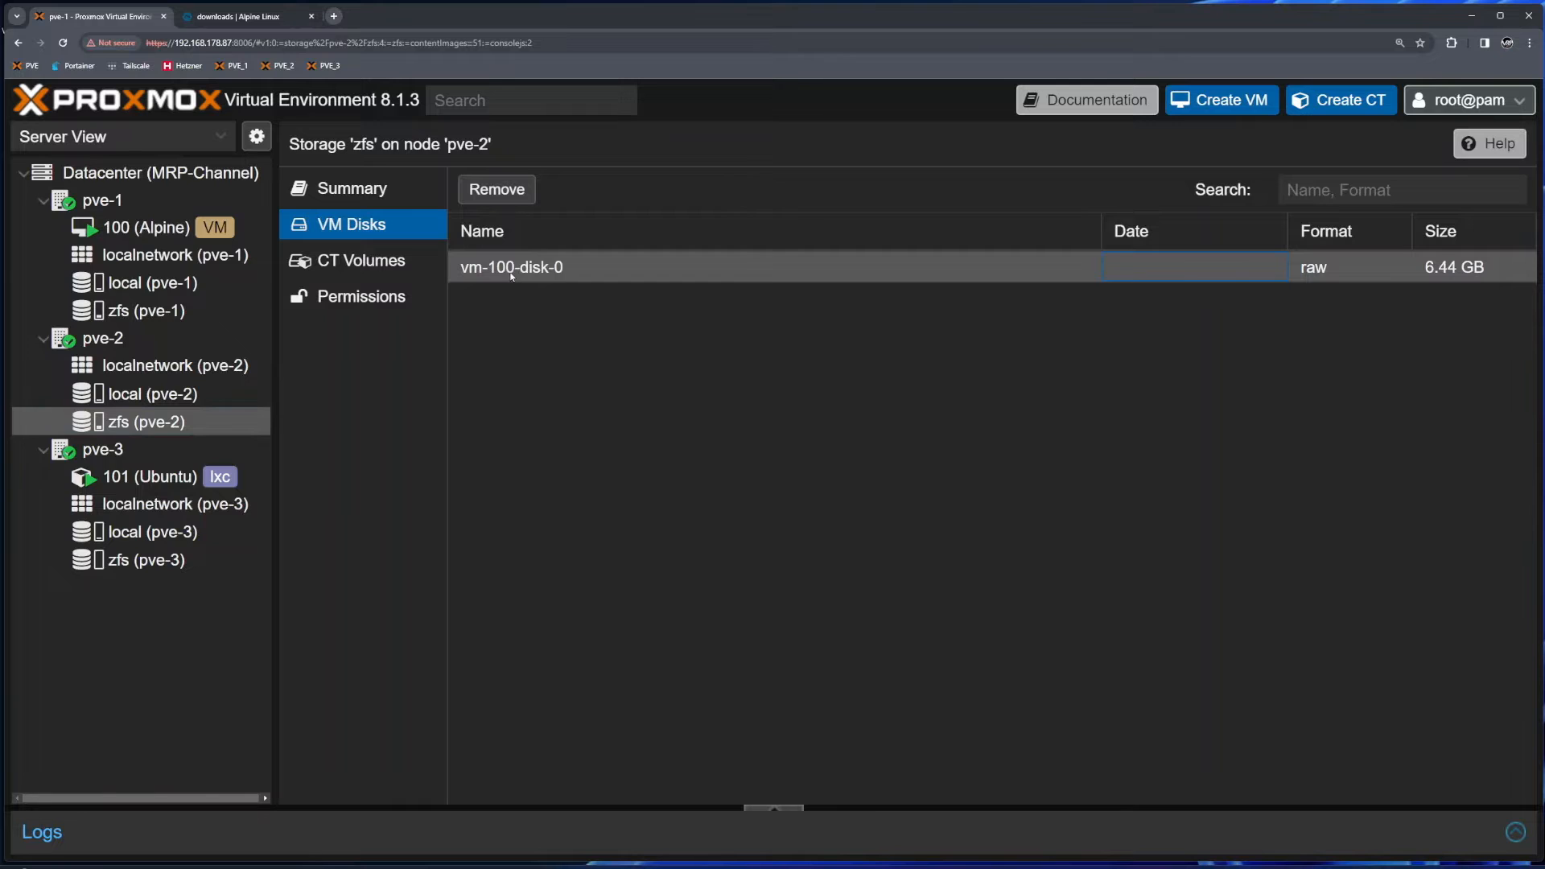
{"action": "left_click", "coordinate": [131, 312]}
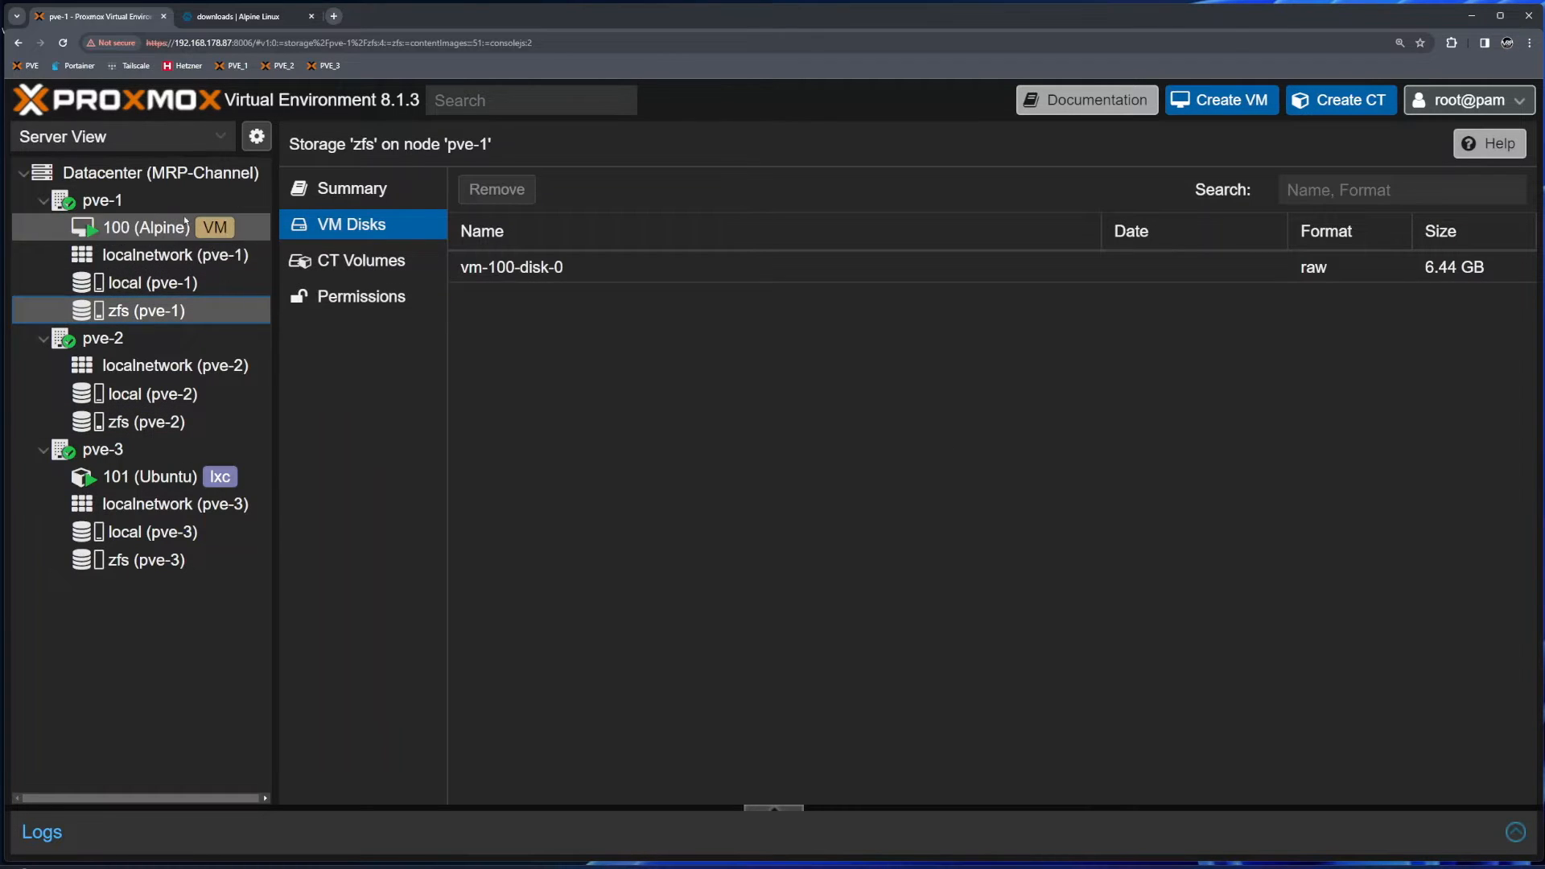
{"action": "left_click", "coordinate": [144, 228]}
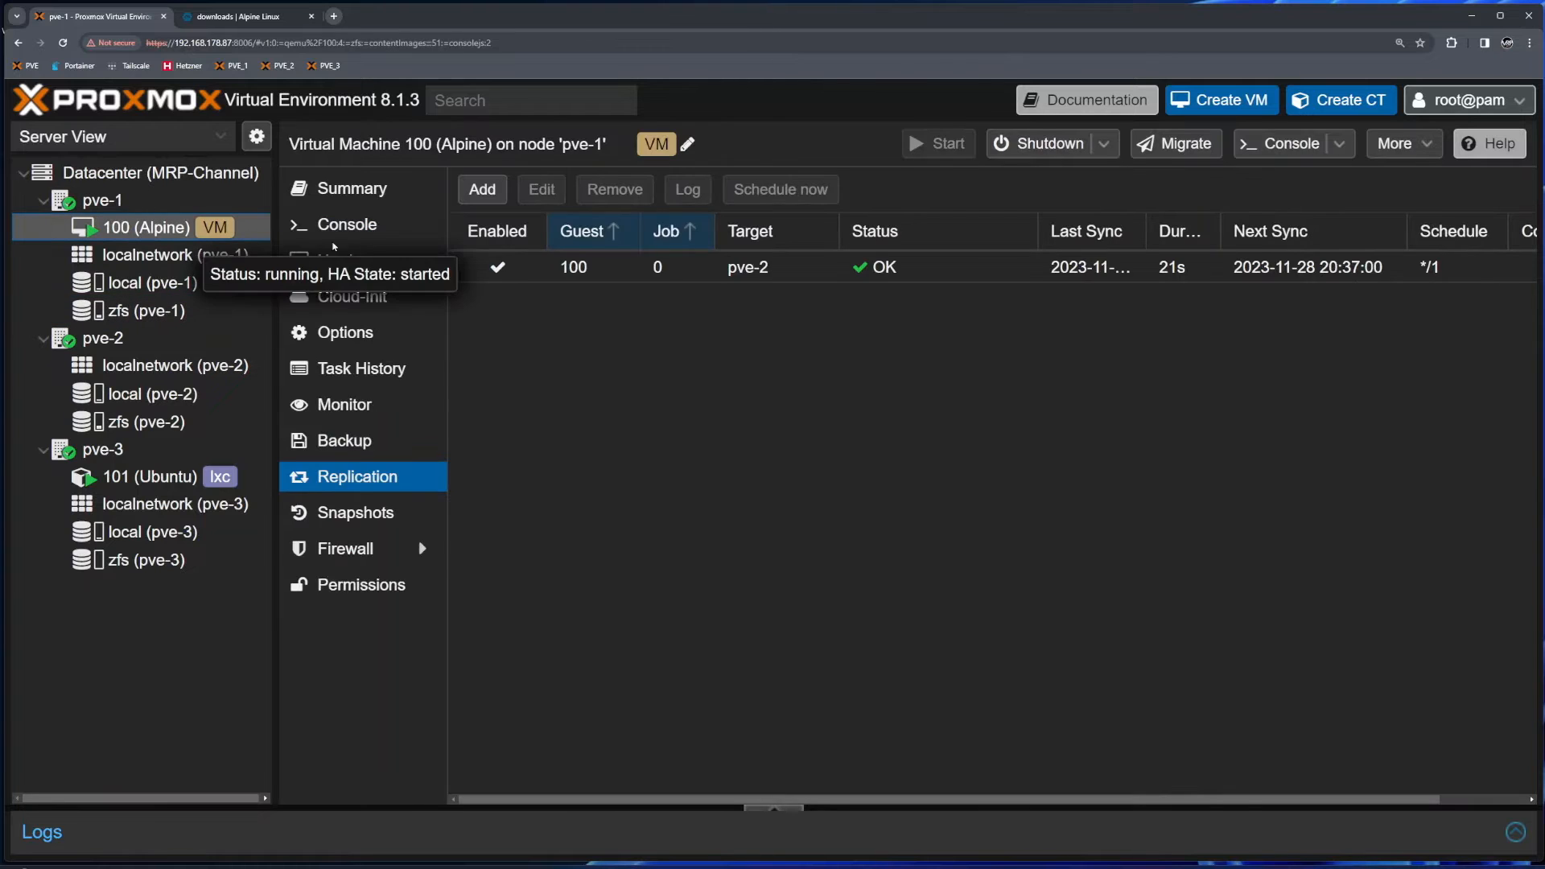
{"action": "left_click", "coordinate": [482, 189]}
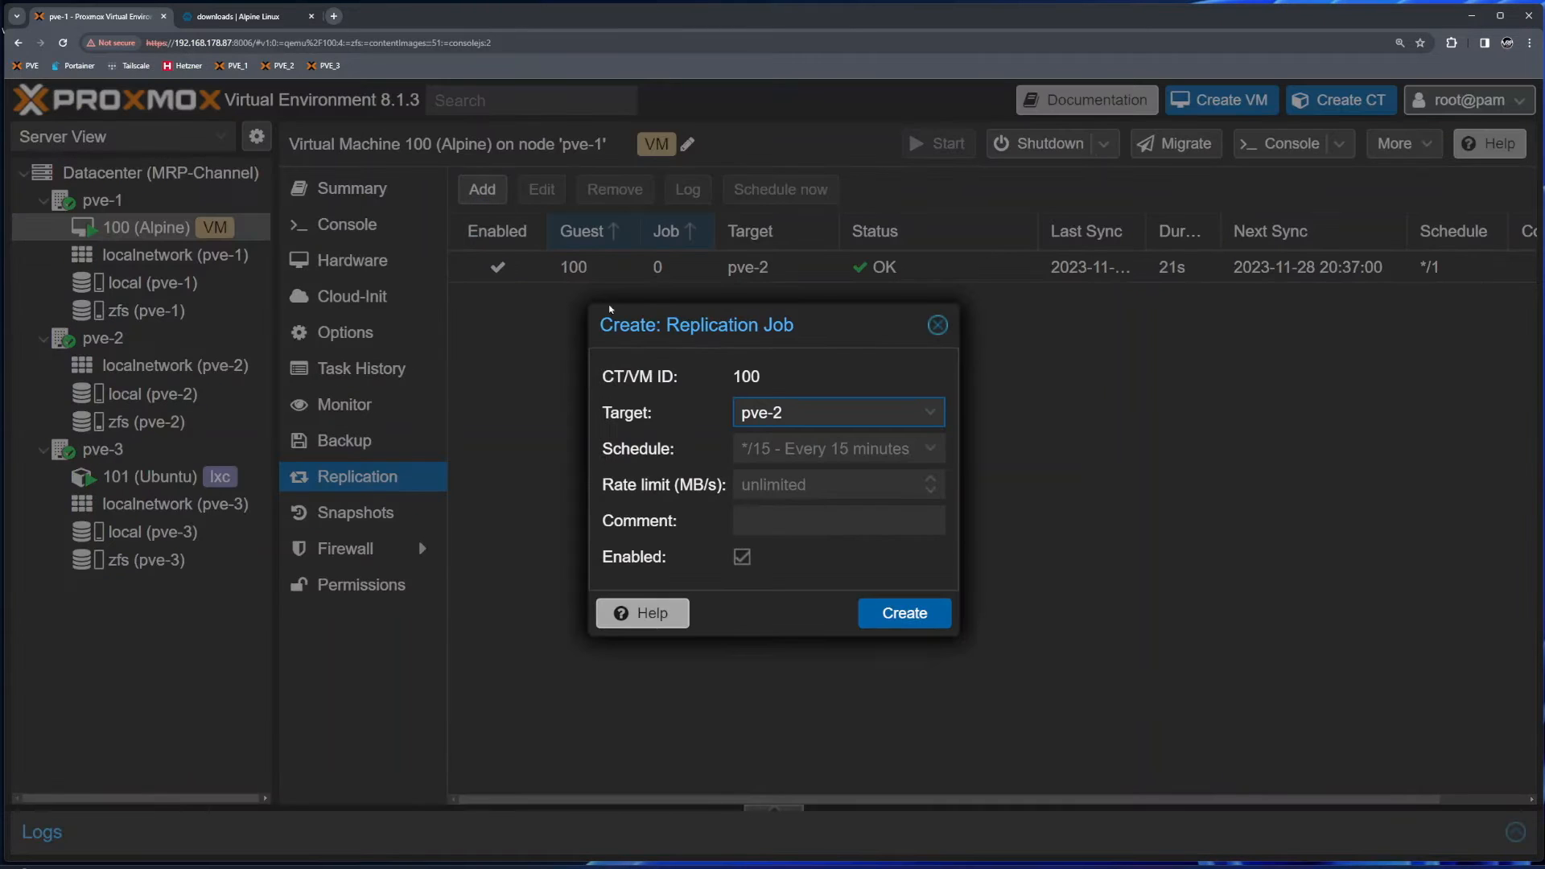
{"action": "left_click", "coordinate": [807, 411]}
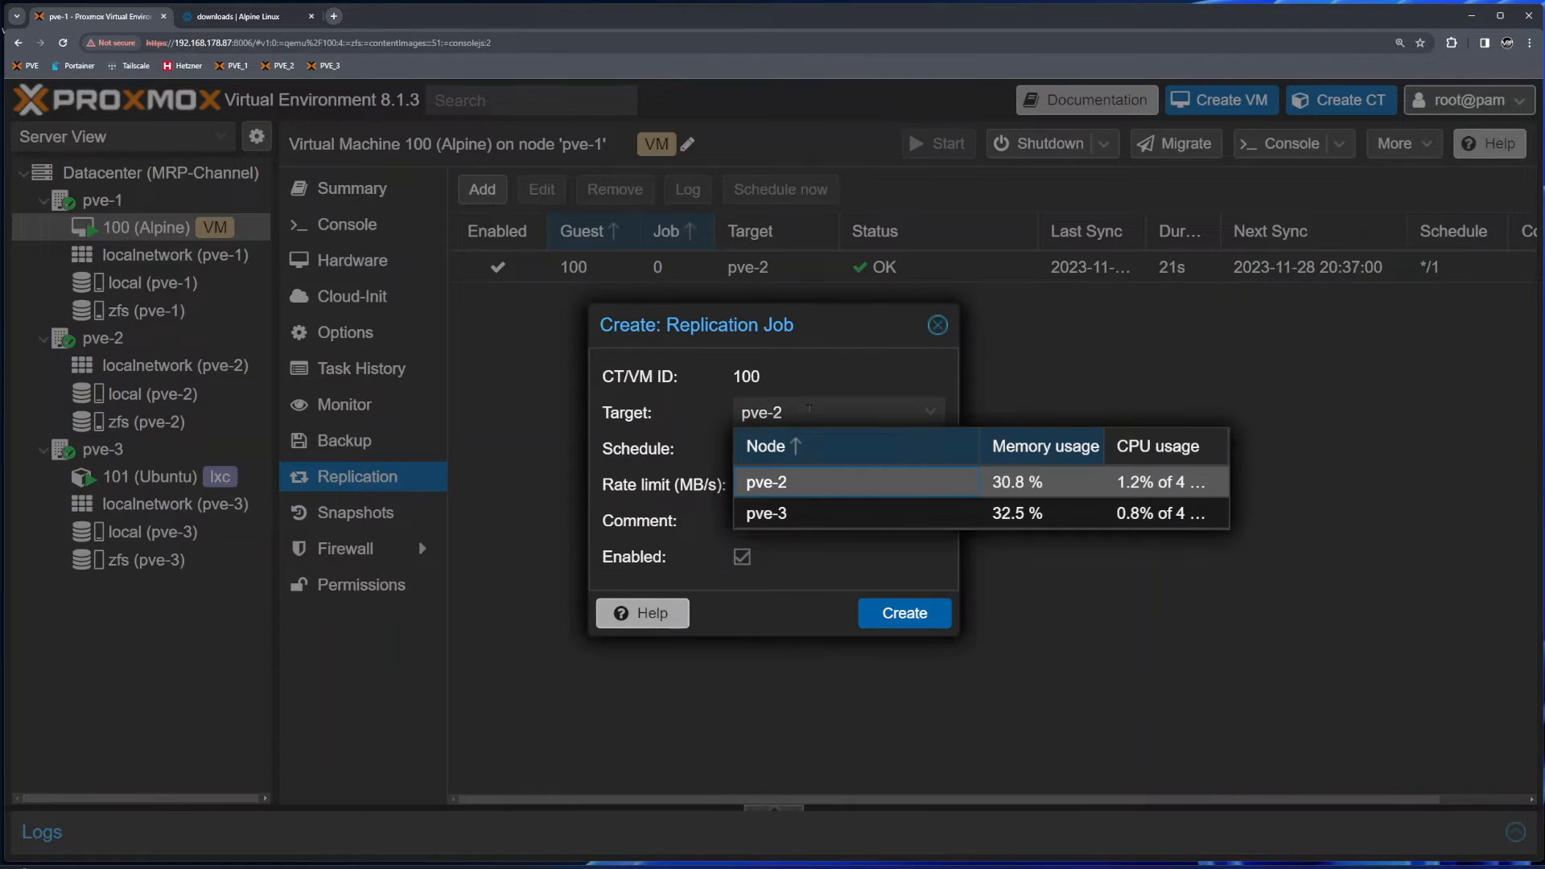
{"action": "left_click", "coordinate": [793, 514]}
{"action": "left_click", "coordinate": [807, 451]}
{"action": "type", "text": "*/1"}
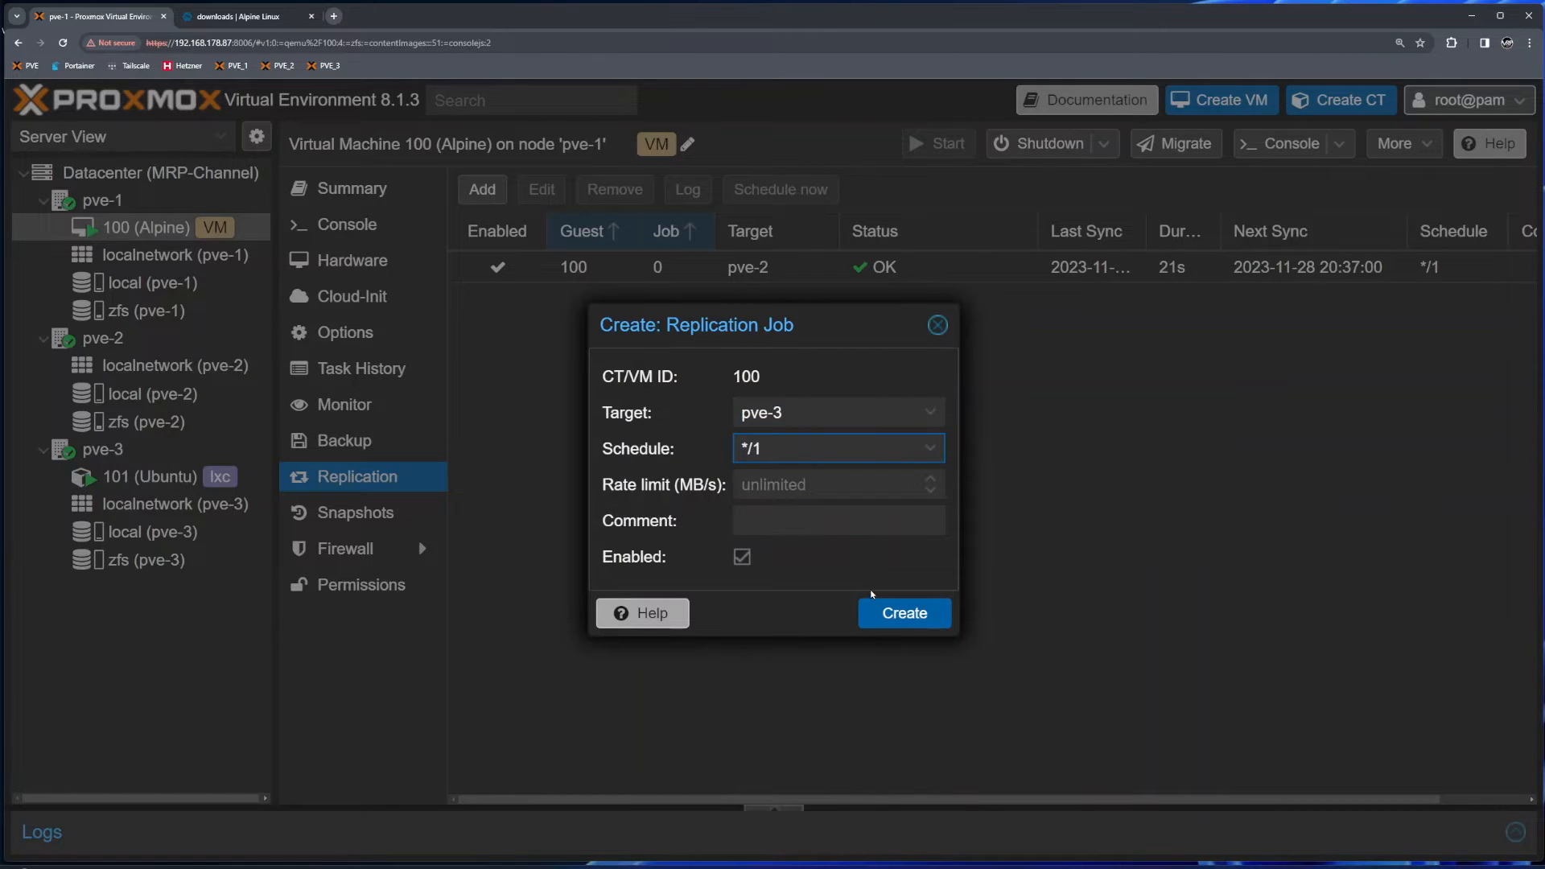
{"action": "left_click", "coordinate": [917, 608]}
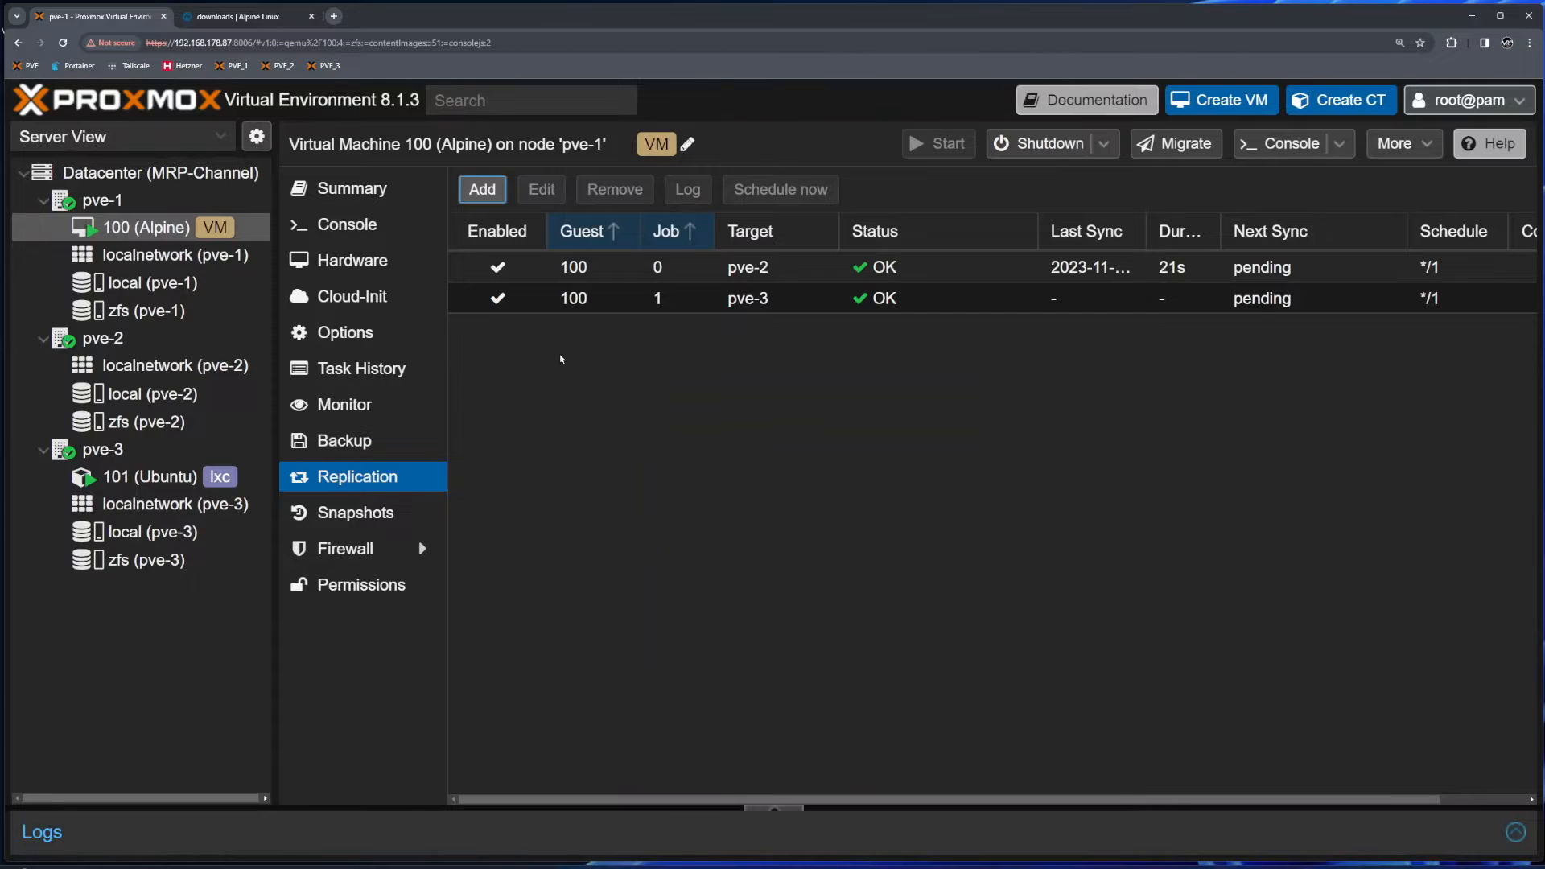
- Check the sync status of VM 100's replication jobs to pve-3 and pve-2
{"action": "mouse_move", "coordinate": [139, 232]}
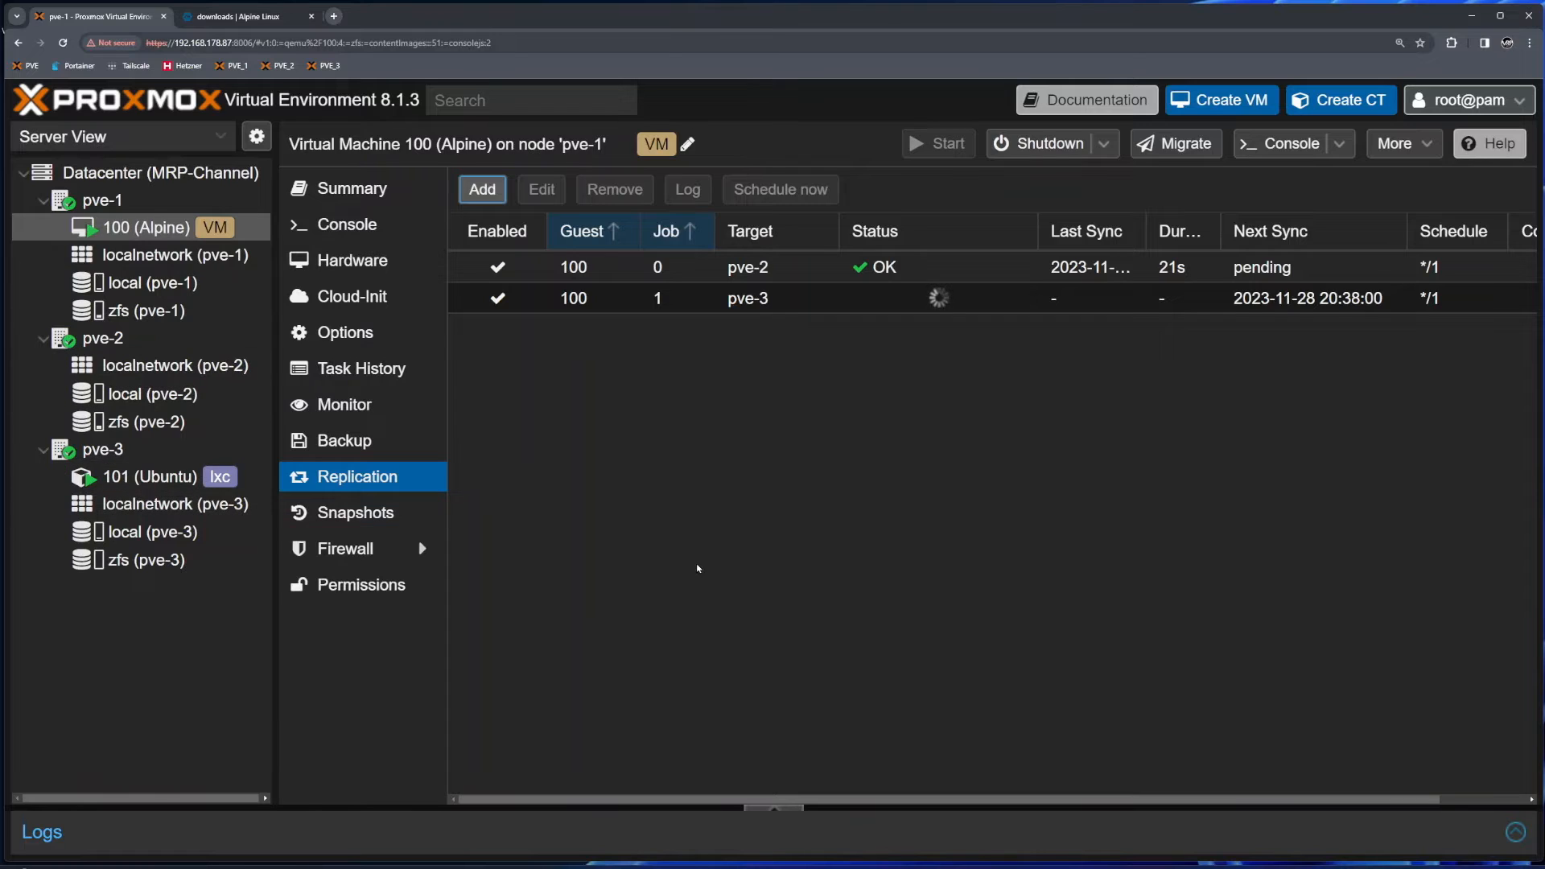
{"action": "left_click", "coordinate": [788, 304]}
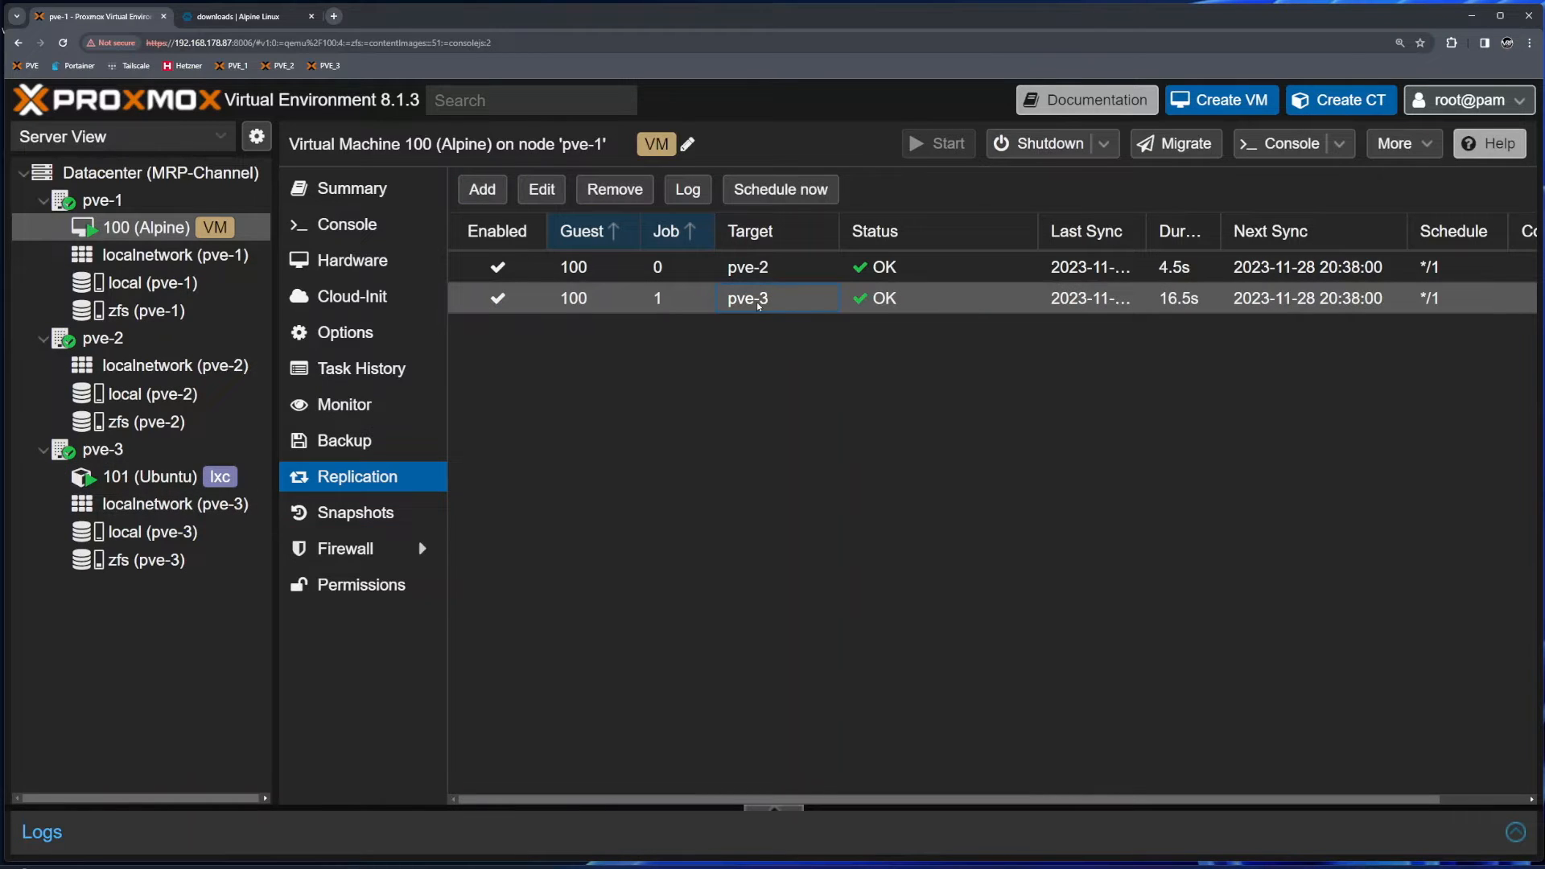
{"action": "left_click", "coordinate": [792, 267]}
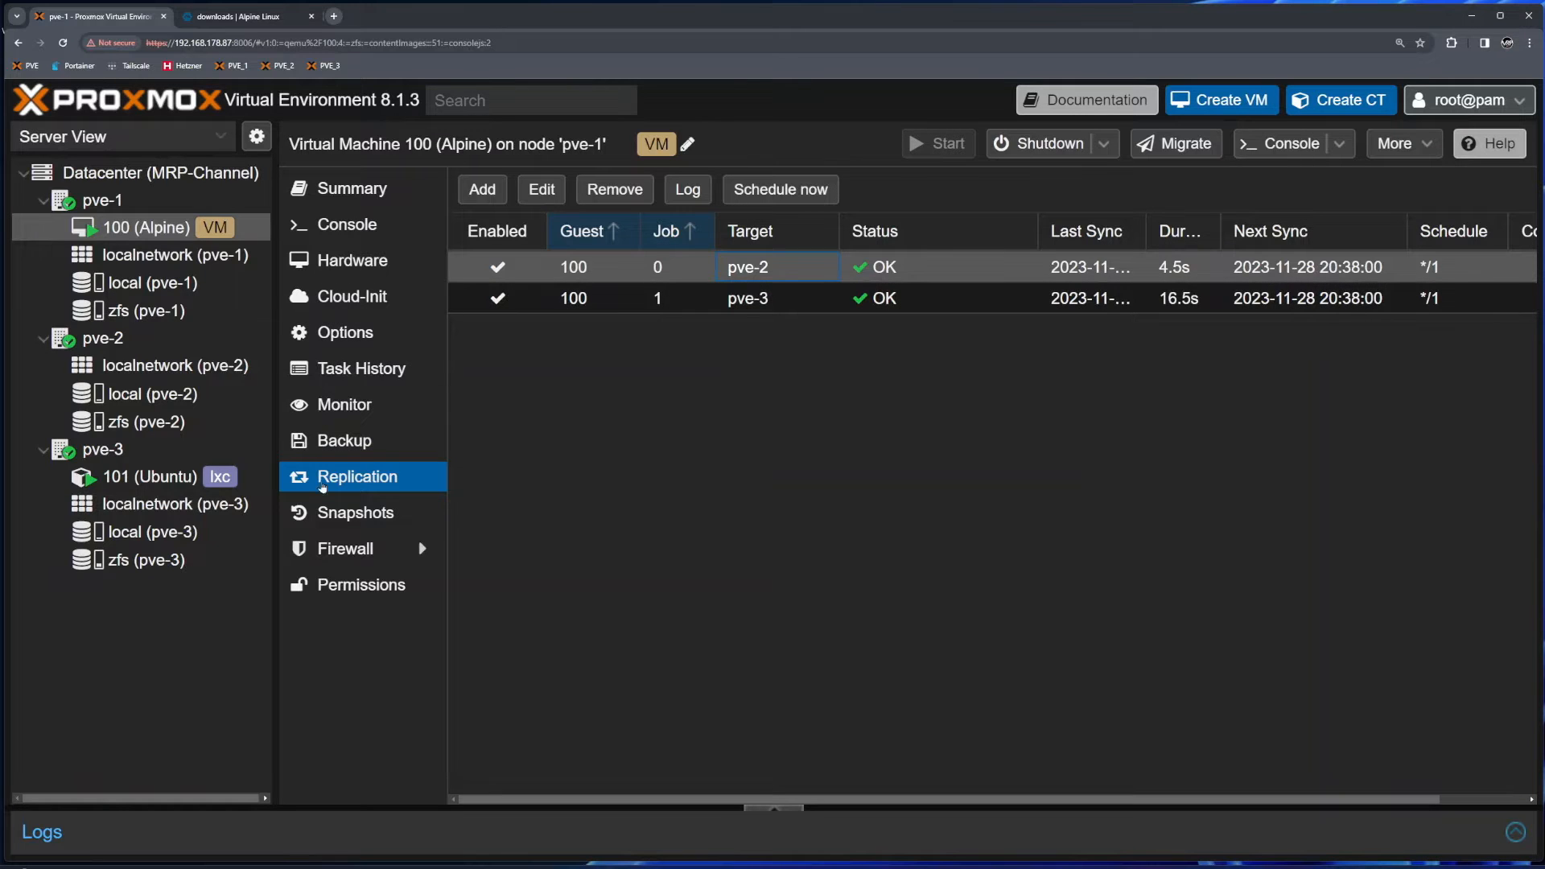
{"action": "left_click", "coordinate": [146, 229]}
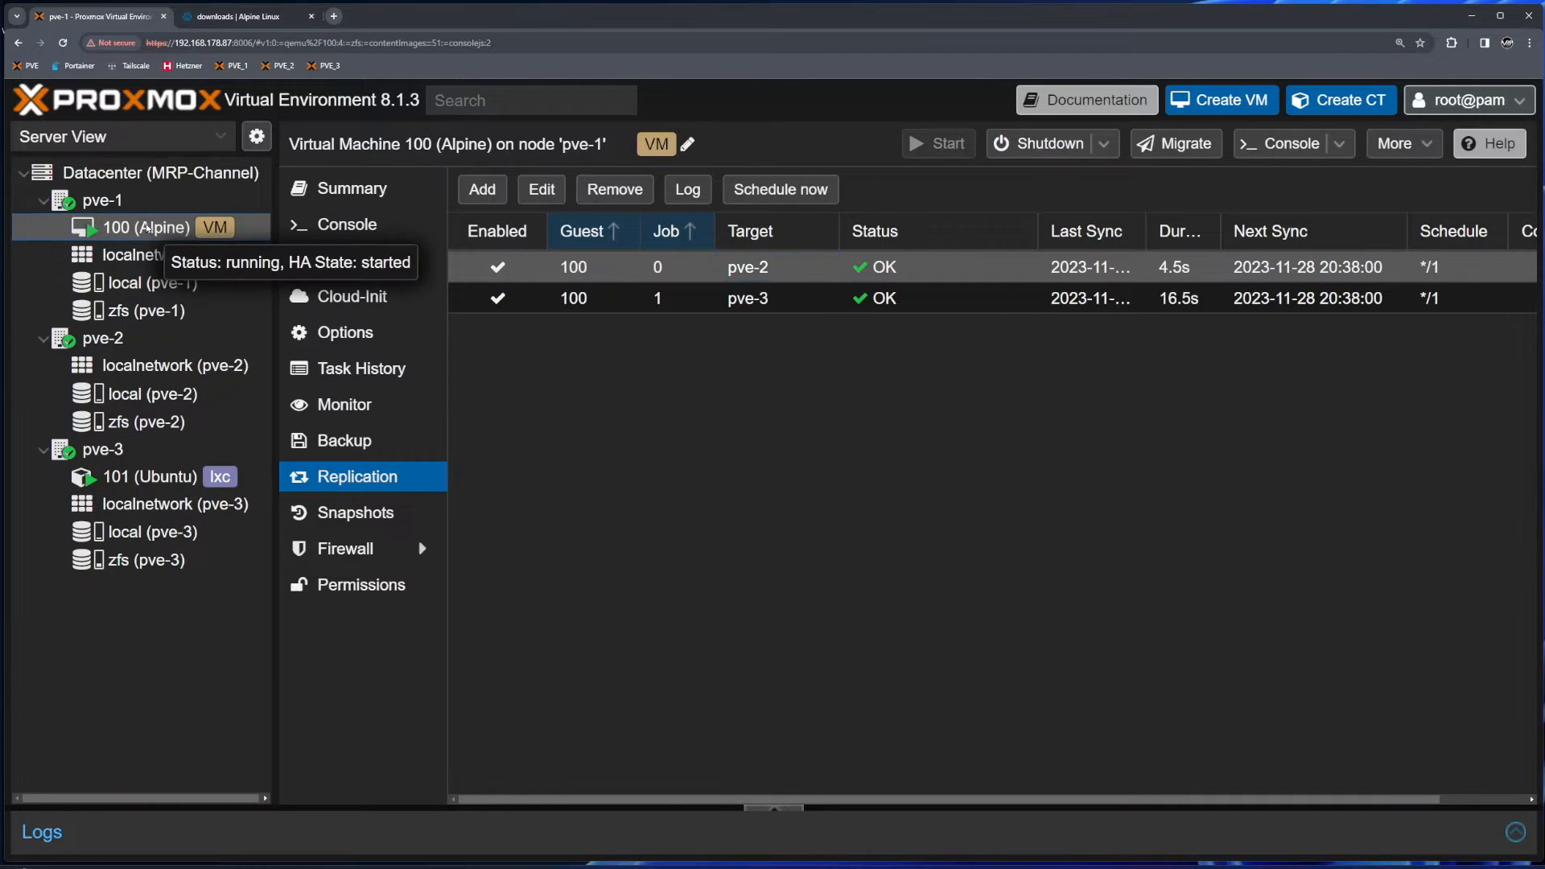
{"action": "right_click", "coordinate": [147, 229]}
{"action": "left_click", "coordinate": [254, 430]}
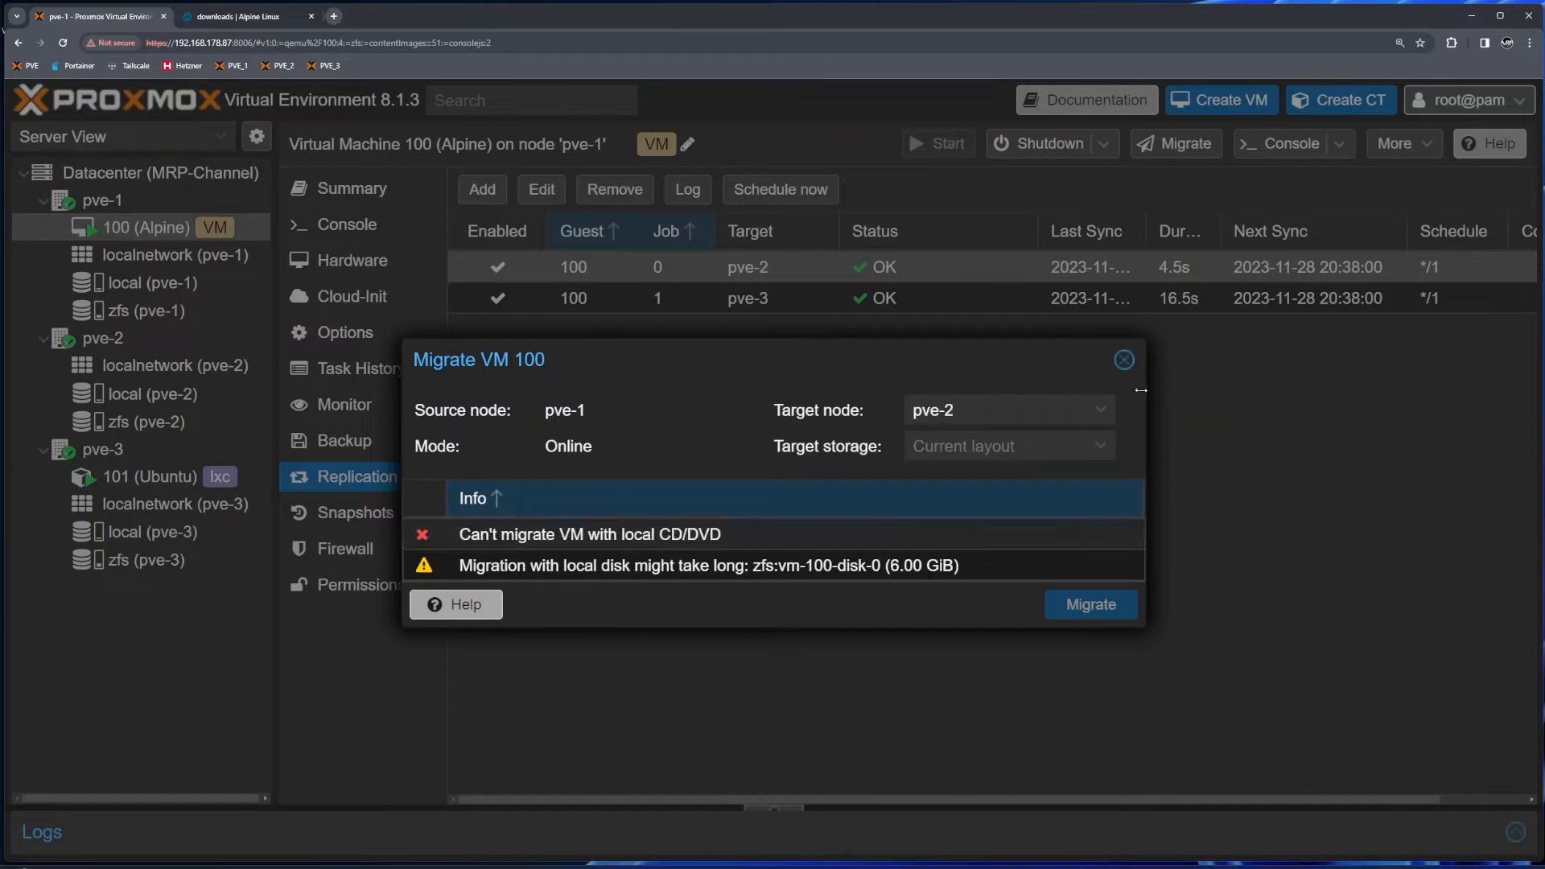
{"action": "left_click", "coordinate": [1124, 360]}
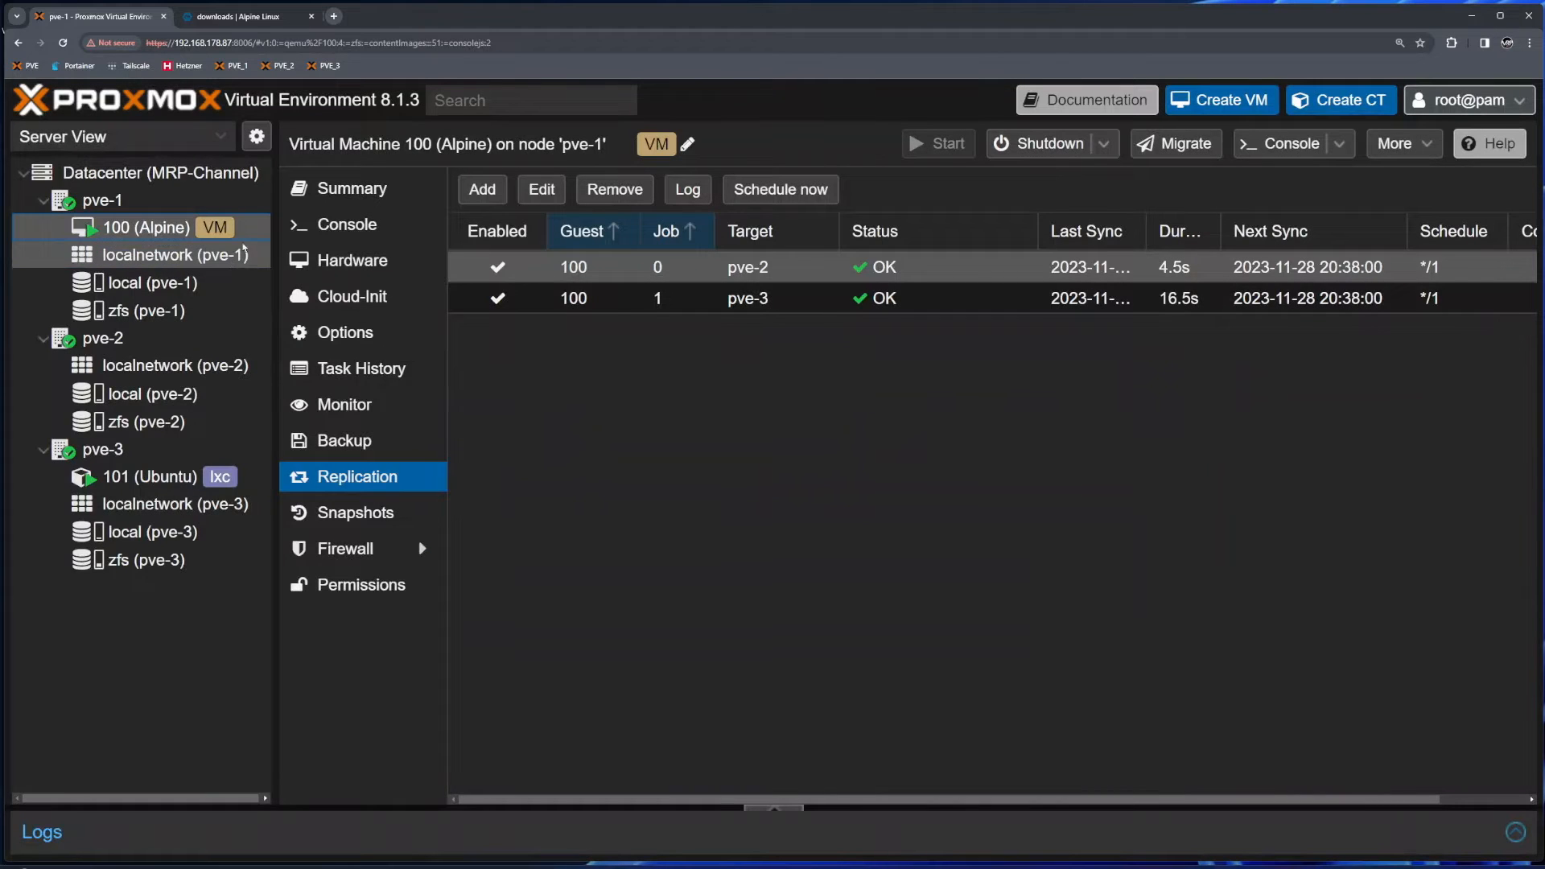
- Remove the CD/DVD drive (ide2) from VM 100's hardware and check the VM's console and hardware list
{"action": "left_click", "coordinate": [339, 266]}
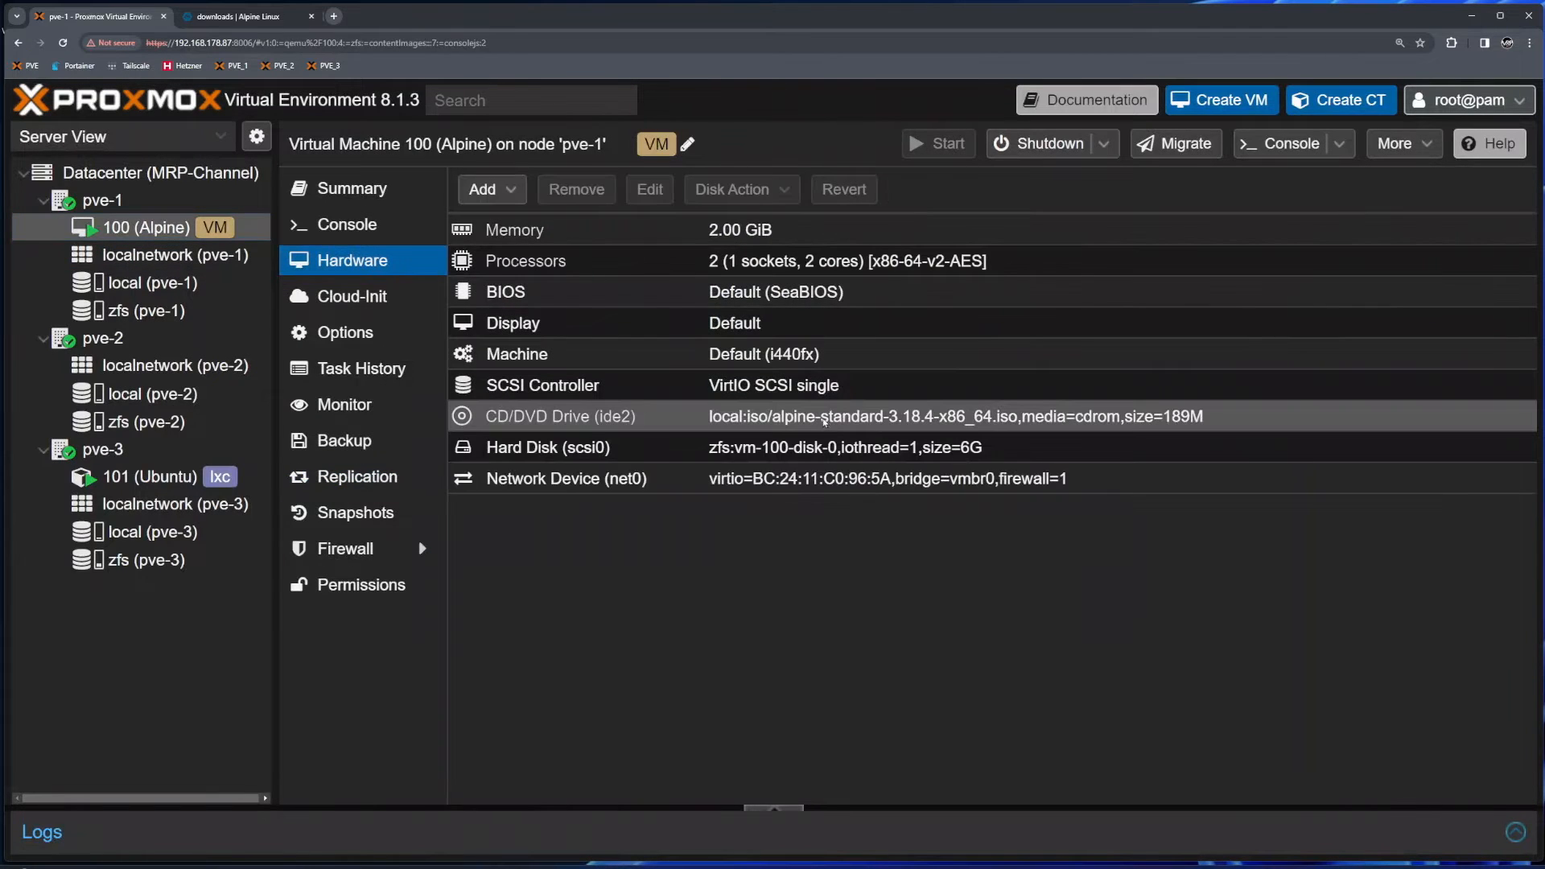
{"action": "left_click", "coordinate": [817, 419]}
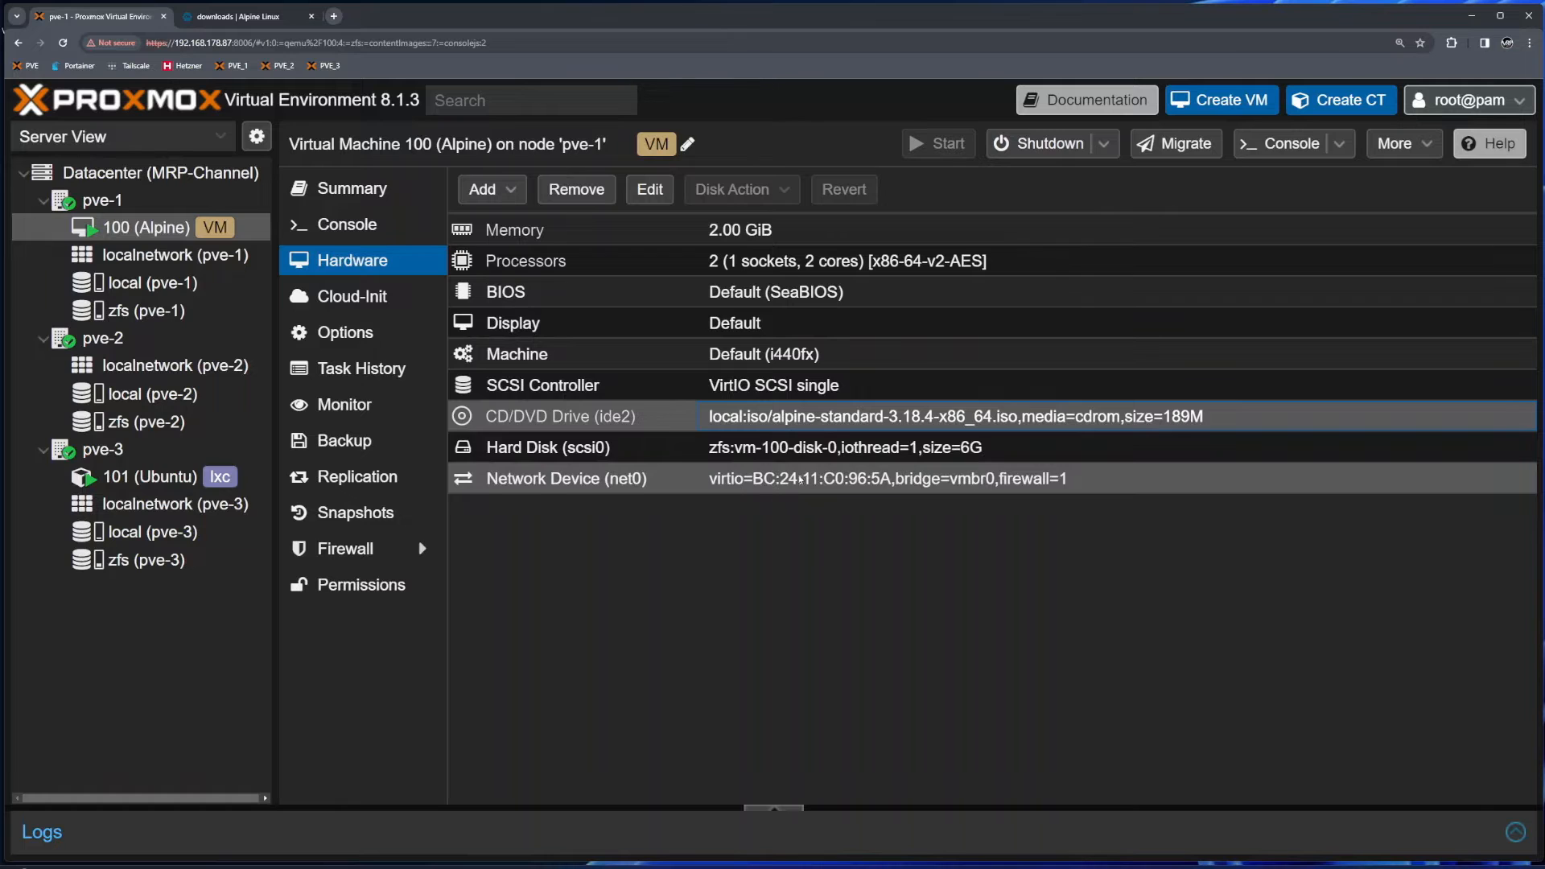
{"action": "left_click", "coordinate": [601, 189]}
{"action": "left_click", "coordinate": [726, 525]}
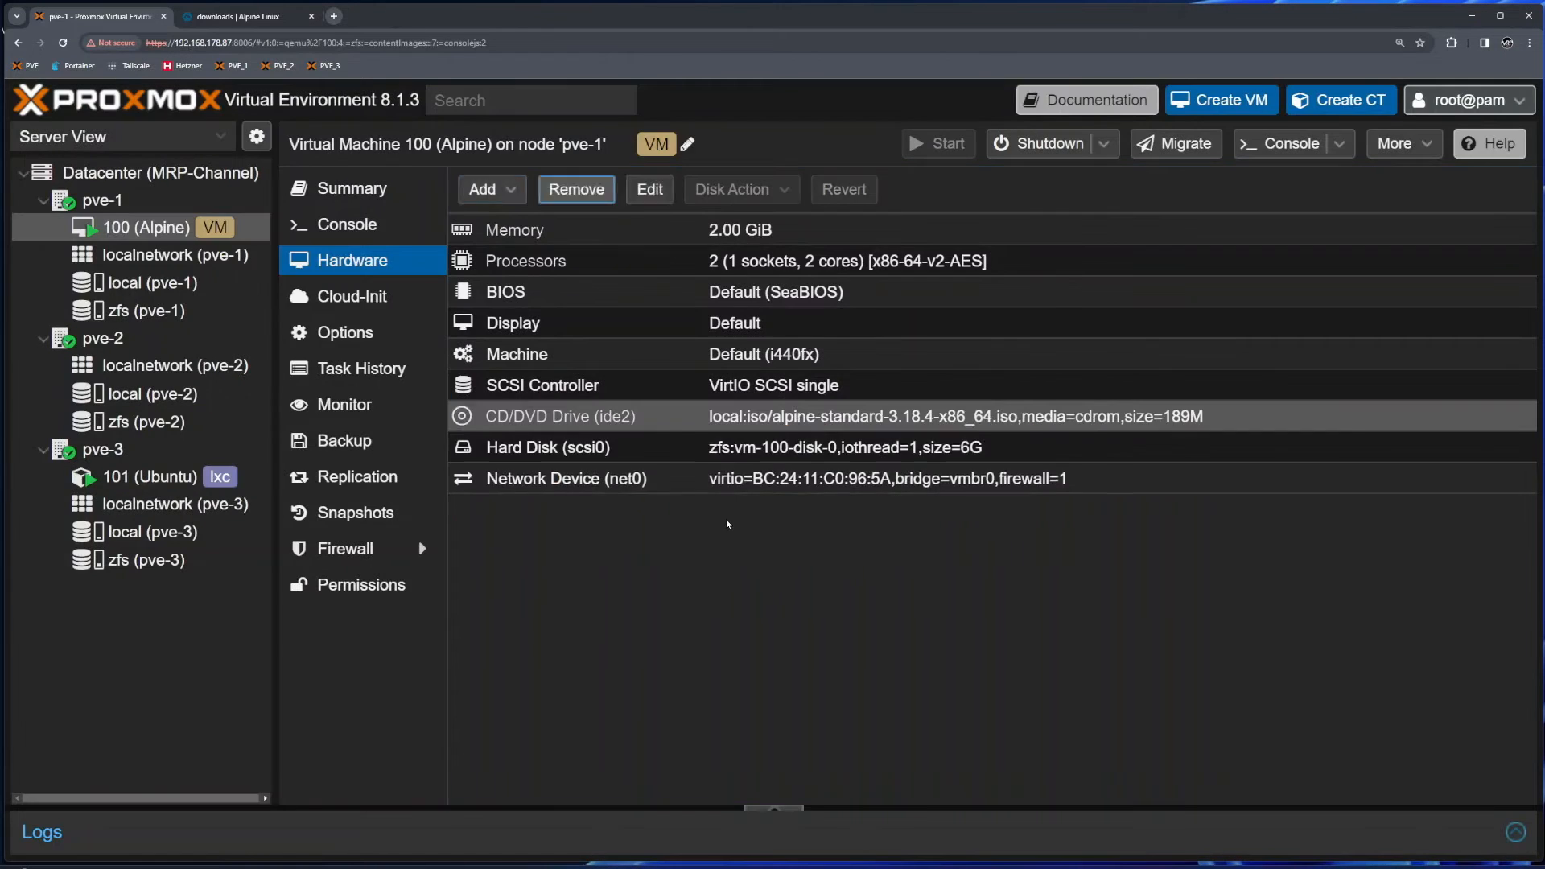
{"action": "left_click", "coordinate": [346, 227]}
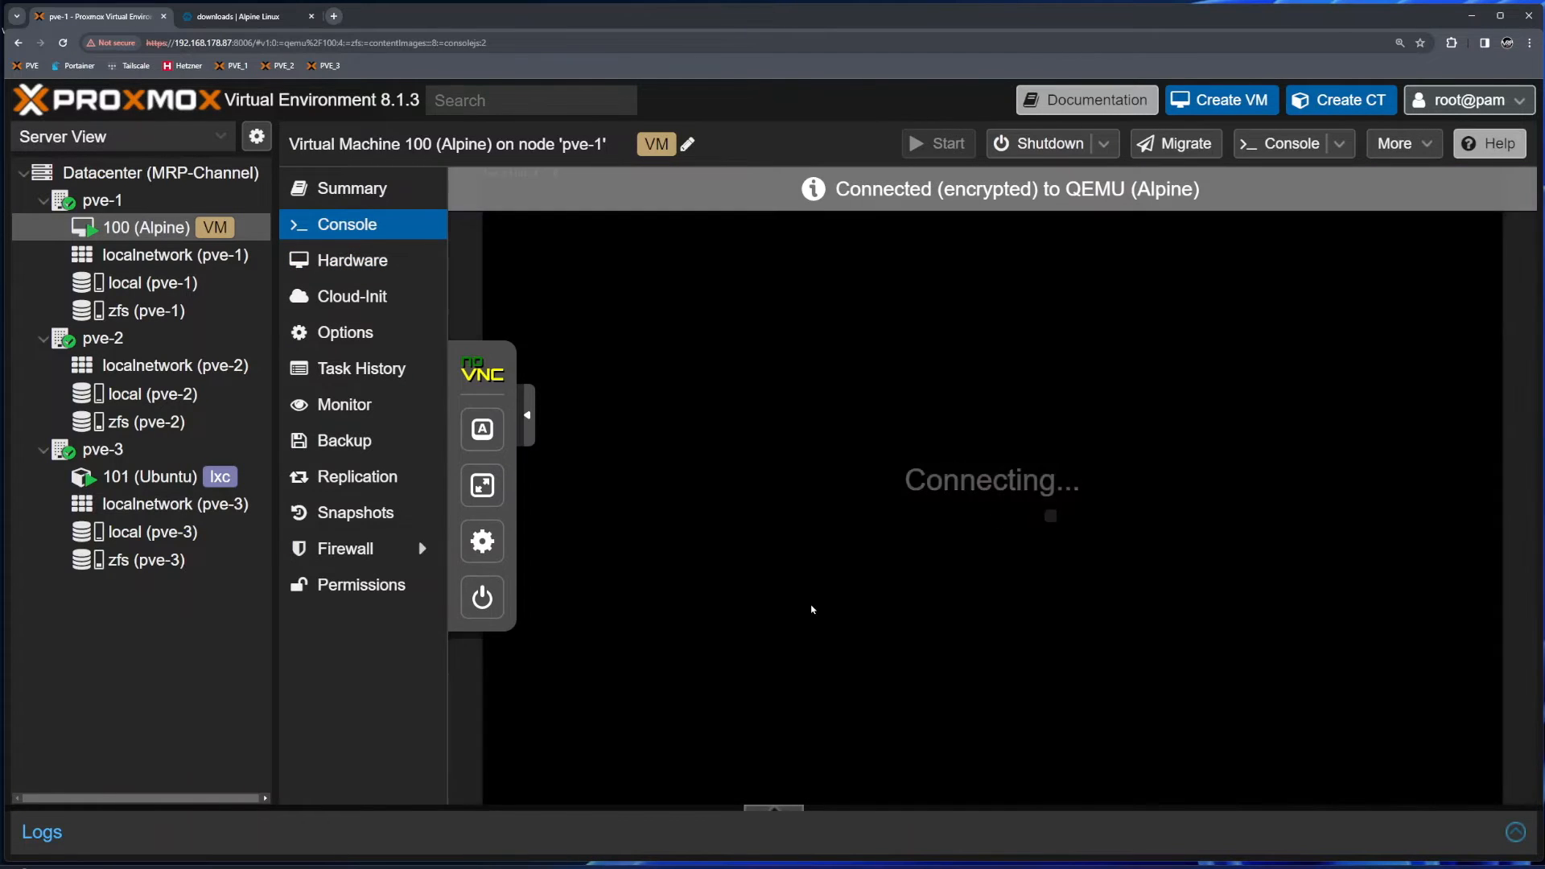
{"action": "left_click", "coordinate": [350, 260]}
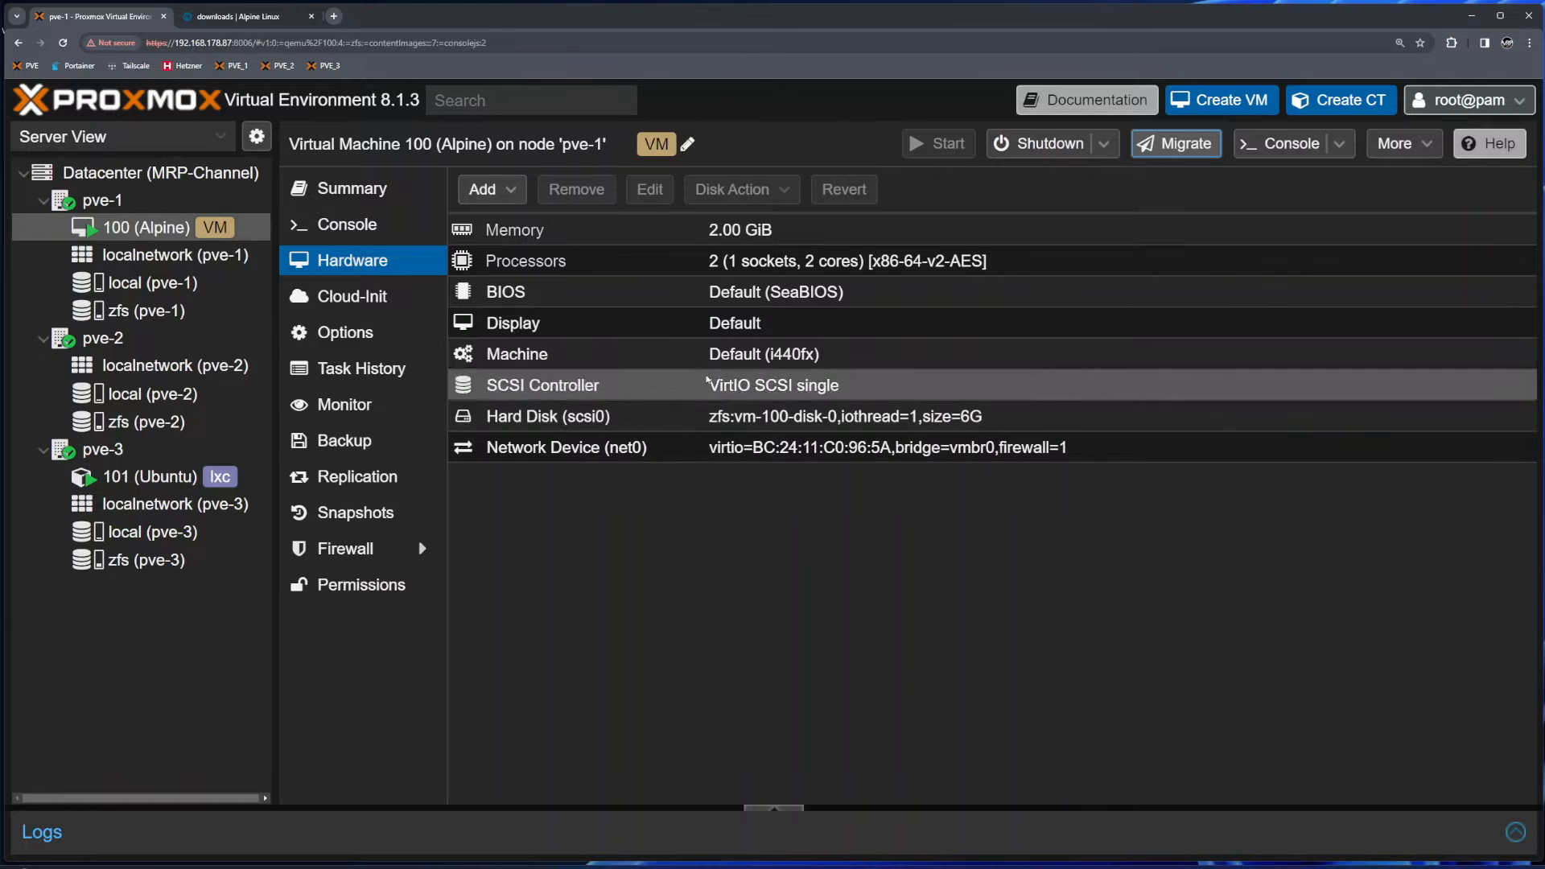
- Migrate VM 100 online from pve-1 to pve-2 with the current storage layout, and close the task output
{"action": "right_click", "coordinate": [135, 229]}
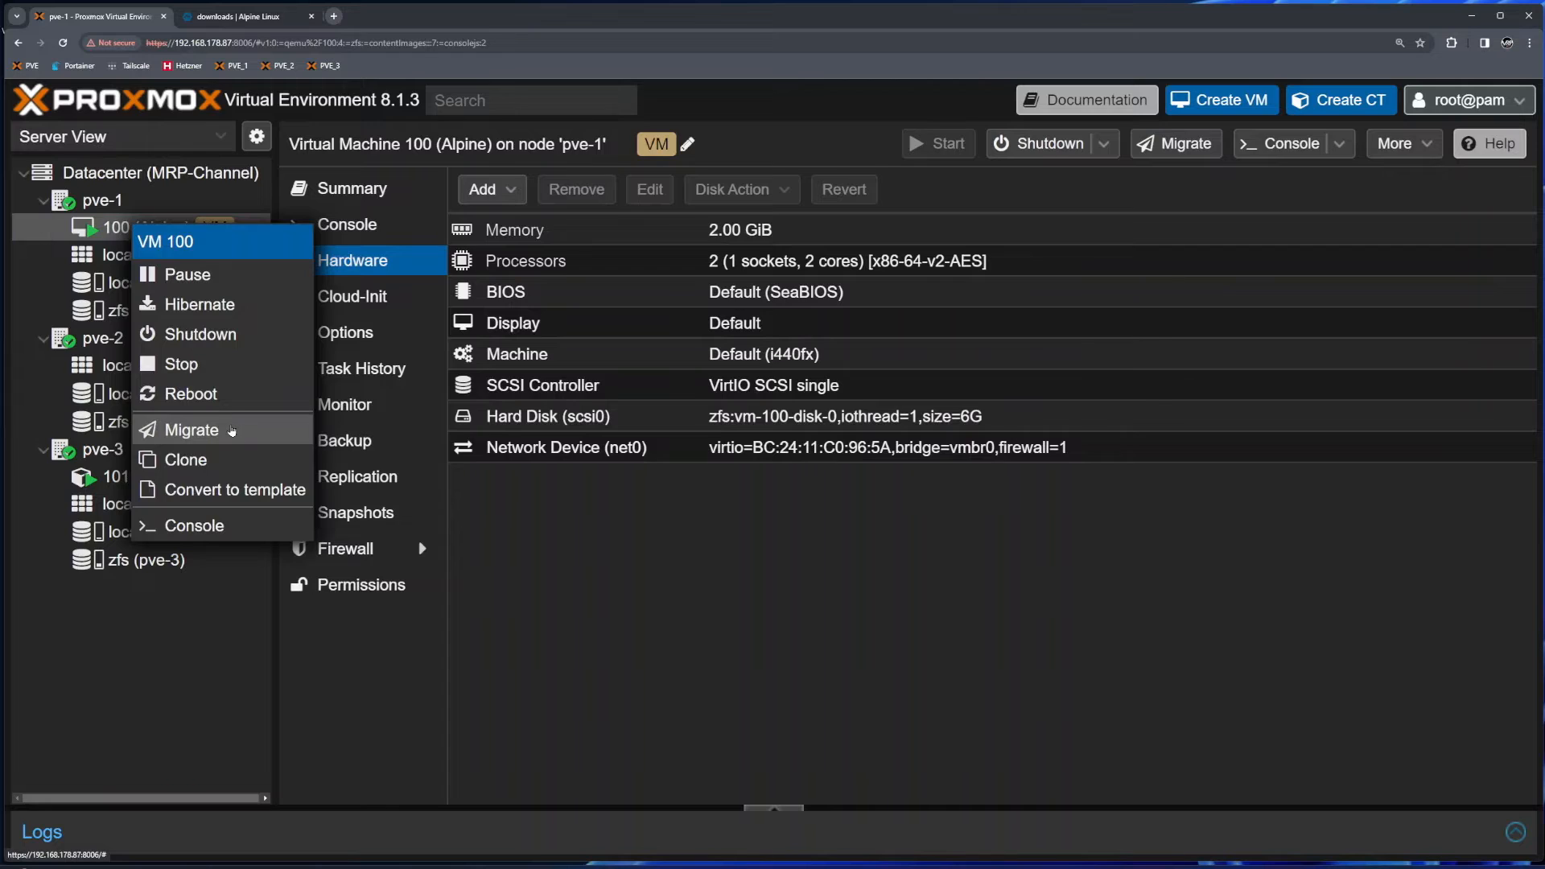
{"action": "left_click", "coordinate": [231, 432]}
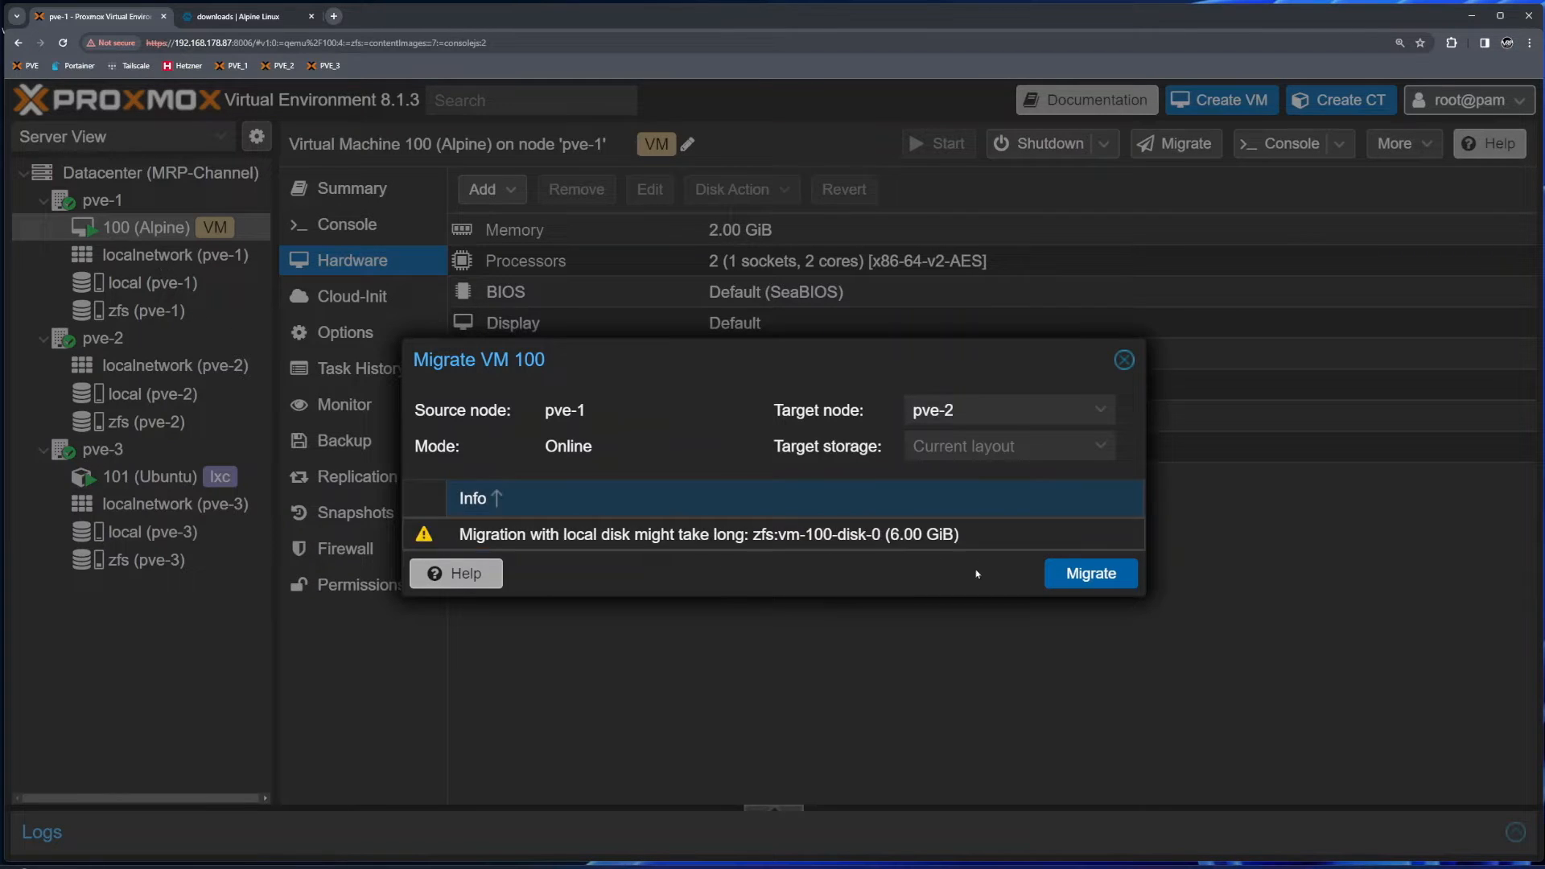
{"action": "left_click", "coordinate": [1092, 575]}
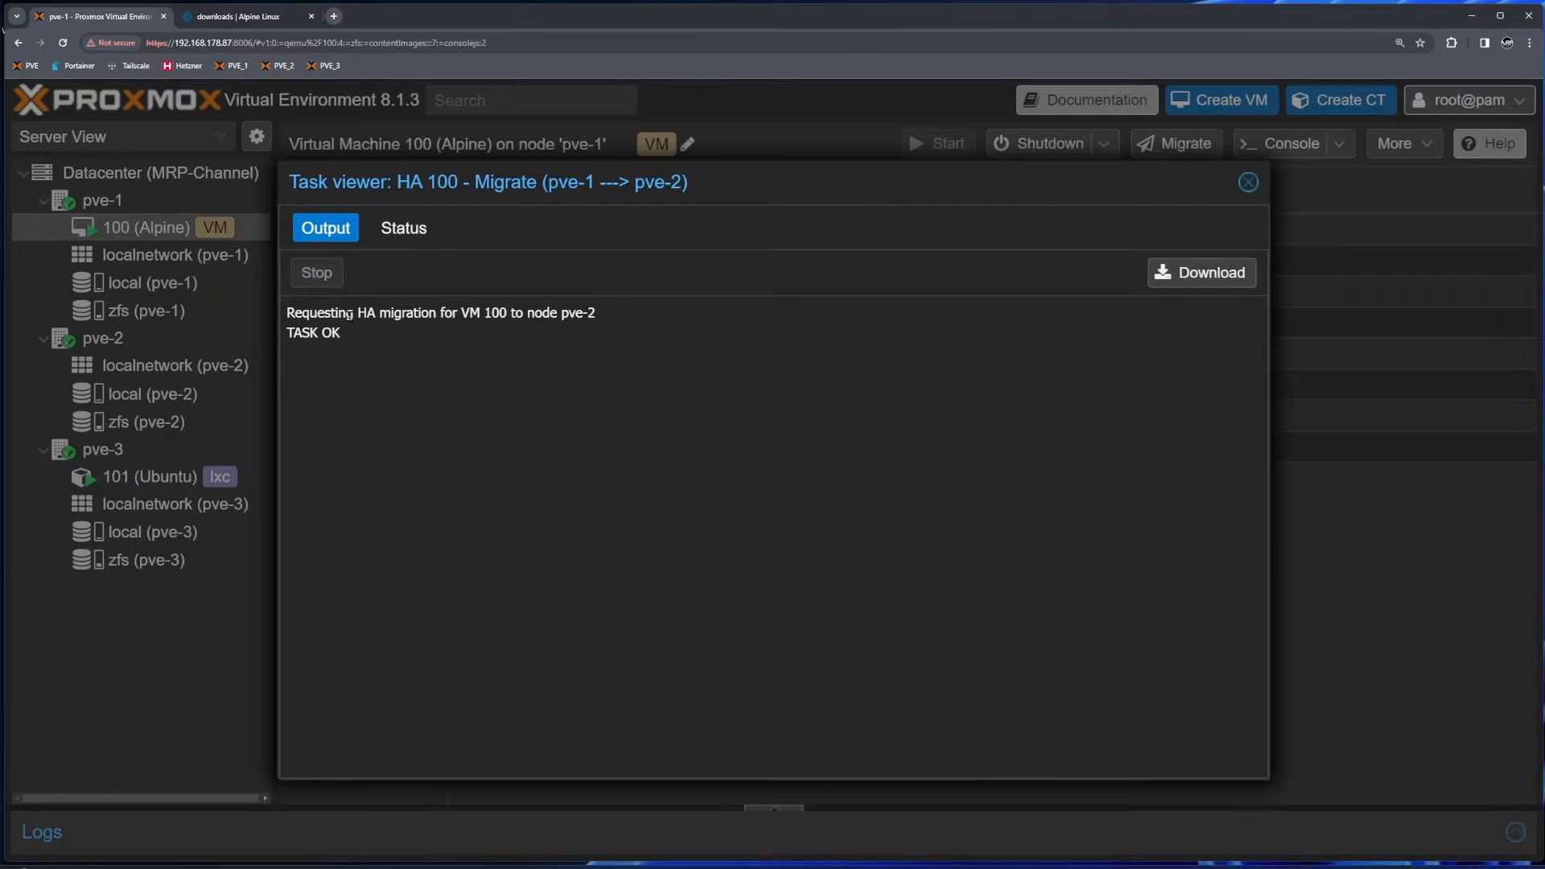
{"action": "left_click_drag", "start_coordinate": [350, 314], "coordinate": [609, 320]}
{"action": "left_click", "coordinate": [407, 337]}
{"action": "left_click", "coordinate": [1248, 182]}
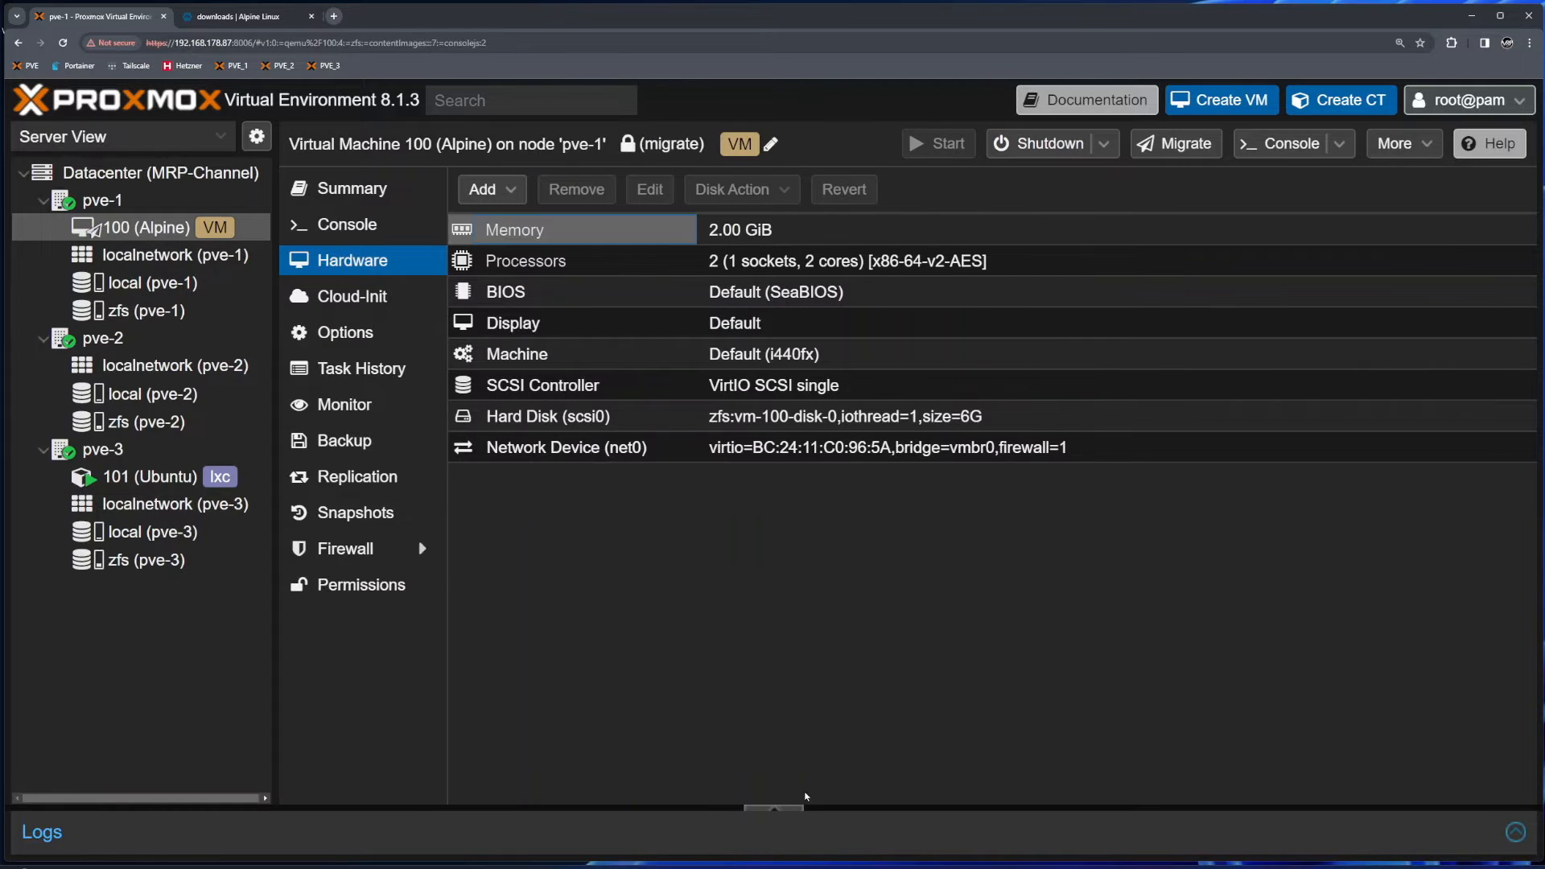
- Examine the output of the VM 100 migration task in the cluster's task log
{"action": "left_click", "coordinate": [788, 812]}
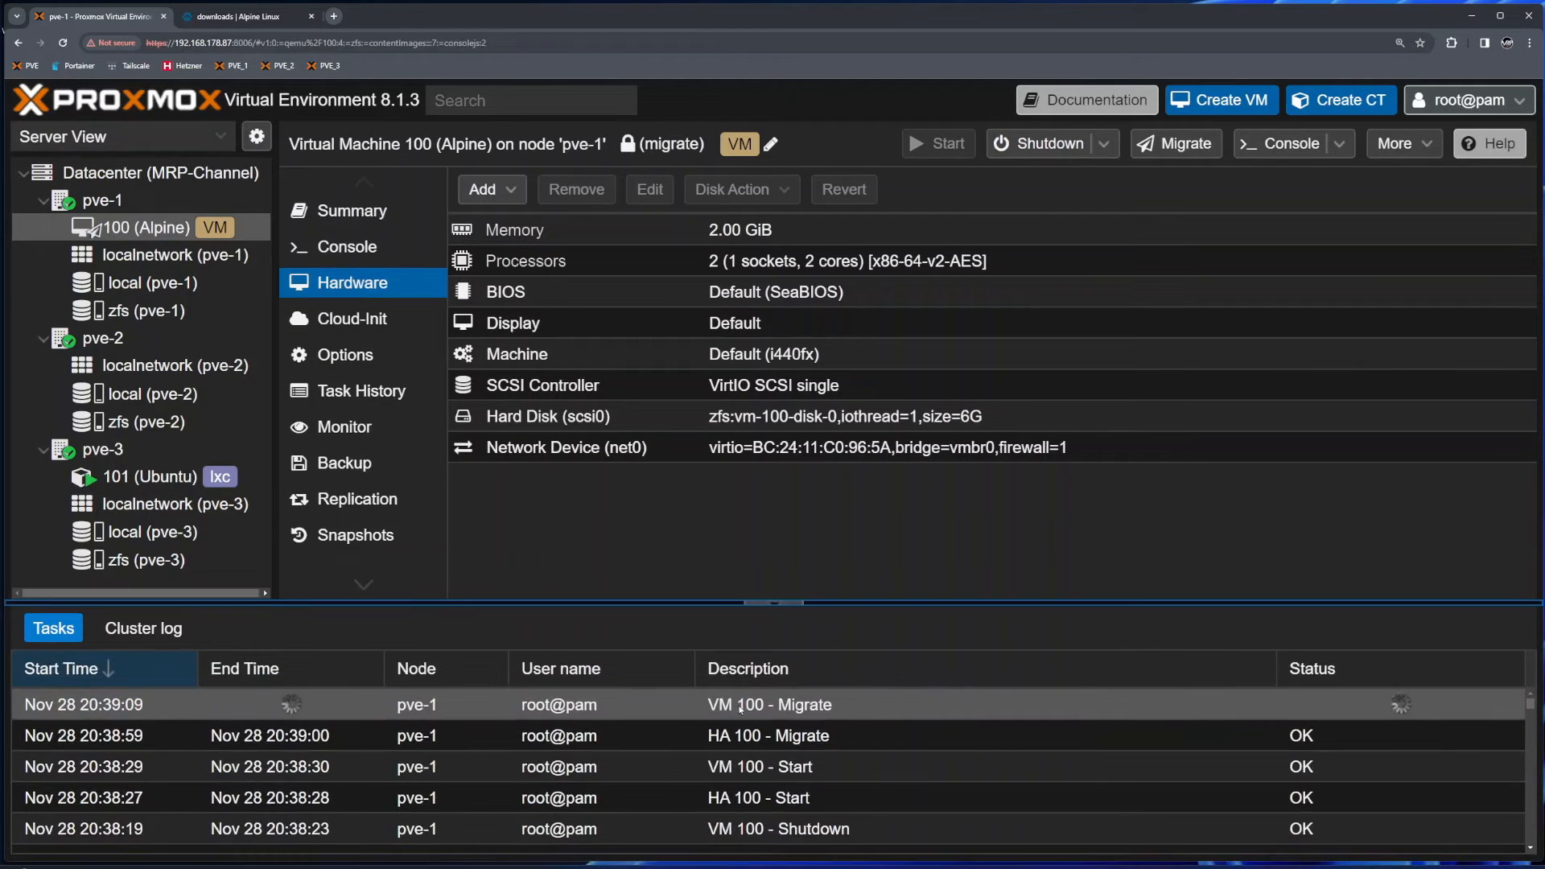
{"action": "double_click", "coordinate": [910, 709]}
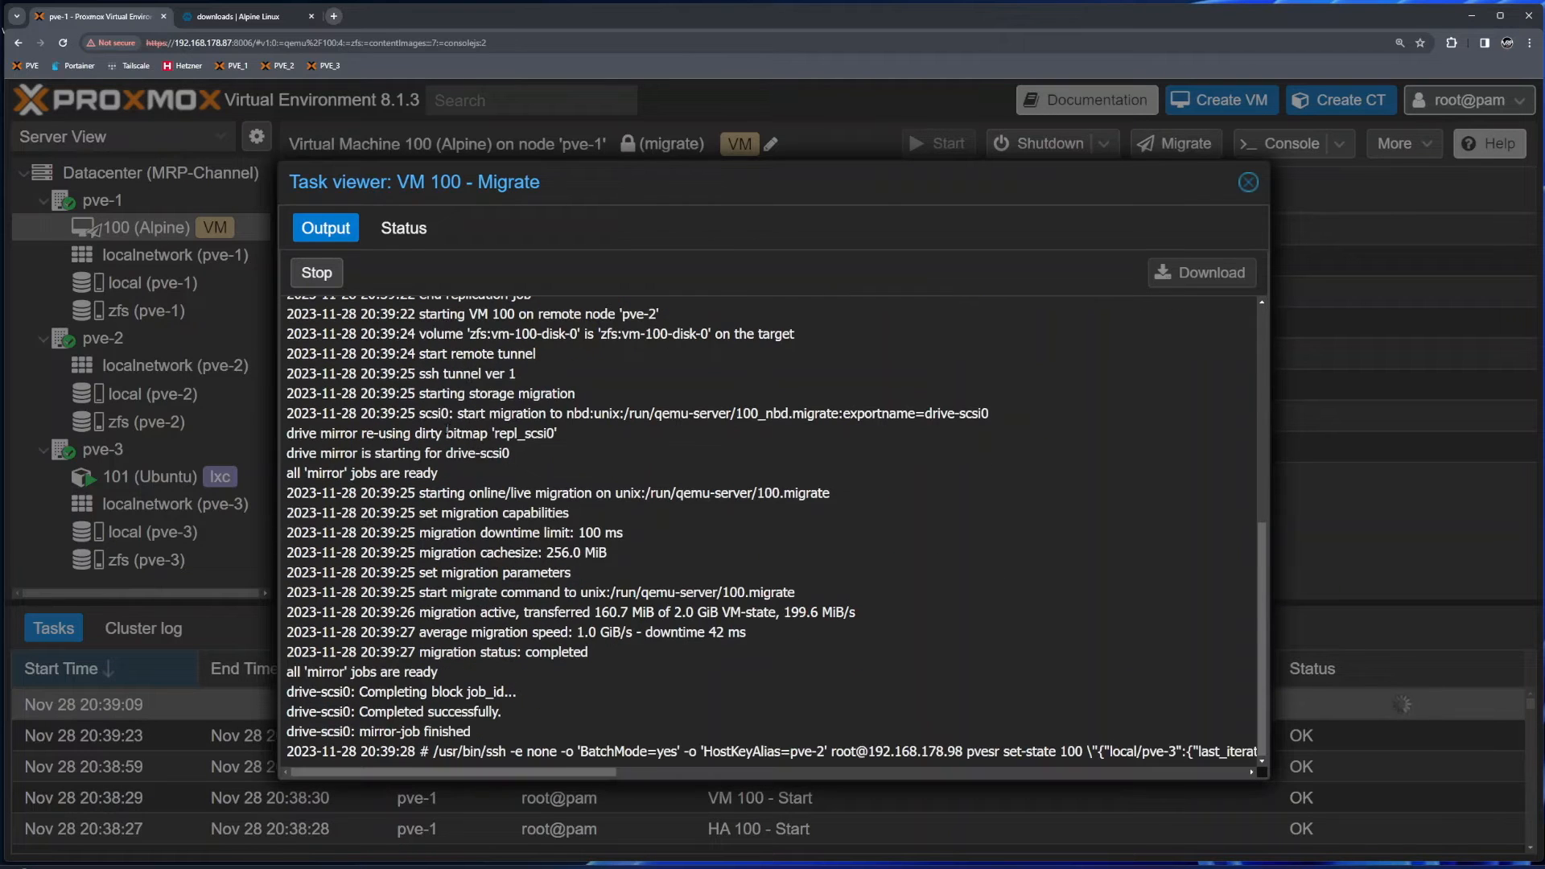
{"action": "scroll", "coordinate": [431, 441], "scroll_direction": "up", "scroll_amount": 3}
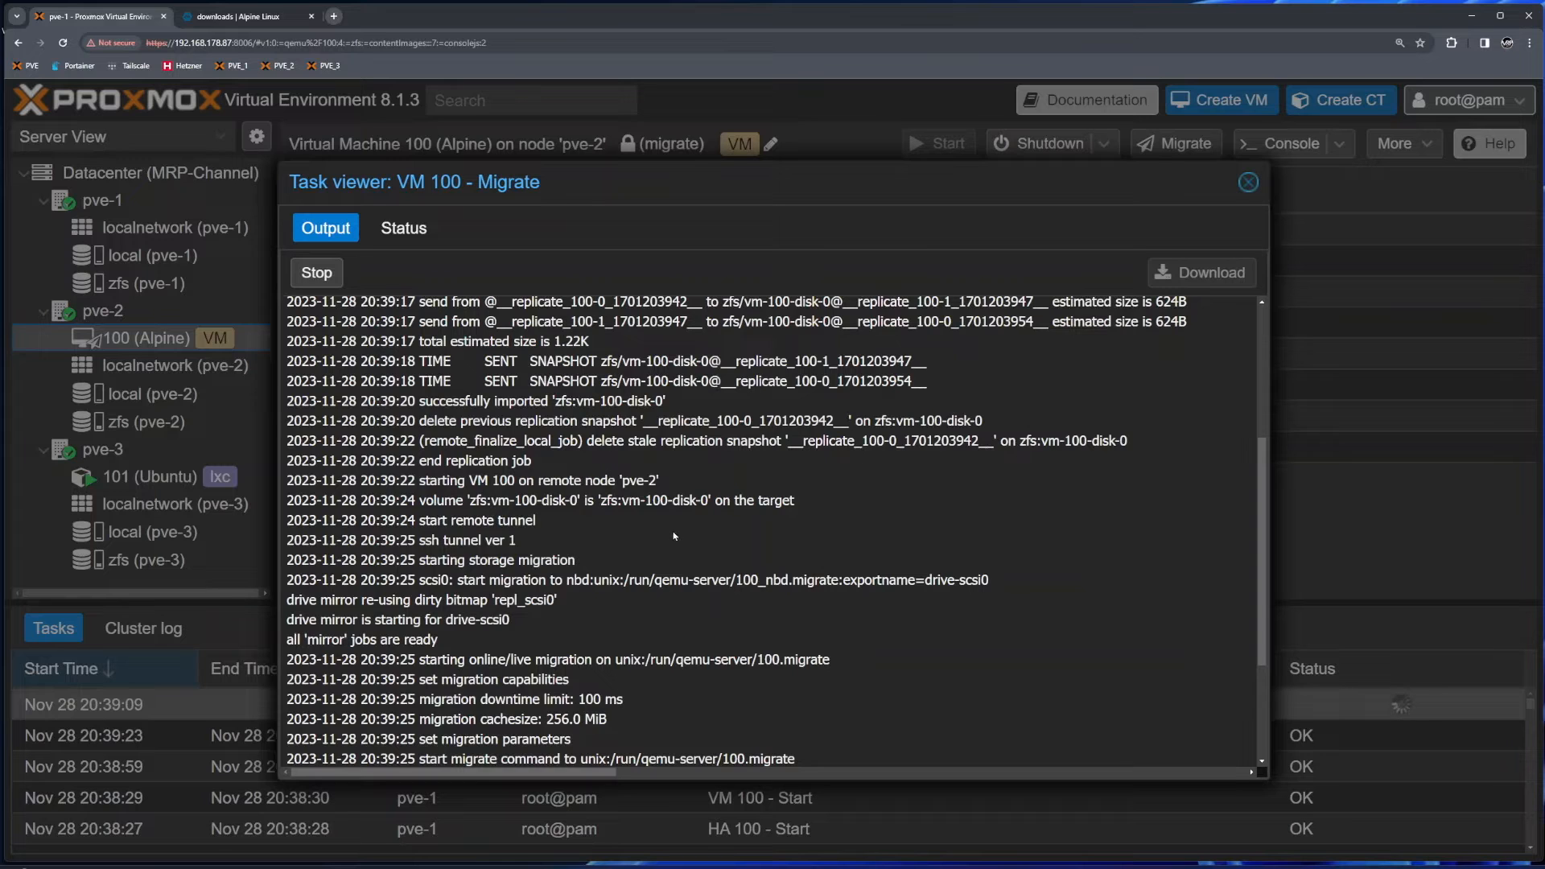
{"action": "scroll", "coordinate": [674, 536], "scroll_direction": "up", "scroll_amount": 5}
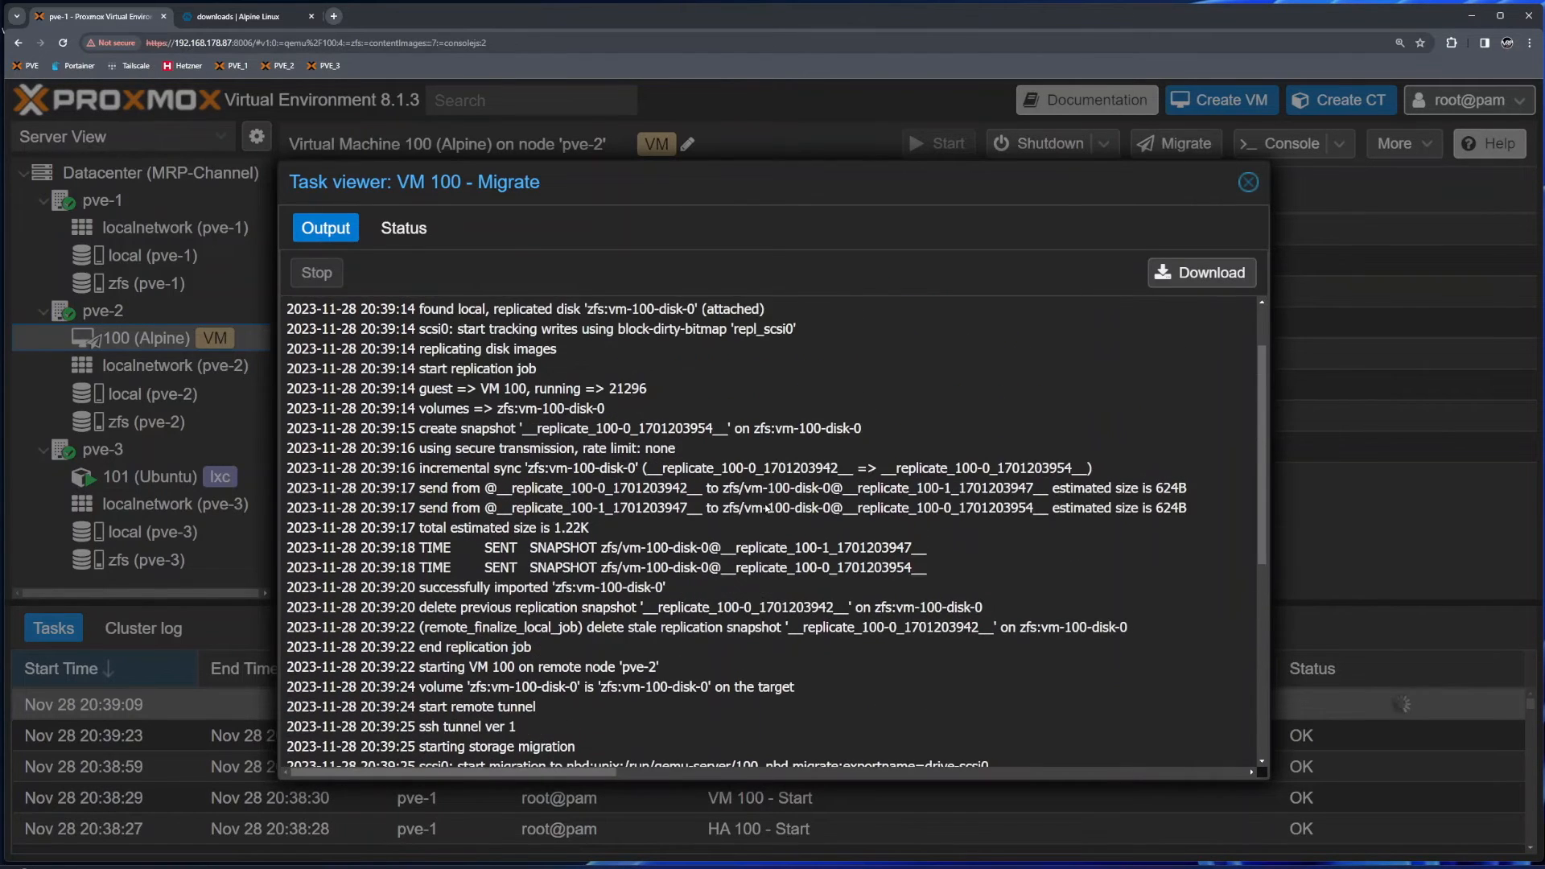
{"action": "scroll", "coordinate": [766, 509], "scroll_direction": "down", "scroll_amount": 5}
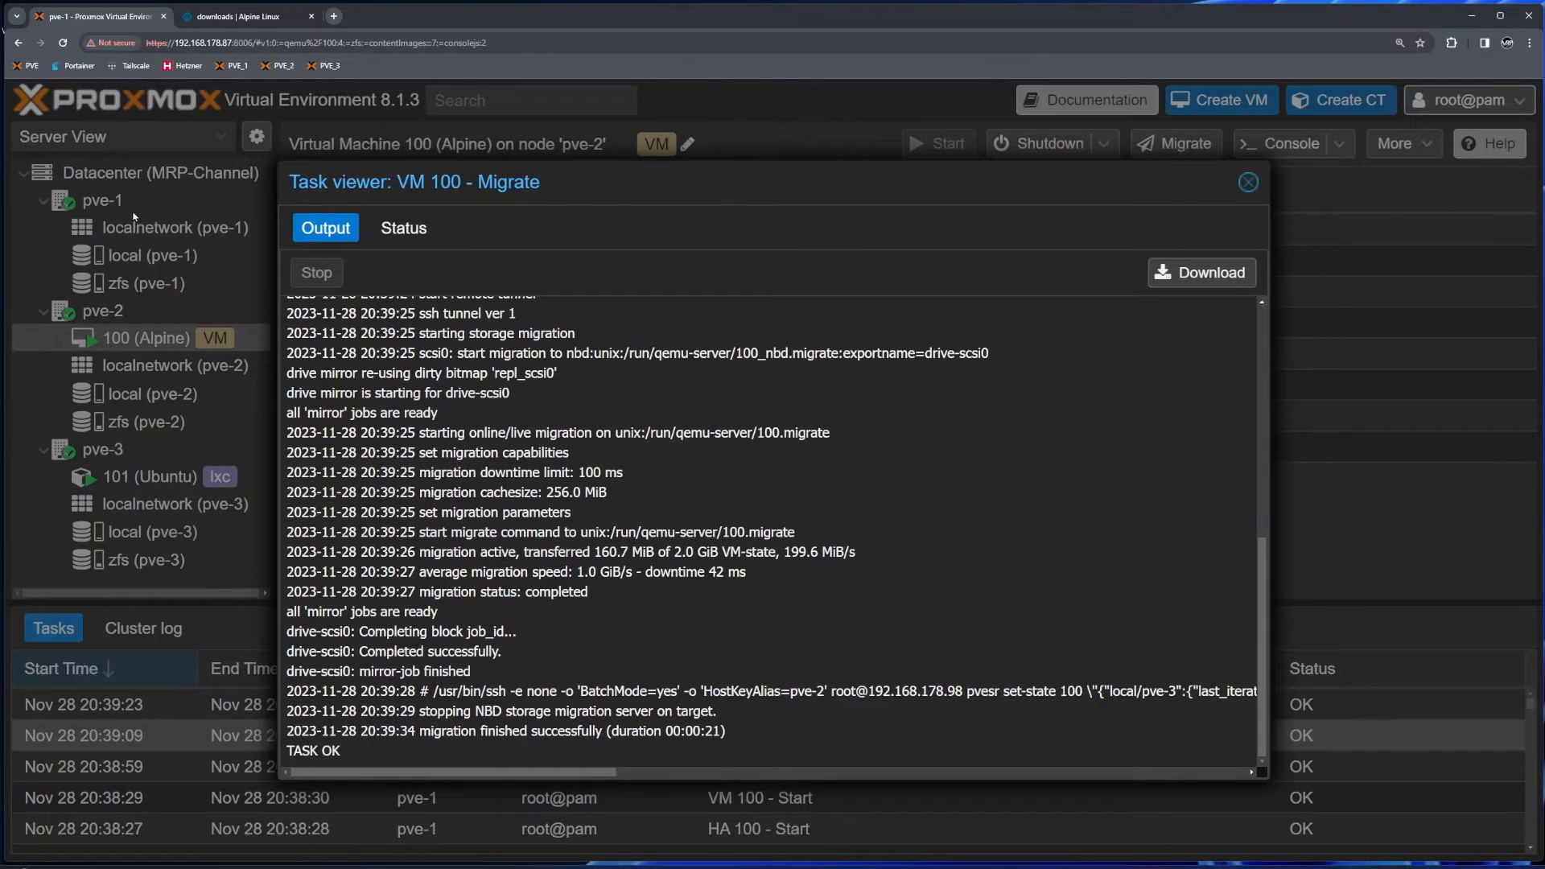
{"action": "left_click", "coordinate": [1248, 182]}
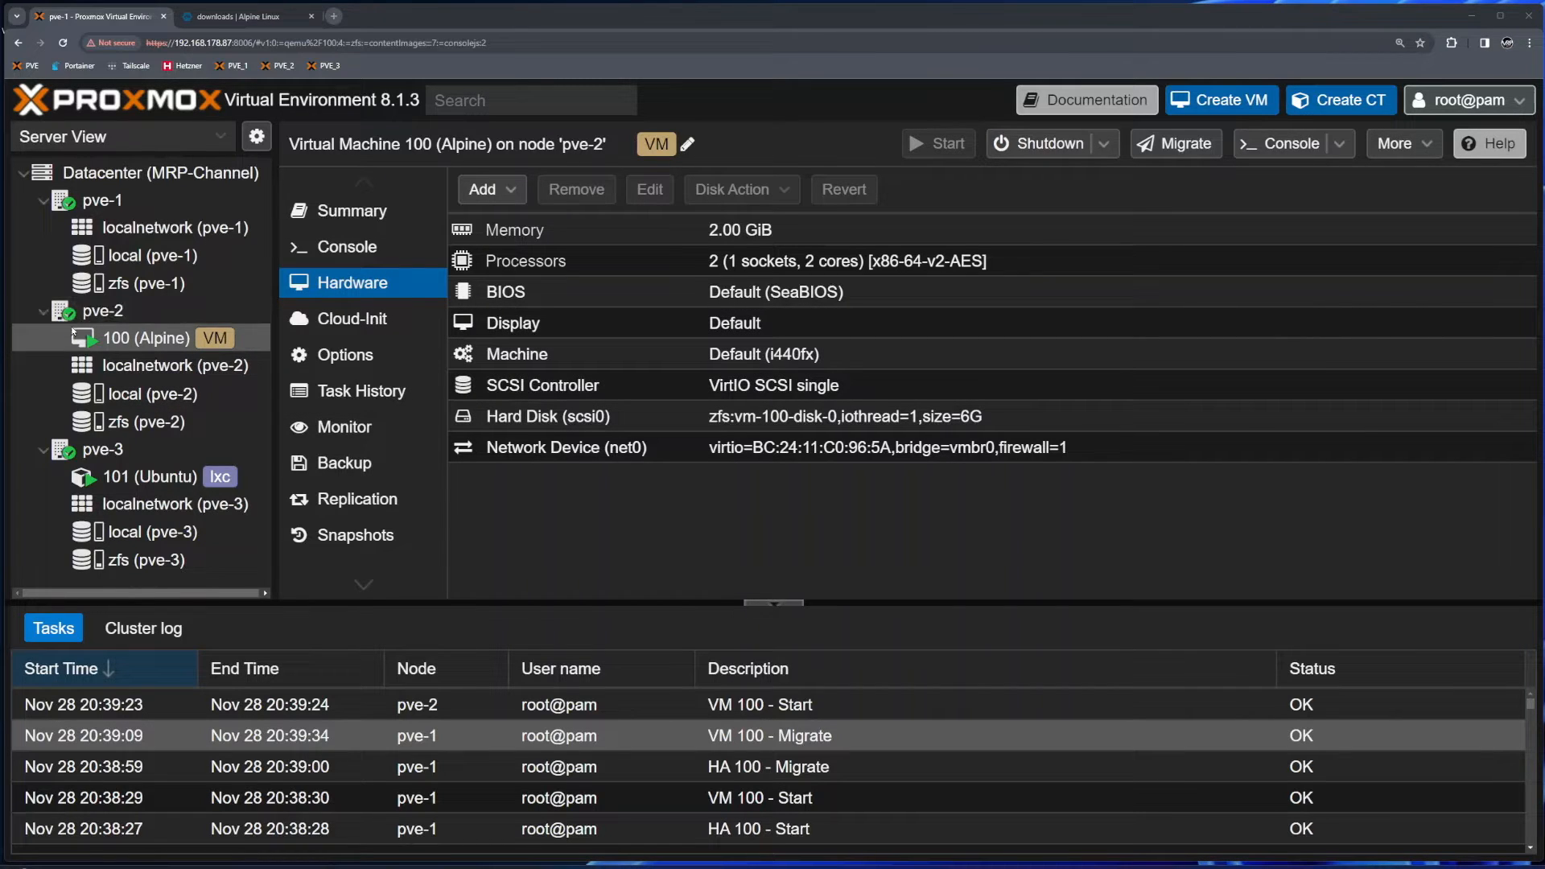
{"action": "left_click", "coordinate": [771, 607]}
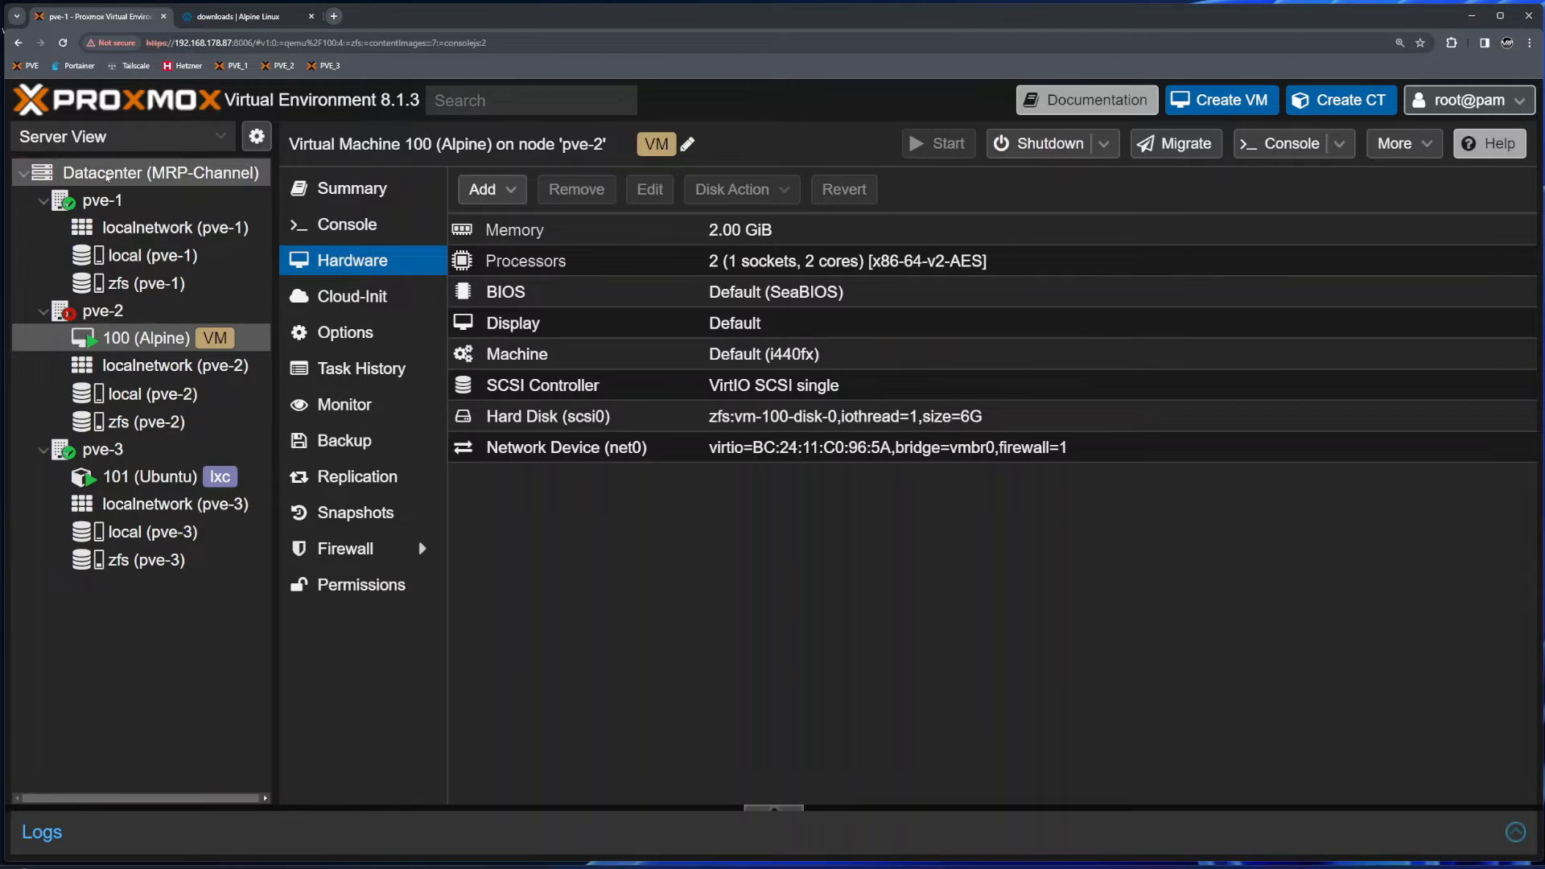
- Examine the datacenter's HA status for the nodes and VM 100, and view the summary of node pve-1
{"action": "left_click", "coordinate": [161, 172]}
{"action": "scroll", "coordinate": [422, 344], "scroll_direction": "down", "scroll_amount": 5}
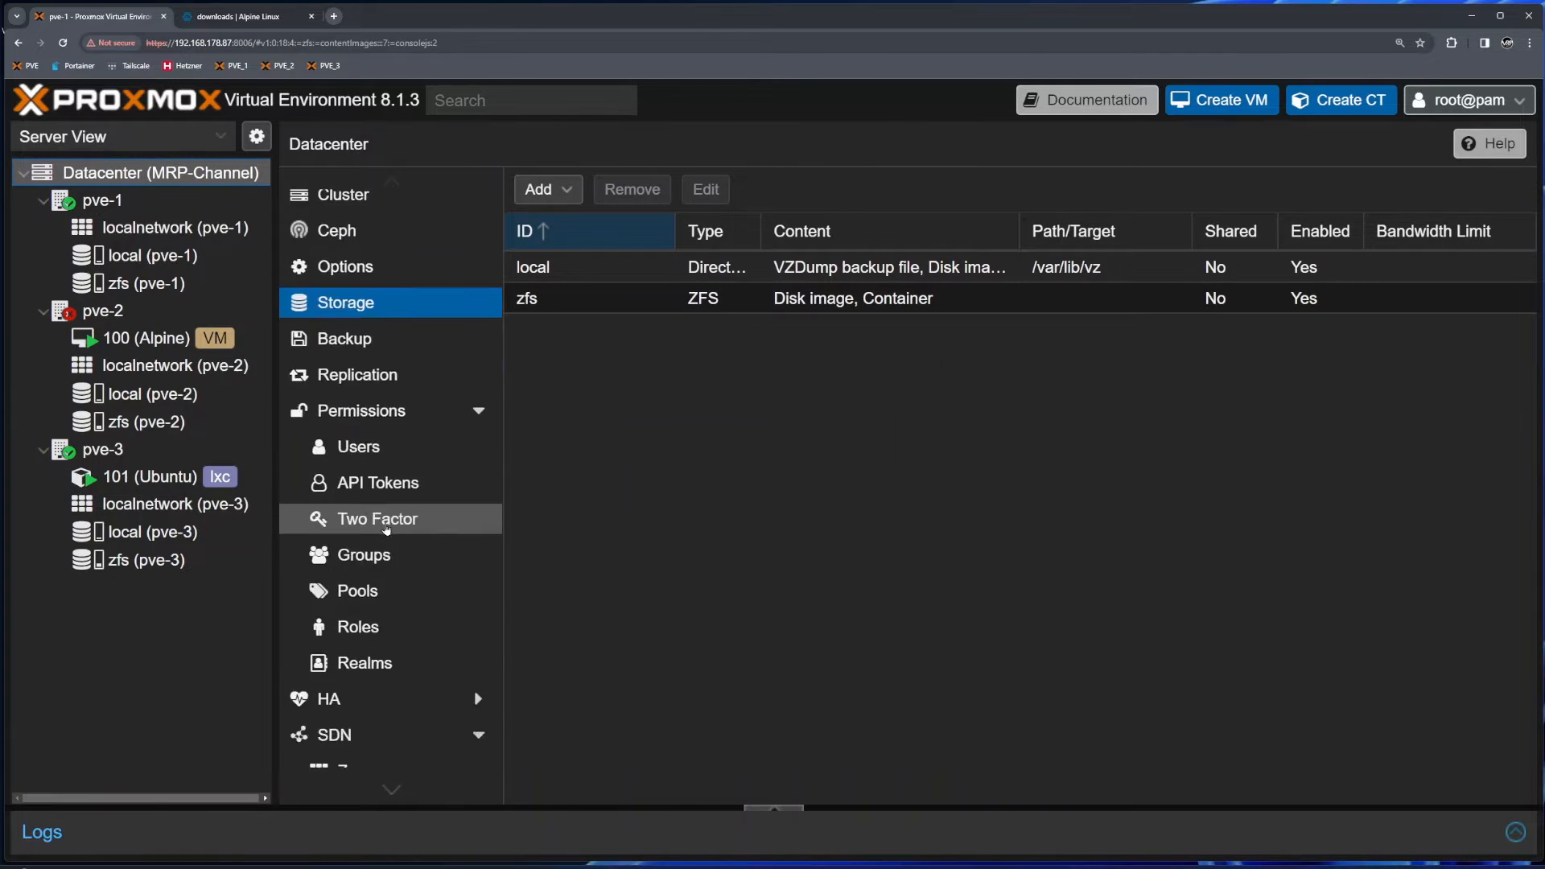
{"action": "left_click", "coordinate": [330, 515]}
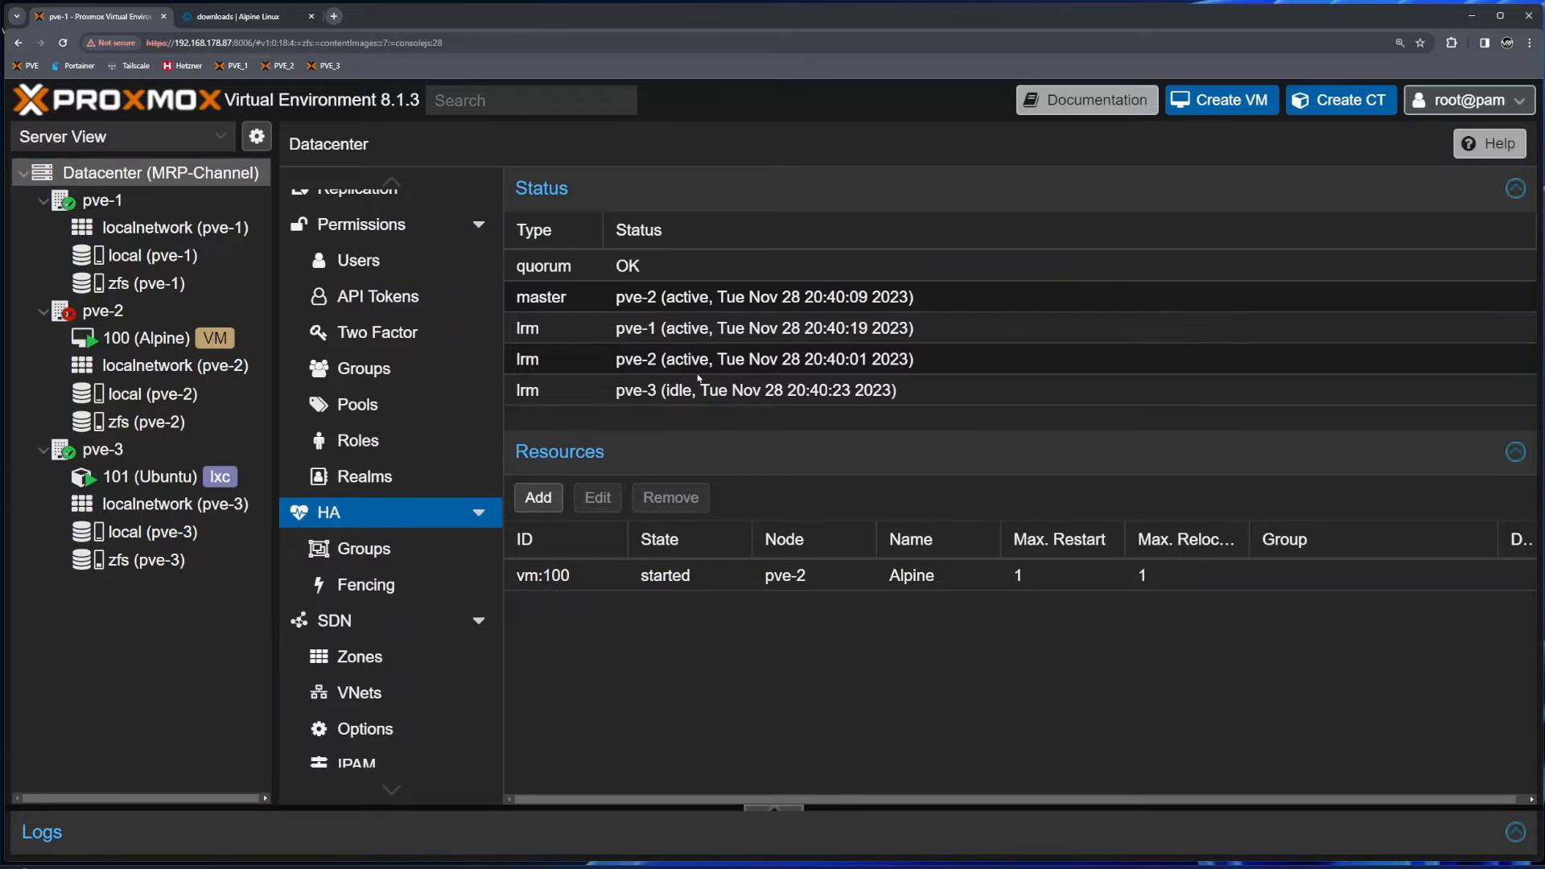
{"action": "left_click", "coordinate": [748, 359]}
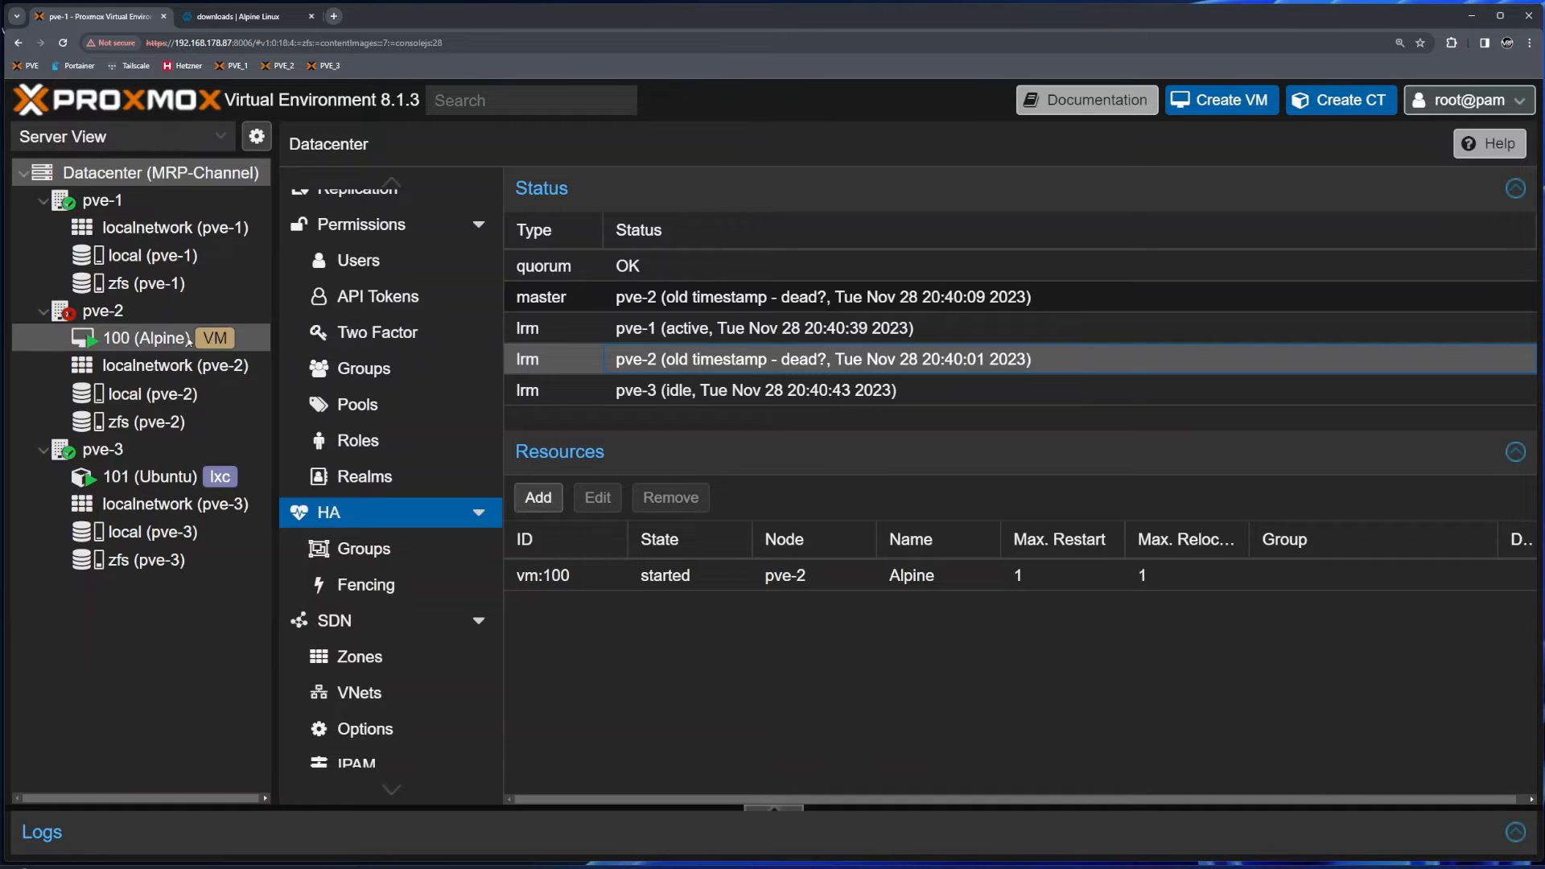
{"action": "mouse_move", "coordinate": [188, 342]}
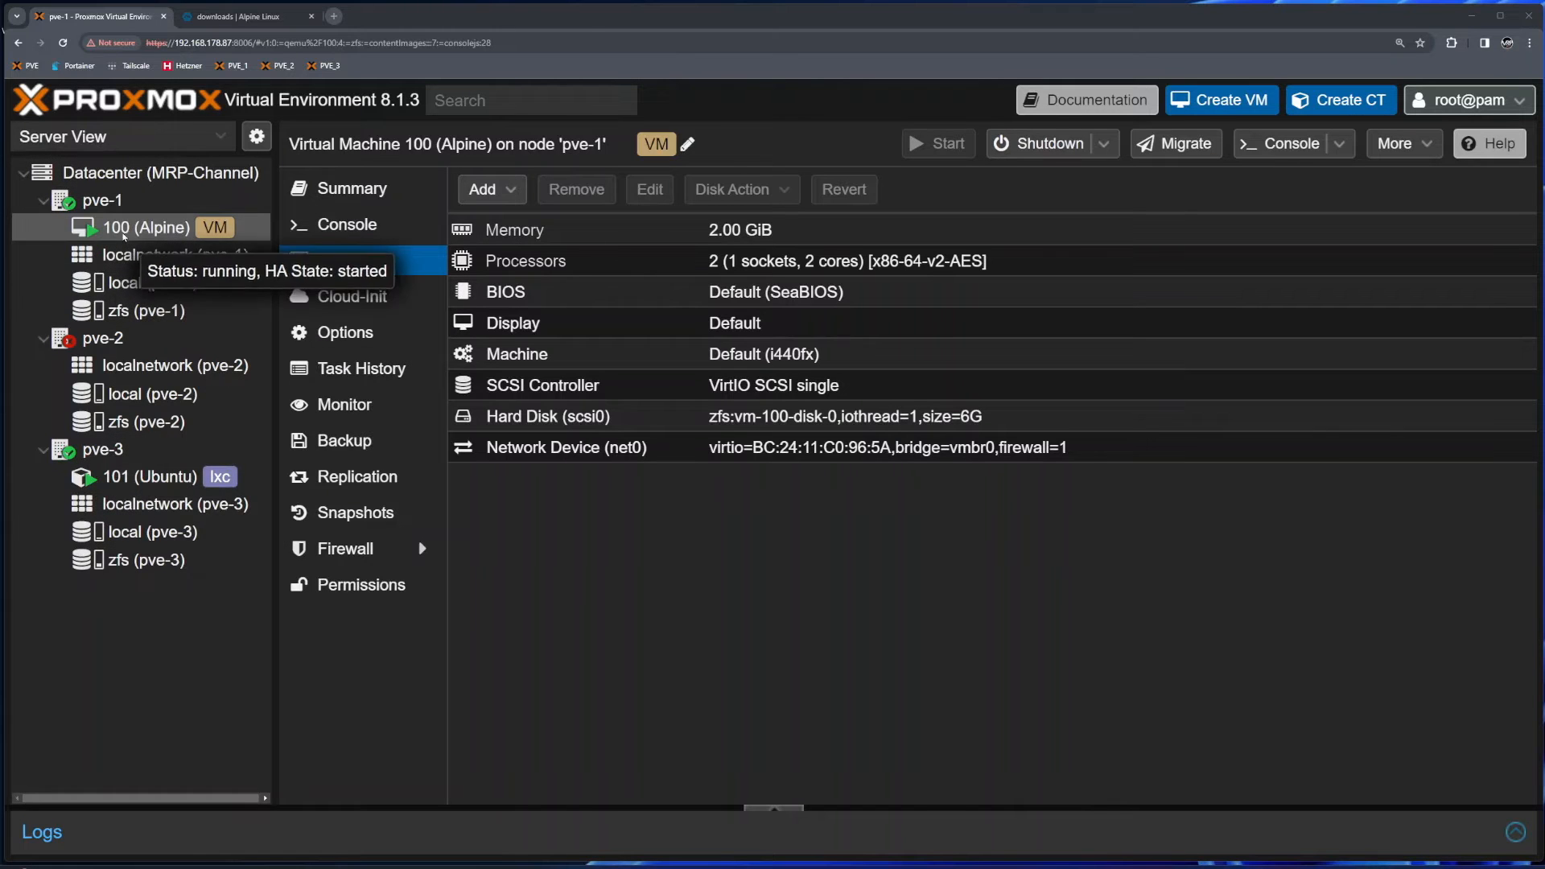
{"action": "left_click", "coordinate": [102, 200]}
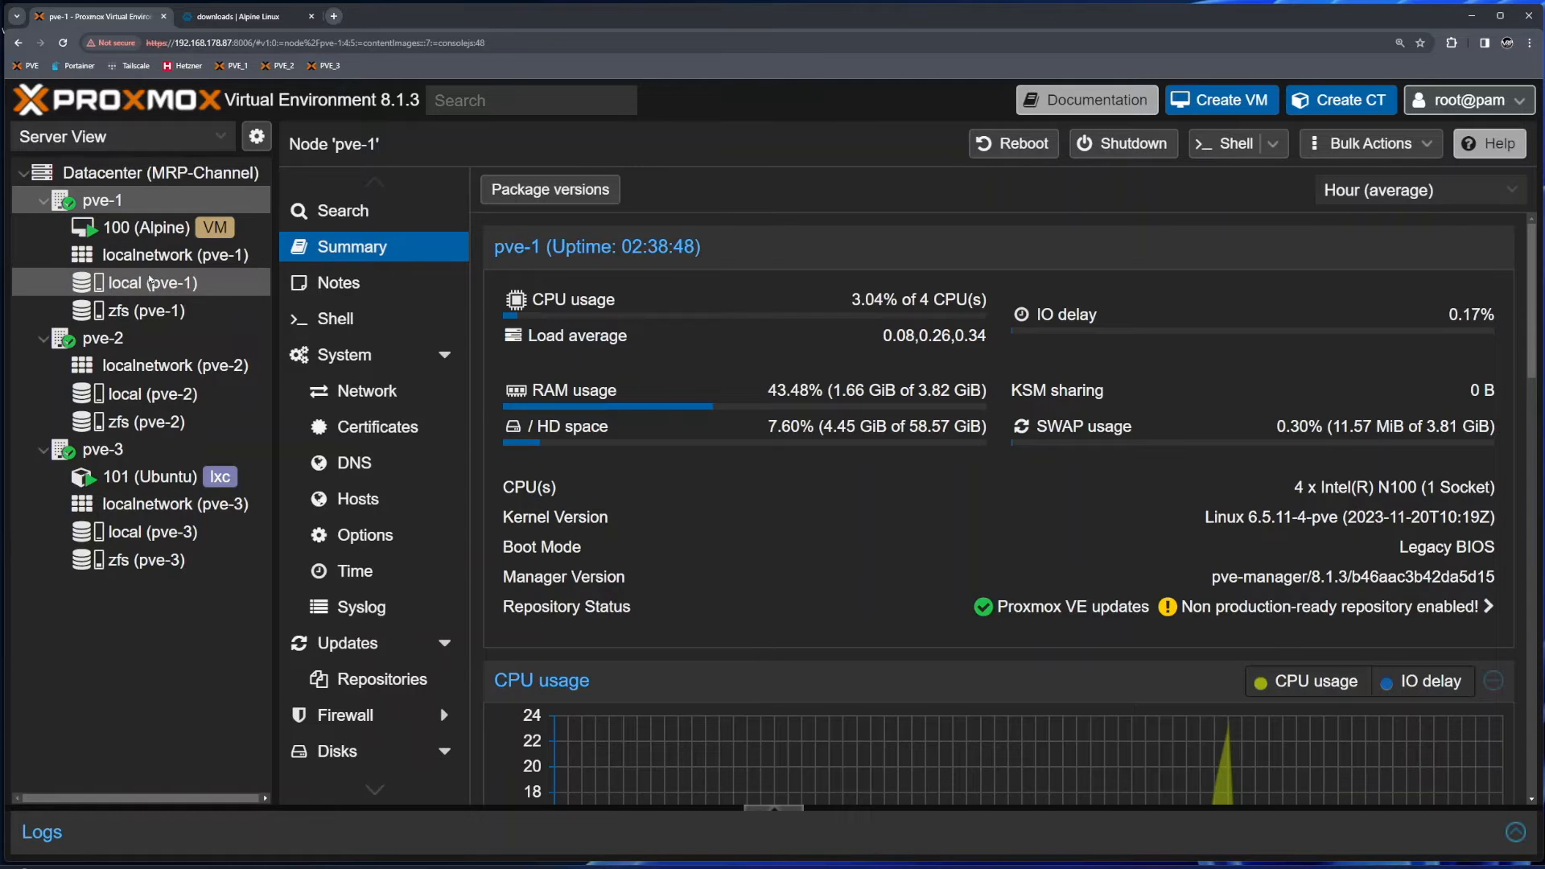
{"action": "left_click", "coordinate": [103, 177]}
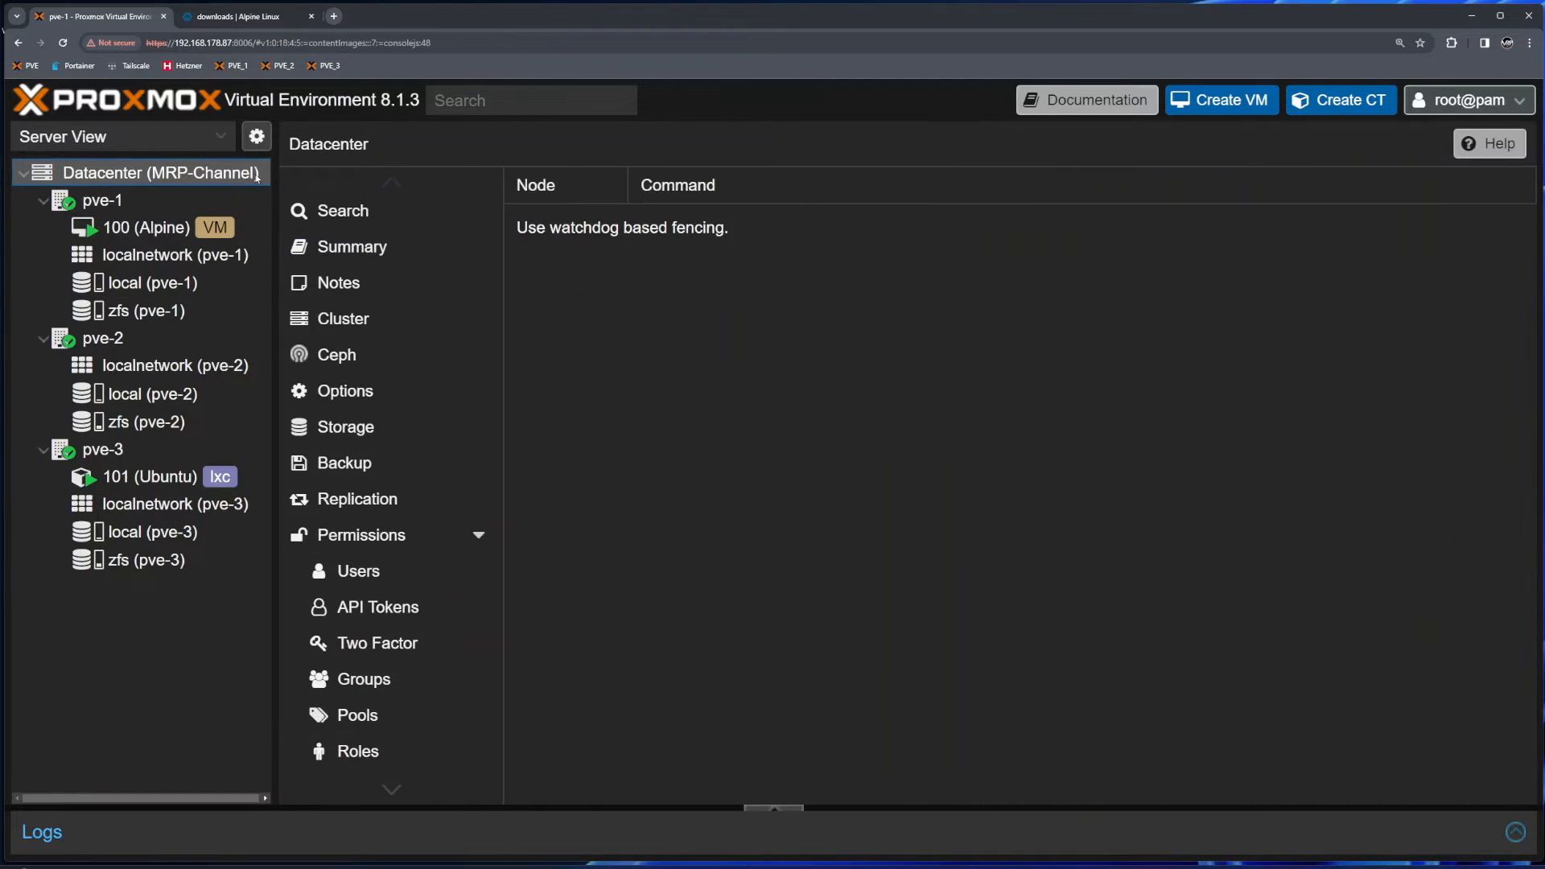
- Start a new datacenter HA group with the ID Alpine and select pve-2 and pve-3 as its nodes
{"action": "scroll", "coordinate": [387, 515], "scroll_direction": "down", "scroll_amount": 5}
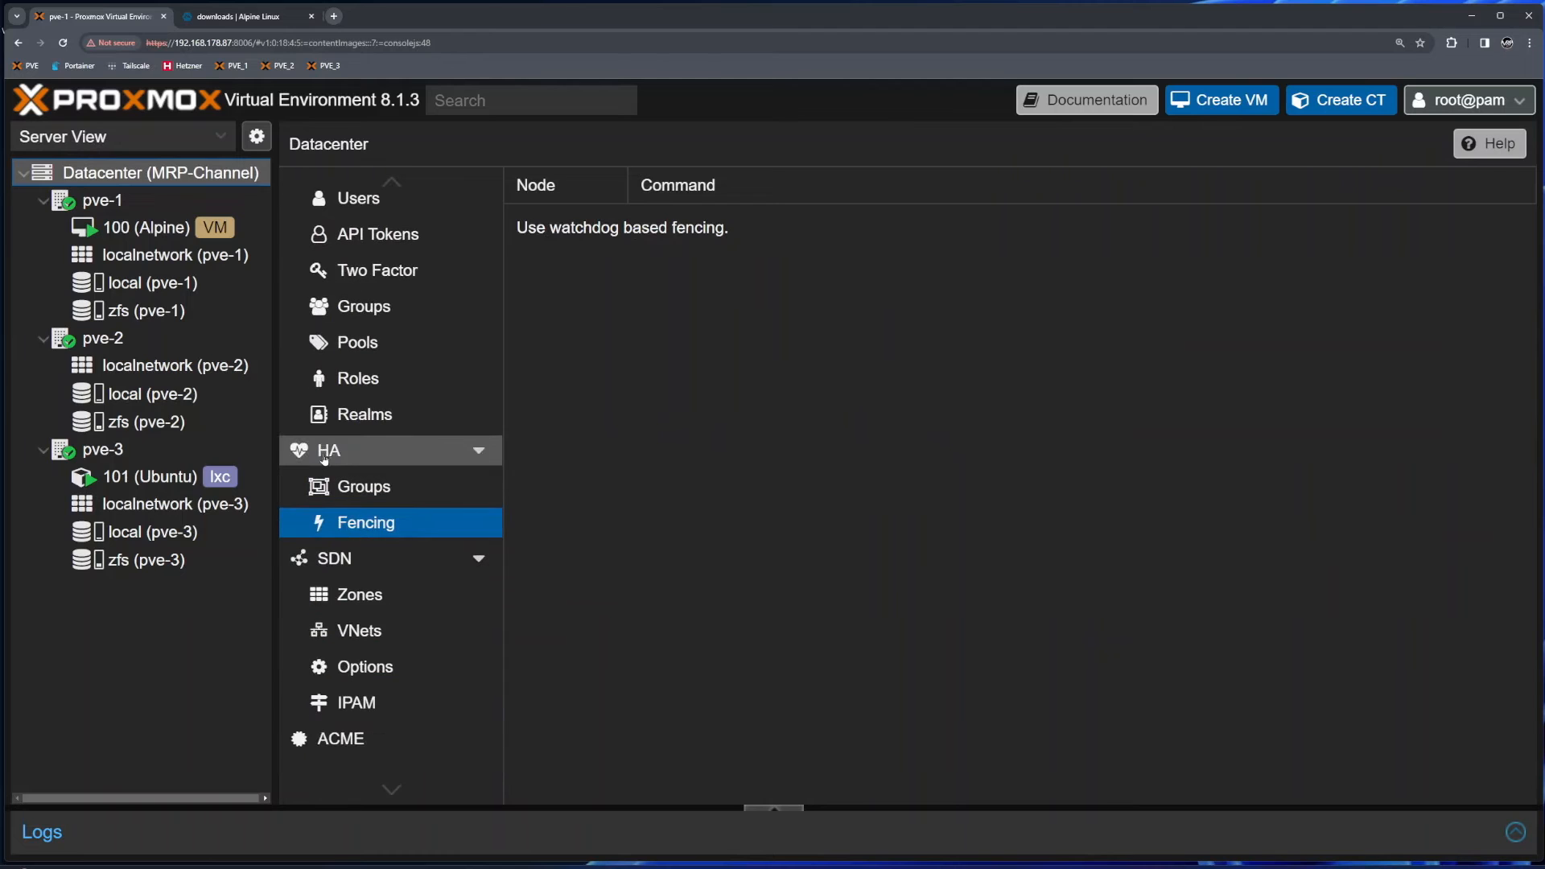
{"action": "left_click", "coordinate": [354, 488]}
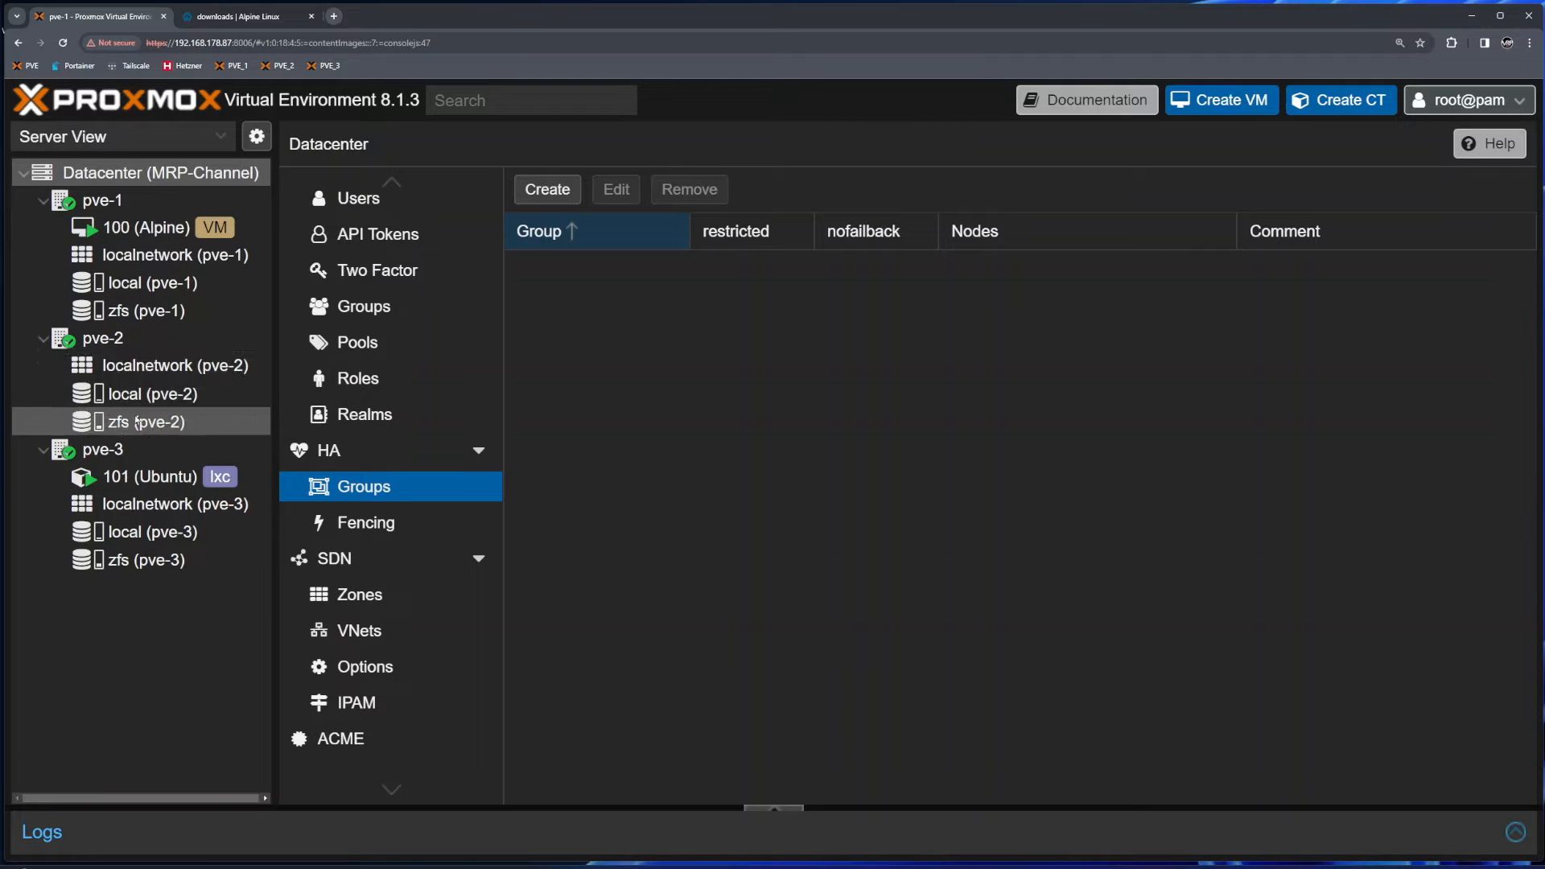
{"action": "left_click", "coordinate": [550, 192]}
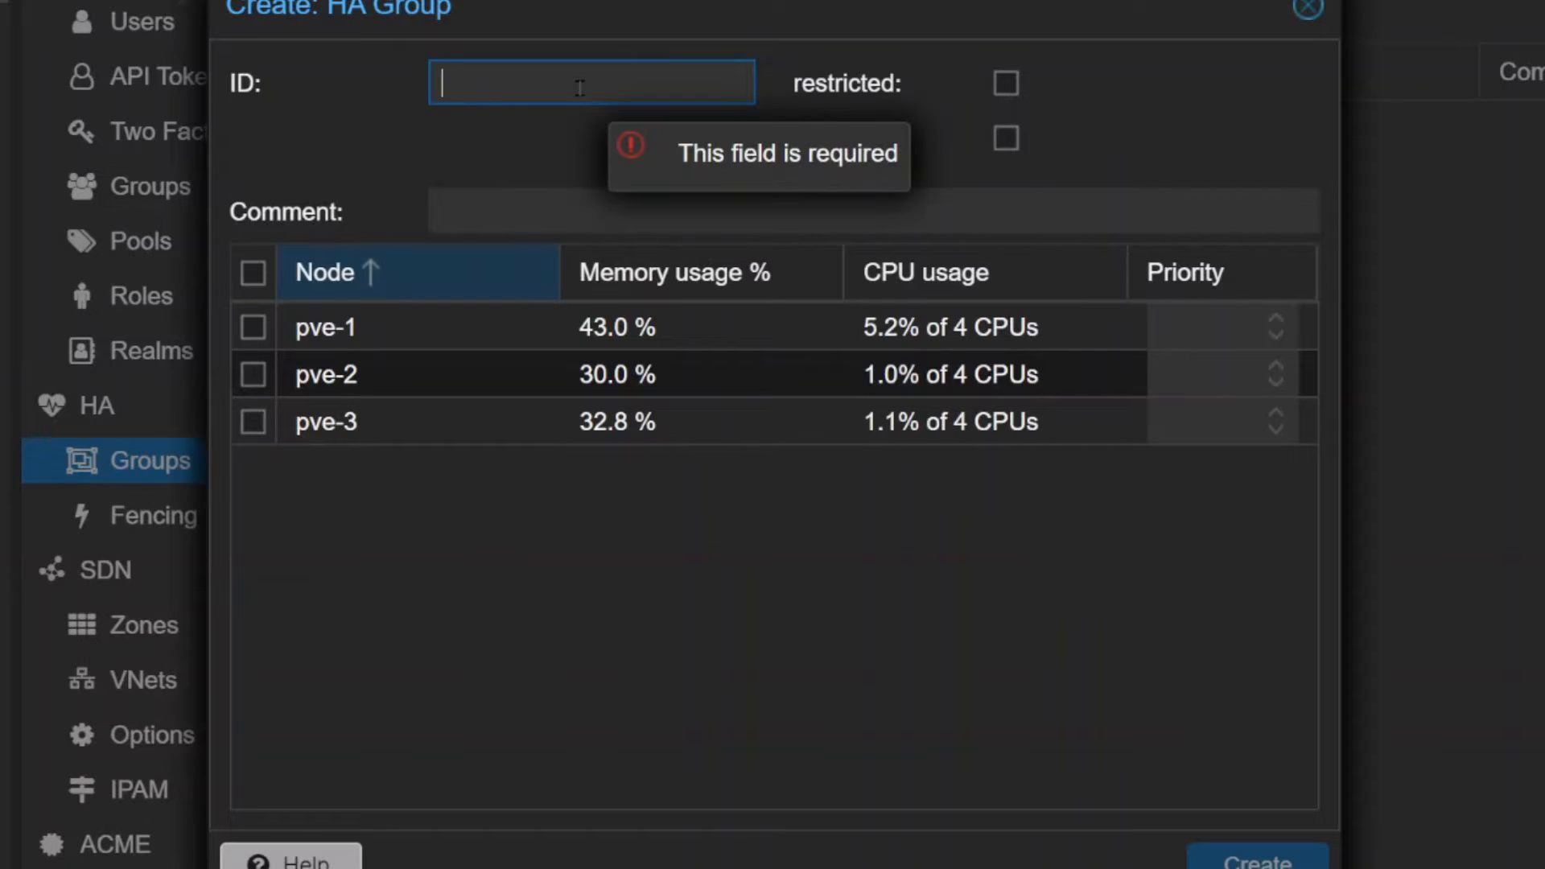
{"action": "type", "text": "Alpine"}
{"action": "left_click", "coordinate": [253, 374]}
{"action": "left_click", "coordinate": [253, 422]}
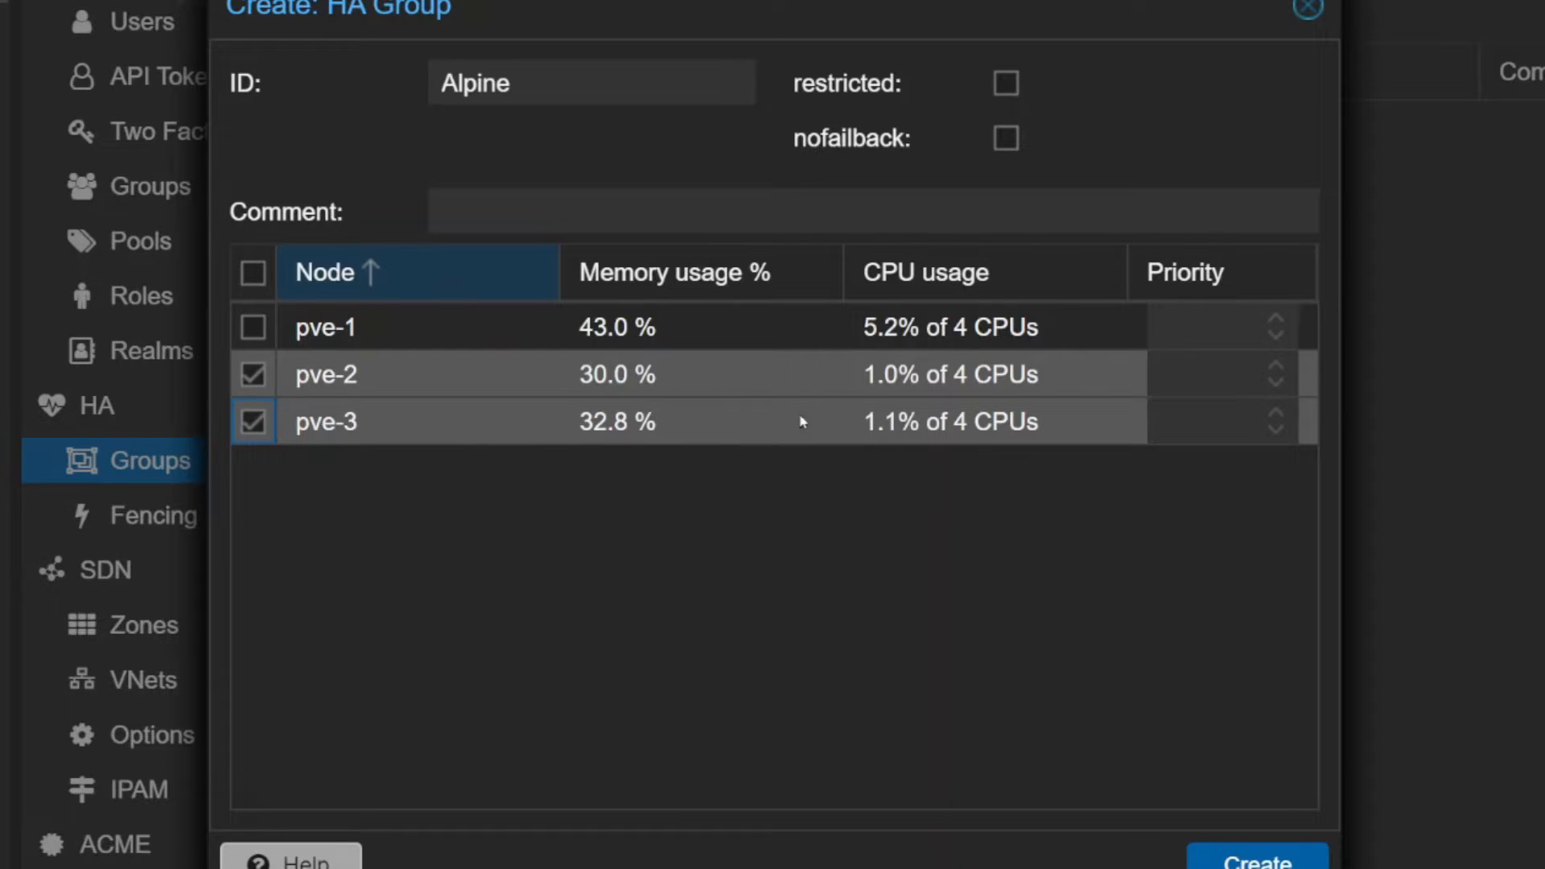
- Set the priorities to 1 for pve-3 and 2 for pve-2, leave restricted and nofailback off, and create the HA group
{"action": "left_click", "coordinate": [1278, 416]}
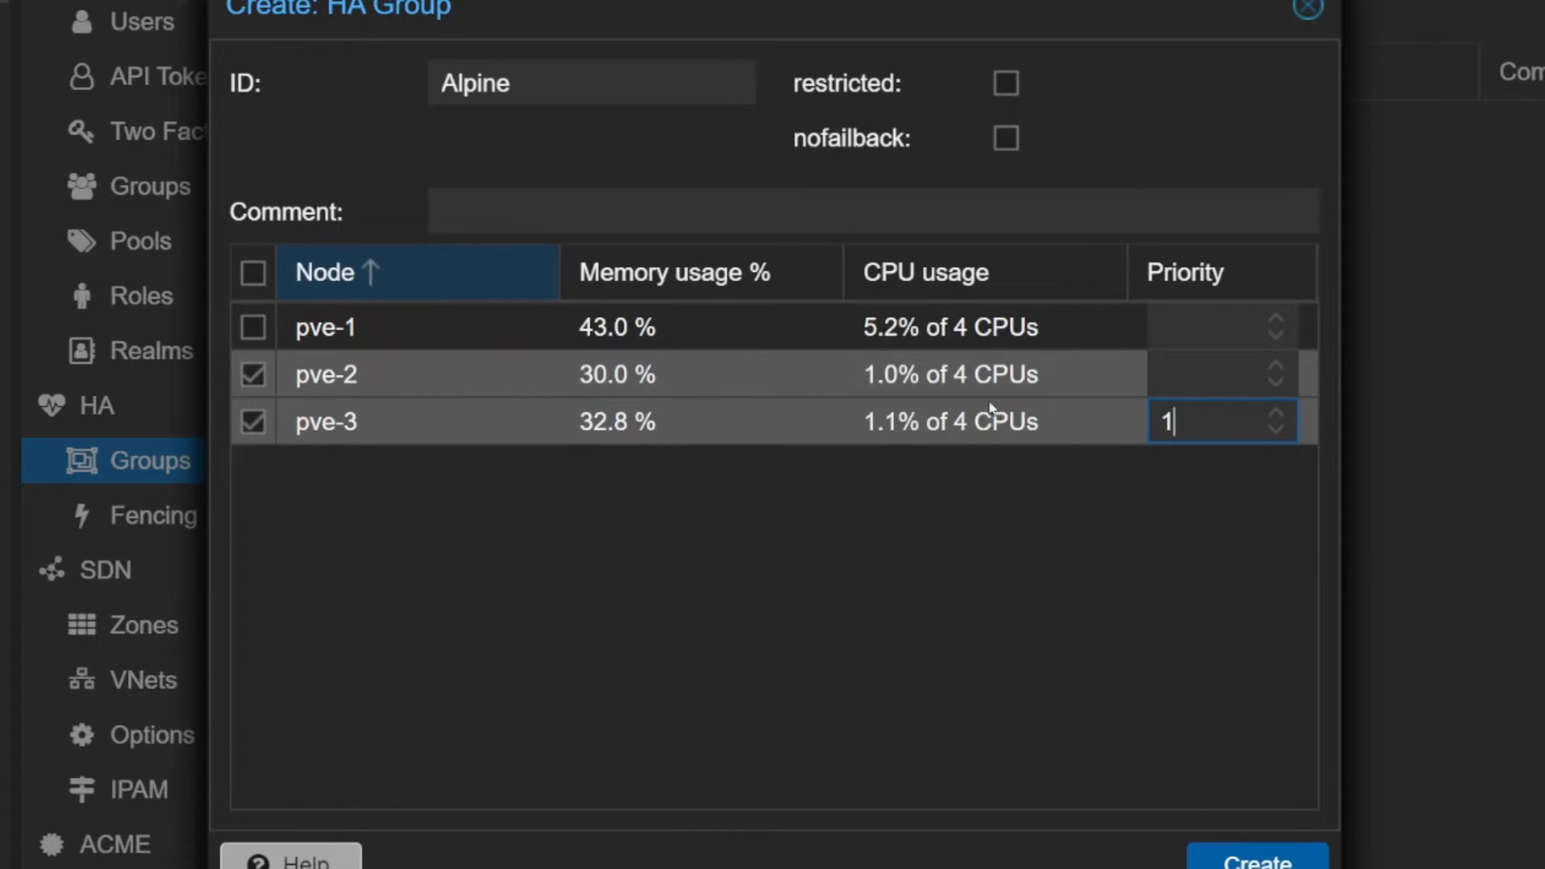
{"action": "left_click", "coordinate": [1276, 368]}
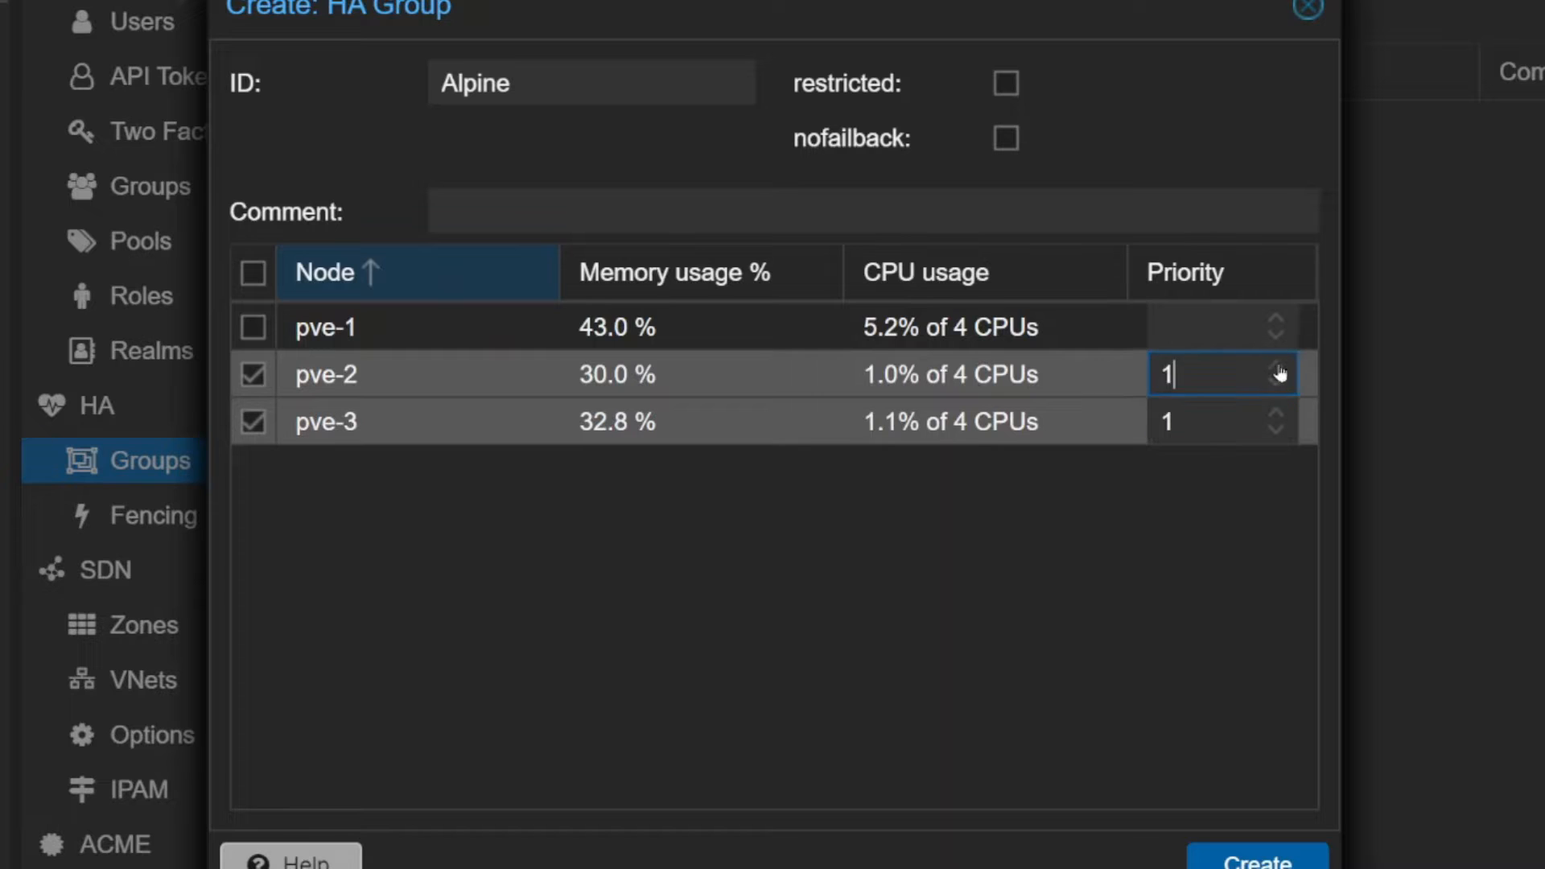
{"action": "left_click", "coordinate": [1276, 368]}
{"action": "left_click", "coordinate": [1004, 85]}
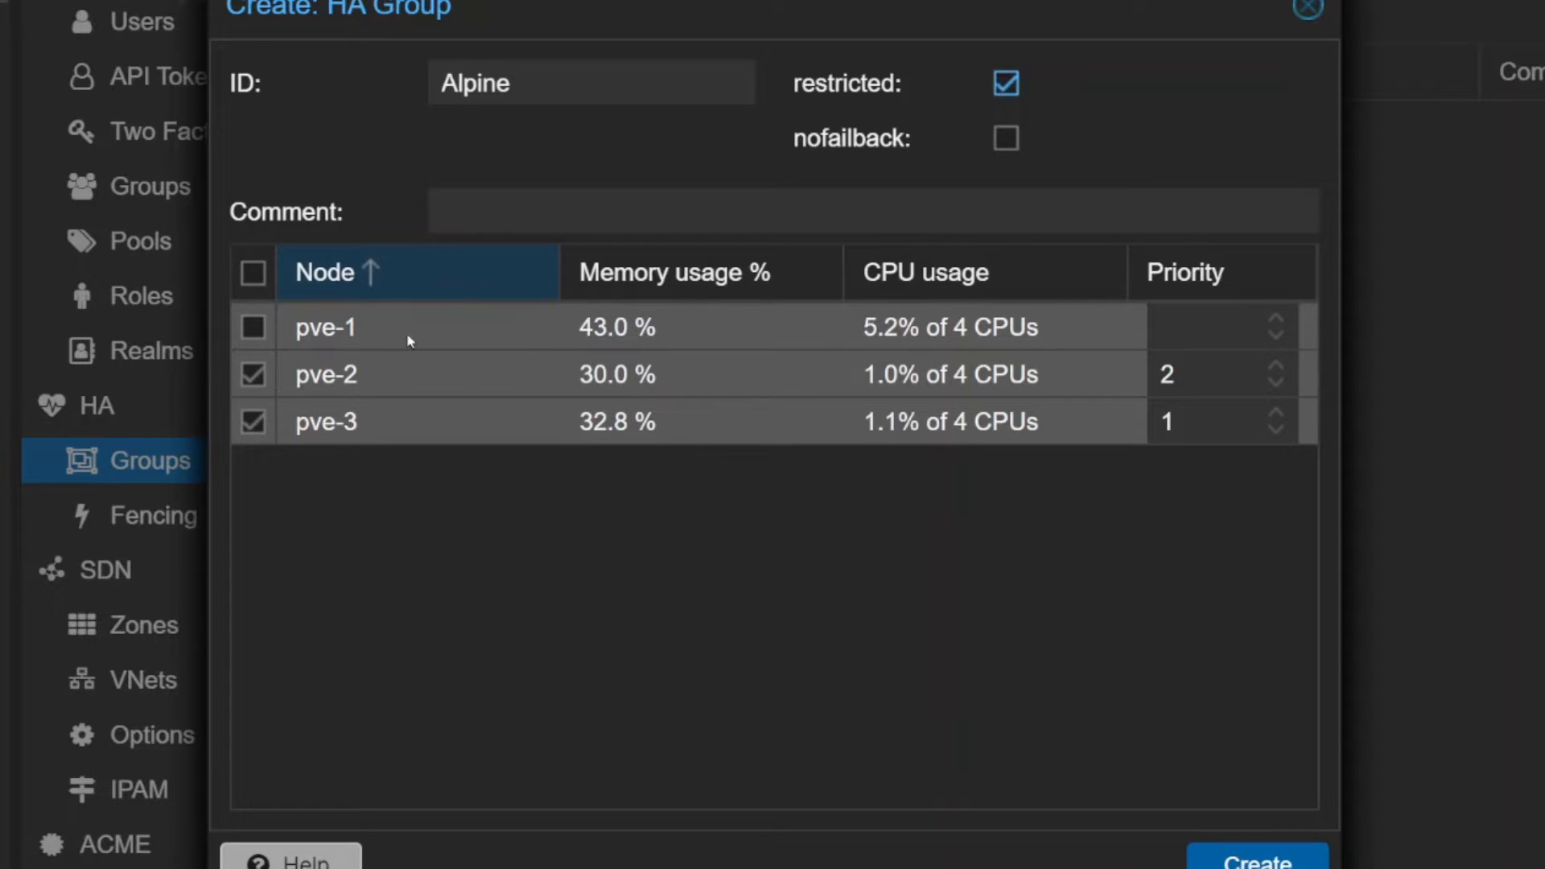
{"action": "left_click", "coordinate": [1006, 84]}
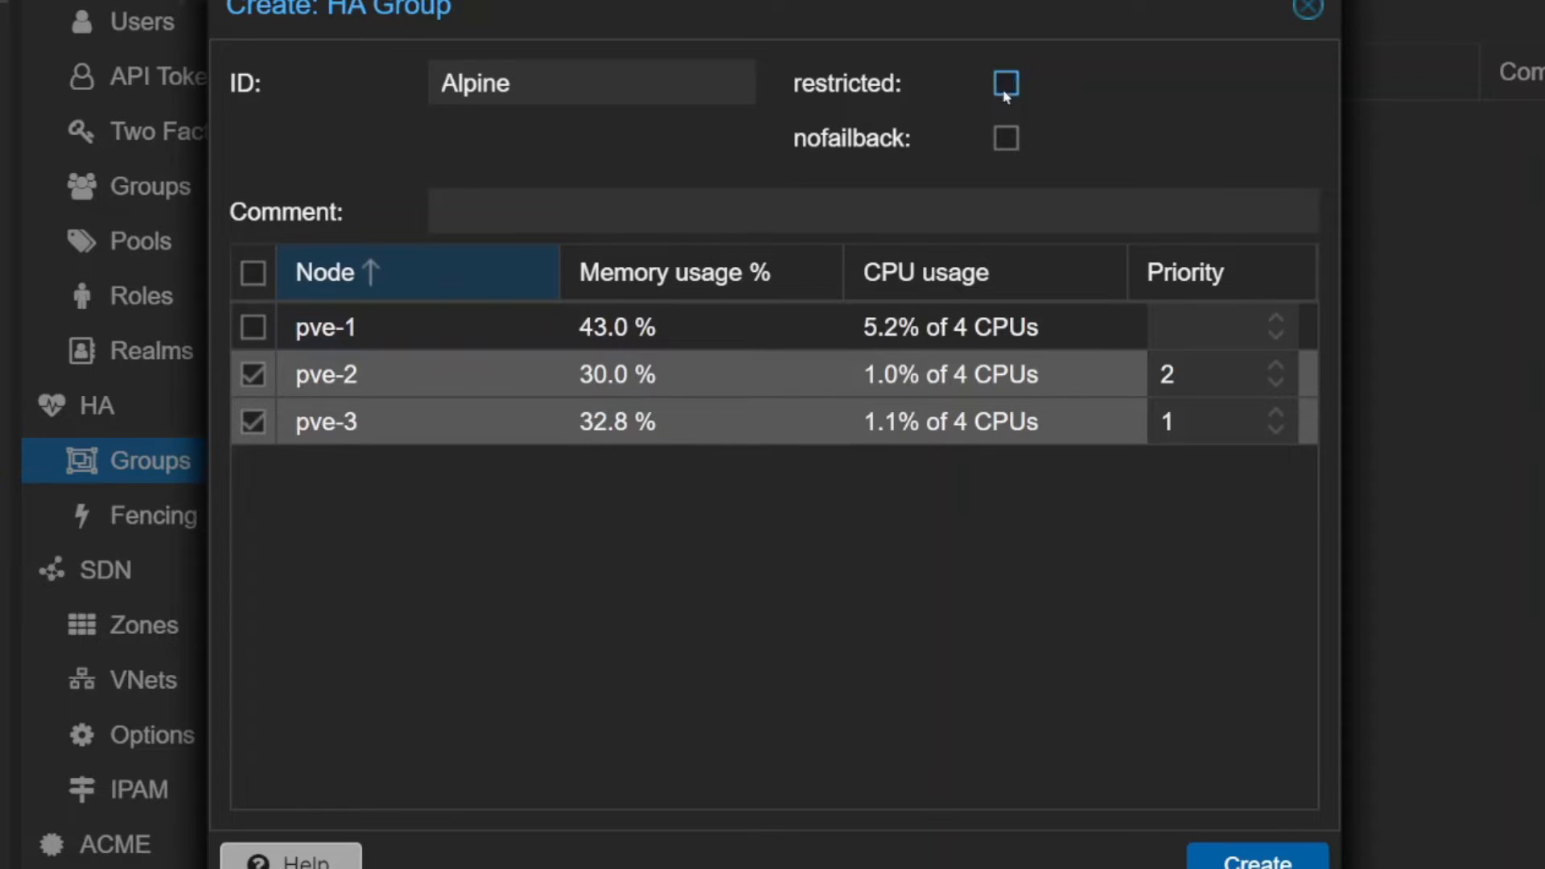
{"action": "left_click", "coordinate": [1012, 140]}
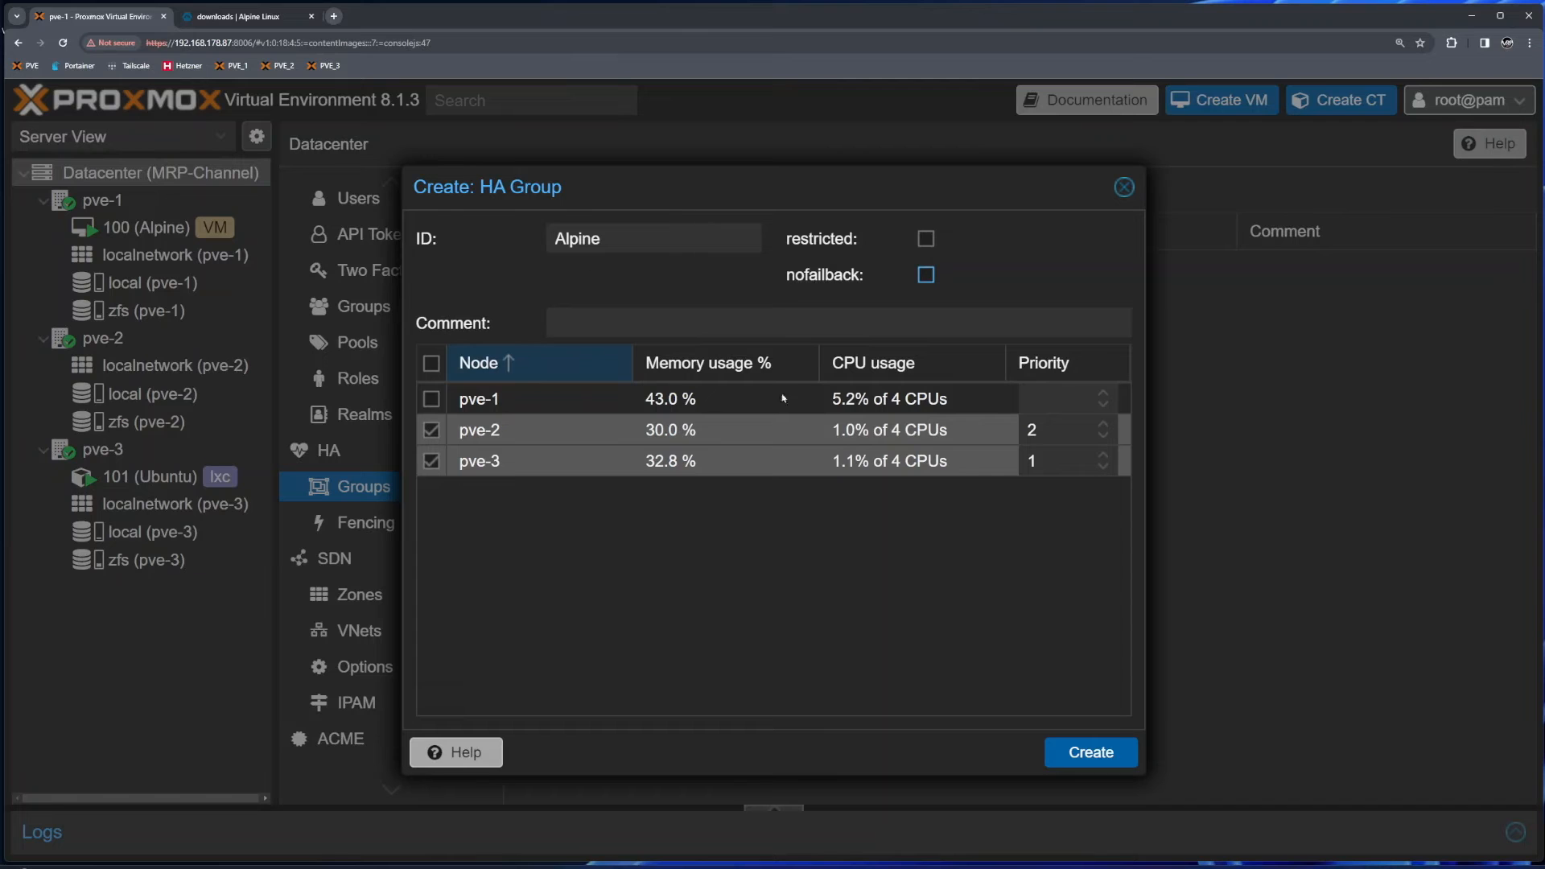
{"action": "left_click", "coordinate": [1097, 753]}
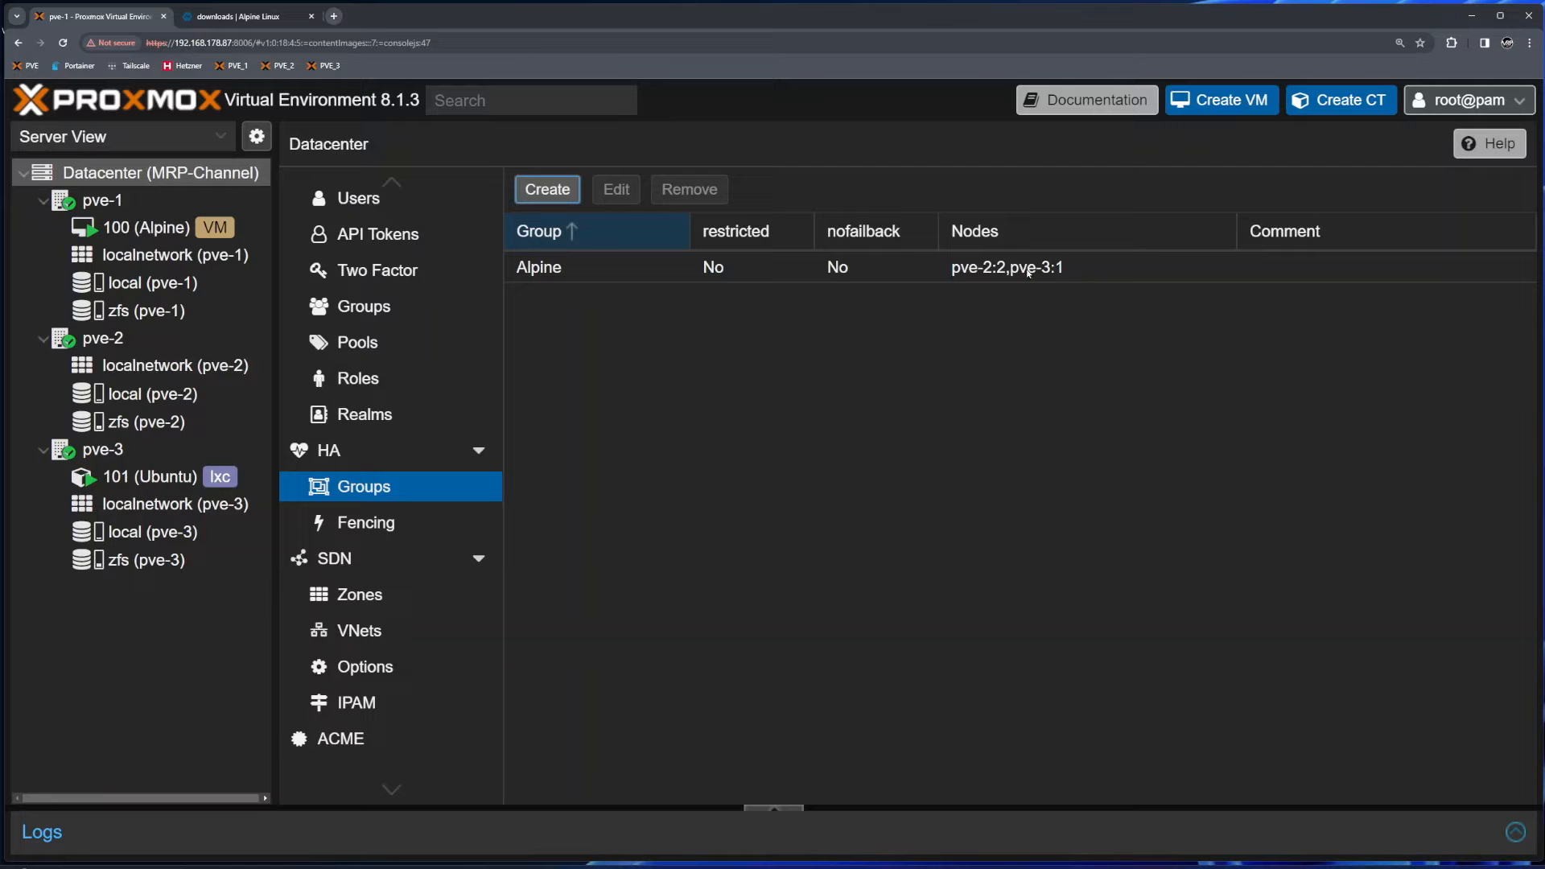
- Assign the HA resource vm:100 to the Alpine group, keeping its requested state as started
{"action": "left_click", "coordinate": [346, 451]}
{"action": "left_click", "coordinate": [664, 577]}
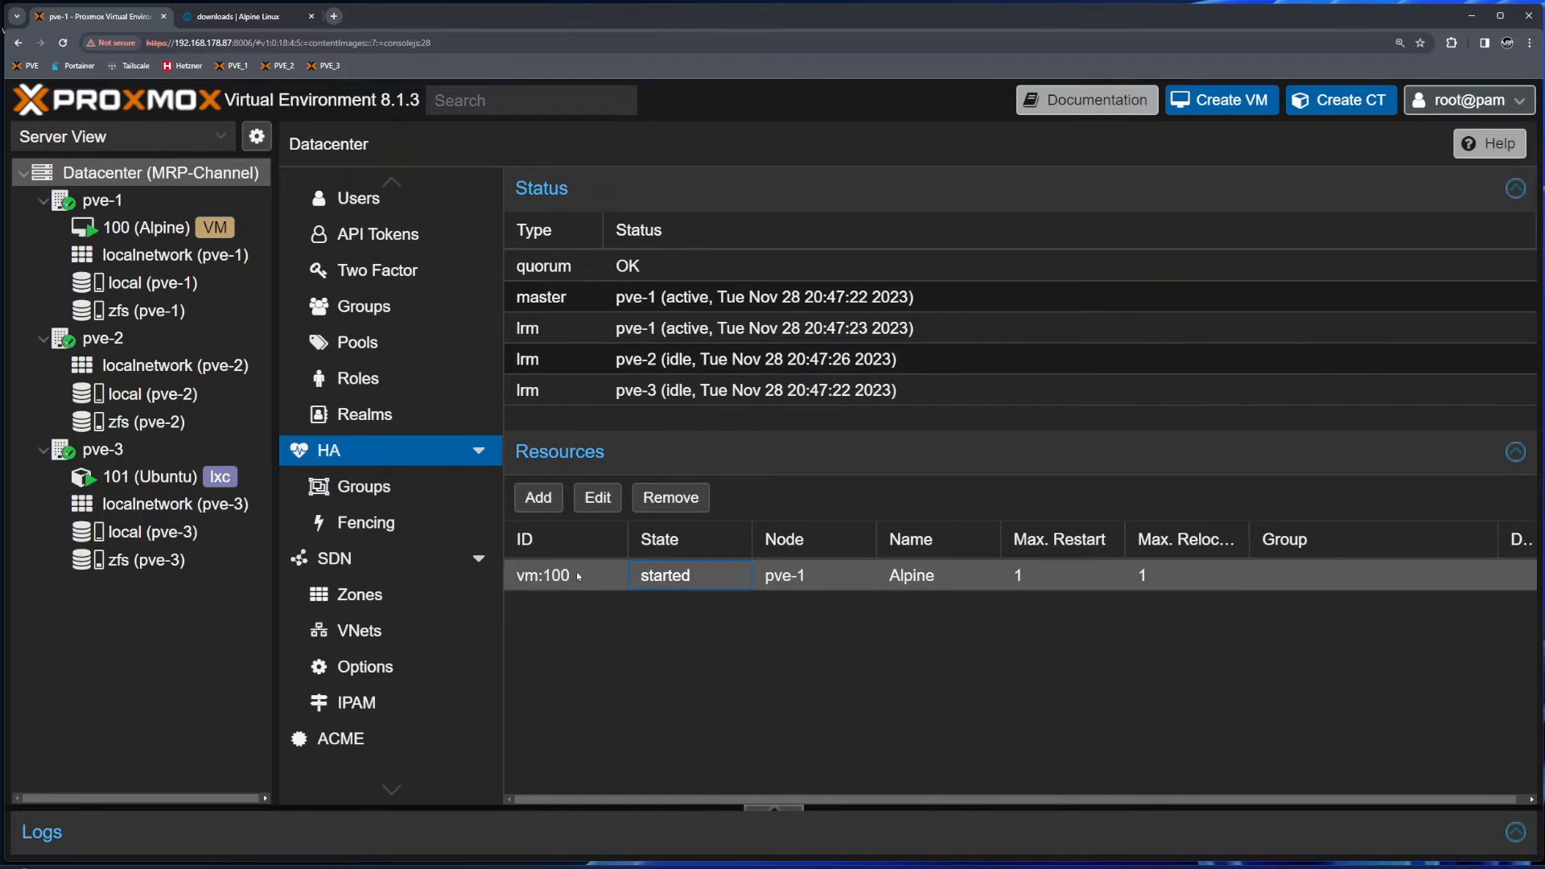
{"action": "left_click", "coordinate": [608, 498]}
{"action": "left_click", "coordinate": [1116, 406]}
{"action": "left_click", "coordinate": [1014, 435]}
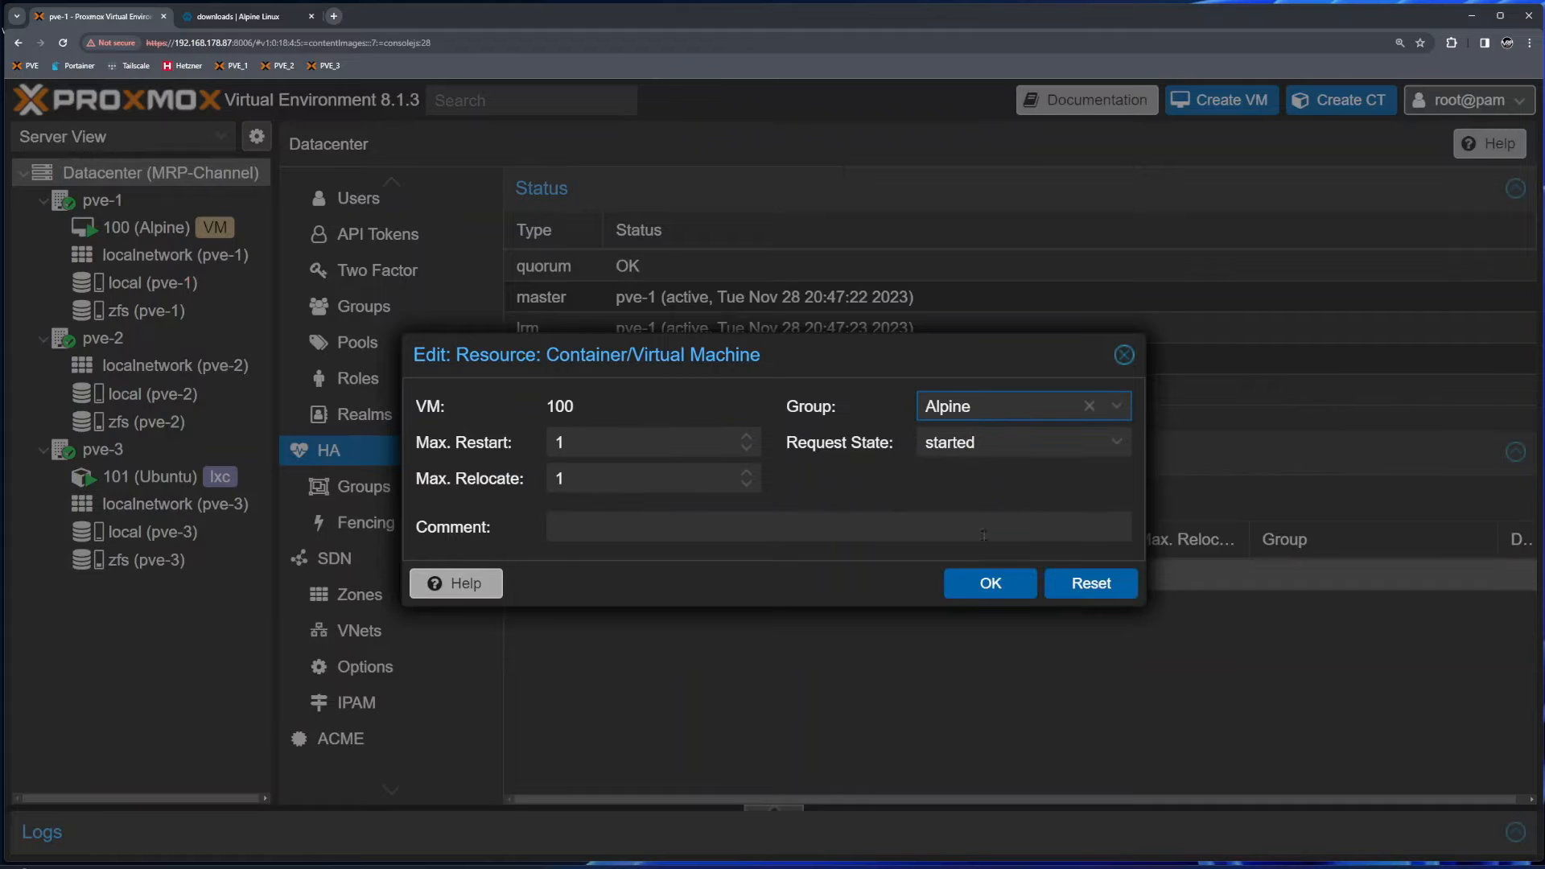
{"action": "left_click", "coordinate": [990, 583]}
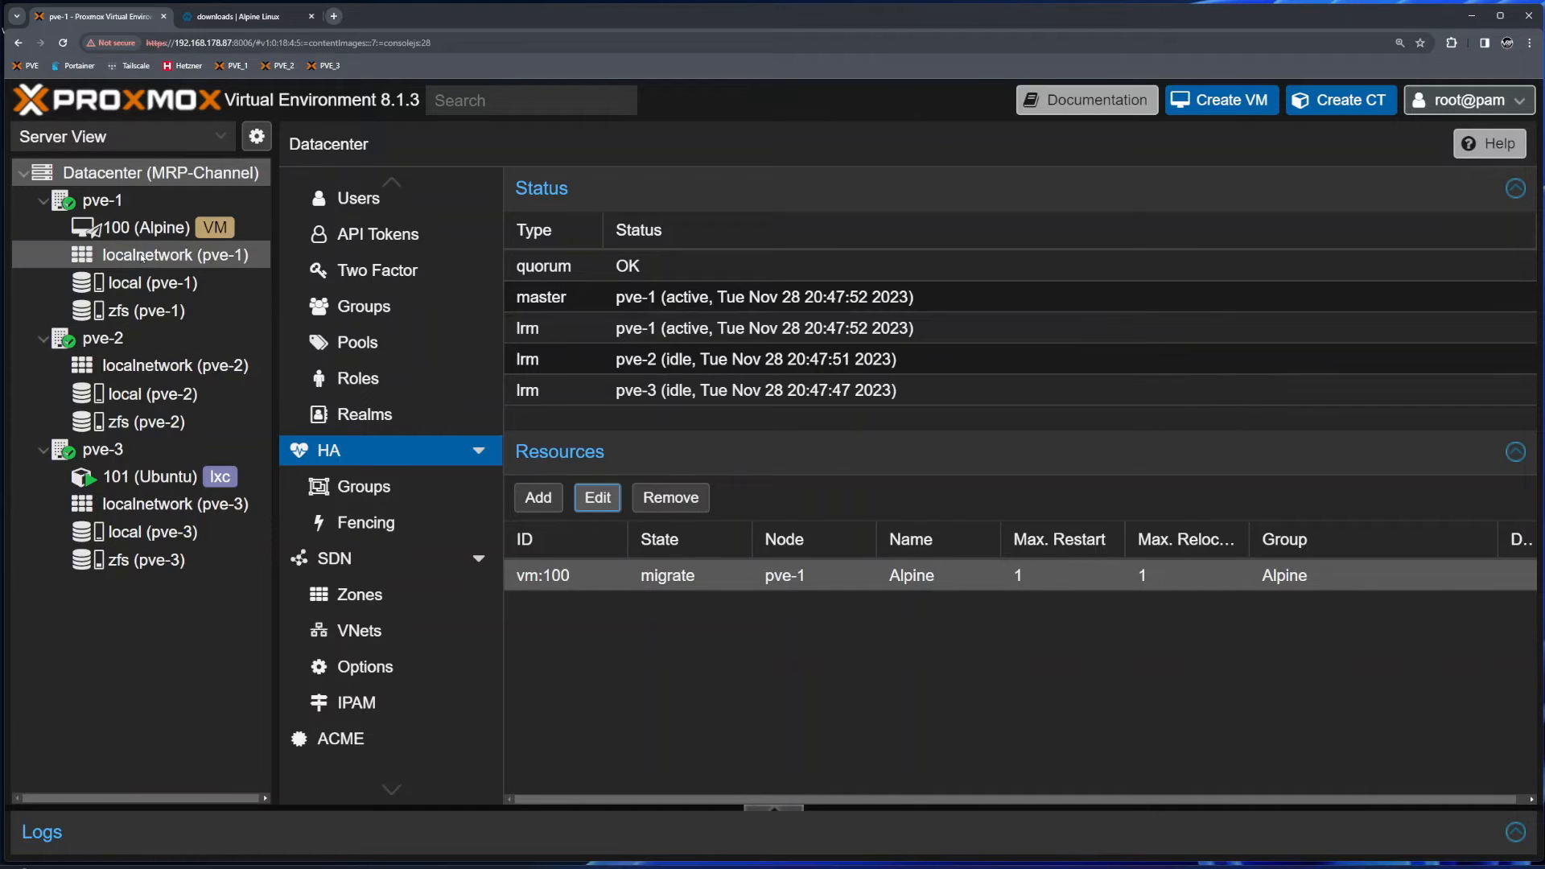
{"action": "mouse_move", "coordinate": [158, 243]}
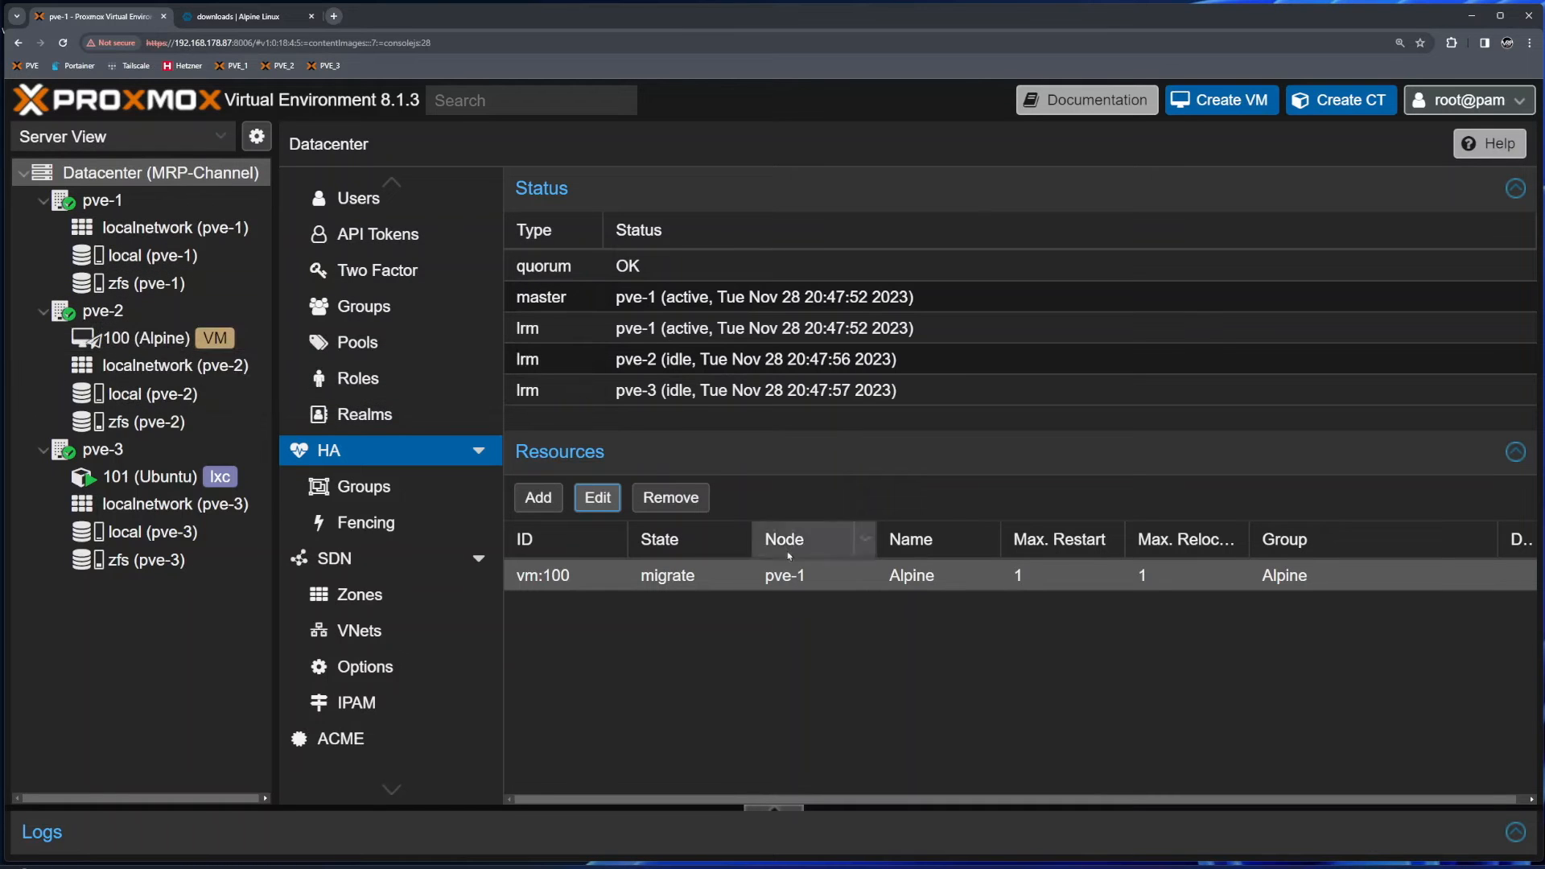
- Raise the priority of pve-3 in the Alpine HA group to 3 and save the group
{"action": "left_click", "coordinate": [609, 487]}
{"action": "left_click", "coordinate": [1125, 355]}
{"action": "left_click", "coordinate": [364, 487]}
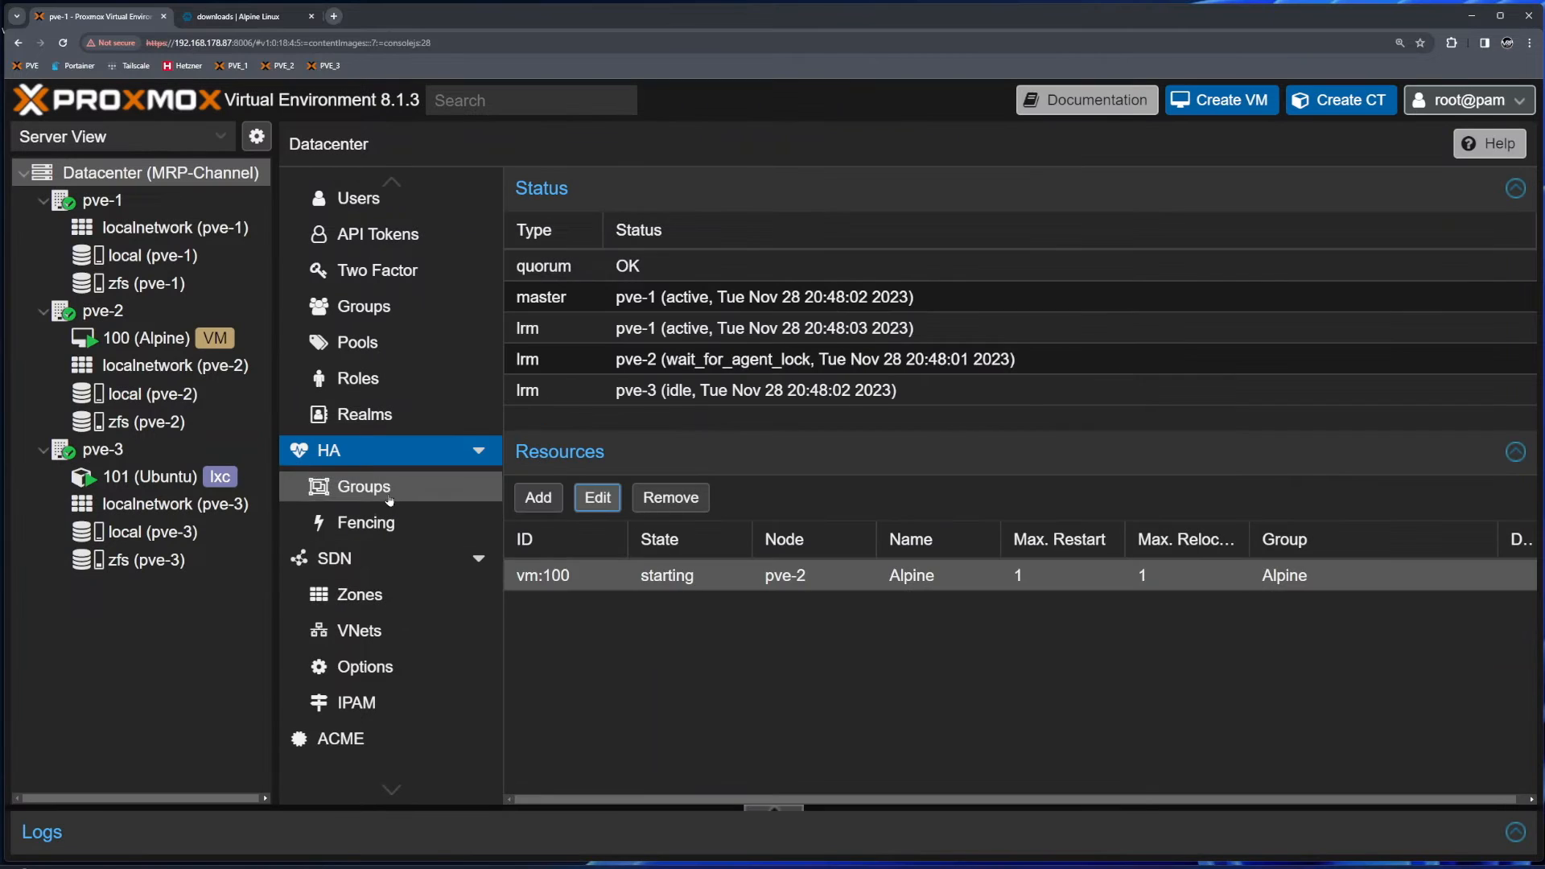
{"action": "double_click", "coordinate": [633, 273]}
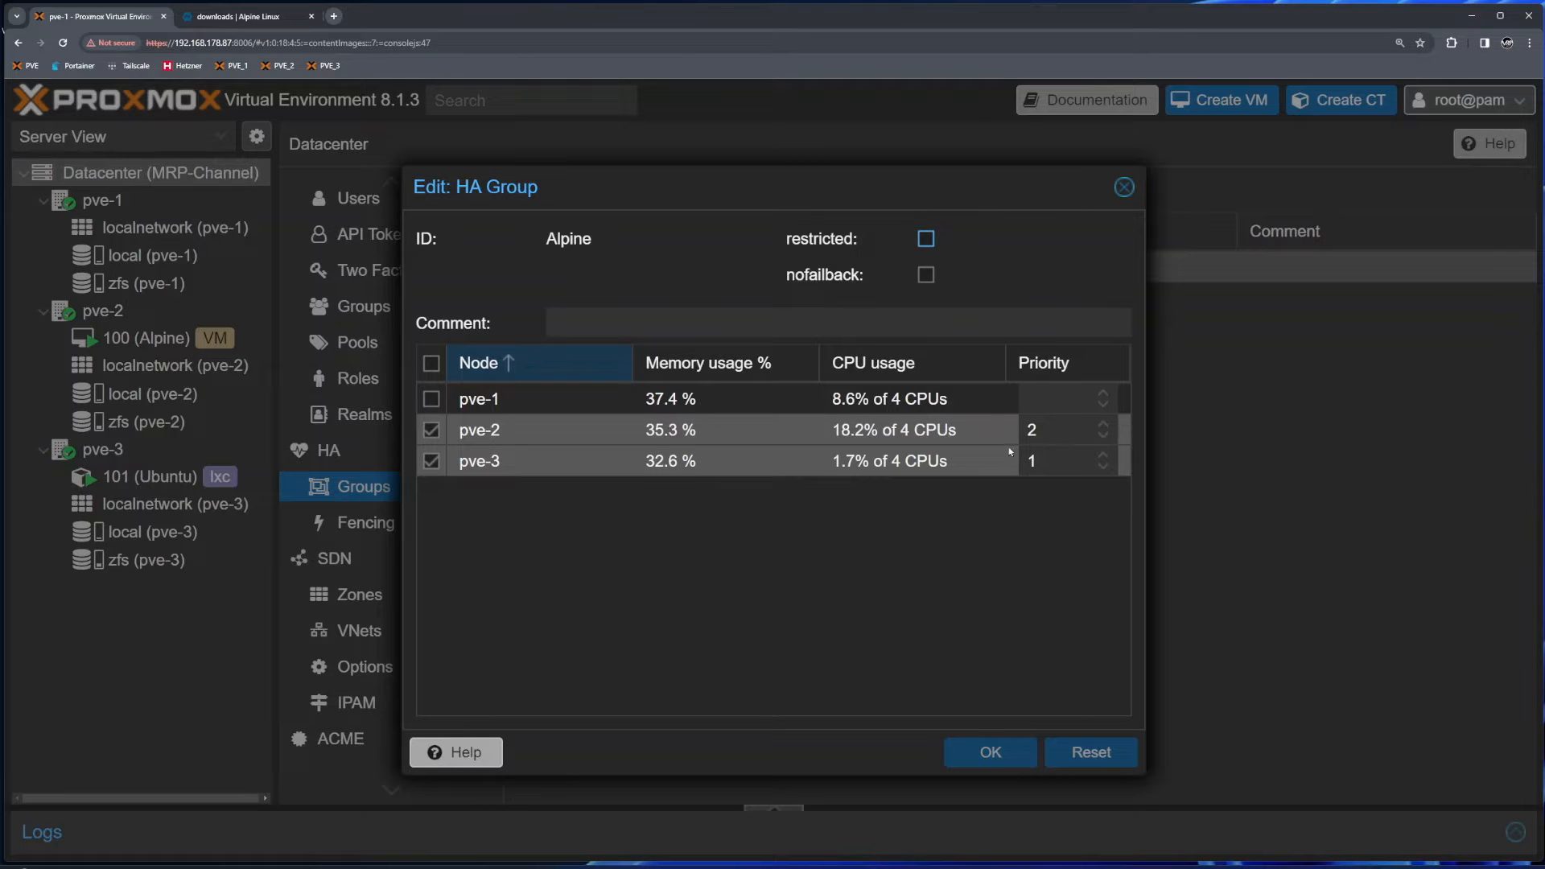
{"action": "left_click", "coordinate": [1040, 430]}
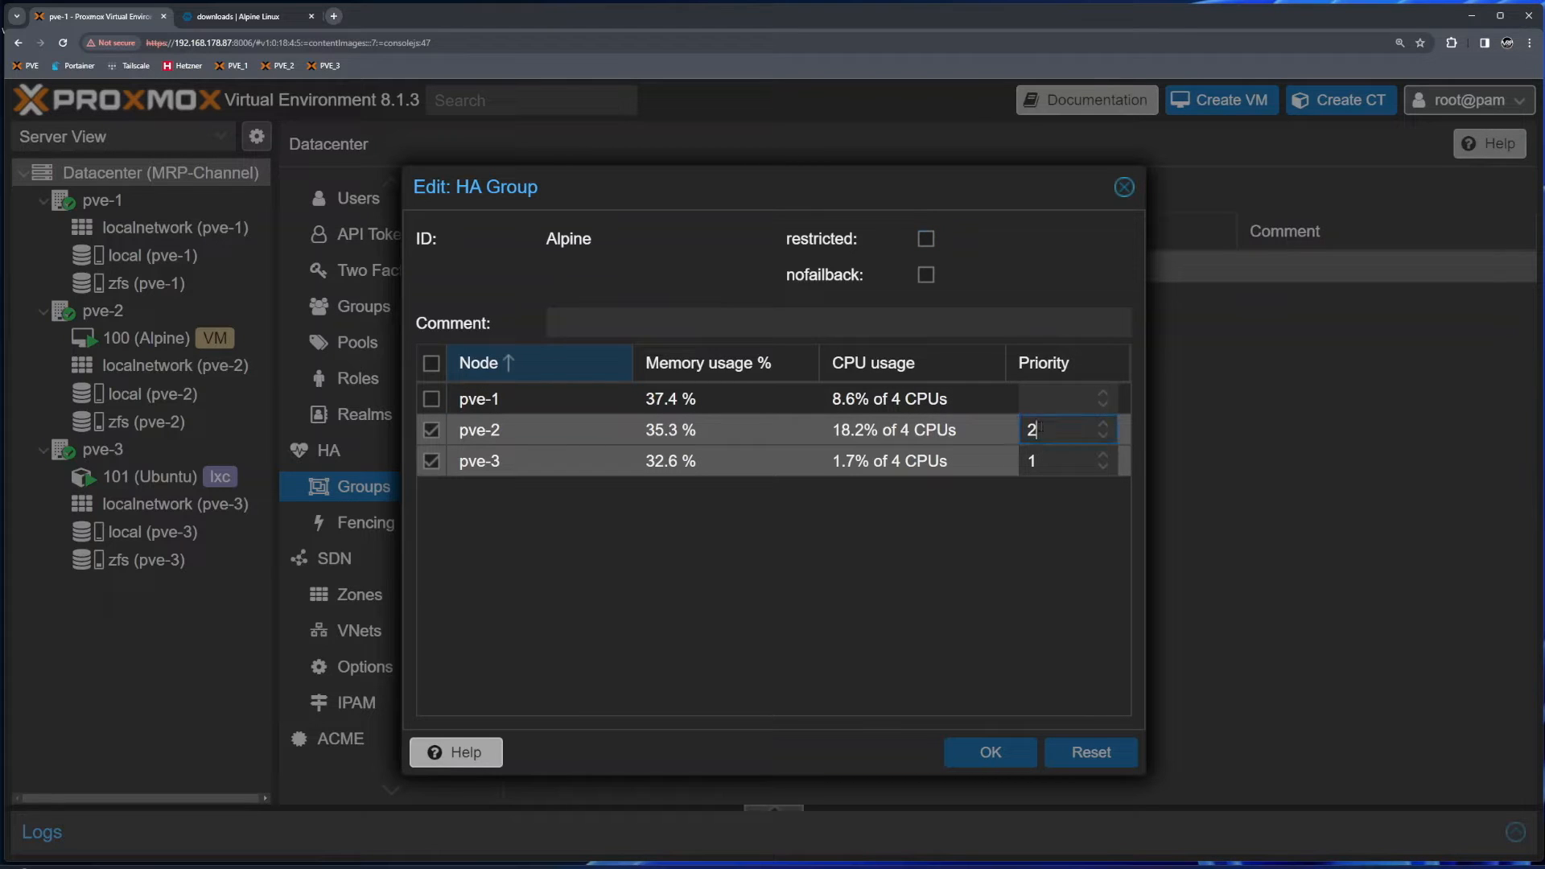
{"action": "left_click", "coordinate": [1103, 457]}
{"action": "left_click", "coordinate": [1103, 457]}
{"action": "left_click", "coordinate": [994, 752]}
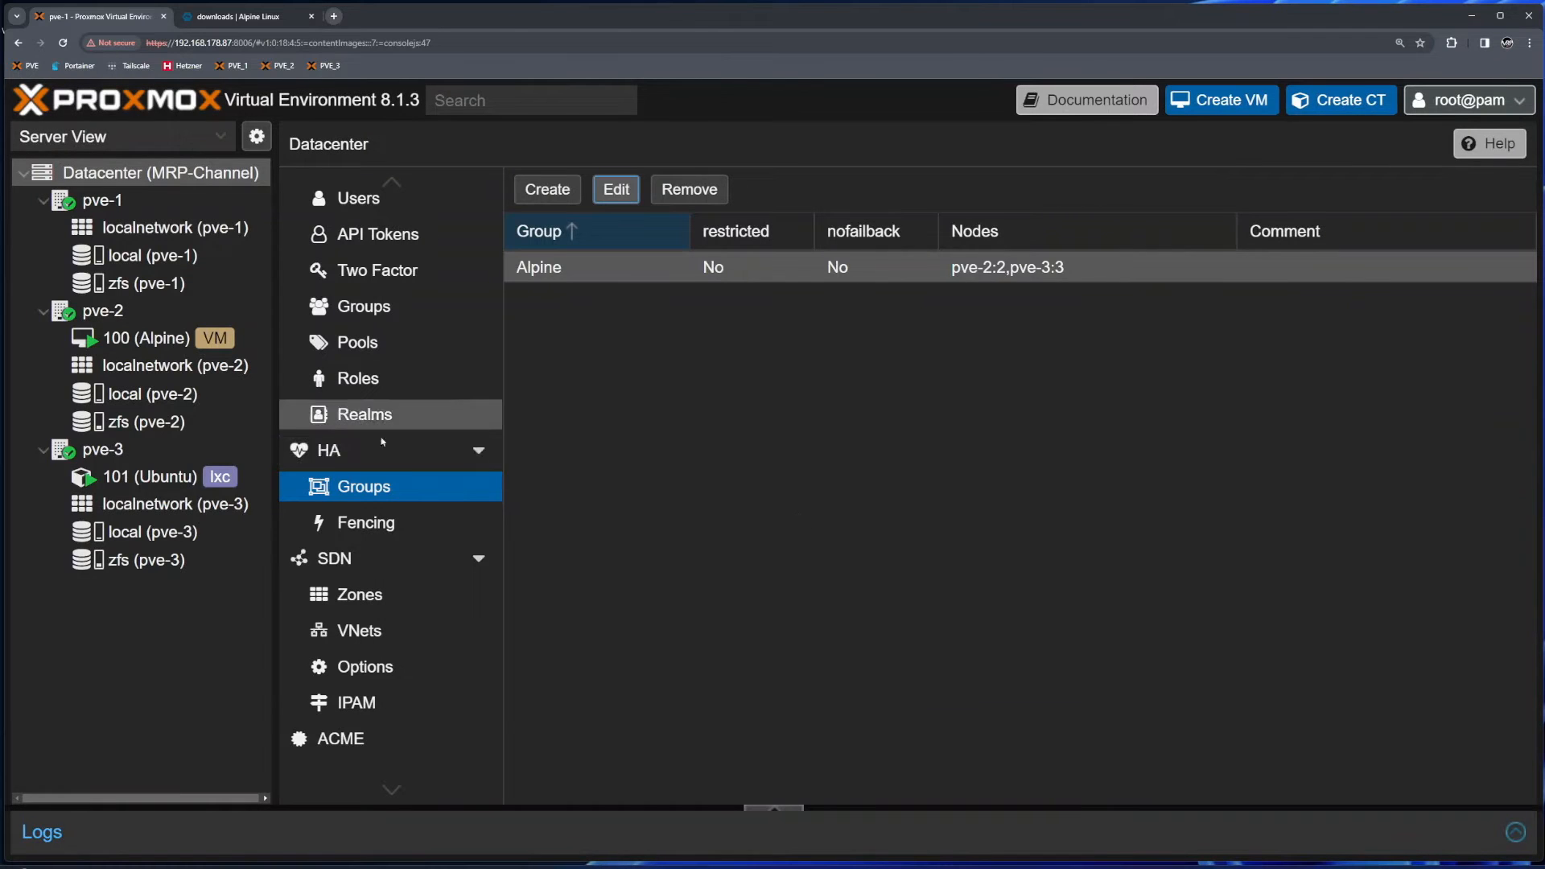
- Check the HA status of vm:100 and review the node priorities of the Alpine group without changing them
{"action": "left_click", "coordinate": [459, 451]}
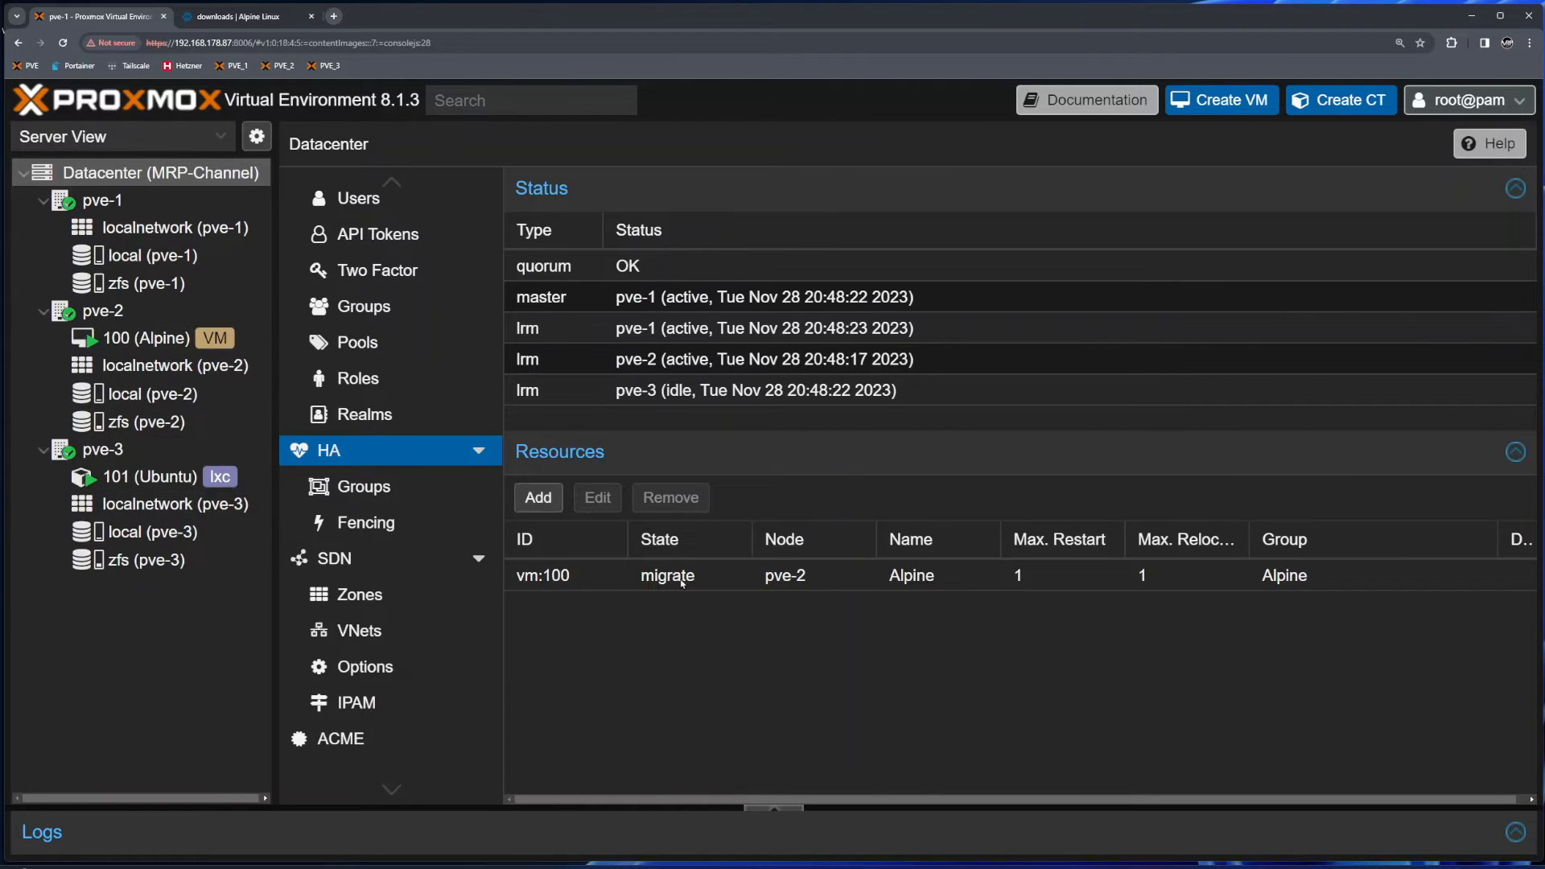
{"action": "left_click", "coordinate": [364, 486]}
{"action": "double_click", "coordinate": [547, 268]}
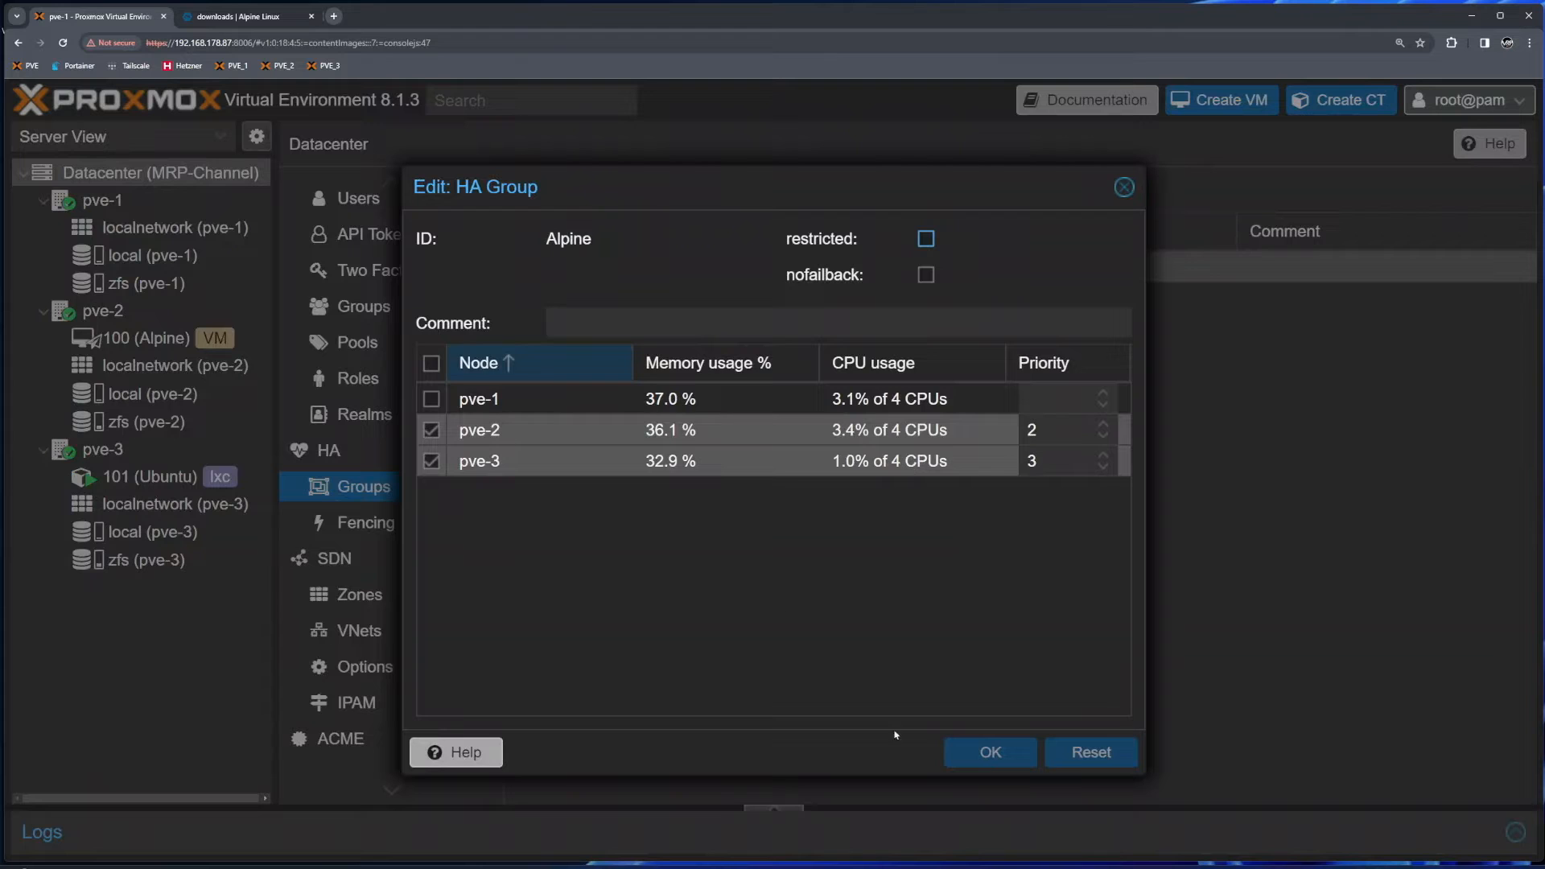
{"action": "left_click", "coordinate": [1124, 187]}
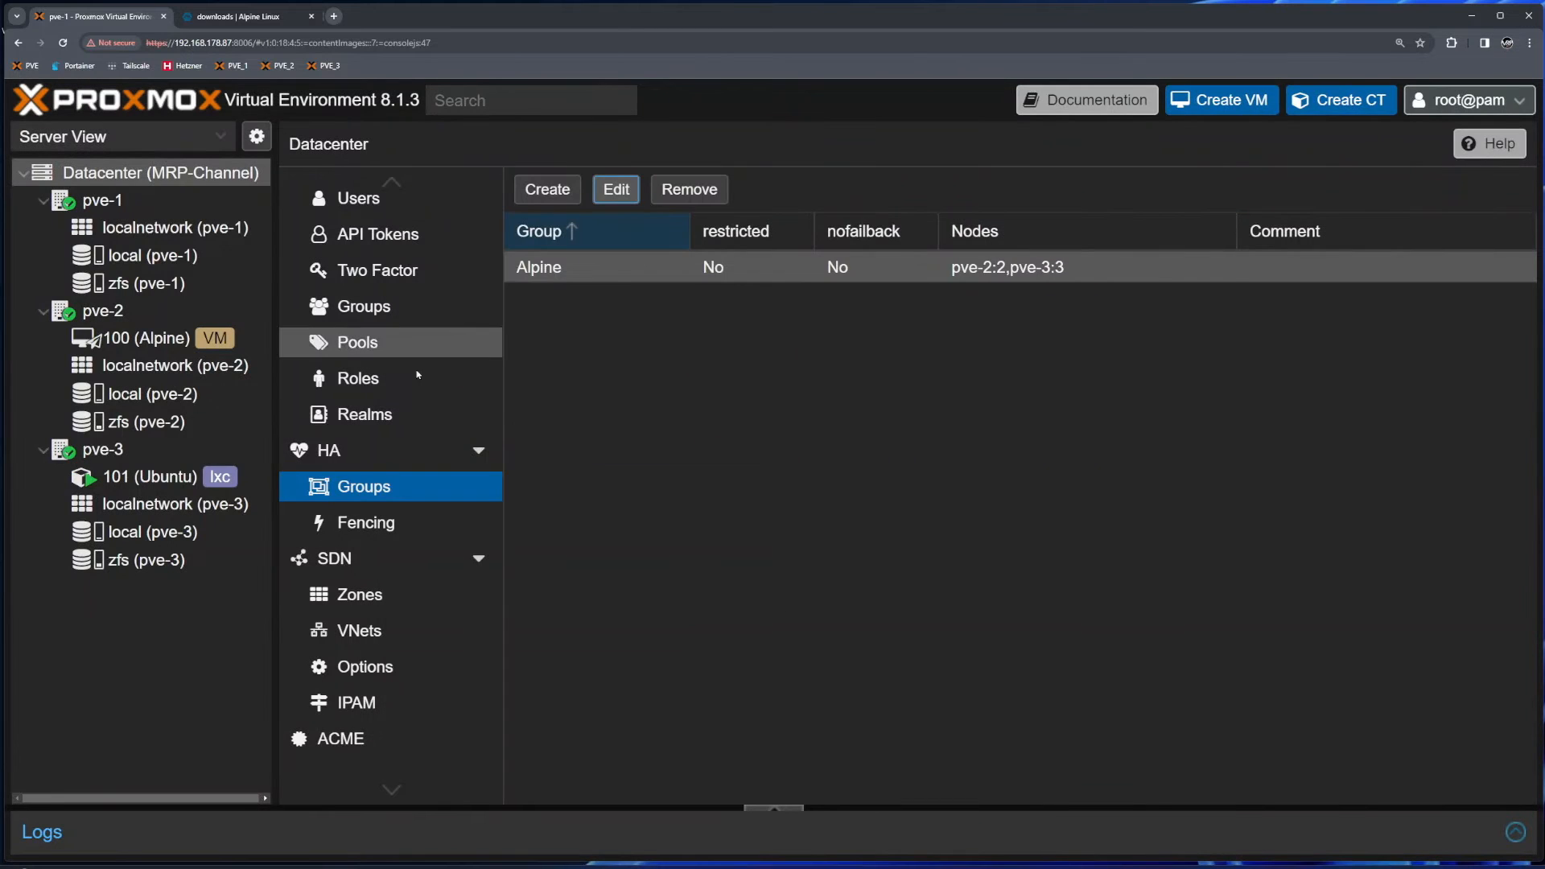
{"action": "left_click", "coordinate": [338, 457]}
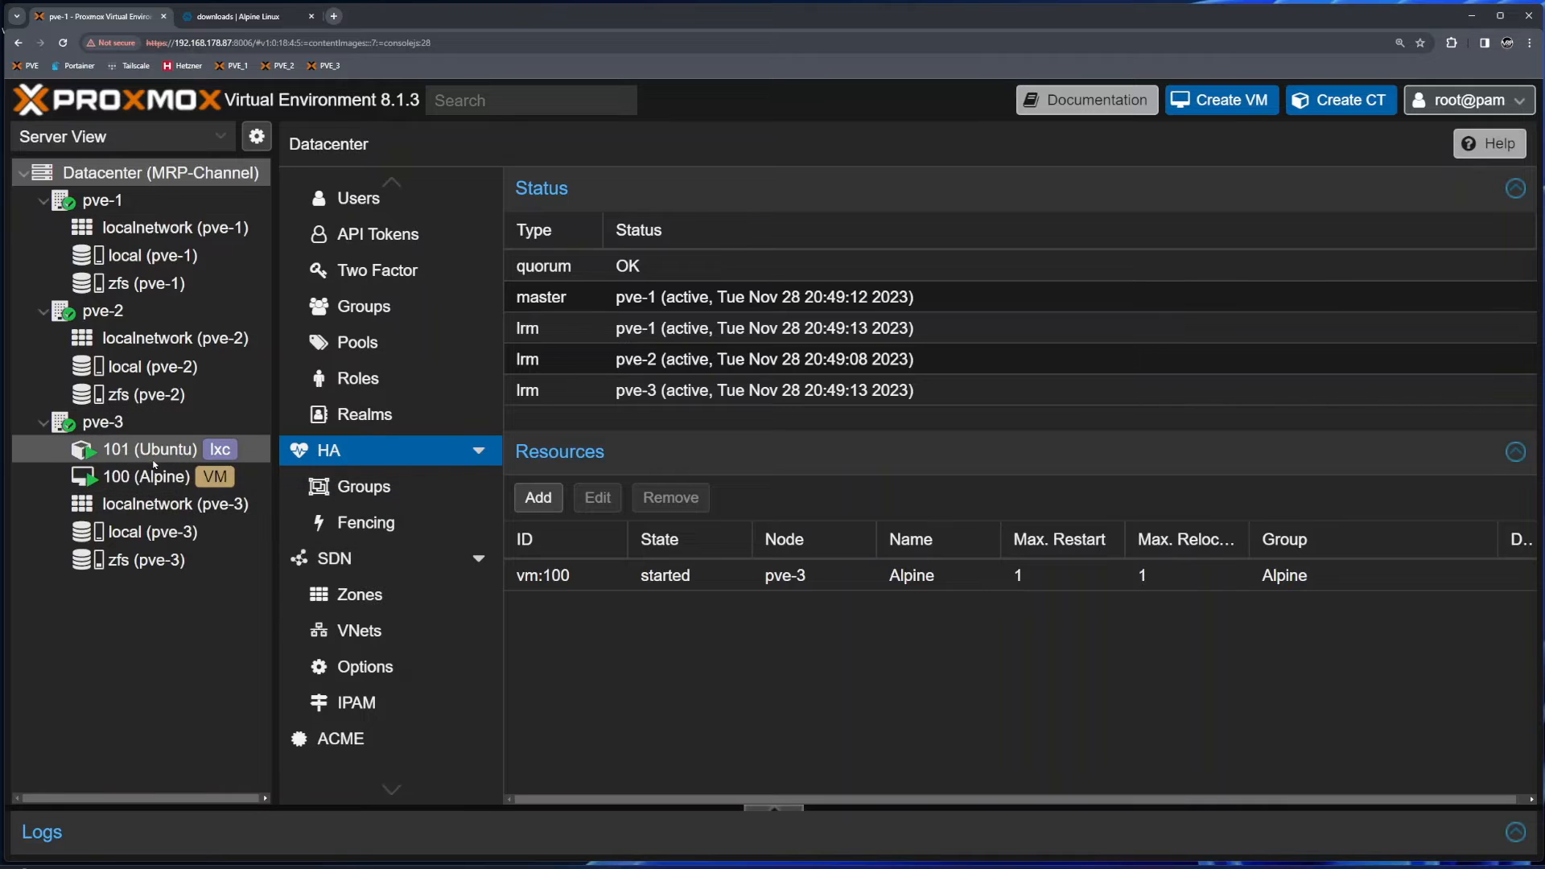
- Examine VM 100's hardware list, including its scsi0 hard disk, and its replication jobs
{"action": "left_click", "coordinate": [171, 479]}
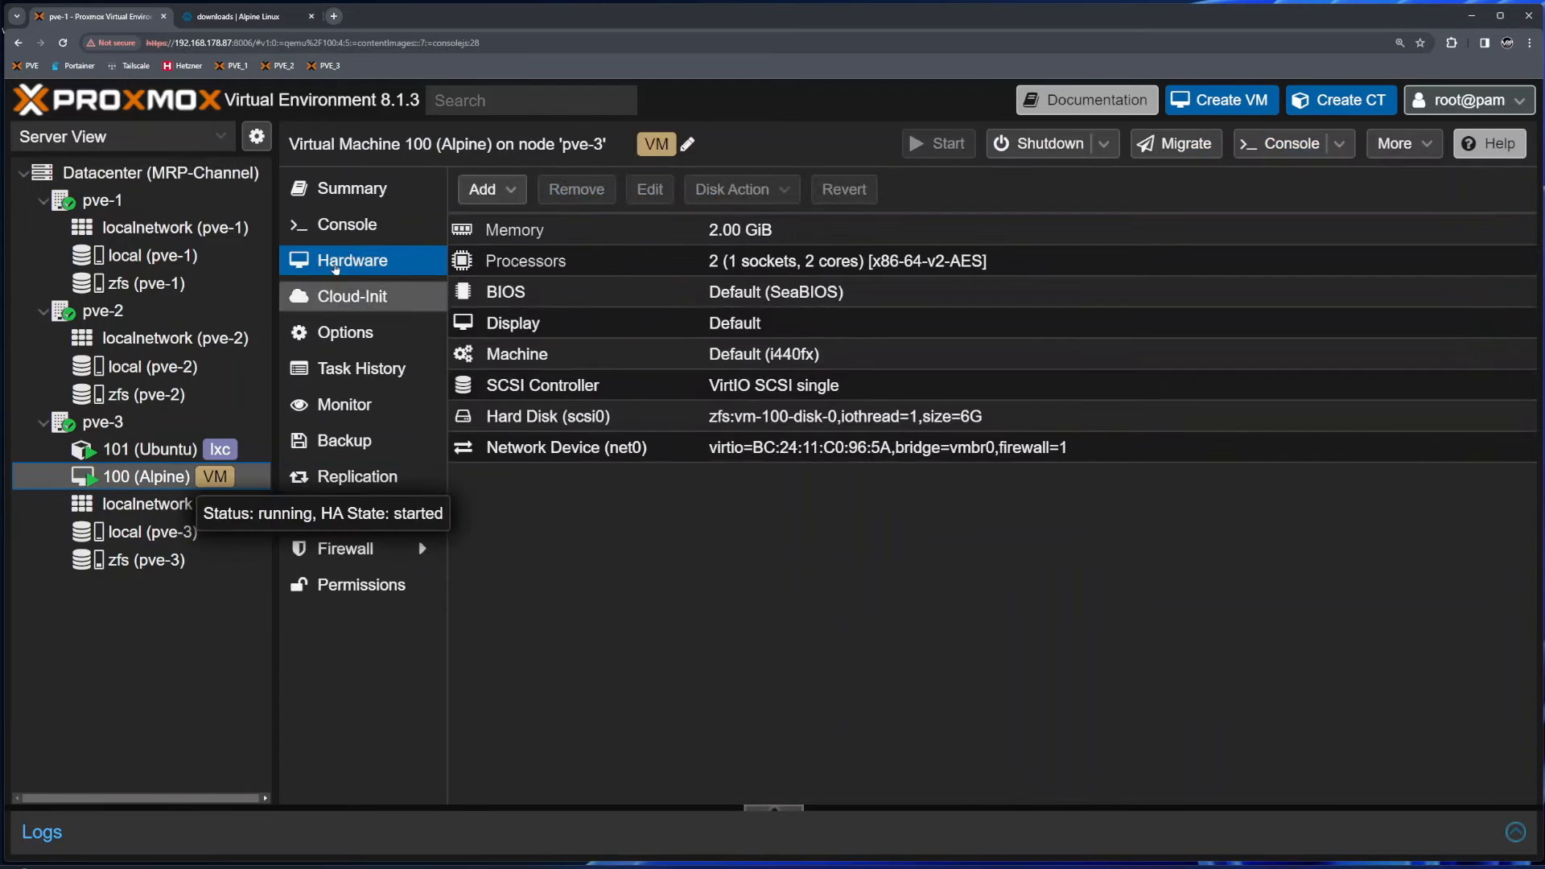
{"action": "left_click", "coordinate": [982, 418]}
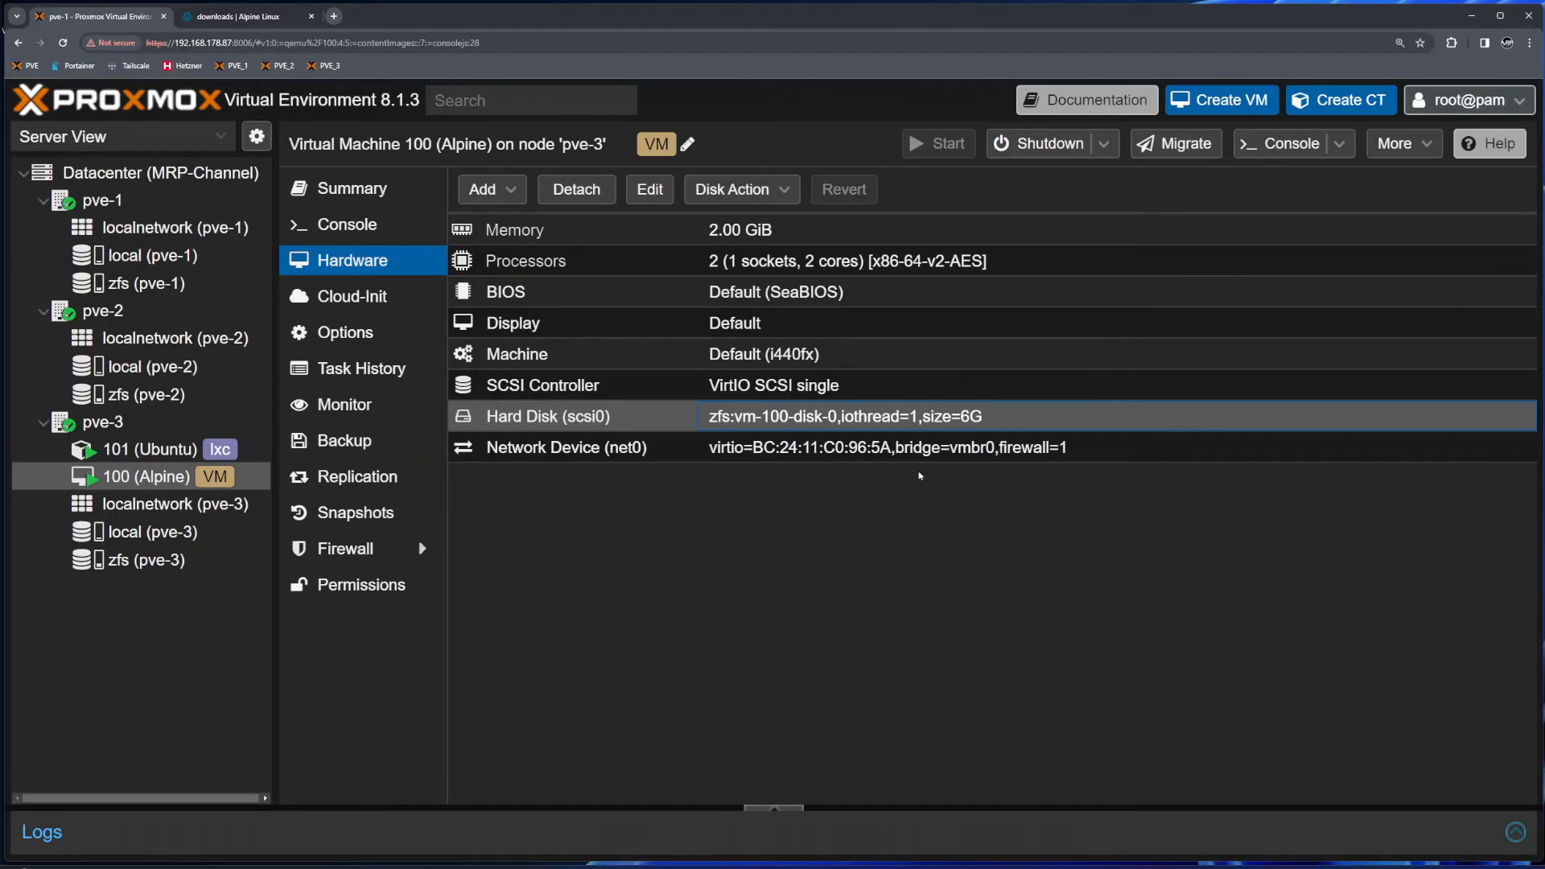
{"action": "left_click", "coordinate": [357, 483]}
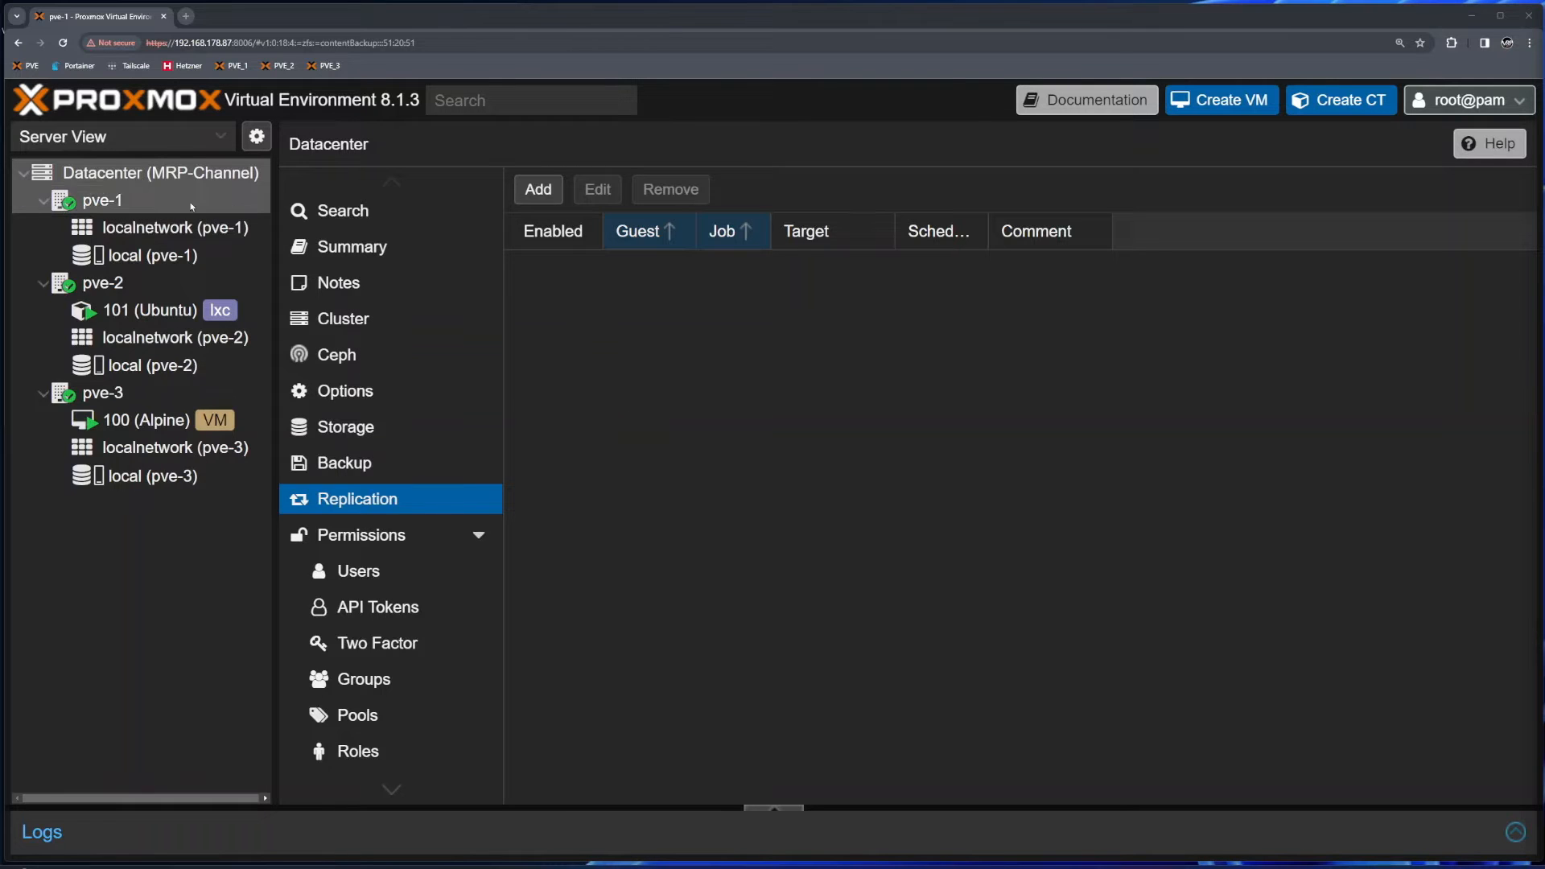
- Start adding a datacenter NFS storage with ID nfs, server 192.168.178.24 and export /volume1/demo_cluster
{"action": "left_click", "coordinate": [346, 427]}
{"action": "left_click", "coordinate": [541, 193]}
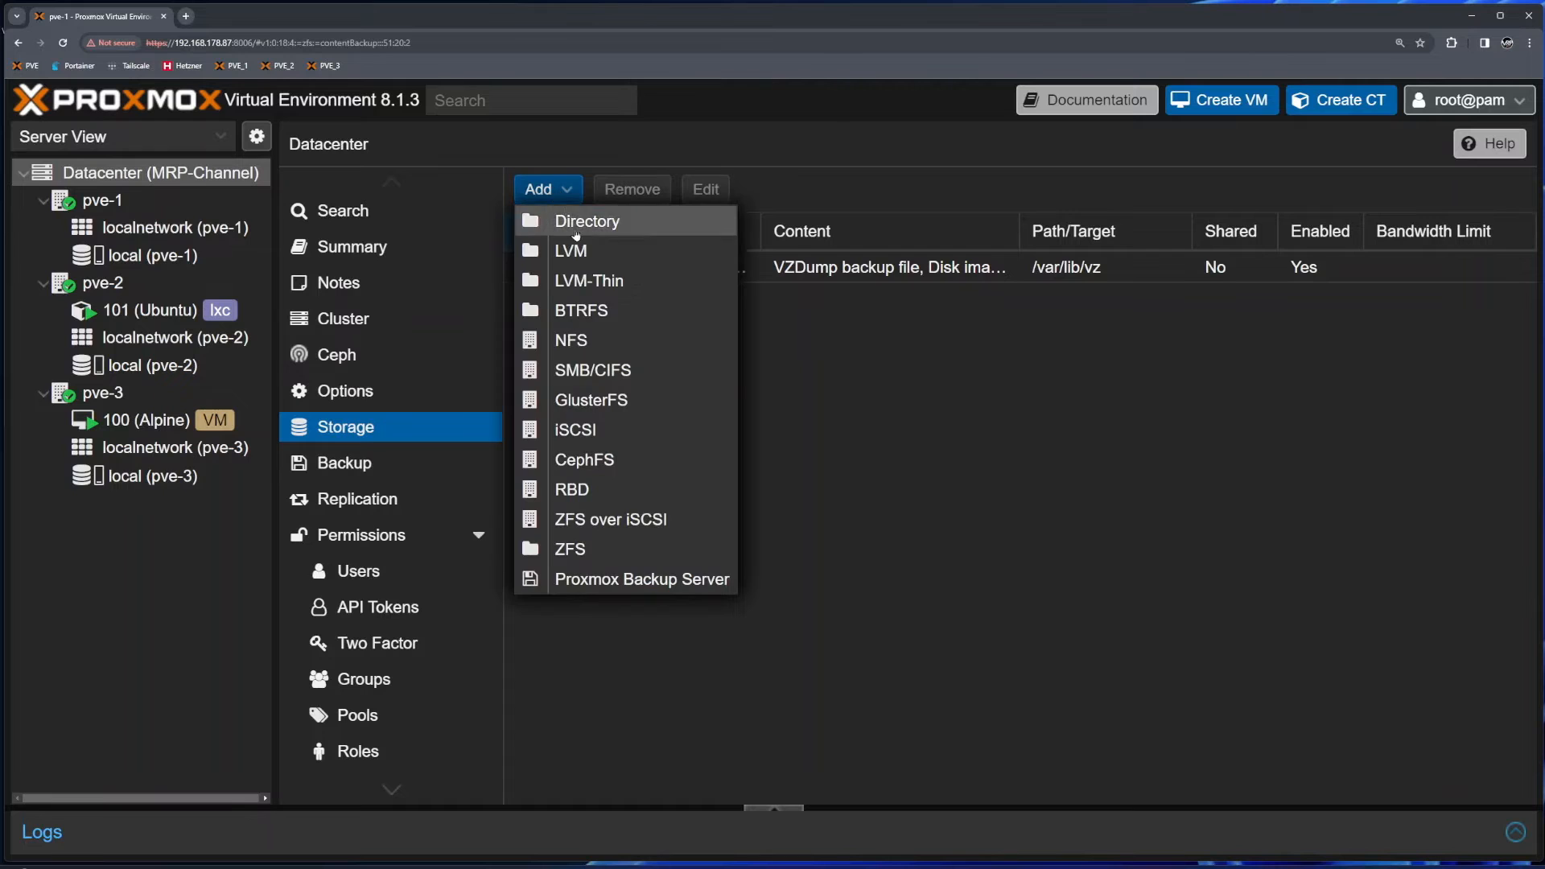
{"action": "left_click", "coordinate": [590, 342]}
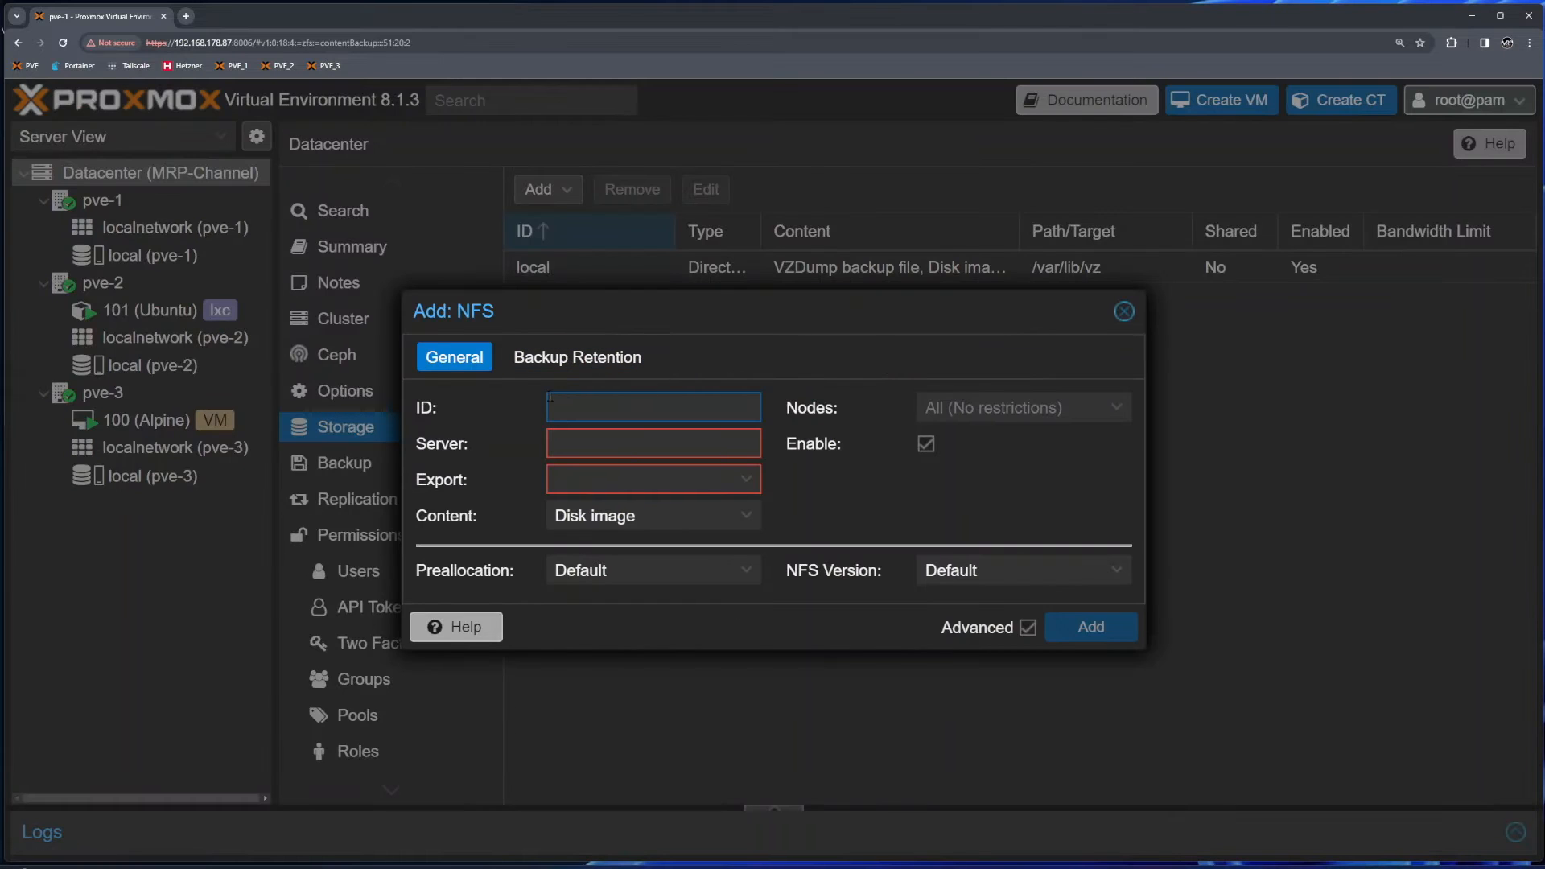
{"action": "type", "text": "nfs"}
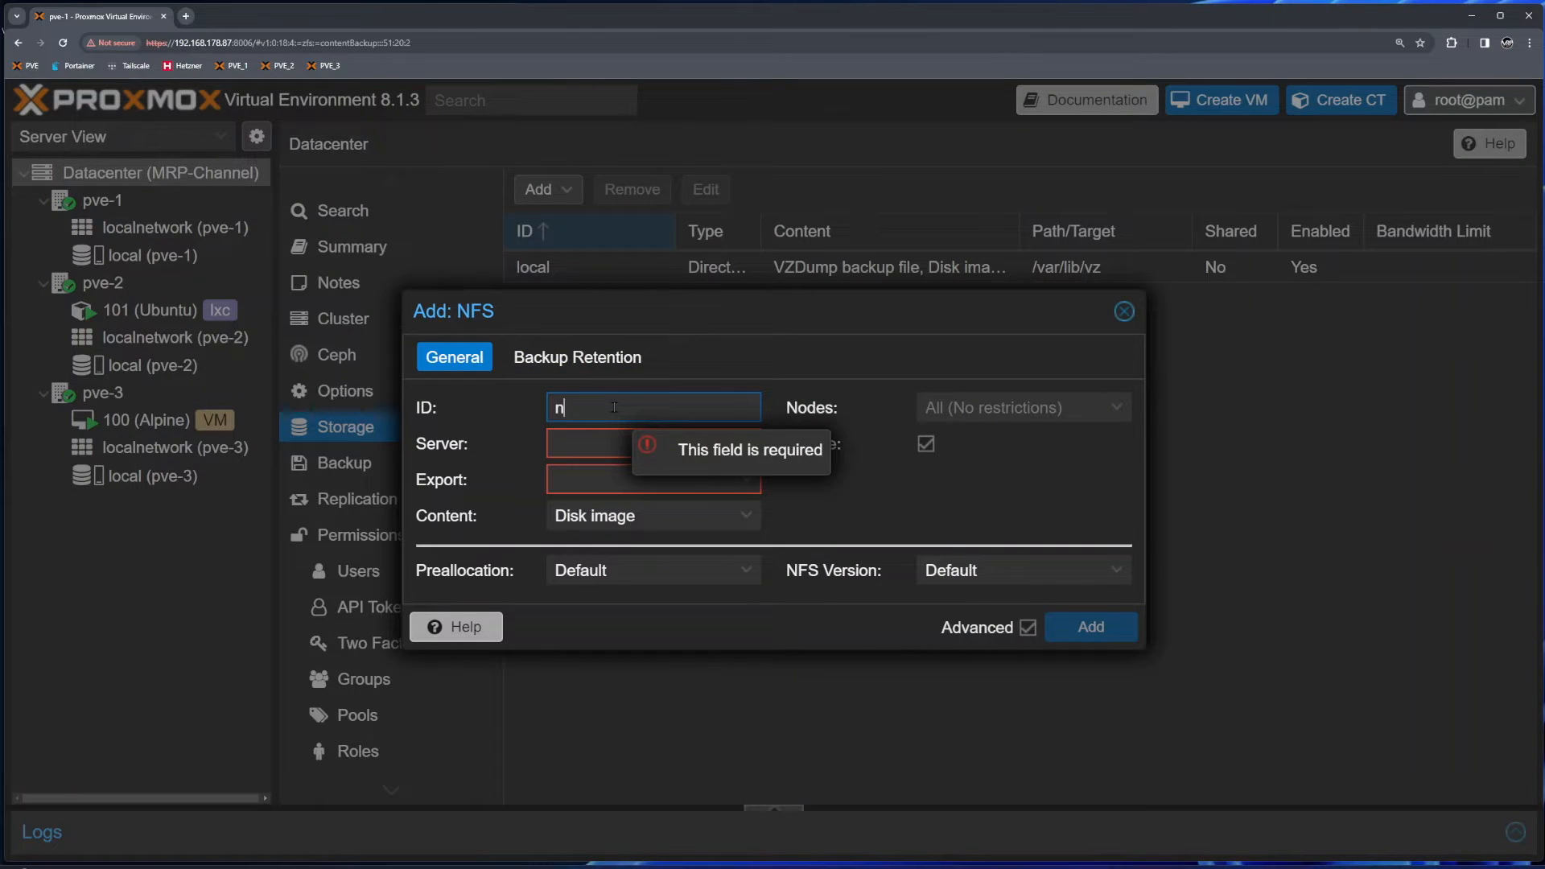
{"action": "left_click", "coordinate": [594, 445]}
{"action": "type", "text": "192"}
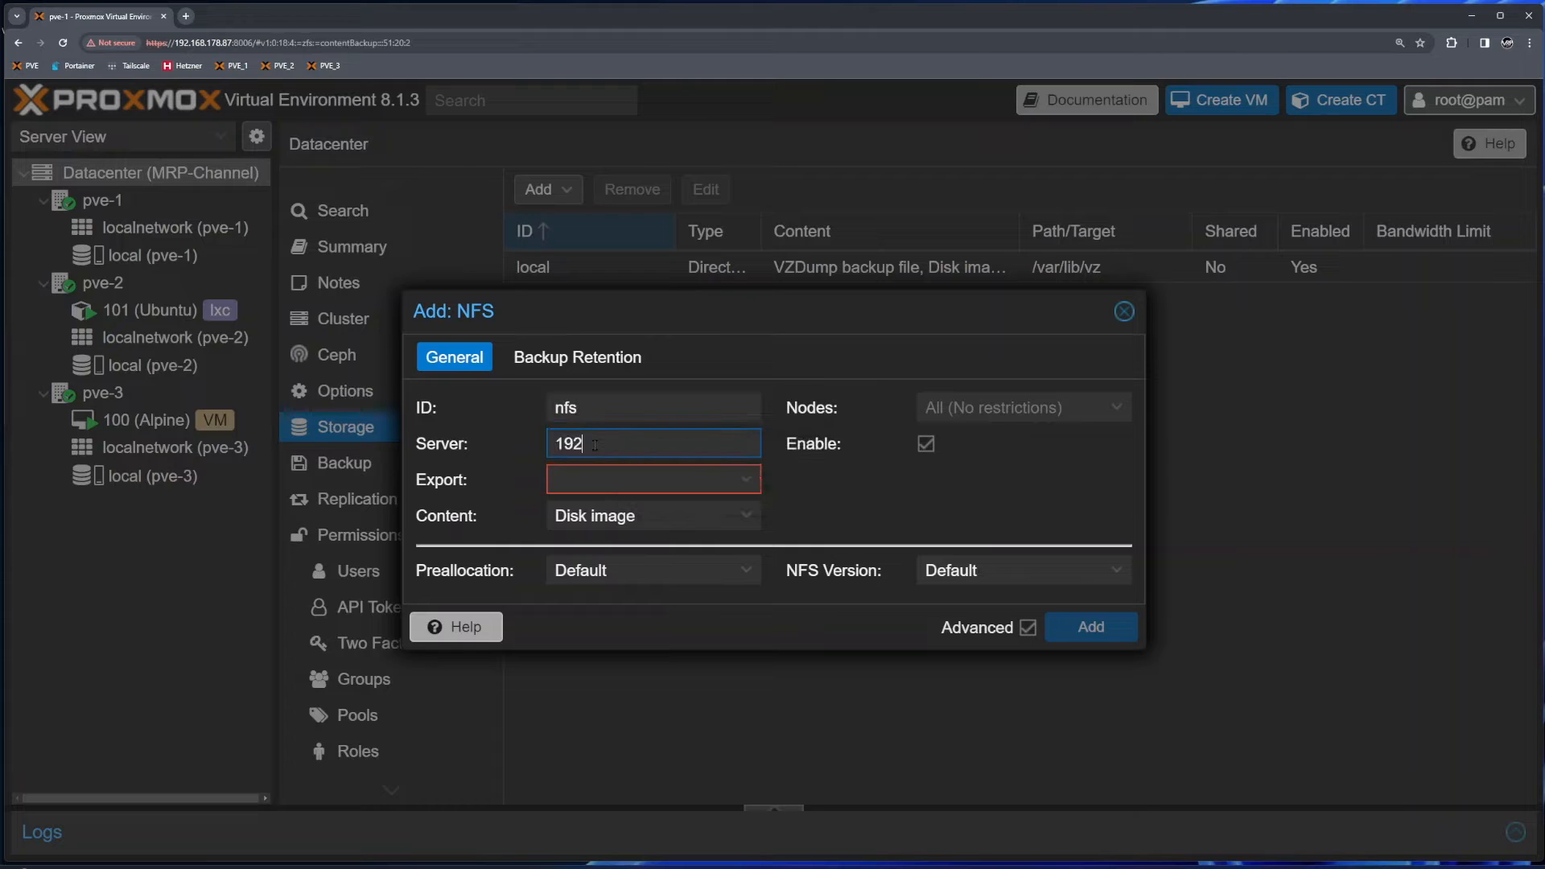
{"action": "type", "text": ".168.178.24"}
{"action": "left_click", "coordinate": [744, 482]}
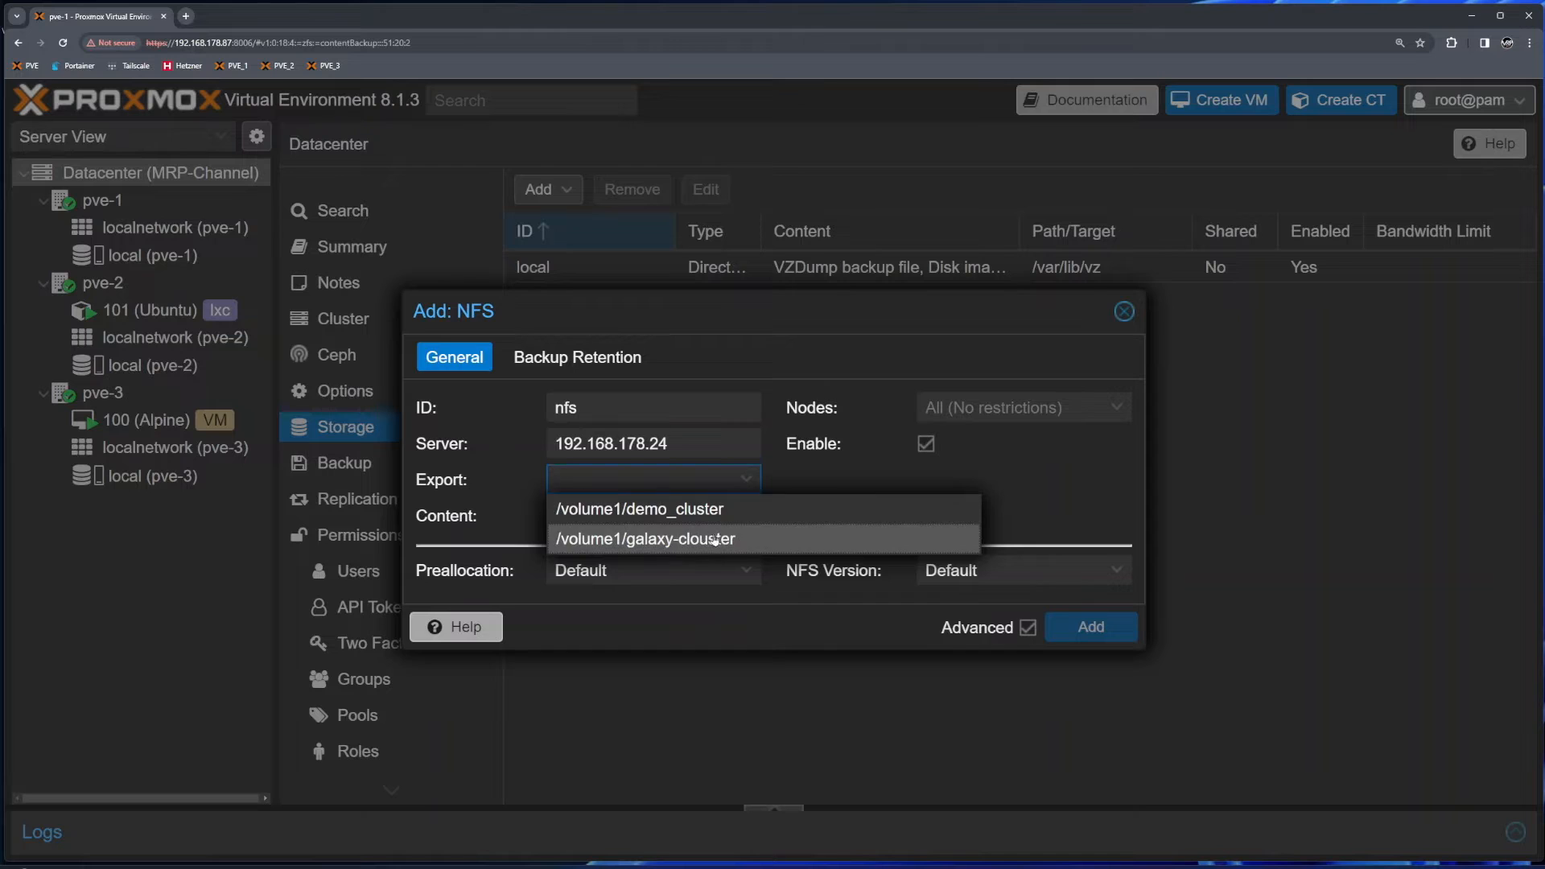
{"action": "left_click", "coordinate": [712, 509]}
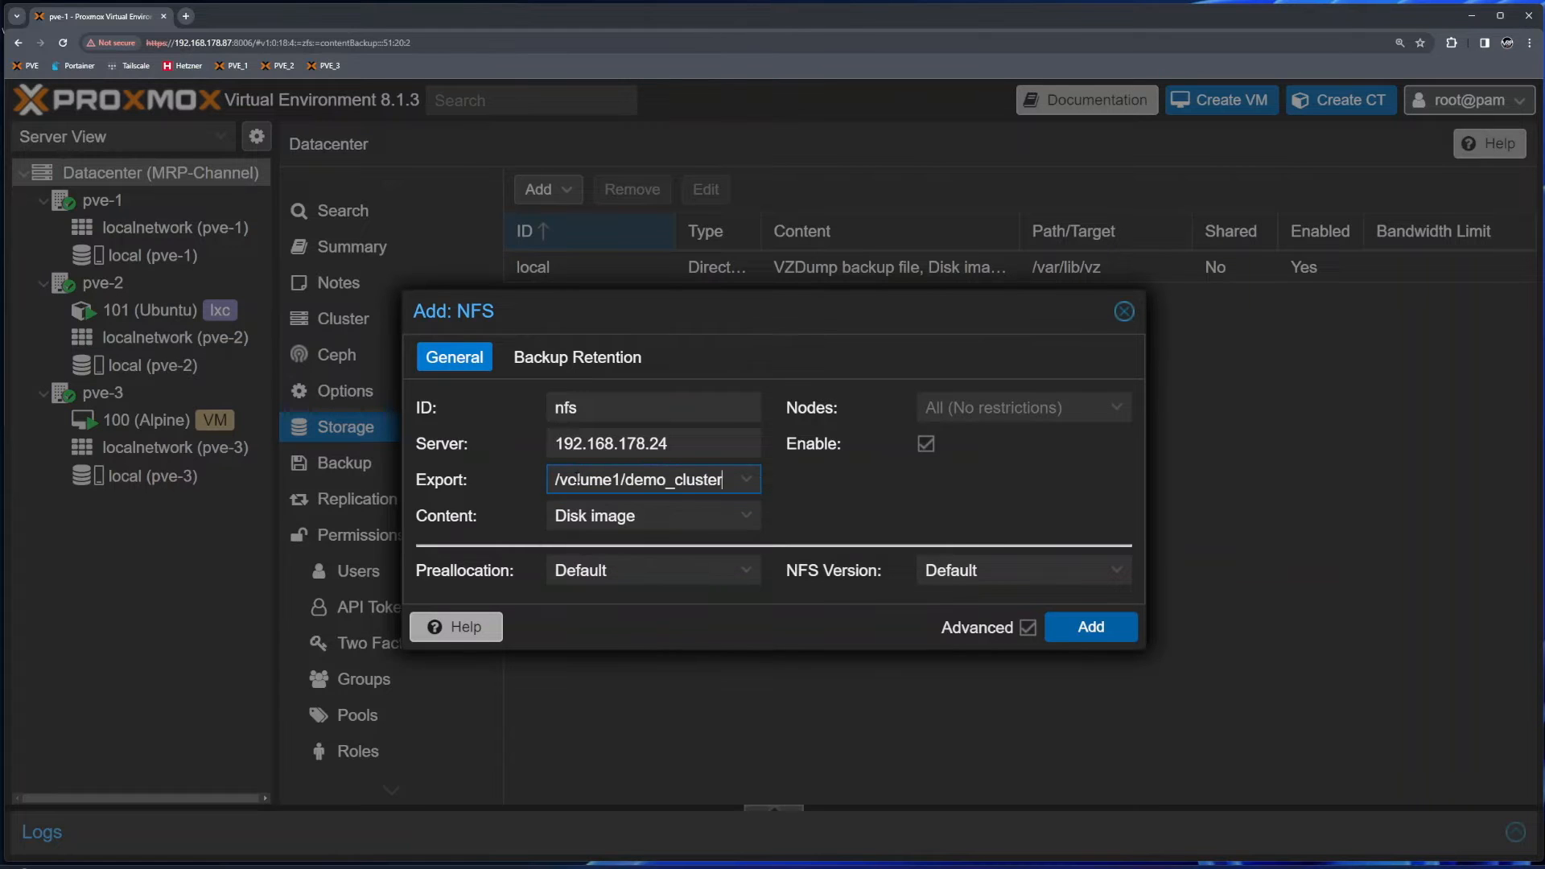
- Extend the NFS storage's content types with ISO image, Container template, VZDump backup file and Container, keeping Disk image selected
{"action": "left_click", "coordinate": [737, 524]}
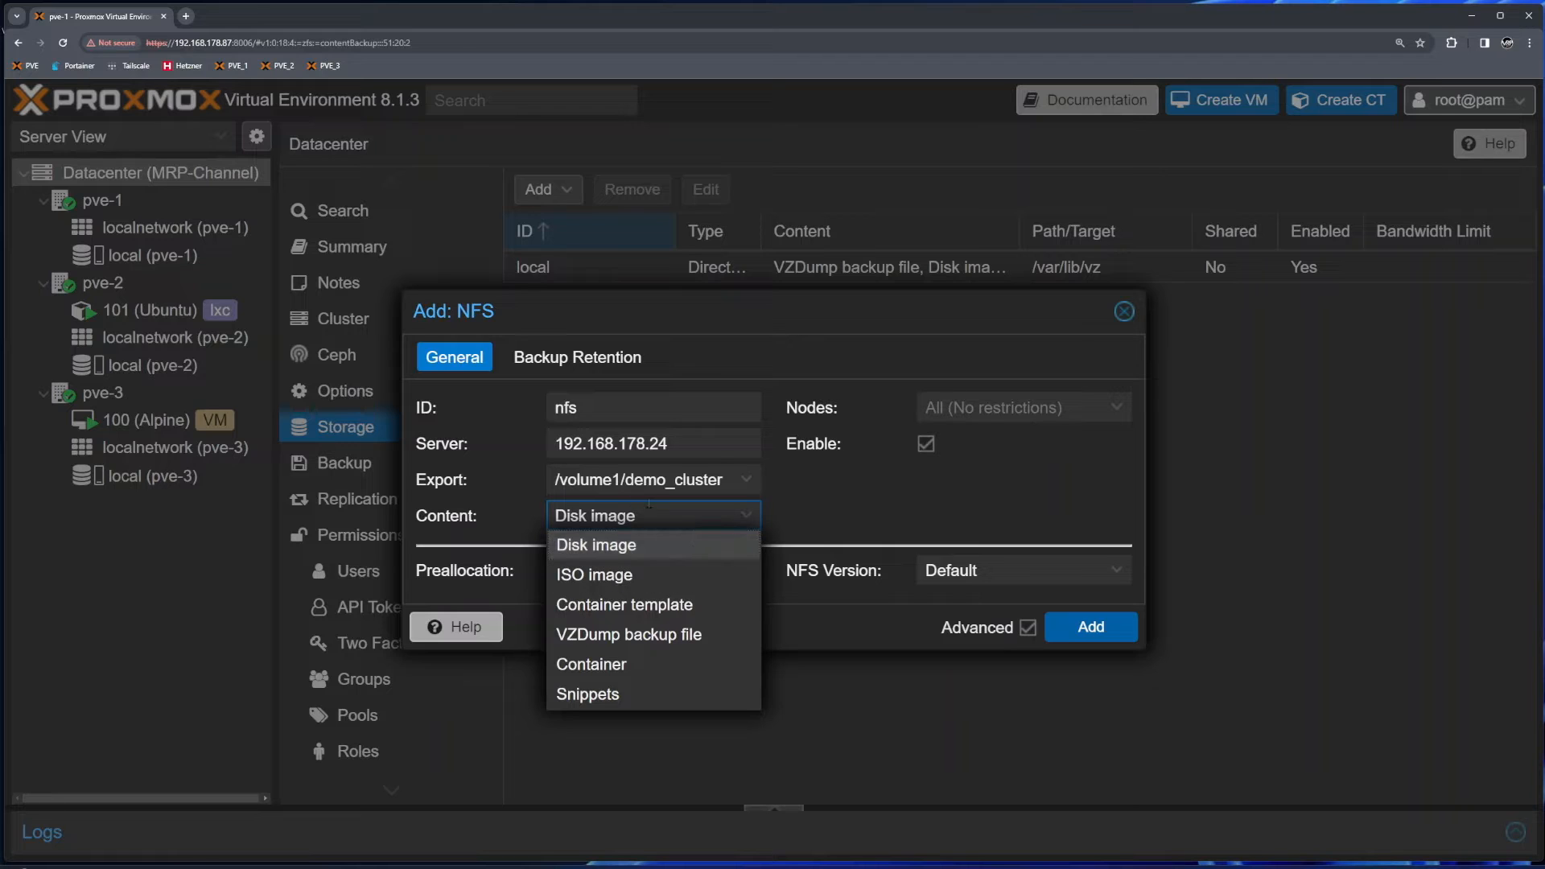
{"action": "left_click", "coordinate": [626, 576]}
{"action": "left_click", "coordinate": [619, 606]}
{"action": "left_click", "coordinate": [615, 635]}
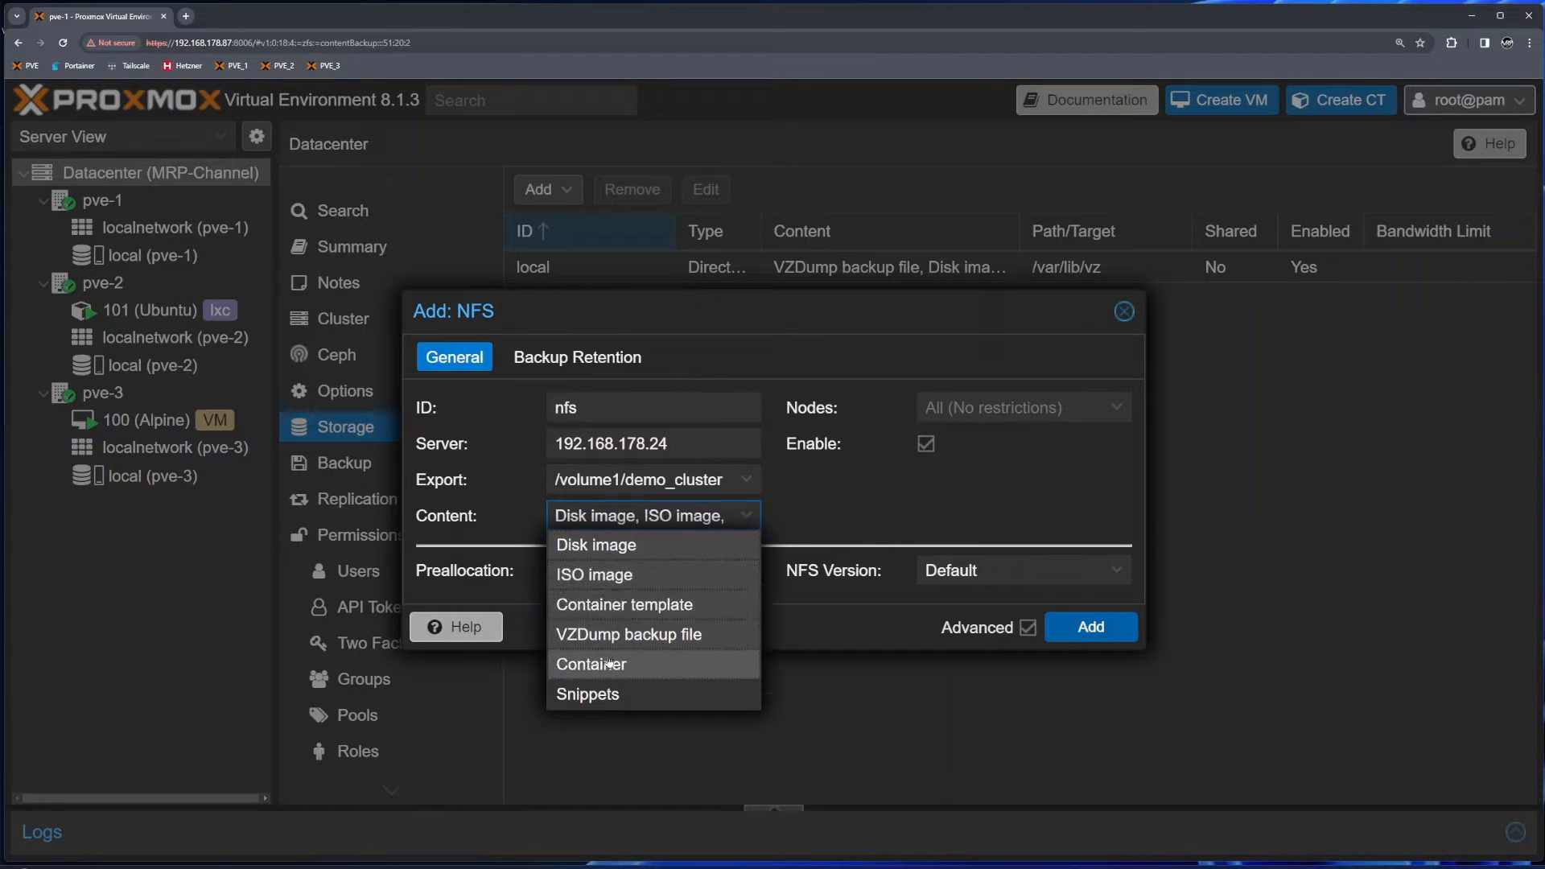
{"action": "left_click", "coordinate": [609, 664]}
{"action": "left_click", "coordinate": [805, 499]}
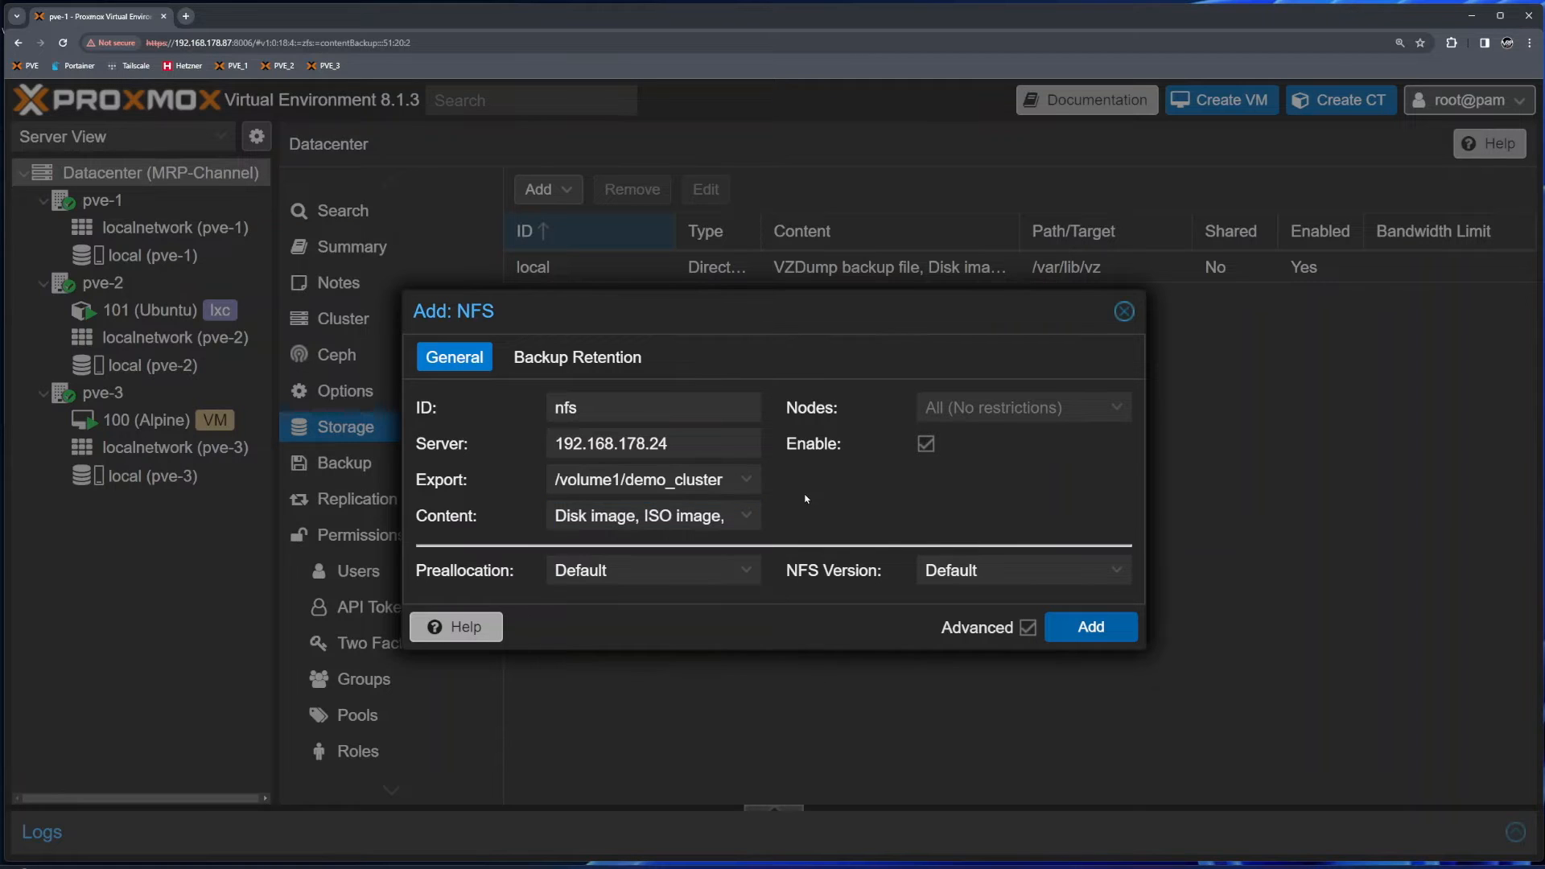
- Restrict the NFS storage to nodes pve-1, pve-2 and pve-3 and add it to the datacenter
{"action": "left_click", "coordinate": [1072, 415]}
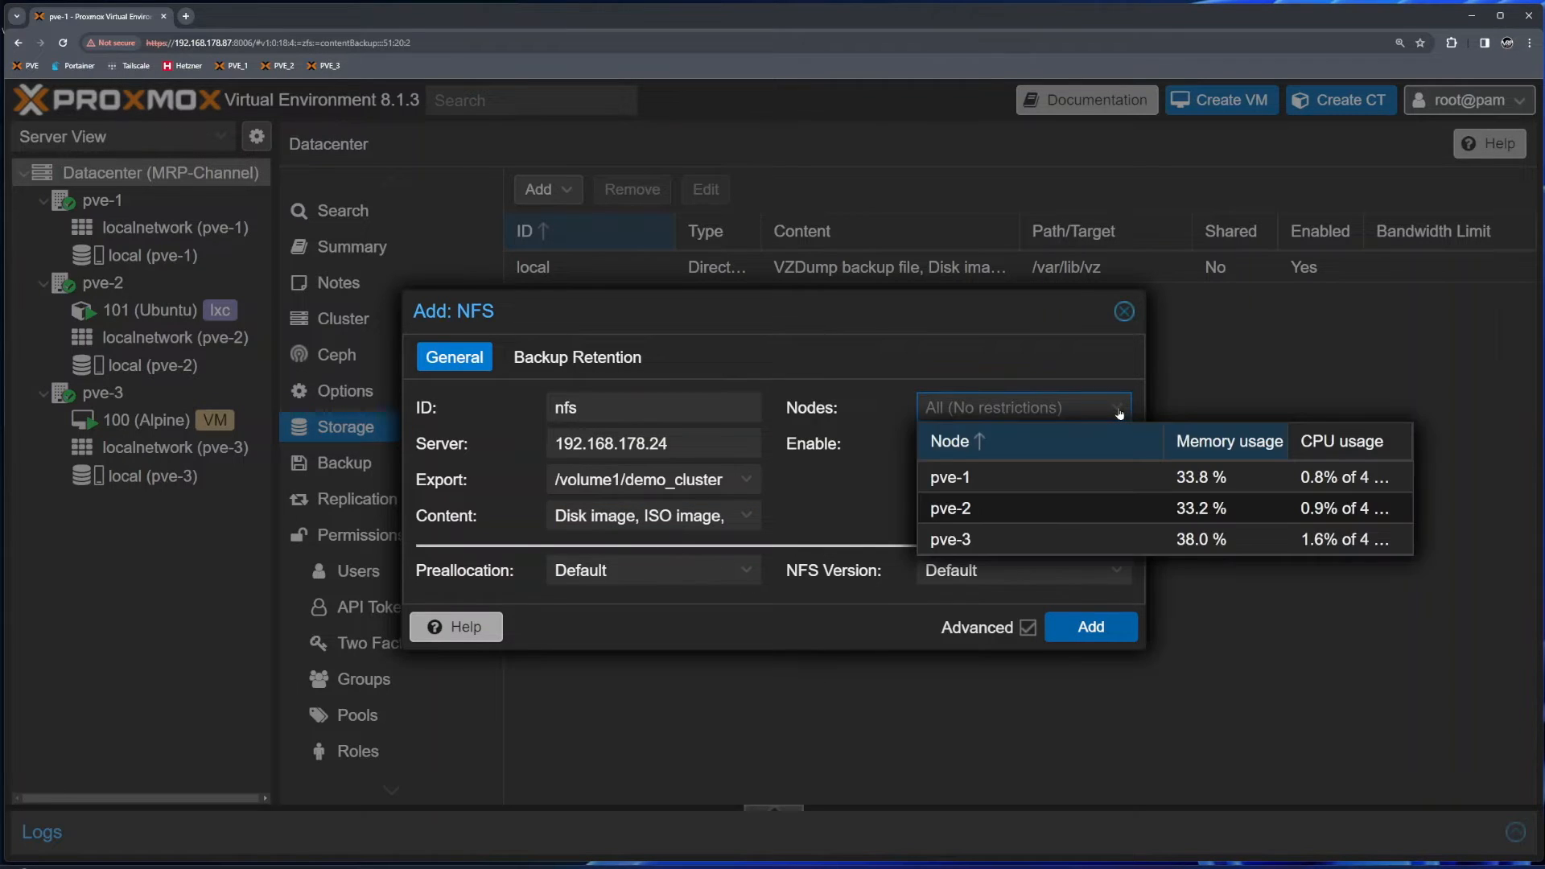
{"action": "left_click", "coordinate": [987, 480]}
{"action": "left_click", "coordinate": [988, 515]}
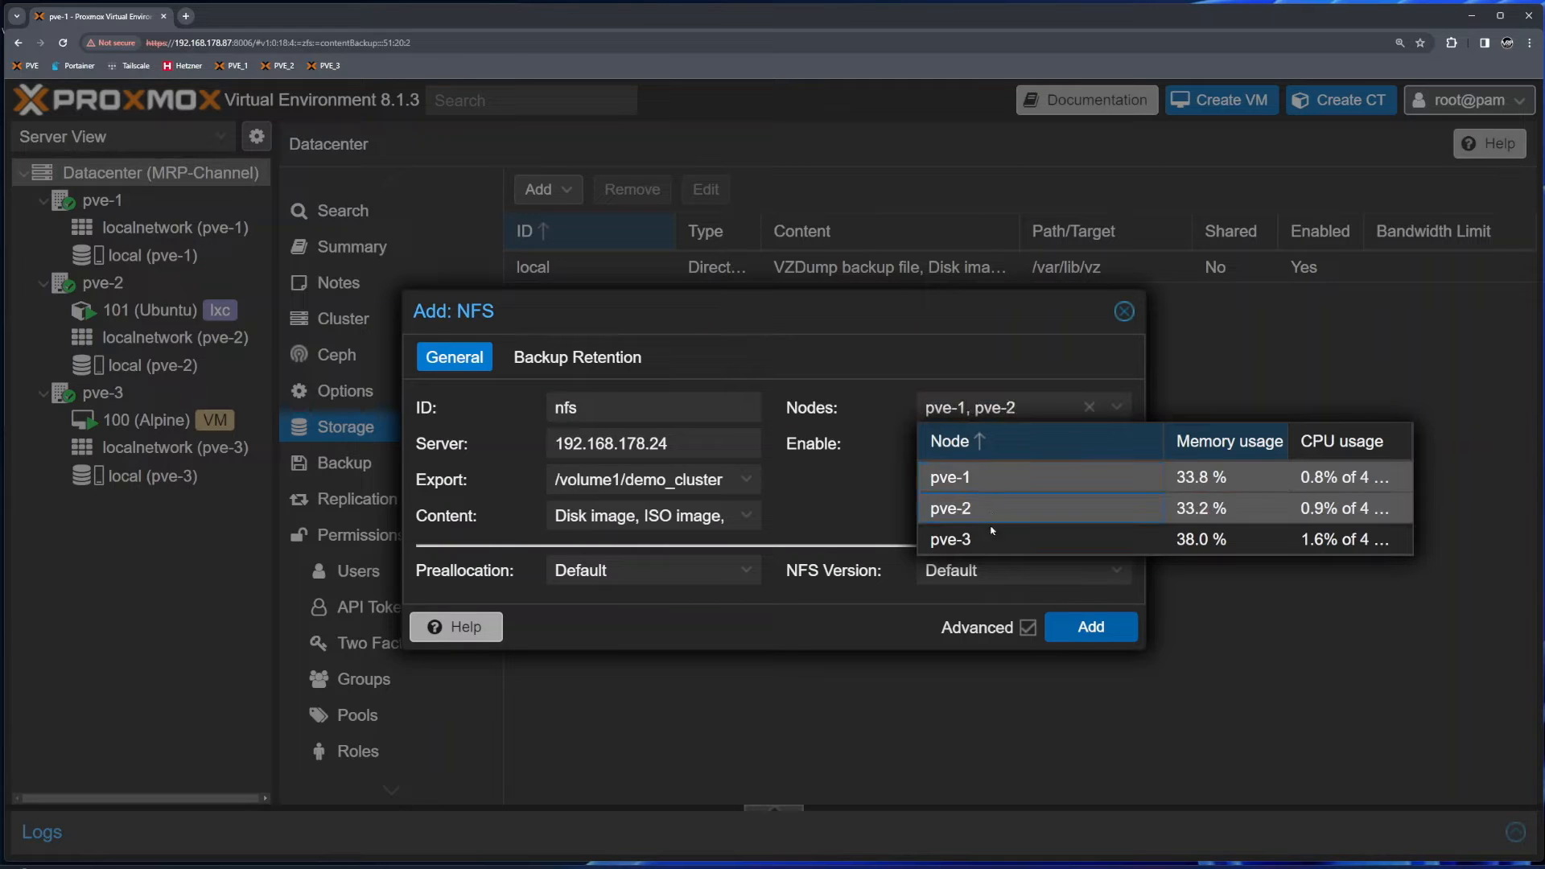
{"action": "left_click", "coordinate": [996, 536]}
{"action": "left_click", "coordinate": [765, 468]}
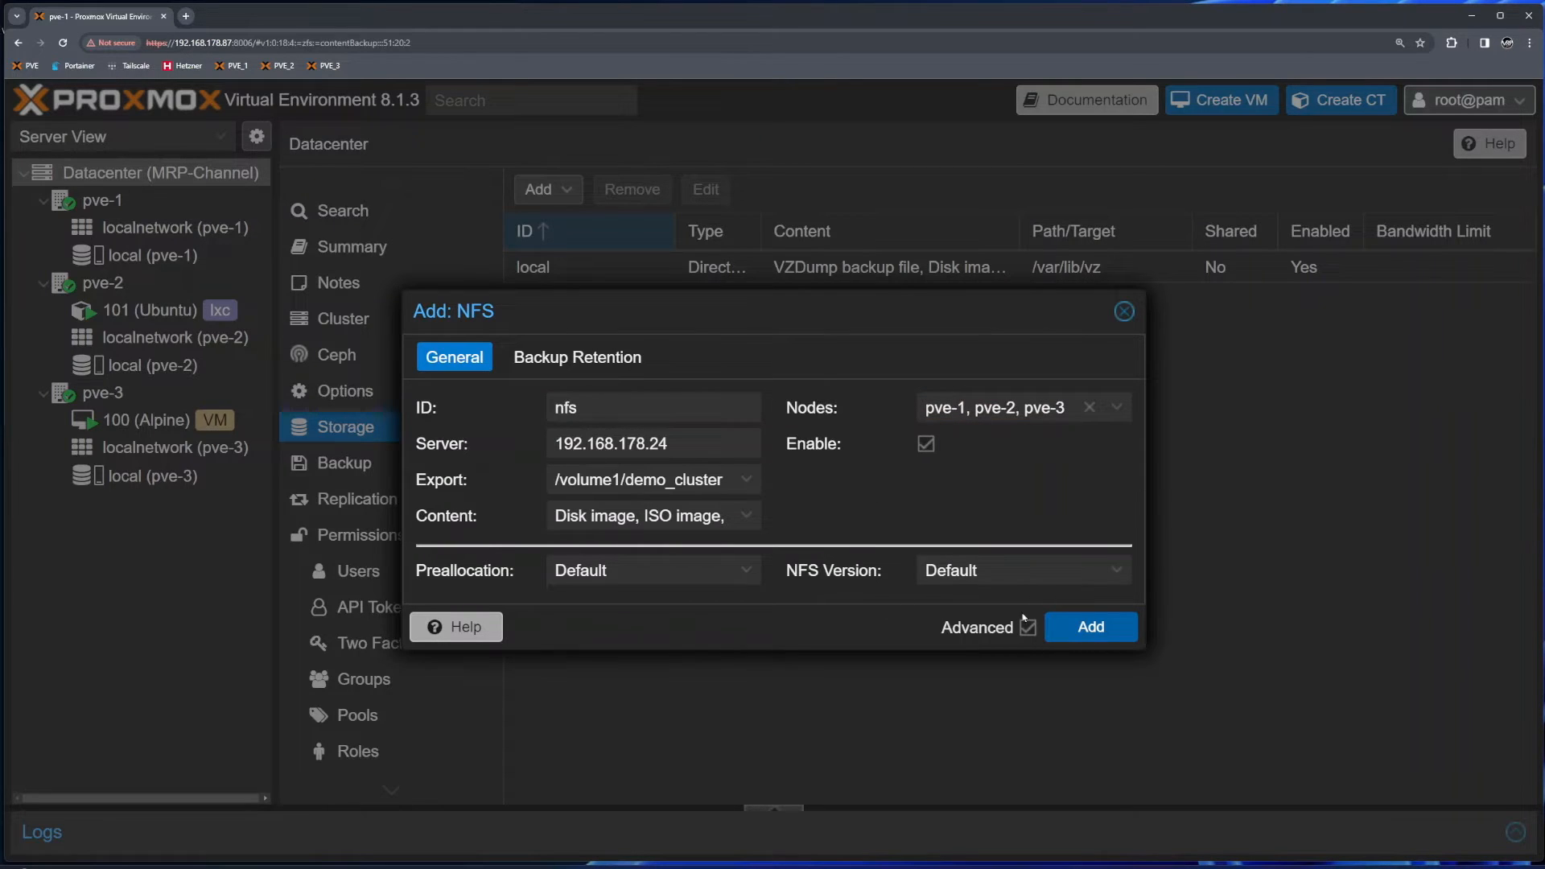
{"action": "left_click", "coordinate": [1088, 627]}
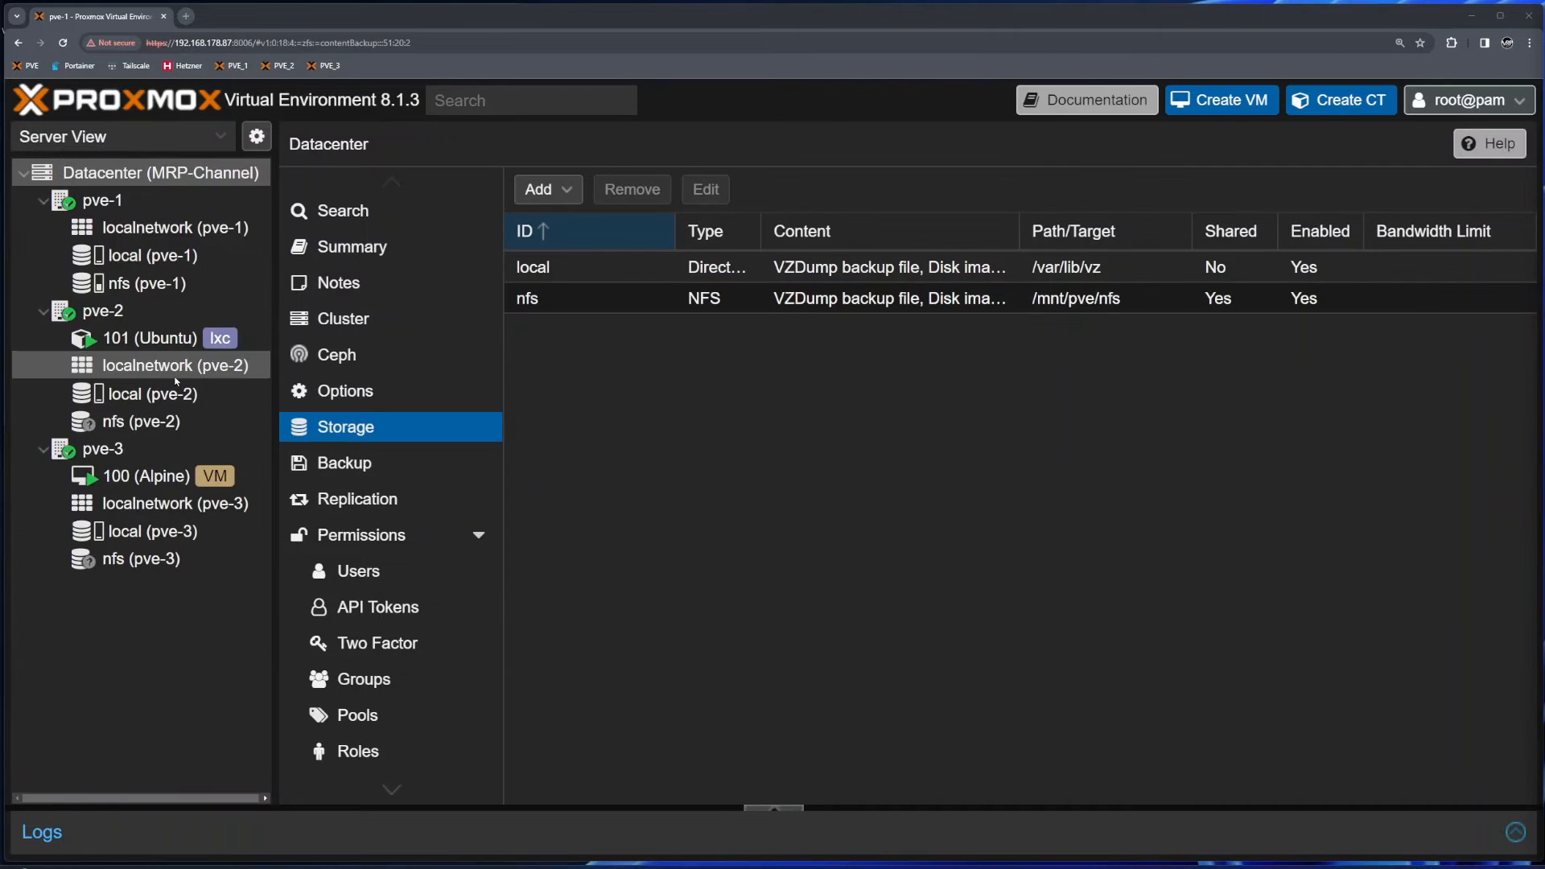
- Check the nfs storage entry under each of the nodes pve-1, pve-2 and pve-3
{"action": "left_click", "coordinate": [145, 285]}
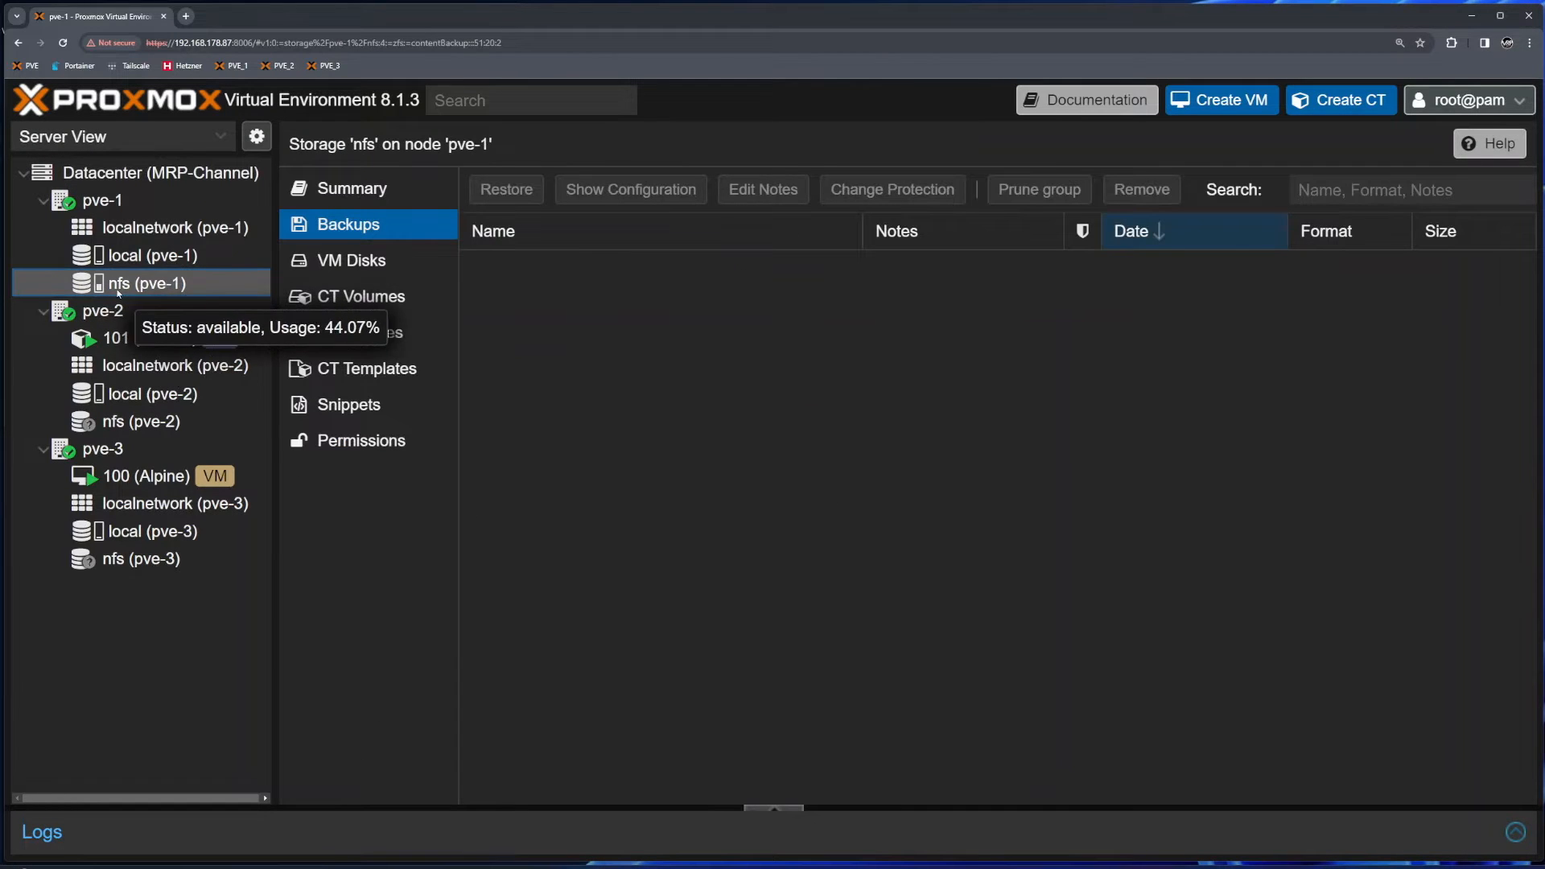
{"action": "left_click", "coordinate": [137, 421]}
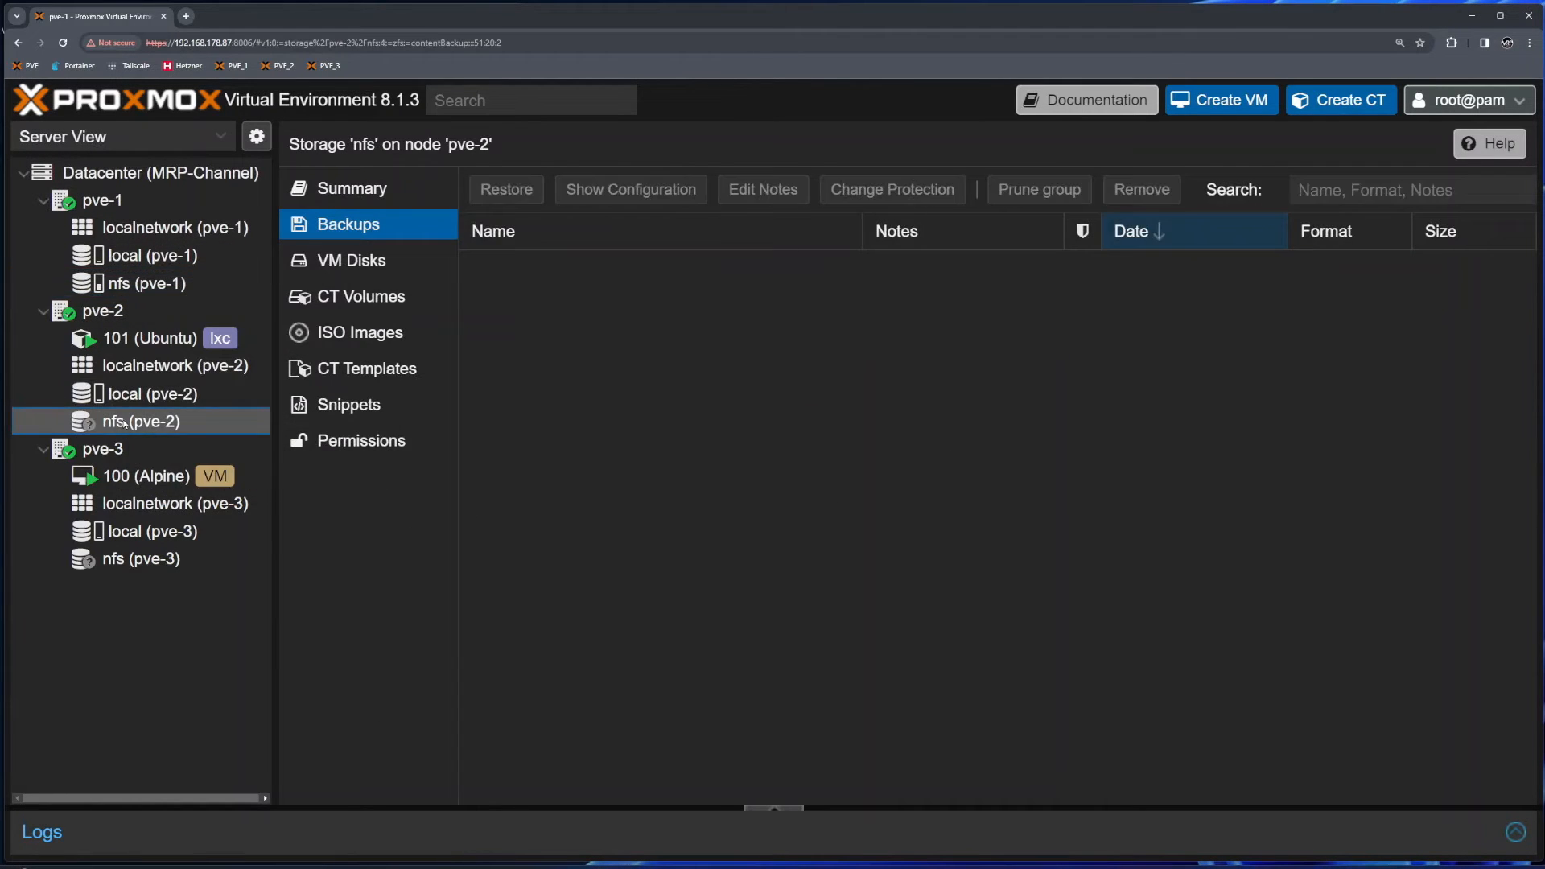
{"action": "left_click", "coordinate": [135, 564]}
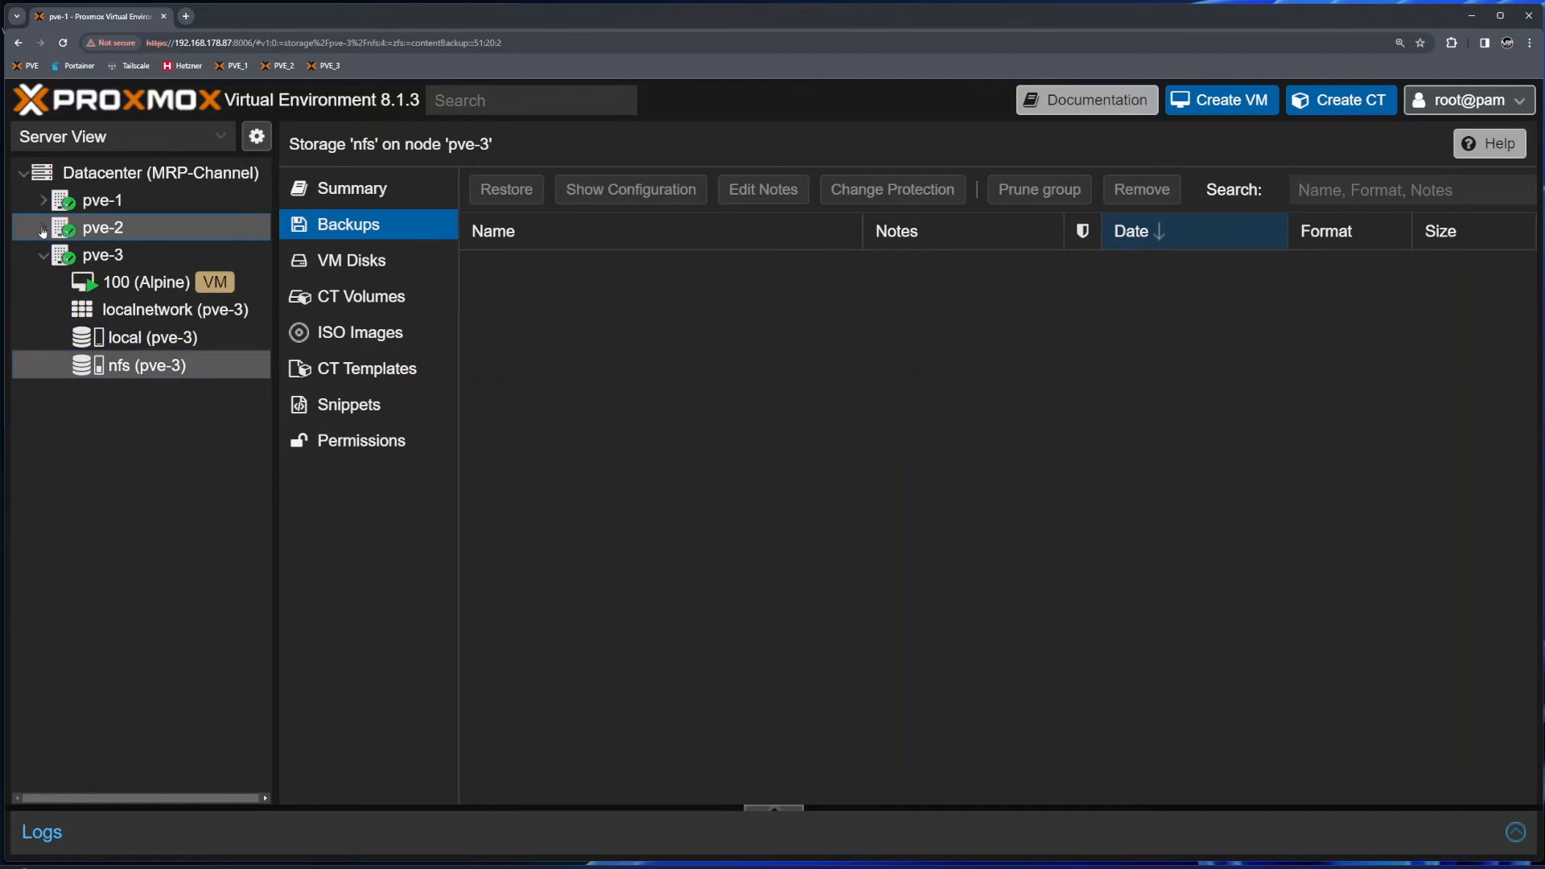
{"action": "left_click", "coordinate": [43, 231]}
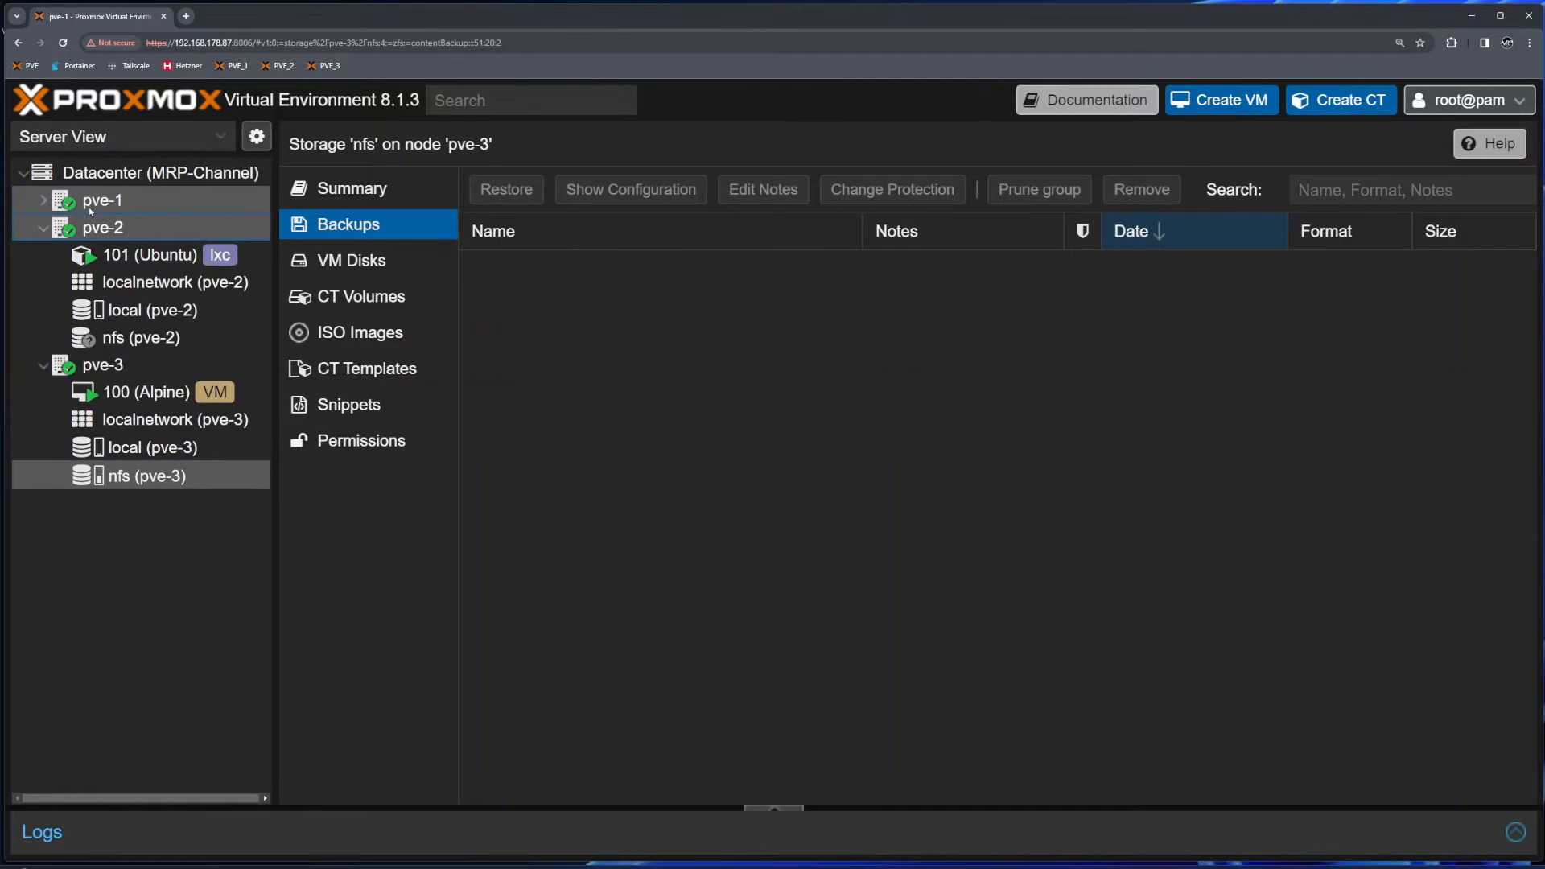
{"action": "left_click", "coordinate": [44, 200]}
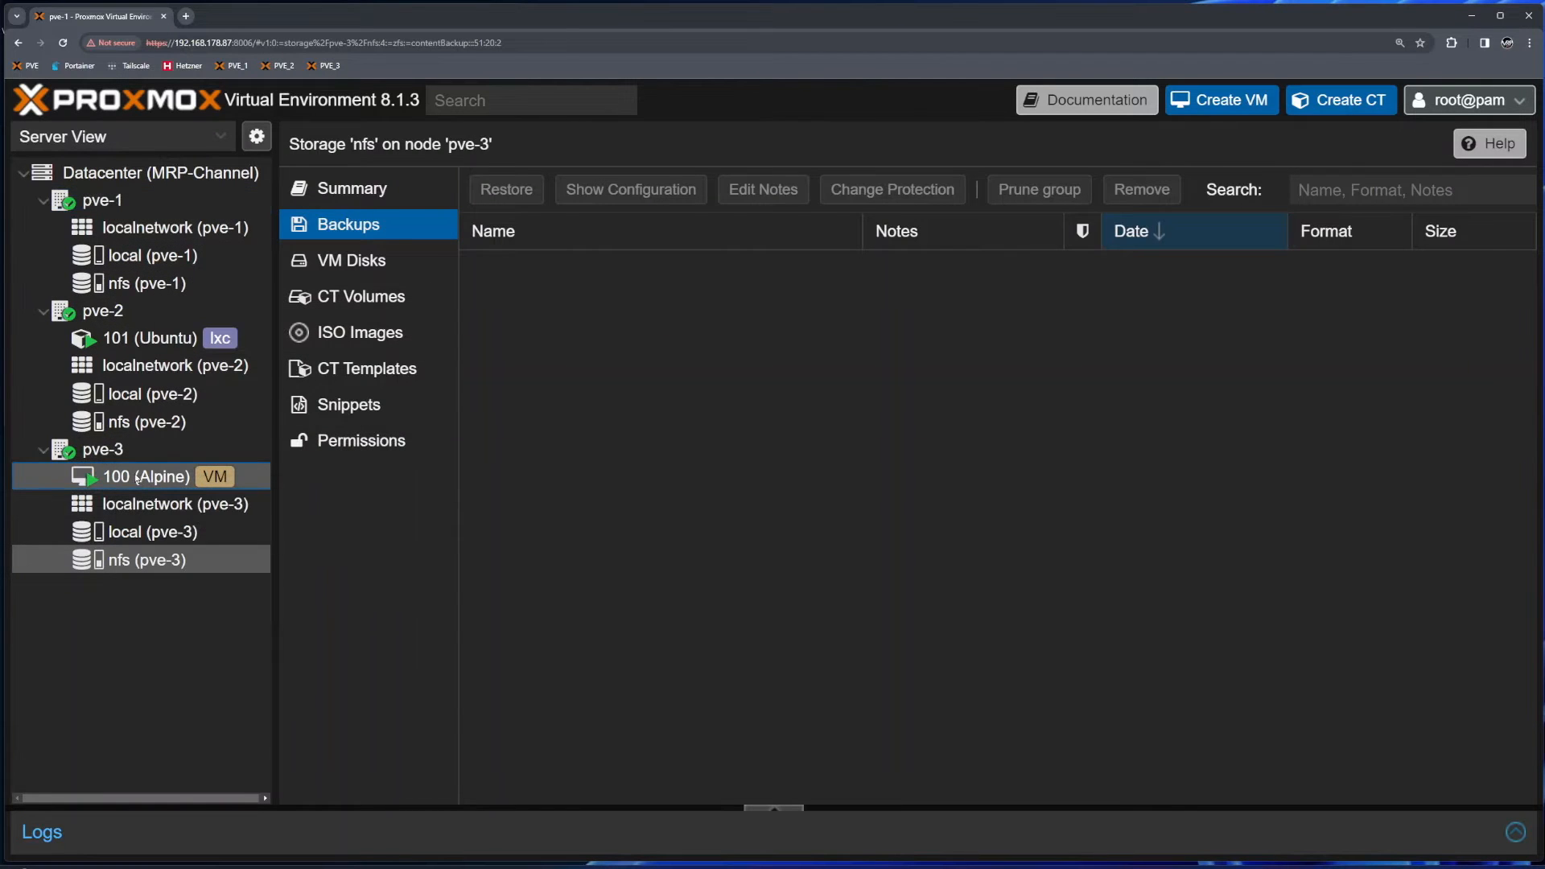
- Open VM 100 (Alpine) on node pve-3
{"action": "left_click", "coordinate": [200, 480]}
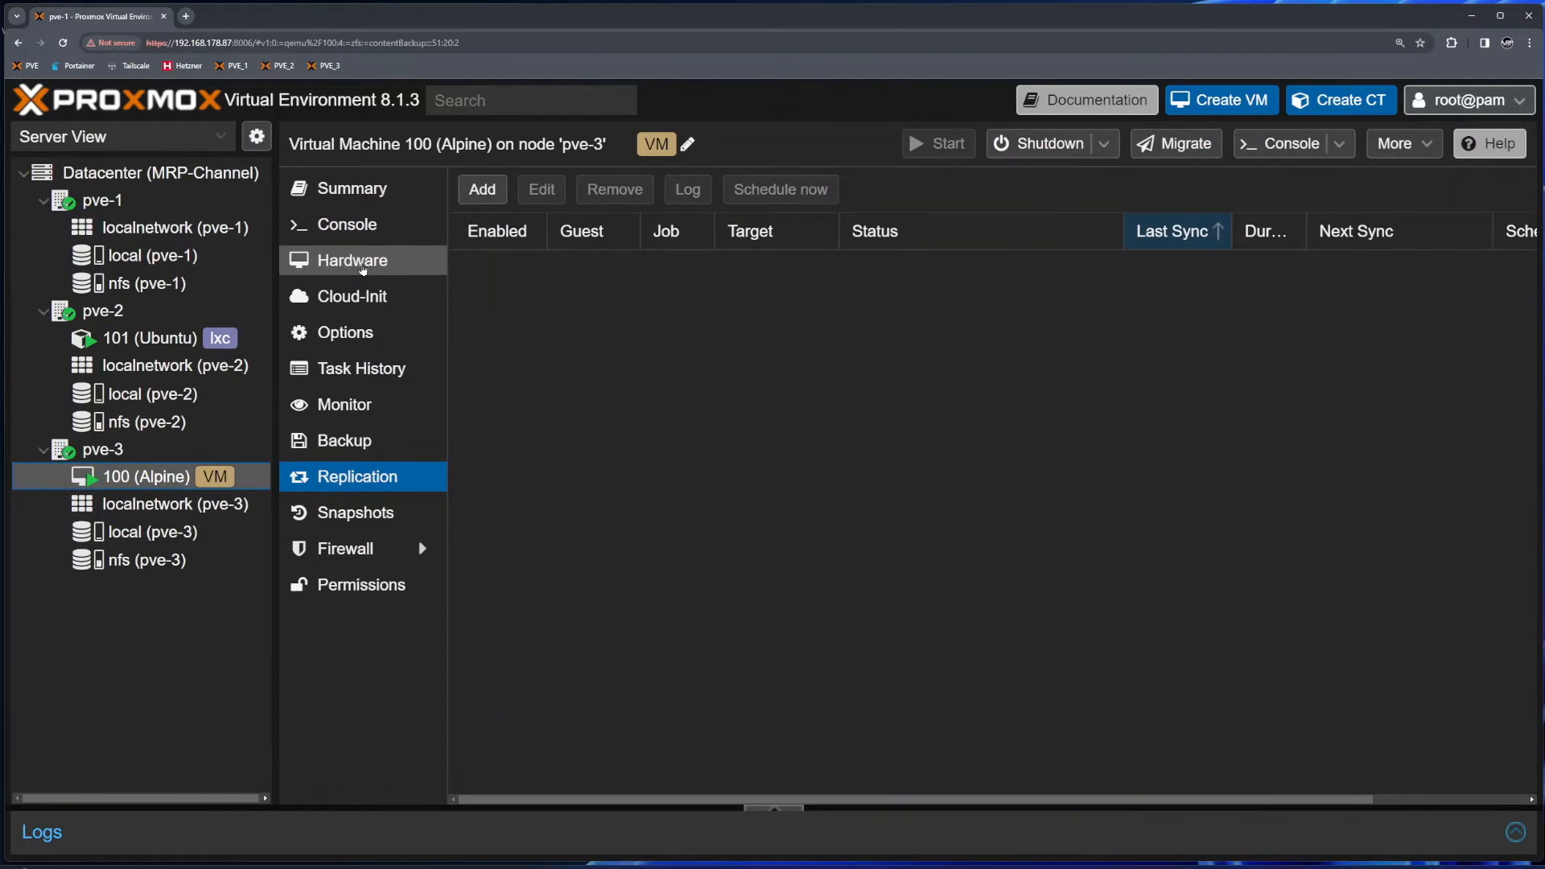
- Move the scsi0 hard disk of VM 100 (Alpine) to the nfs target storage in QEMU image format (qcow2)
{"action": "left_click", "coordinate": [363, 266]}
{"action": "left_click", "coordinate": [725, 417]}
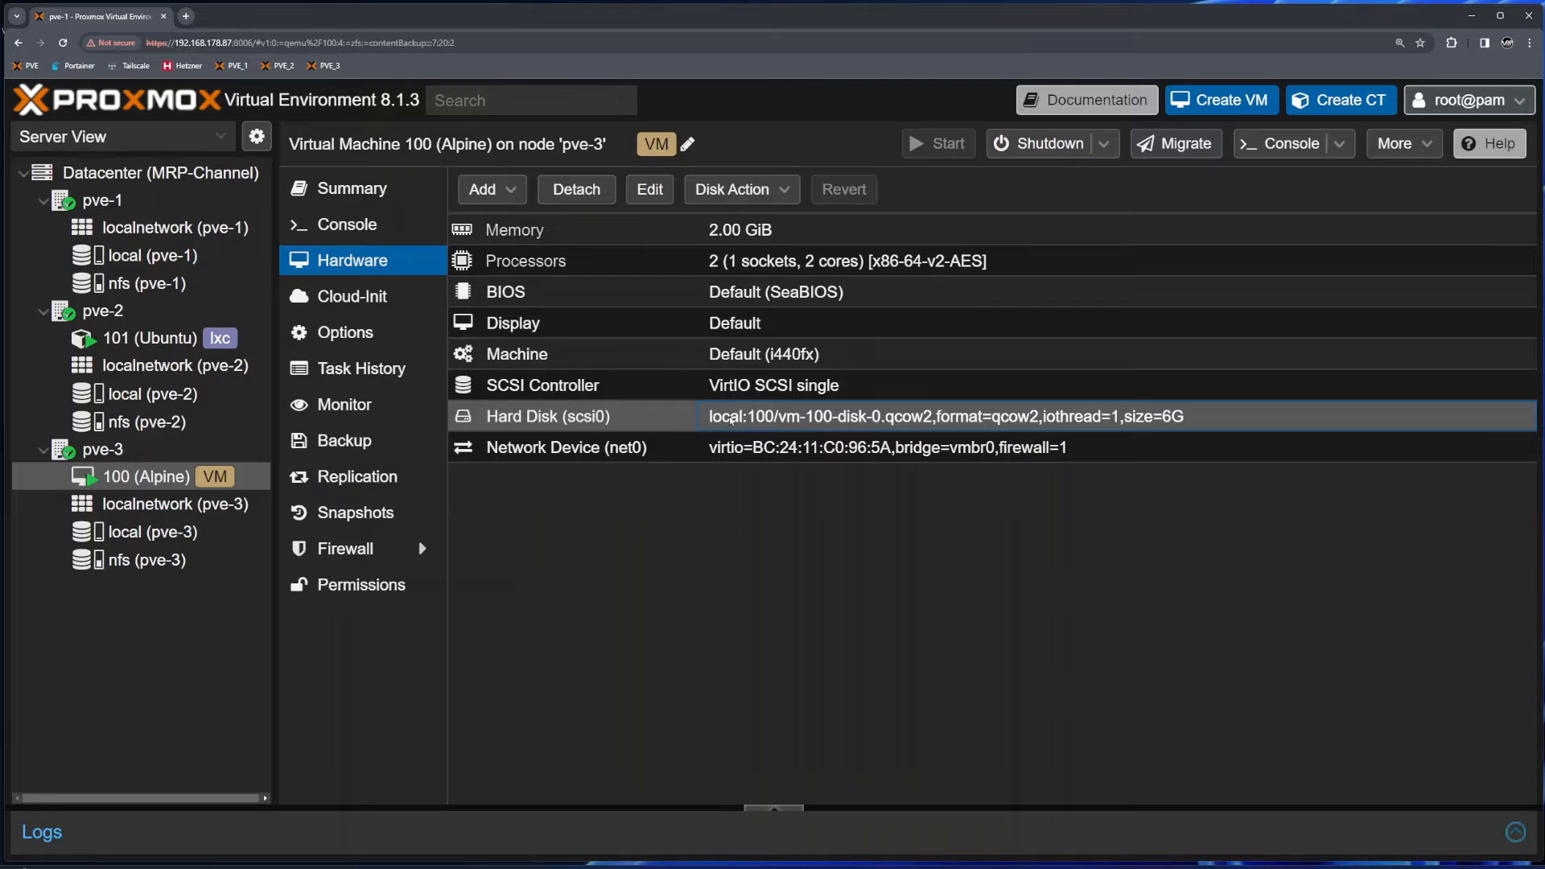
{"action": "left_click", "coordinate": [737, 190]}
{"action": "left_click", "coordinate": [752, 217]}
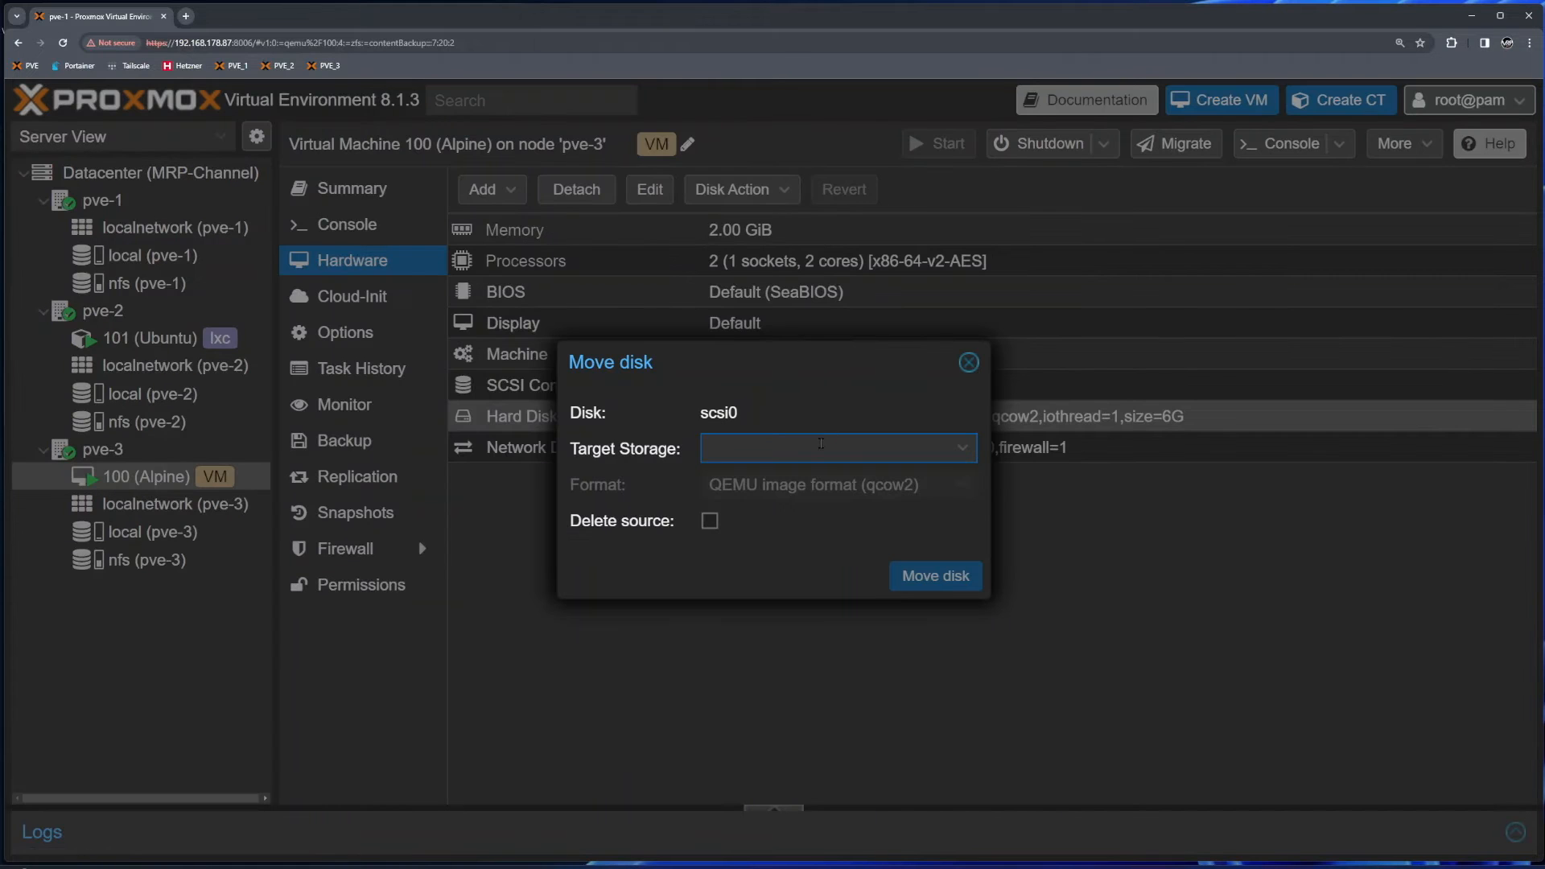
{"action": "left_click", "coordinate": [821, 444]}
{"action": "left_click", "coordinate": [737, 554]}
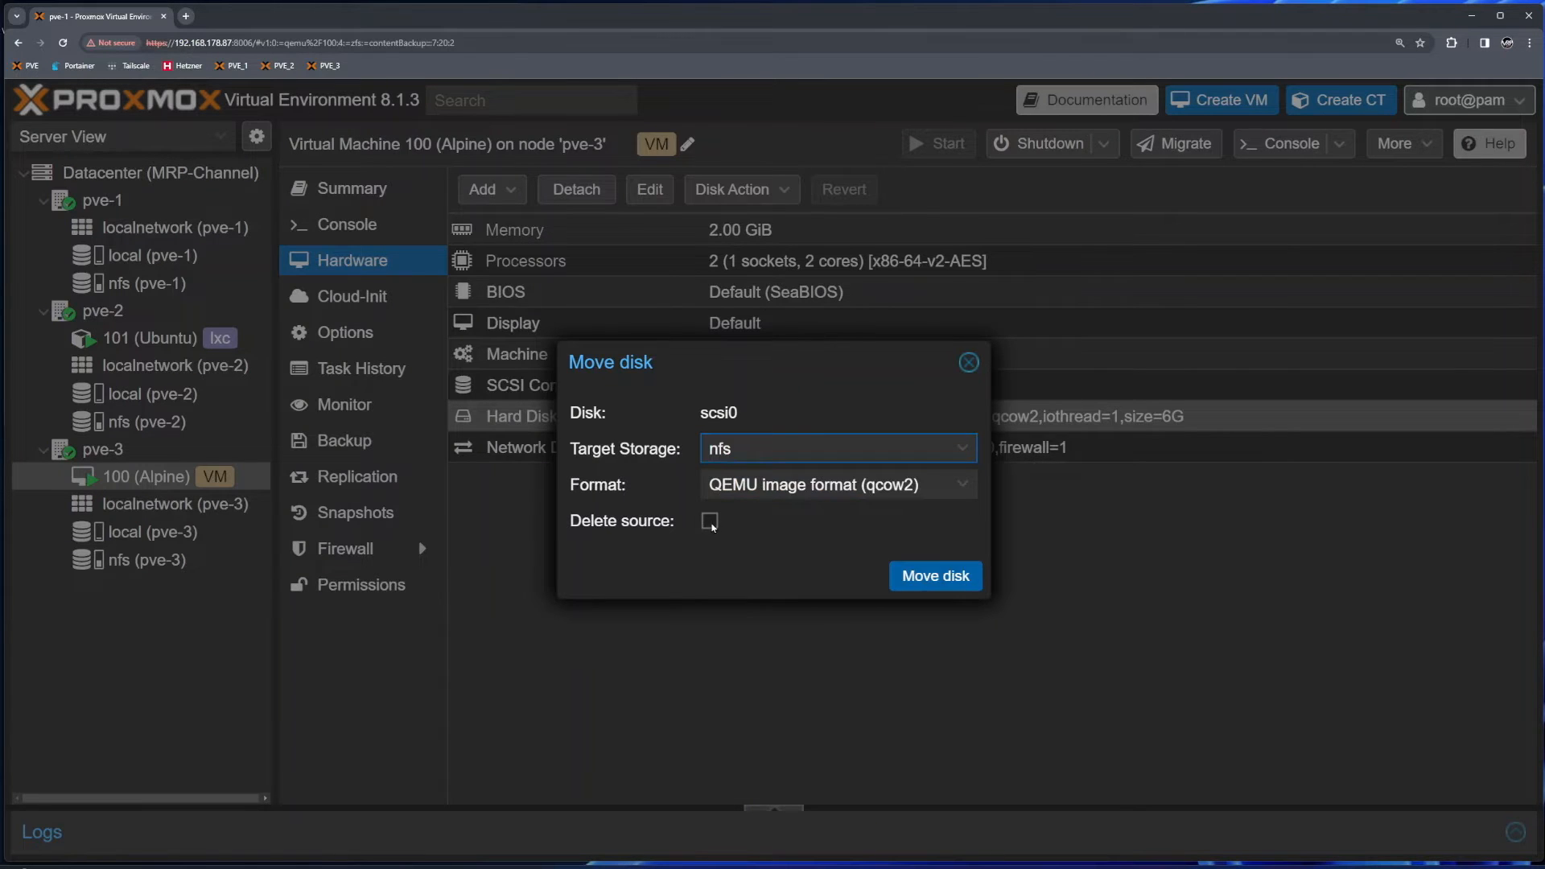
{"action": "left_click", "coordinate": [925, 575]}
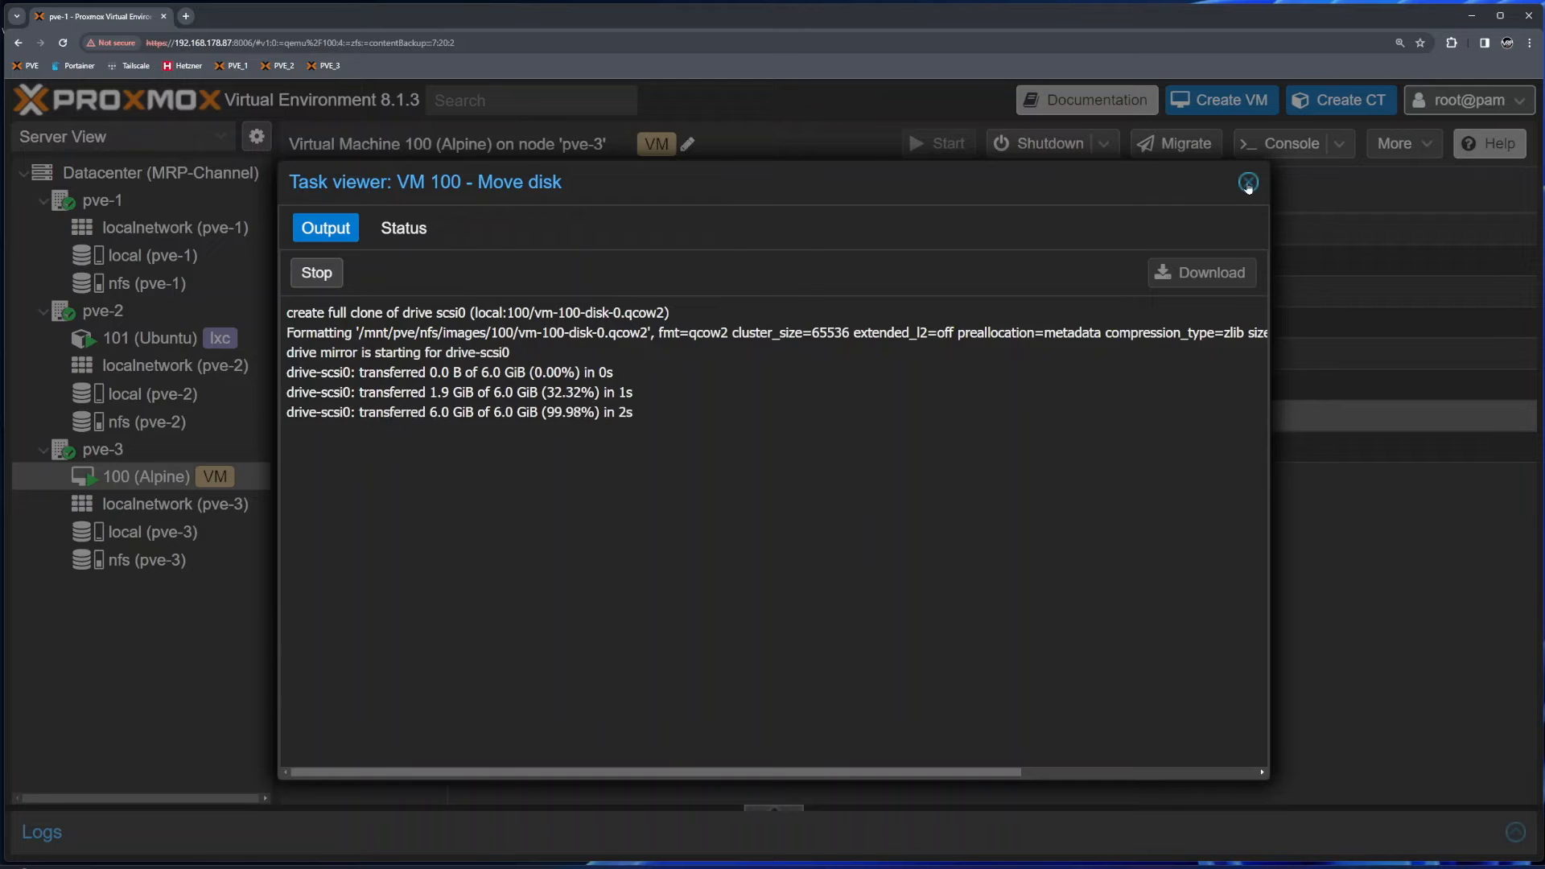
{"action": "left_click", "coordinate": [1248, 182]}
- Check the nfs entry in the datacenter's storage list, plus the hardware and recent tasks of VM 100
{"action": "left_click", "coordinate": [188, 175]}
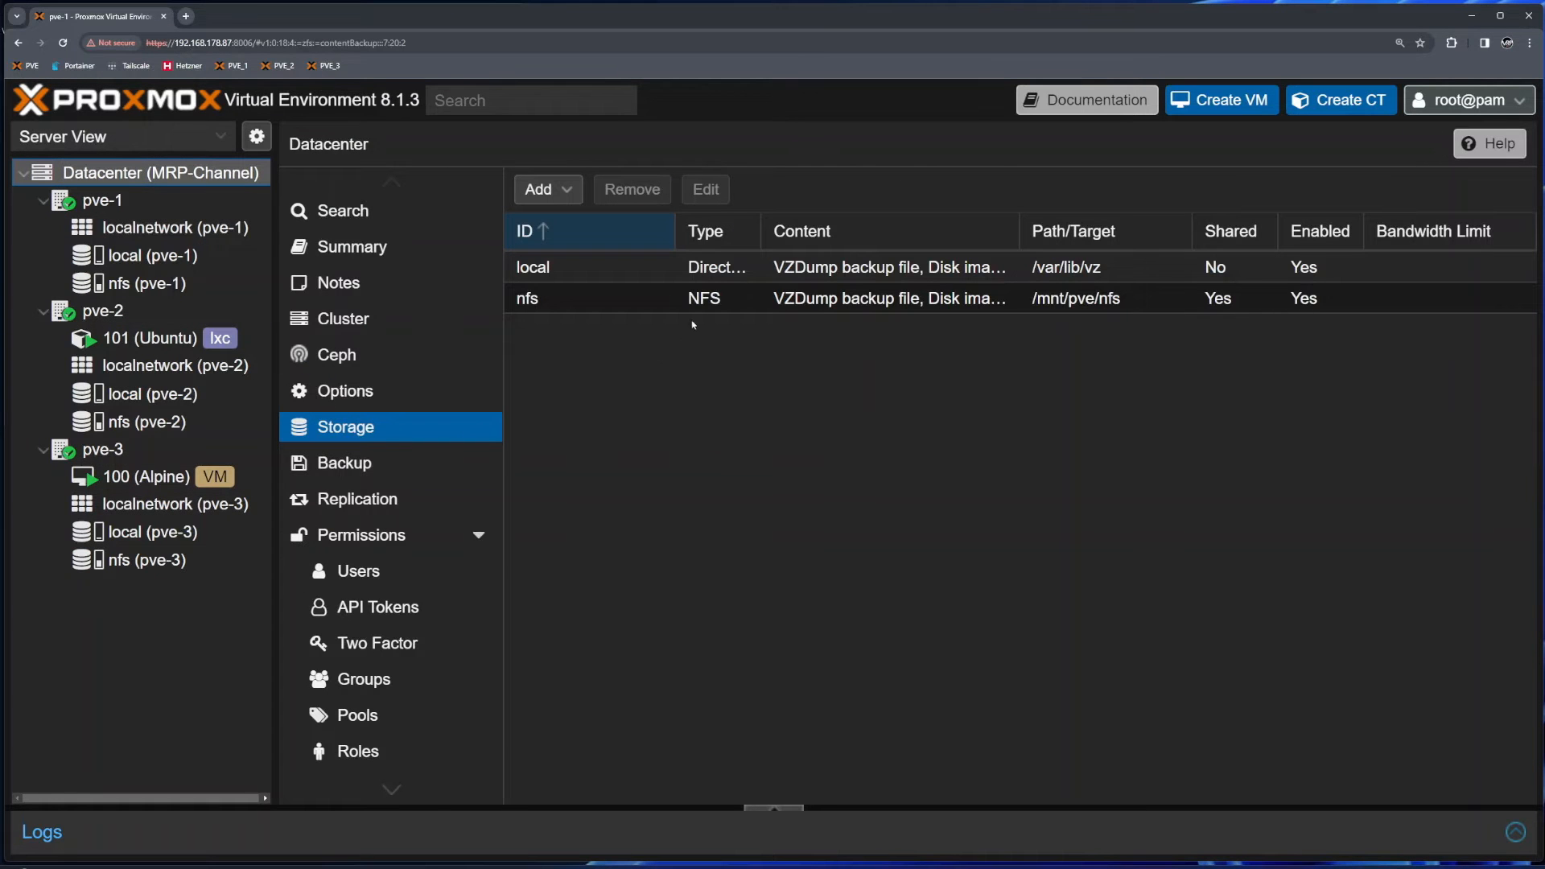
{"action": "left_click", "coordinate": [732, 299]}
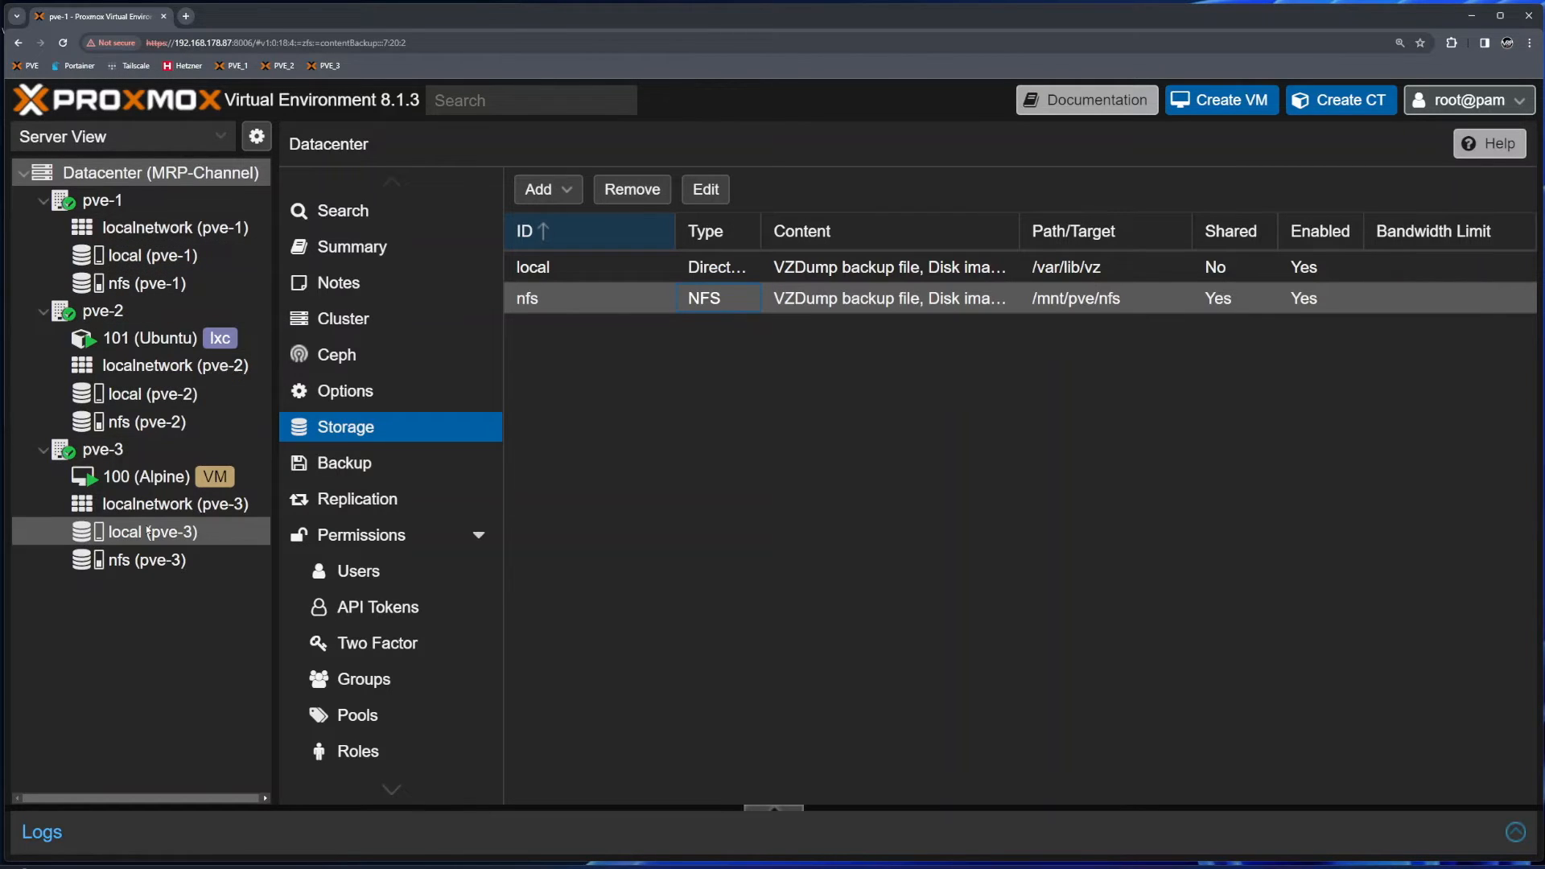
{"action": "left_click", "coordinate": [138, 481]}
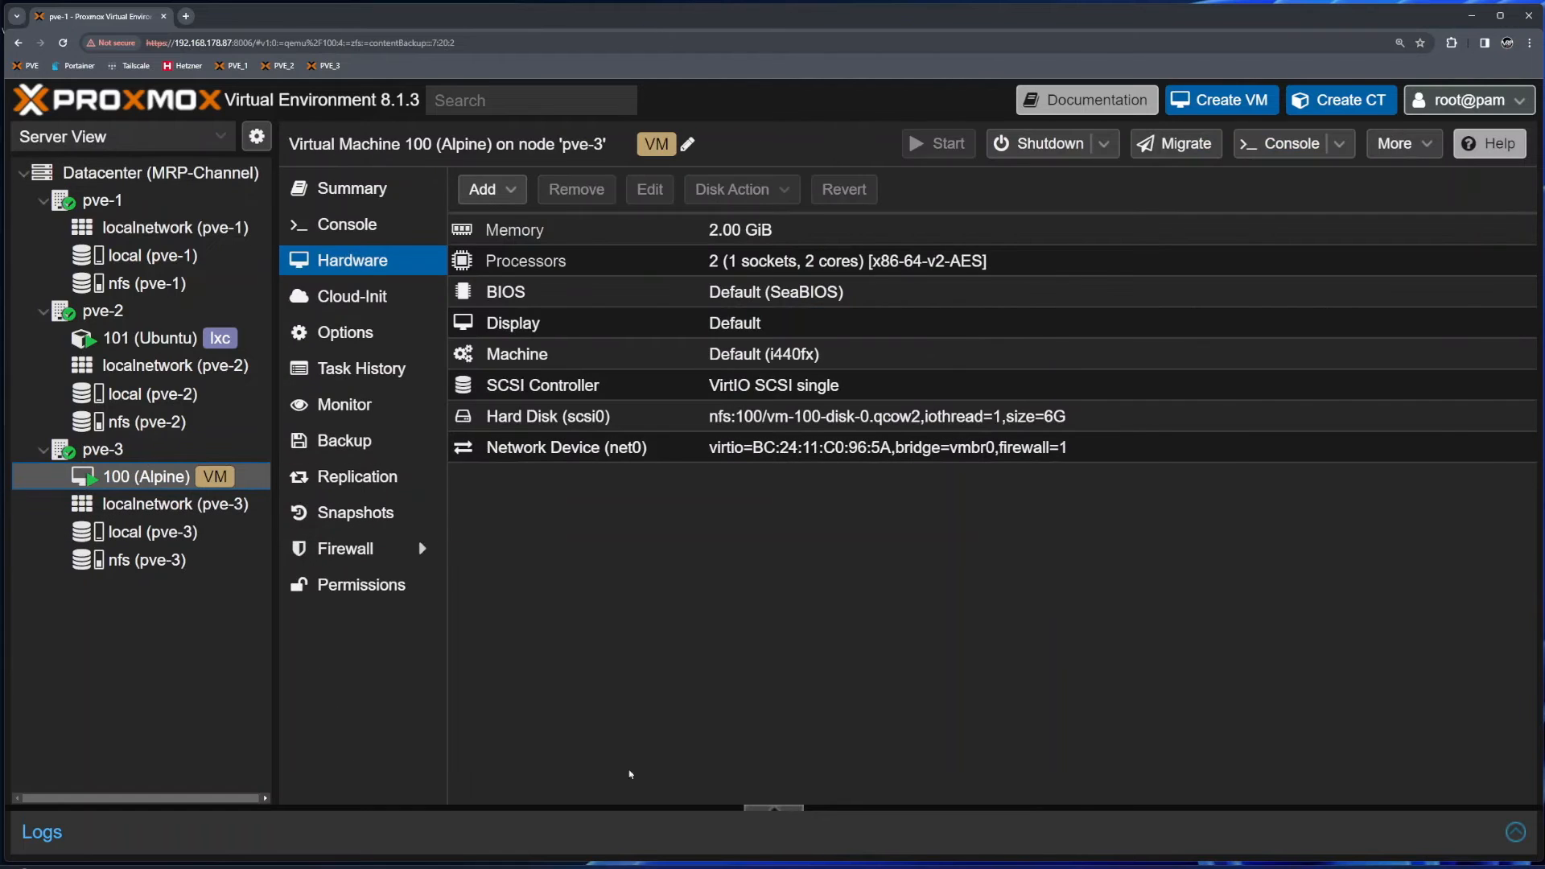
{"action": "left_click", "coordinate": [773, 813]}
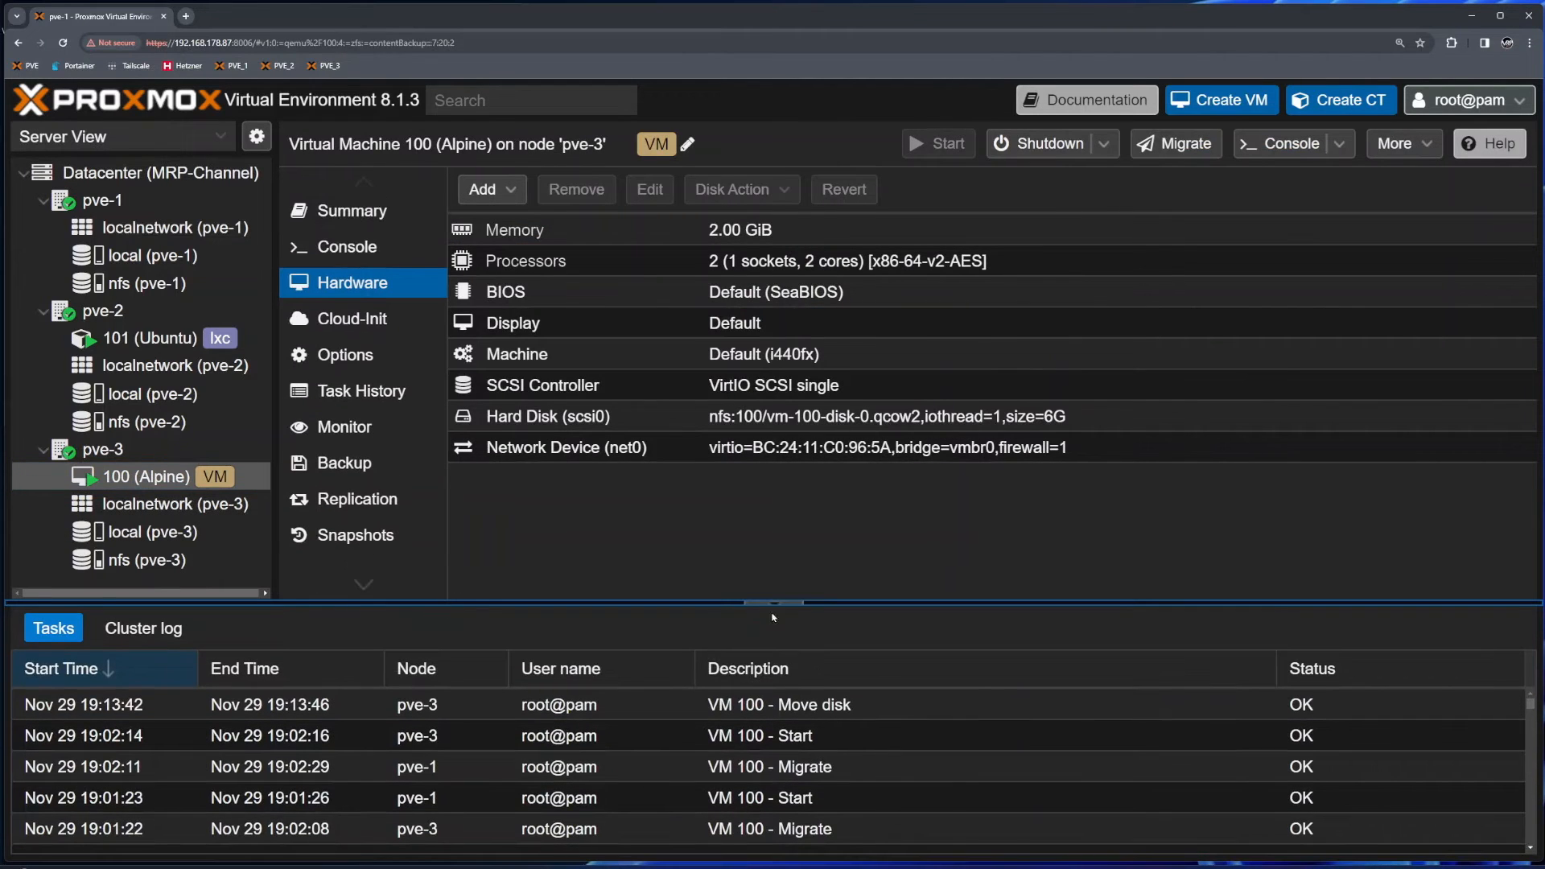
{"action": "left_click", "coordinate": [774, 604]}
- Examine the VM disks stored on the shared nfs storage from nodes pve-3, pve-2 and pve-1
{"action": "left_click", "coordinate": [138, 561]}
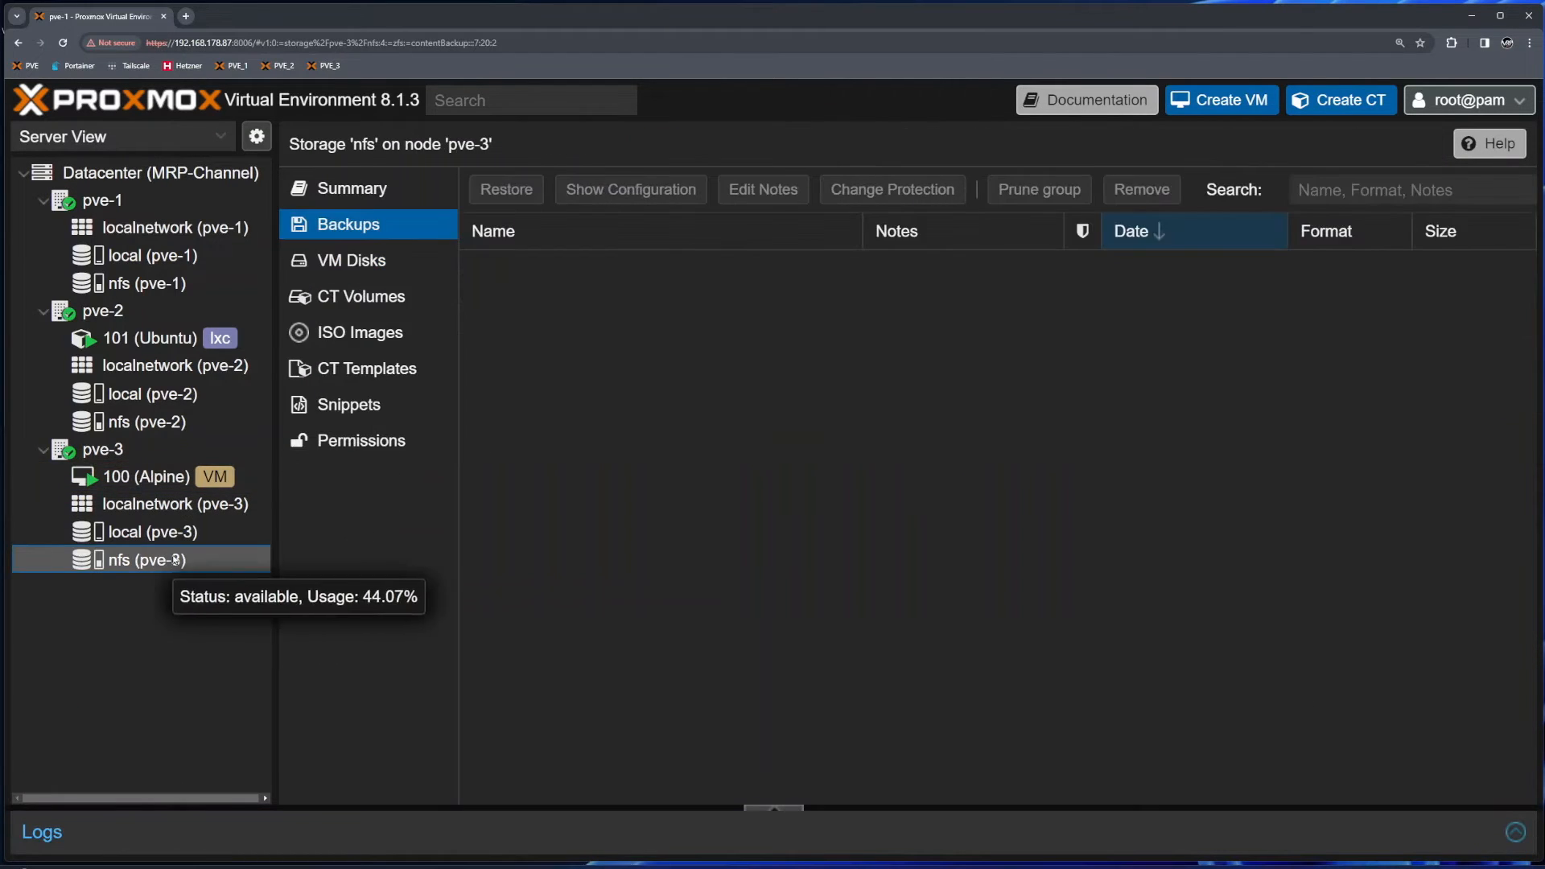
{"action": "left_click", "coordinate": [359, 263]}
{"action": "left_click", "coordinate": [975, 268]}
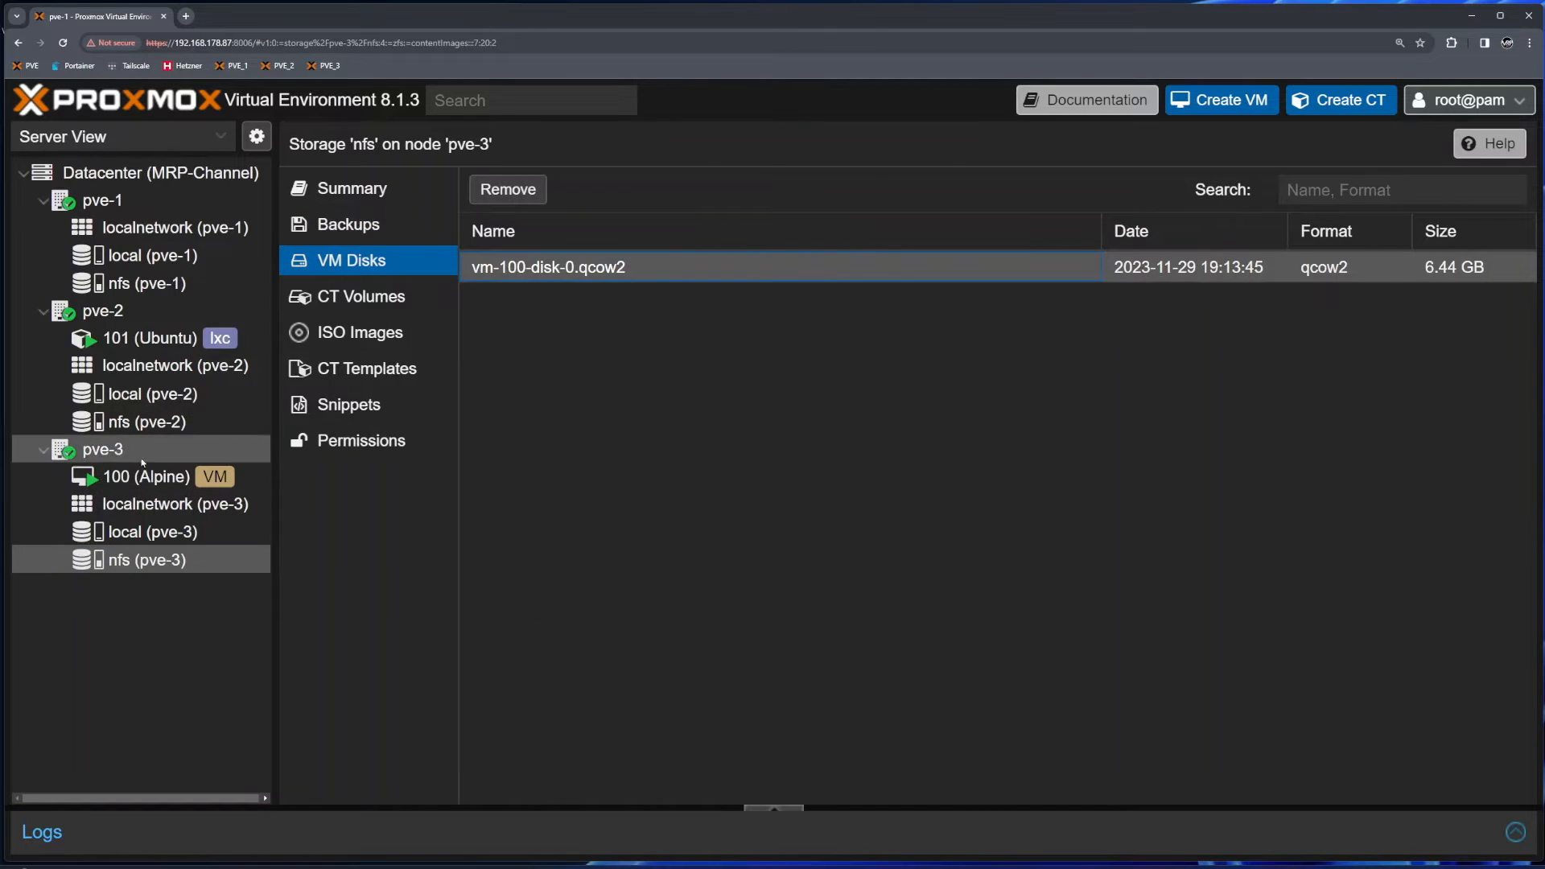
{"action": "left_click", "coordinate": [138, 419]}
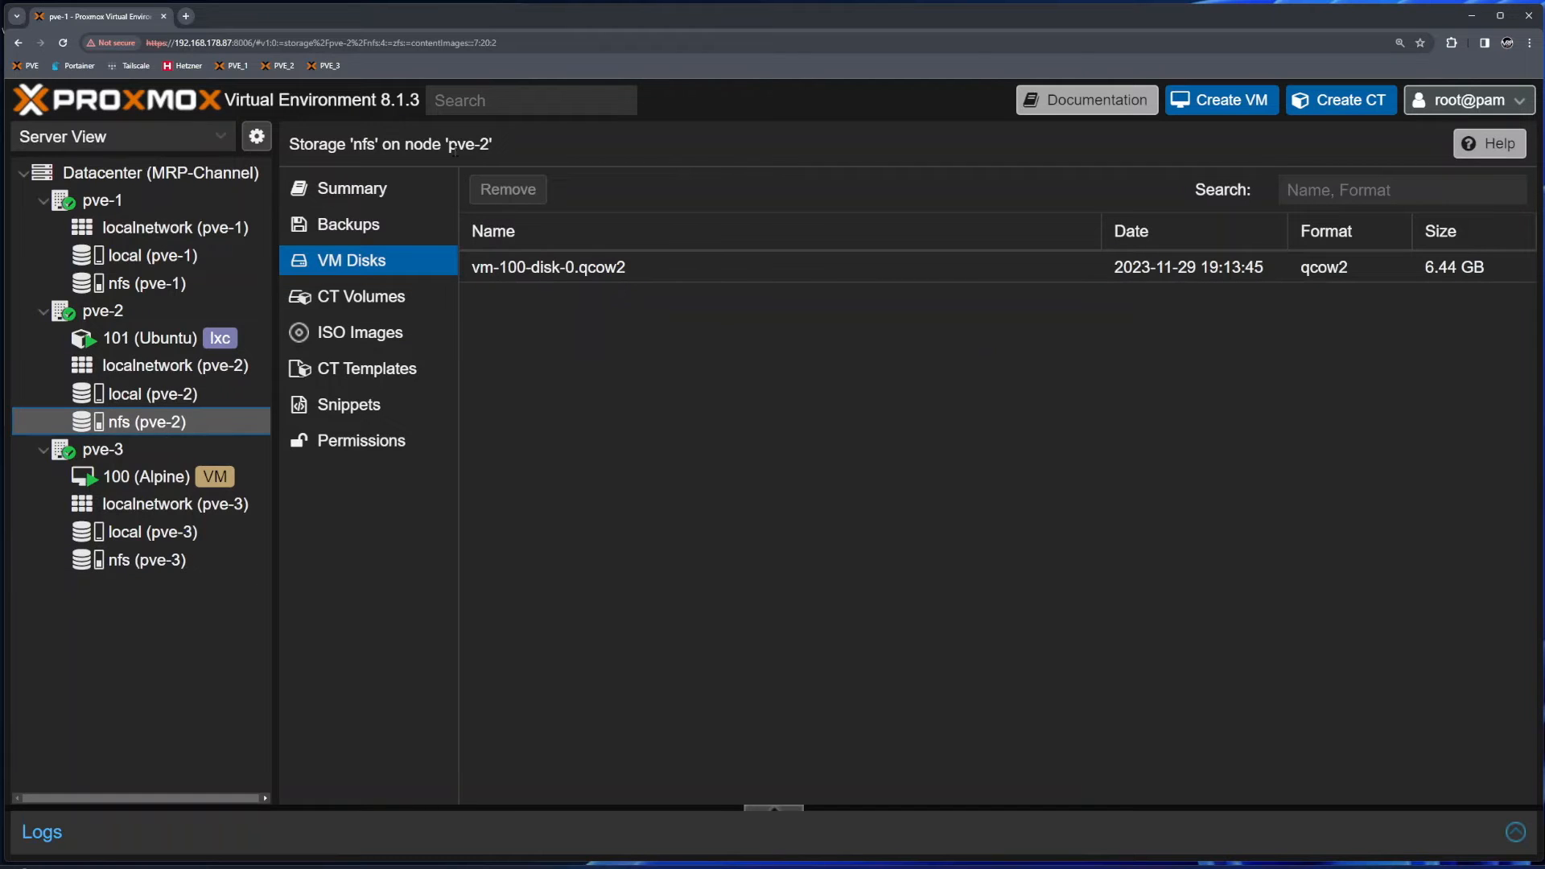
{"action": "left_click_drag", "start_coordinate": [453, 150], "coordinate": [288, 148]}
{"action": "left_click", "coordinate": [140, 283]}
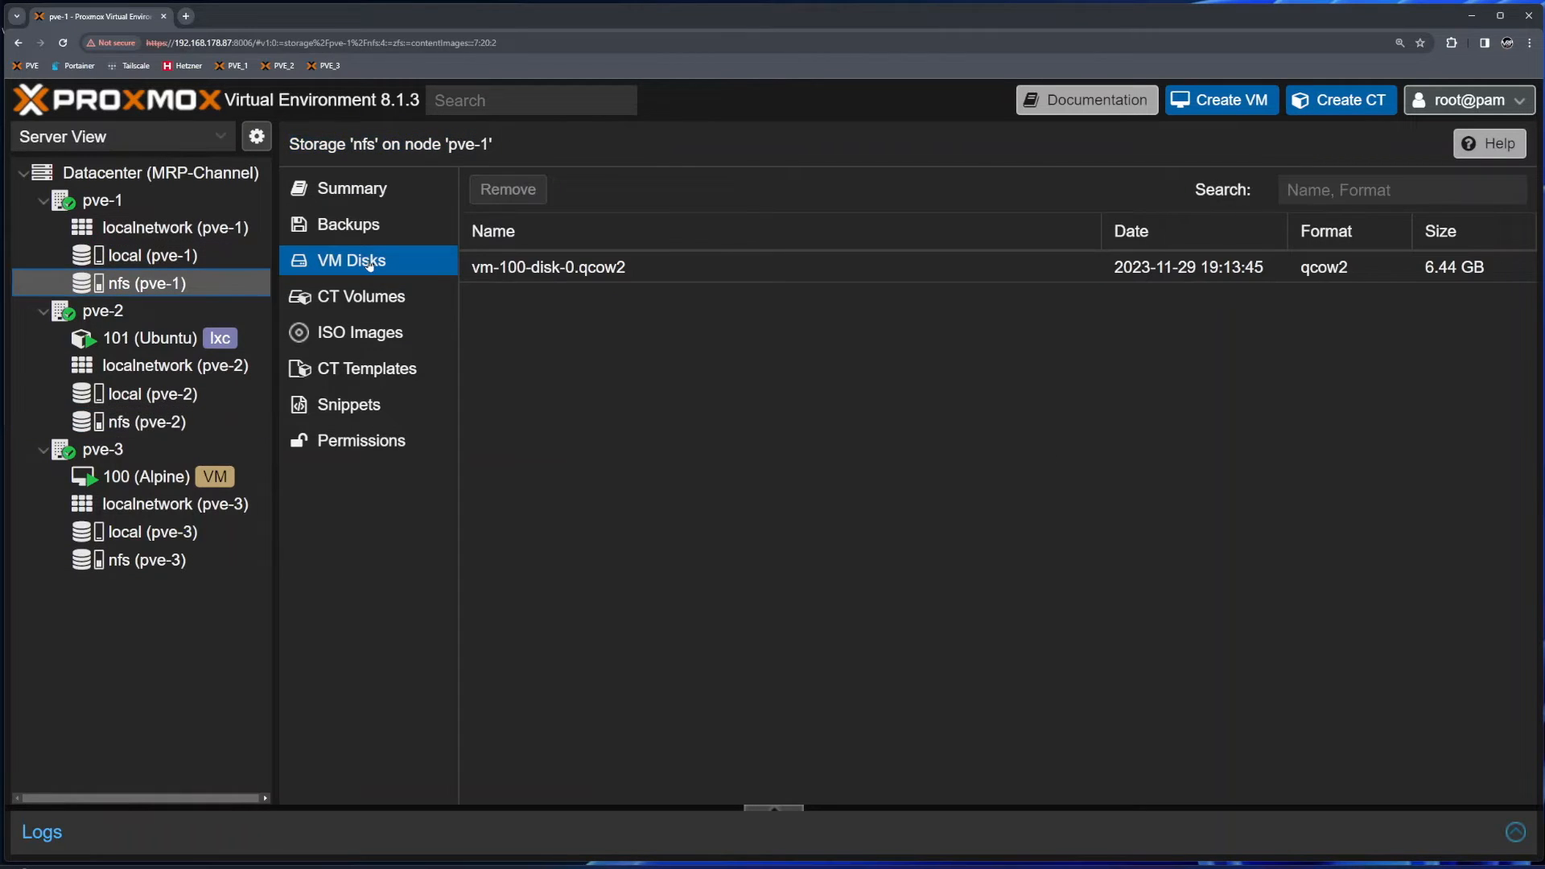
{"action": "left_click_drag", "start_coordinate": [441, 143], "coordinate": [288, 145]}
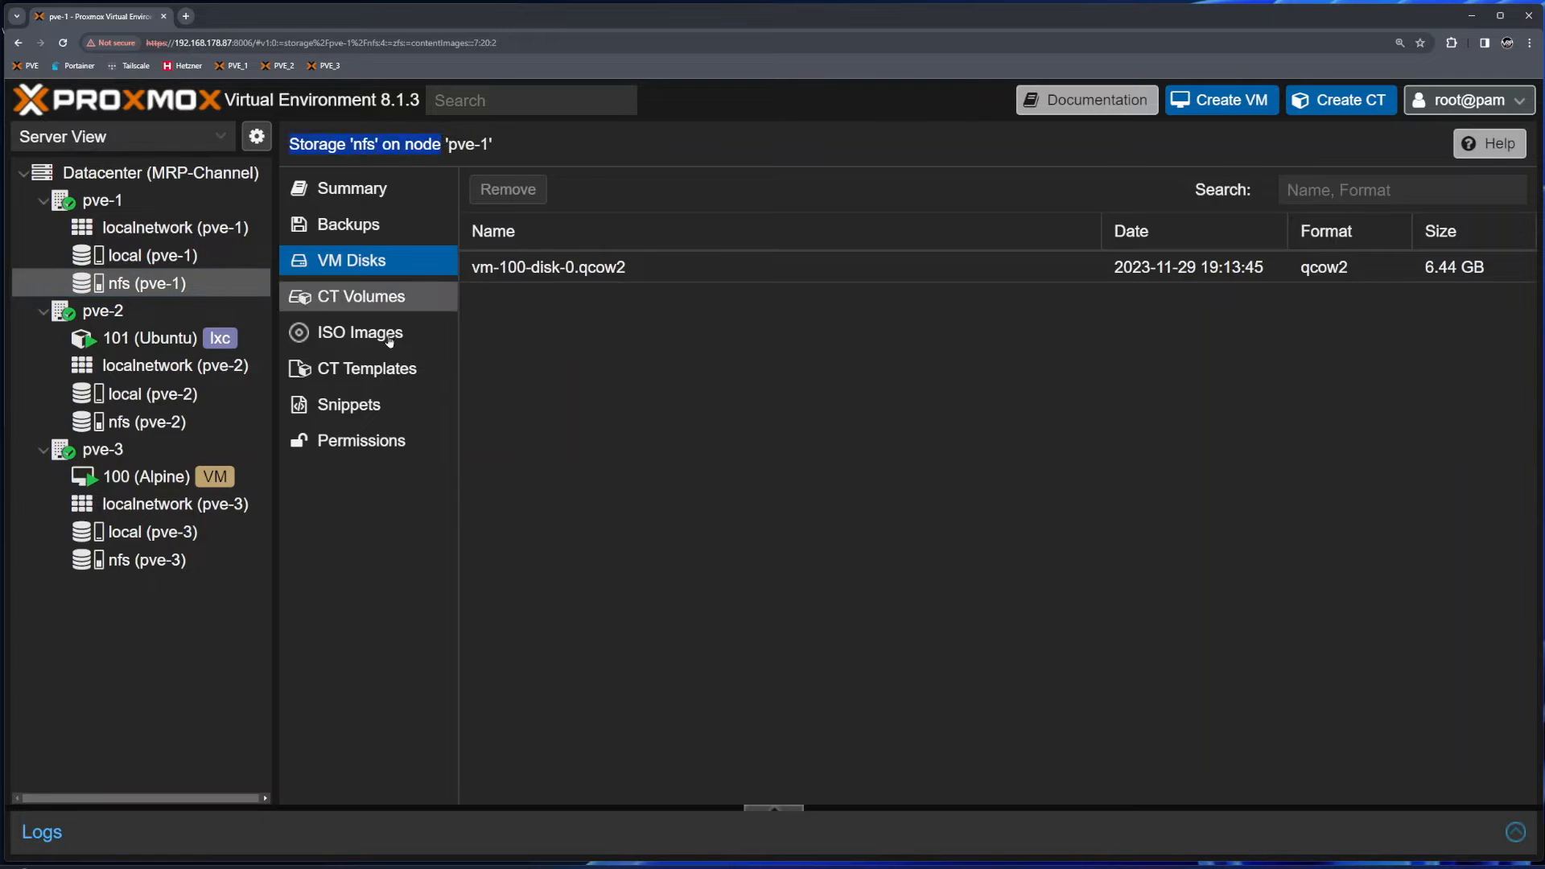
- Migrate VM 100 (Alpine) online from pve-3 to pve-1 and dismiss the task output
{"action": "left_click", "coordinate": [163, 481]}
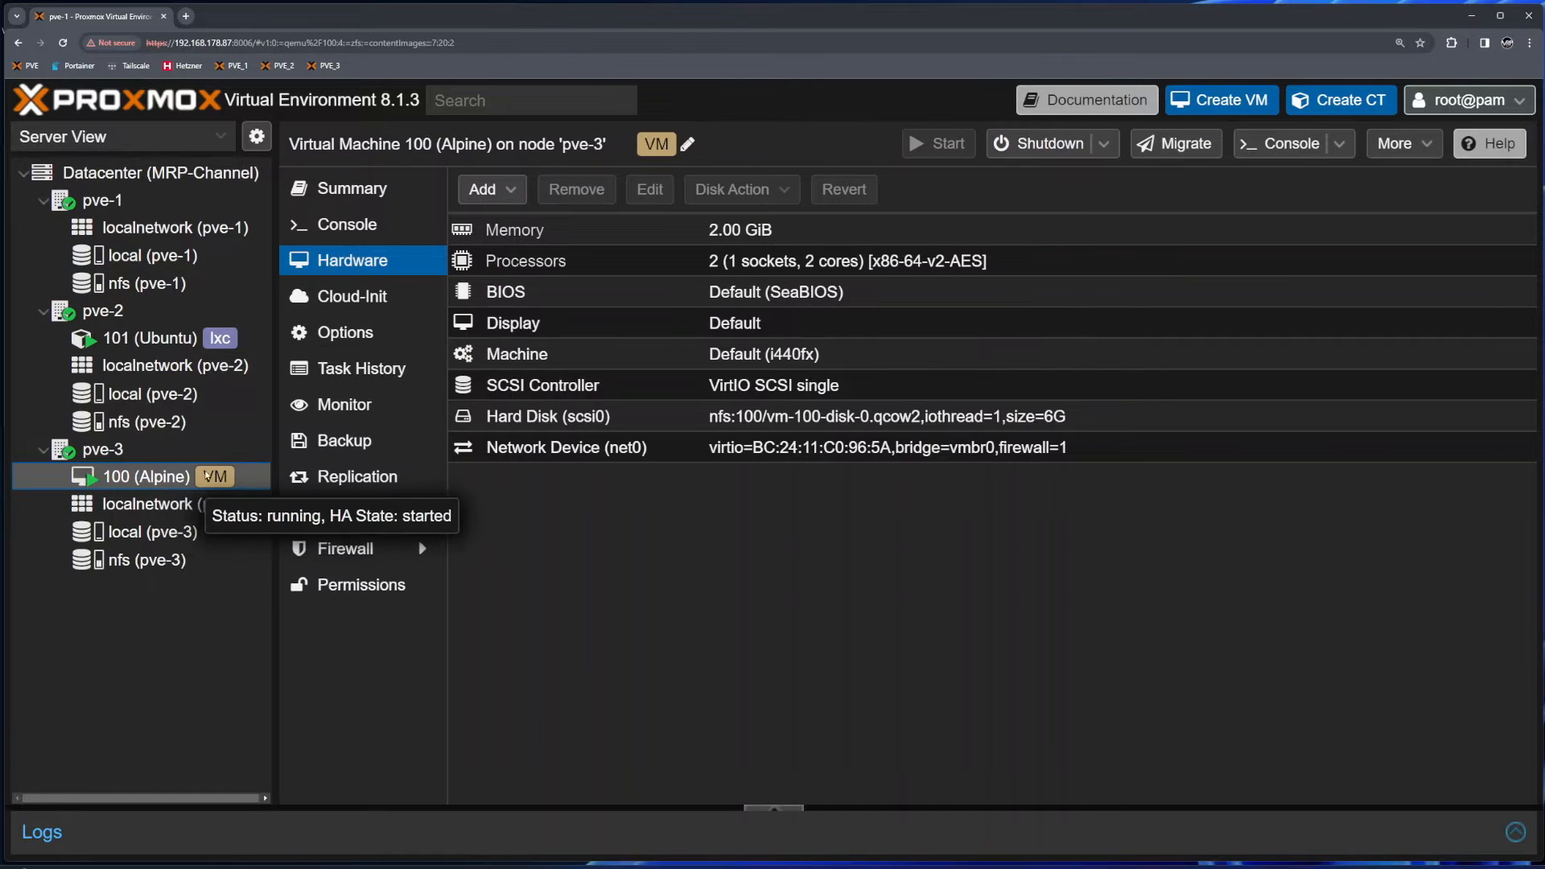
{"action": "right_click", "coordinate": [145, 478]}
{"action": "left_click", "coordinate": [203, 681]}
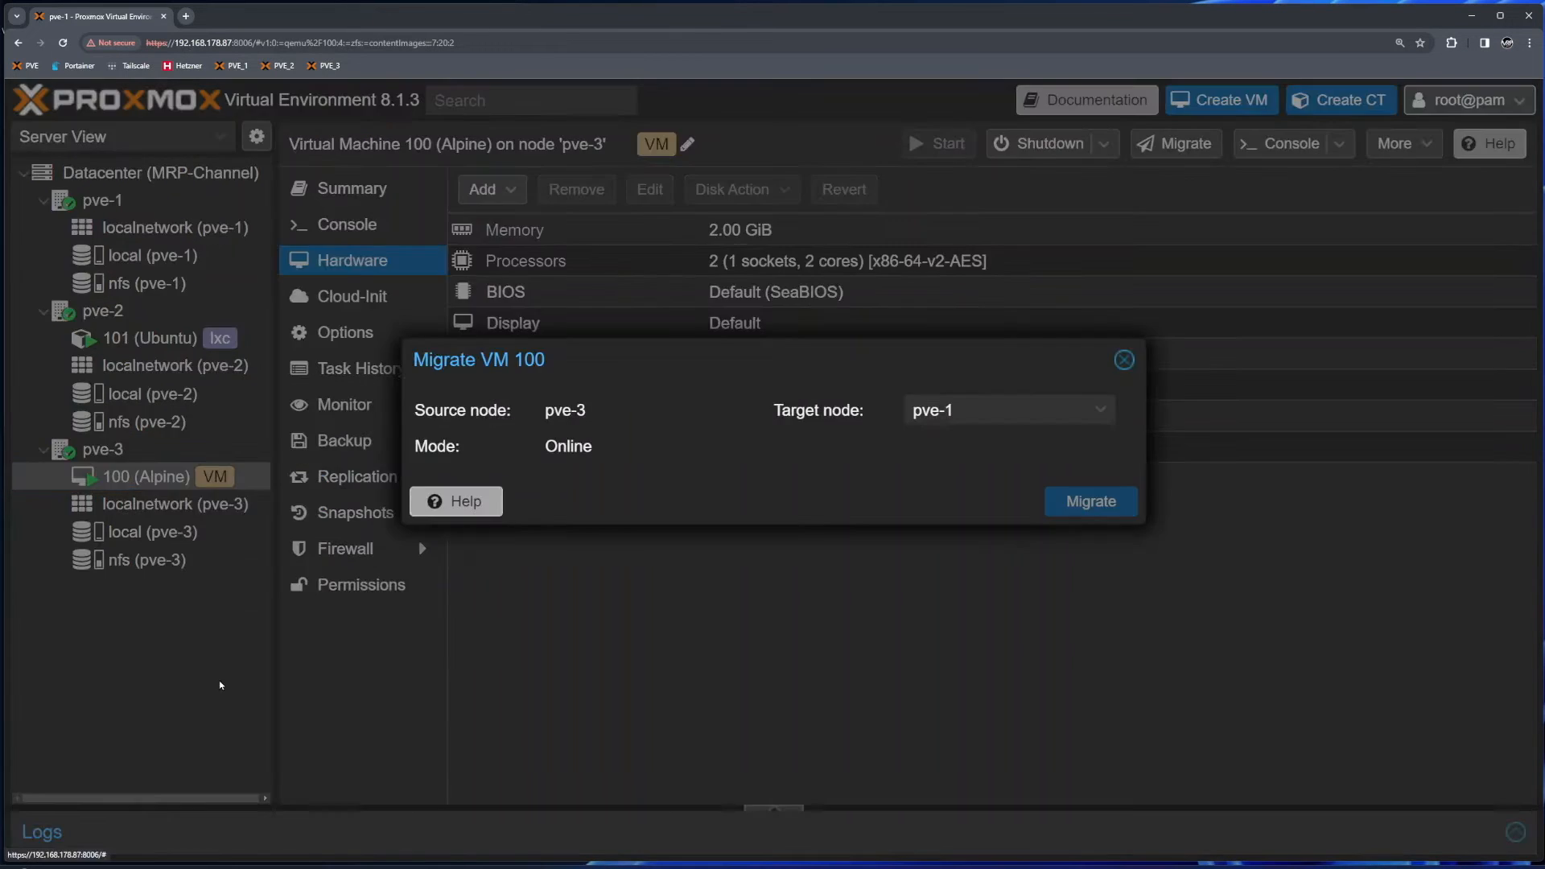
{"action": "left_click", "coordinate": [1095, 506]}
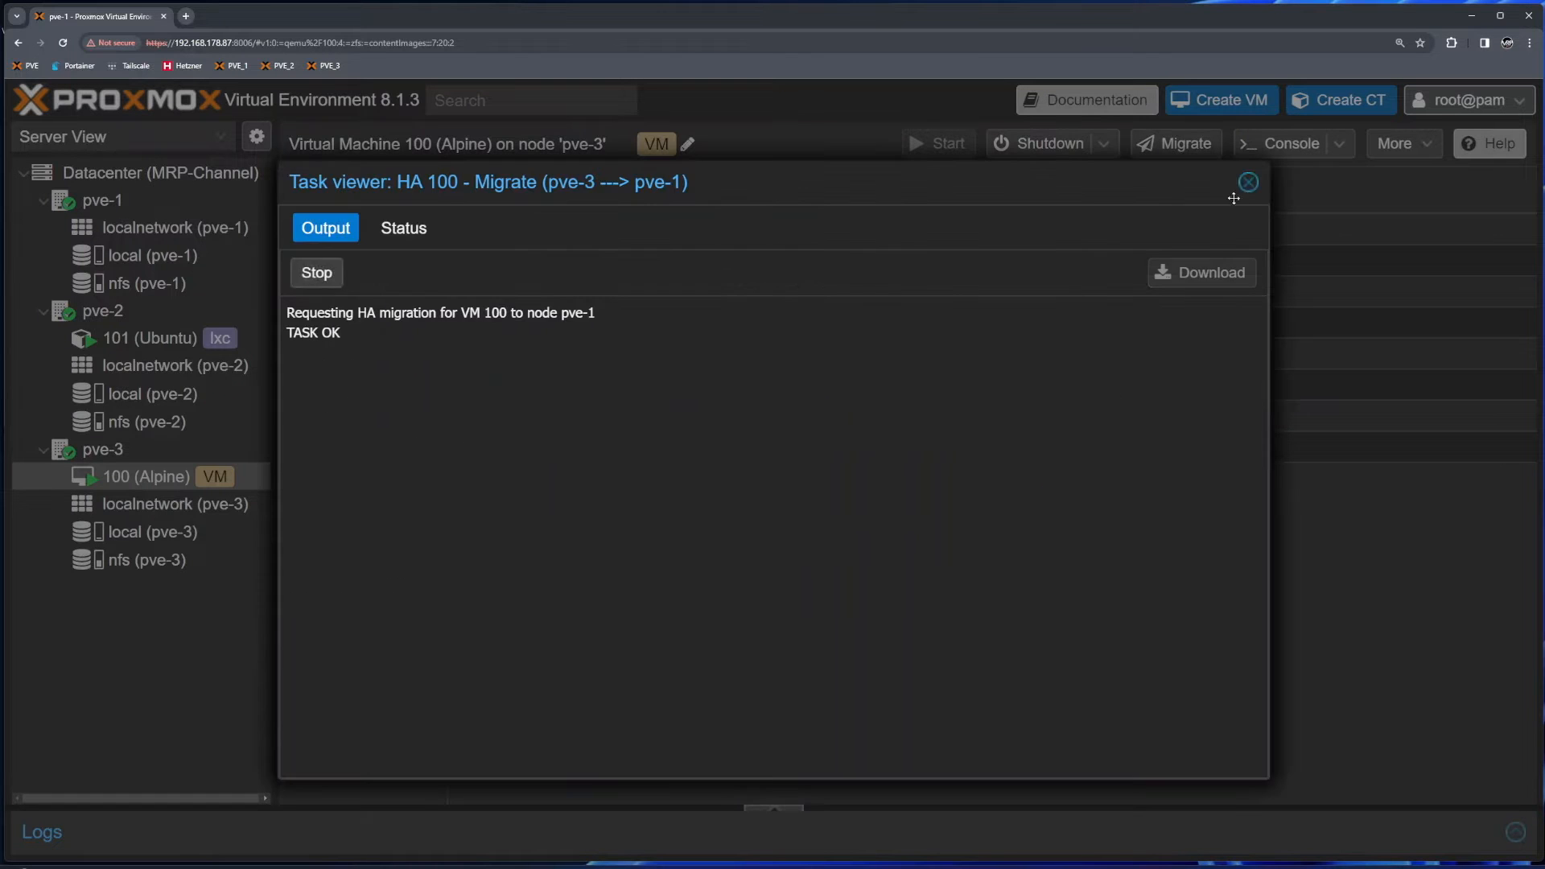
{"action": "left_click", "coordinate": [1249, 184]}
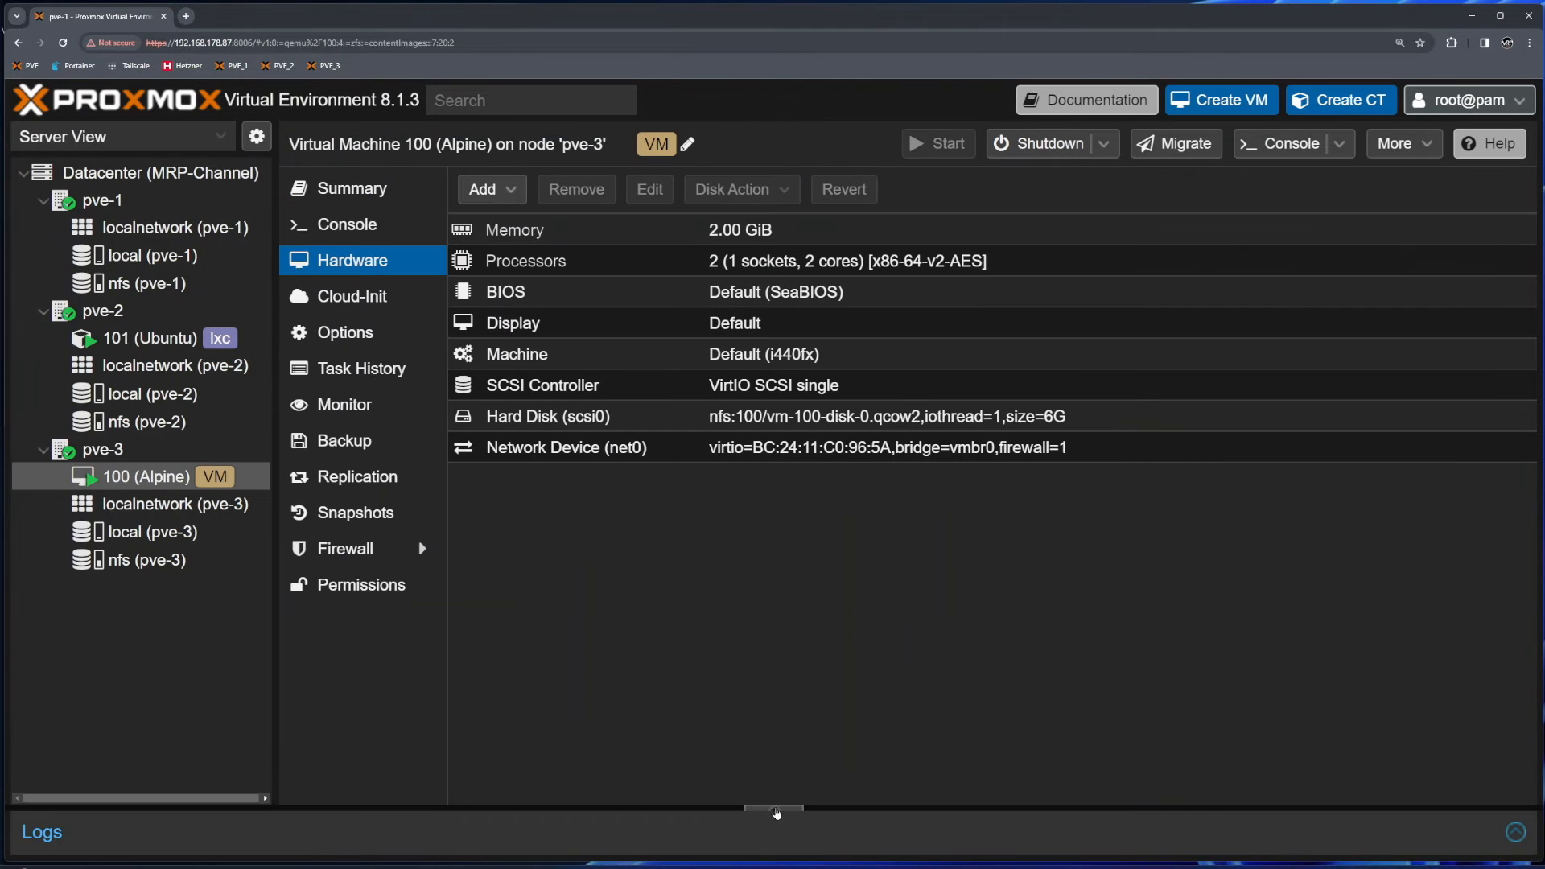
- Open the output of the VM 100 migration task and examine its start time and total duration
{"action": "left_click", "coordinate": [845, 832]}
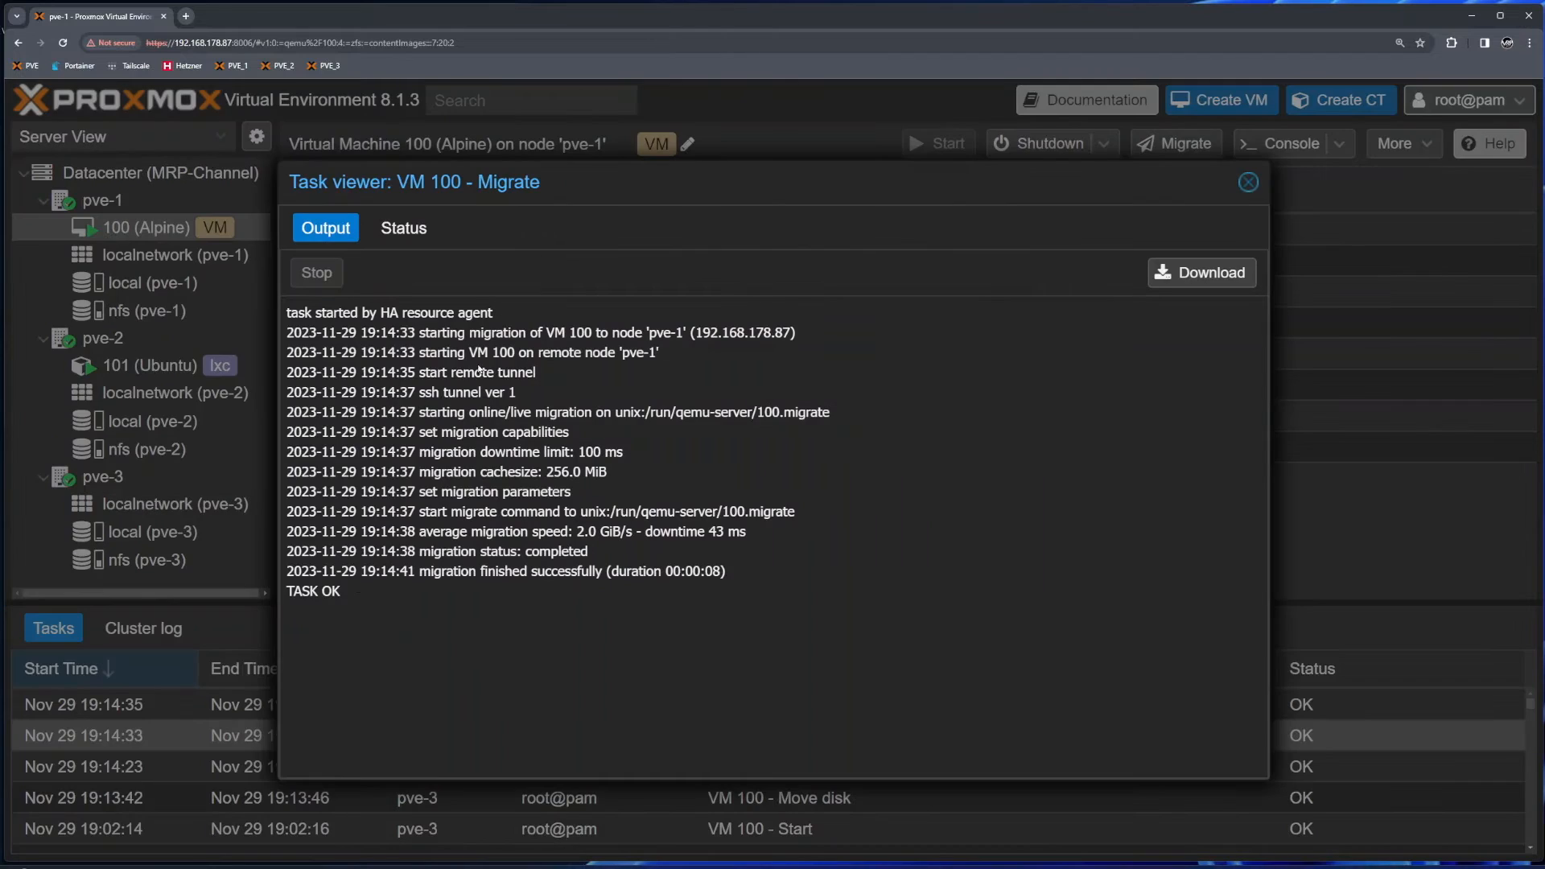
{"action": "left_click_drag", "start_coordinate": [469, 334], "coordinate": [585, 333]}
{"action": "left_click", "coordinate": [576, 338]}
{"action": "left_click", "coordinate": [728, 605]}
{"action": "left_click_drag", "start_coordinate": [701, 571], "coordinate": [725, 572]}
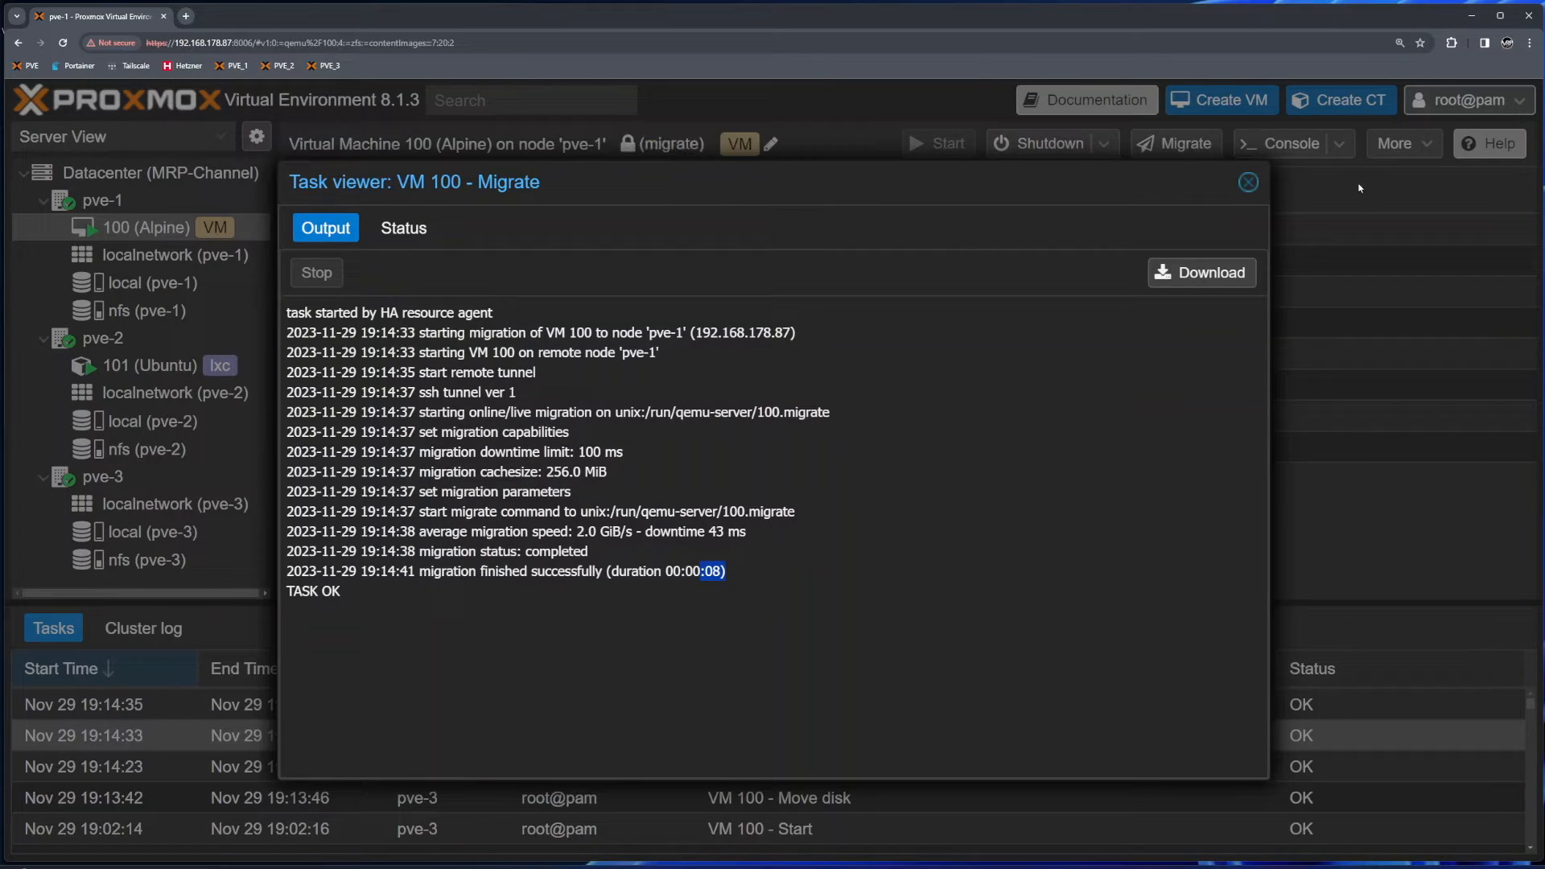
{"action": "left_click", "coordinate": [1248, 182]}
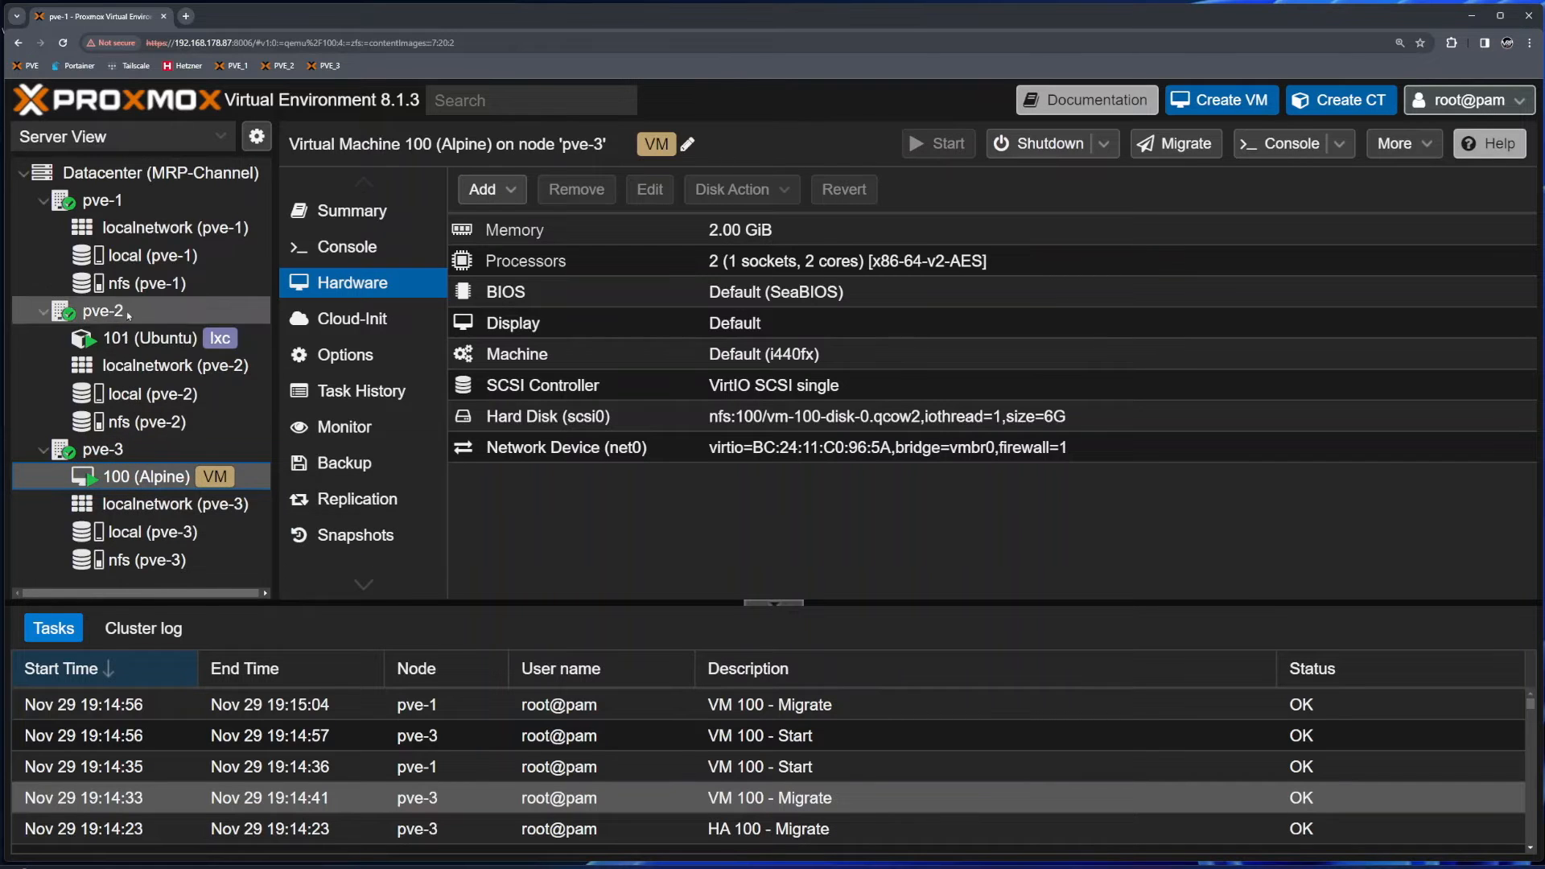
- Review the datacenter's HA status and resources, and the node priorities of the Alpine HA group
{"action": "left_click", "coordinate": [134, 181]}
{"action": "scroll", "coordinate": [338, 387], "scroll_direction": "down", "scroll_amount": 7}
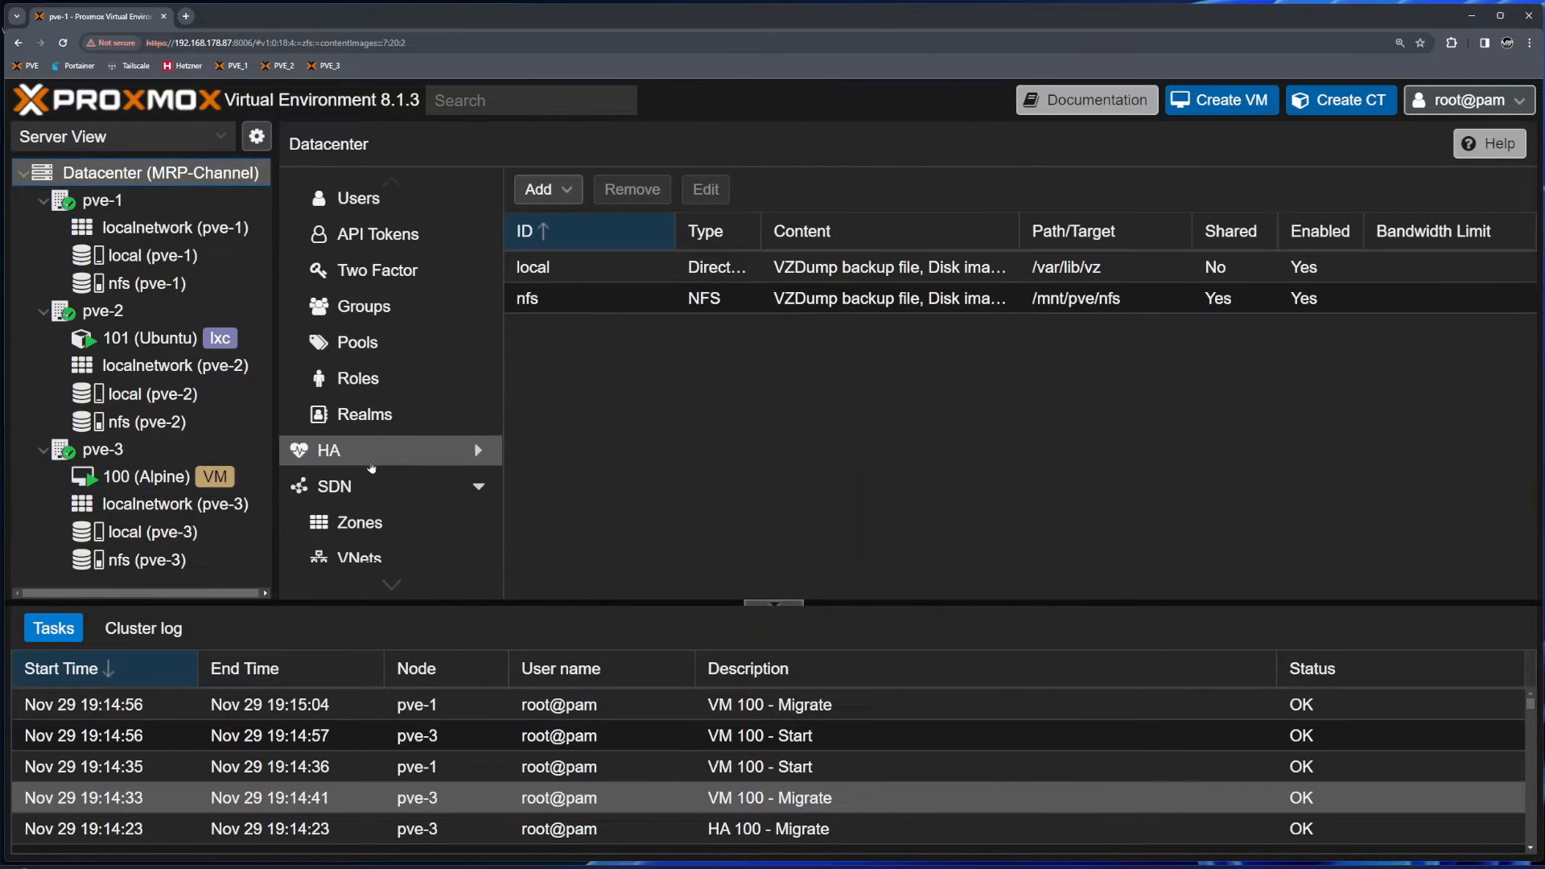
{"action": "left_click", "coordinate": [338, 390]}
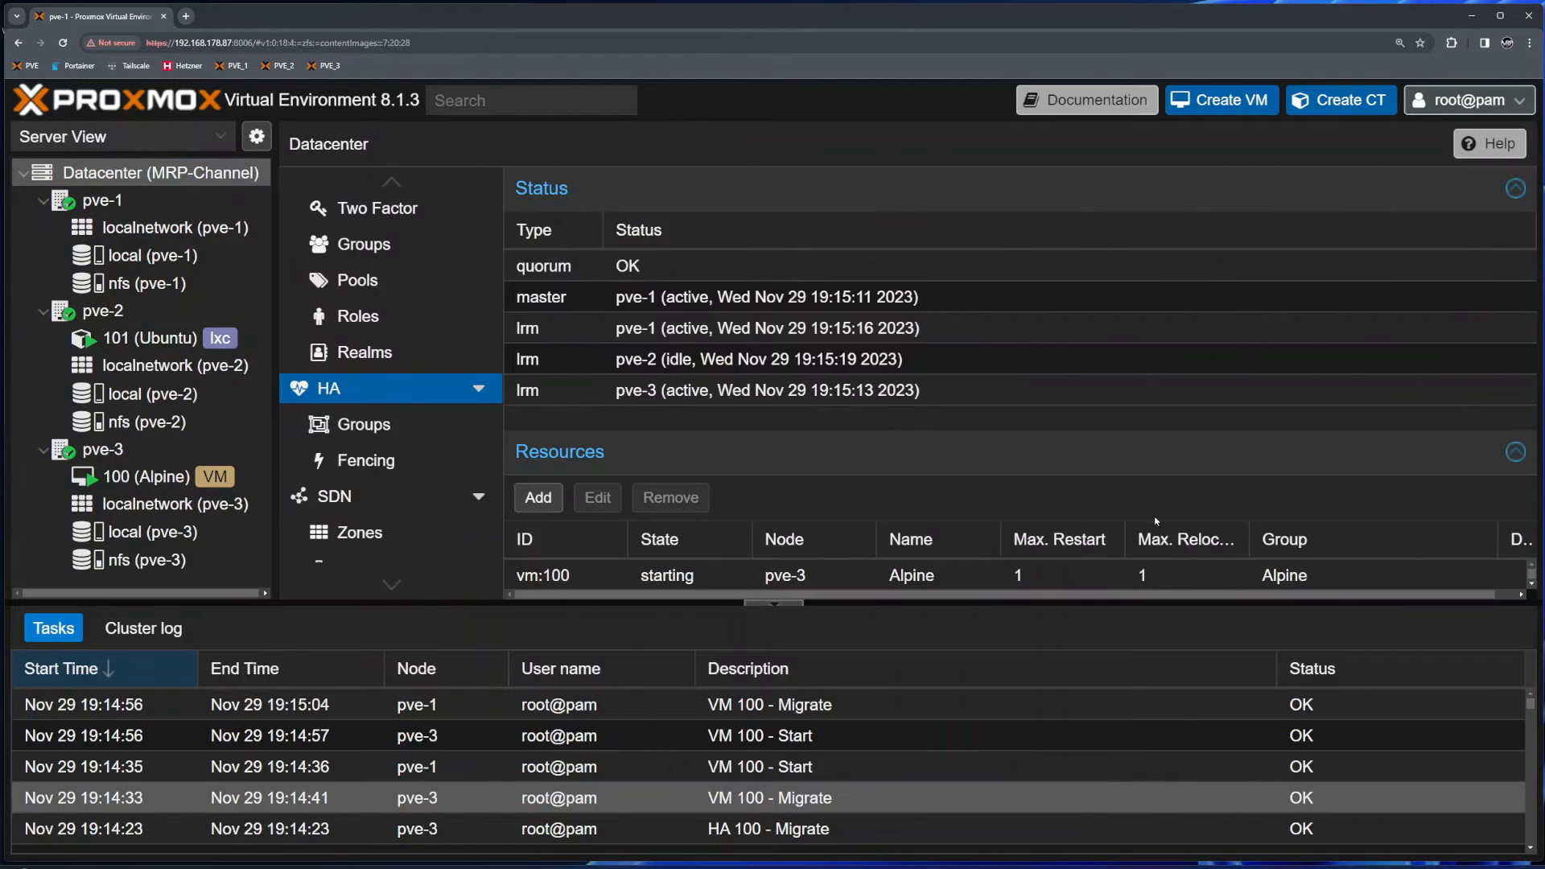
{"action": "left_click", "coordinate": [773, 606]}
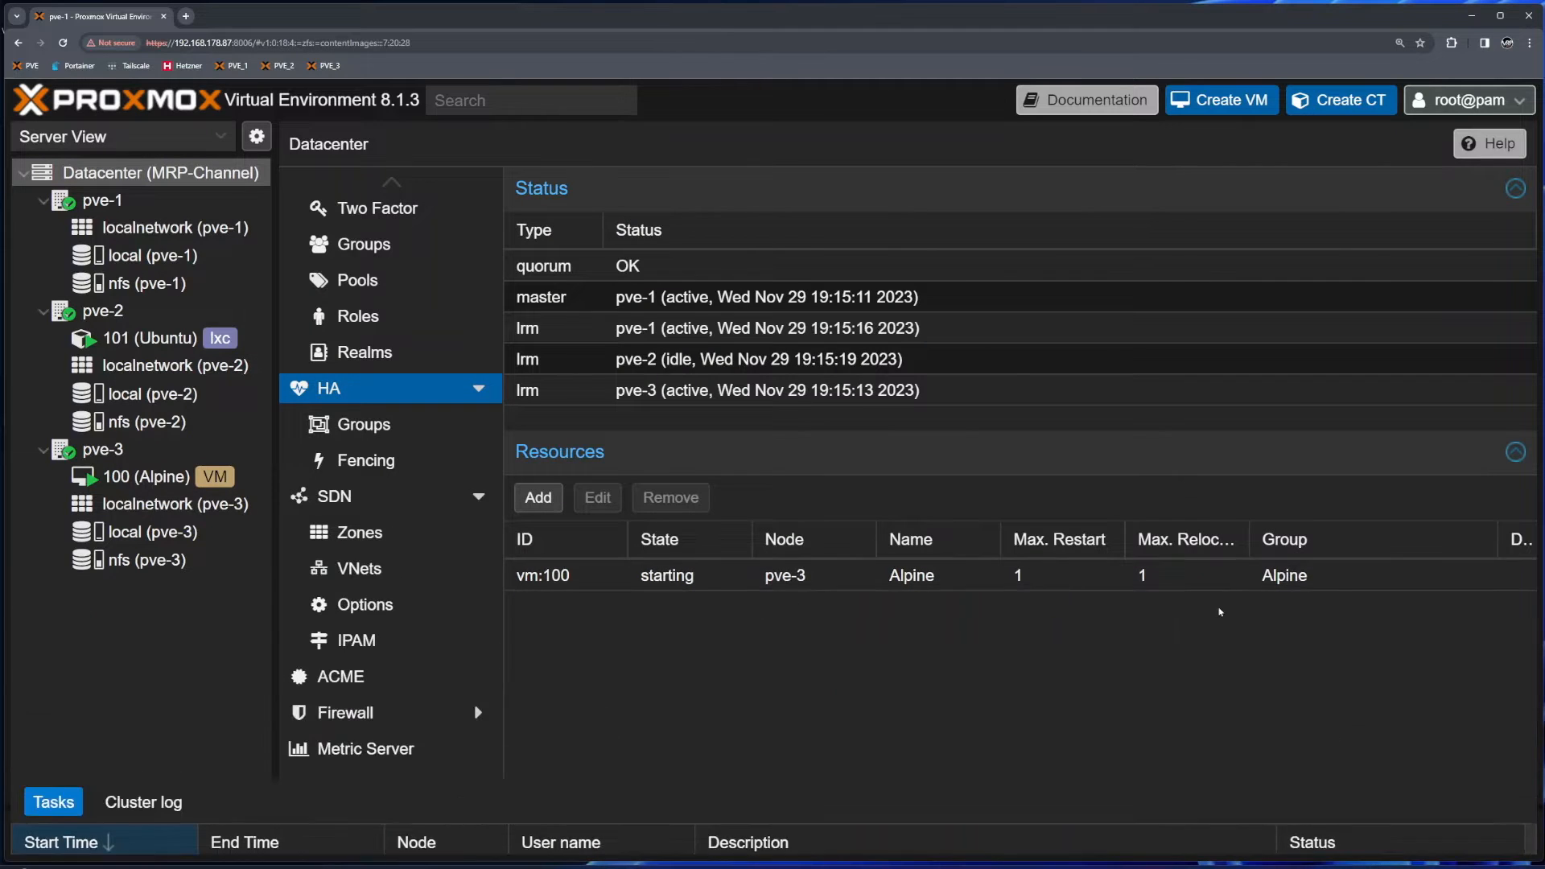
{"action": "left_click", "coordinate": [380, 428]}
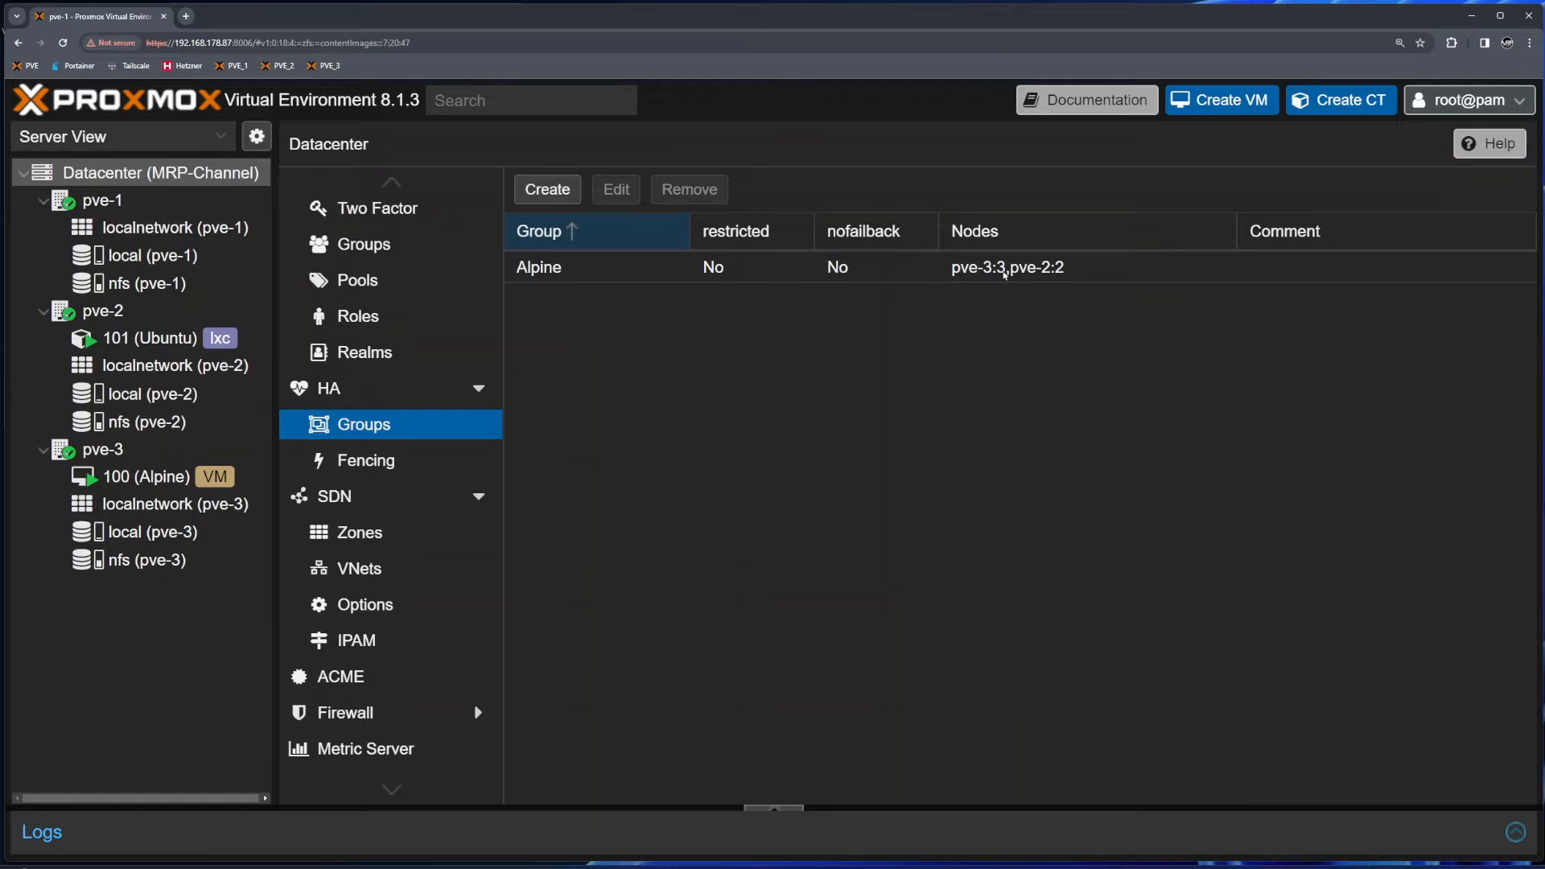
{"action": "left_click", "coordinate": [982, 270]}
- Migrate VM 100 from pve-3 to pve-1 once more
{"action": "right_click", "coordinate": [136, 483]}
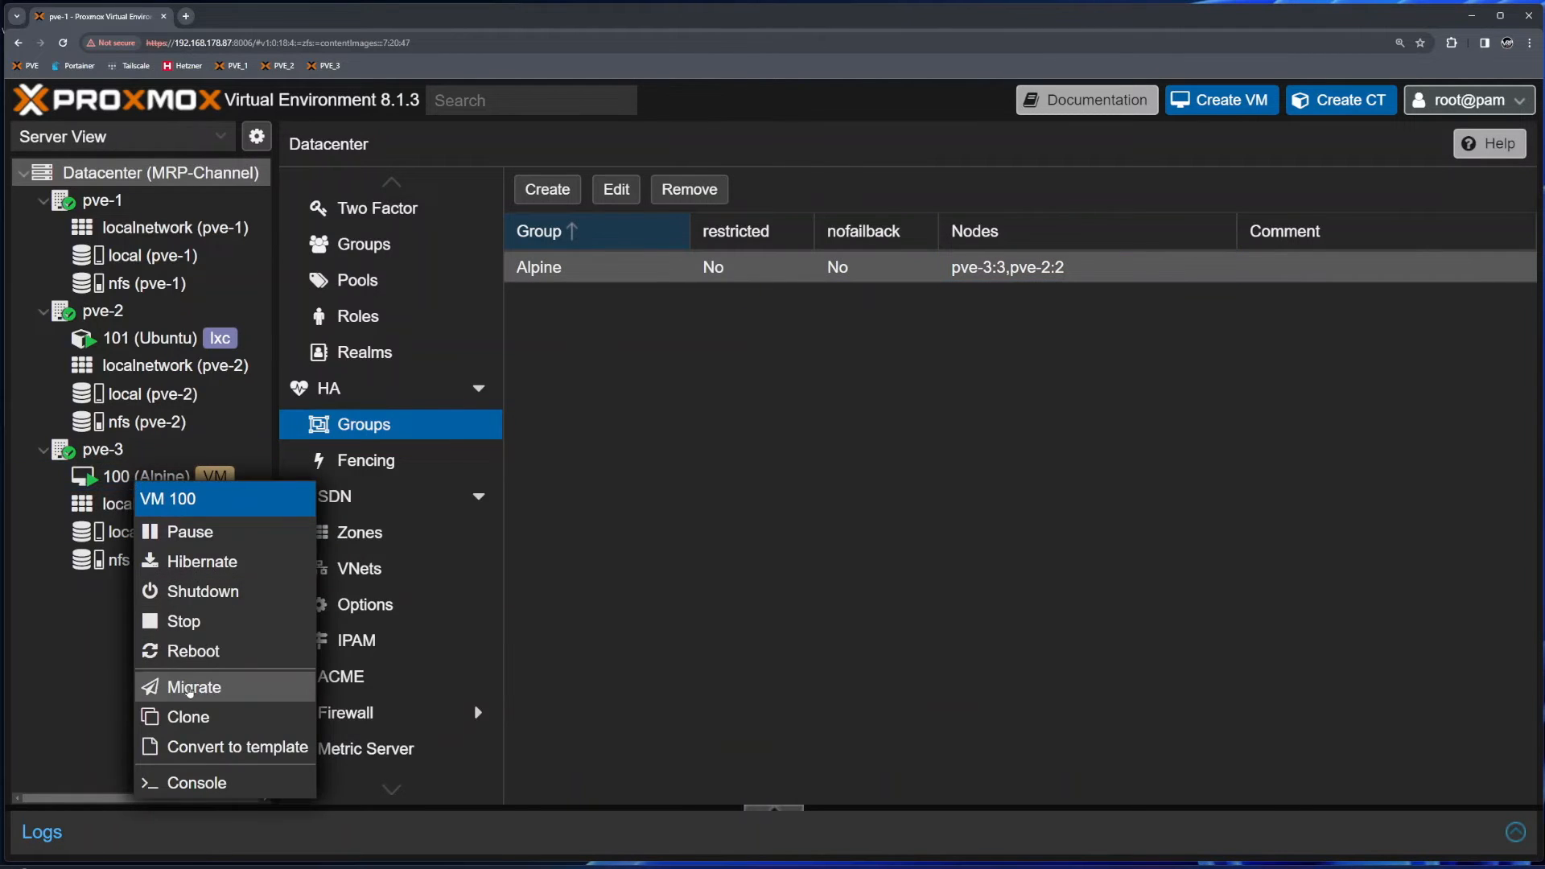
{"action": "left_click", "coordinate": [194, 686]}
{"action": "left_click", "coordinate": [1074, 501]}
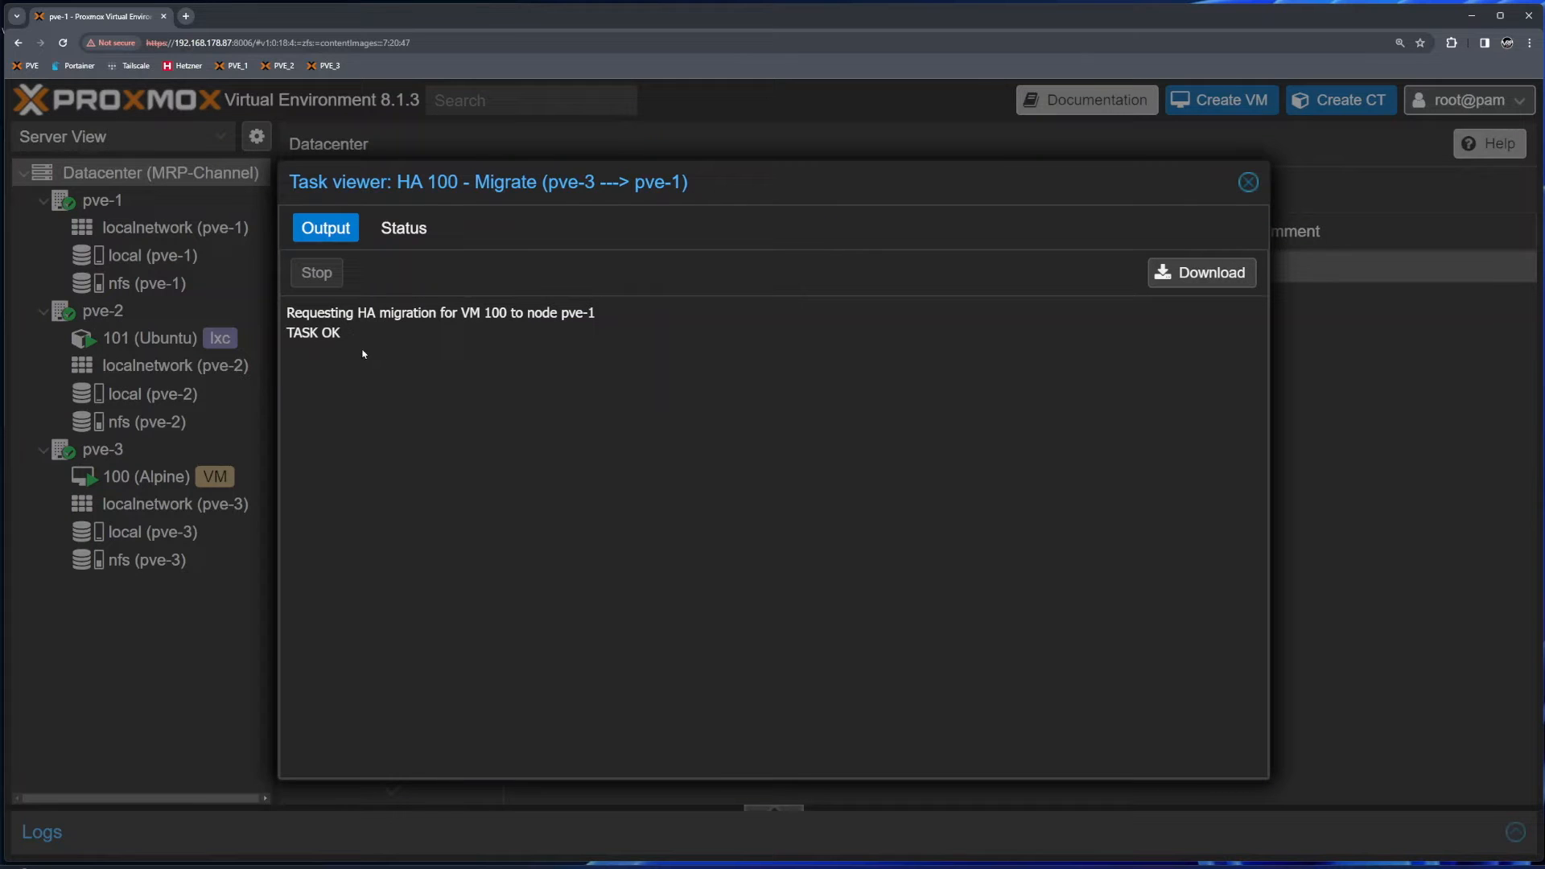
{"action": "left_click", "coordinate": [1248, 182]}
- Open the output of the running VM 100 migration from pve-3 and check its duration
{"action": "left_click", "coordinate": [774, 808]}
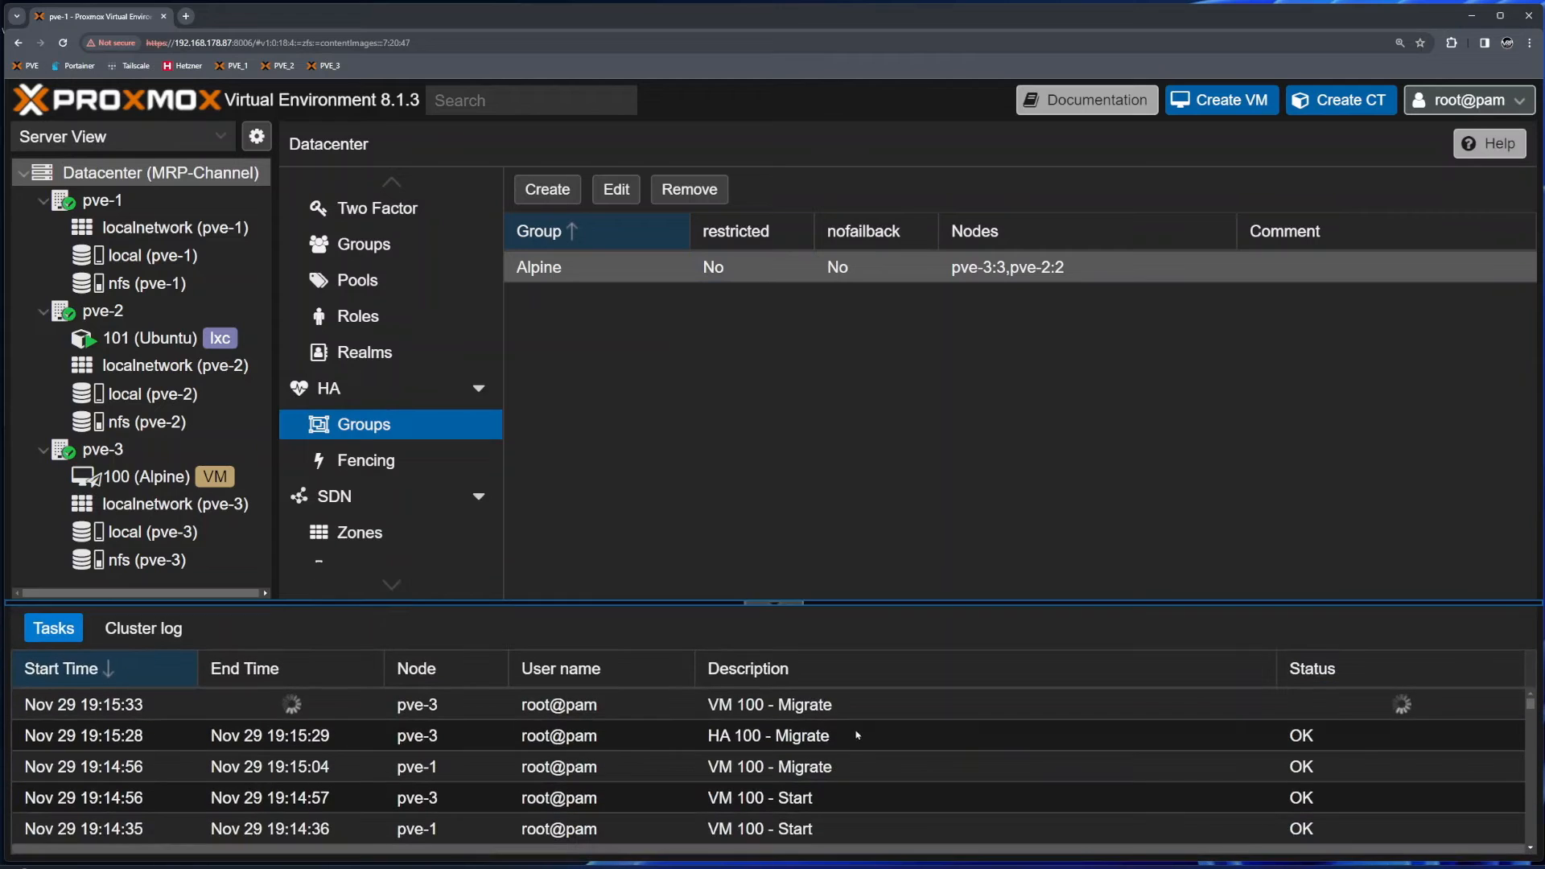
{"action": "double_click", "coordinate": [814, 701]}
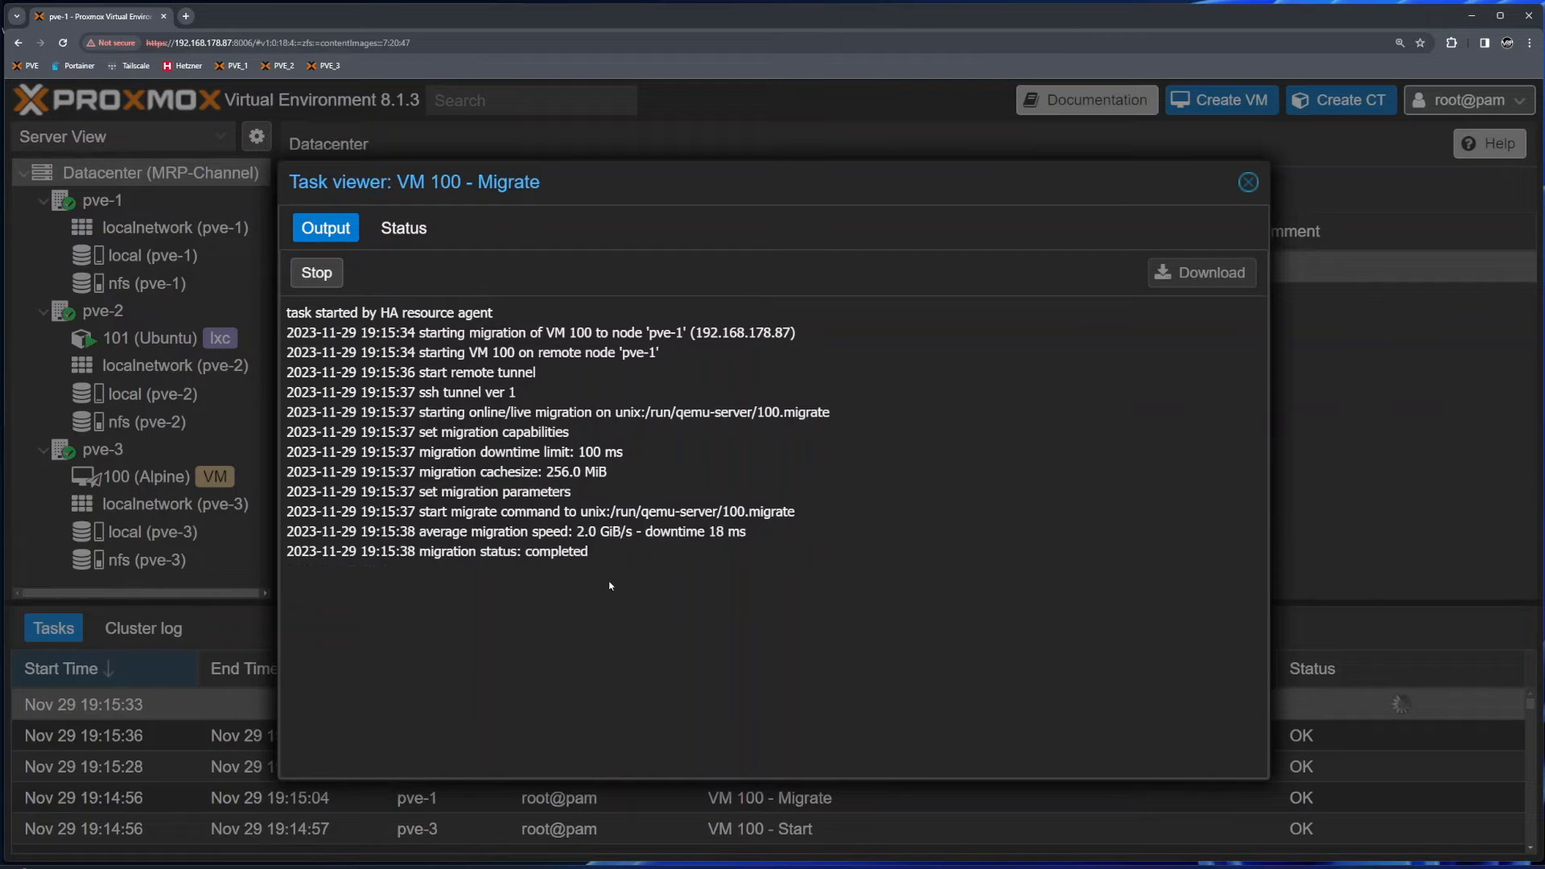
{"action": "left_click_drag", "start_coordinate": [693, 574], "coordinate": [800, 576]}
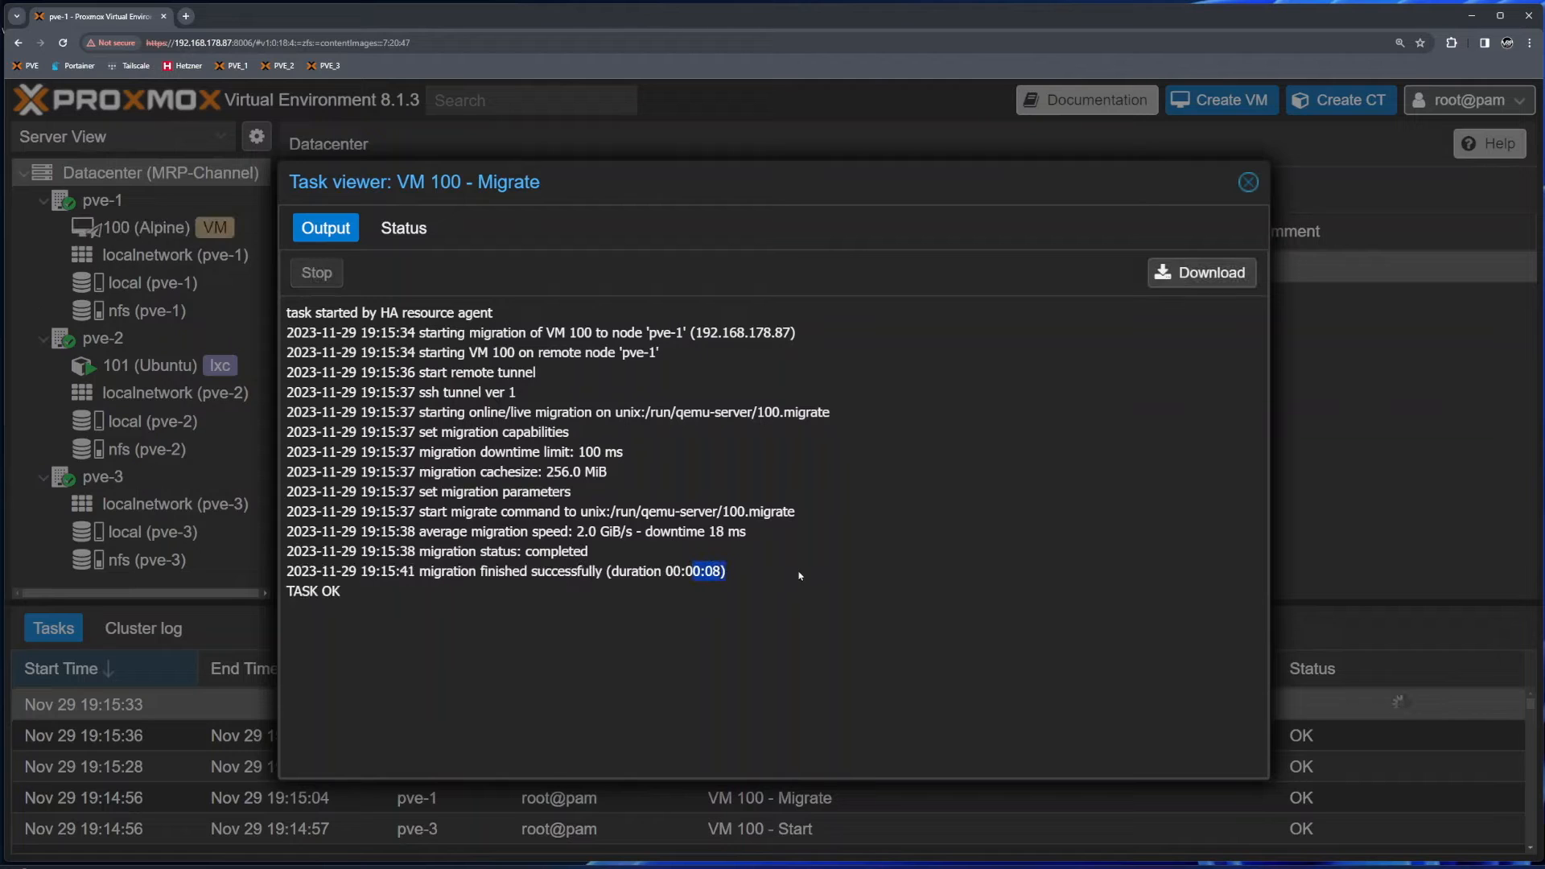
{"action": "left_click", "coordinate": [1247, 192]}
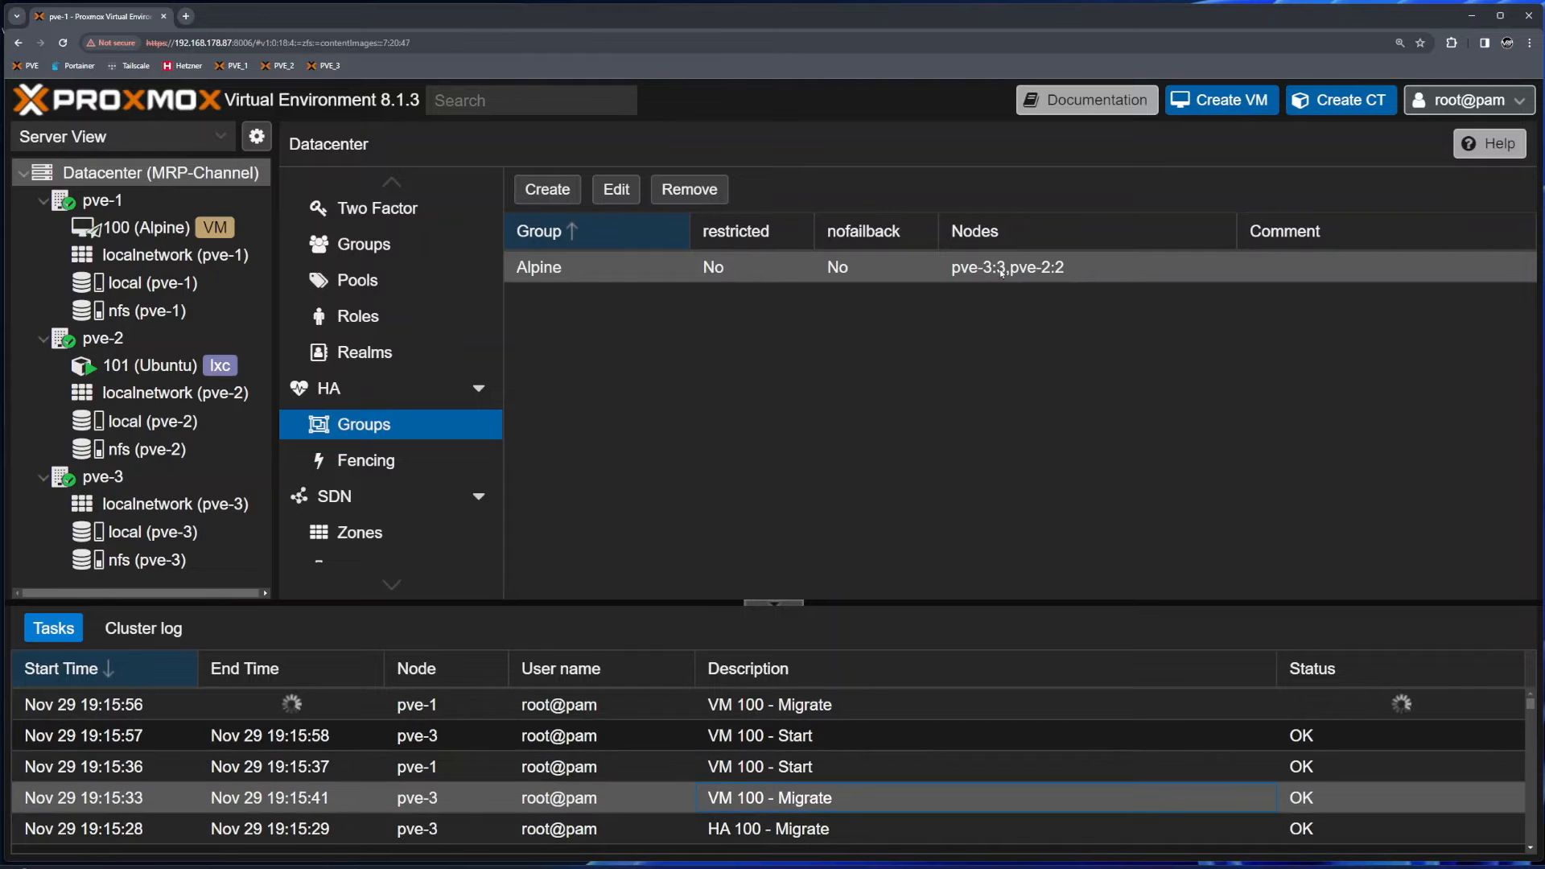
- Inspect the output of VM 100's return migration from pve-1 to pve-3, and view the VM's hardware
{"action": "double_click", "coordinate": [1393, 702]}
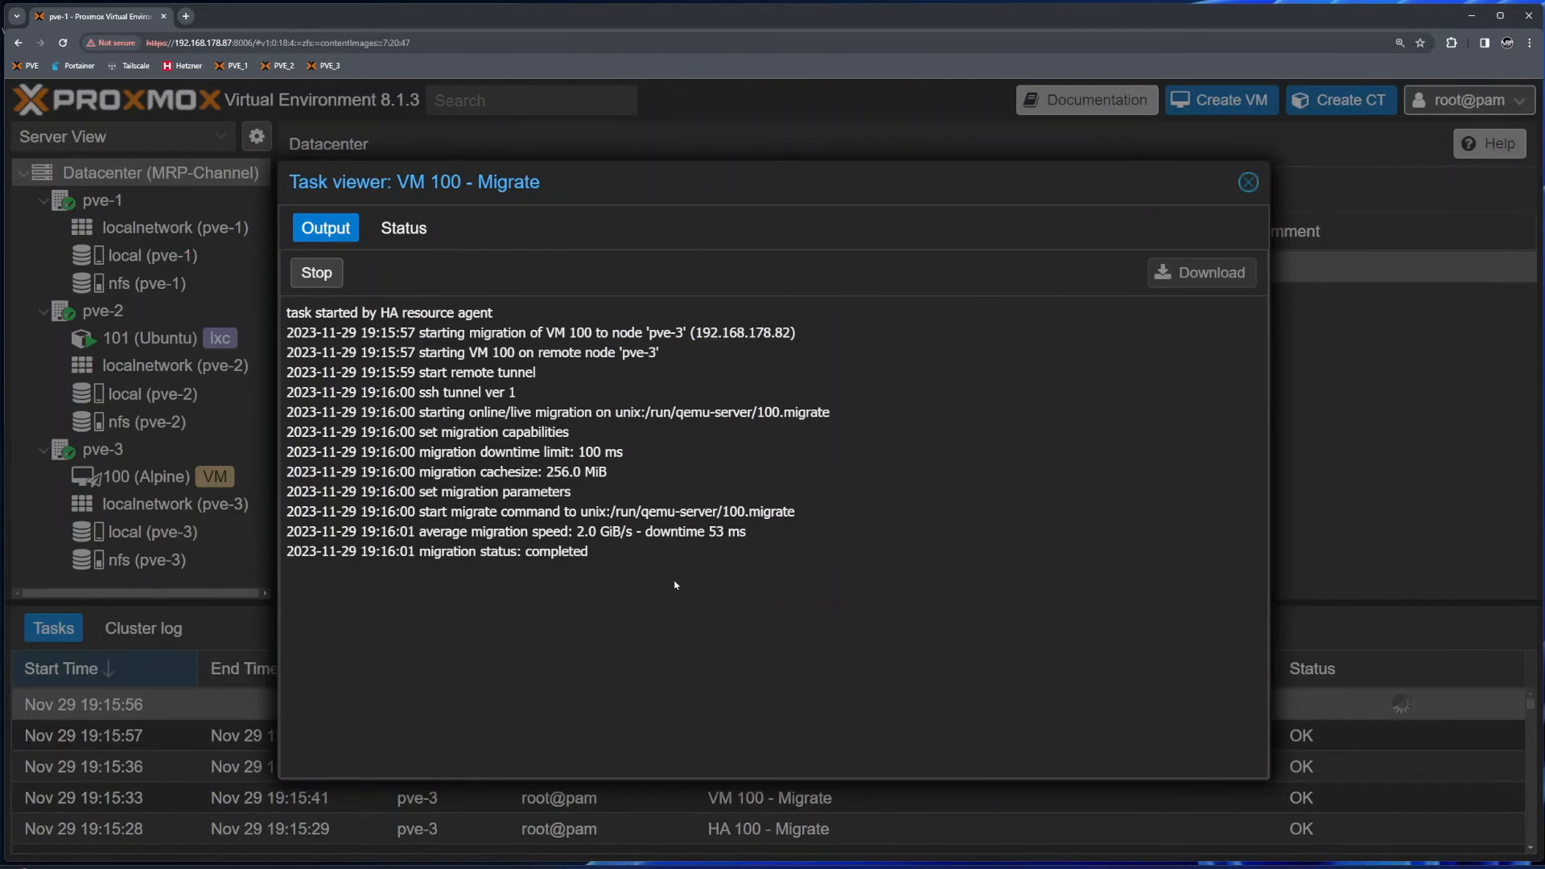
{"action": "left_click", "coordinate": [1246, 182]}
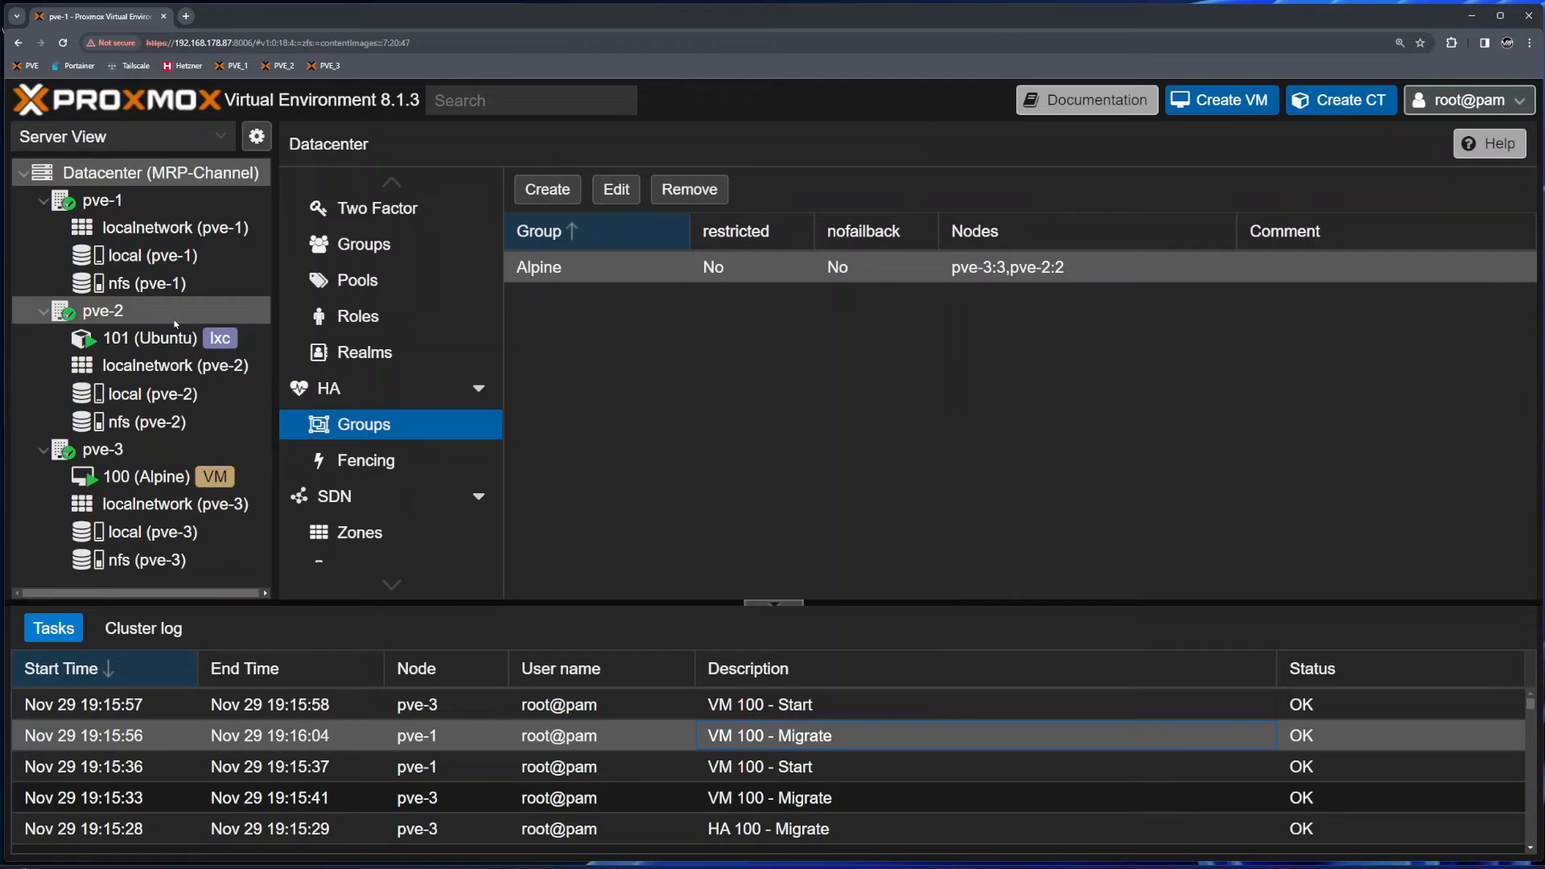
{"action": "left_click", "coordinate": [145, 476]}
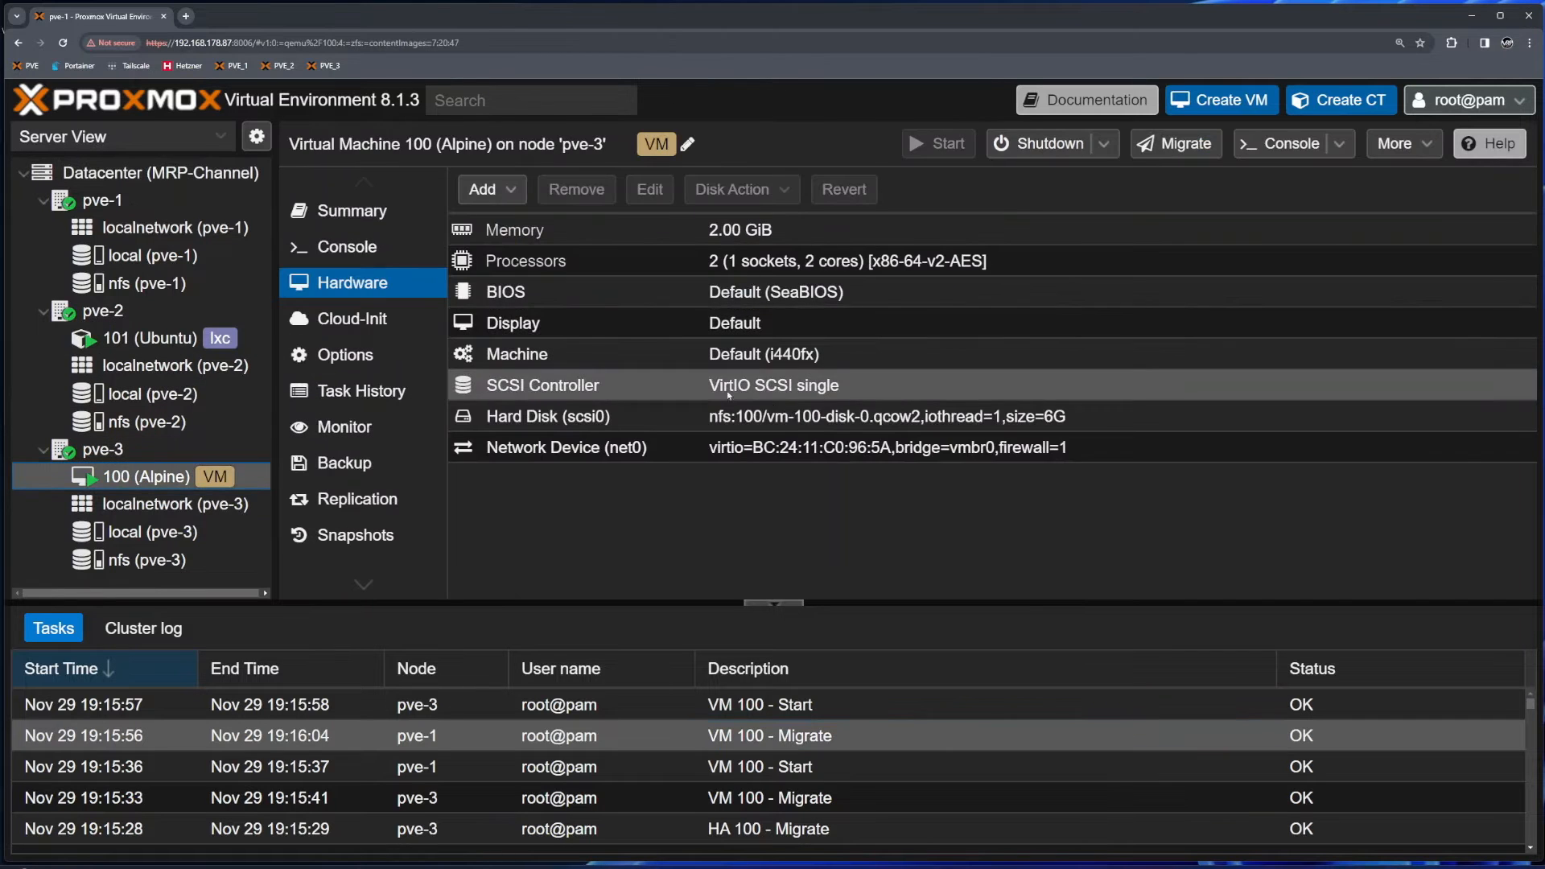
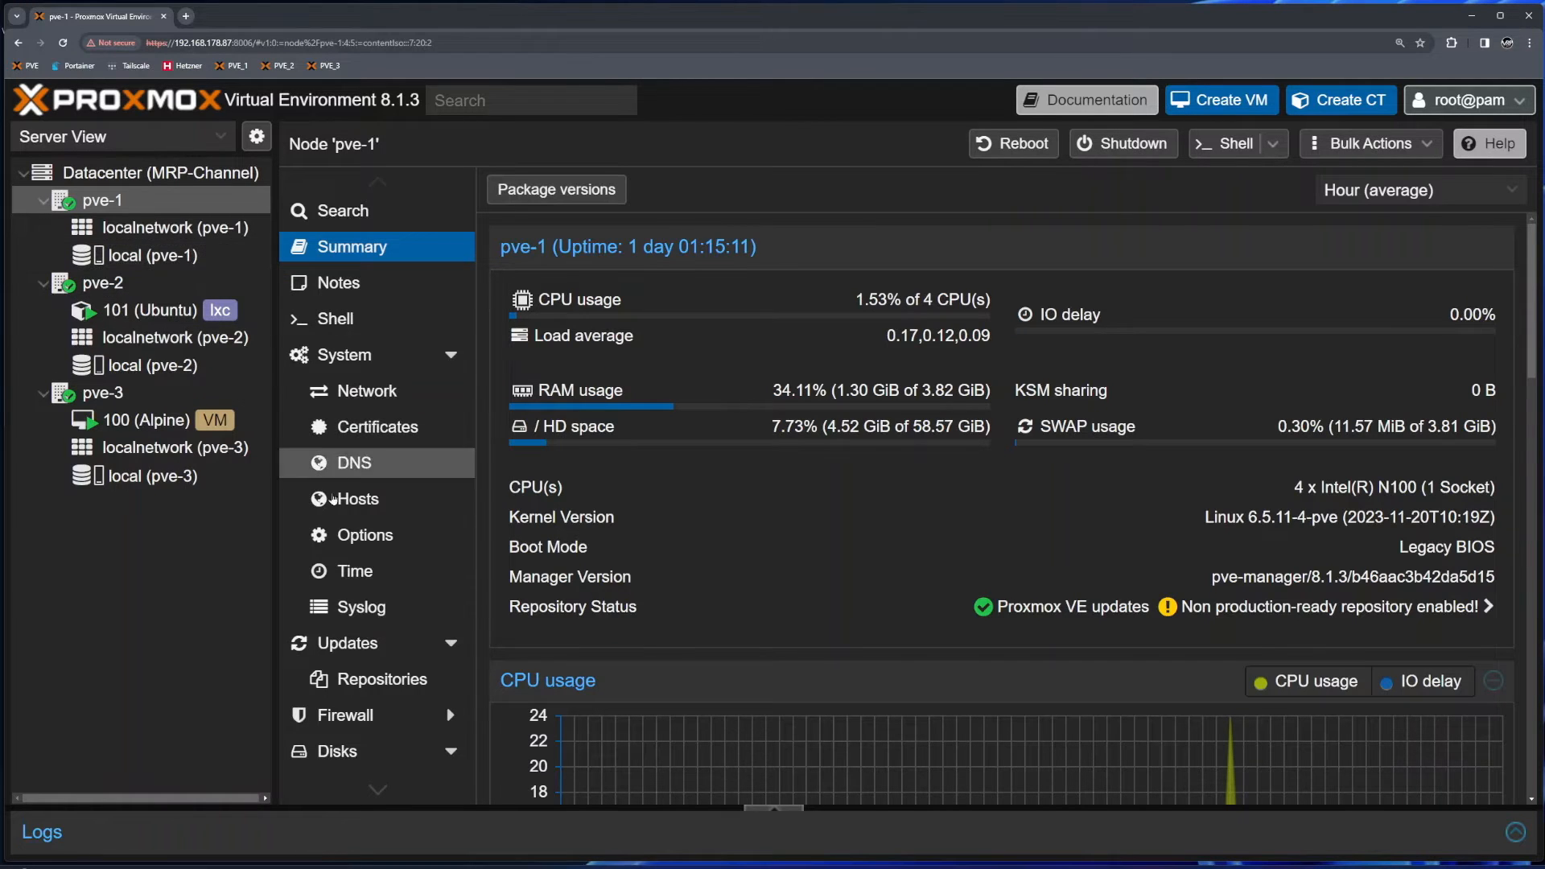
- Examine the local disks of pve-1, pve-2 and pve-3, checking the usage and size of /dev/sdb on each node
{"action": "left_click", "coordinate": [344, 751]}
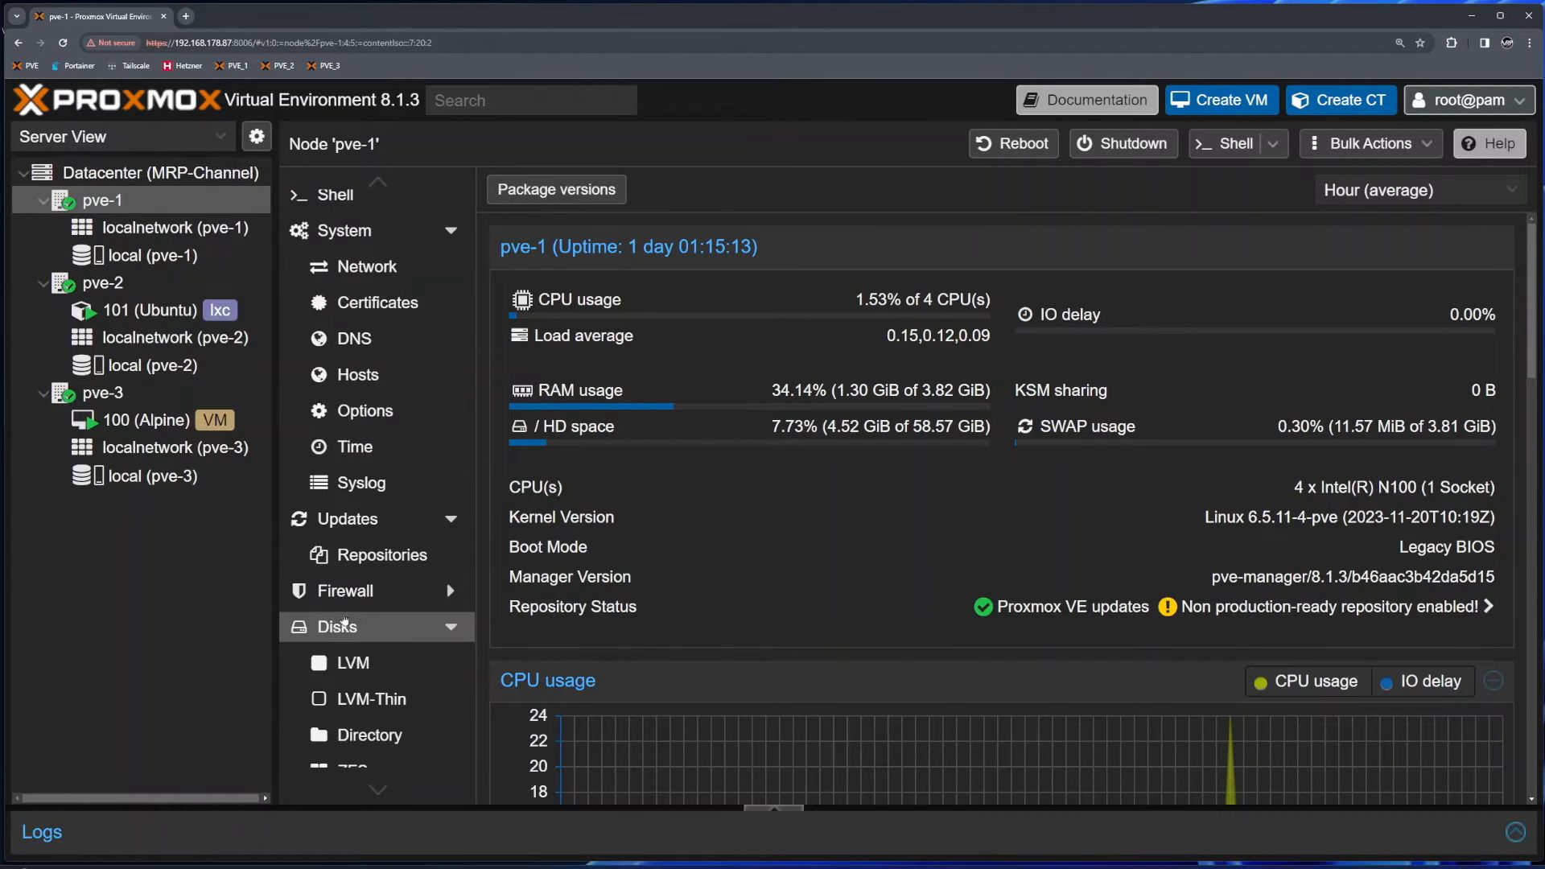
{"action": "left_click", "coordinate": [344, 624]}
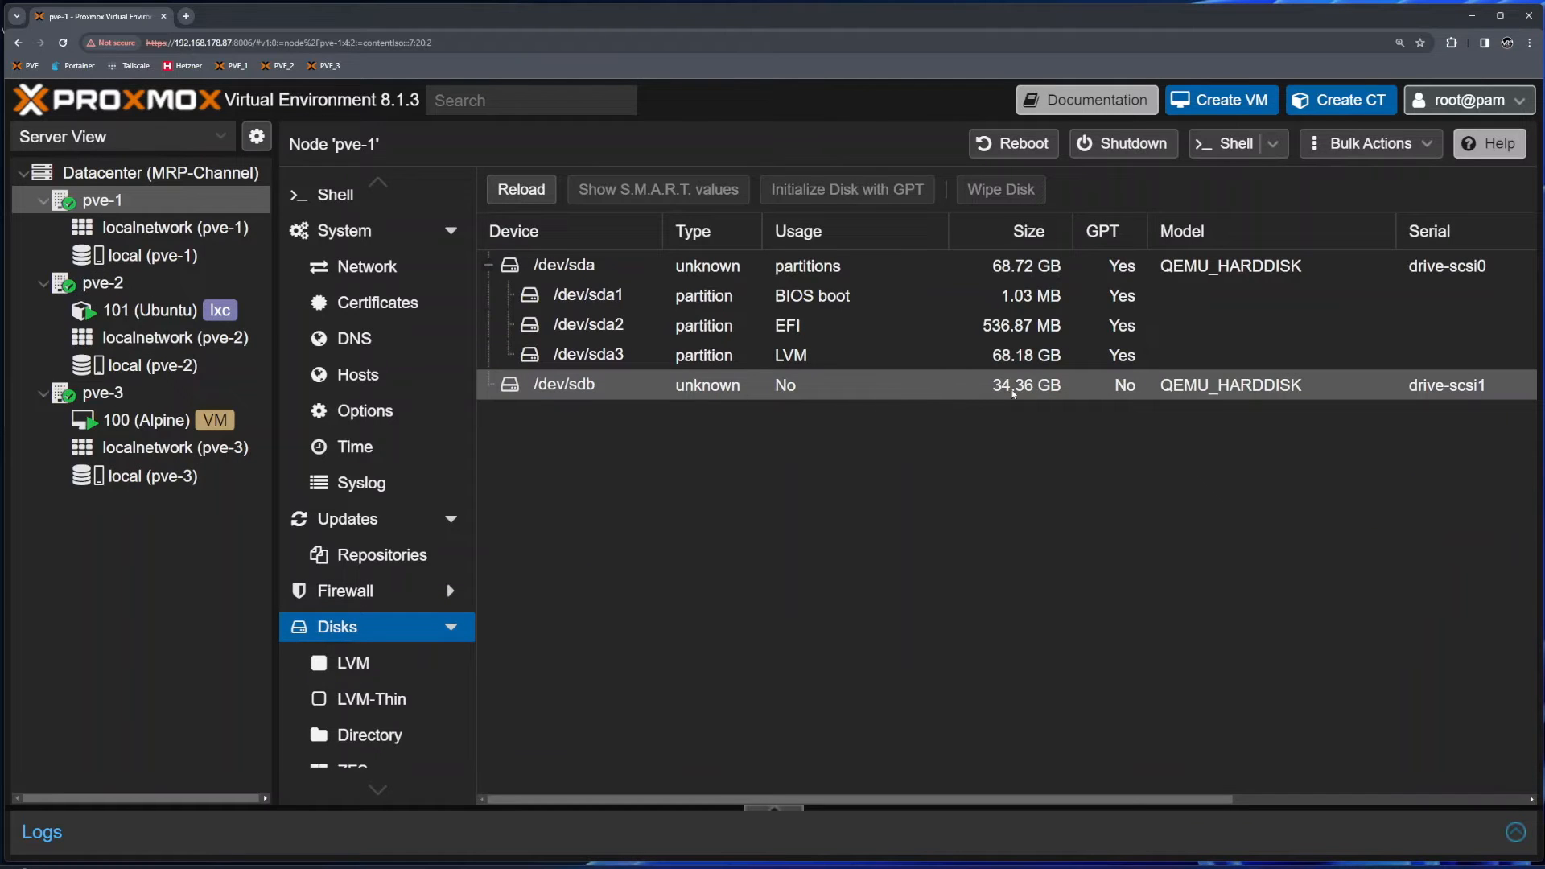
{"action": "left_click", "coordinate": [1038, 266]}
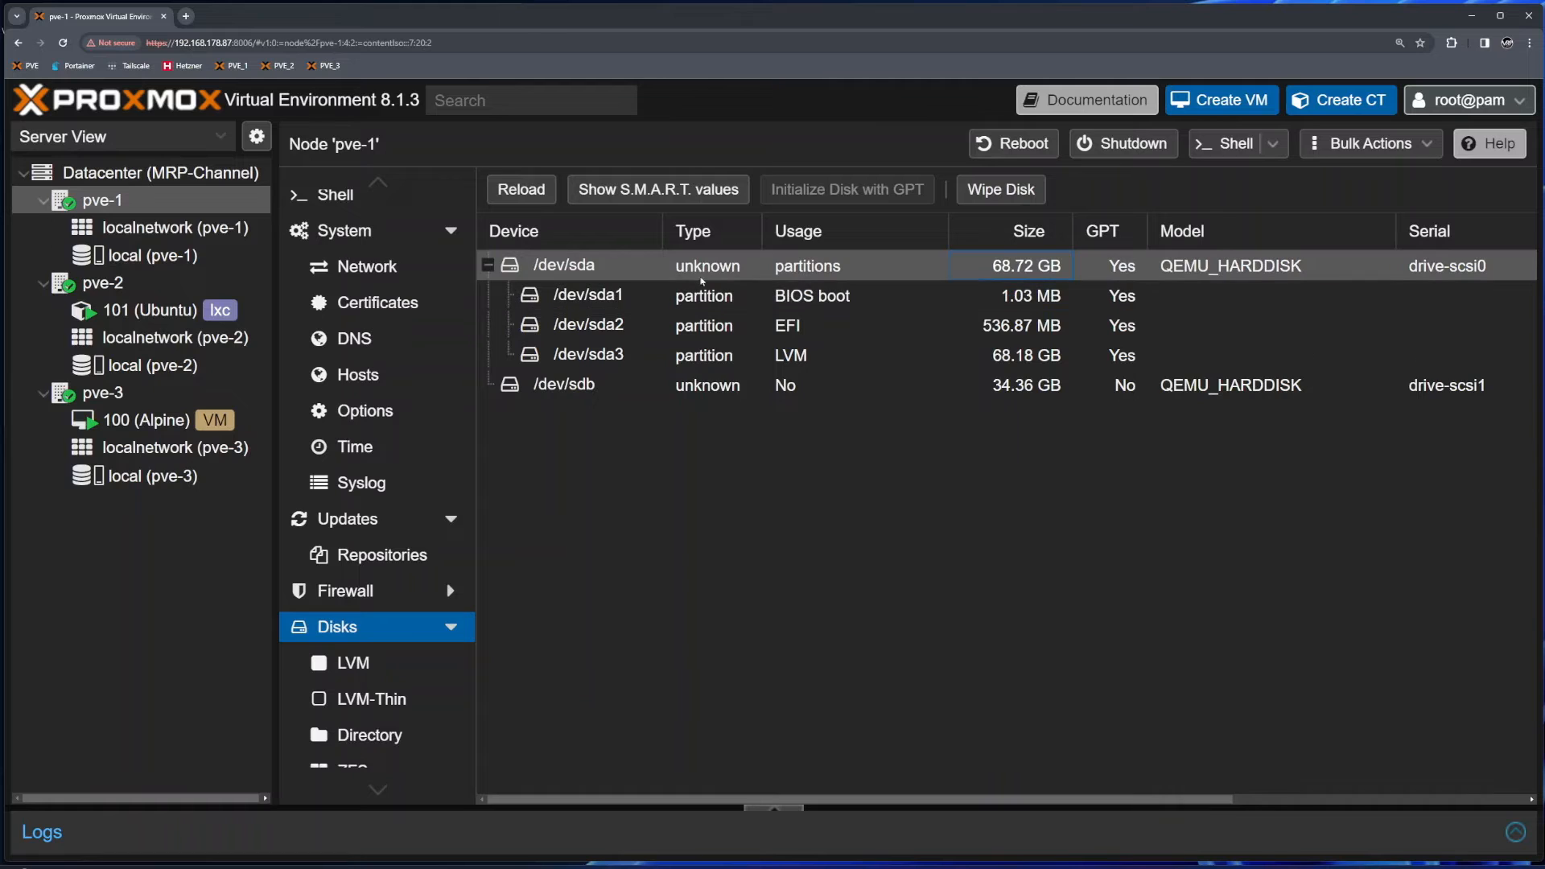
{"action": "left_click", "coordinate": [1034, 386]}
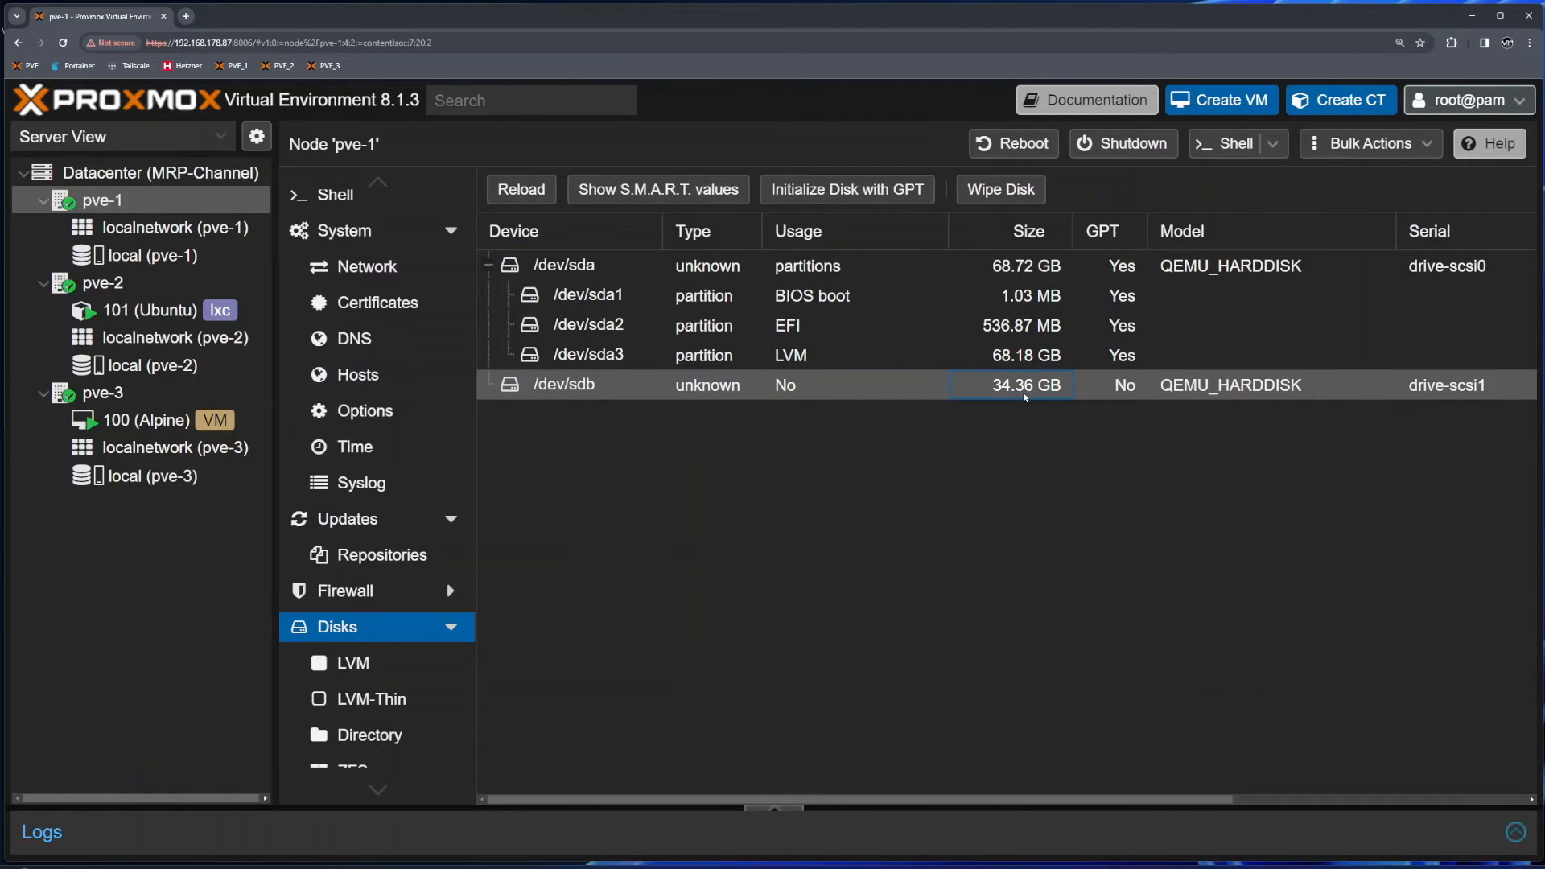
{"action": "left_click", "coordinate": [102, 282]}
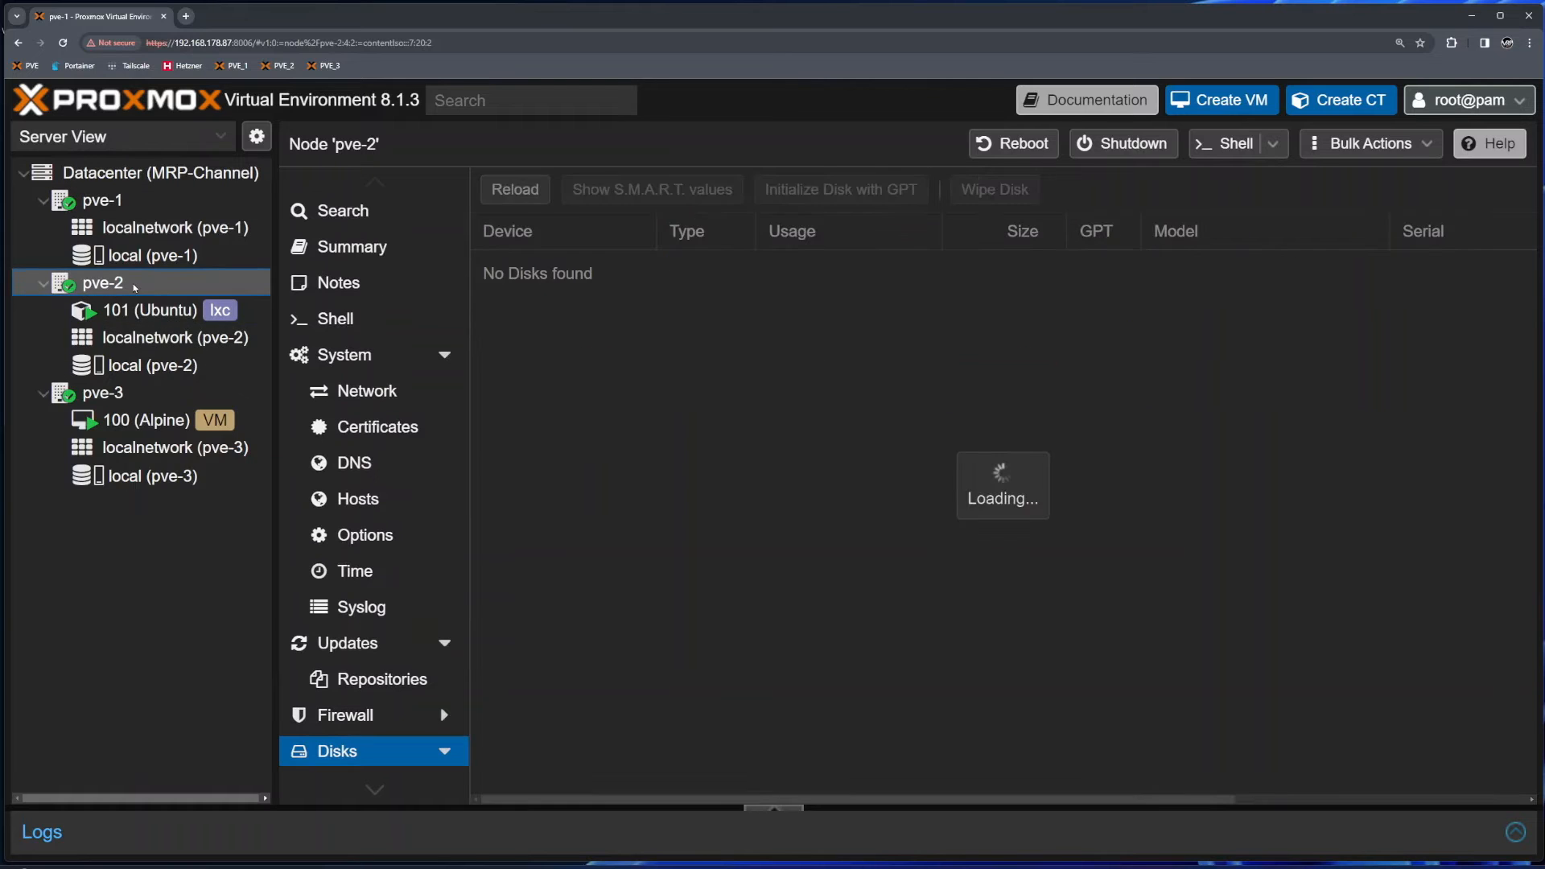
{"action": "left_click", "coordinate": [858, 387]}
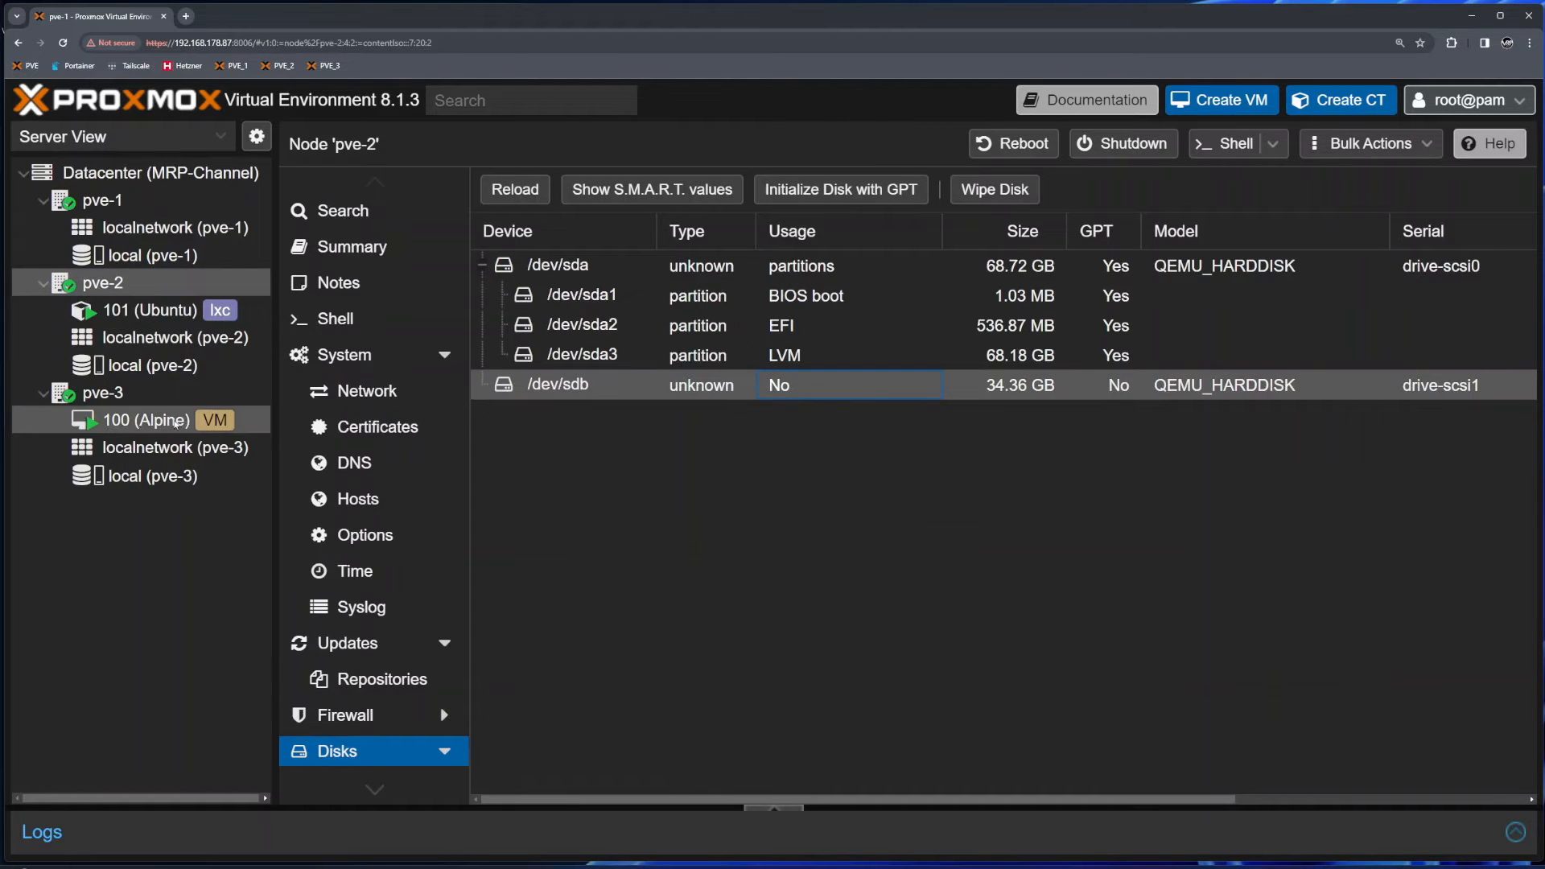
{"action": "left_click", "coordinate": [102, 393]}
{"action": "left_click", "coordinate": [915, 390]}
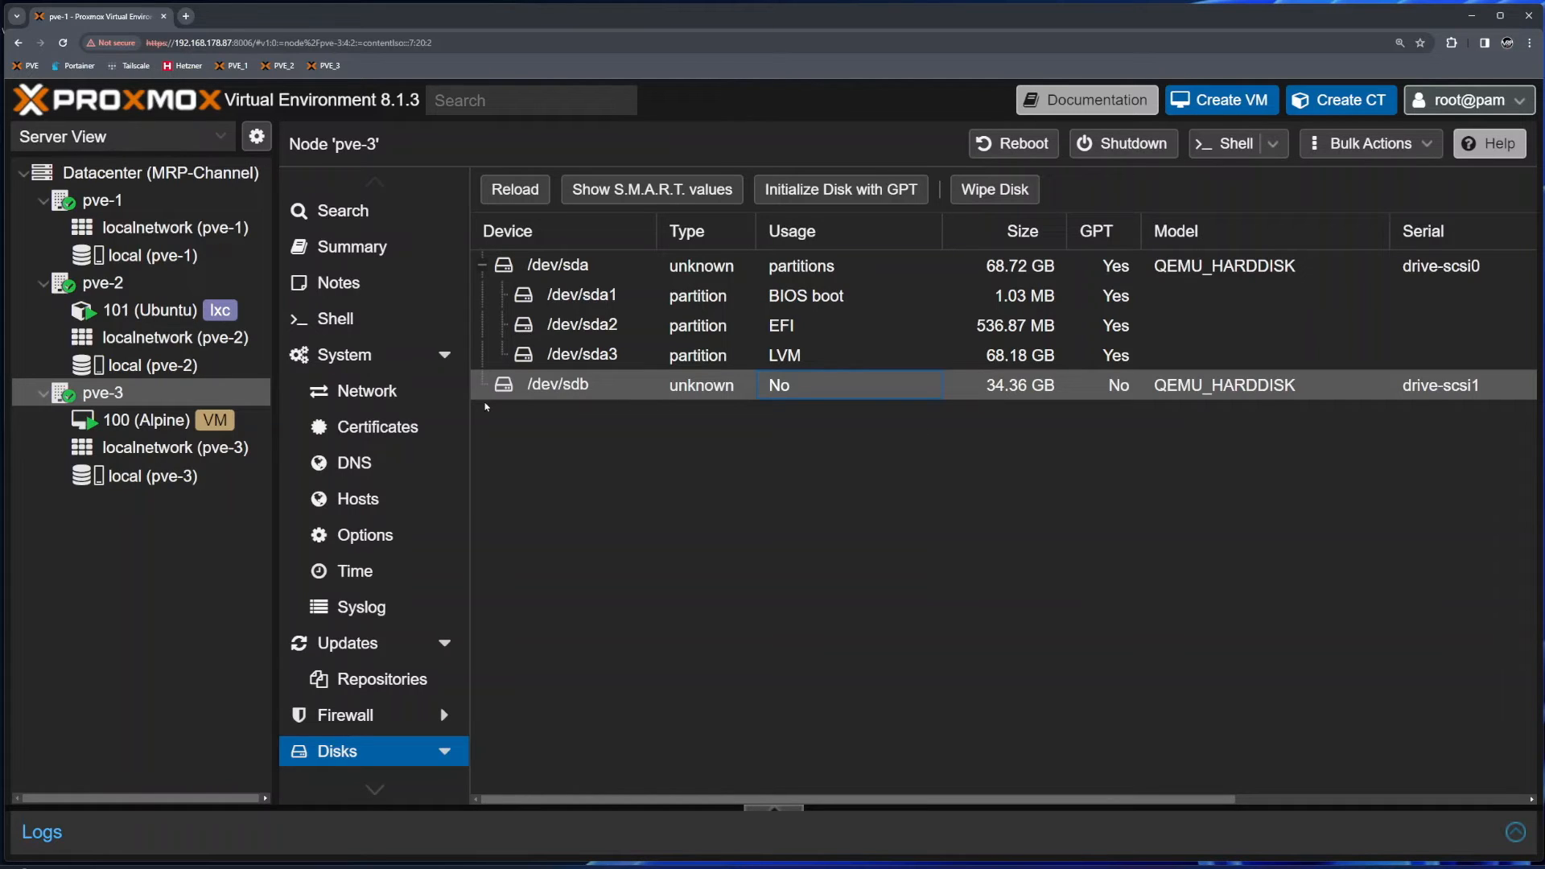
- Open the Ceph setup on pve-1 and choose version reef (18.2) with the No-Subscription repository
{"action": "left_click", "coordinate": [117, 201]}
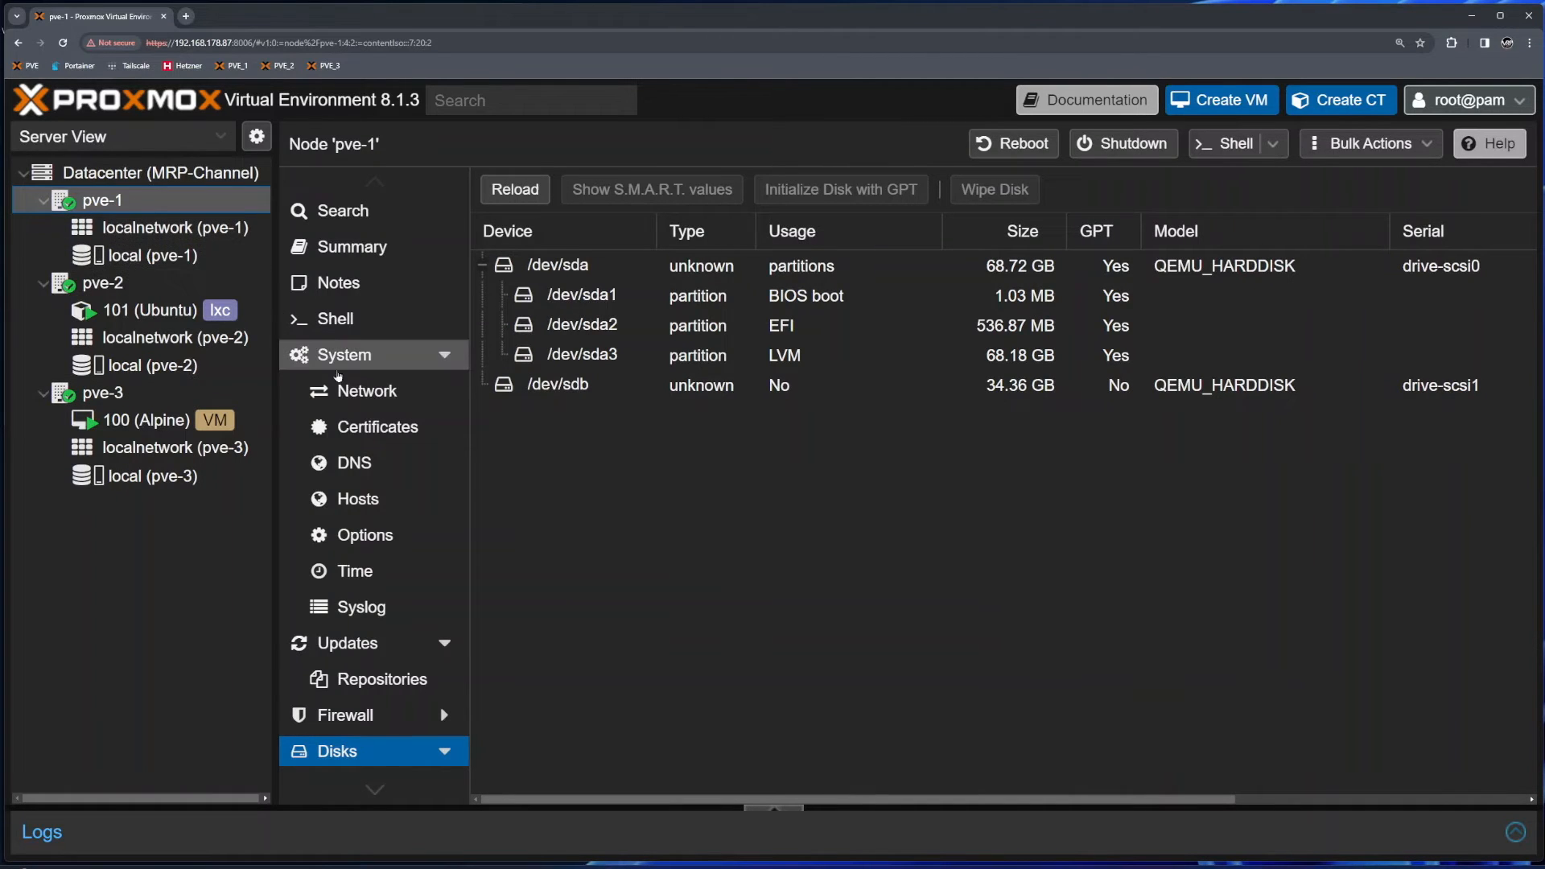
{"action": "scroll", "coordinate": [346, 354], "scroll_direction": "down", "scroll_amount": 3}
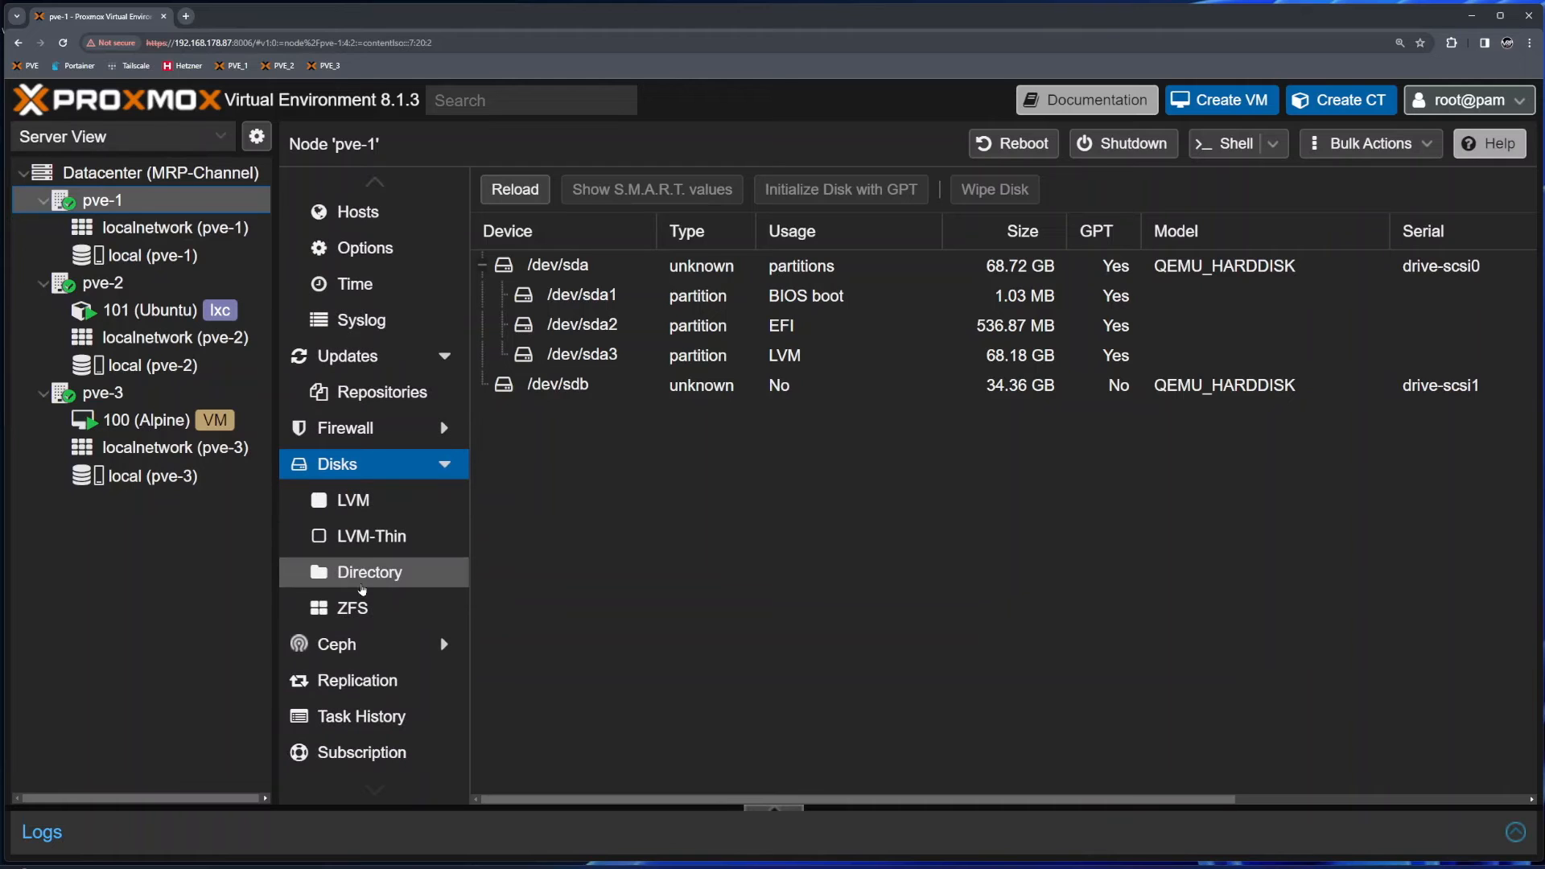
{"action": "left_click", "coordinate": [351, 644]}
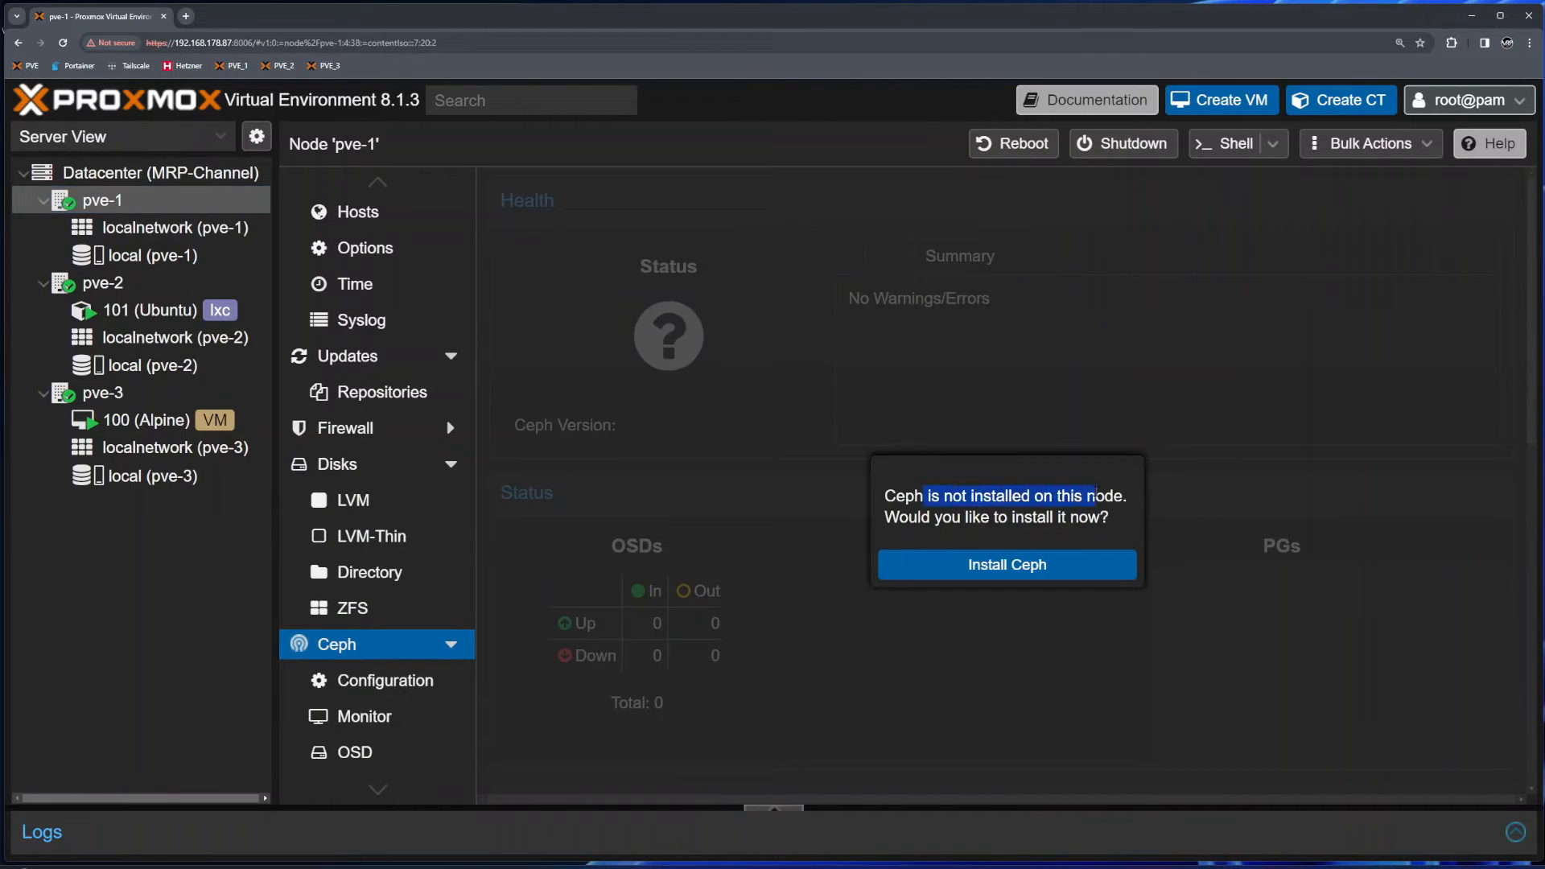
{"action": "left_click_drag", "start_coordinate": [932, 517], "coordinate": [1065, 518]}
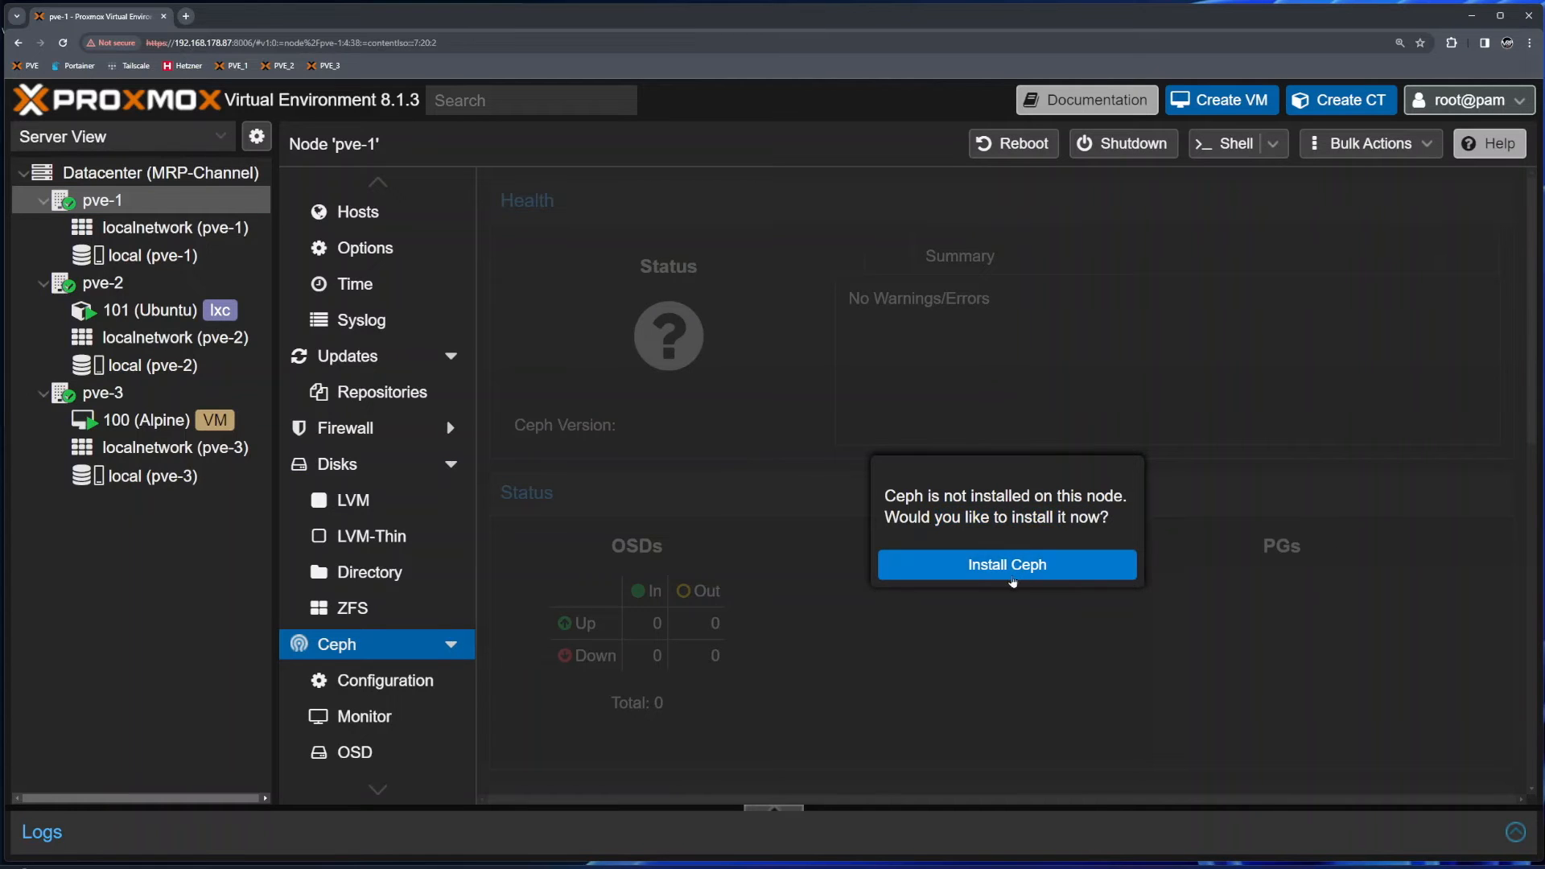
{"action": "left_click", "coordinate": [1018, 574]}
{"action": "left_click", "coordinate": [593, 742]}
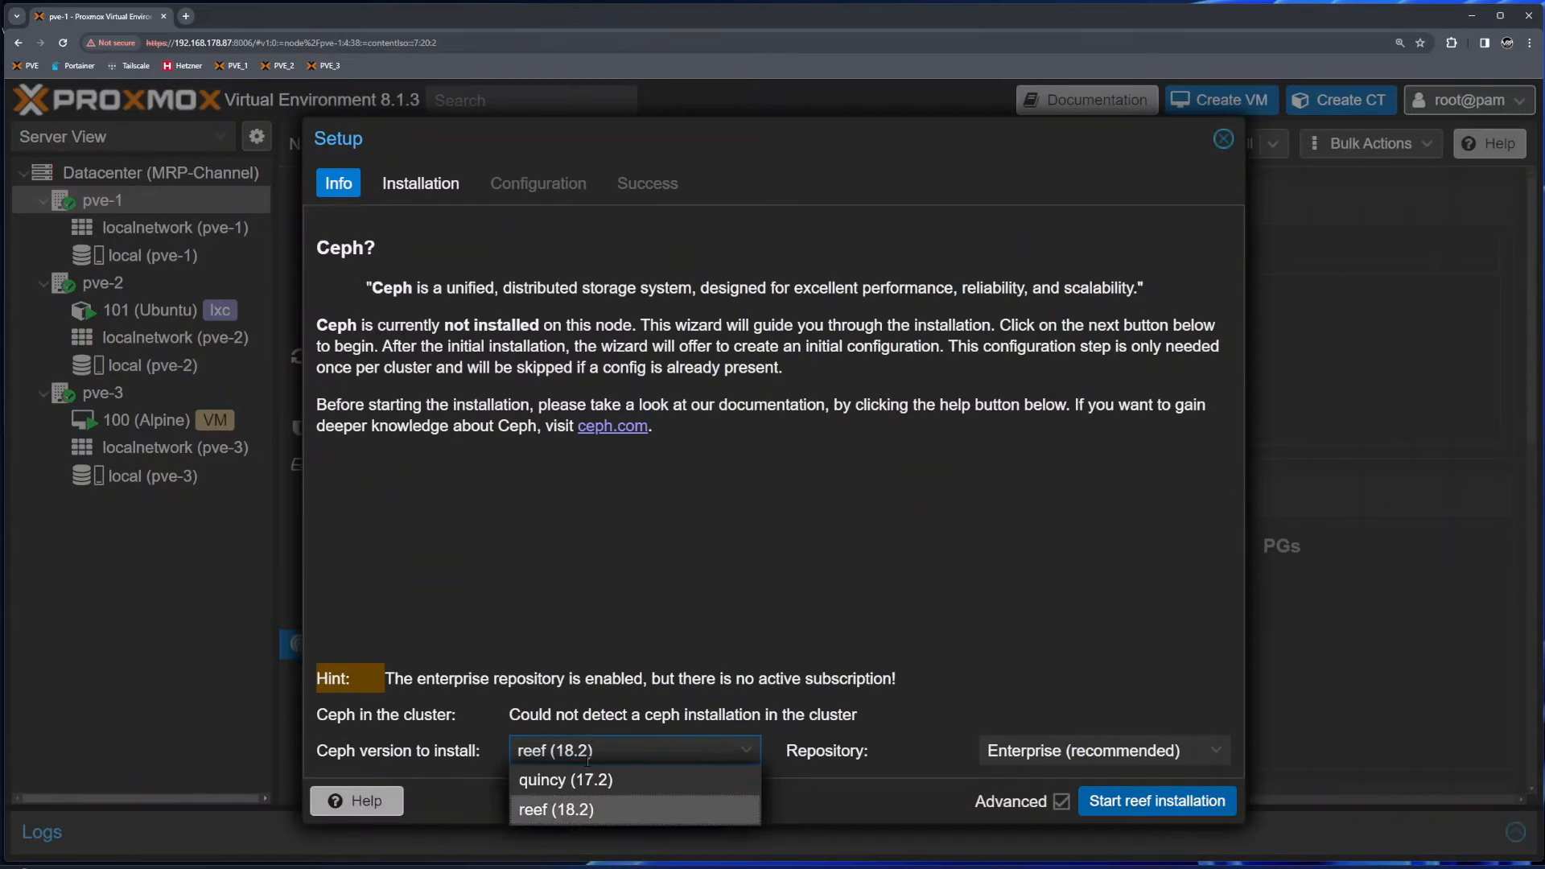
{"action": "left_click", "coordinate": [572, 813]}
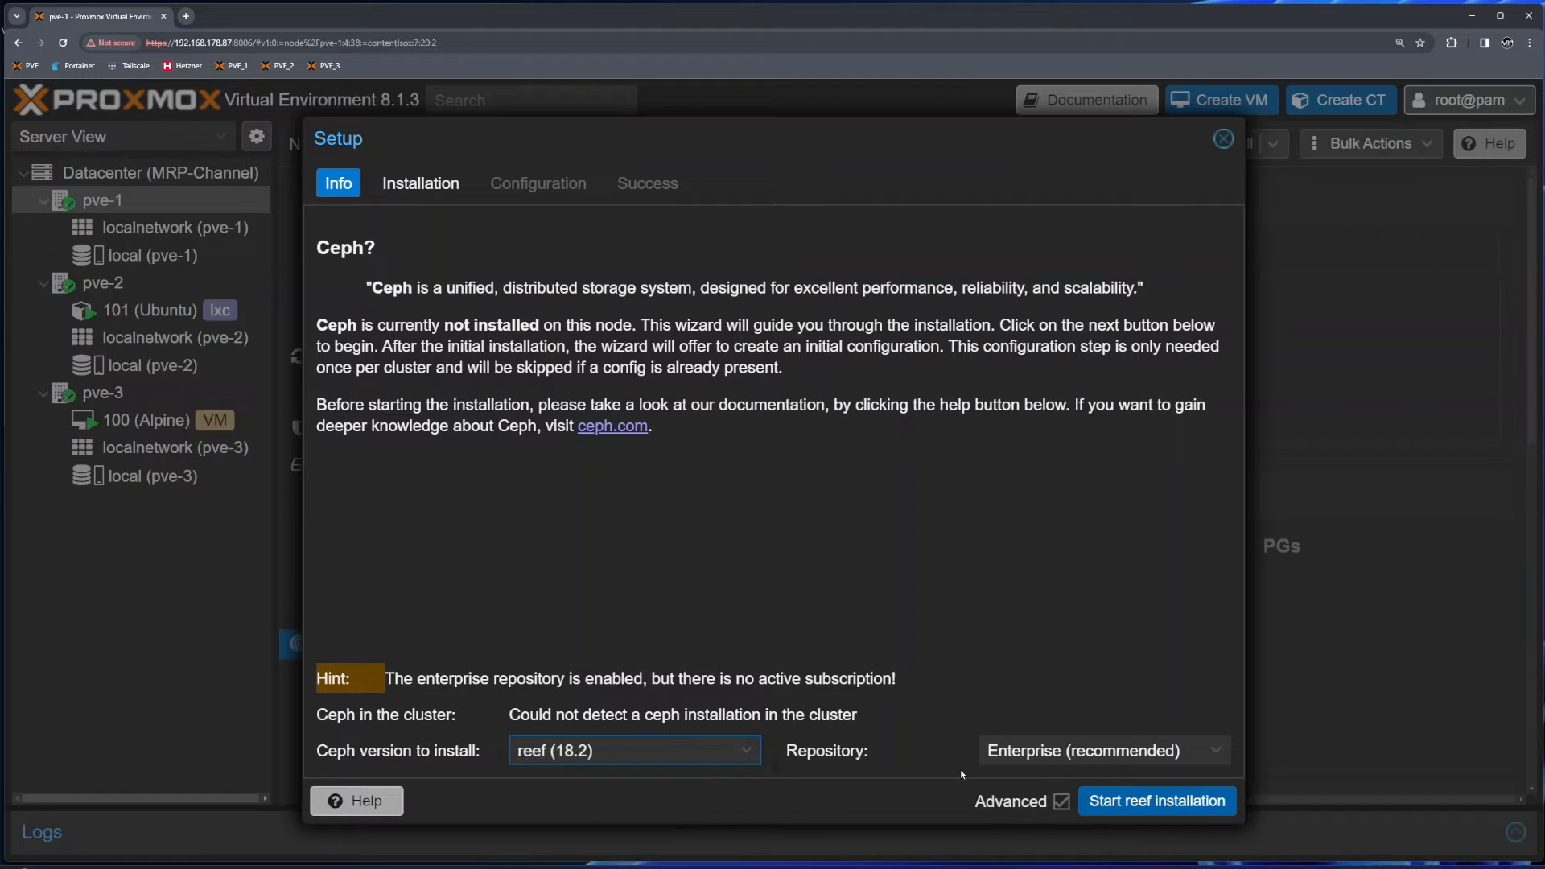
{"action": "left_click", "coordinate": [1024, 751]}
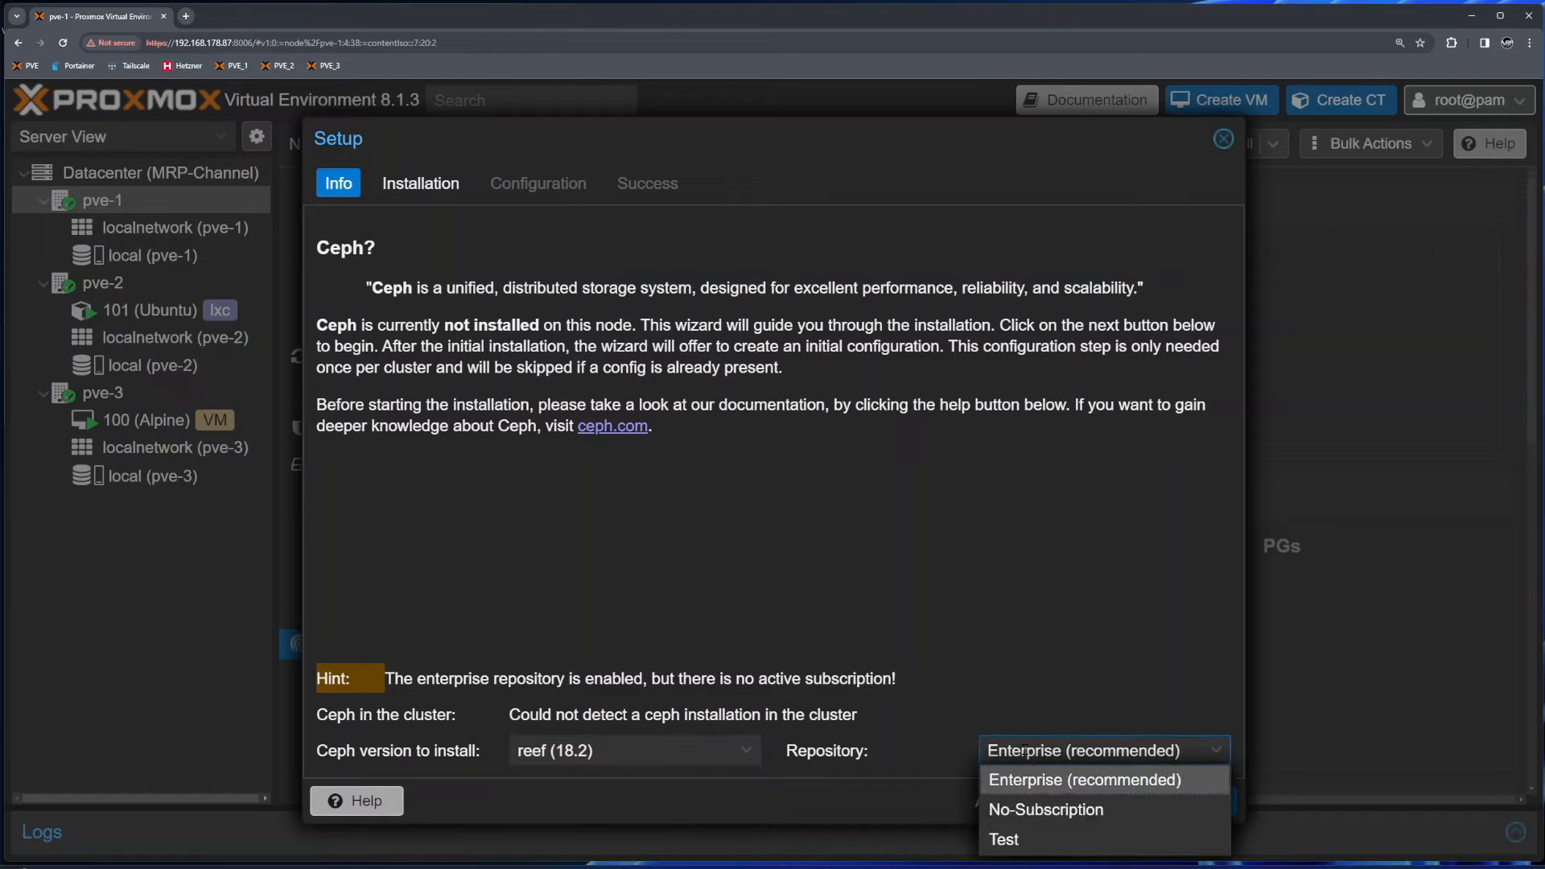
{"action": "left_click", "coordinate": [1031, 813]}
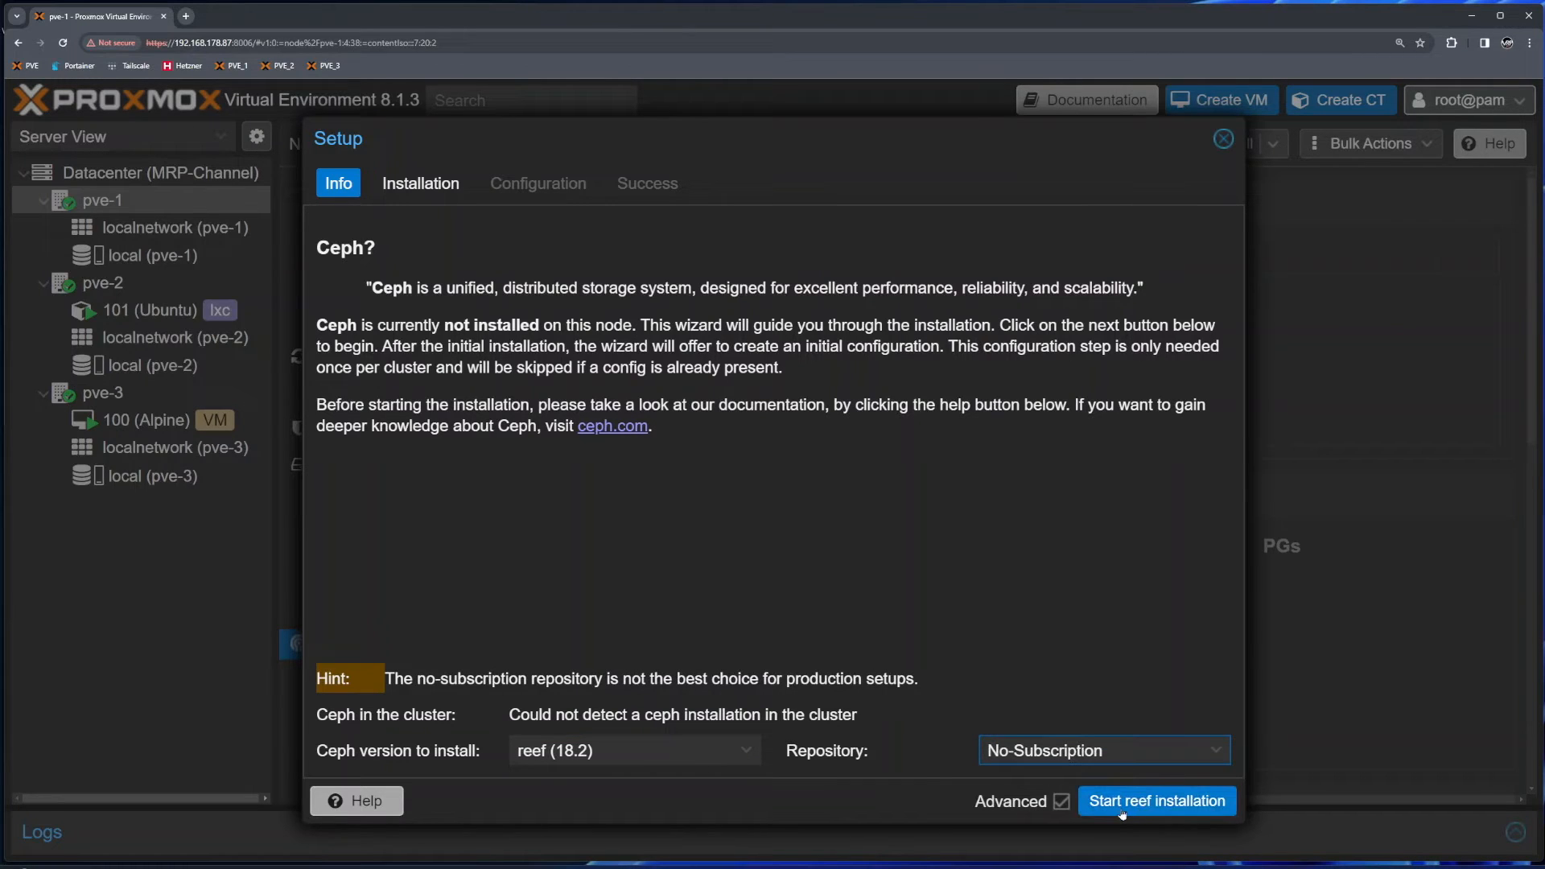
- Run the reef installation on pve-1, accept the package installation, and continue to the Ceph cluster configuration
{"action": "left_click", "coordinate": [1188, 807]}
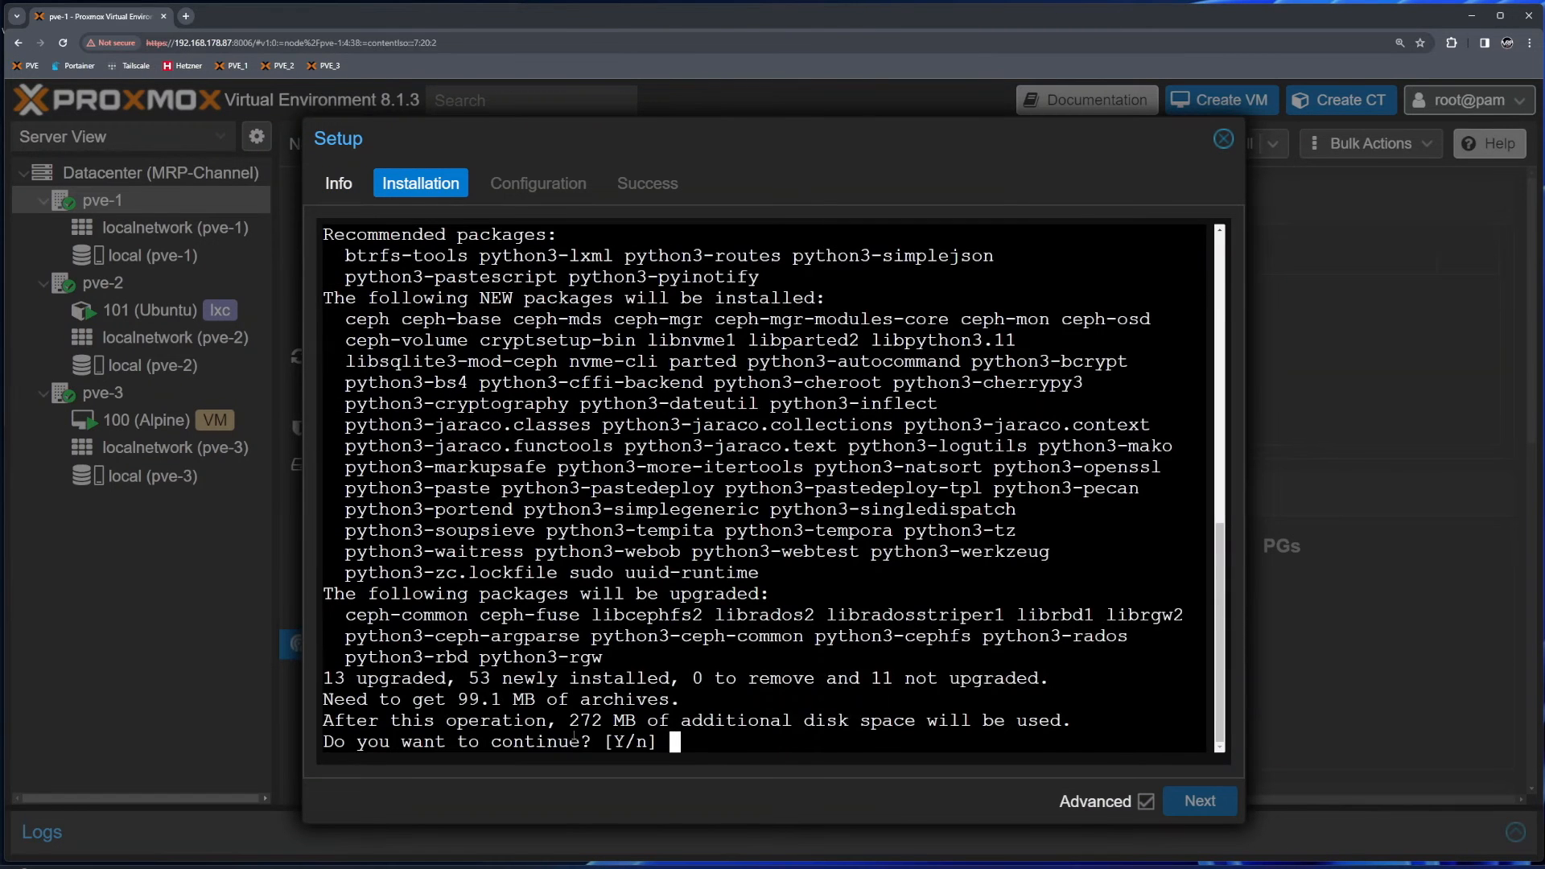
{"action": "type", "text": "y"}
{"action": "key", "text": "Return"}
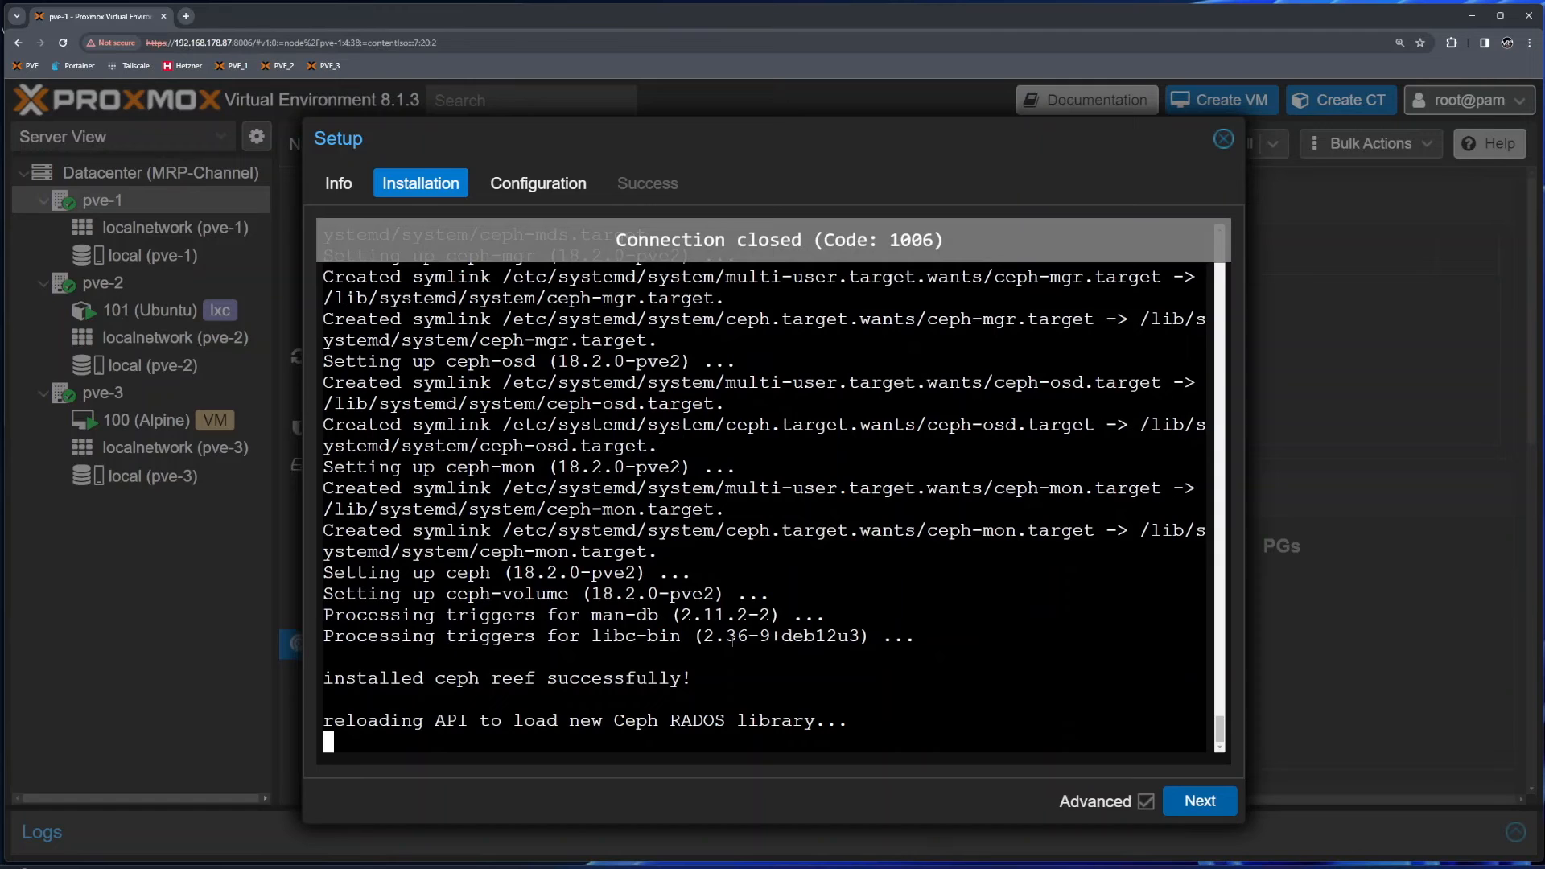
{"action": "left_click", "coordinate": [1200, 801]}
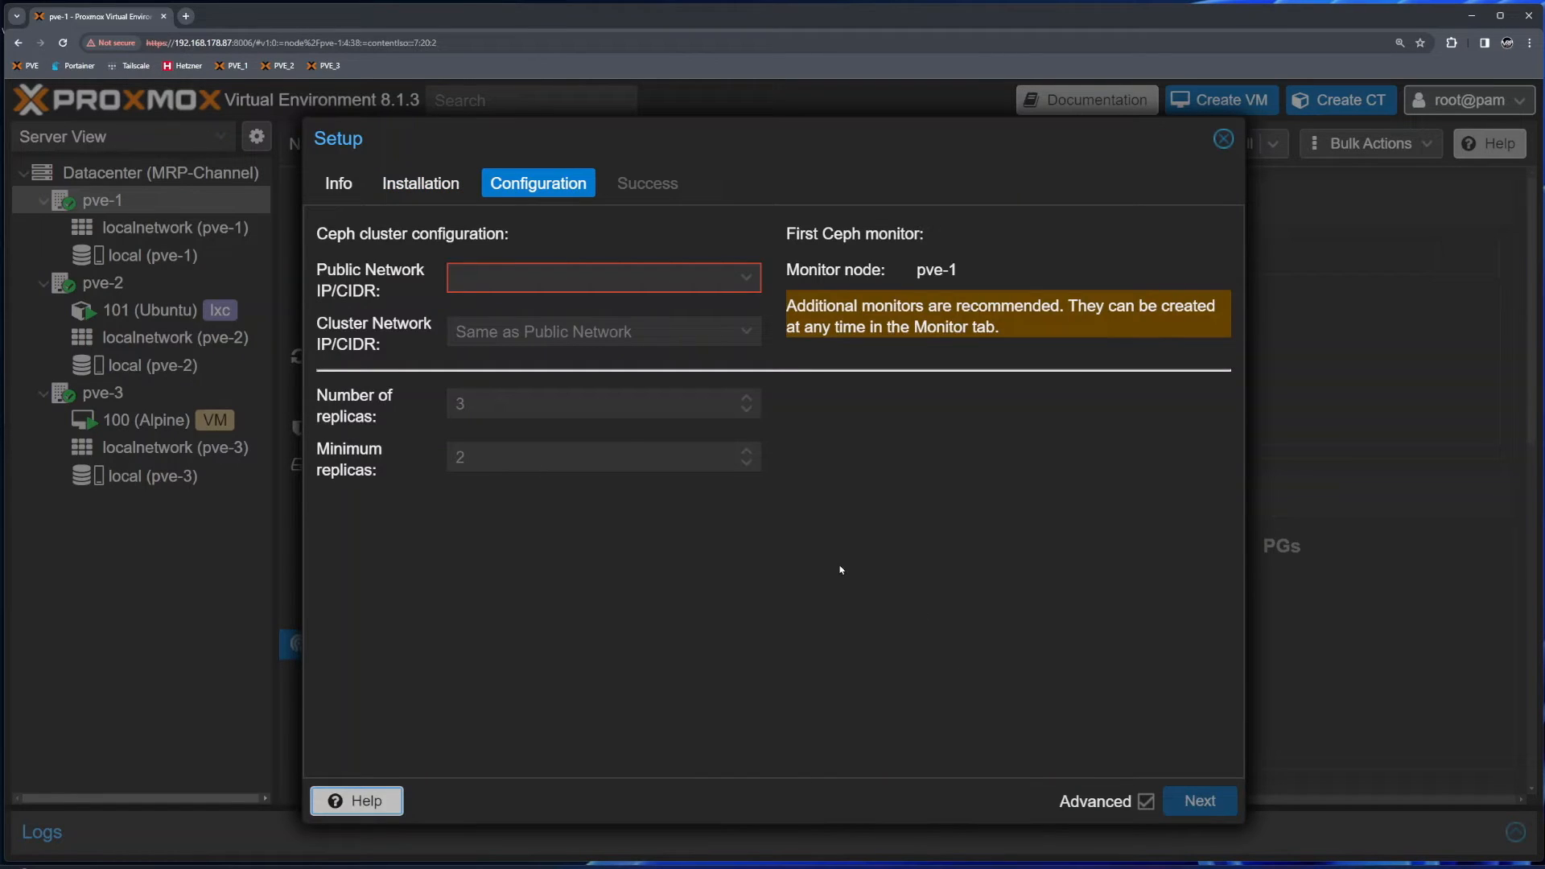
- Set the Ceph public network to 192.168.178.87/24 on vmbr0 and apply the cluster configuration
{"action": "left_click", "coordinate": [746, 278]}
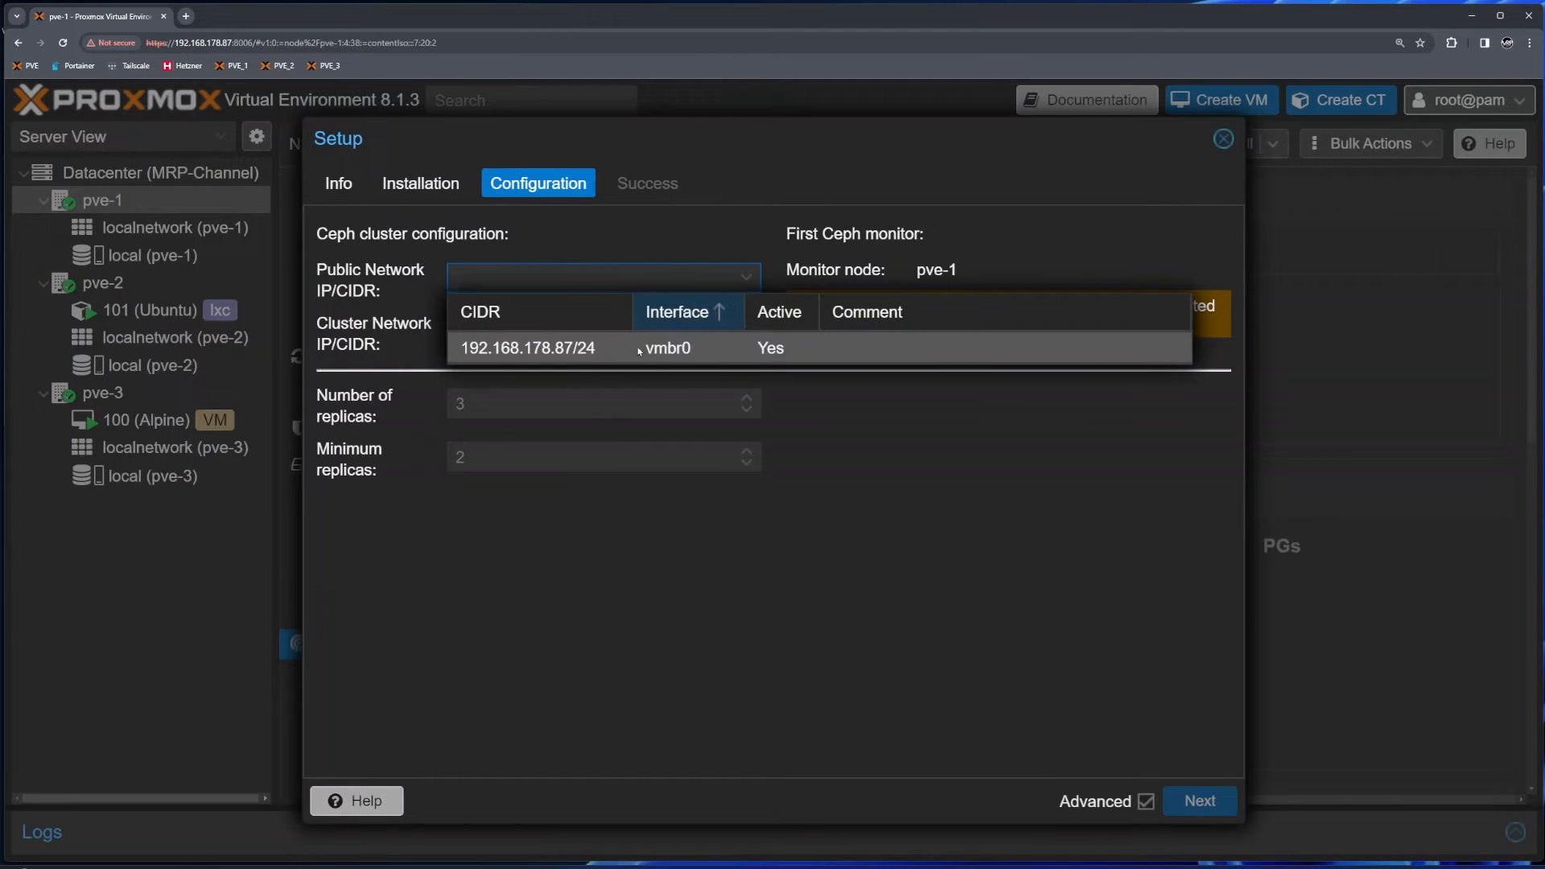
{"action": "left_click", "coordinate": [536, 350]}
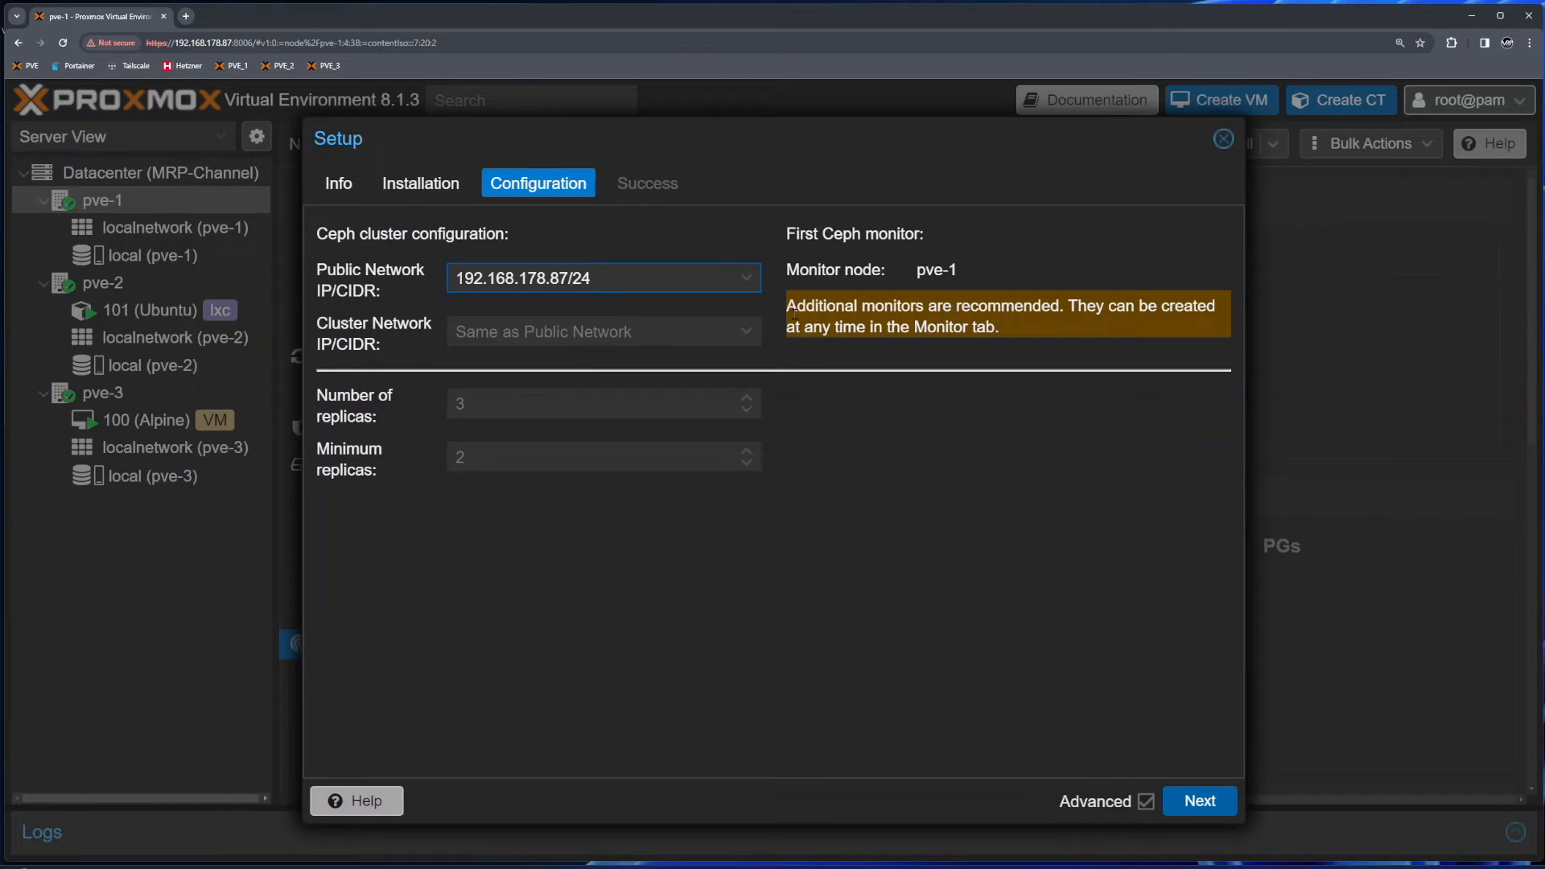
{"action": "left_click", "coordinate": [597, 280]}
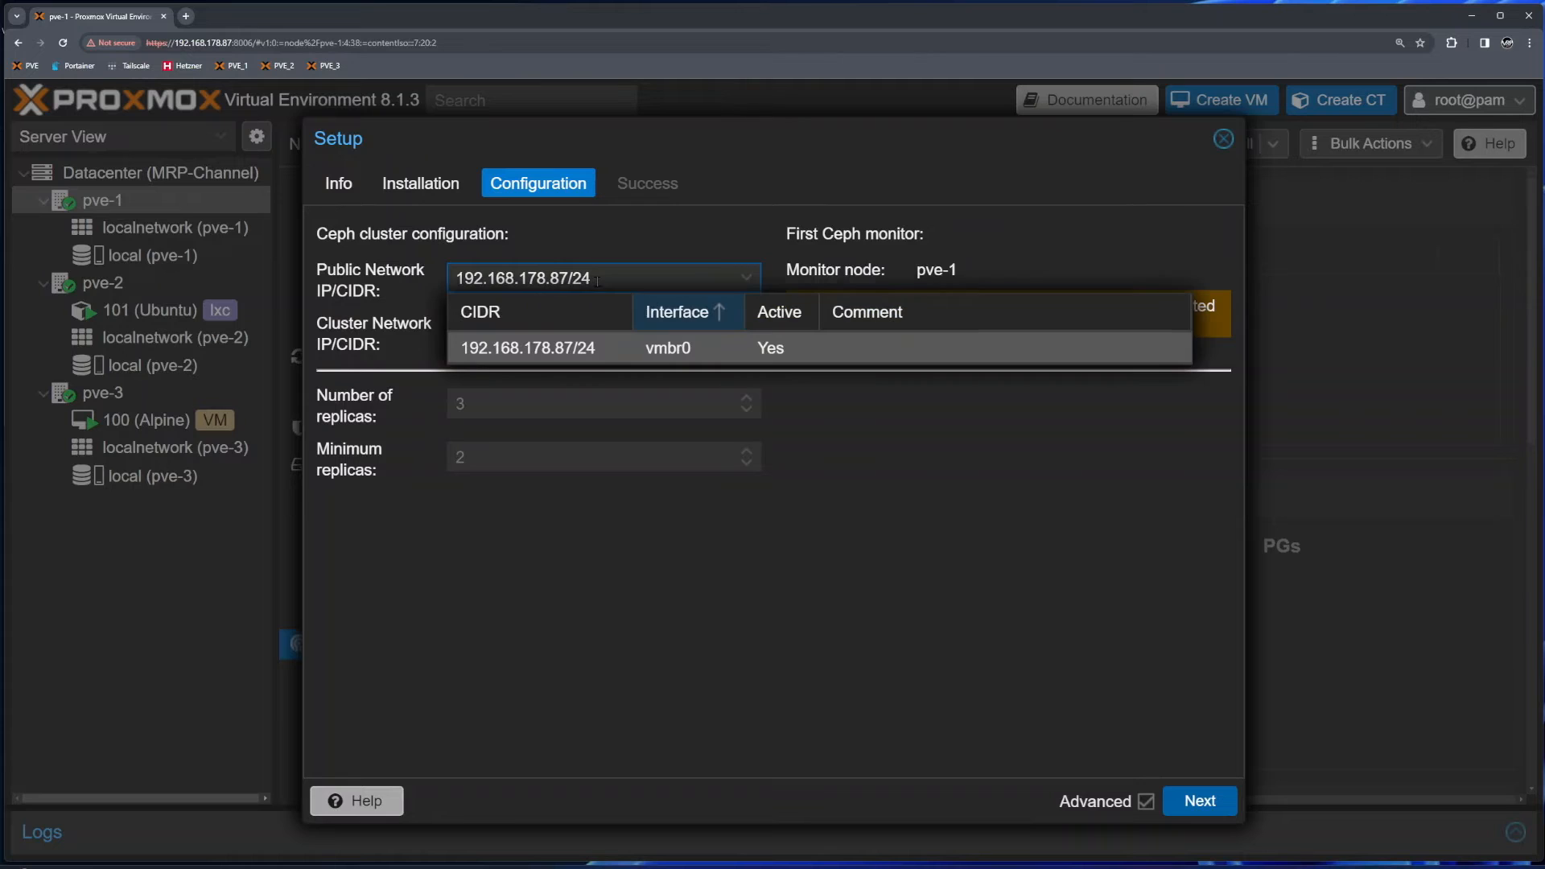
{"action": "left_click", "coordinate": [543, 351]}
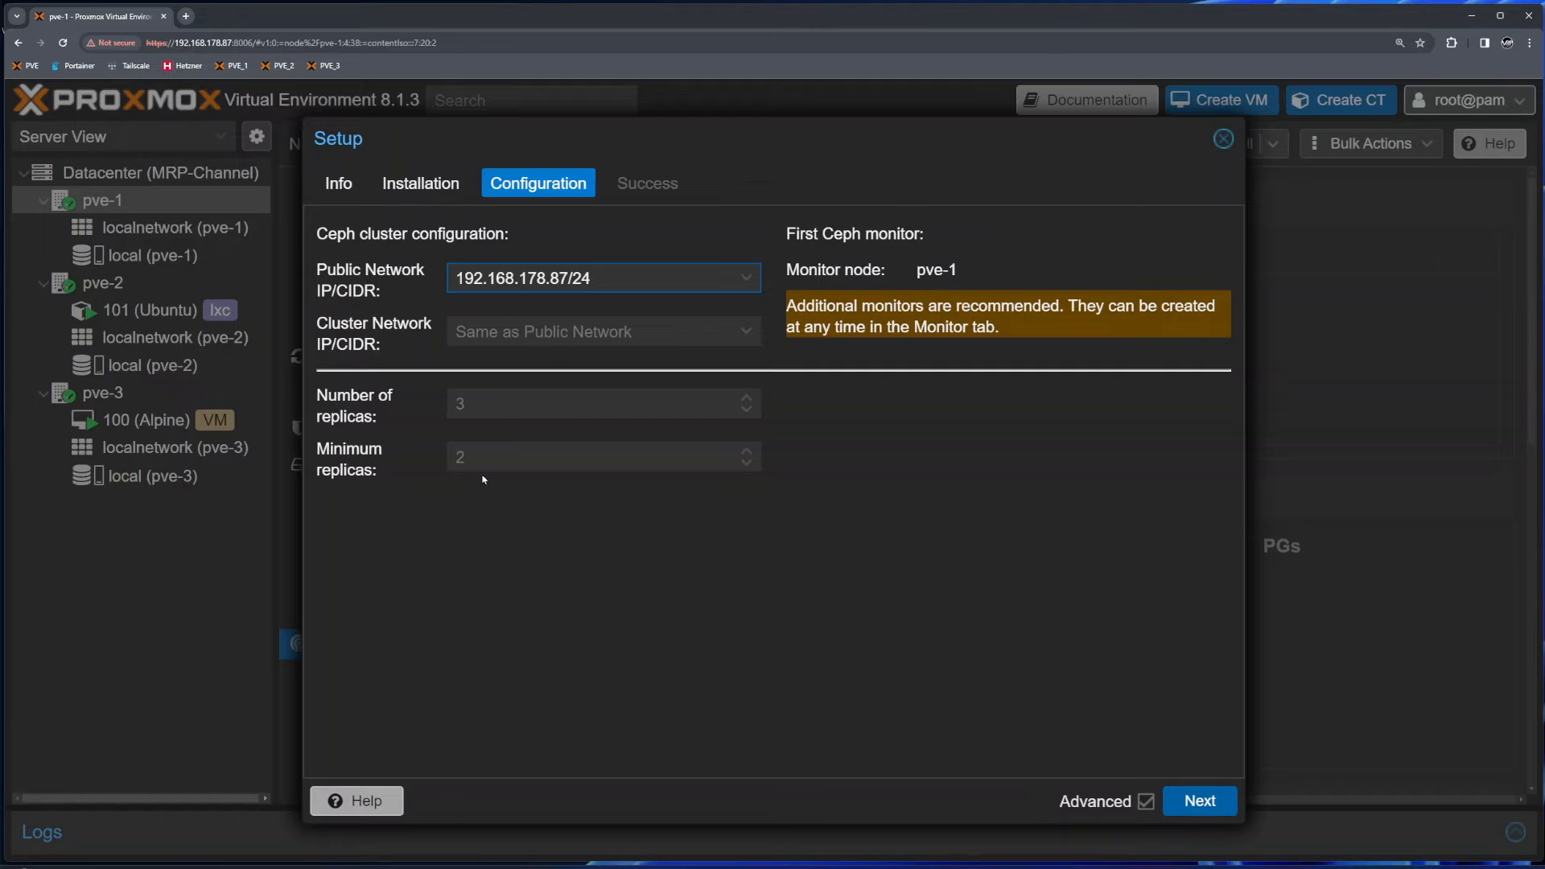
{"action": "left_click", "coordinate": [1203, 805]}
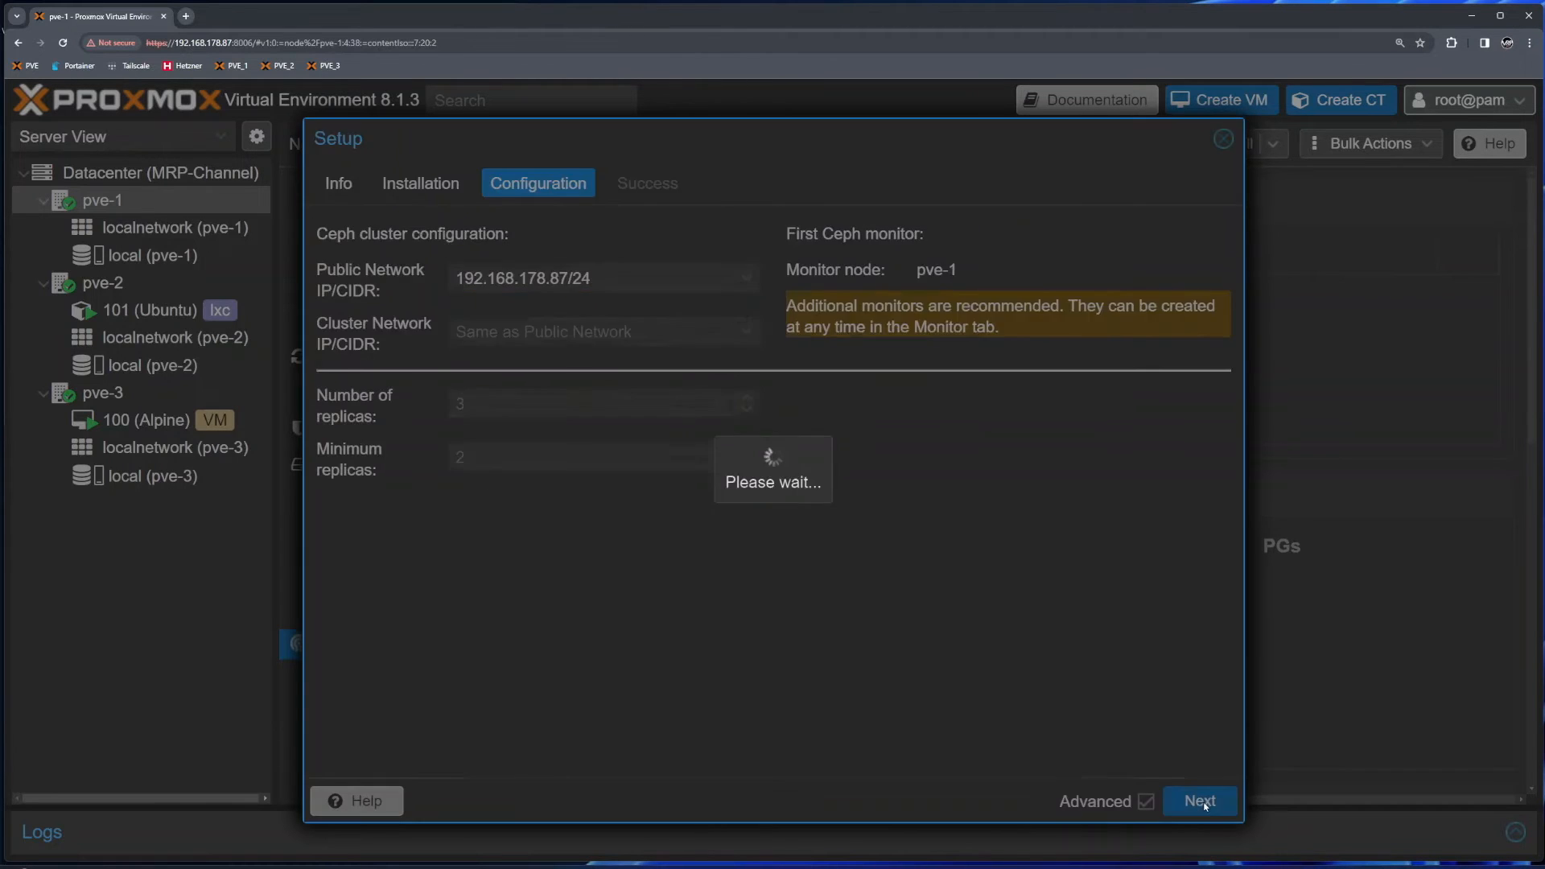
- Read the listed follow-up tasks for using Ceph and finish the setup on pve-1
{"action": "left_click_drag", "start_coordinate": [383, 249], "coordinate": [486, 248]}
{"action": "left_click", "coordinate": [334, 309]}
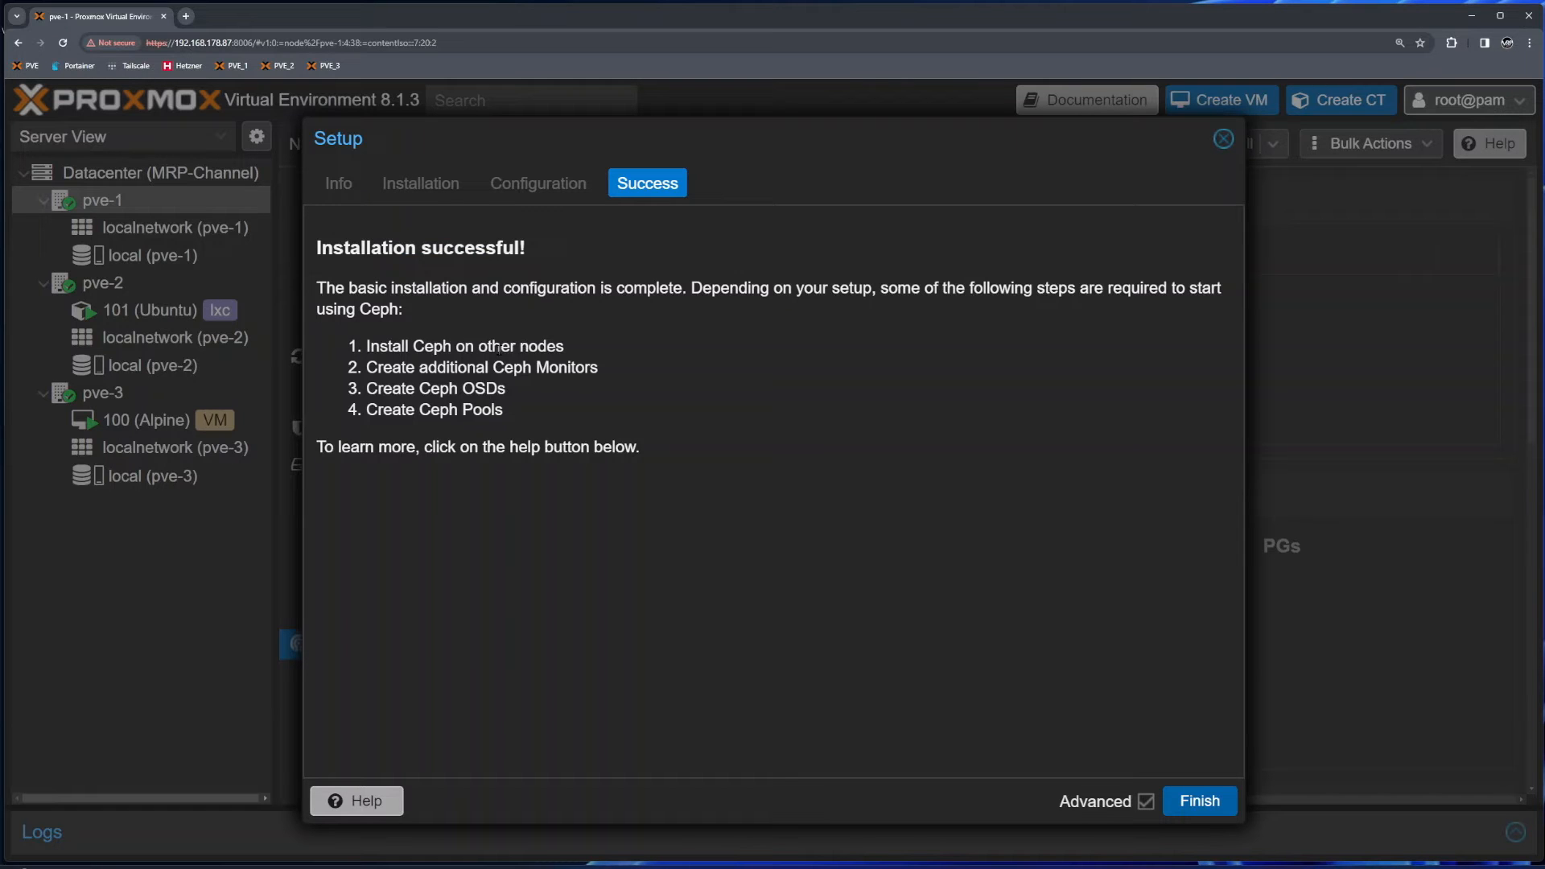
{"action": "left_click_drag", "start_coordinate": [380, 347], "coordinate": [568, 357]}
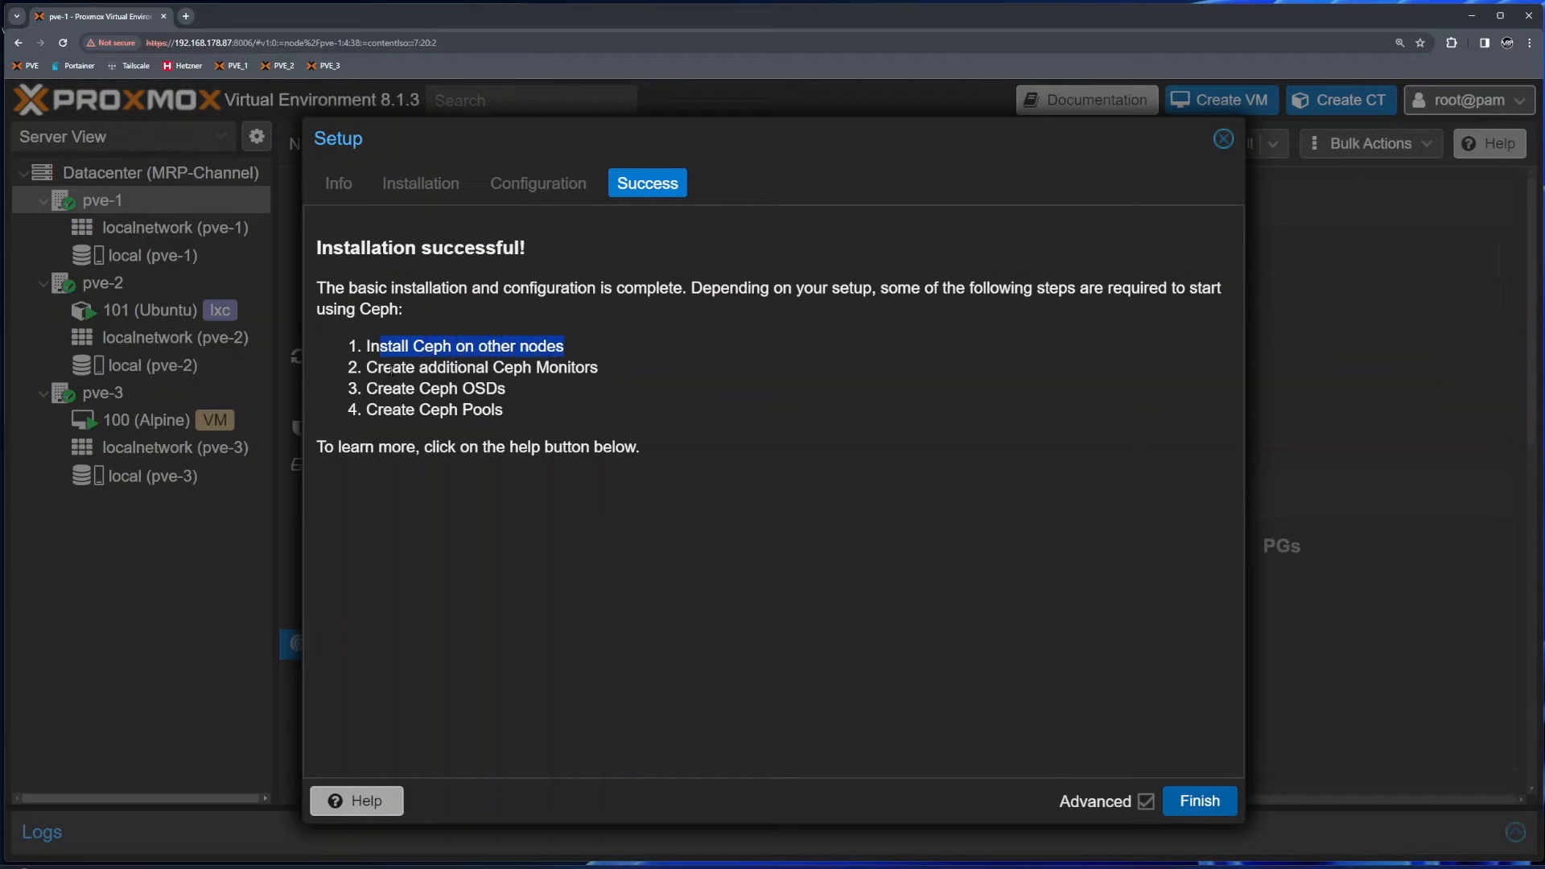
{"action": "left_click_drag", "start_coordinate": [391, 368], "coordinate": [588, 374]}
{"action": "left_click_drag", "start_coordinate": [377, 389], "coordinate": [510, 415]}
{"action": "left_click", "coordinate": [562, 424]}
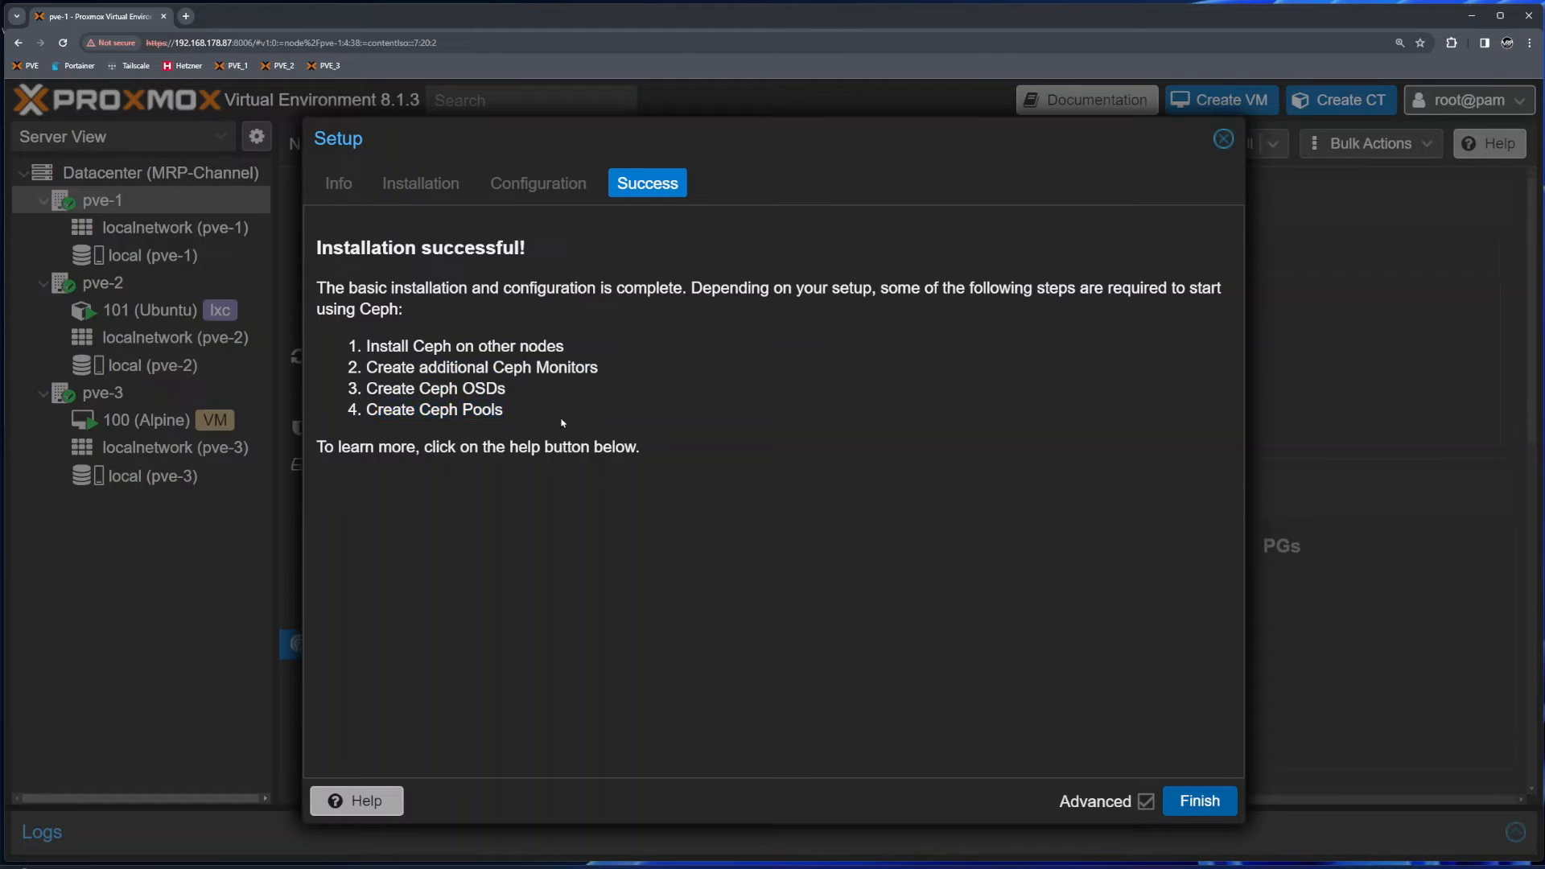
{"action": "left_click", "coordinate": [1202, 802]}
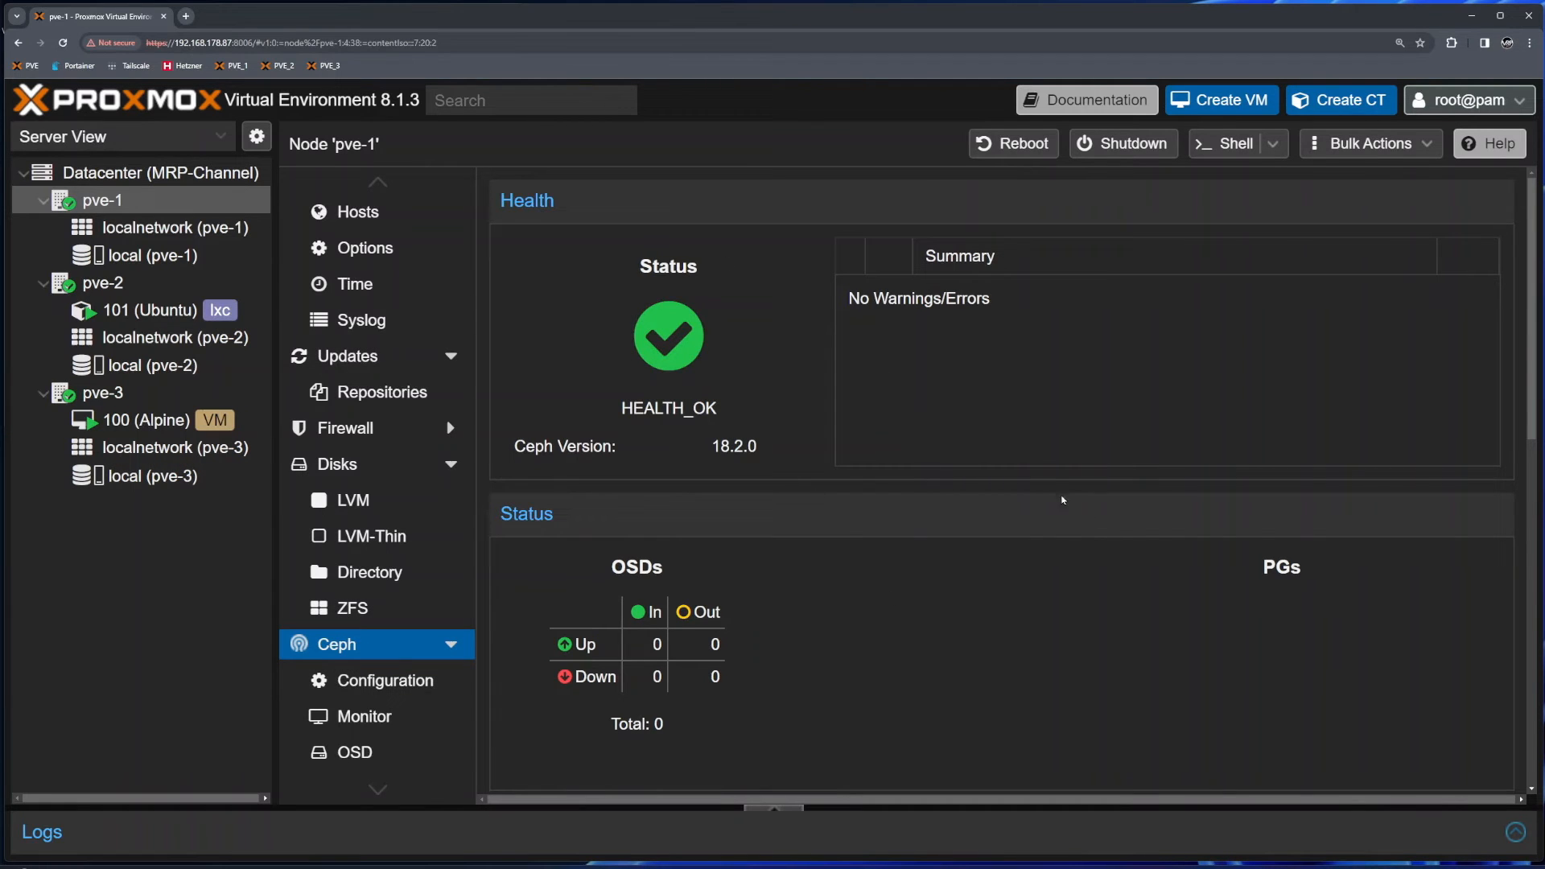
- Review the Ceph status, services and performance overview on pve-1
{"action": "scroll", "coordinate": [728, 407], "scroll_direction": "down", "scroll_amount": 5}
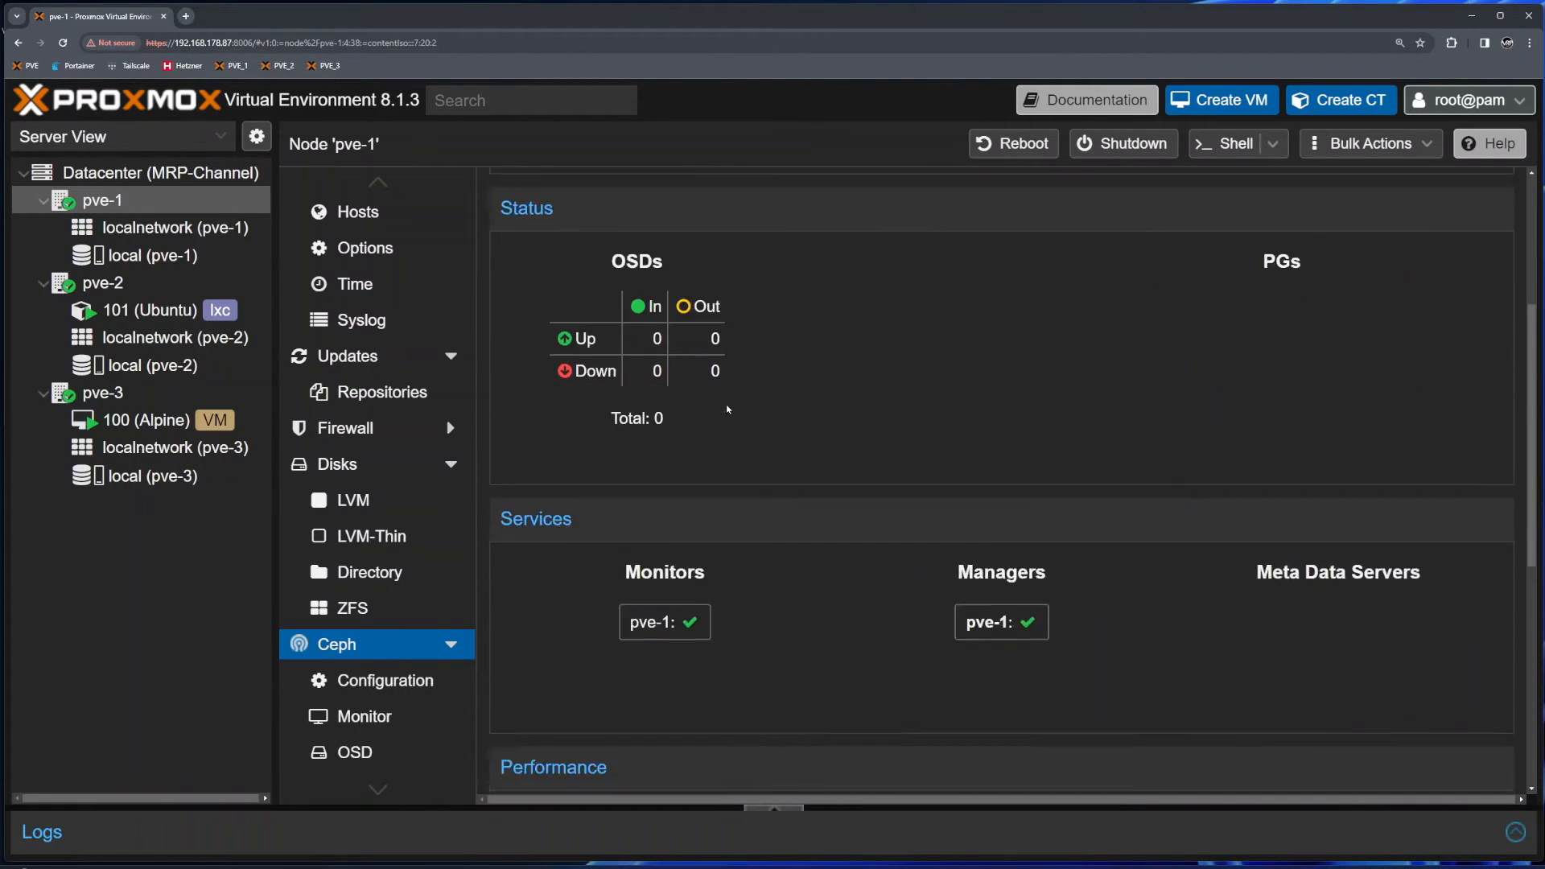
{"action": "mouse_move", "coordinate": [969, 495]}
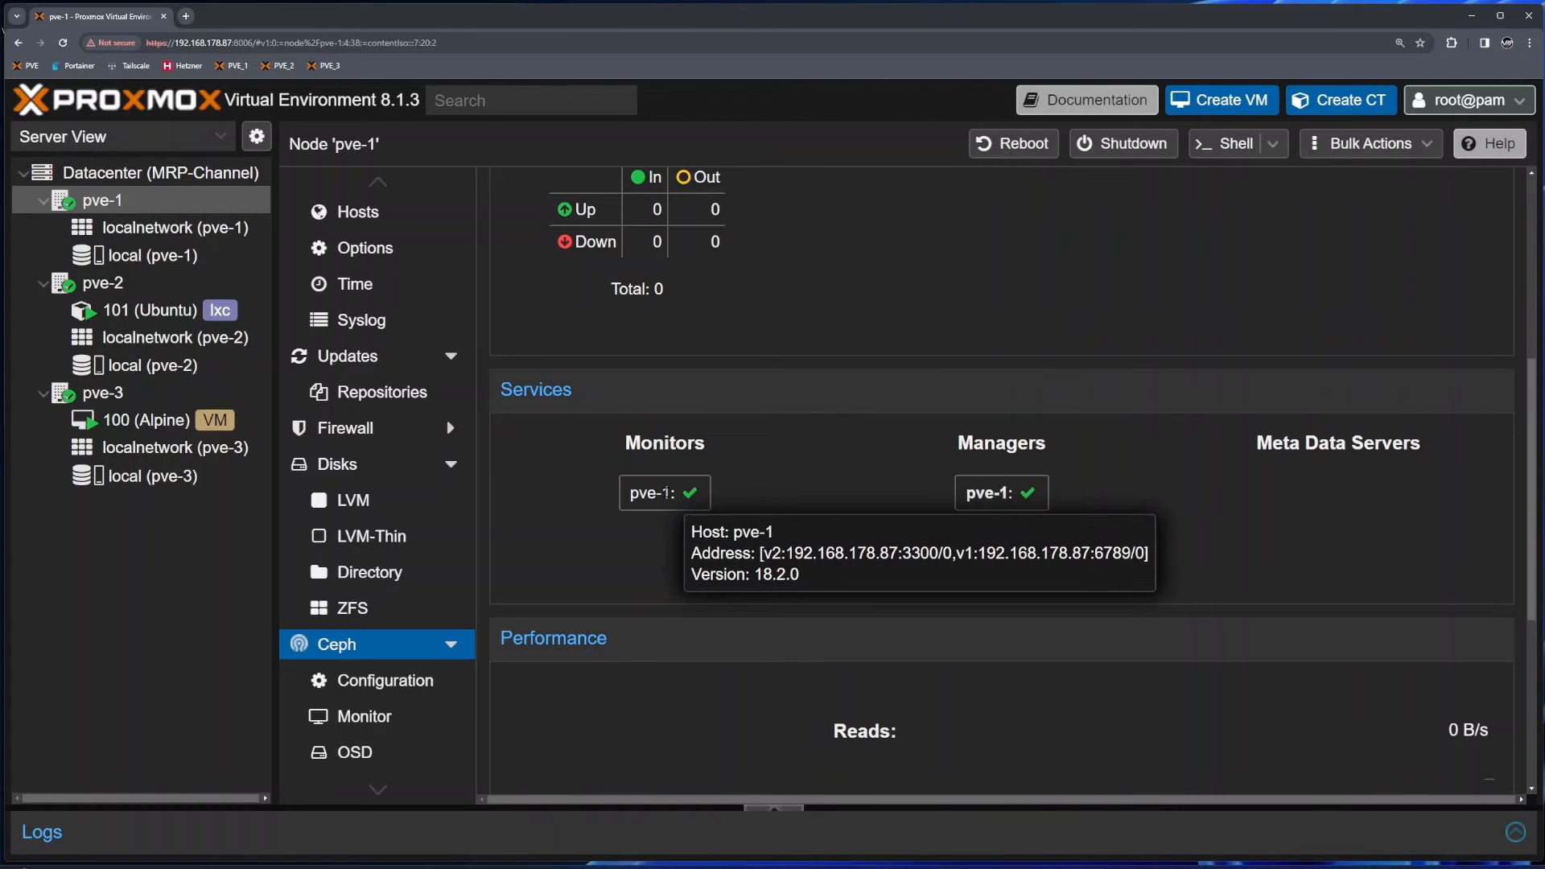
{"action": "scroll", "coordinate": [1033, 539], "scroll_direction": "down", "scroll_amount": 5}
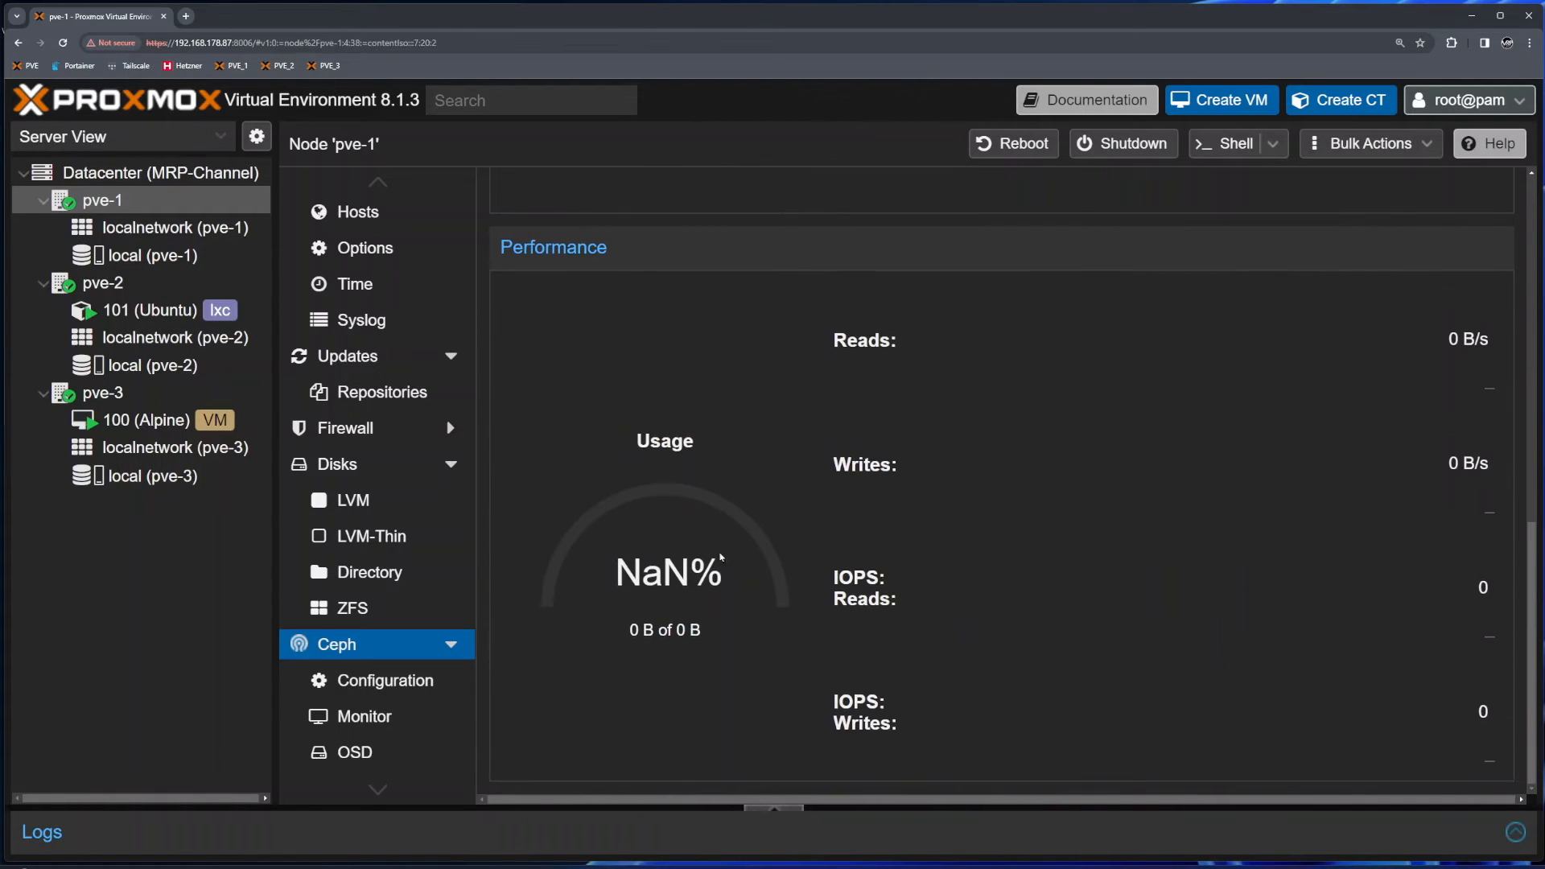
{"action": "scroll", "coordinate": [804, 458], "scroll_direction": "up", "scroll_amount": 5}
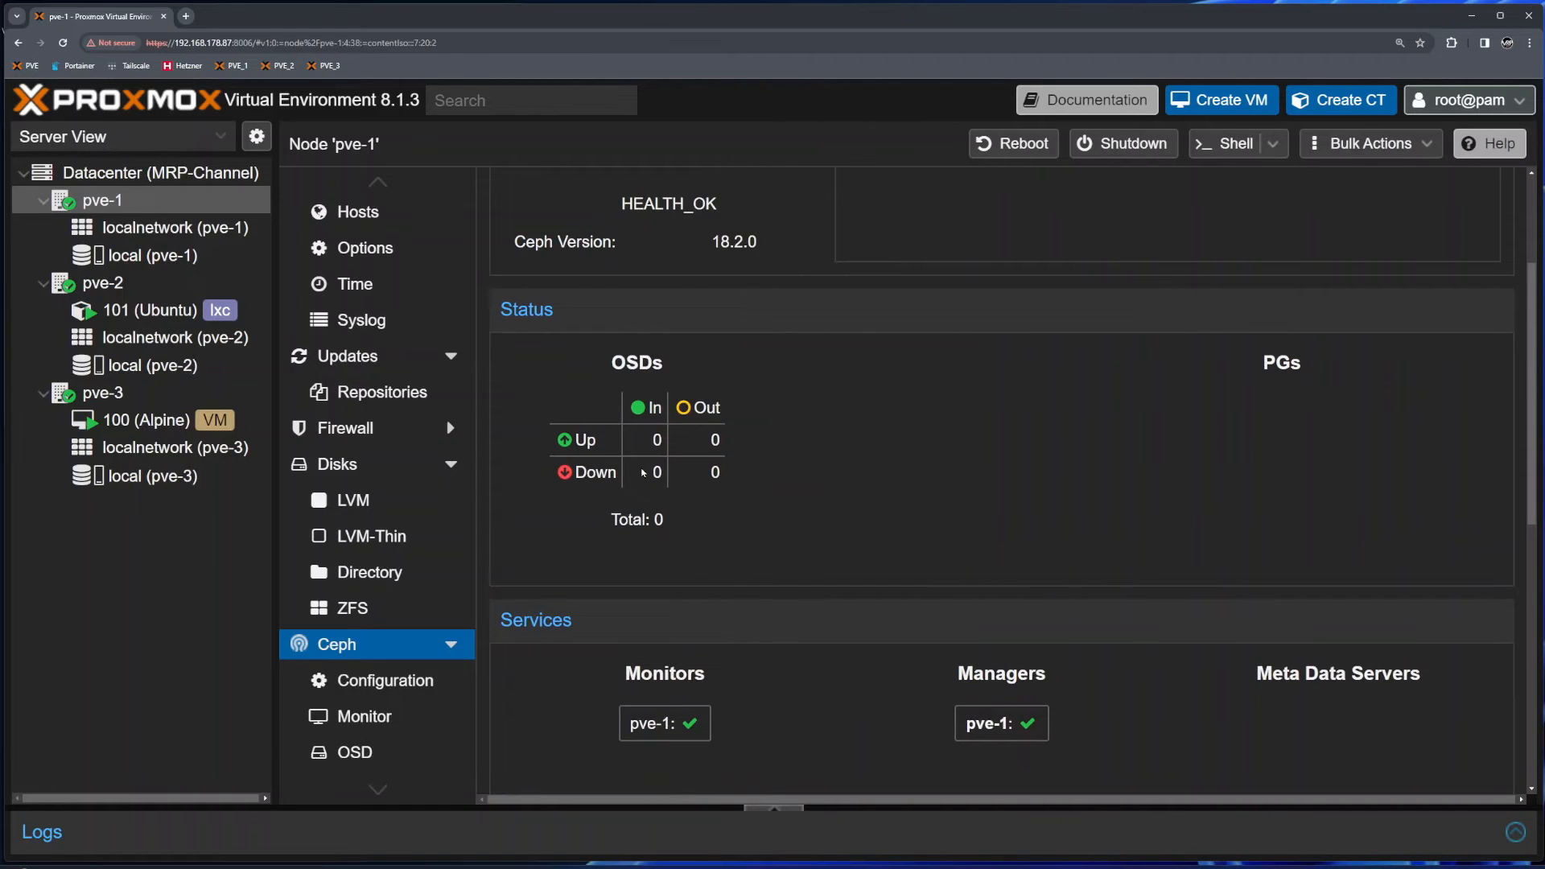
- Start the Ceph reef (18.2) installation on pve-2 using the No-Subscription repository
{"action": "left_click", "coordinate": [105, 284]}
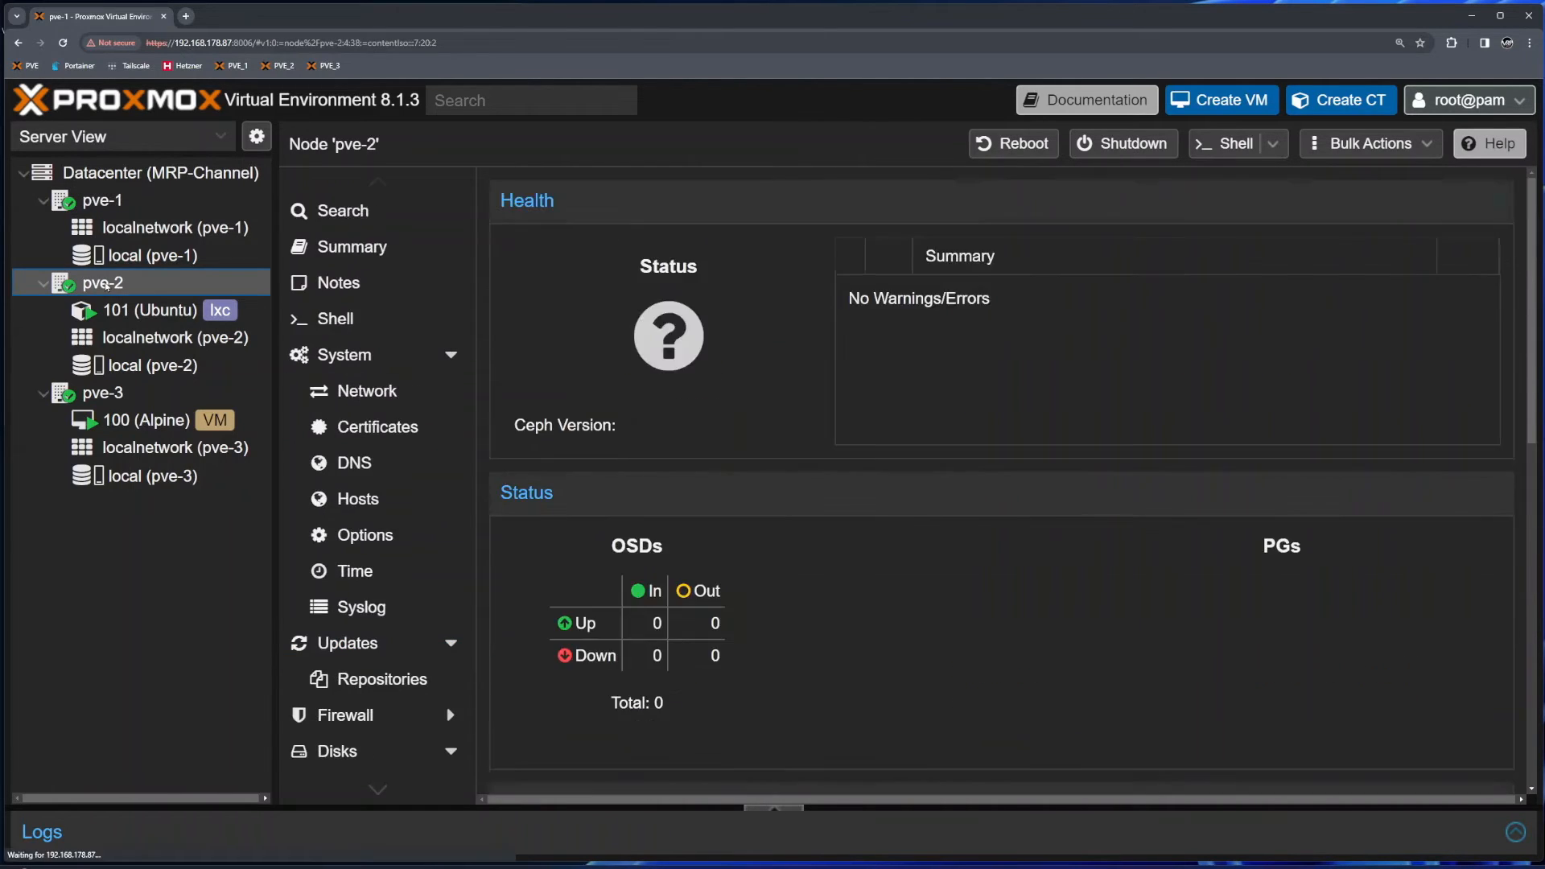
{"action": "scroll", "coordinate": [403, 684], "scroll_direction": "down", "scroll_amount": 3}
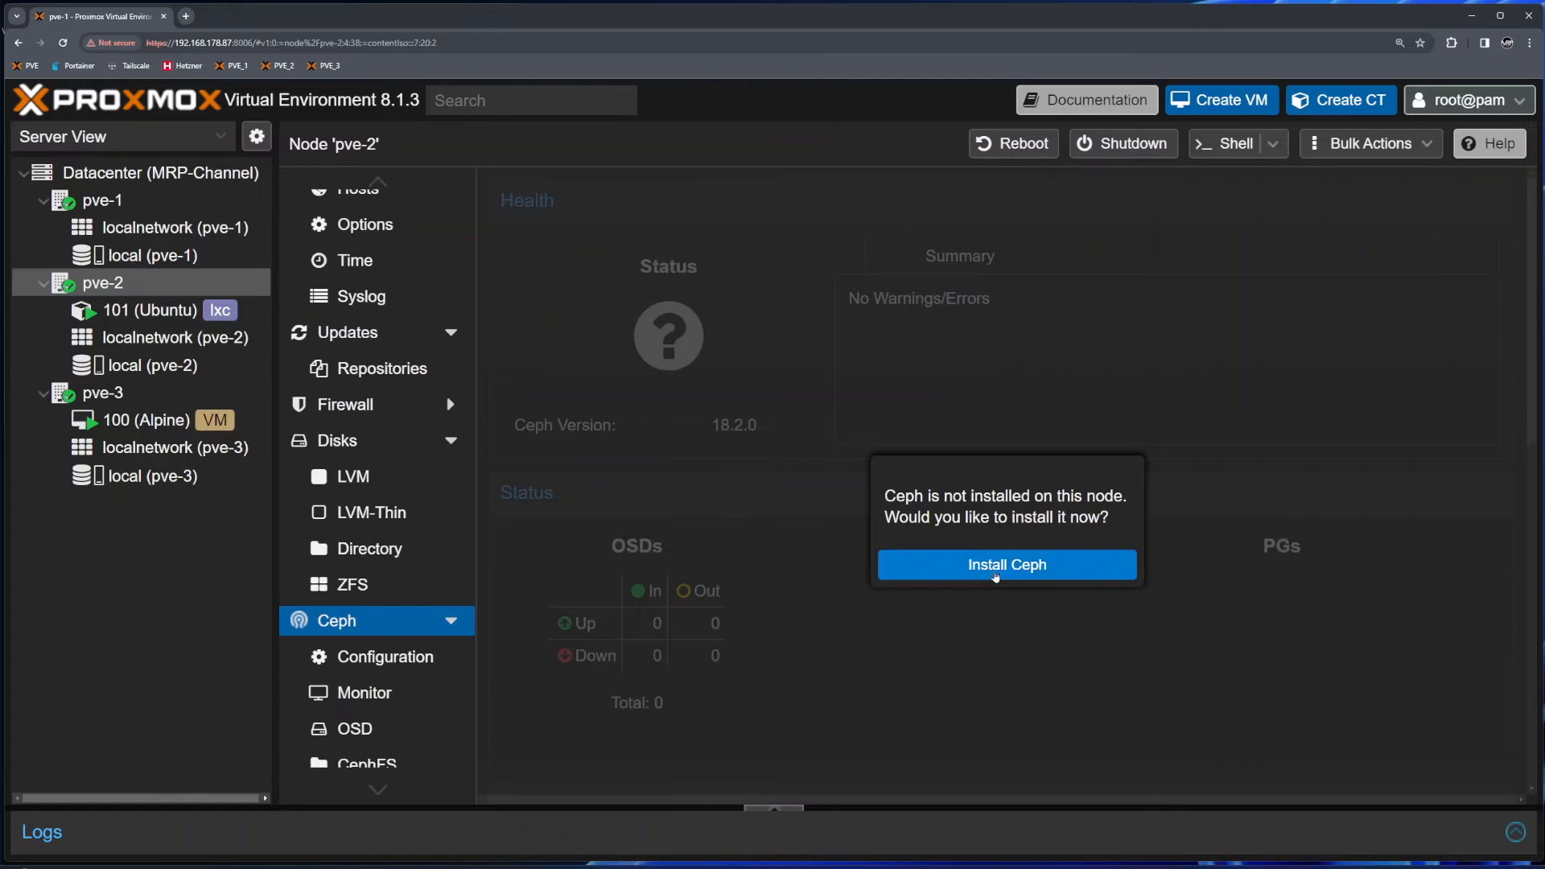
{"action": "left_click", "coordinate": [1031, 568]}
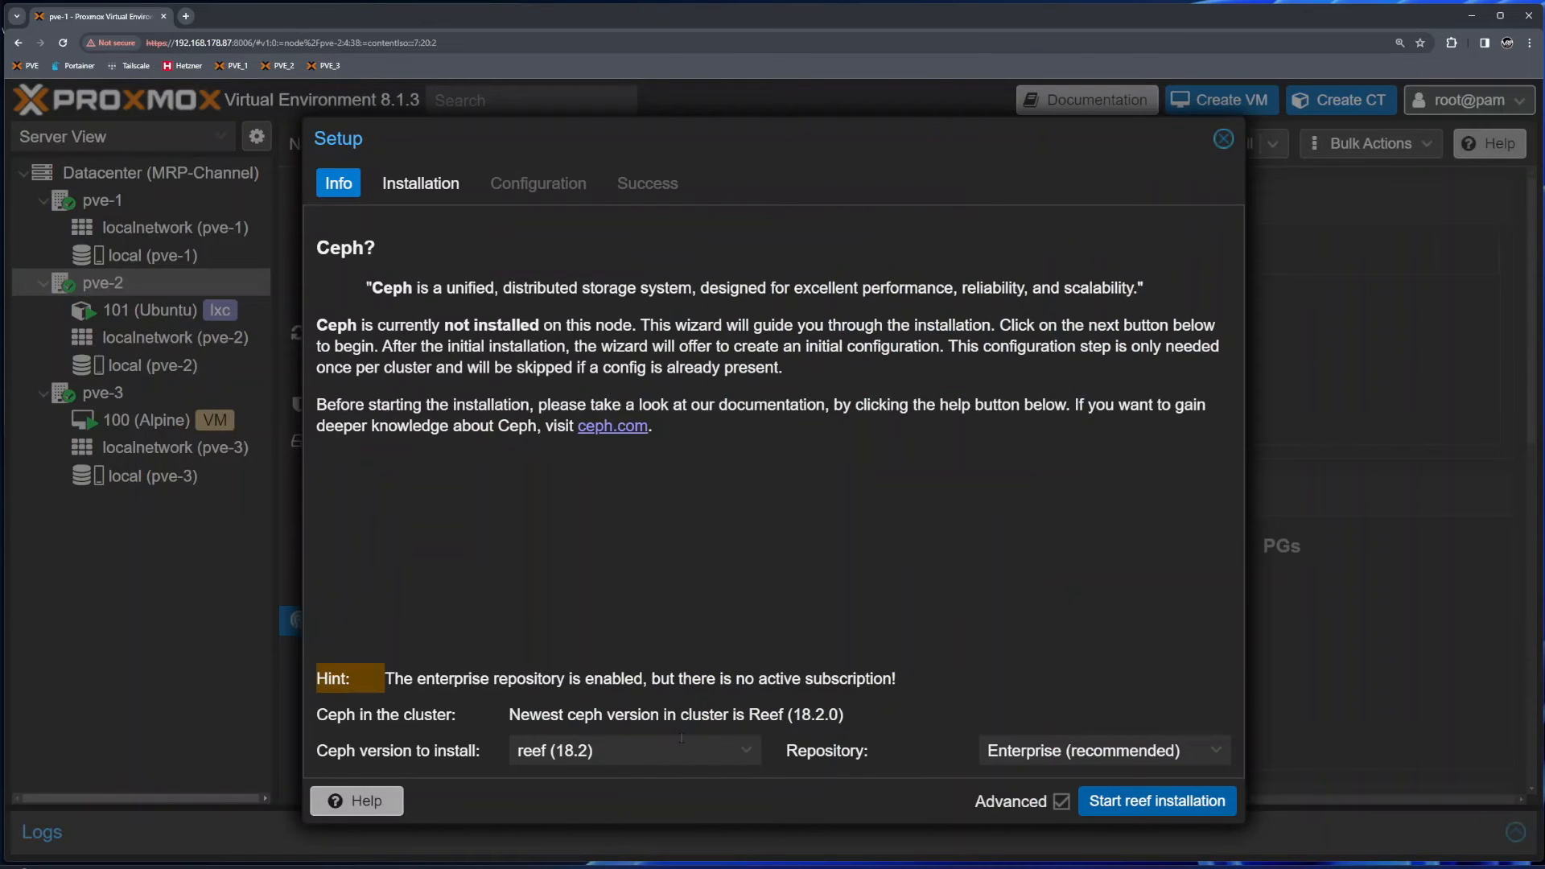
{"action": "left_click", "coordinate": [978, 758]}
{"action": "left_click", "coordinate": [1032, 798]}
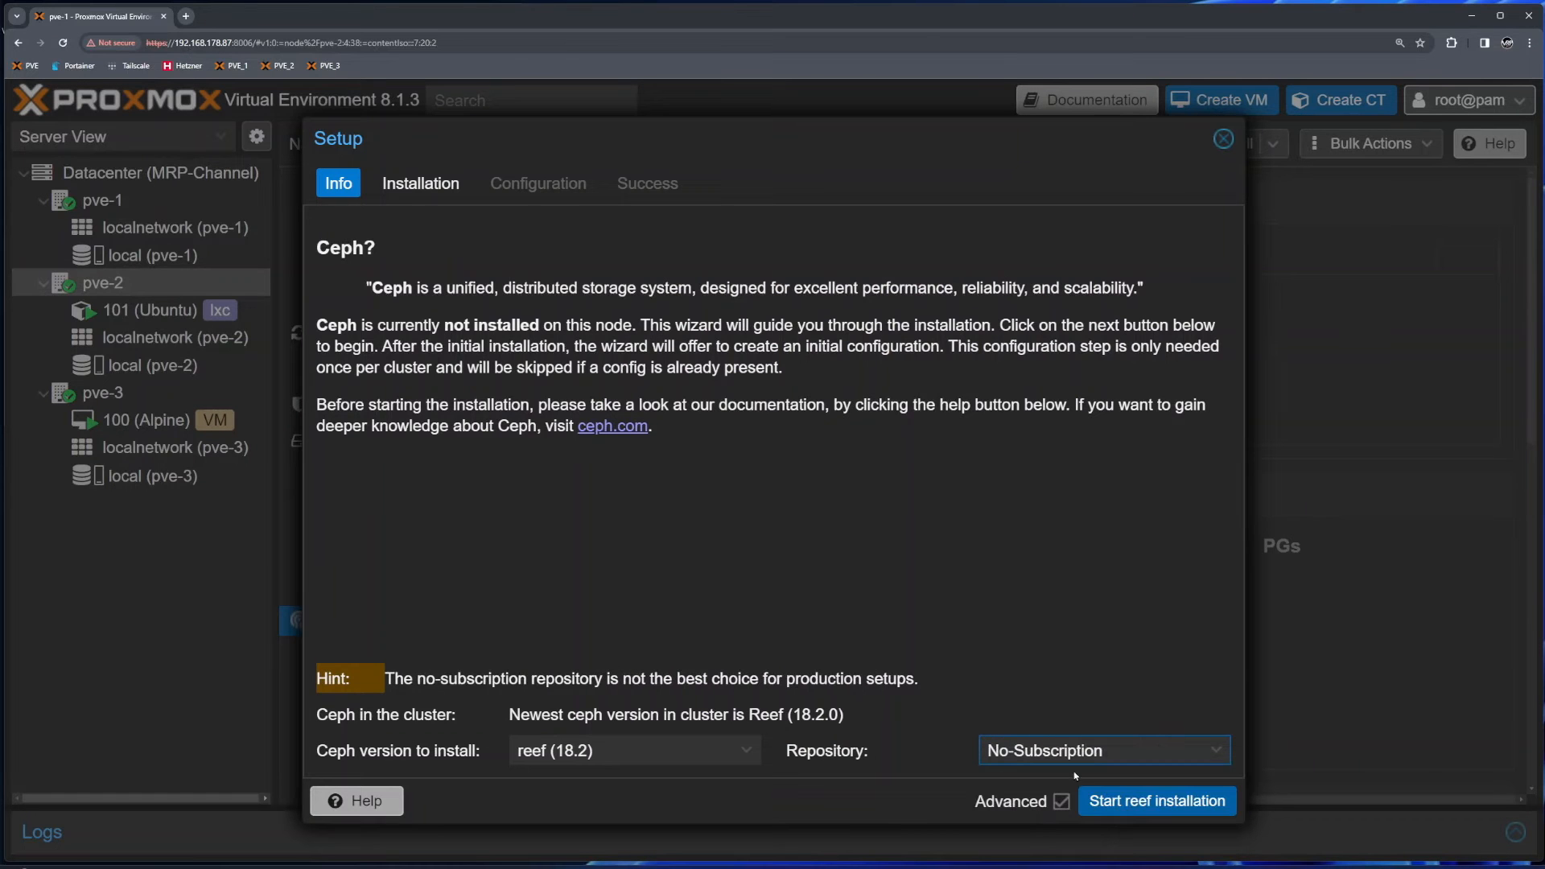
{"action": "left_click", "coordinate": [1147, 802]}
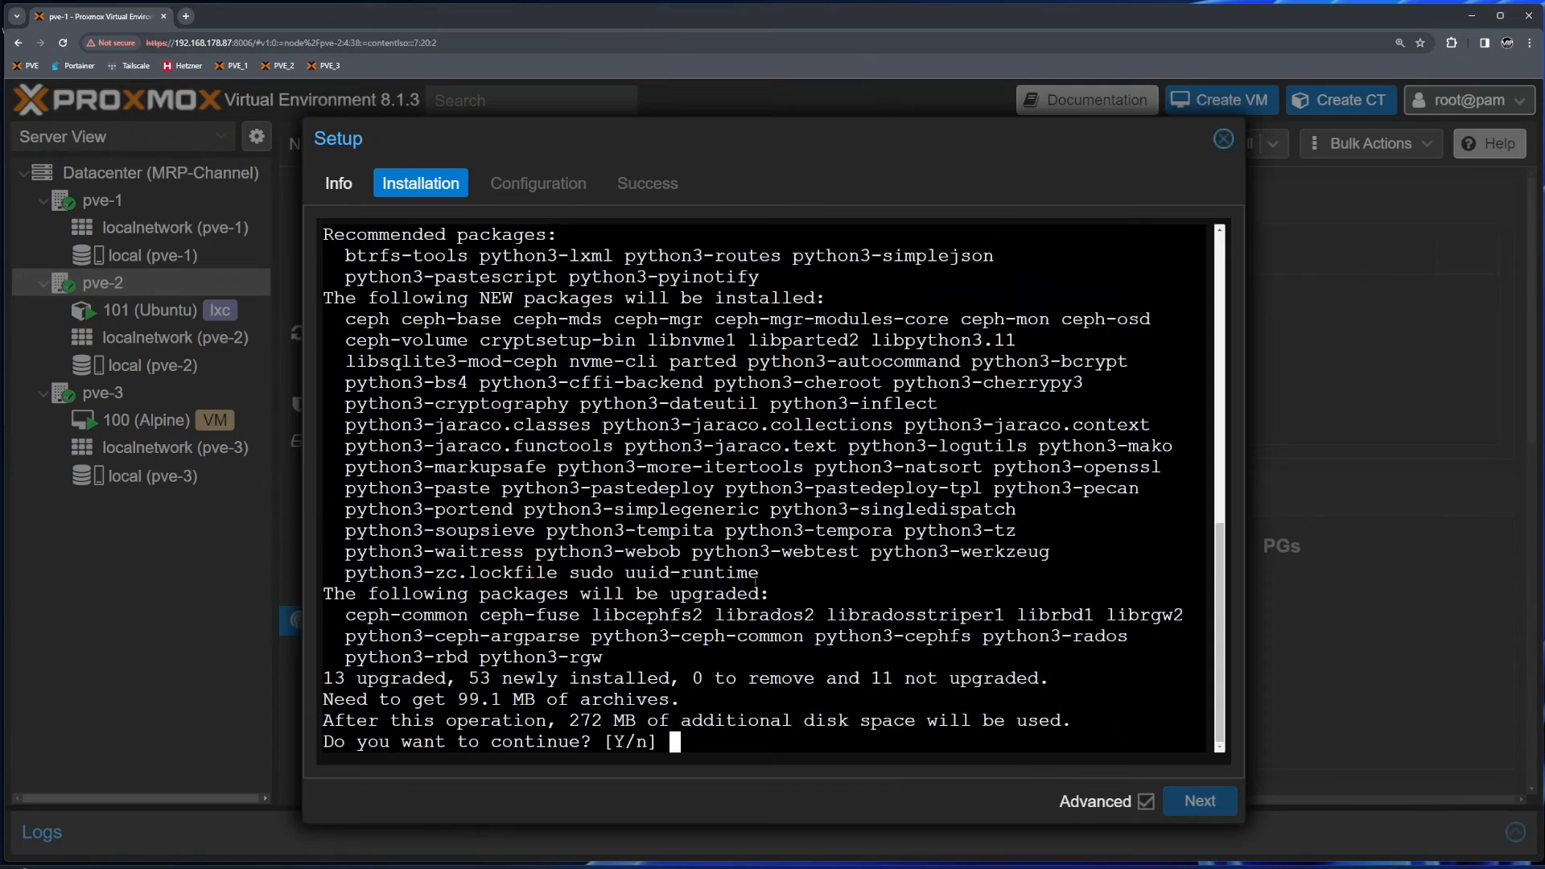
- Accept the package installation on pve-2, pass through the Ceph cluster configuration, and finish the setup
{"action": "type", "text": "y"}
{"action": "key", "text": "Return"}
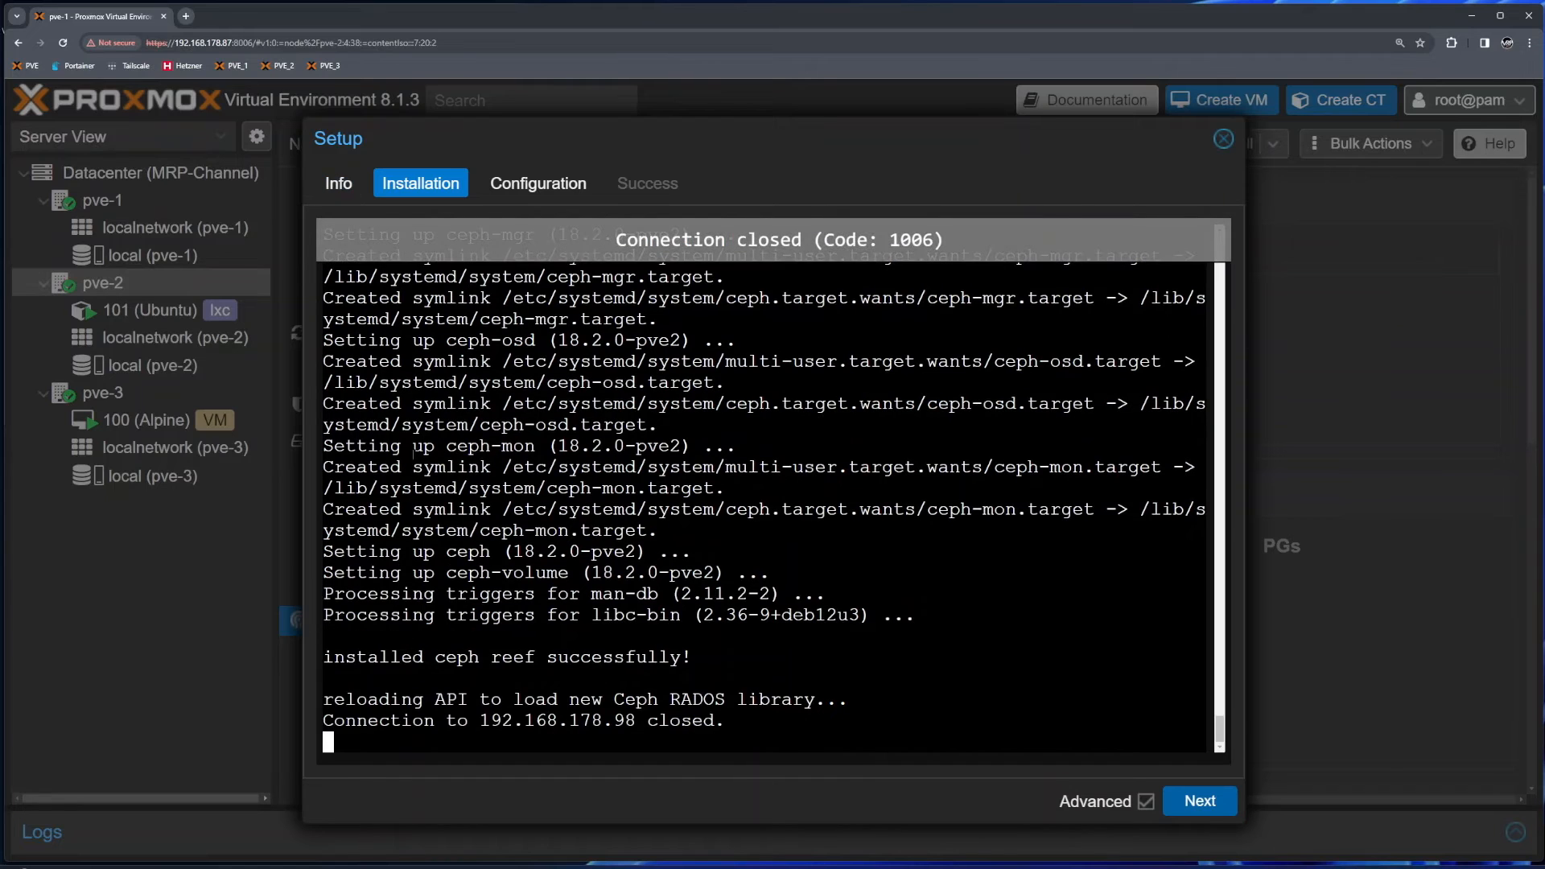
{"action": "left_click", "coordinate": [1202, 802]}
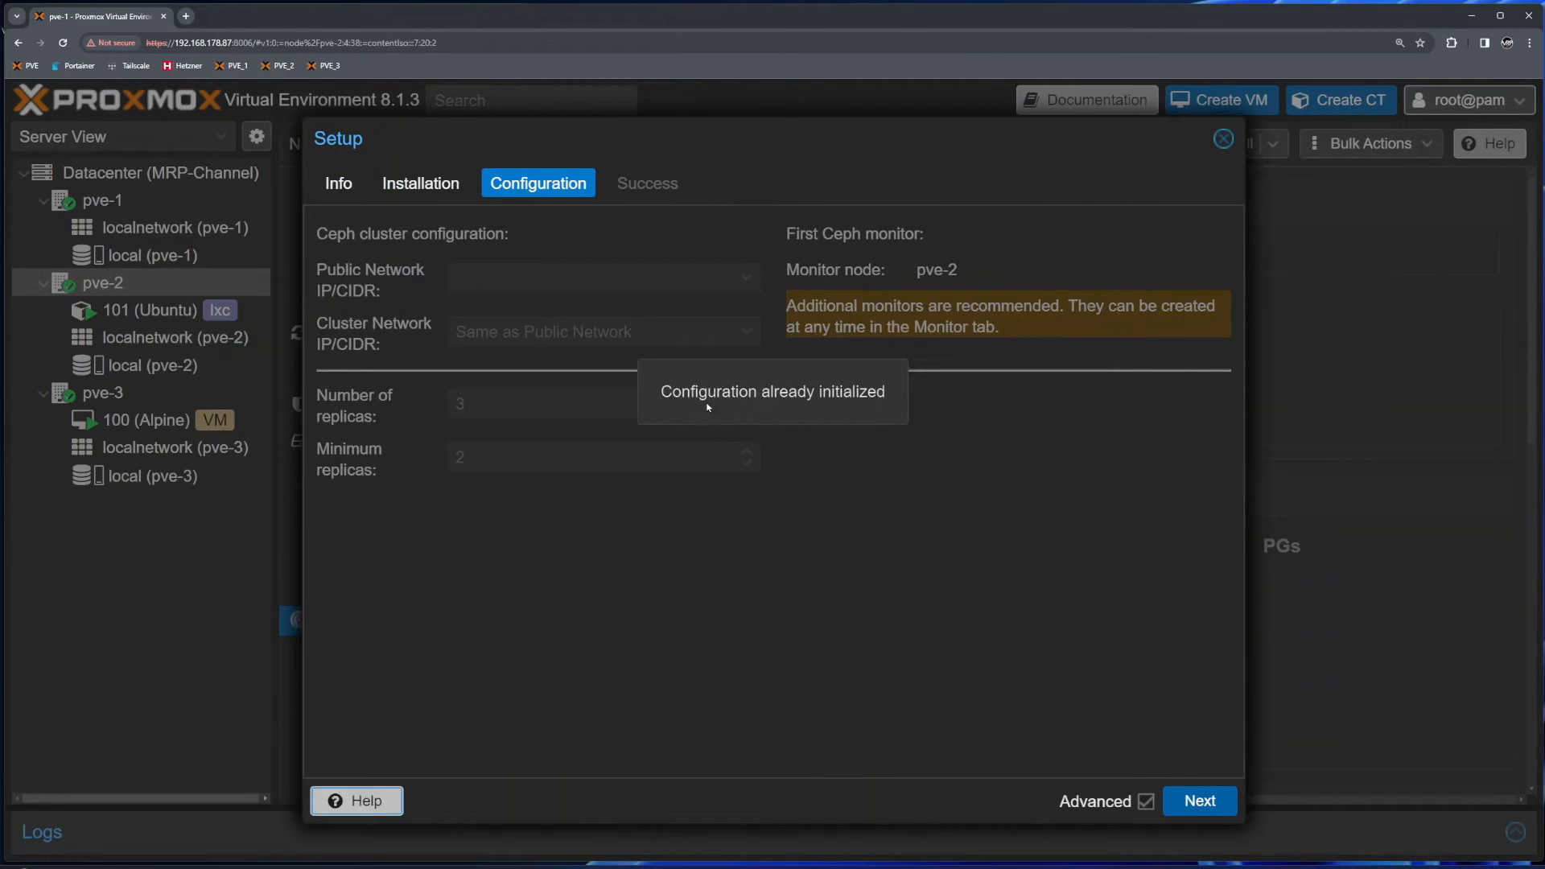
{"action": "left_click_drag", "start_coordinate": [680, 395], "coordinate": [879, 398]}
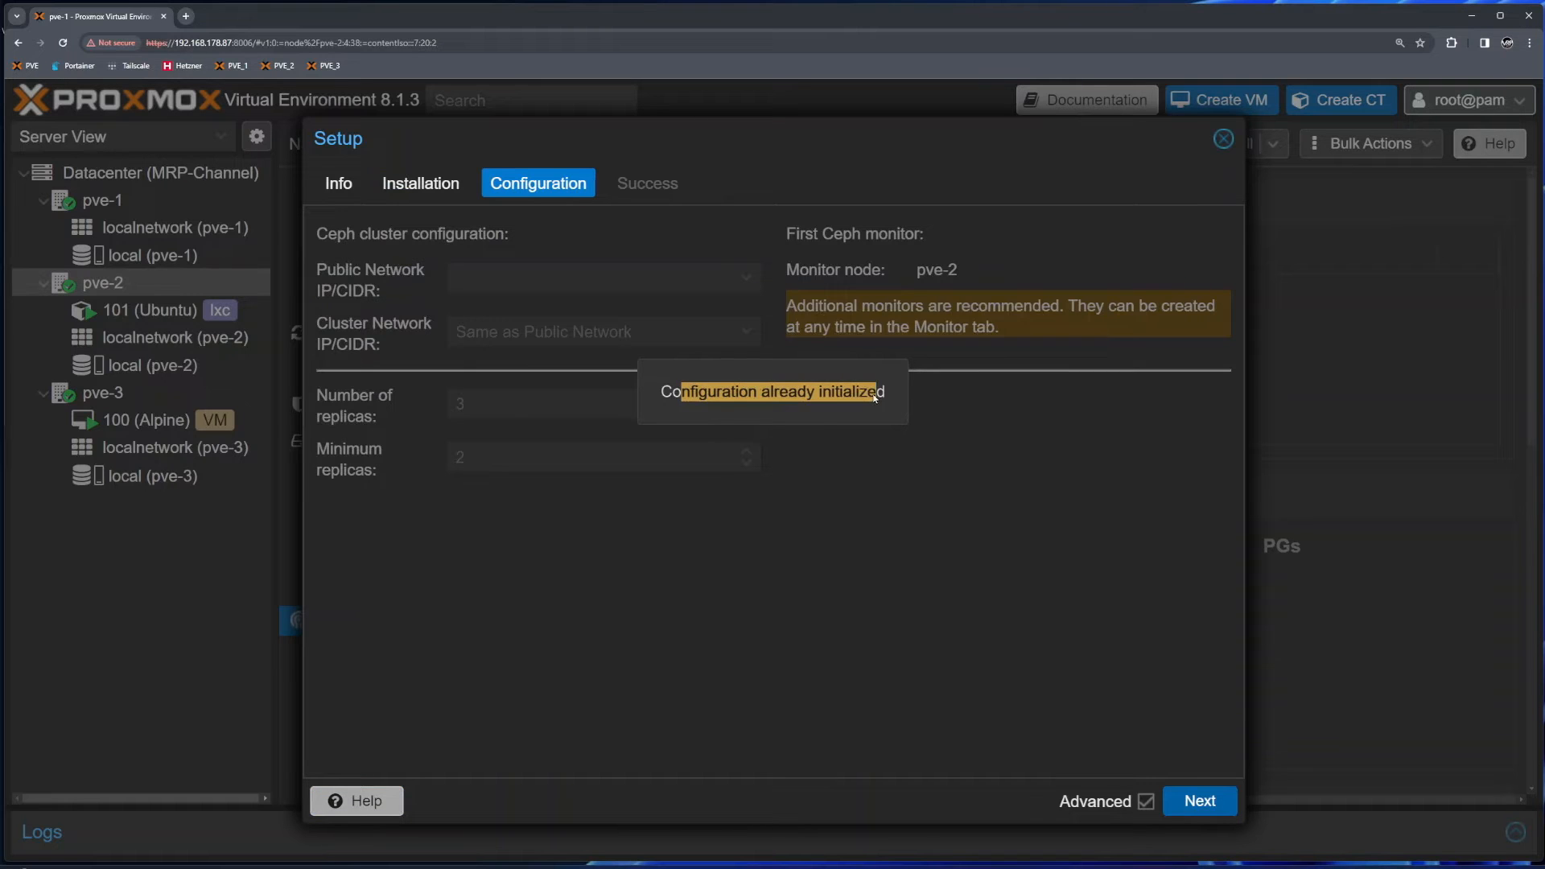
{"action": "left_click", "coordinate": [366, 378]}
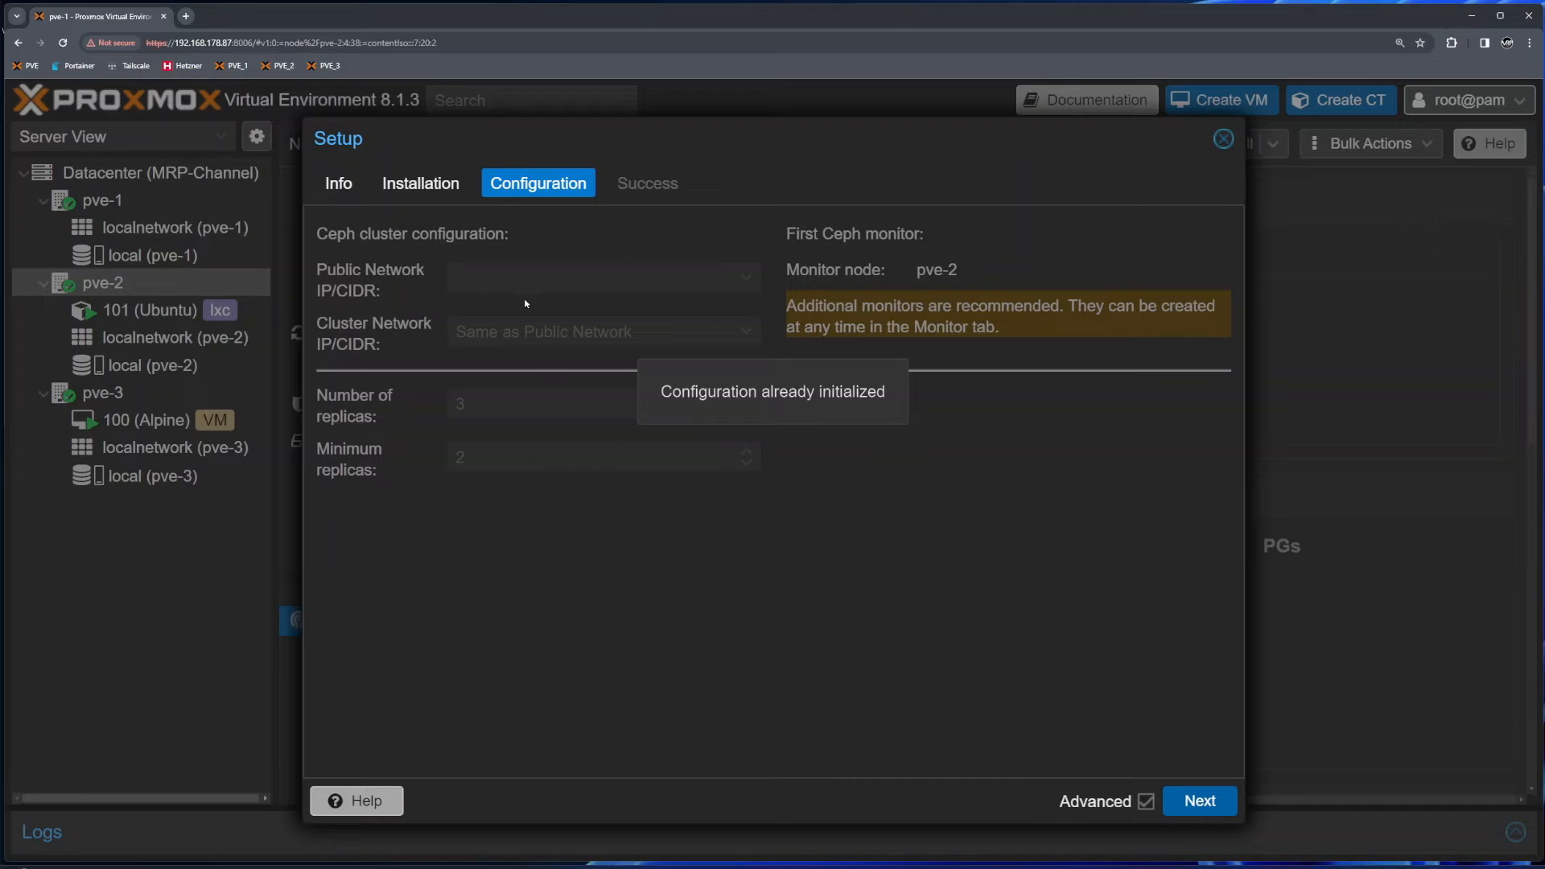
{"action": "left_click", "coordinate": [1209, 809]}
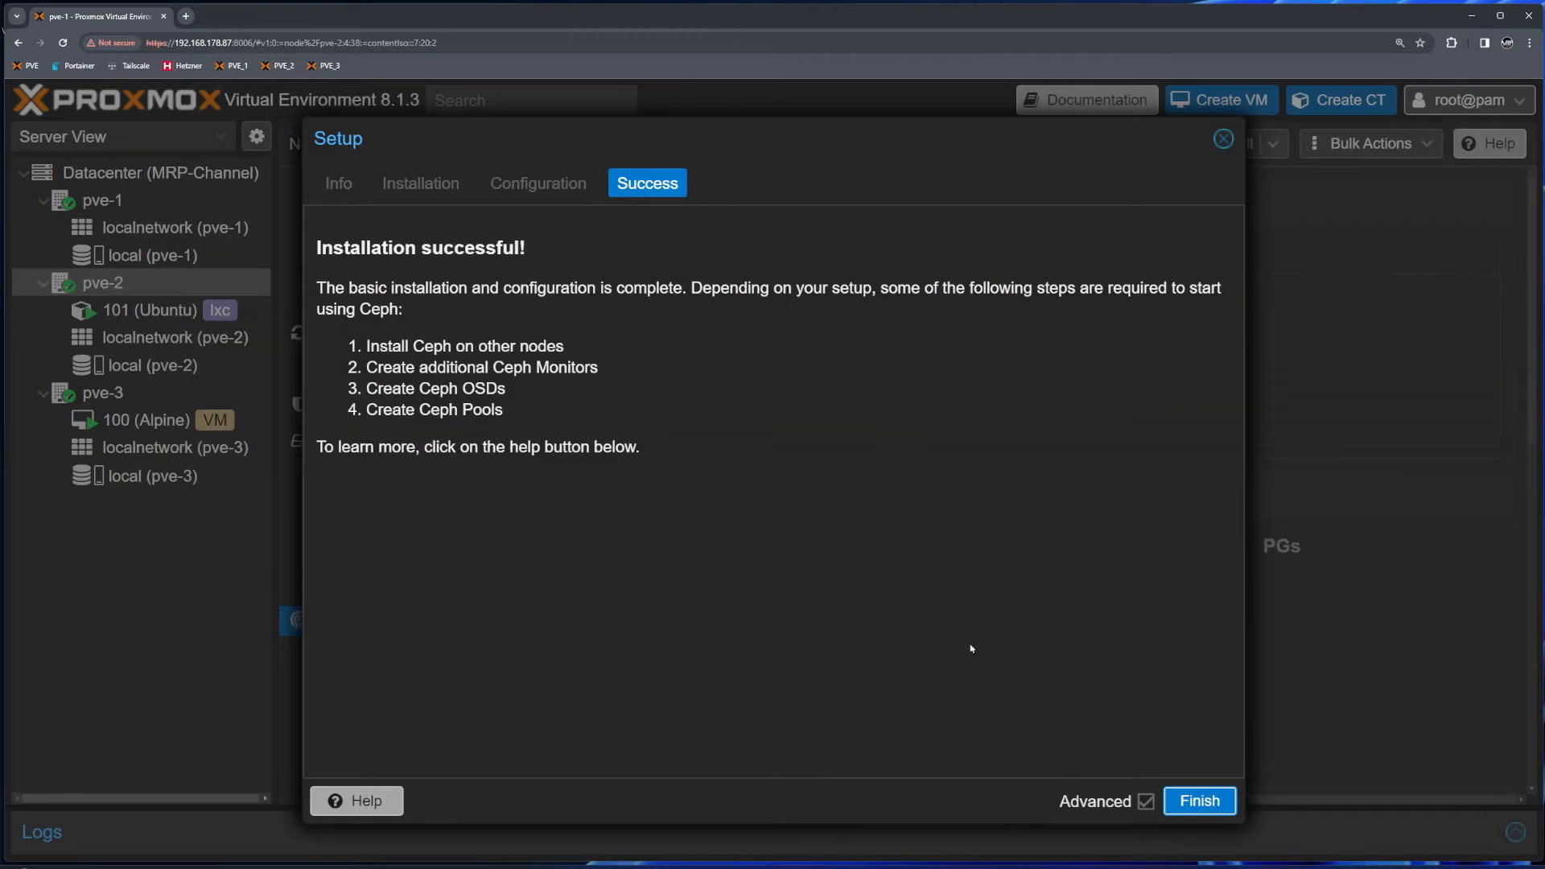
{"action": "left_click", "coordinate": [1174, 794]}
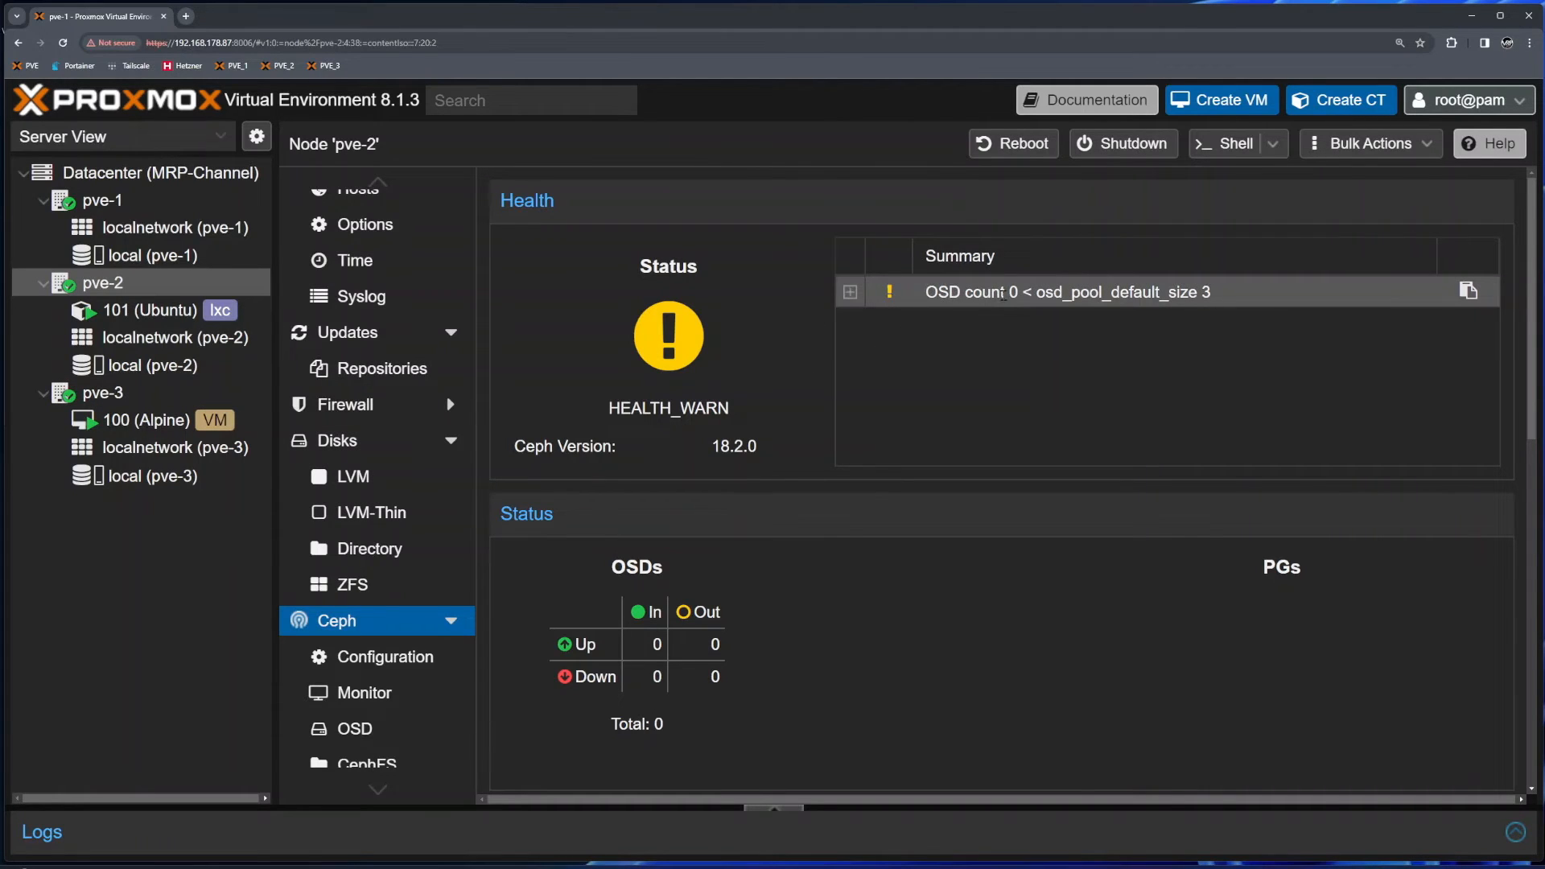
- Examine the OSD count warning in the Ceph health summary on pve-2
{"action": "left_click_drag", "start_coordinate": [1009, 292], "coordinate": [1028, 295]}
{"action": "left_click_drag", "start_coordinate": [1214, 294], "coordinate": [1108, 294]}
{"action": "left_click", "coordinate": [1089, 294]}
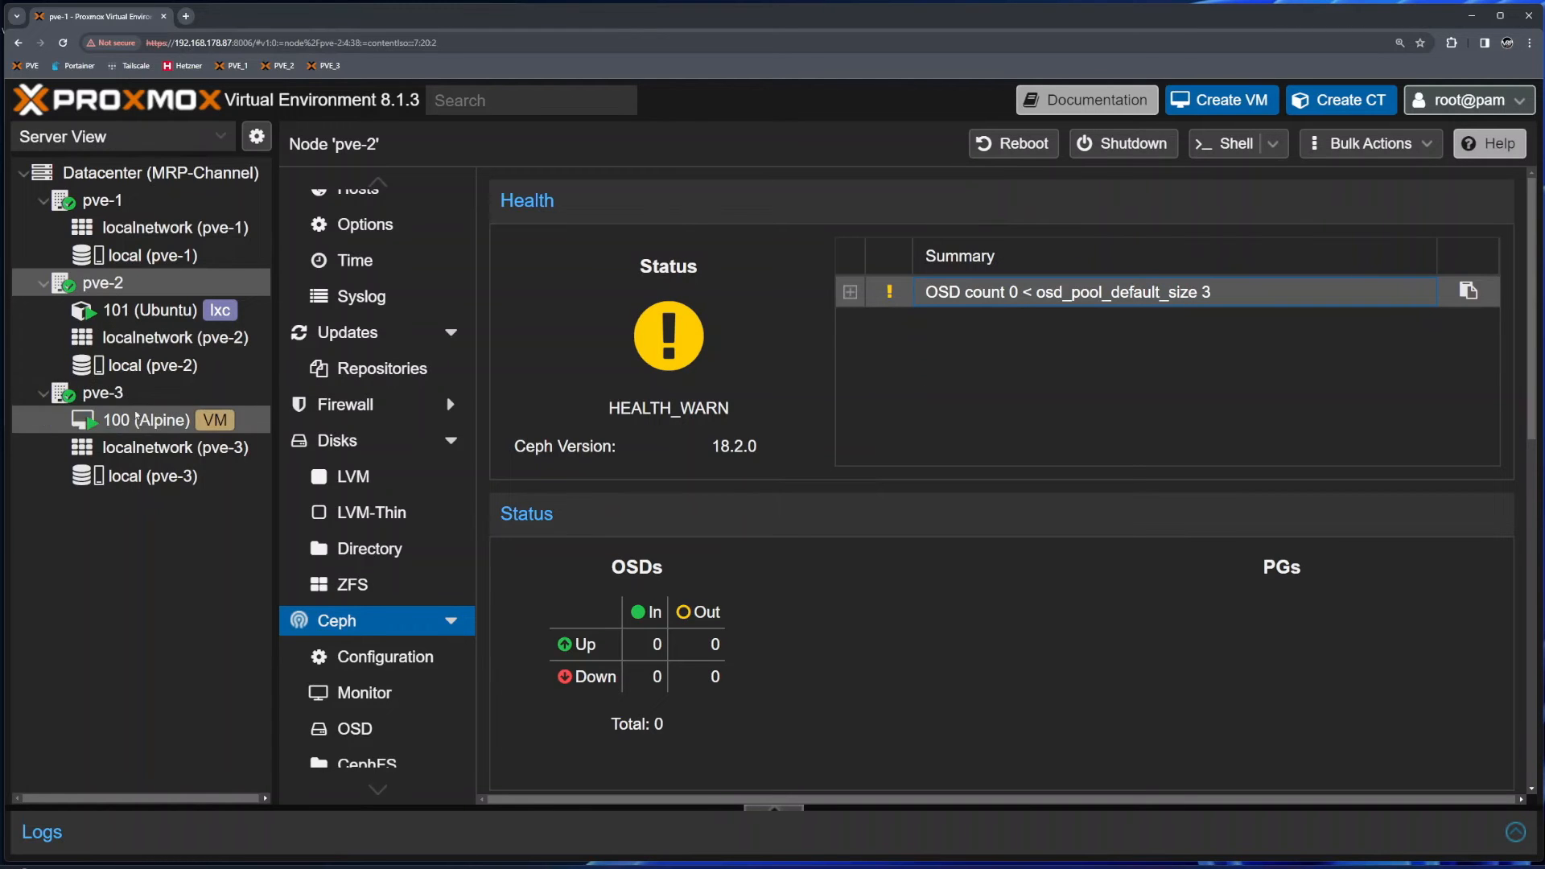
- Start the Ceph reef (18.2) installation on pve-3 using the No-Subscription repository
{"action": "left_click", "coordinate": [112, 394]}
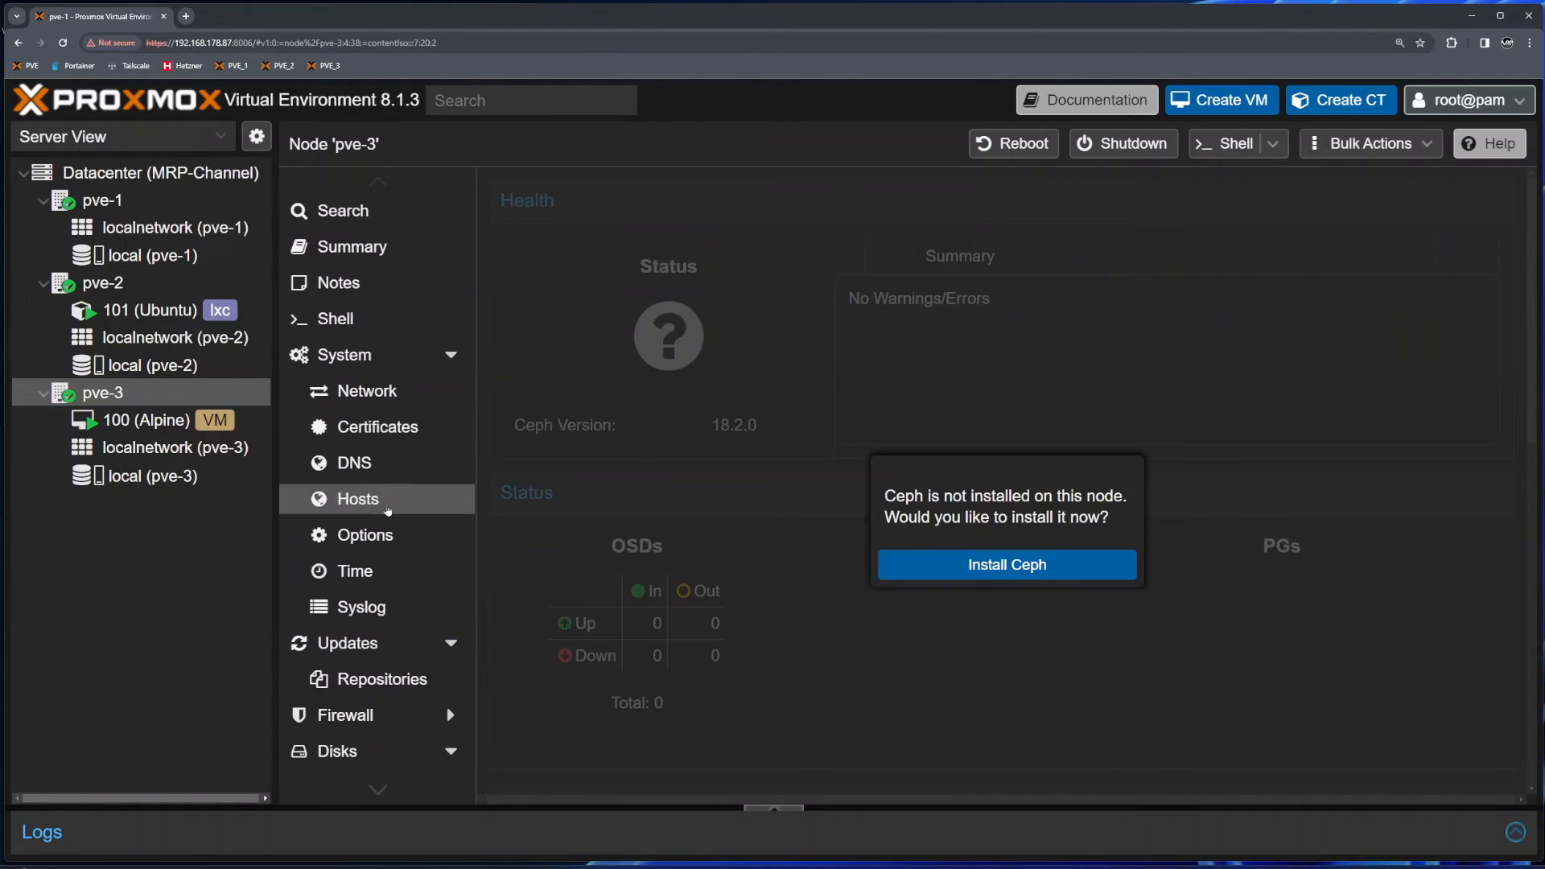
{"action": "left_click", "coordinate": [1009, 567]}
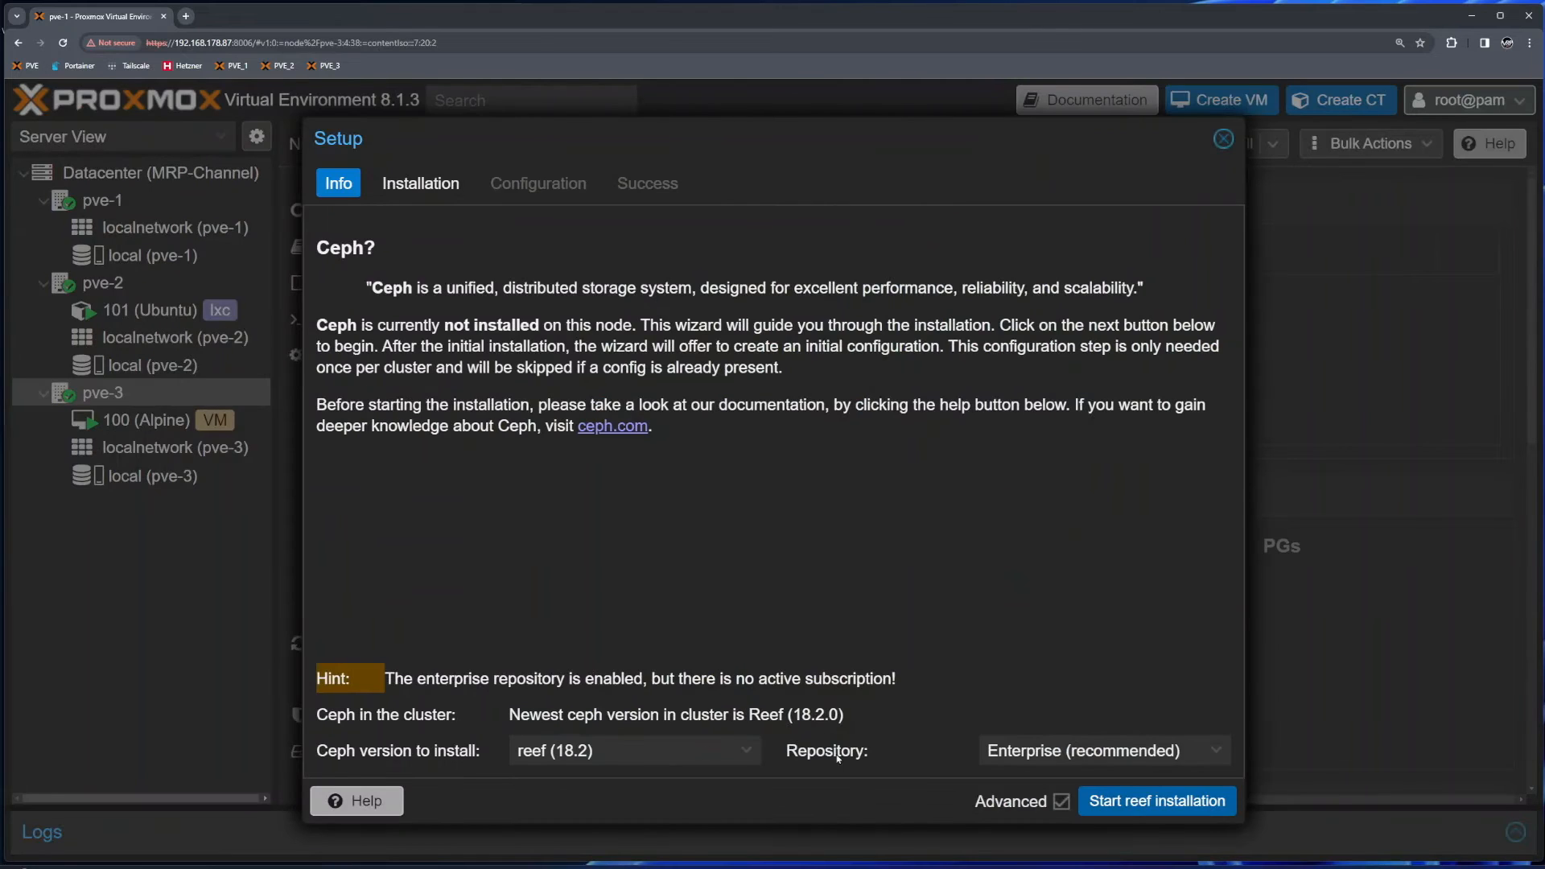
{"action": "left_click", "coordinate": [1036, 746]}
{"action": "left_click", "coordinate": [1038, 807]}
{"action": "left_click", "coordinate": [1156, 800]}
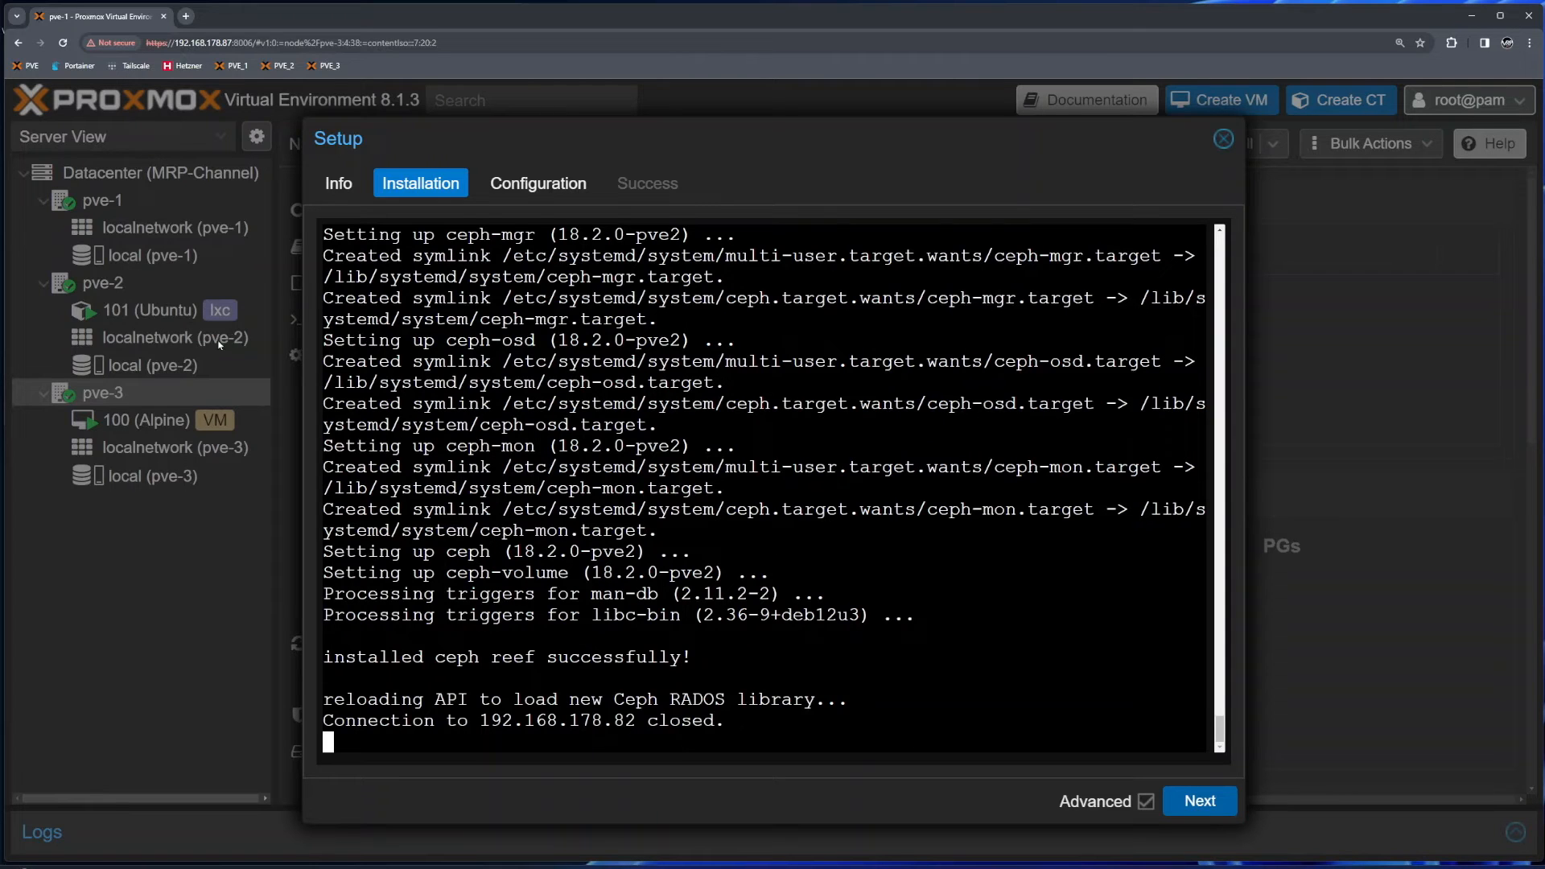
- Complete the Ceph setup on pve-3 and read the listed follow-up tasks
{"action": "left_click", "coordinate": [1199, 800]}
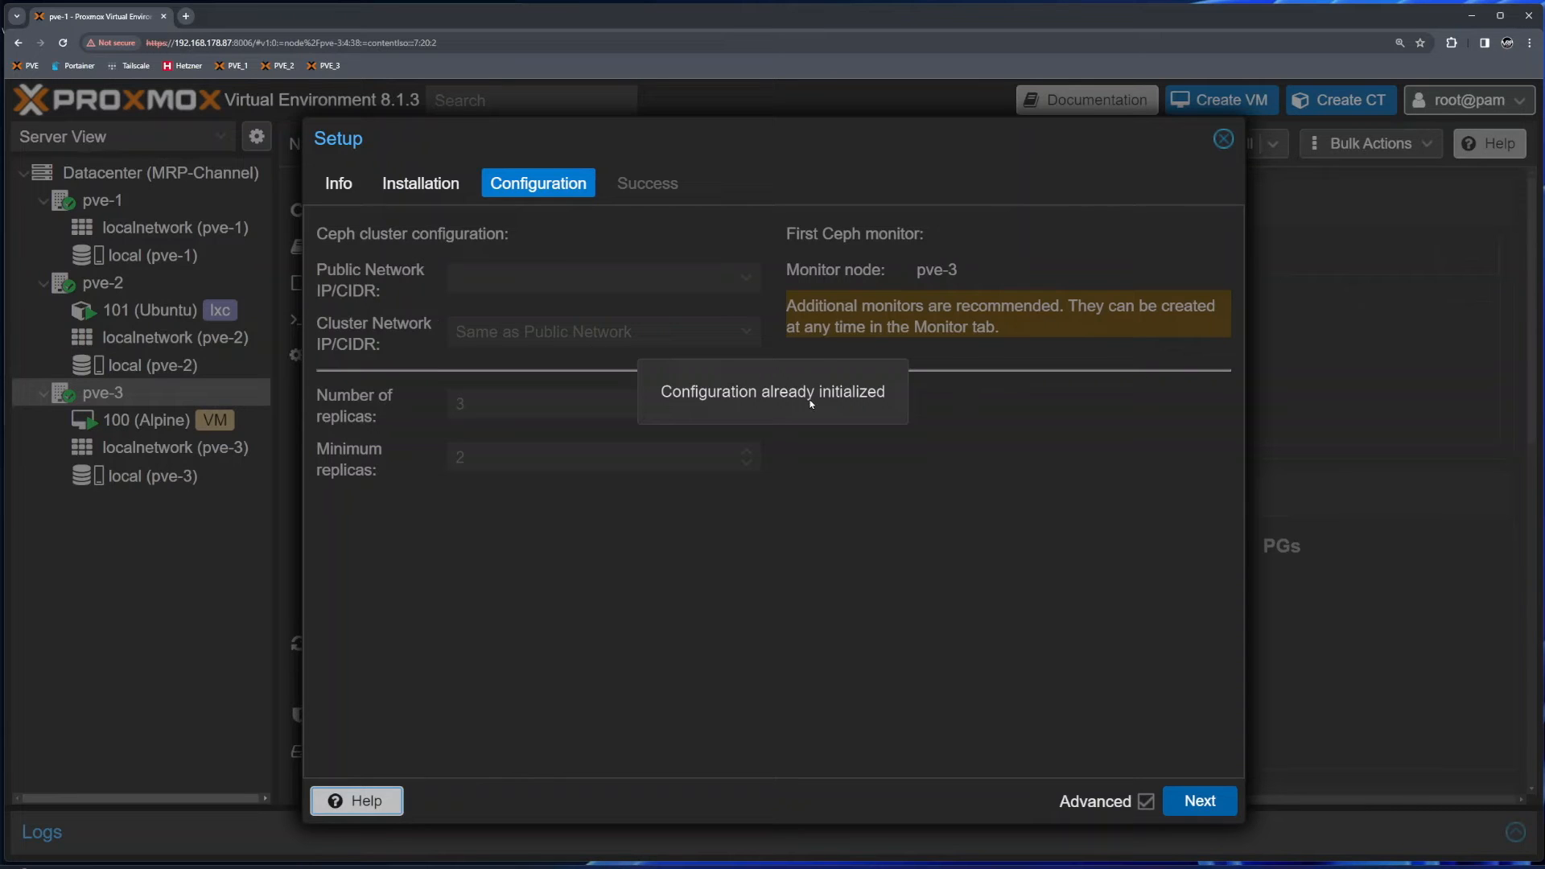
{"action": "left_click", "coordinate": [1199, 801]}
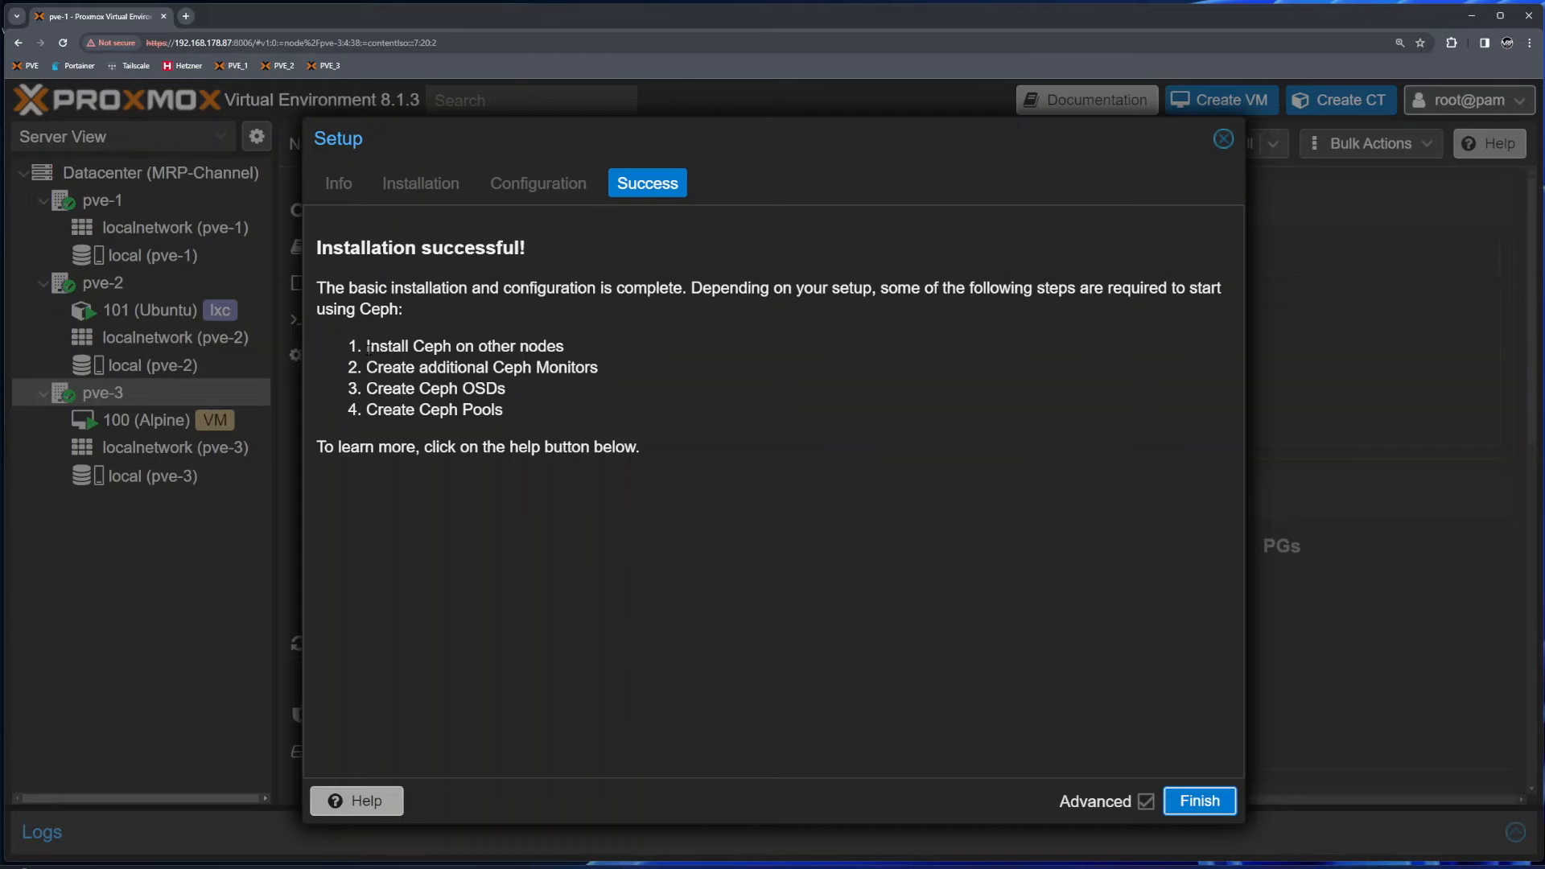
{"action": "left_click_drag", "start_coordinate": [368, 348], "coordinate": [566, 357]}
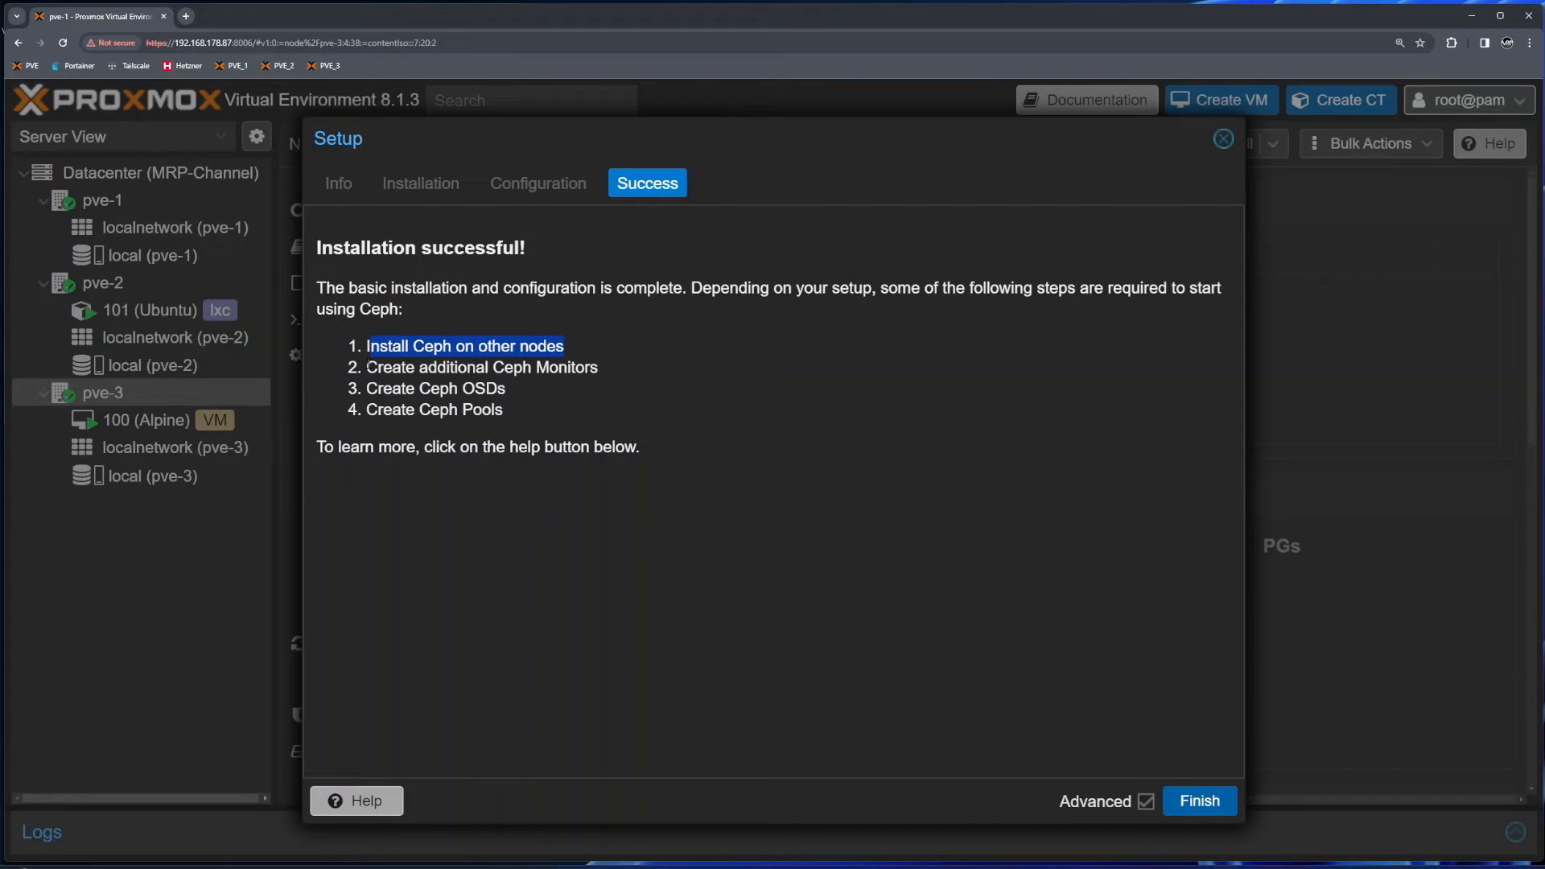
{"action": "left_click_drag", "start_coordinate": [368, 366], "coordinate": [580, 369]}
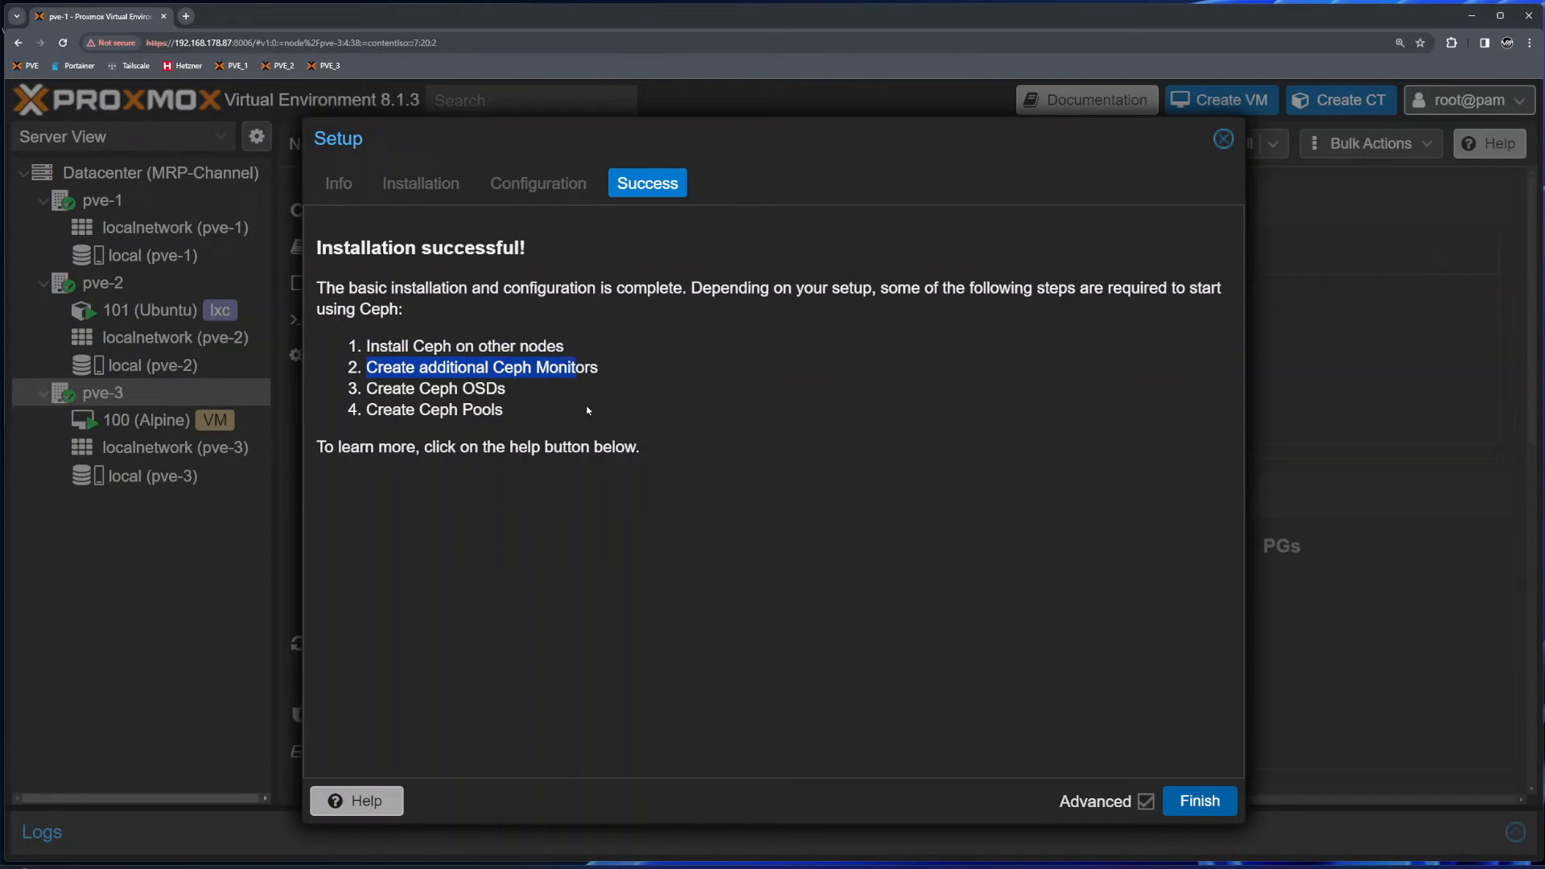
{"action": "mouse_move", "coordinate": [420, 388]}
{"action": "left_mouse_down"}
{"action": "mouse_move", "coordinate": [507, 389]}
{"action": "mouse_move", "coordinate": [451, 409]}
{"action": "left_mouse_up"}
{"action": "left_click_drag", "start_coordinate": [451, 410], "coordinate": [503, 411]}
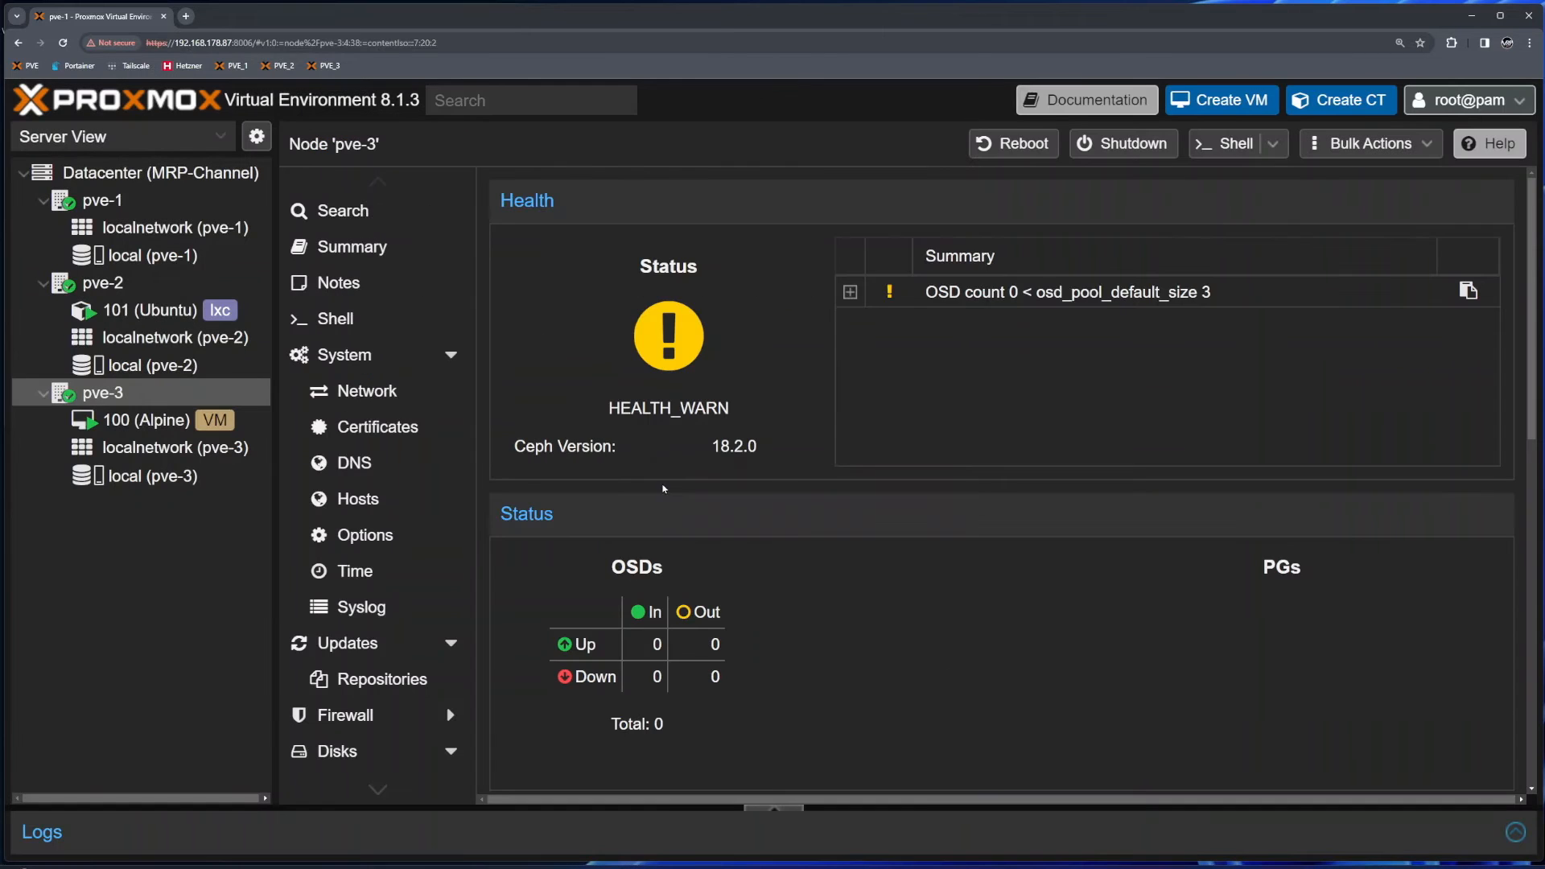
- Review the Ceph health, OSD status and services on pve-1 and at datacenter level
{"action": "left_click", "coordinate": [103, 200]}
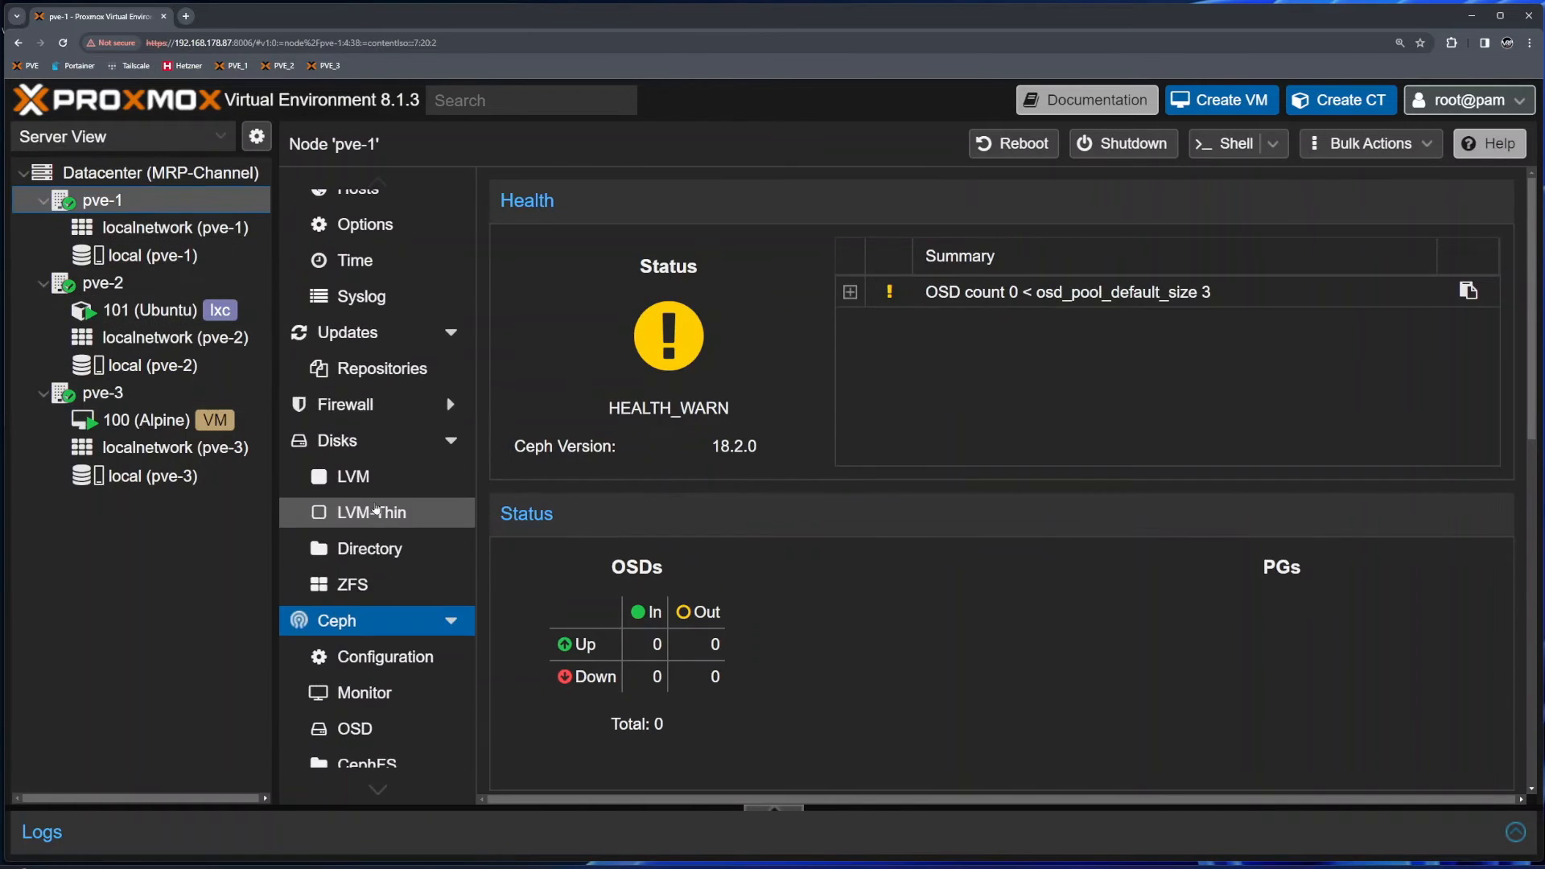
{"action": "scroll", "coordinate": [813, 615], "scroll_direction": "down", "scroll_amount": 4}
{"action": "scroll", "coordinate": [998, 516], "scroll_direction": "down", "scroll_amount": 3}
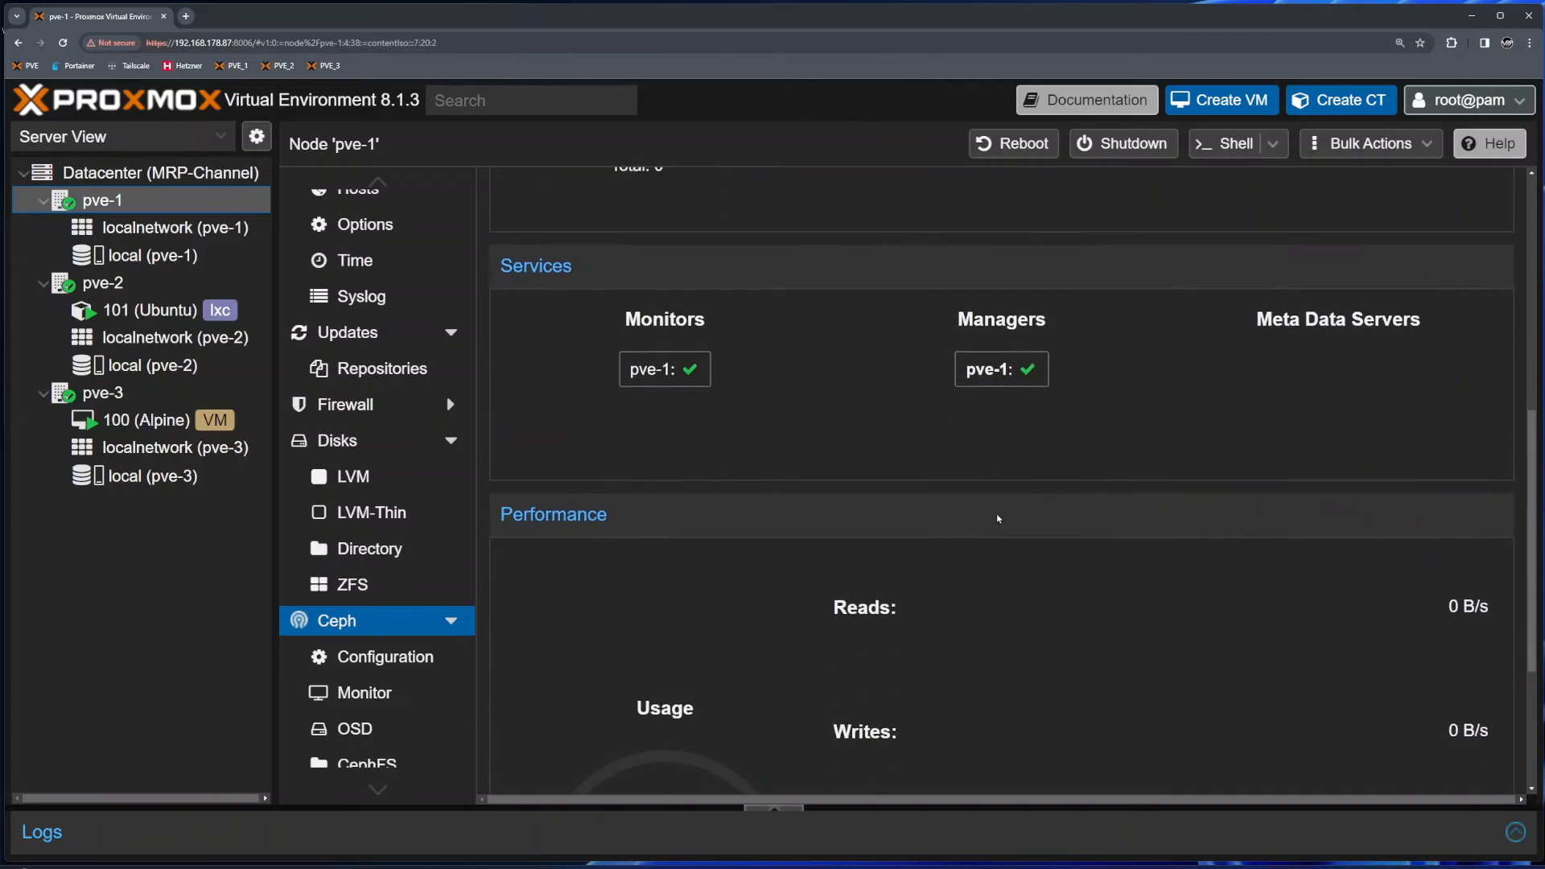
{"action": "scroll", "coordinate": [776, 359], "scroll_direction": "up", "scroll_amount": 5}
{"action": "left_click", "coordinate": [147, 179]}
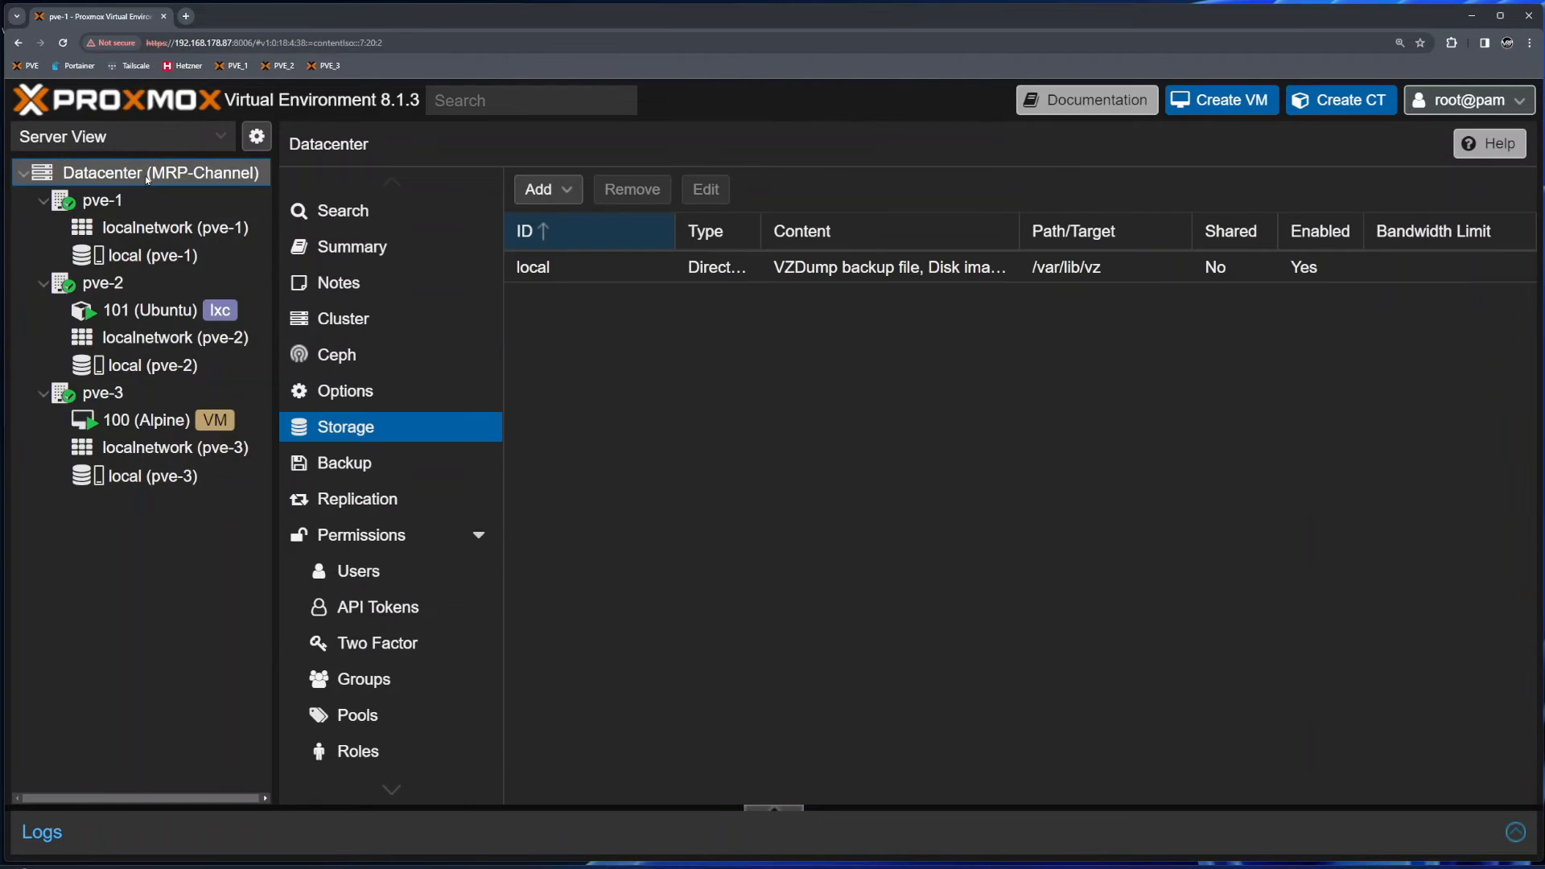
{"action": "left_click", "coordinate": [395, 355]}
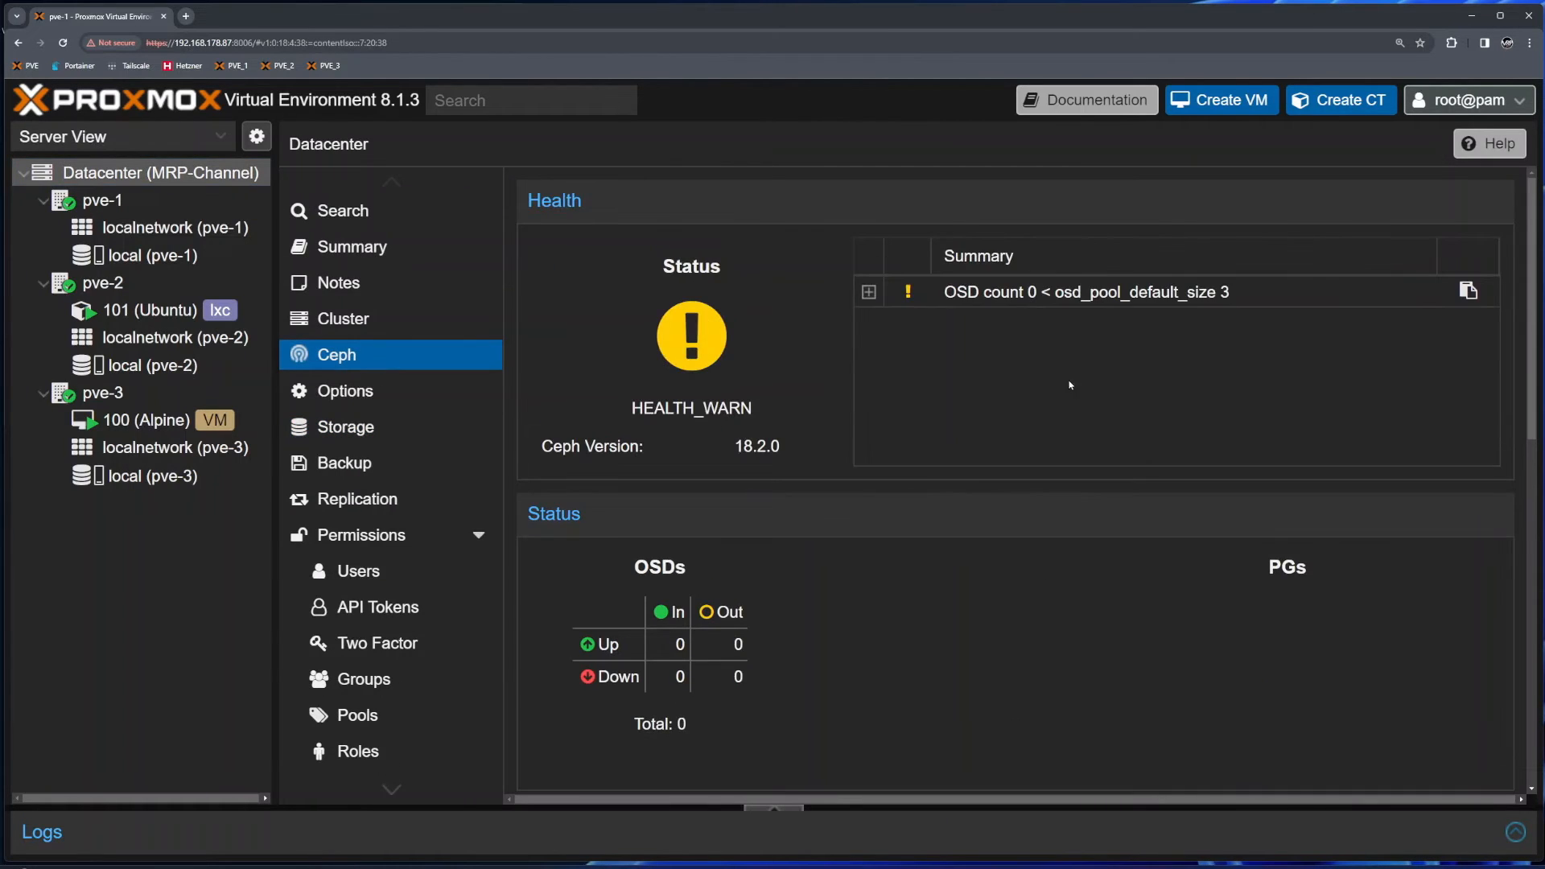
{"action": "scroll", "coordinate": [1070, 387], "scroll_direction": "down", "scroll_amount": 8}
{"action": "scroll", "coordinate": [1046, 413], "scroll_direction": "up", "scroll_amount": 5}
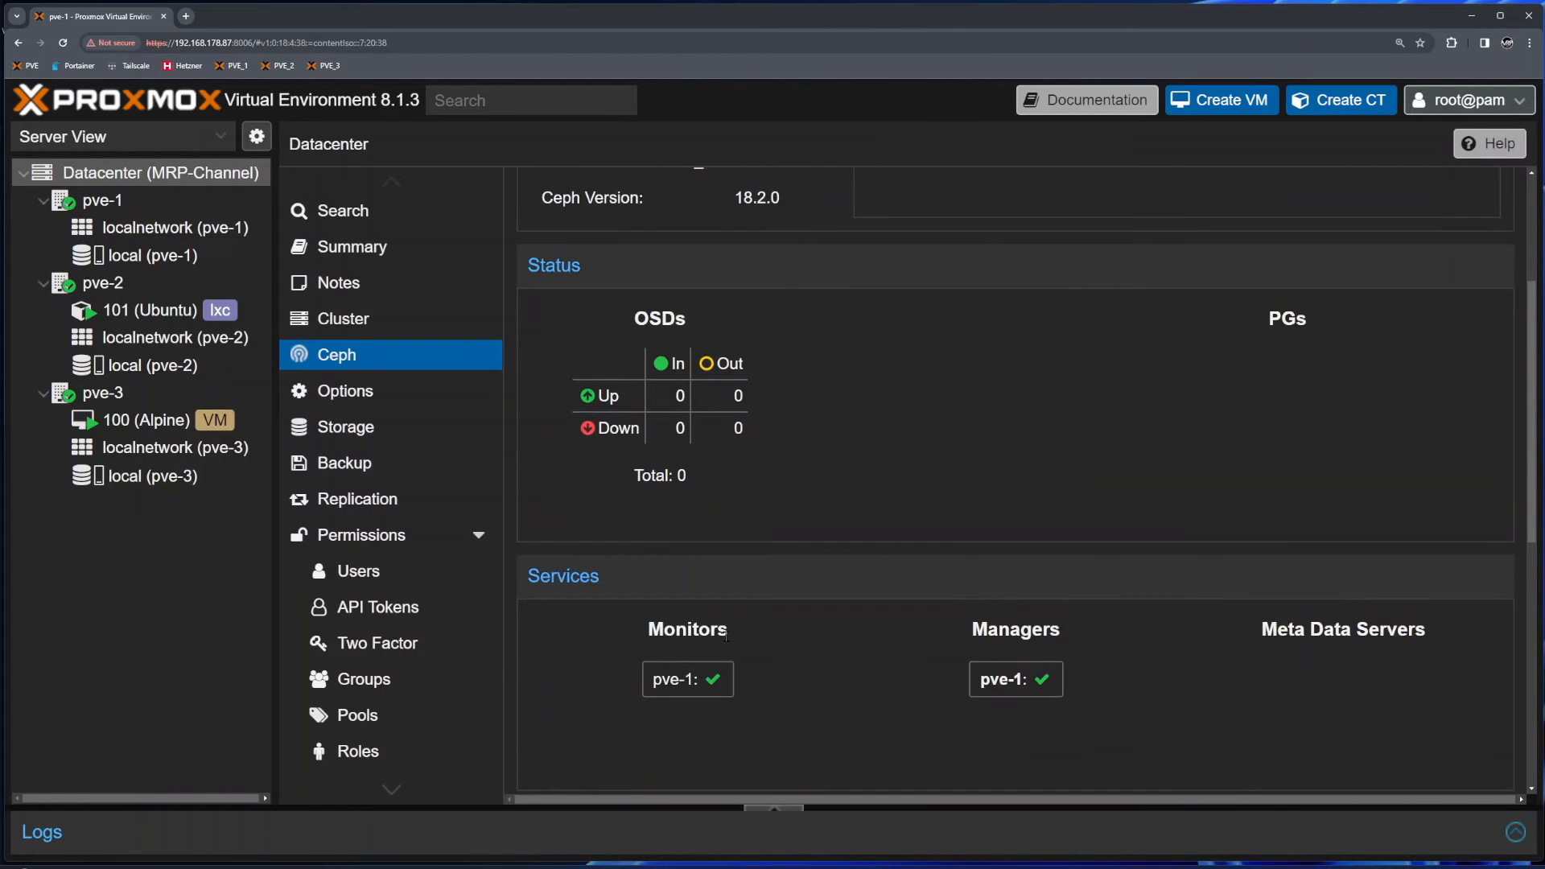
{"action": "scroll", "coordinate": [1010, 617], "scroll_direction": "up", "scroll_amount": 3}
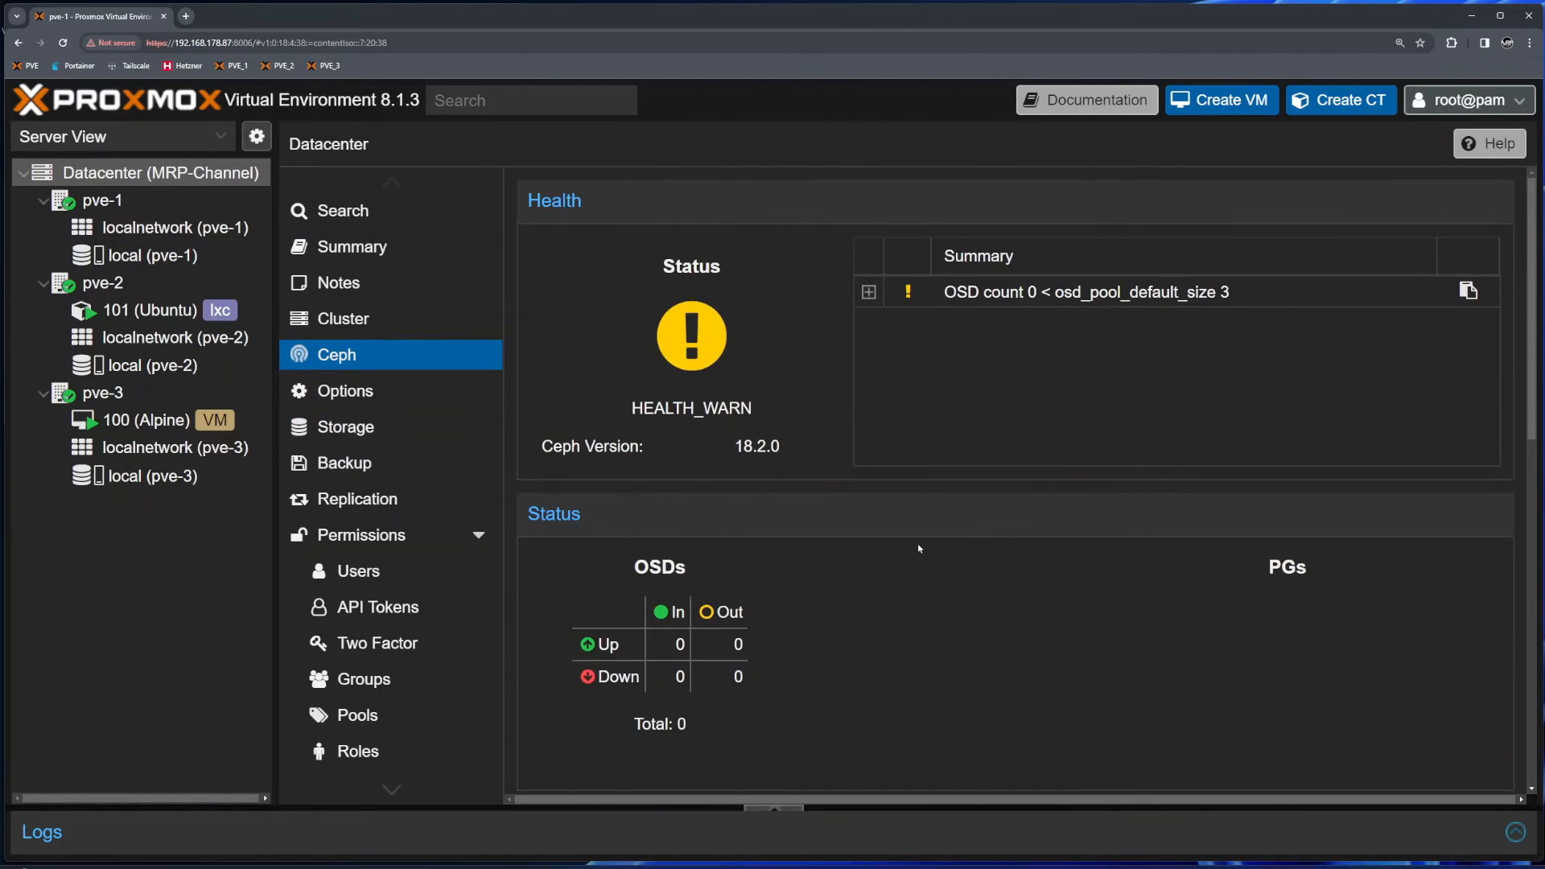
- Open the Ceph configuration of pve-2 and examine its global settings, configuration database and crush map
{"action": "left_click", "coordinate": [121, 203]}
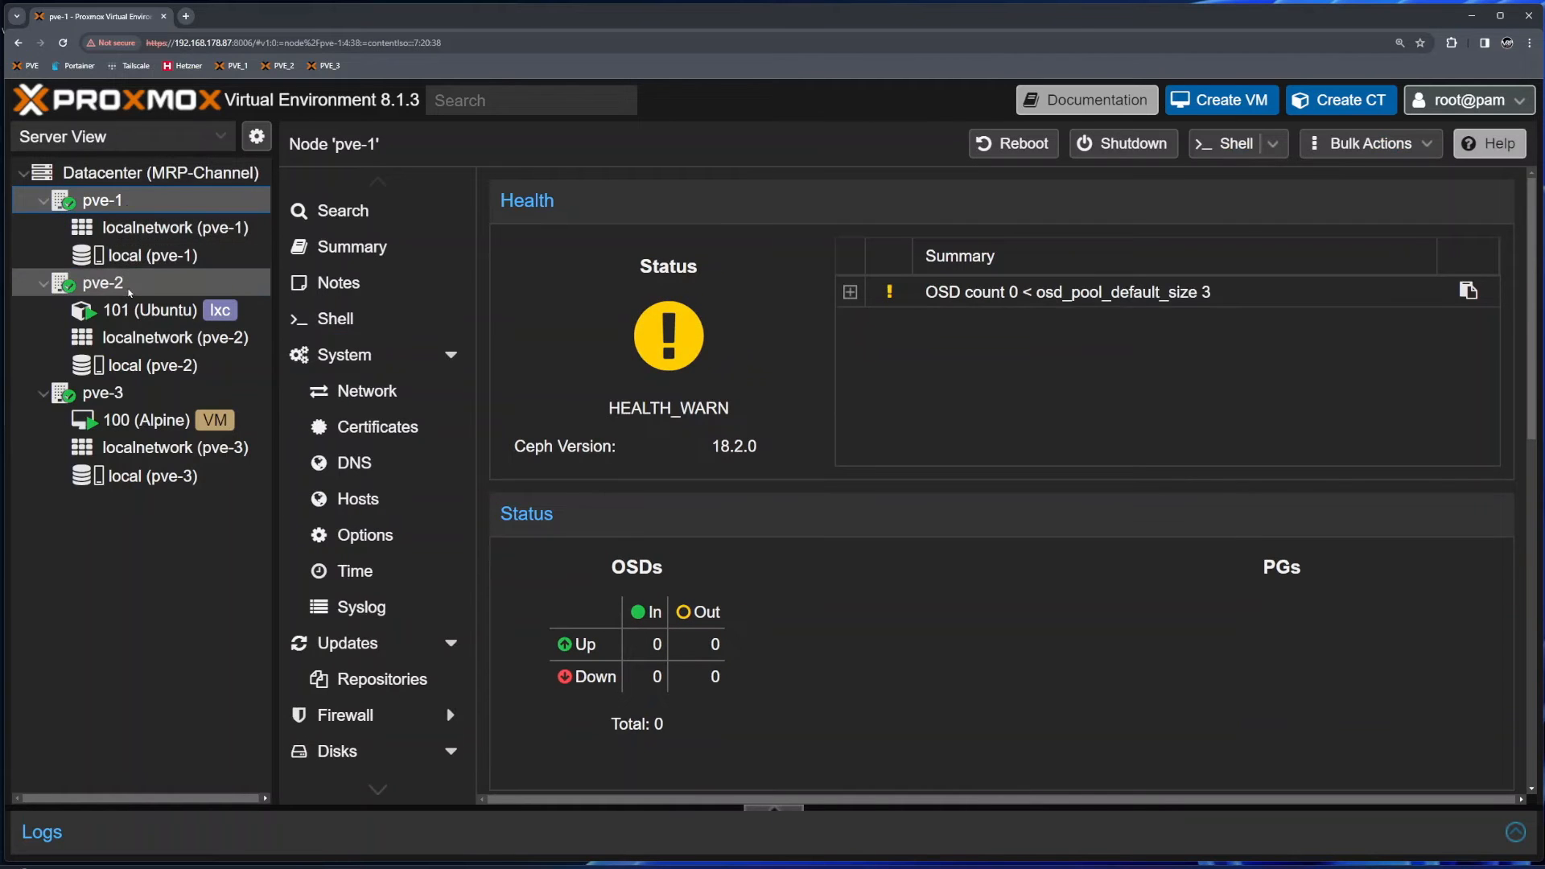
{"action": "left_click", "coordinate": [121, 286]}
{"action": "scroll", "coordinate": [364, 732], "scroll_direction": "down", "scroll_amount": 5}
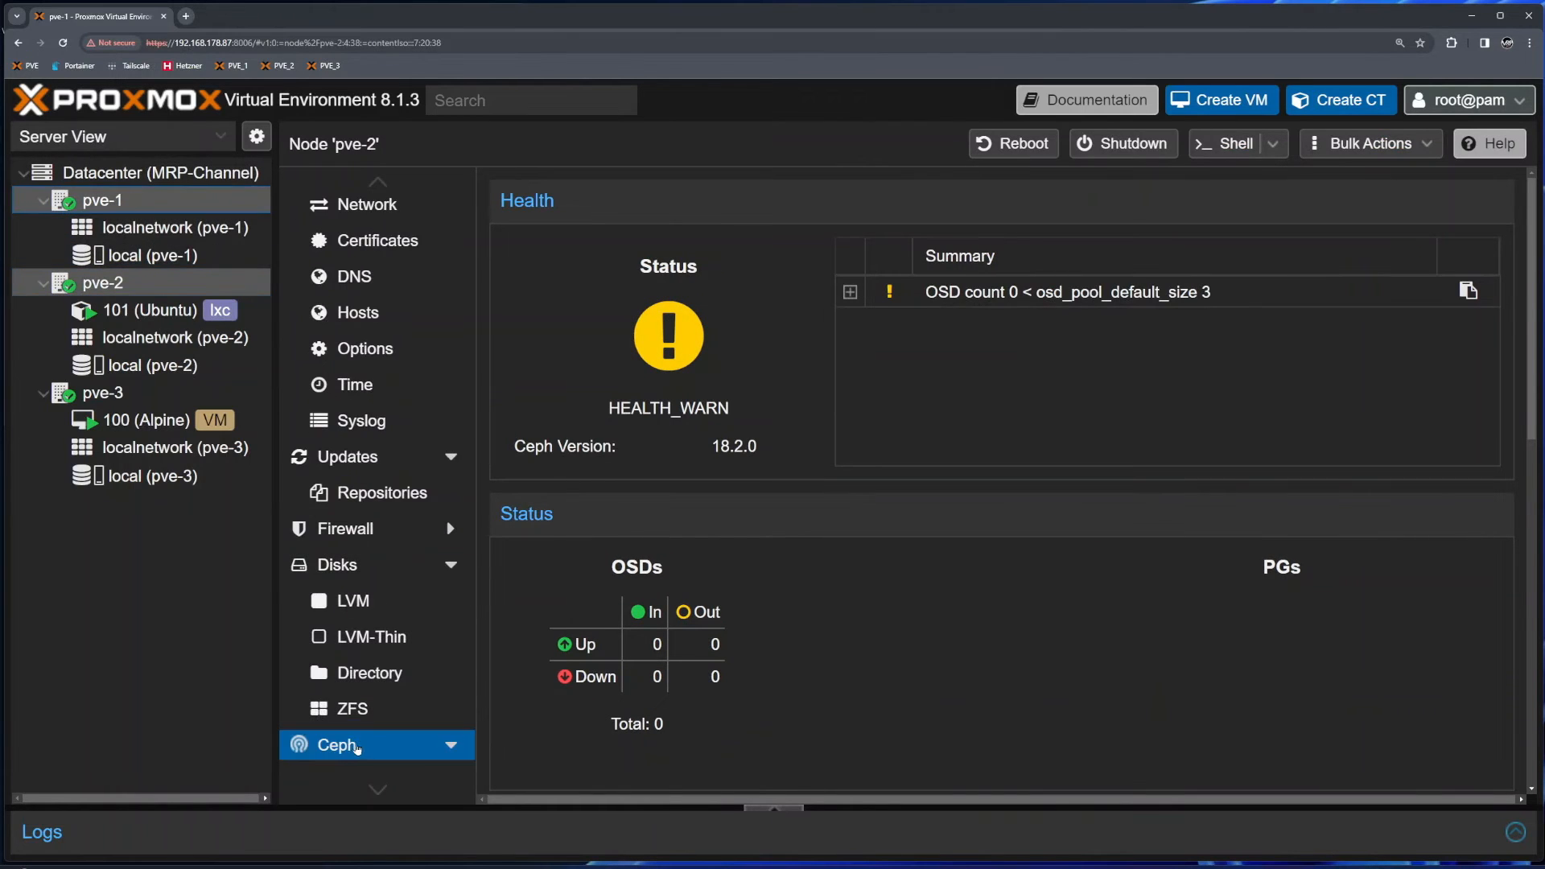
{"action": "scroll", "coordinate": [364, 725], "scroll_direction": "down", "scroll_amount": 2}
{"action": "left_click", "coordinate": [449, 499]}
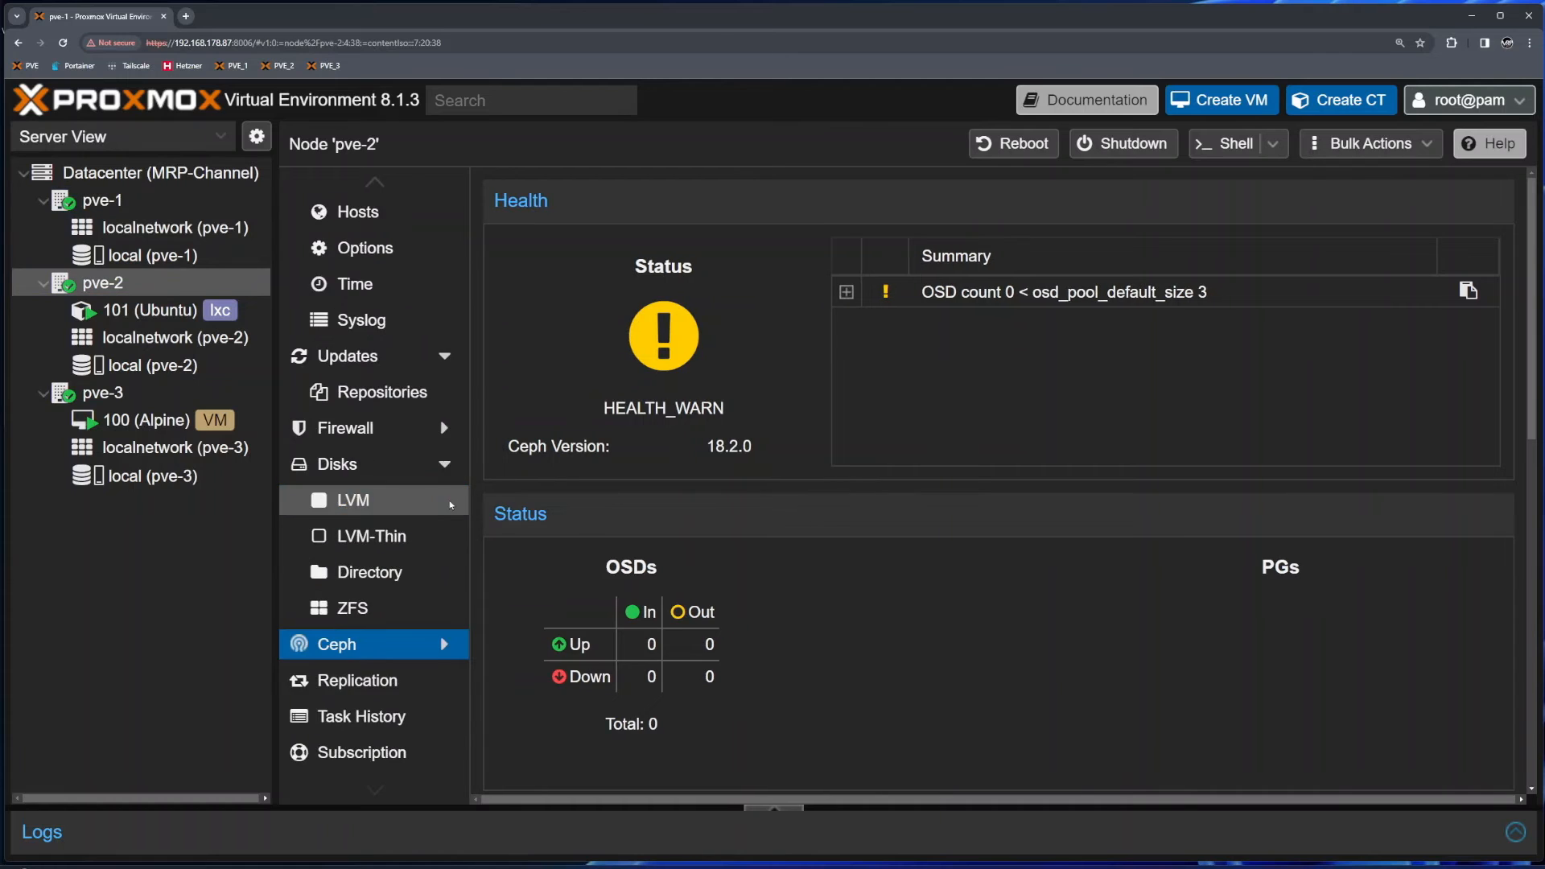
{"action": "left_click", "coordinate": [354, 644]}
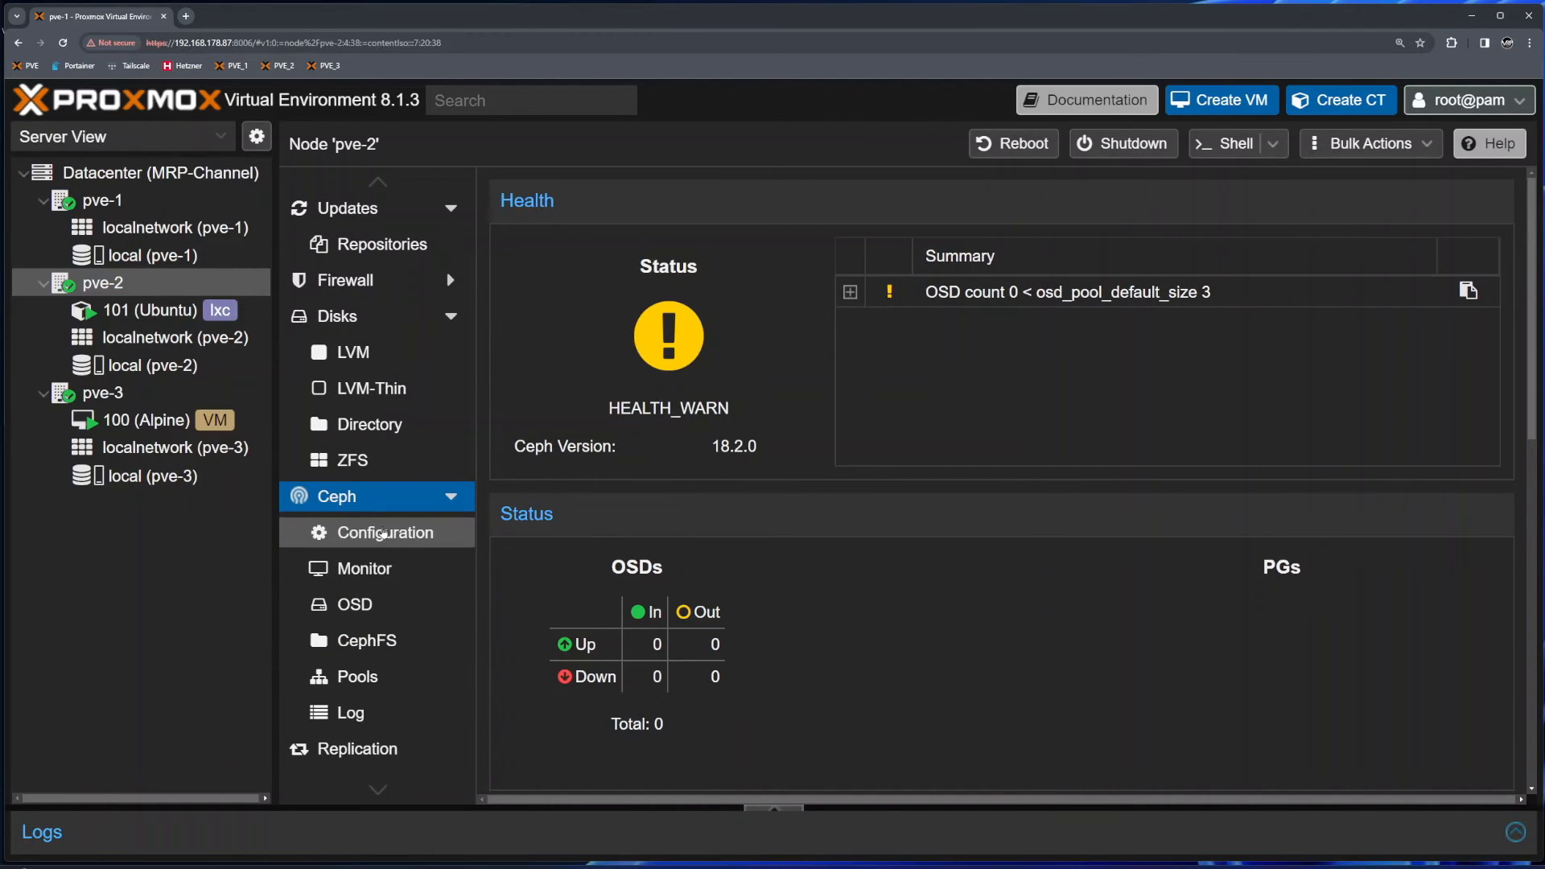
{"action": "left_click", "coordinate": [383, 535]}
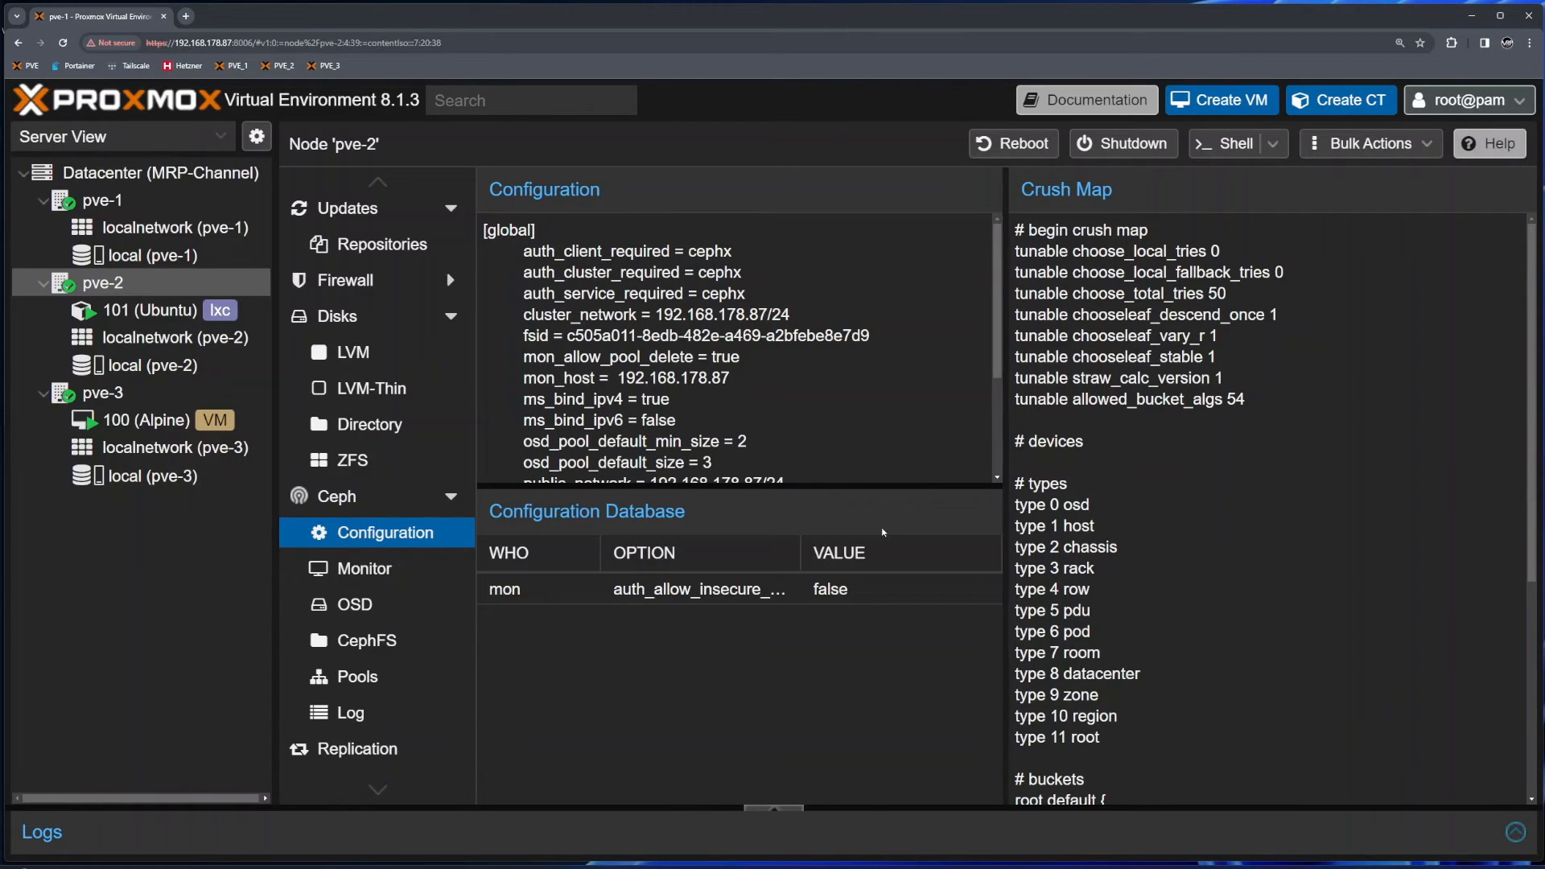
- Create two additional Ceph monitors, one on host pve-2 and one on host pve-3
{"action": "left_click", "coordinate": [387, 573]}
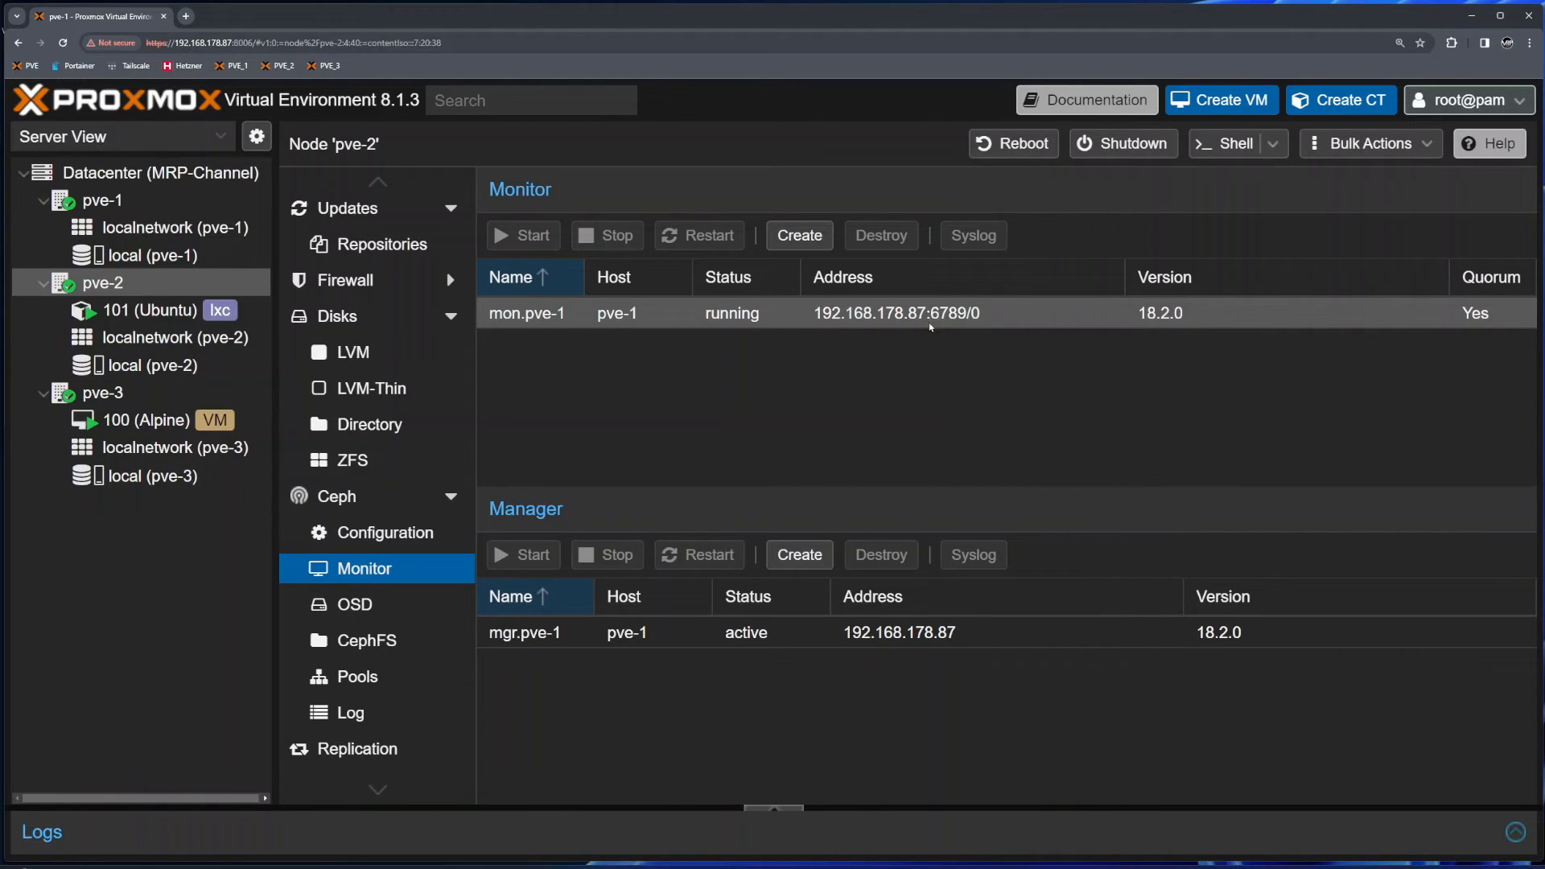
{"action": "left_click", "coordinate": [797, 238]}
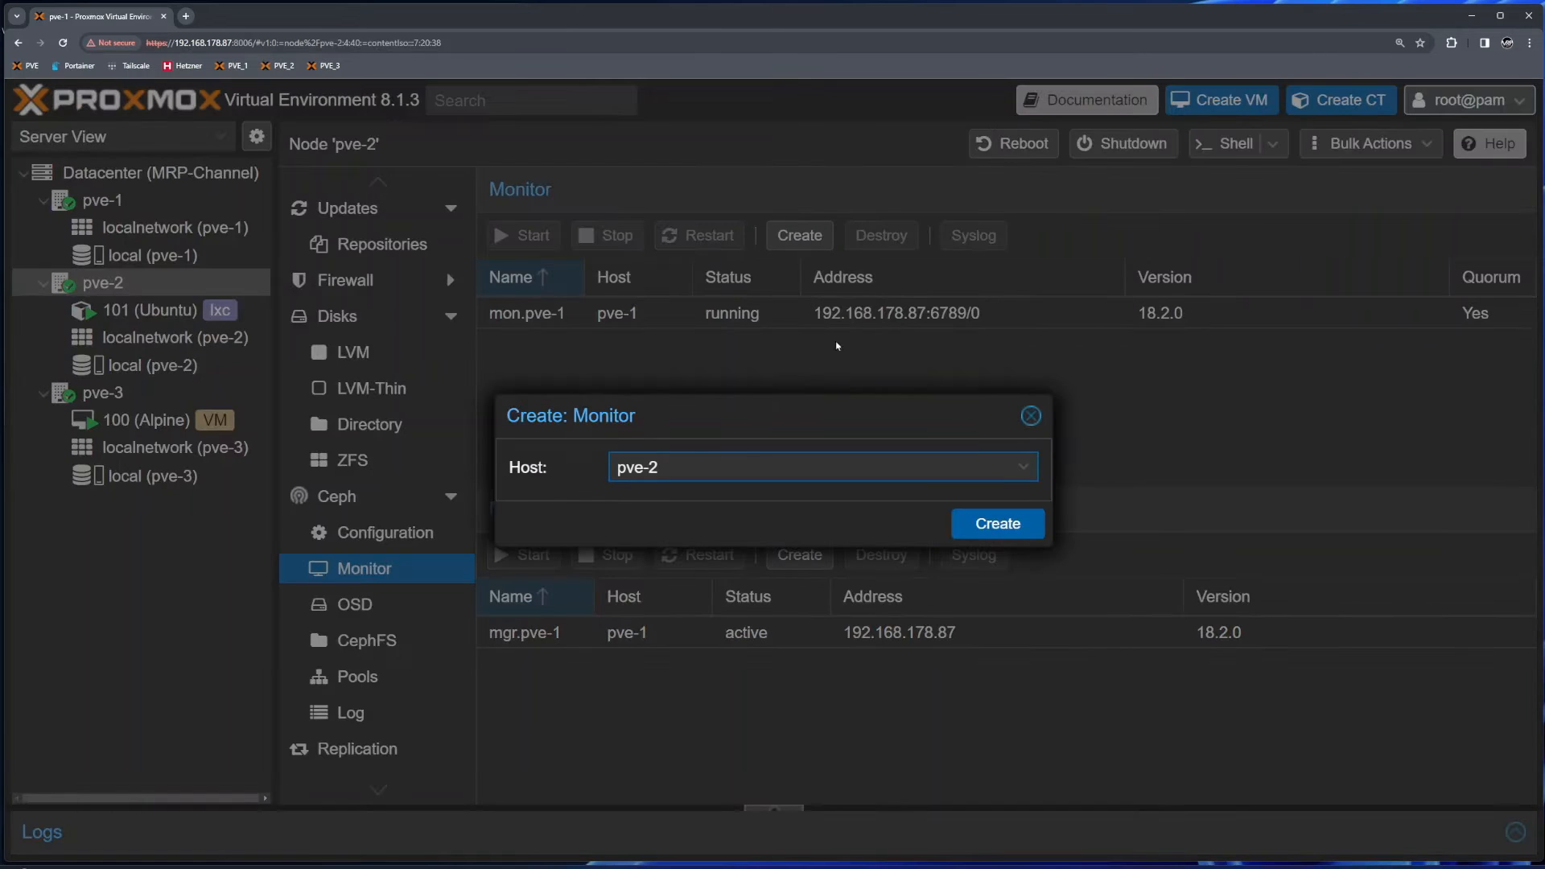
{"action": "left_click", "coordinate": [997, 524]}
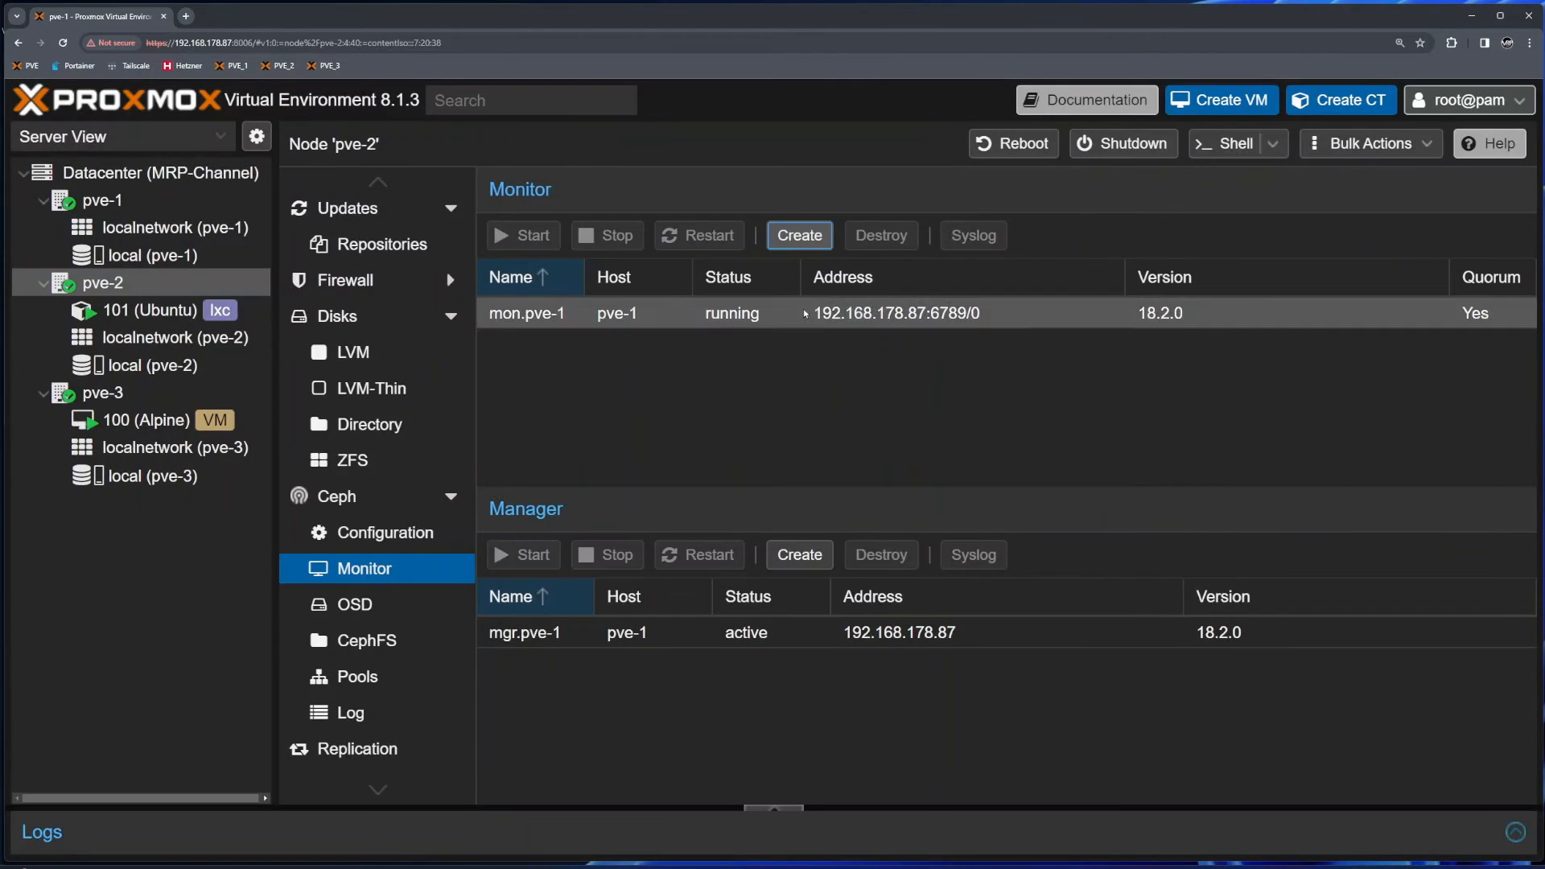
{"action": "left_click", "coordinate": [807, 239]}
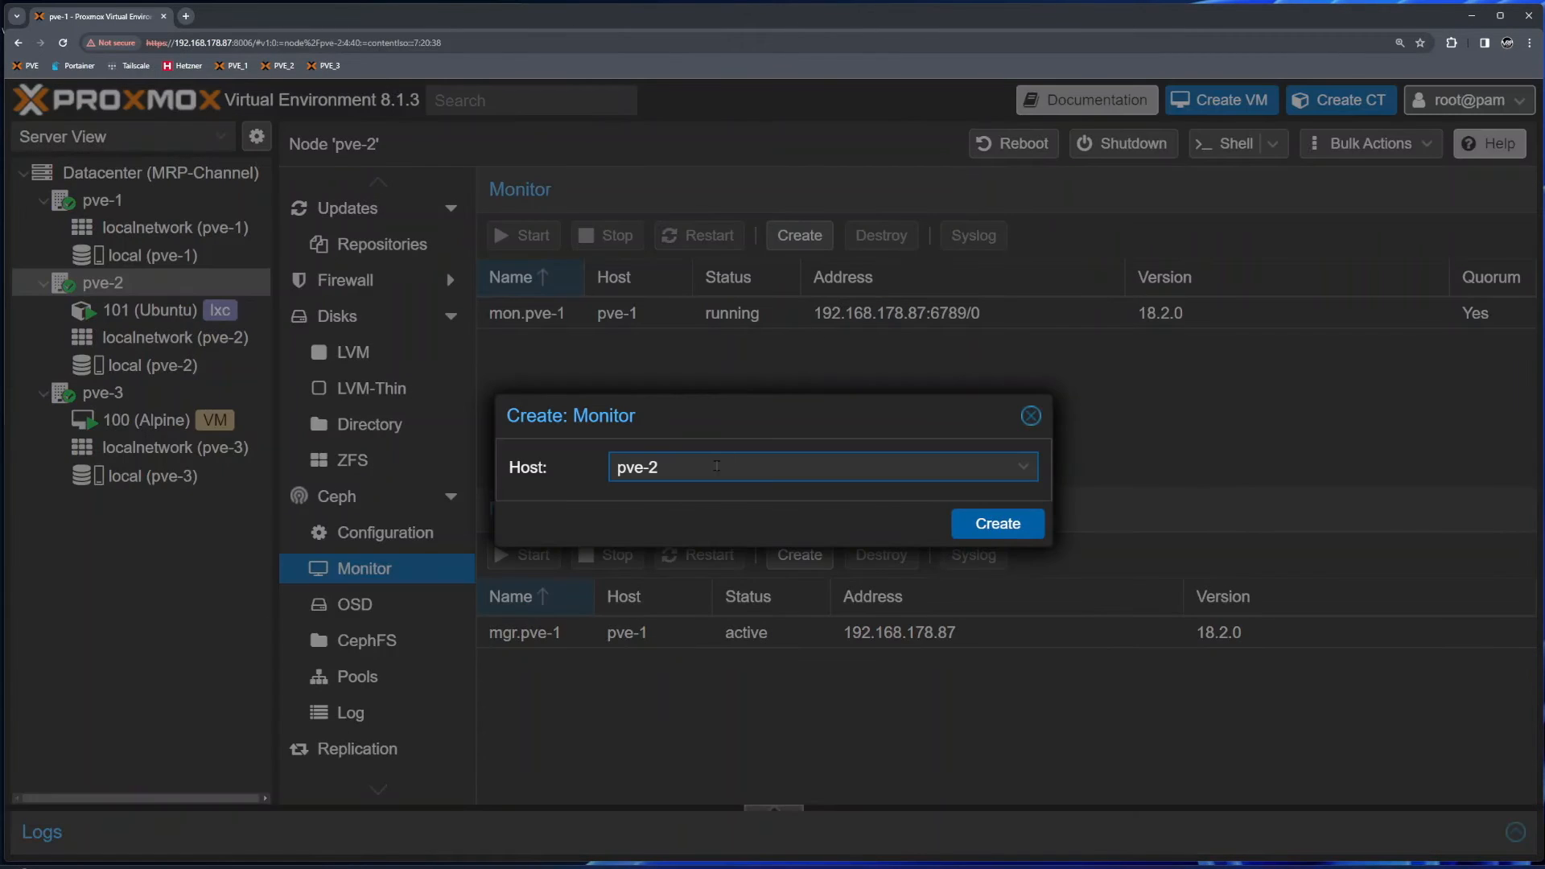
{"action": "left_click", "coordinate": [716, 466]}
{"action": "left_click", "coordinate": [716, 595]}
{"action": "left_click", "coordinate": [996, 524]}
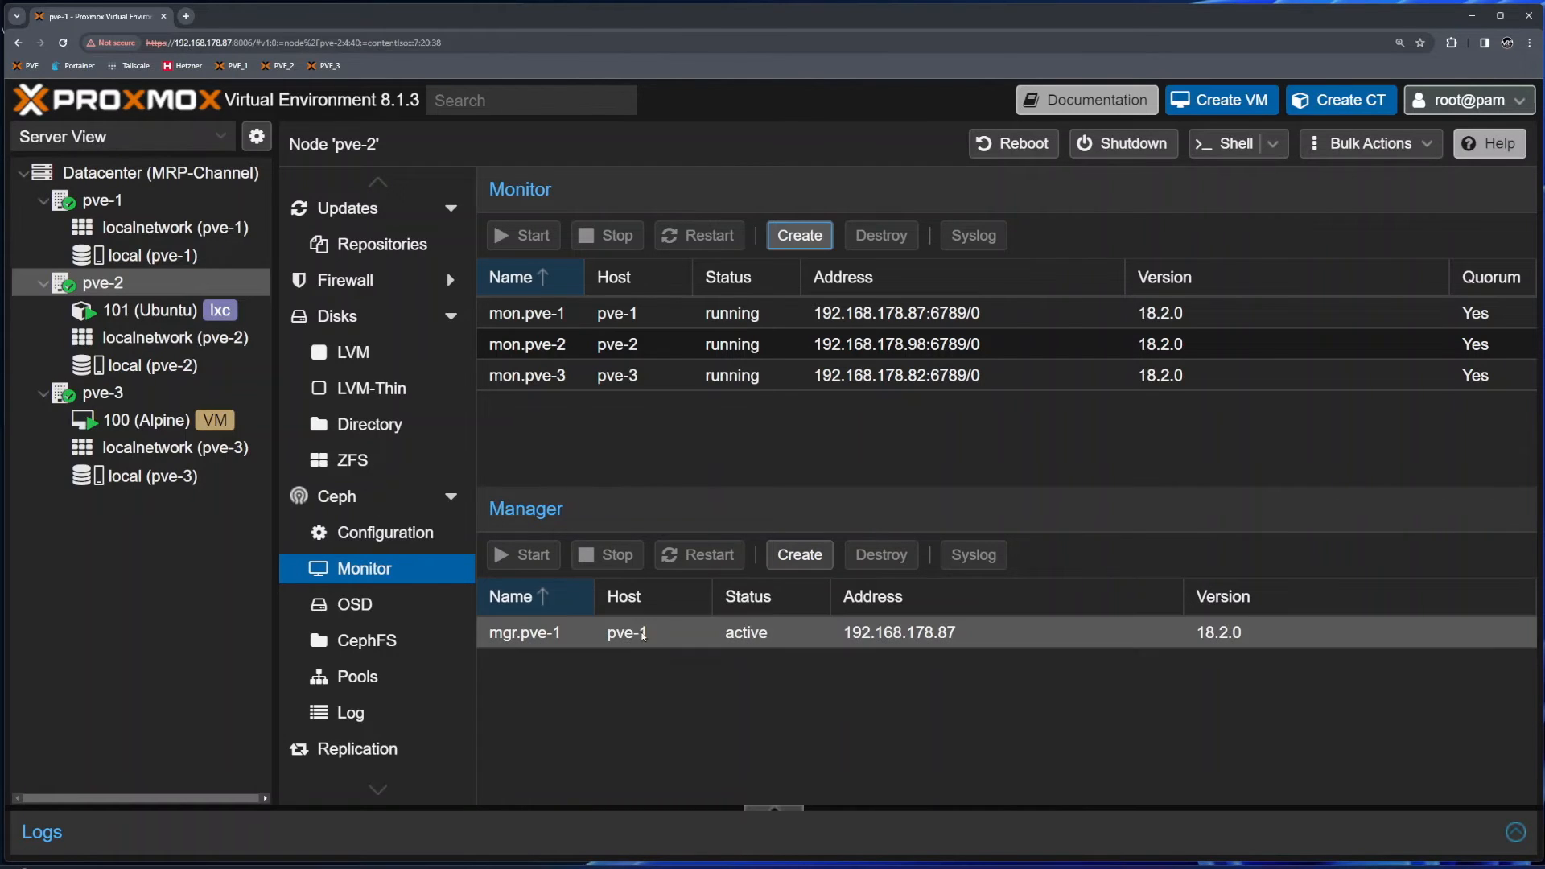
- Create additional Ceph managers on hosts pve-2 and pve-3
{"action": "left_click", "coordinate": [800, 555]}
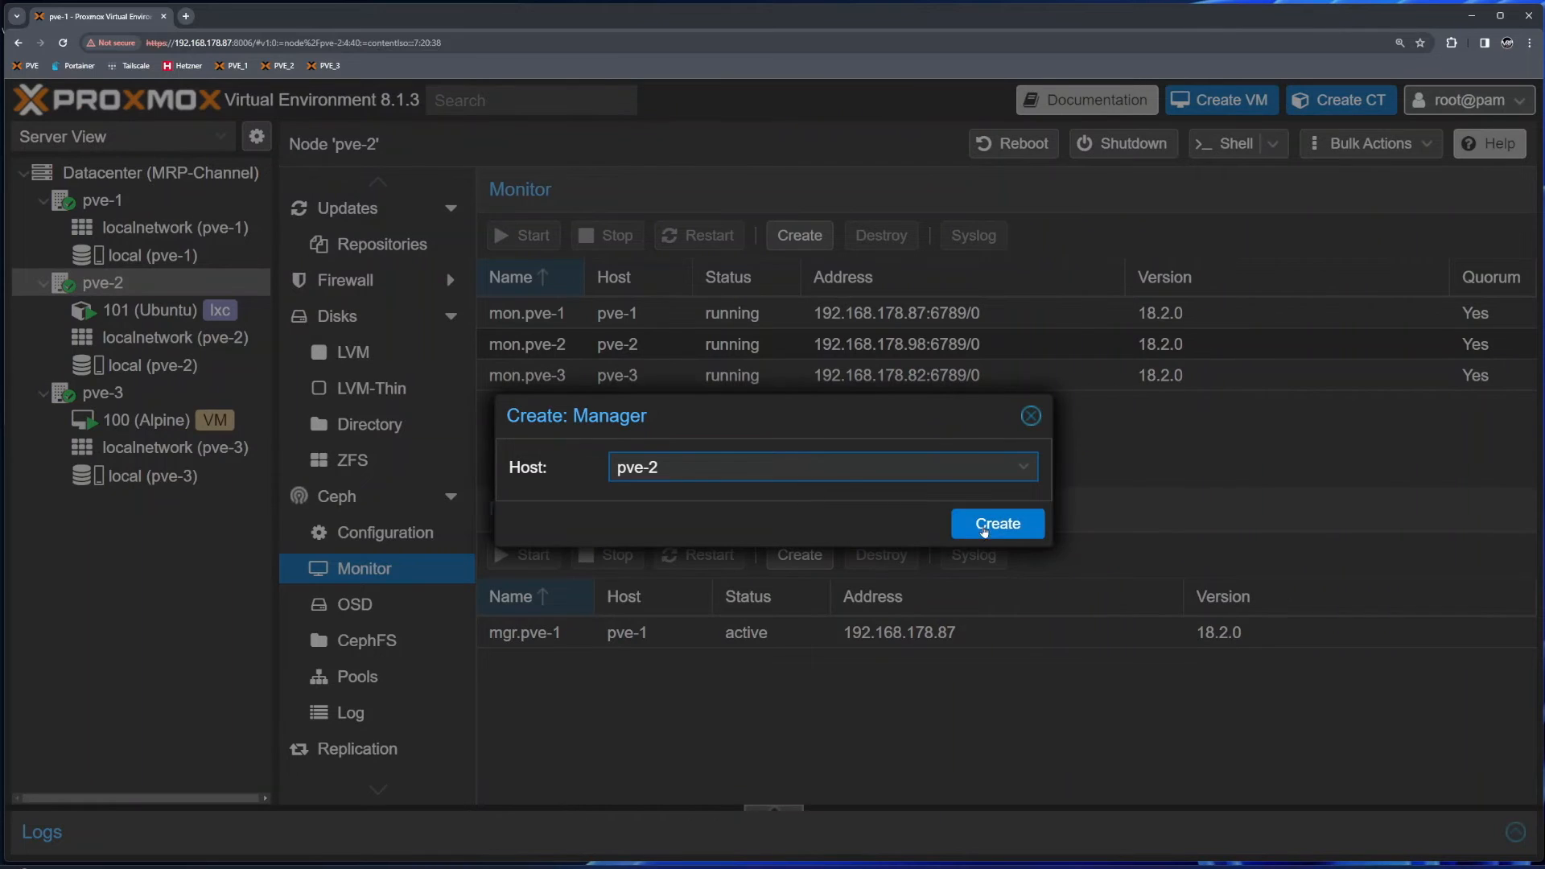
{"action": "left_click", "coordinate": [984, 527]}
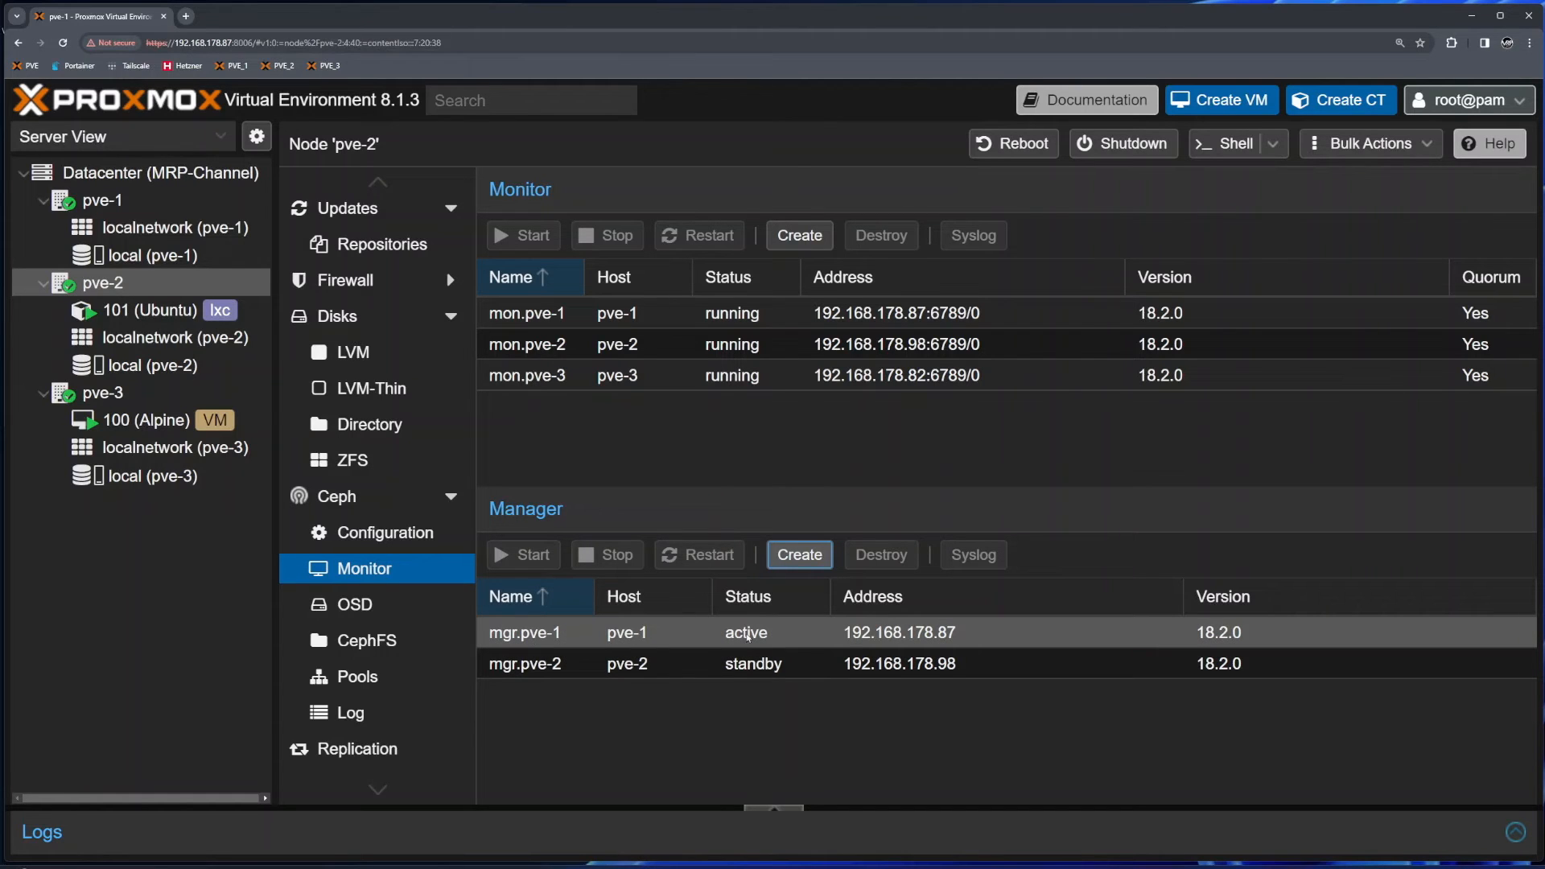
{"action": "left_click", "coordinate": [803, 561]}
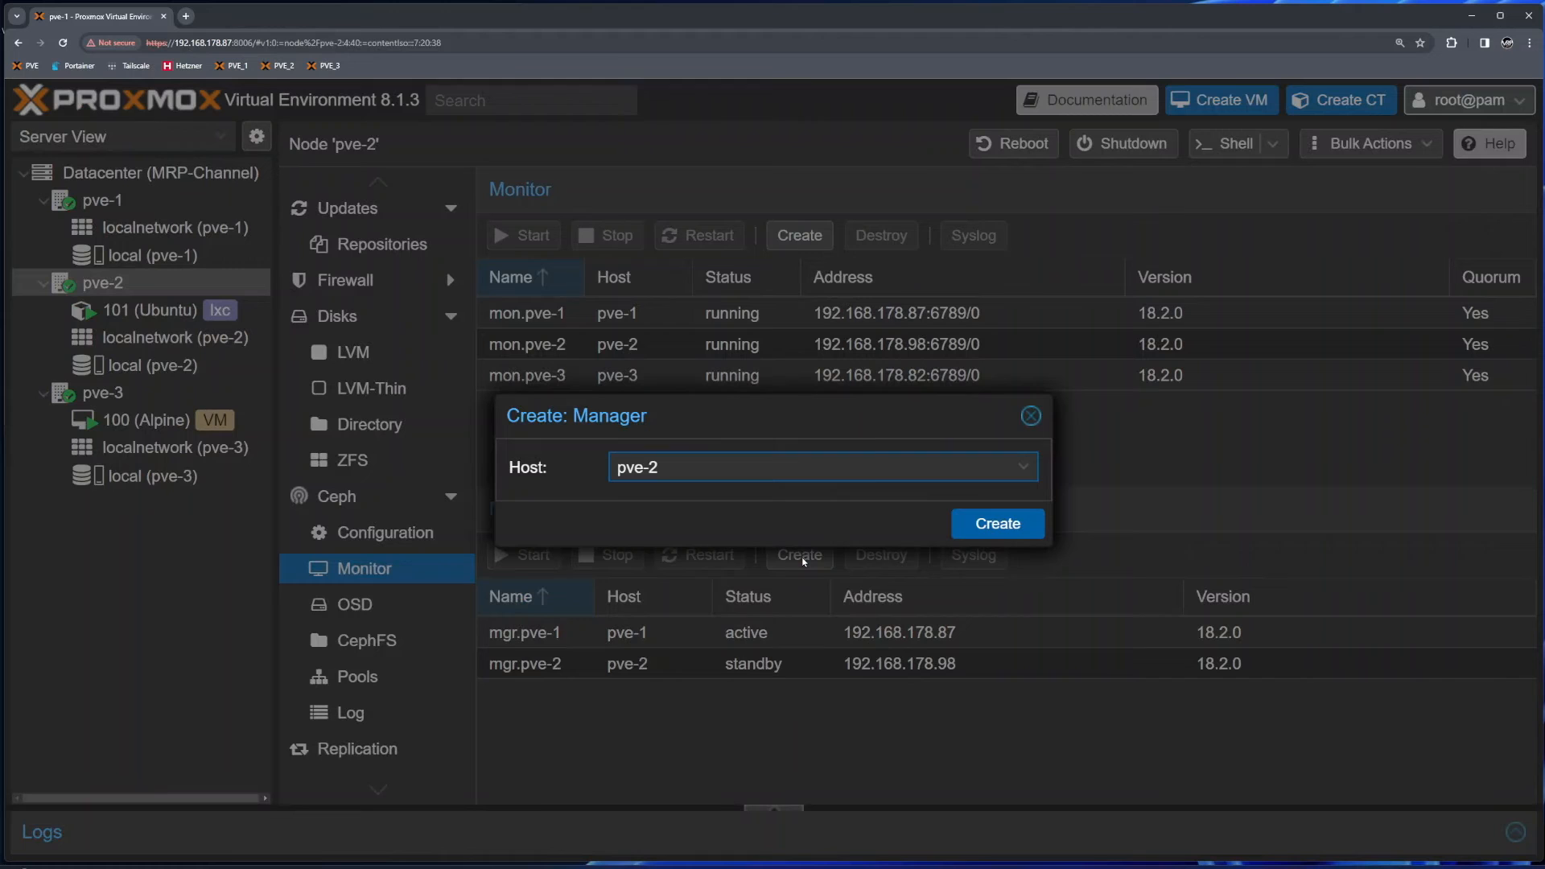
{"action": "left_click", "coordinate": [760, 472]}
{"action": "left_click", "coordinate": [646, 602]}
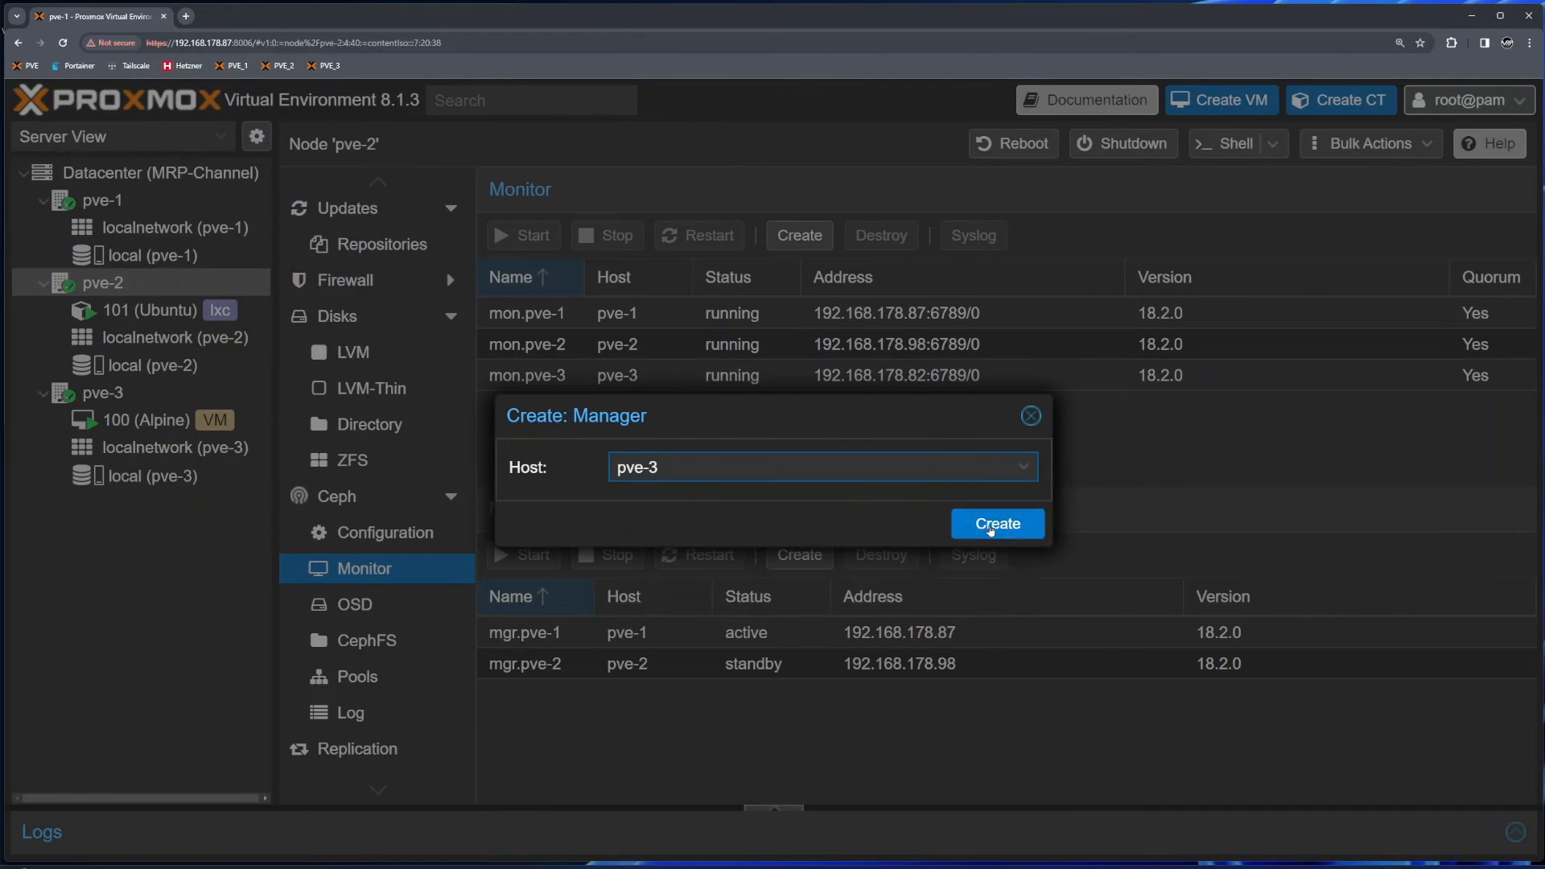
{"action": "left_click", "coordinate": [990, 525]}
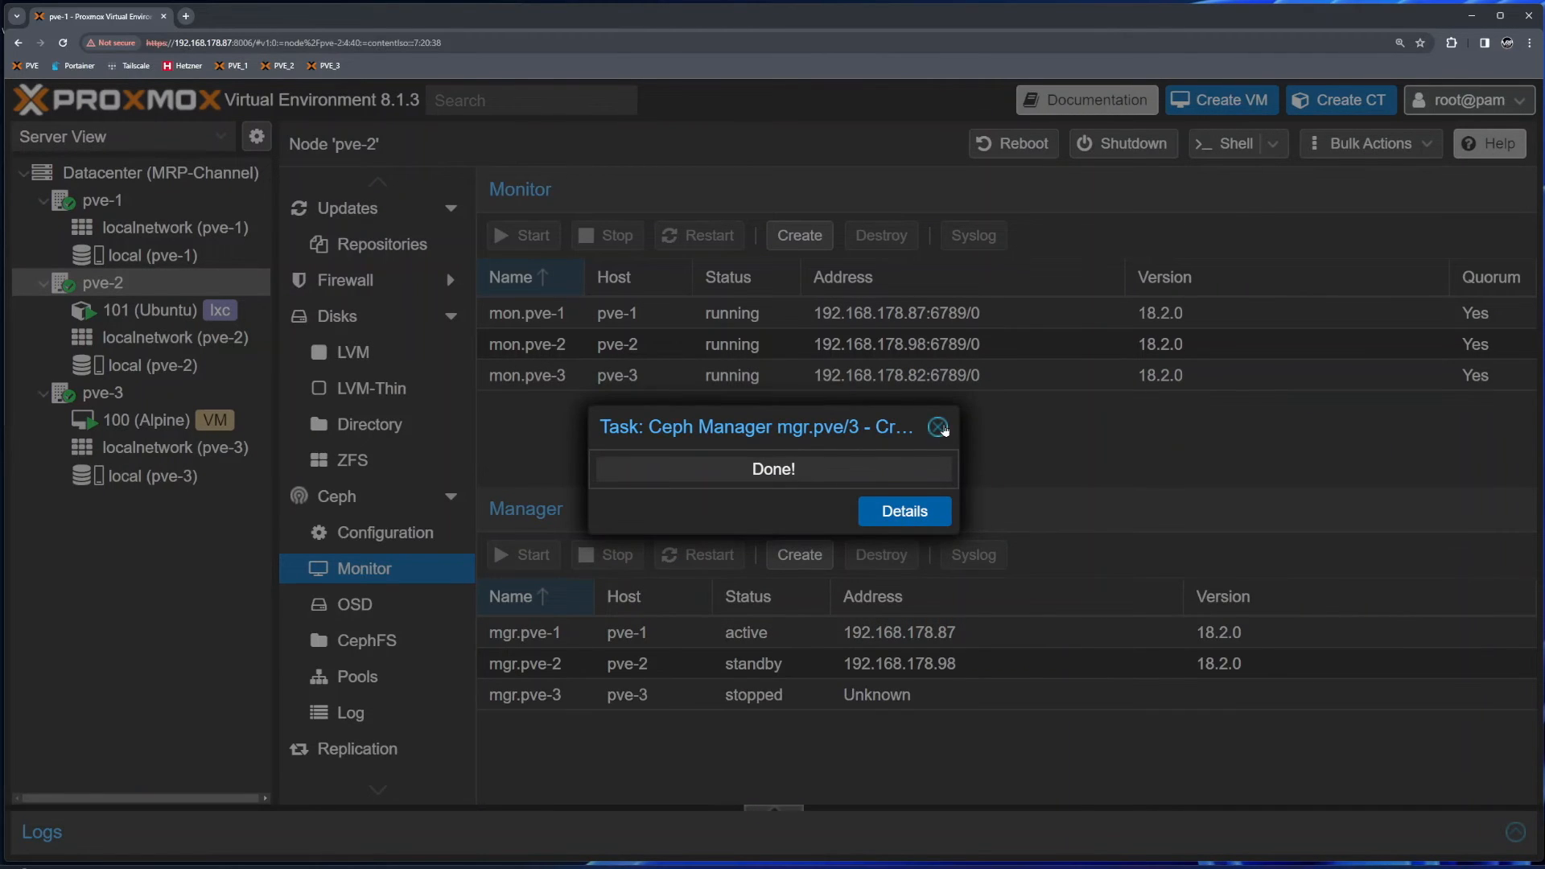
{"action": "left_click", "coordinate": [938, 428]}
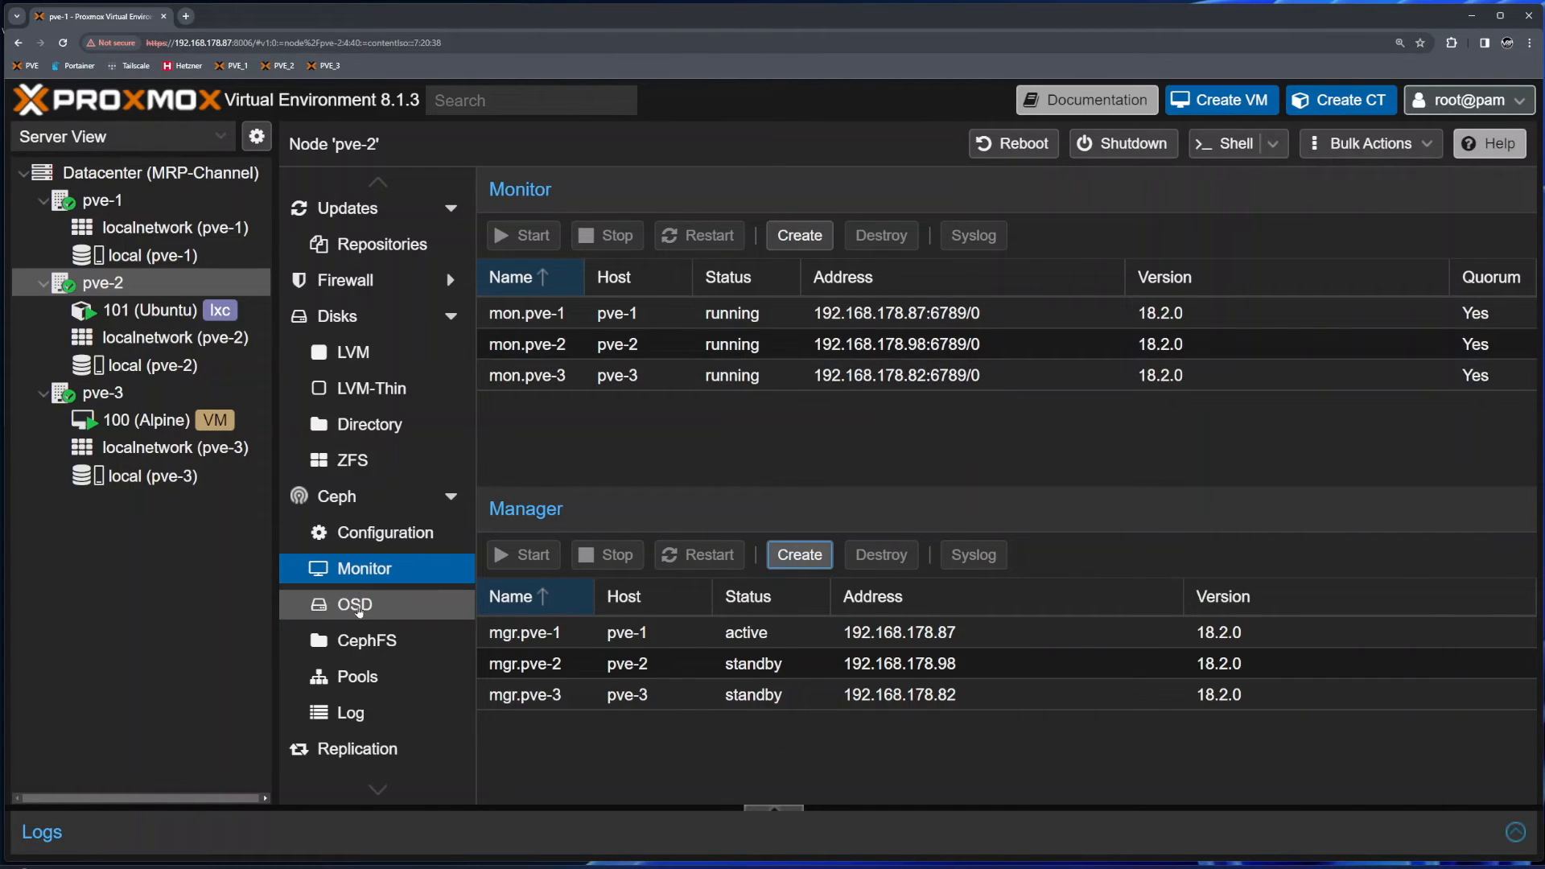
- Create a Ceph OSD on pve-1 using disk /dev/sdb with device class HDD
{"action": "left_click", "coordinate": [362, 610]}
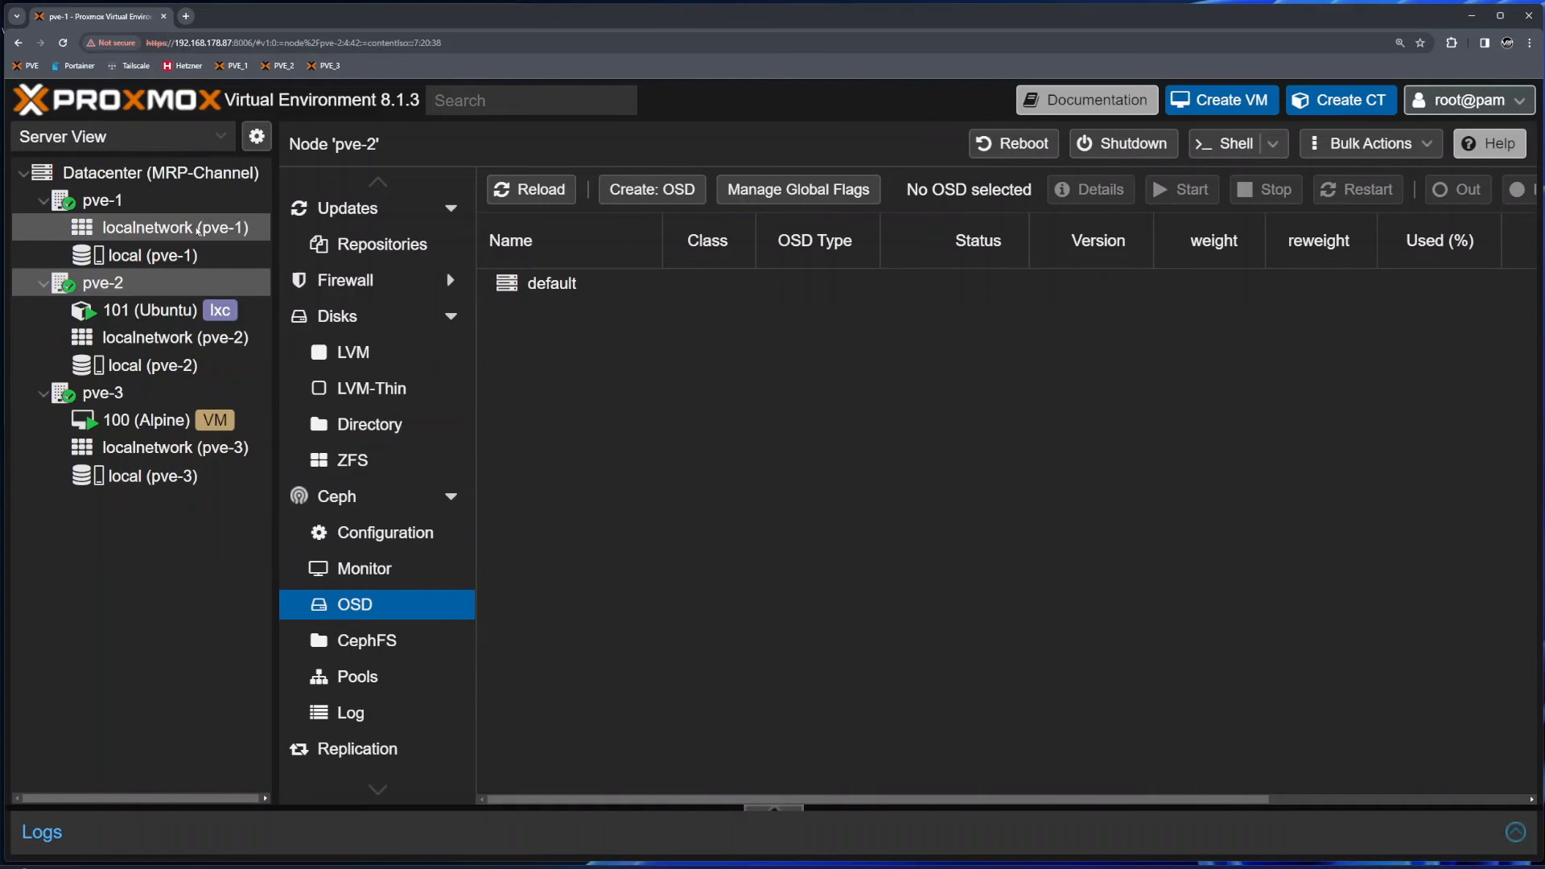
{"action": "left_click", "coordinate": [140, 200]}
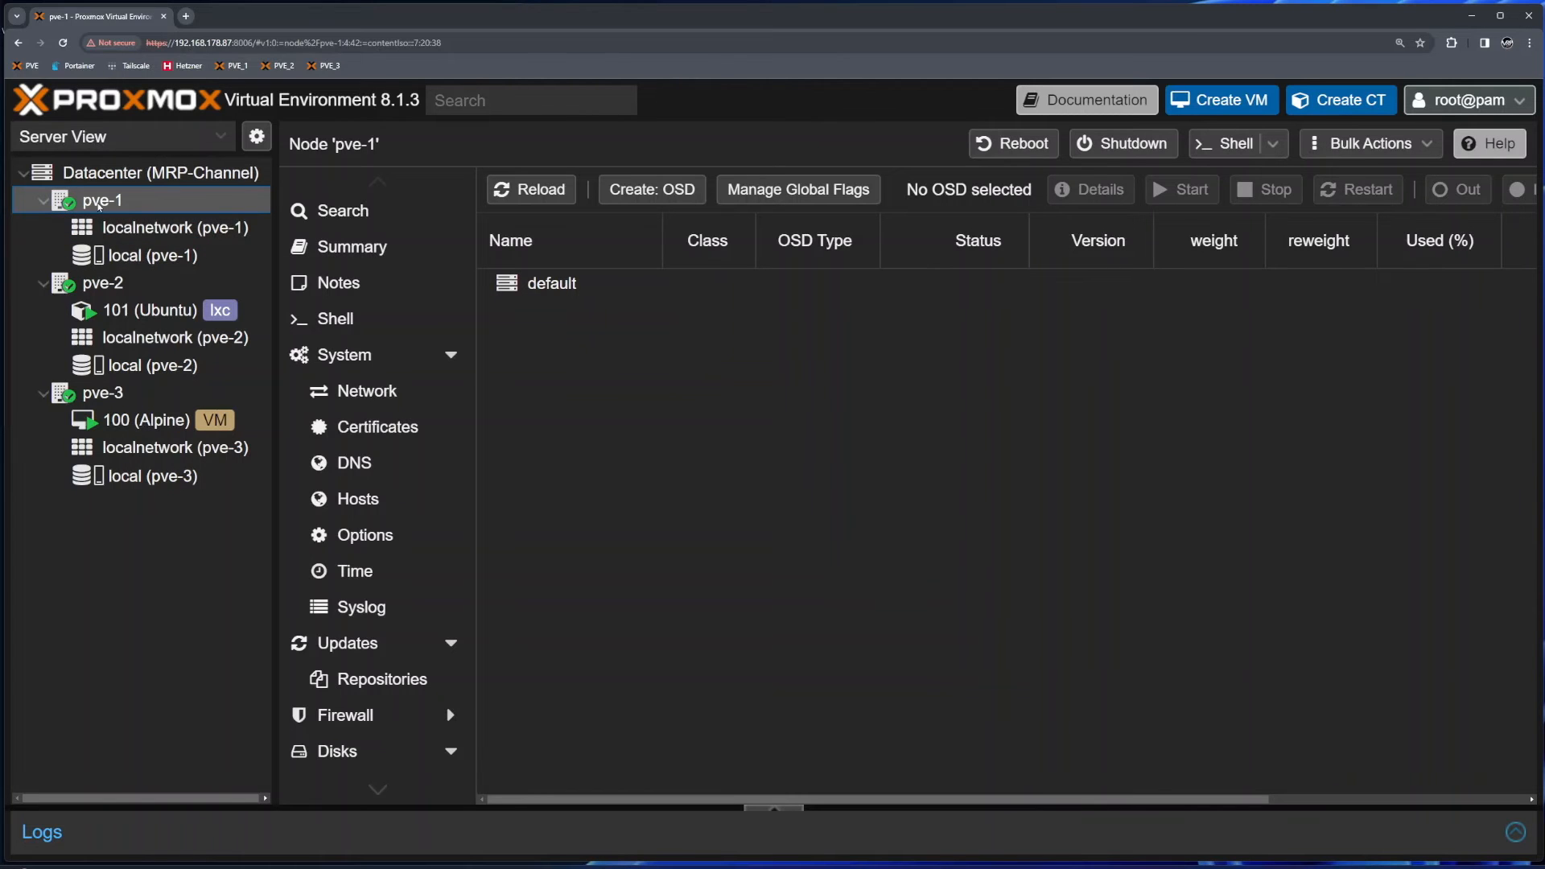
{"action": "scroll", "coordinate": [377, 482], "scroll_direction": "down", "scroll_amount": 5}
{"action": "left_click", "coordinate": [336, 558]}
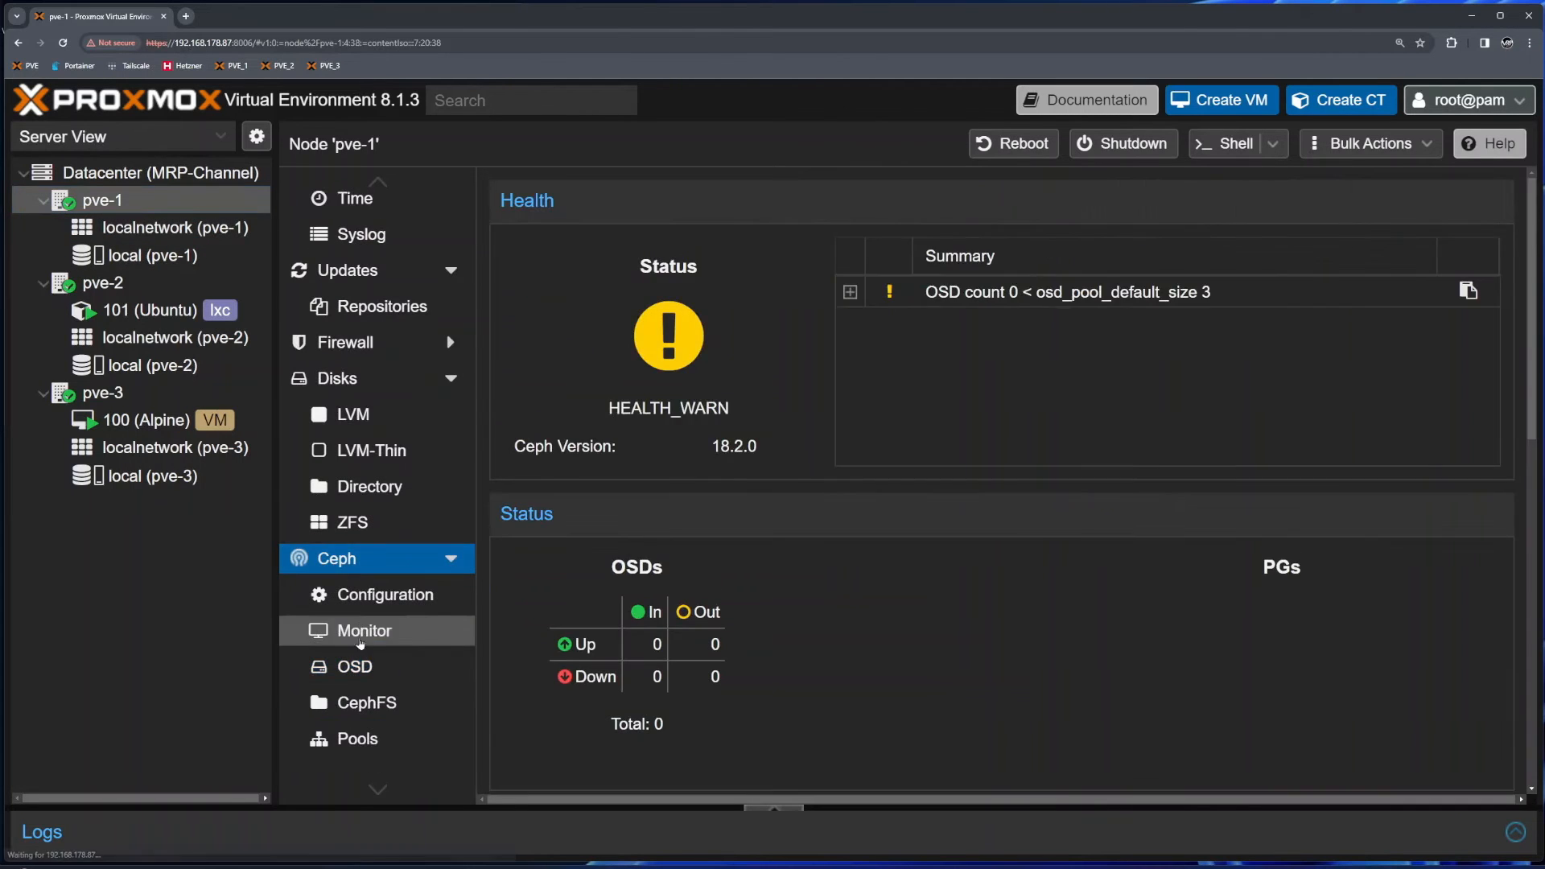
{"action": "left_click", "coordinate": [363, 668]}
{"action": "left_click", "coordinate": [679, 191]}
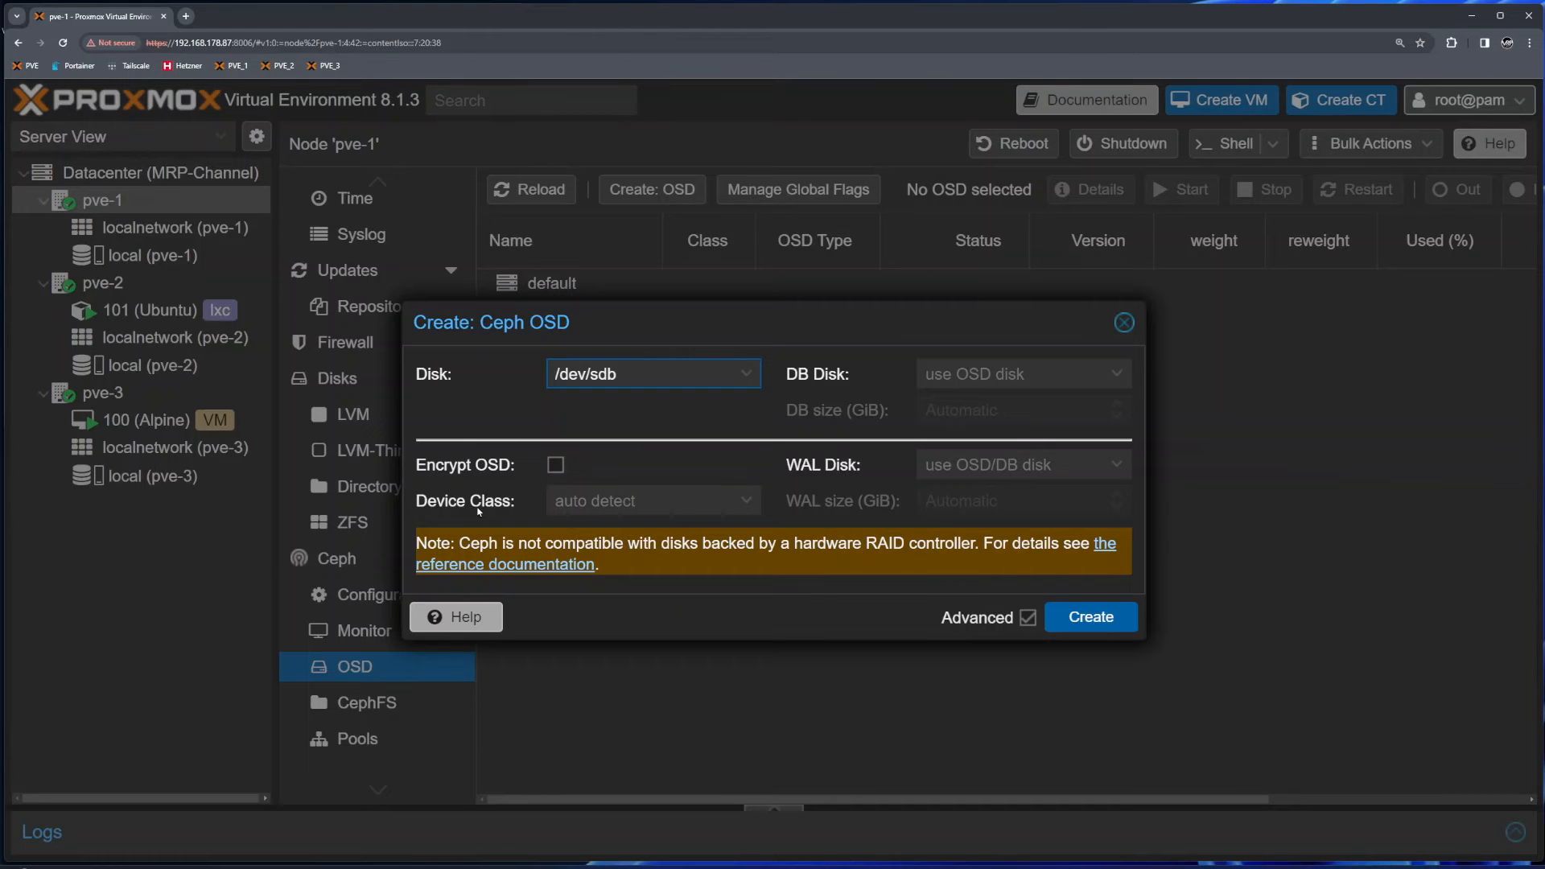
{"action": "left_click", "coordinate": [603, 500]}
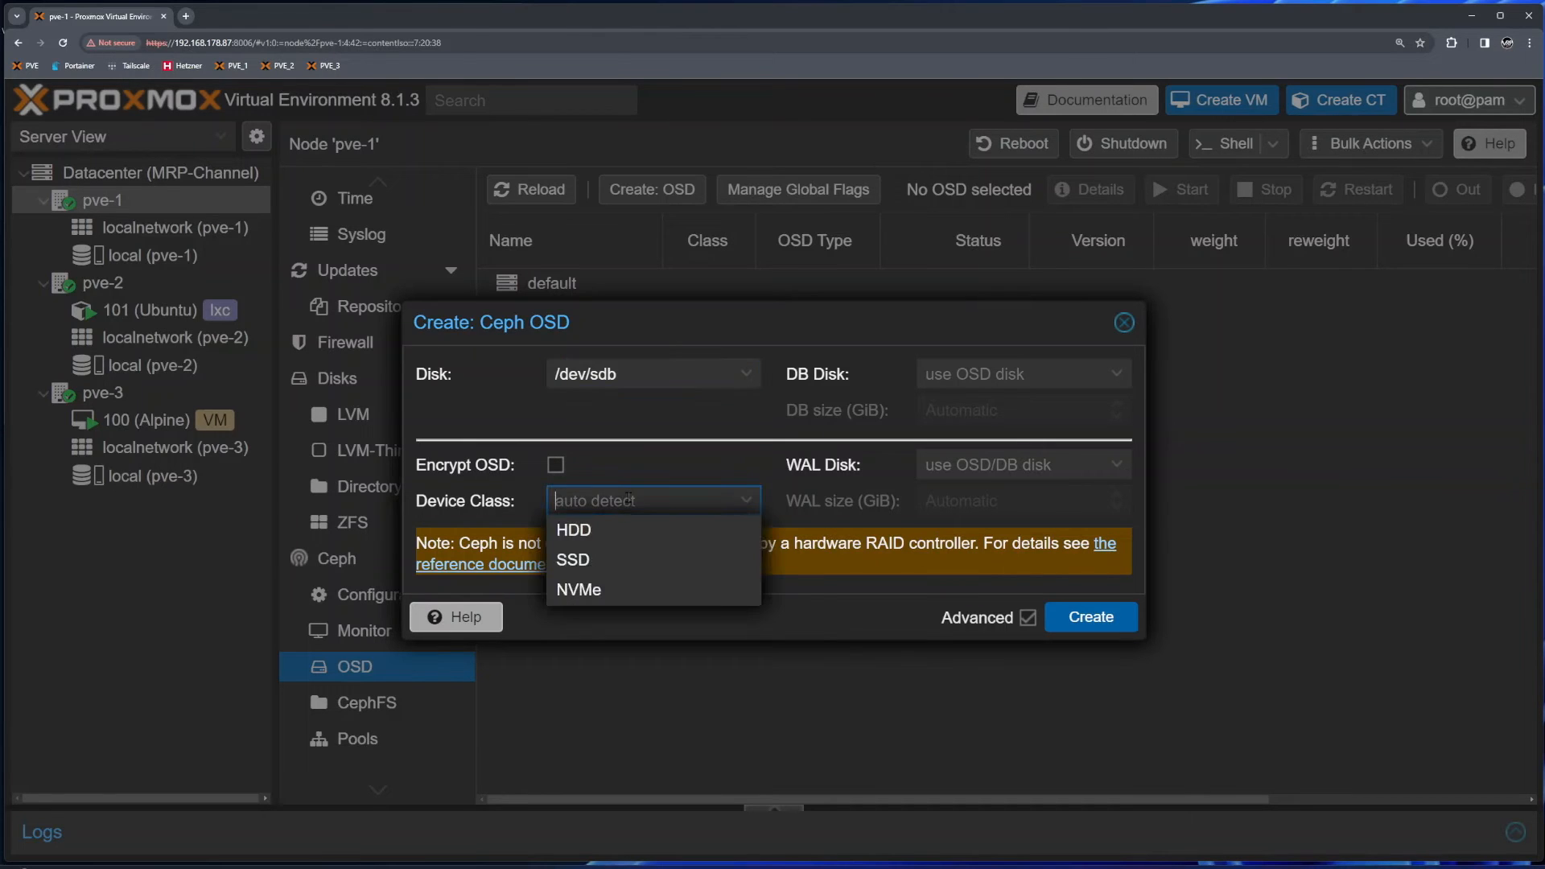
{"action": "left_click", "coordinate": [602, 532]}
{"action": "left_click", "coordinate": [725, 502]}
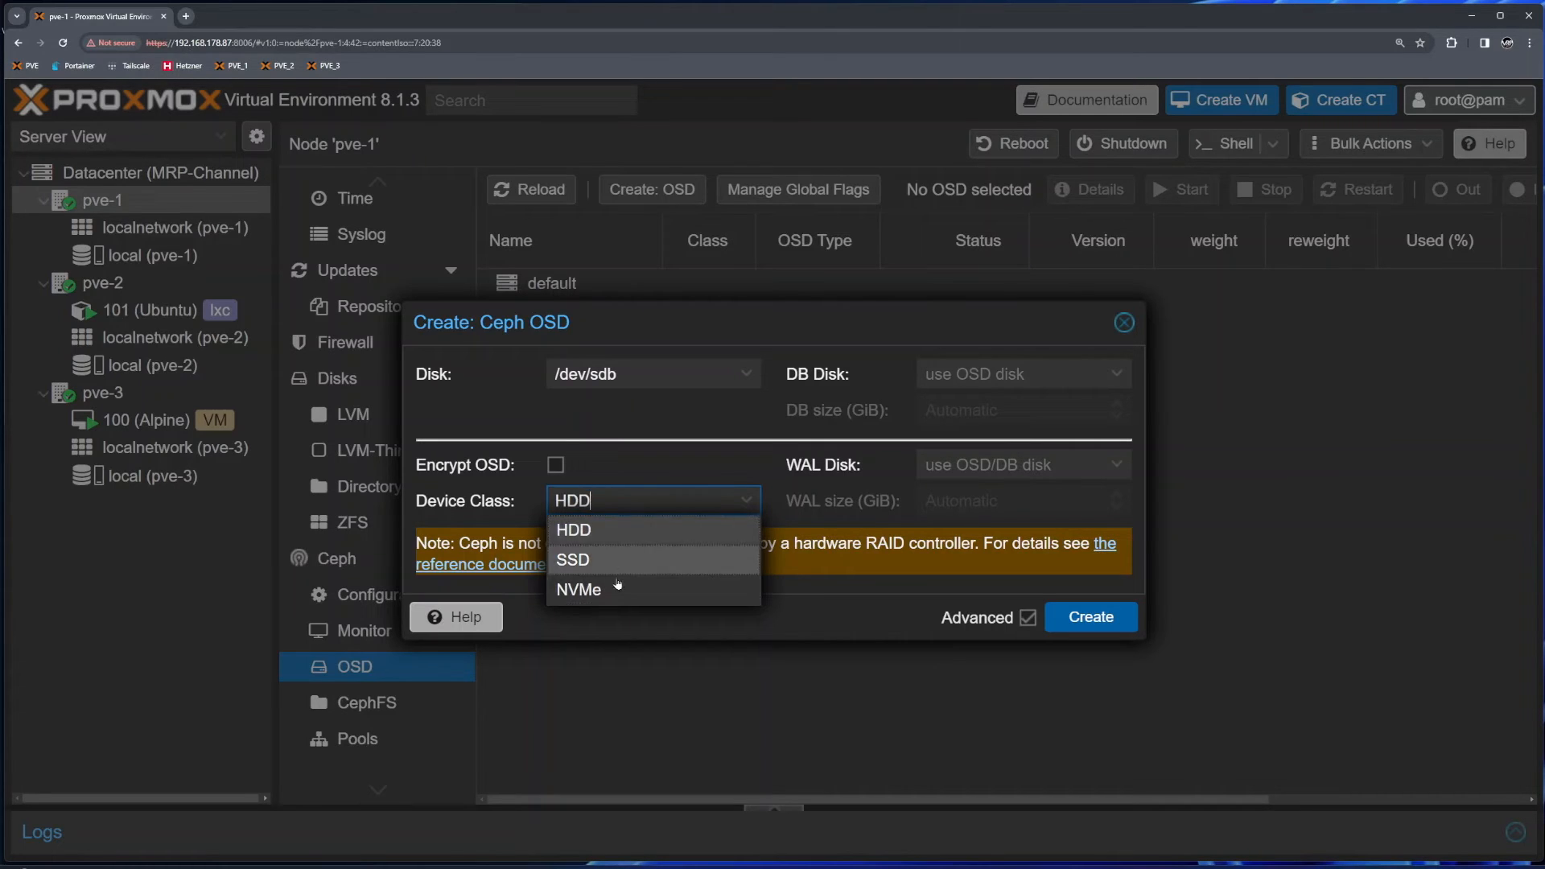
{"action": "left_click", "coordinate": [604, 533]}
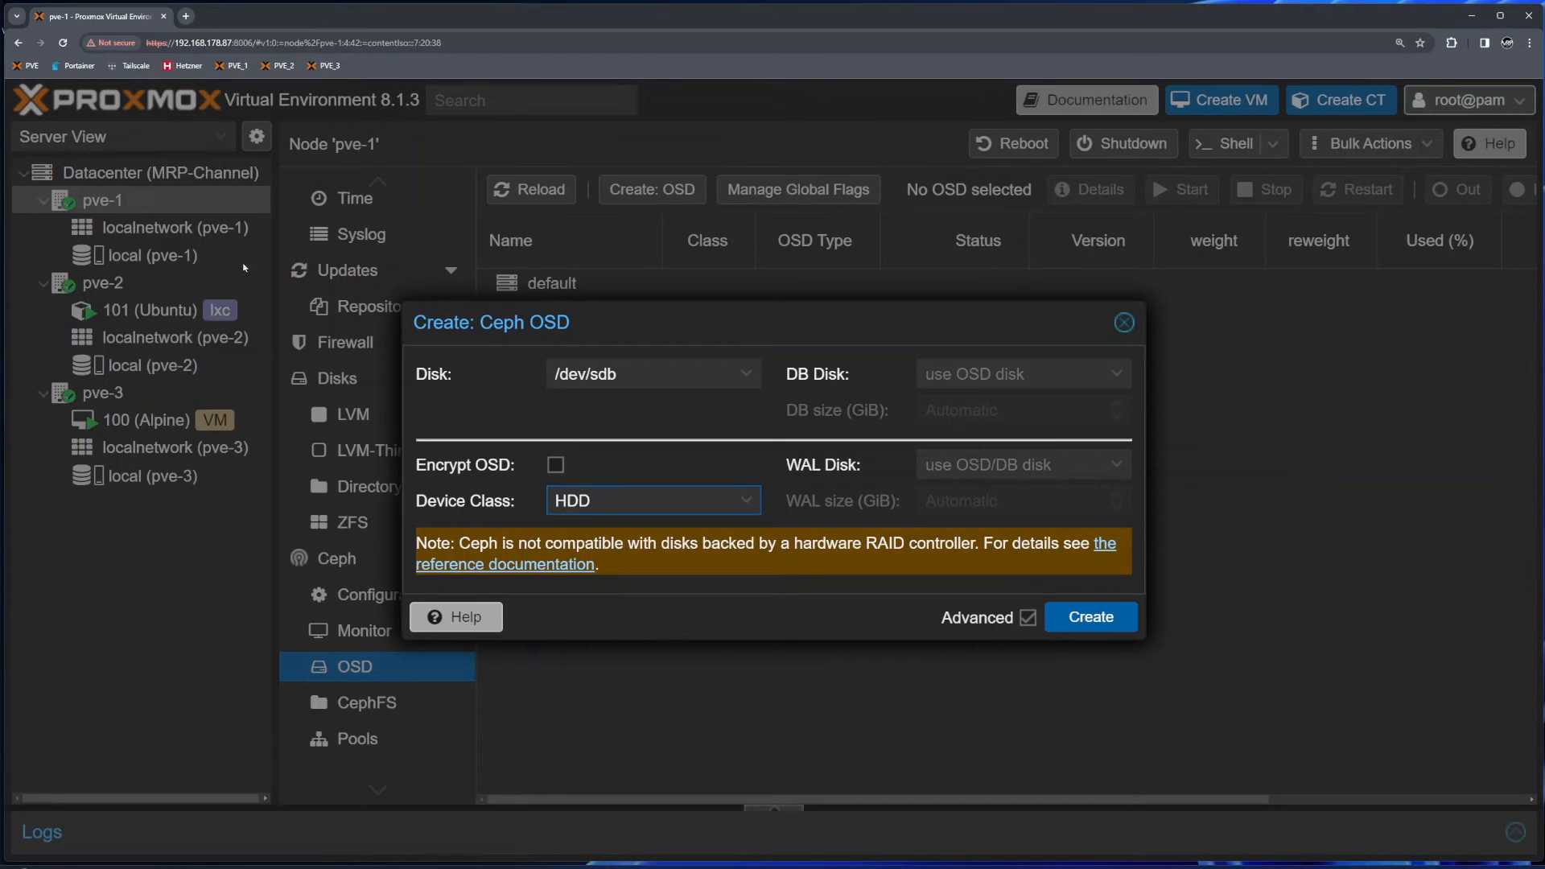
{"action": "left_click", "coordinate": [746, 507]}
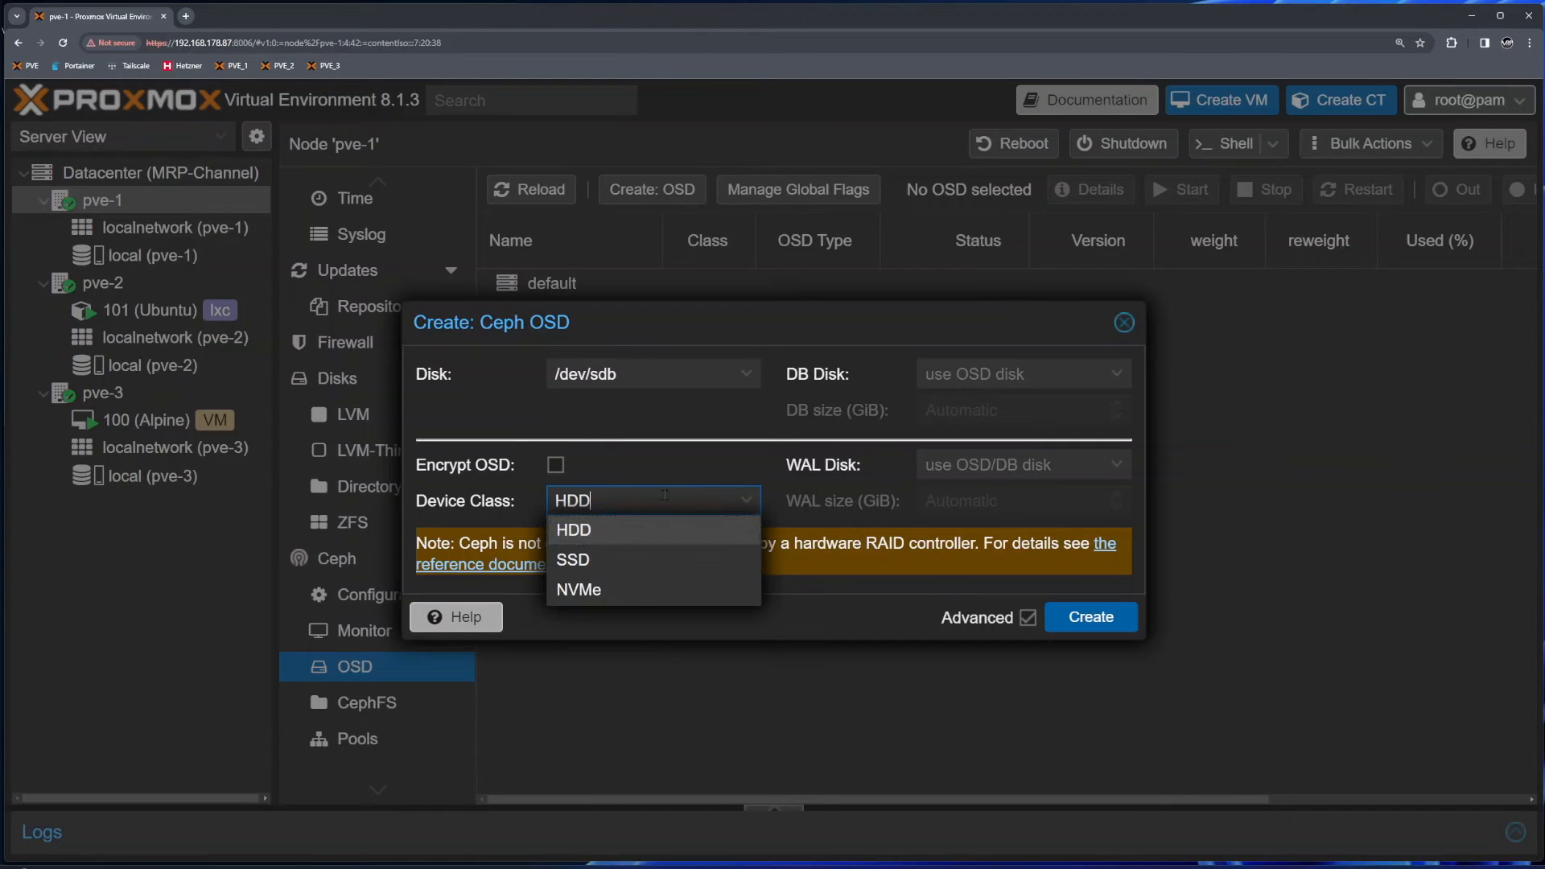
{"action": "left_click", "coordinate": [604, 531]}
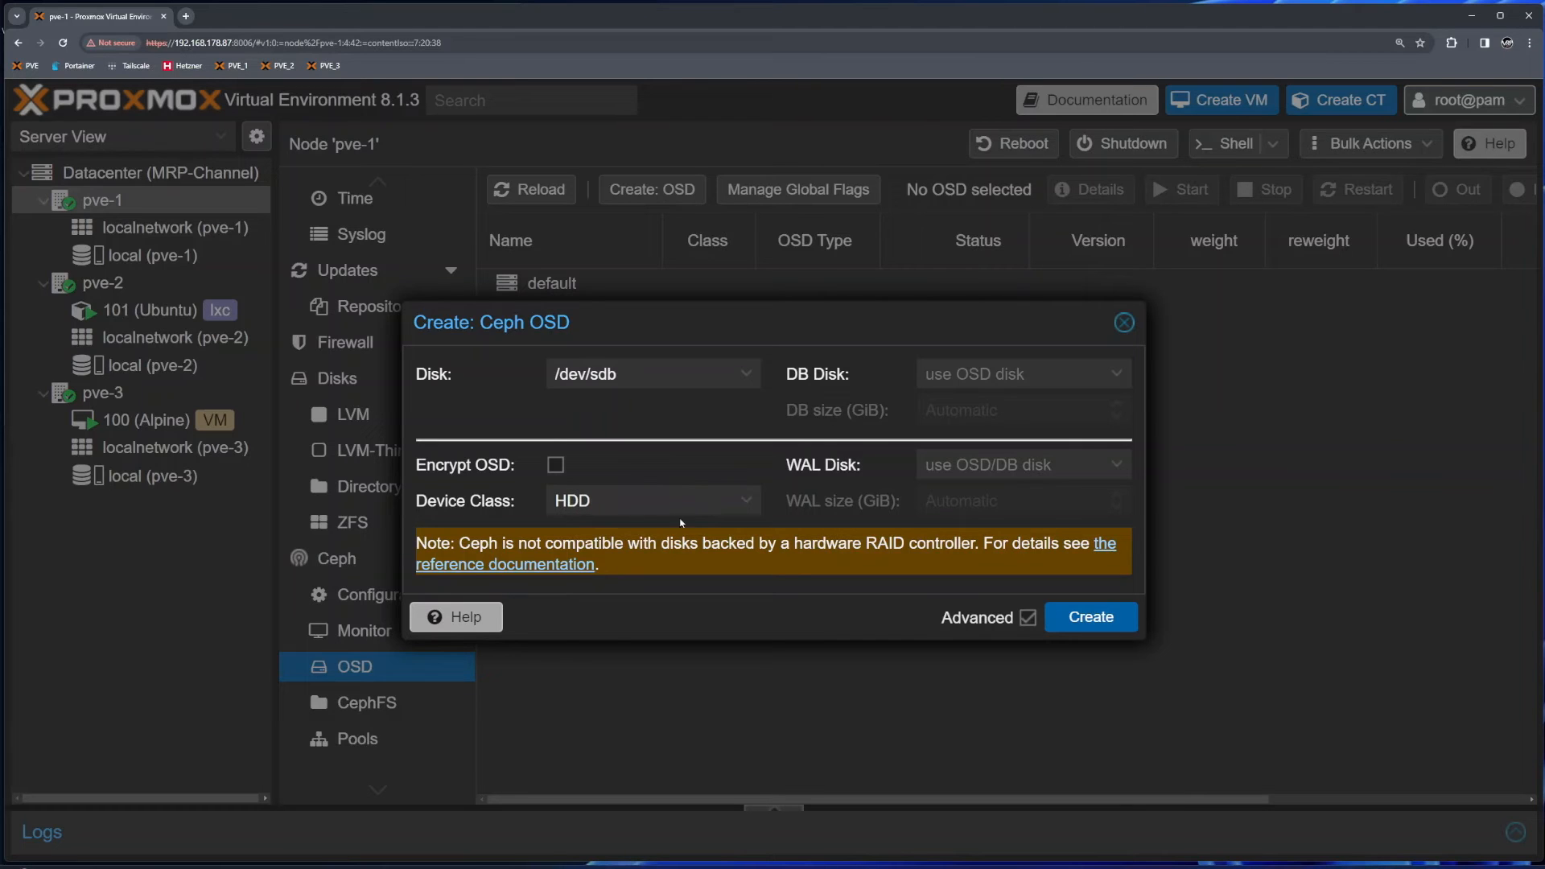
{"action": "left_click", "coordinate": [1091, 616]}
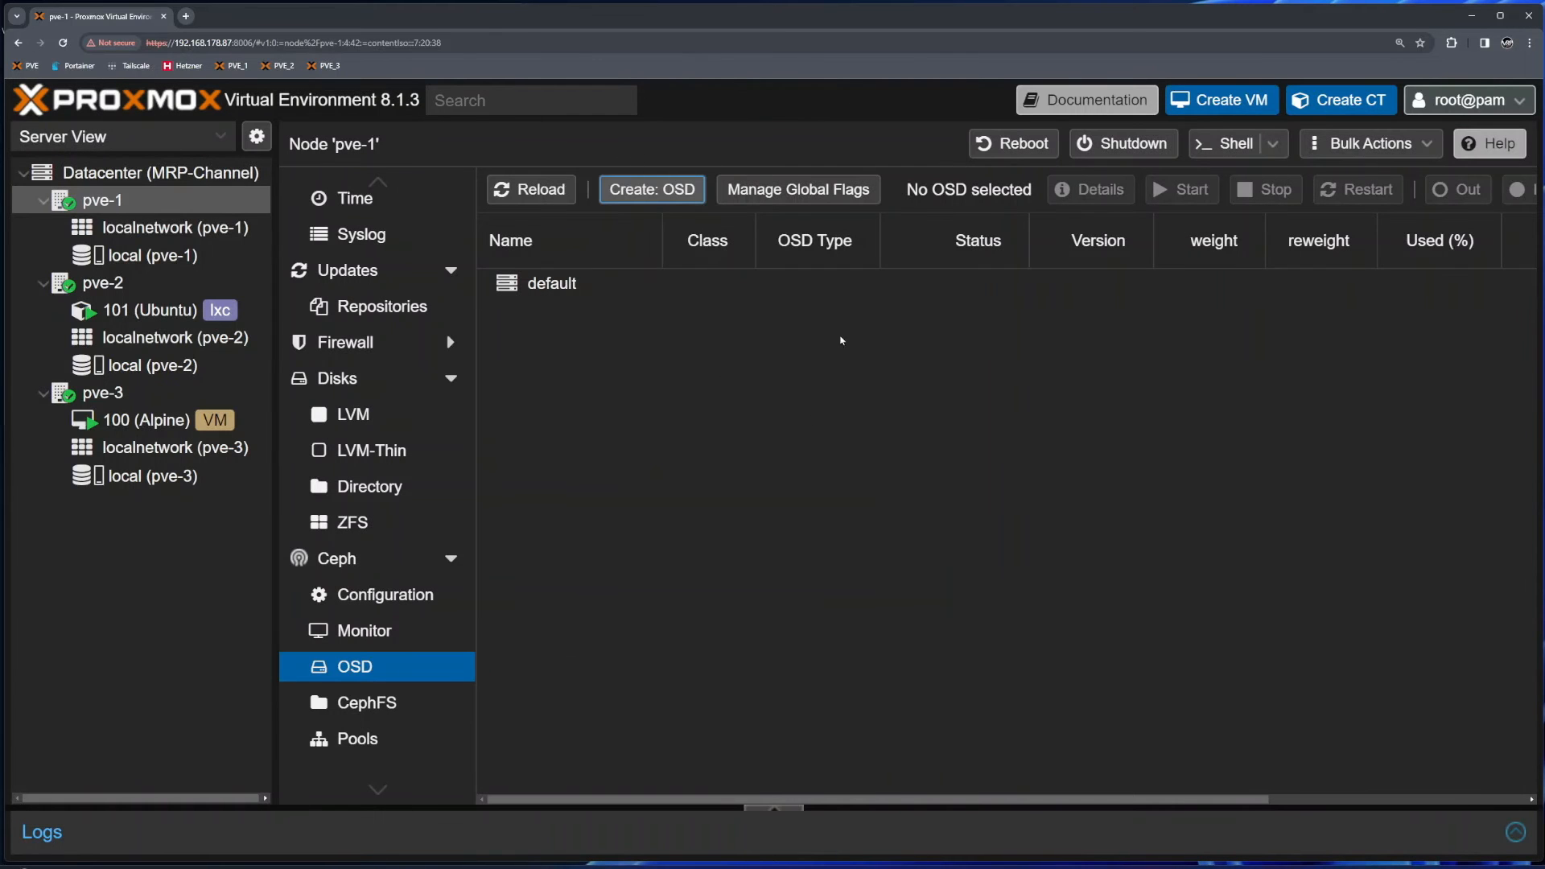
- Reload the OSD list and check the class, OSD type and status of the OSD on pve-1
{"action": "left_click", "coordinate": [530, 195]}
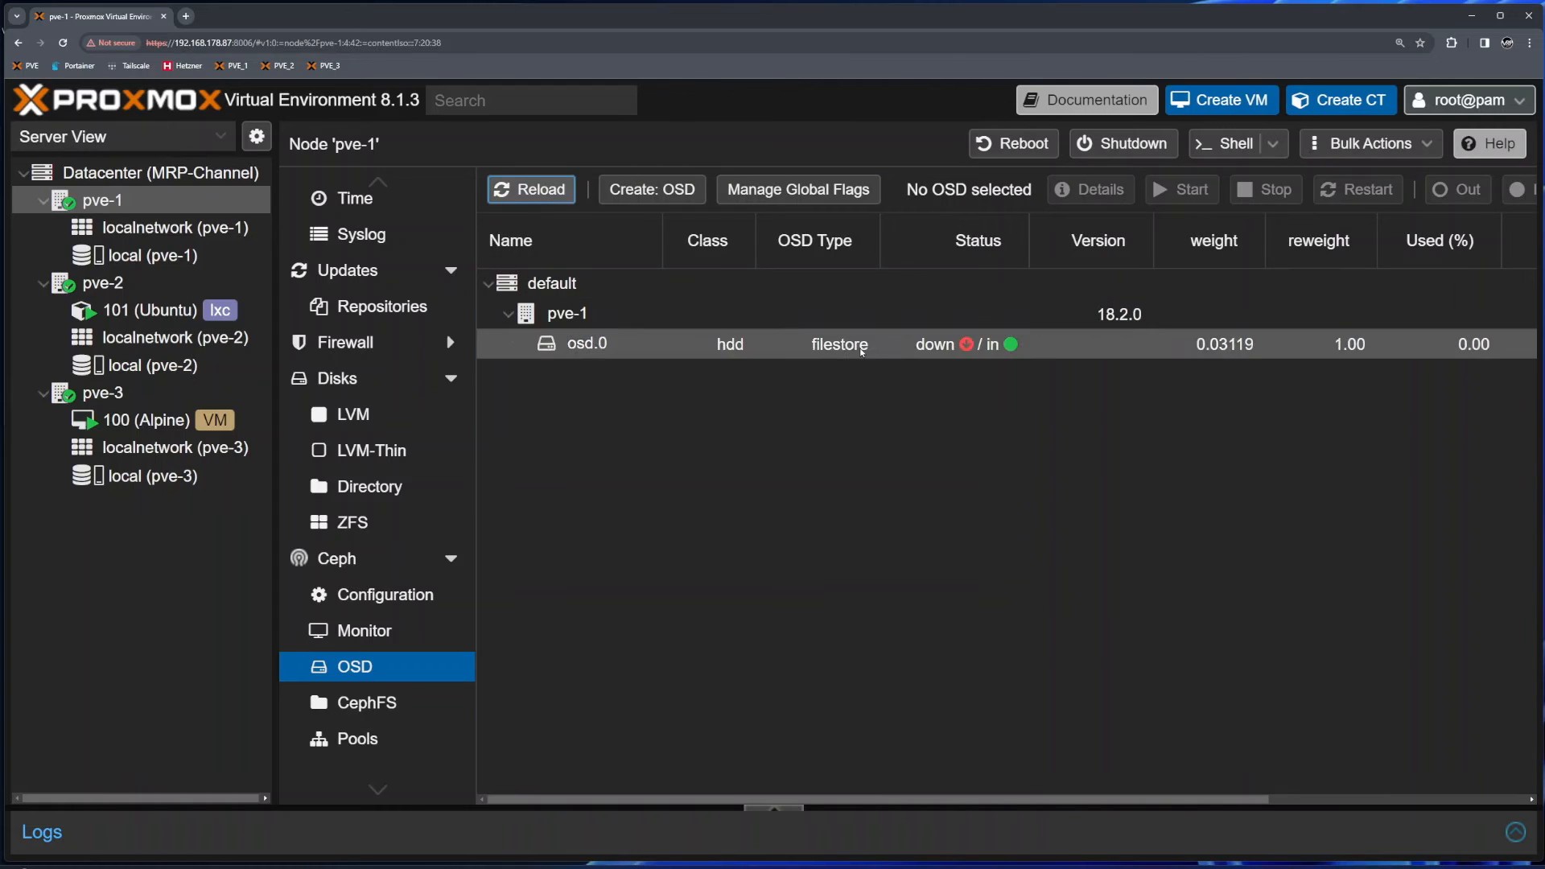
{"action": "left_click", "coordinate": [570, 321]}
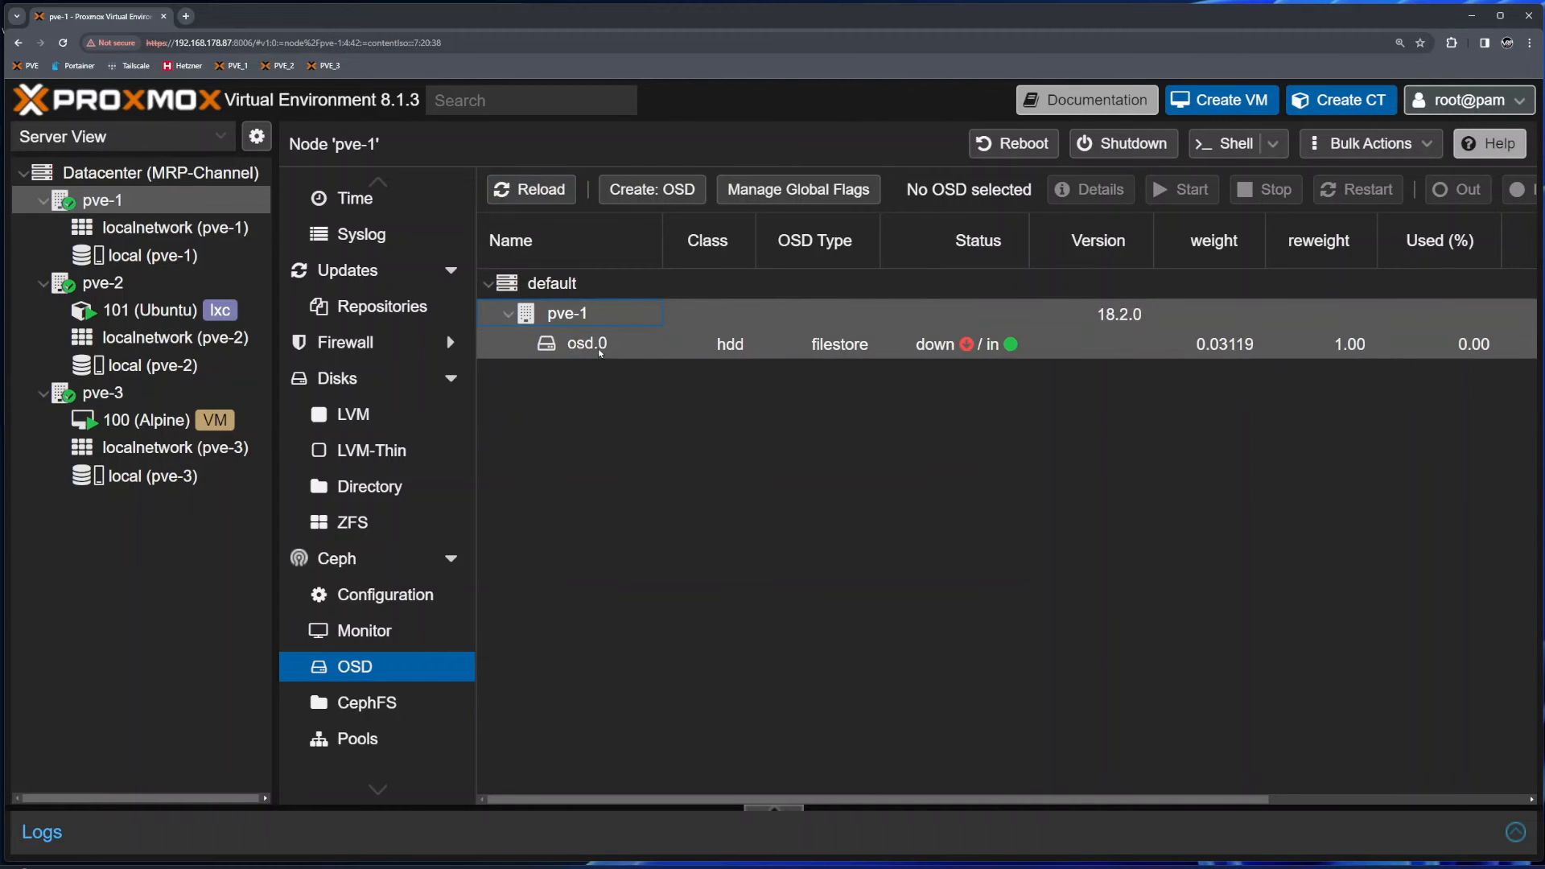
{"action": "left_click", "coordinate": [601, 350]}
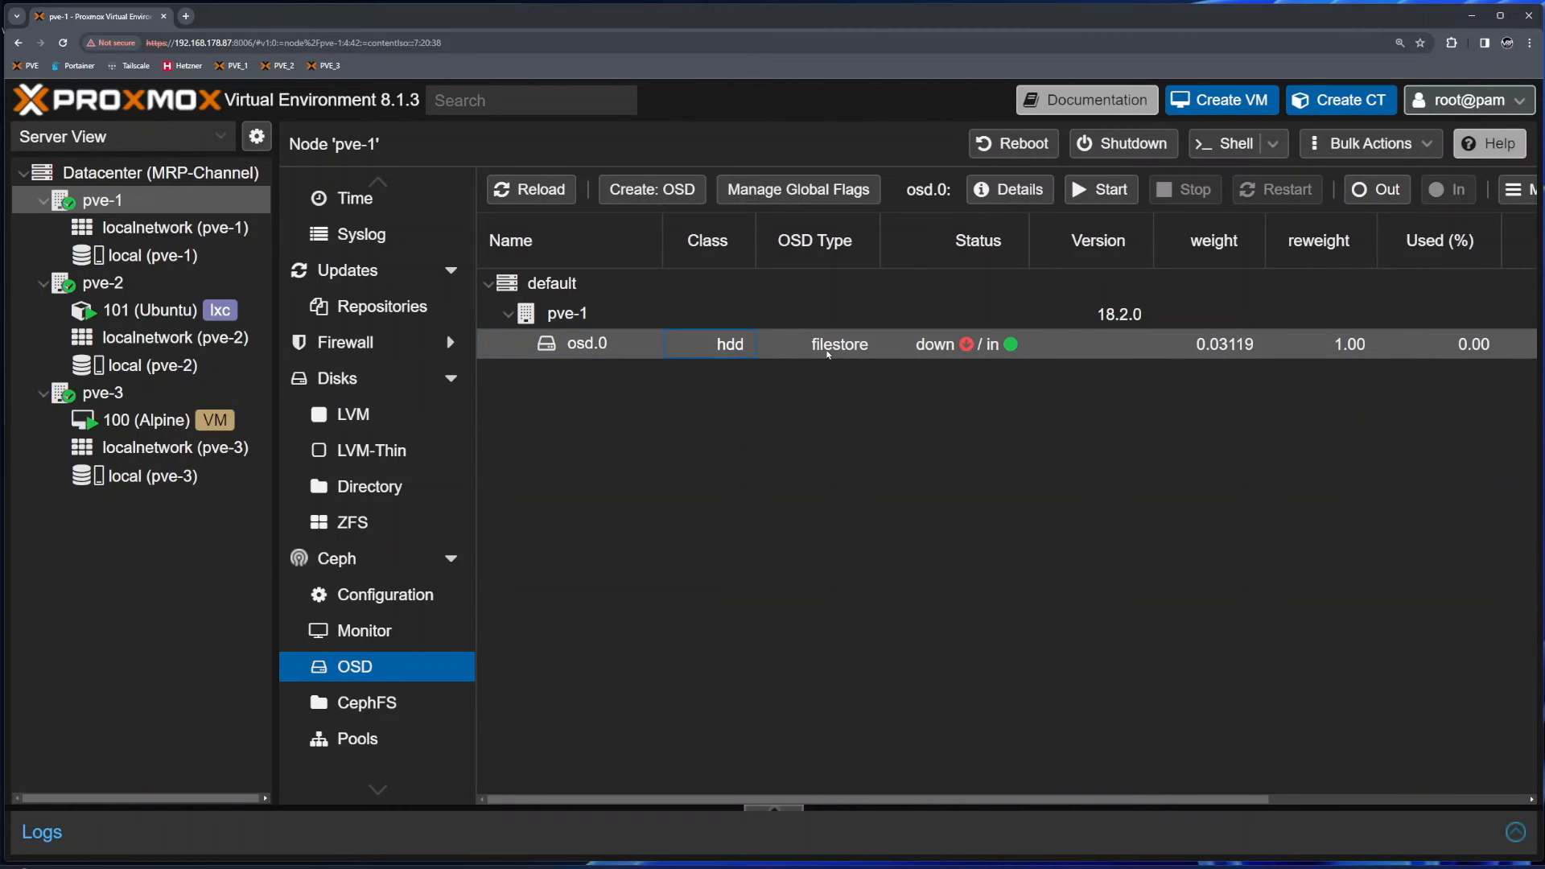
{"action": "left_click", "coordinate": [830, 354]}
{"action": "left_click", "coordinate": [968, 350]}
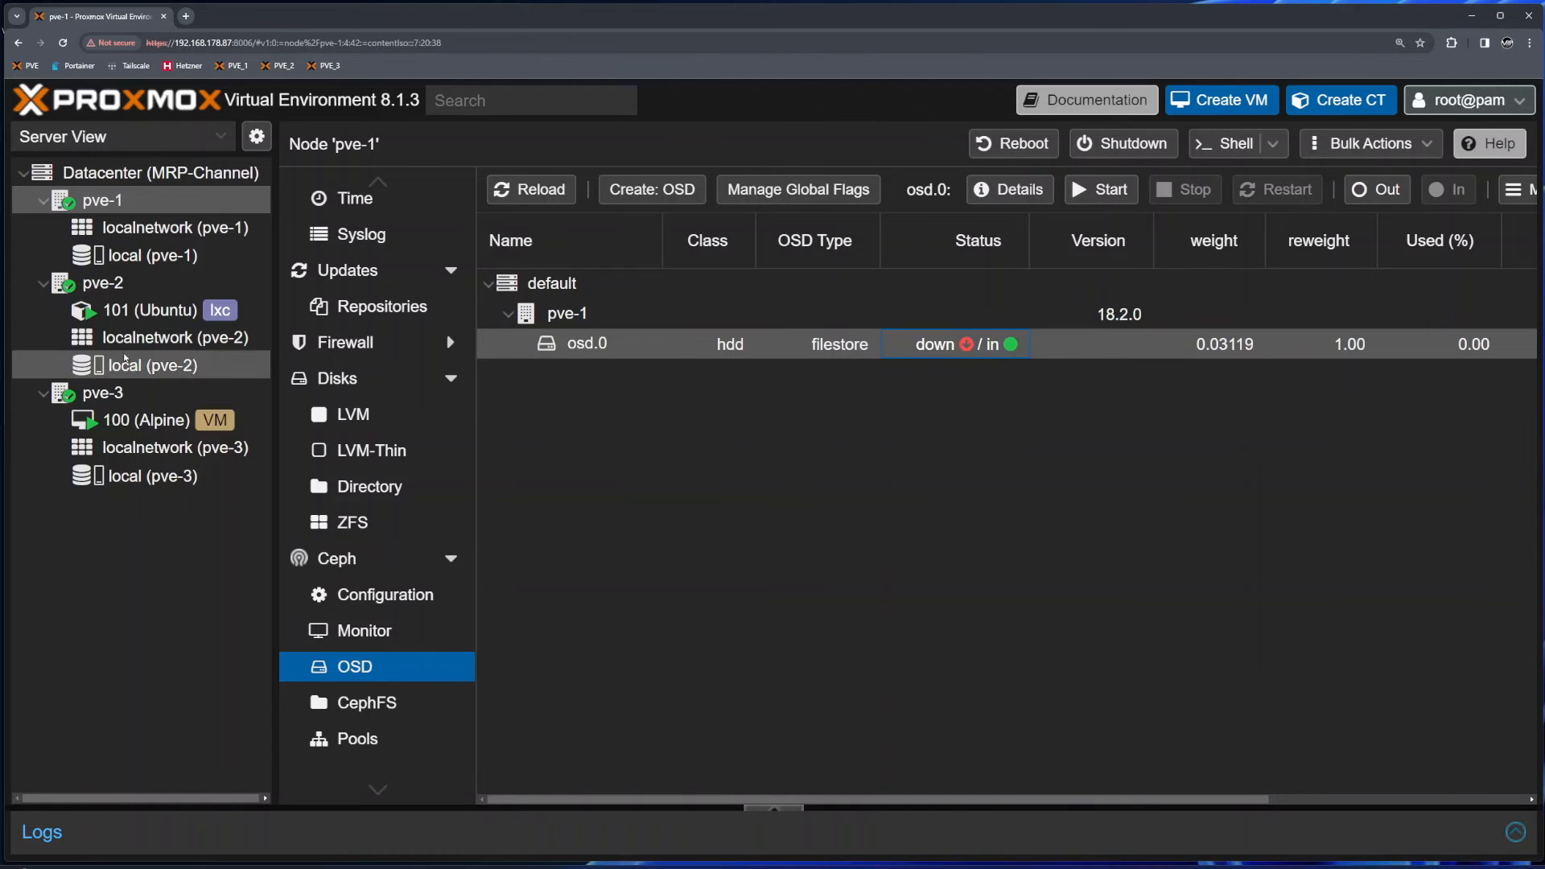
- Create a Ceph OSD on pve-2 using disk /dev/sdb with device class HDD
{"action": "left_click", "coordinate": [121, 289]}
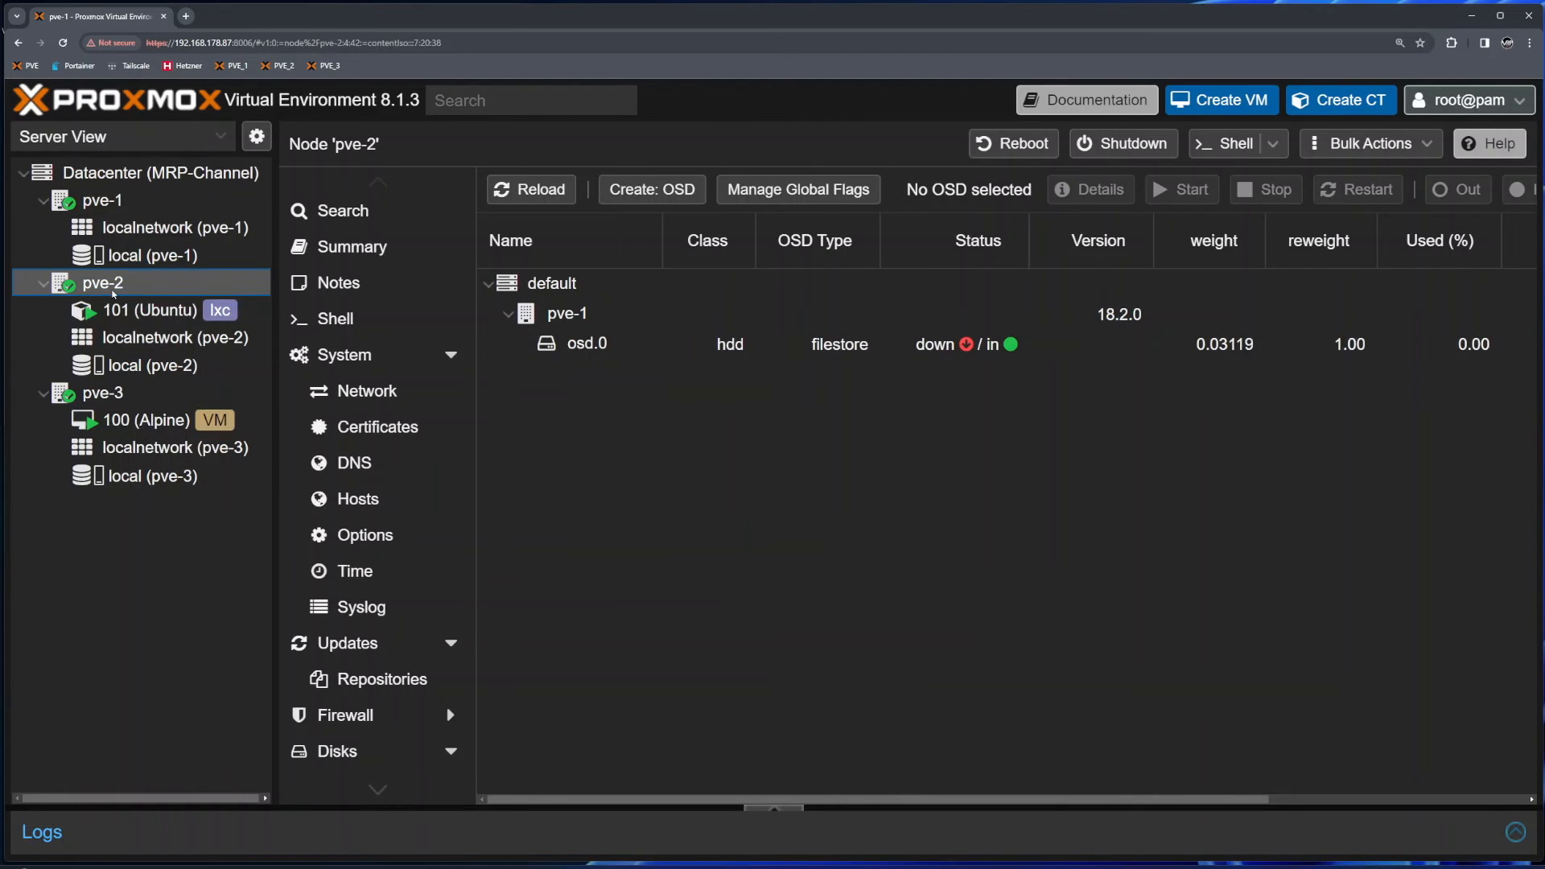
{"action": "left_click", "coordinate": [649, 197]}
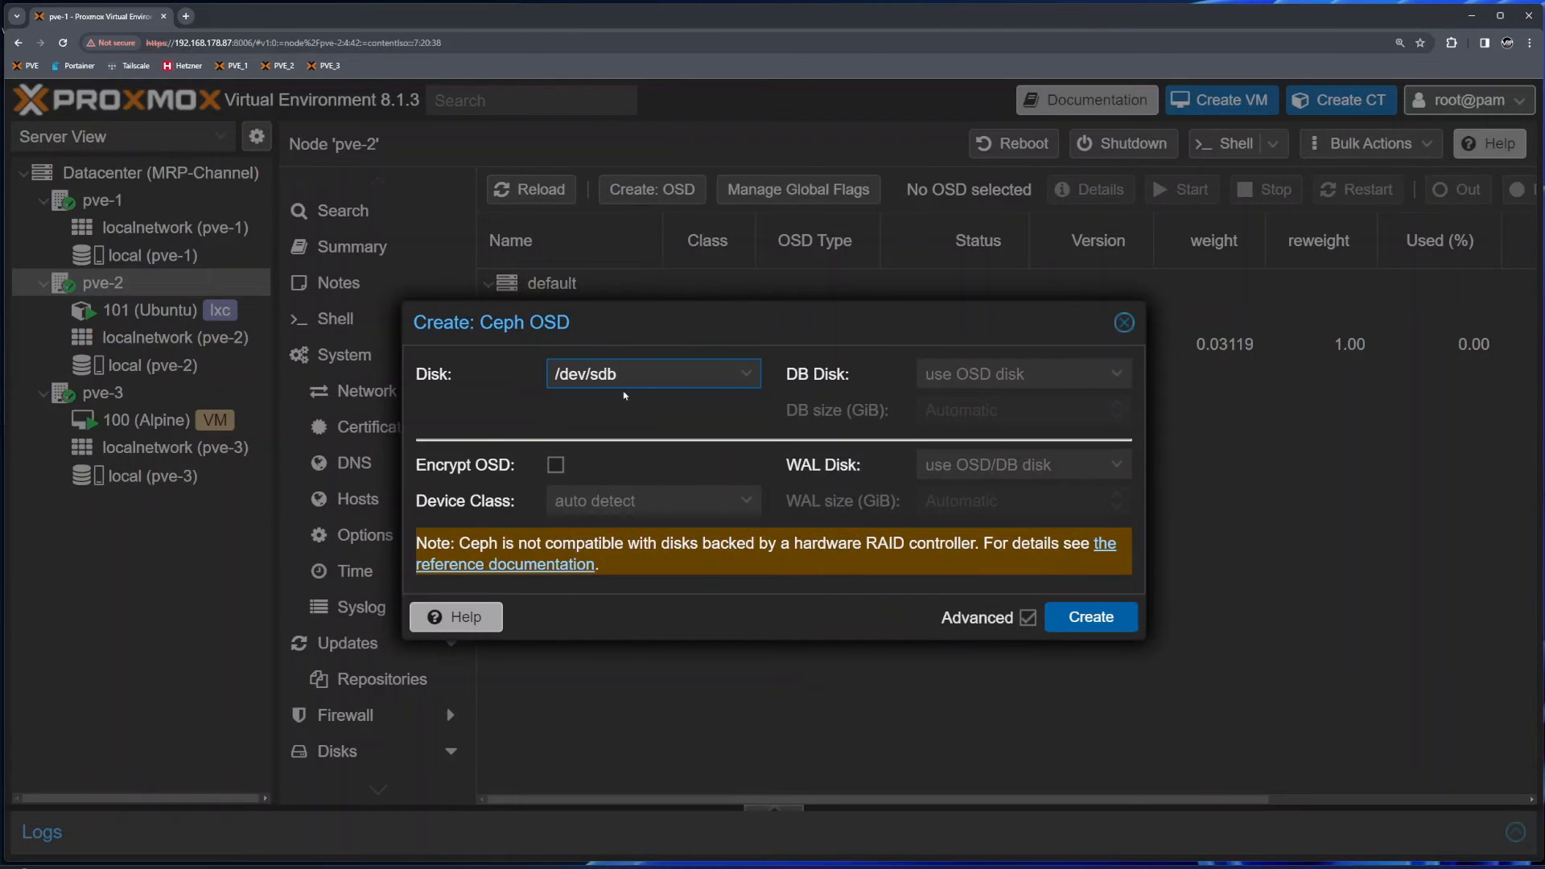
{"action": "left_click", "coordinate": [644, 500]}
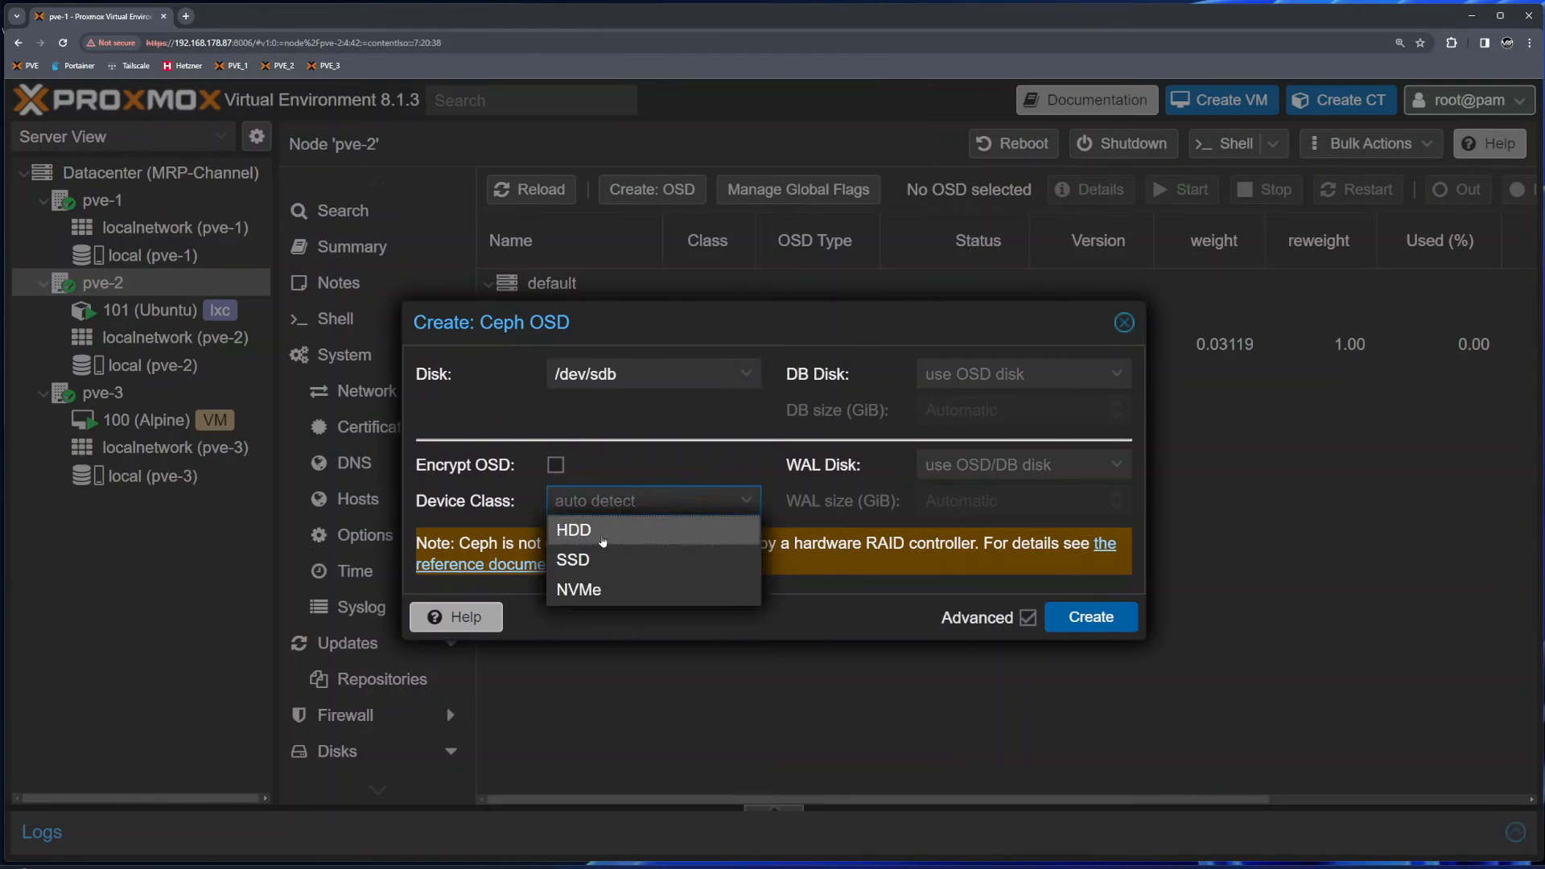
{"action": "left_click", "coordinate": [580, 526]}
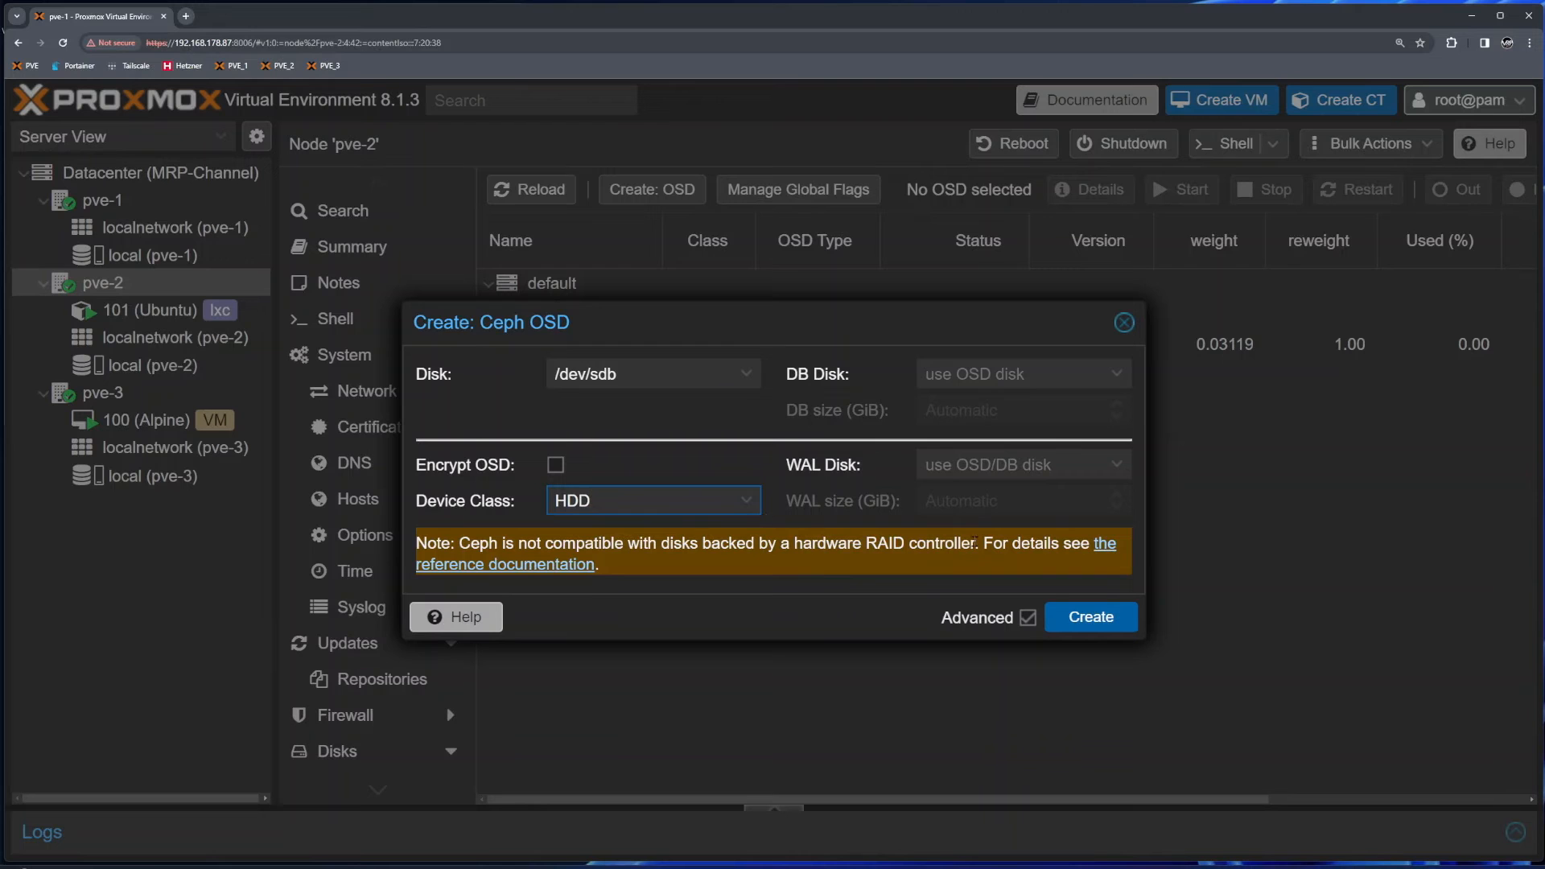
{"action": "left_click", "coordinate": [1092, 617]}
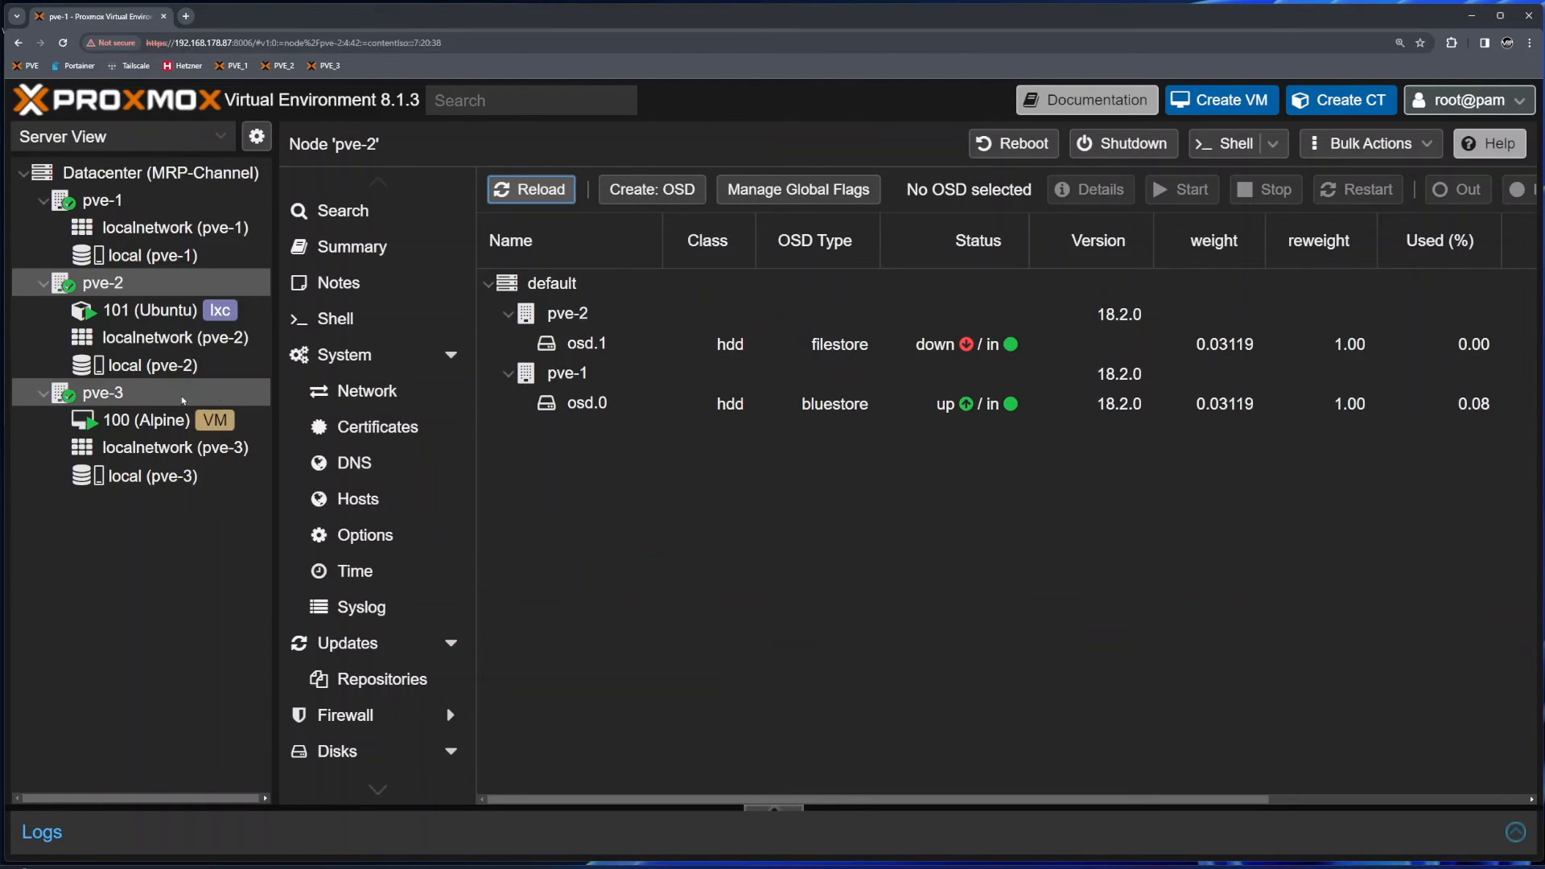
- Create a Ceph OSD on pve-3 using disk /dev/sdb with device class HDD, and select the pve-2 OSD in the list
{"action": "left_click", "coordinate": [184, 402]}
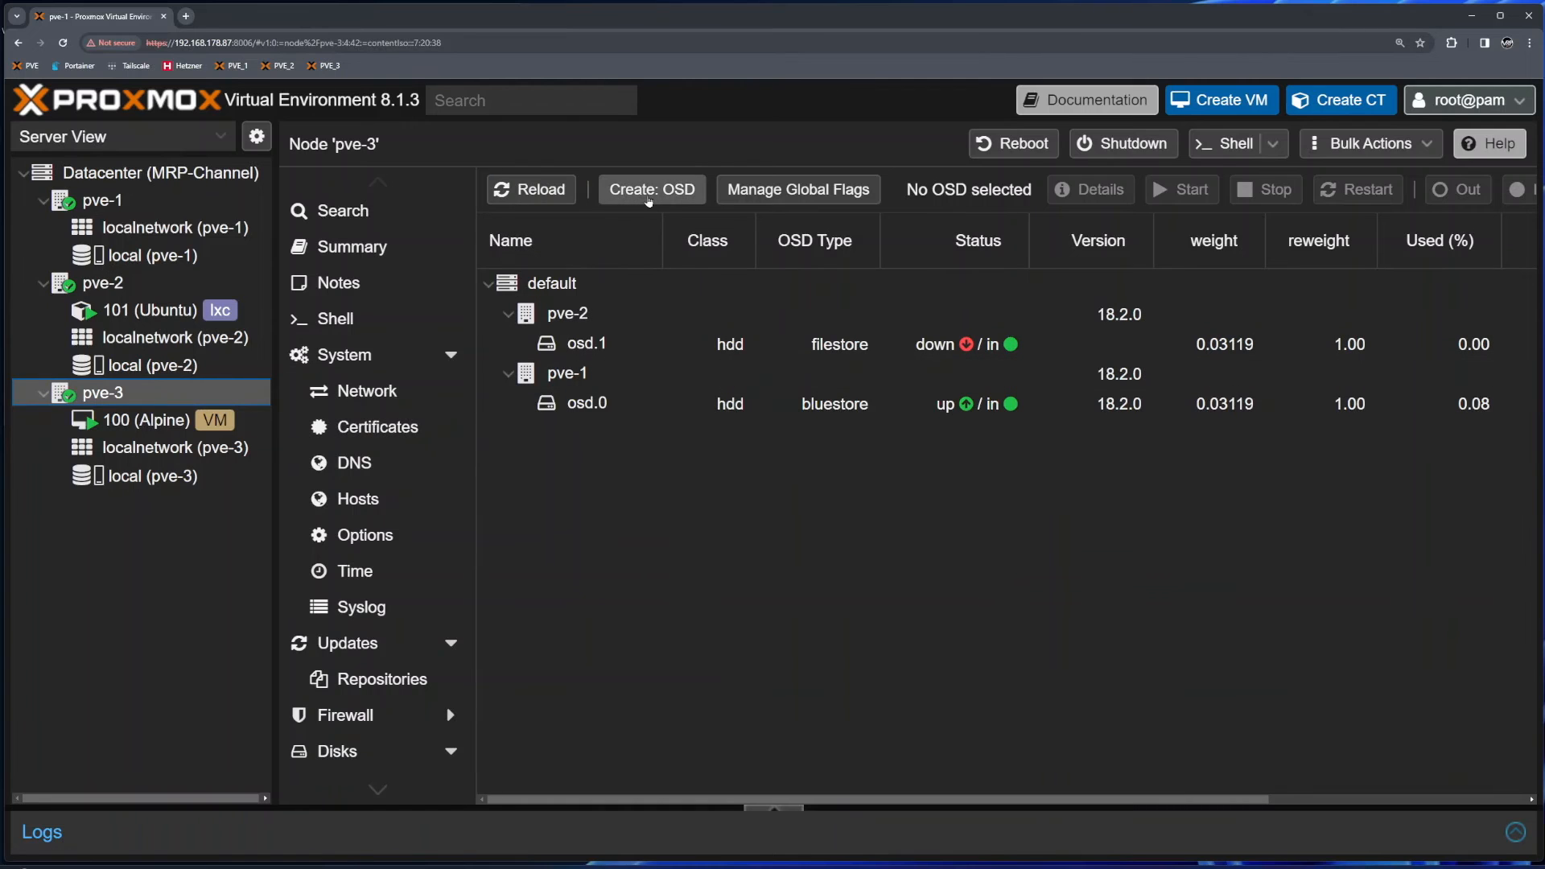
{"action": "left_click", "coordinate": [651, 197]}
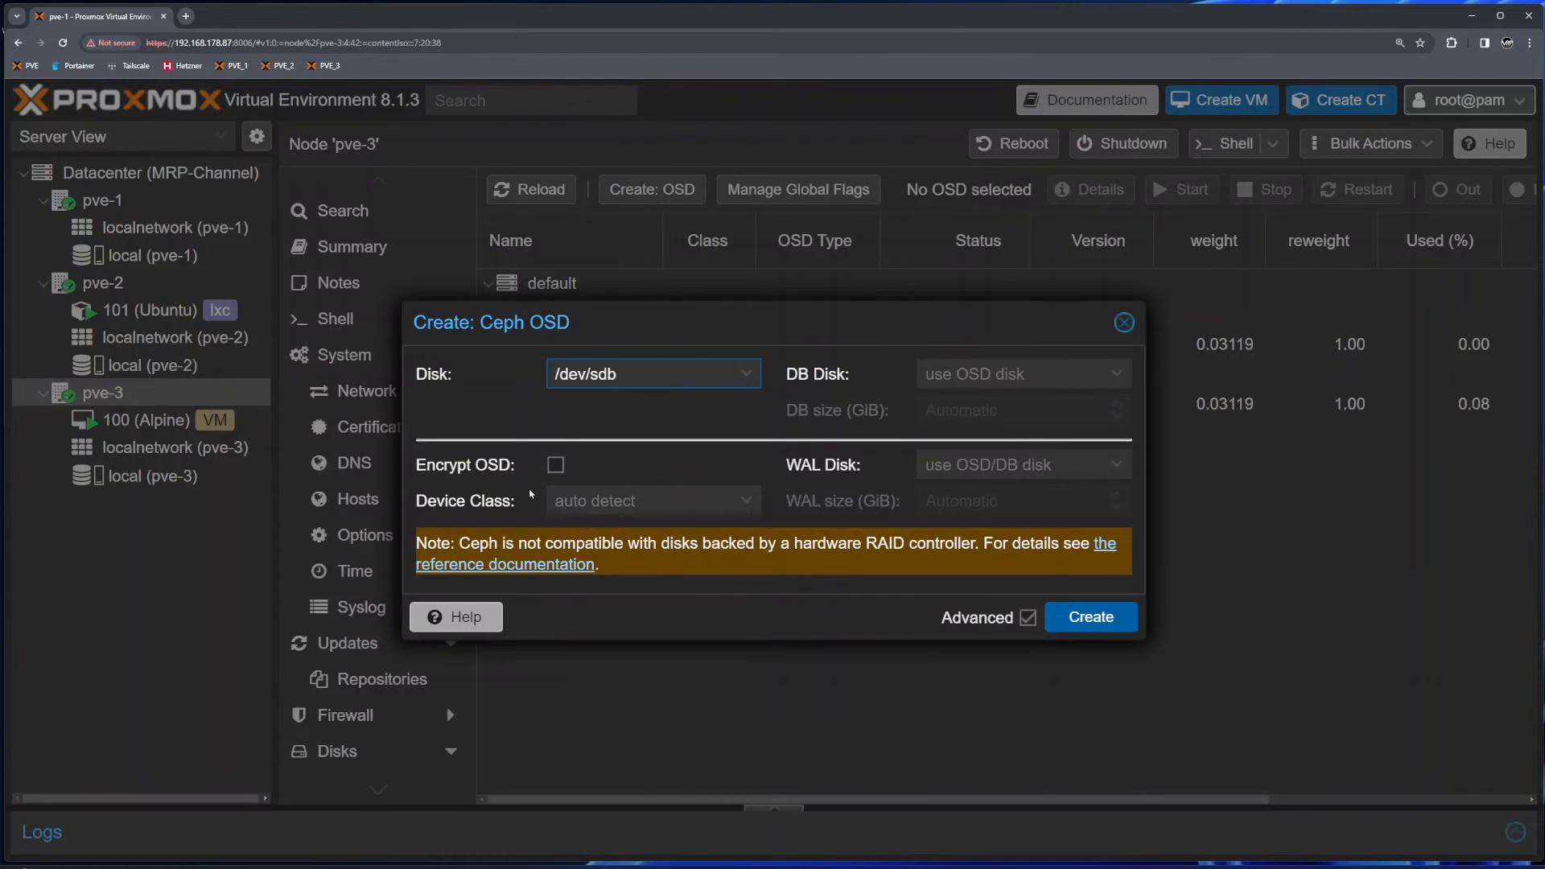
{"action": "left_click", "coordinate": [607, 508]}
{"action": "left_click", "coordinate": [605, 527]}
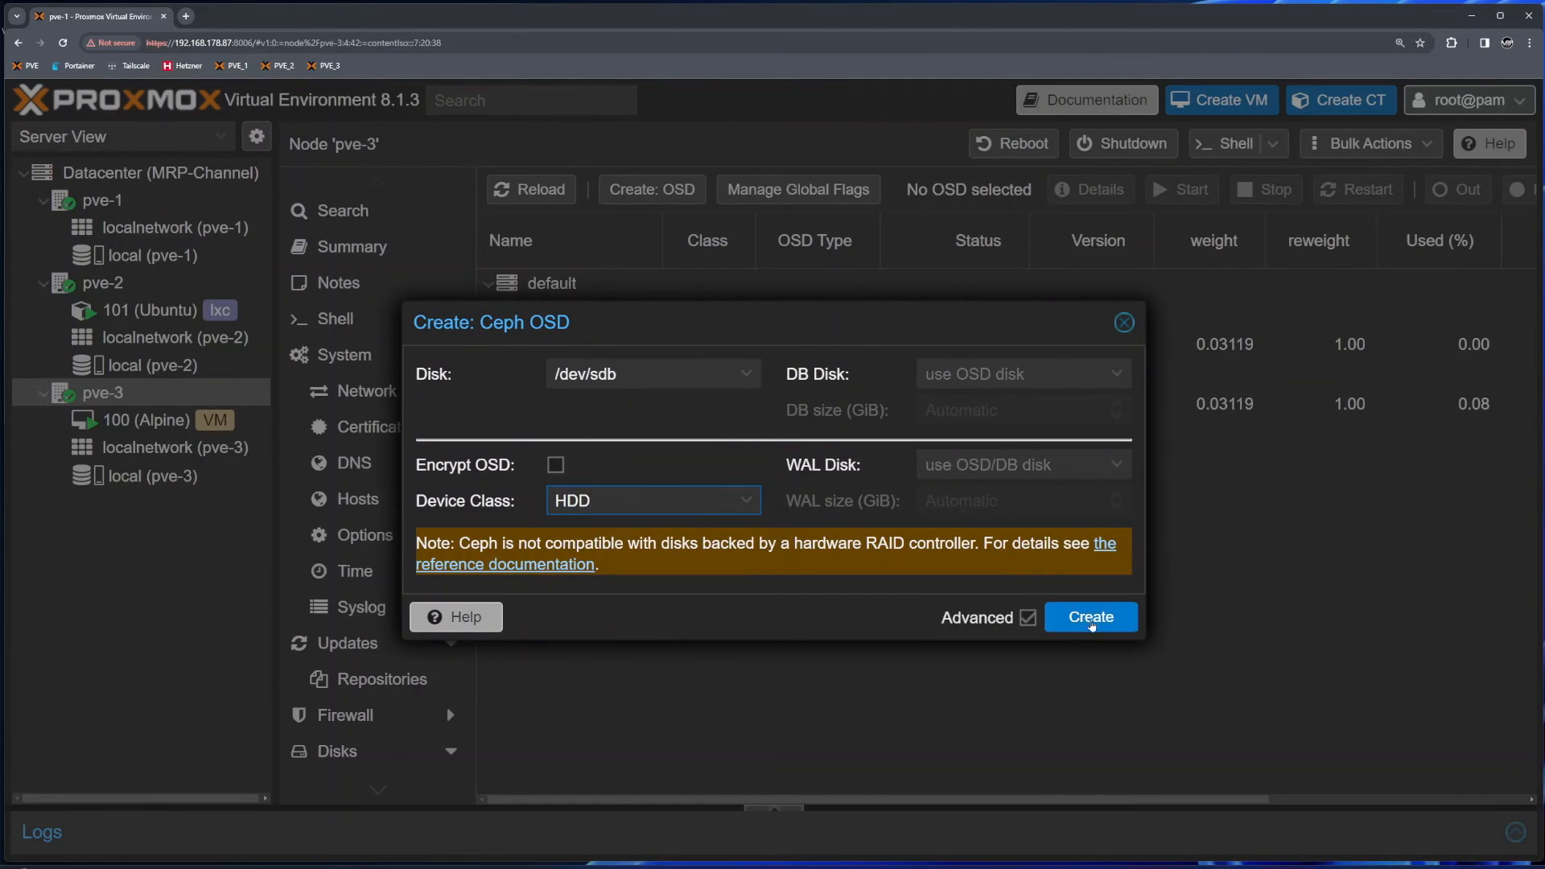
{"action": "left_click", "coordinate": [1092, 618]}
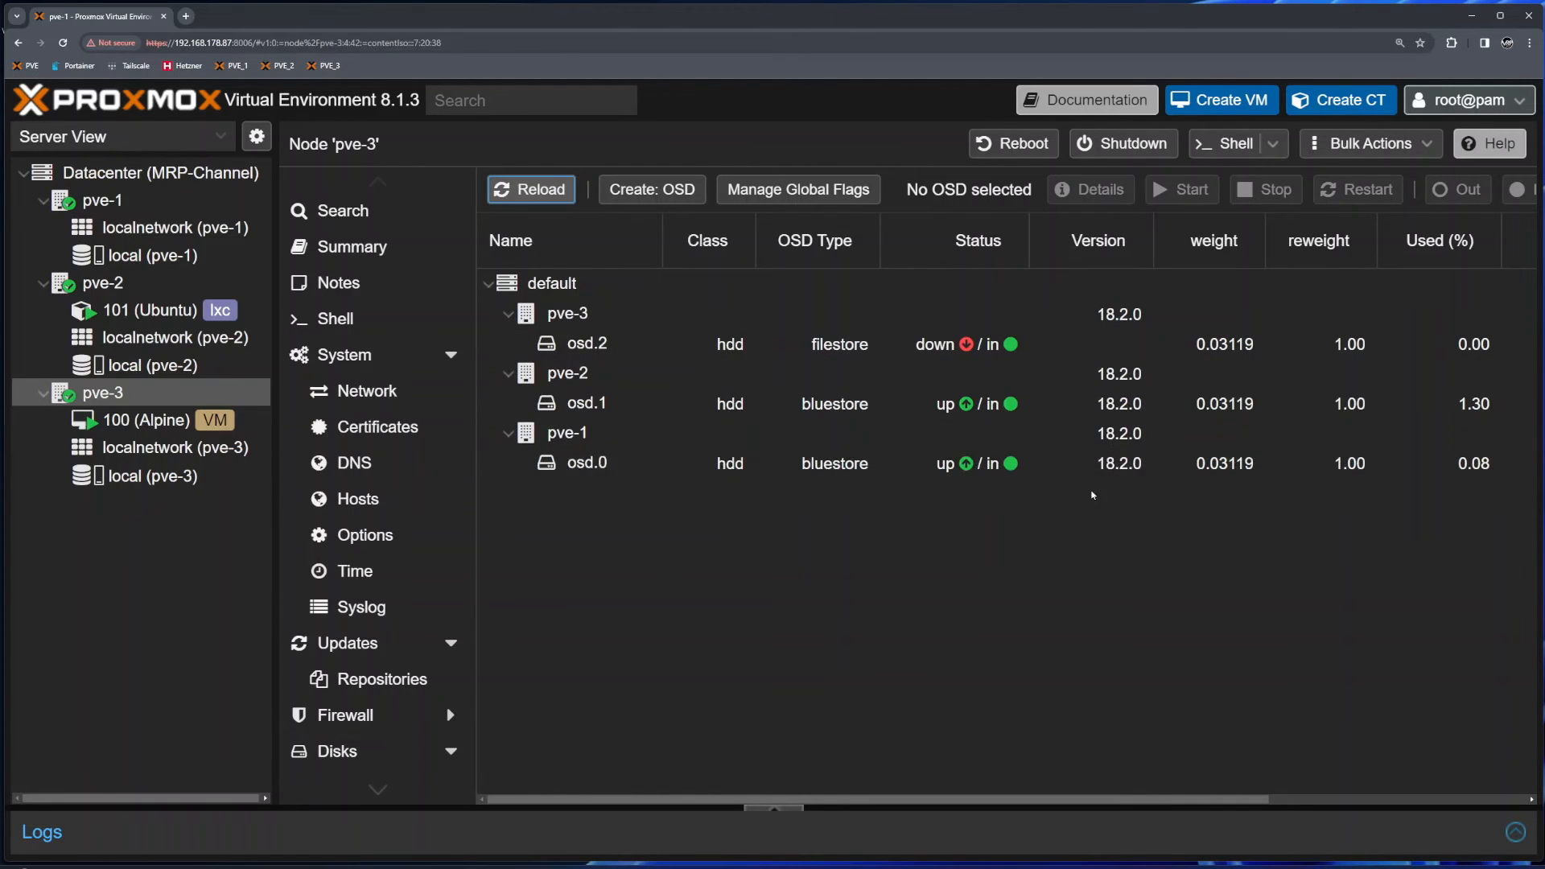
{"action": "left_click", "coordinate": [597, 412]}
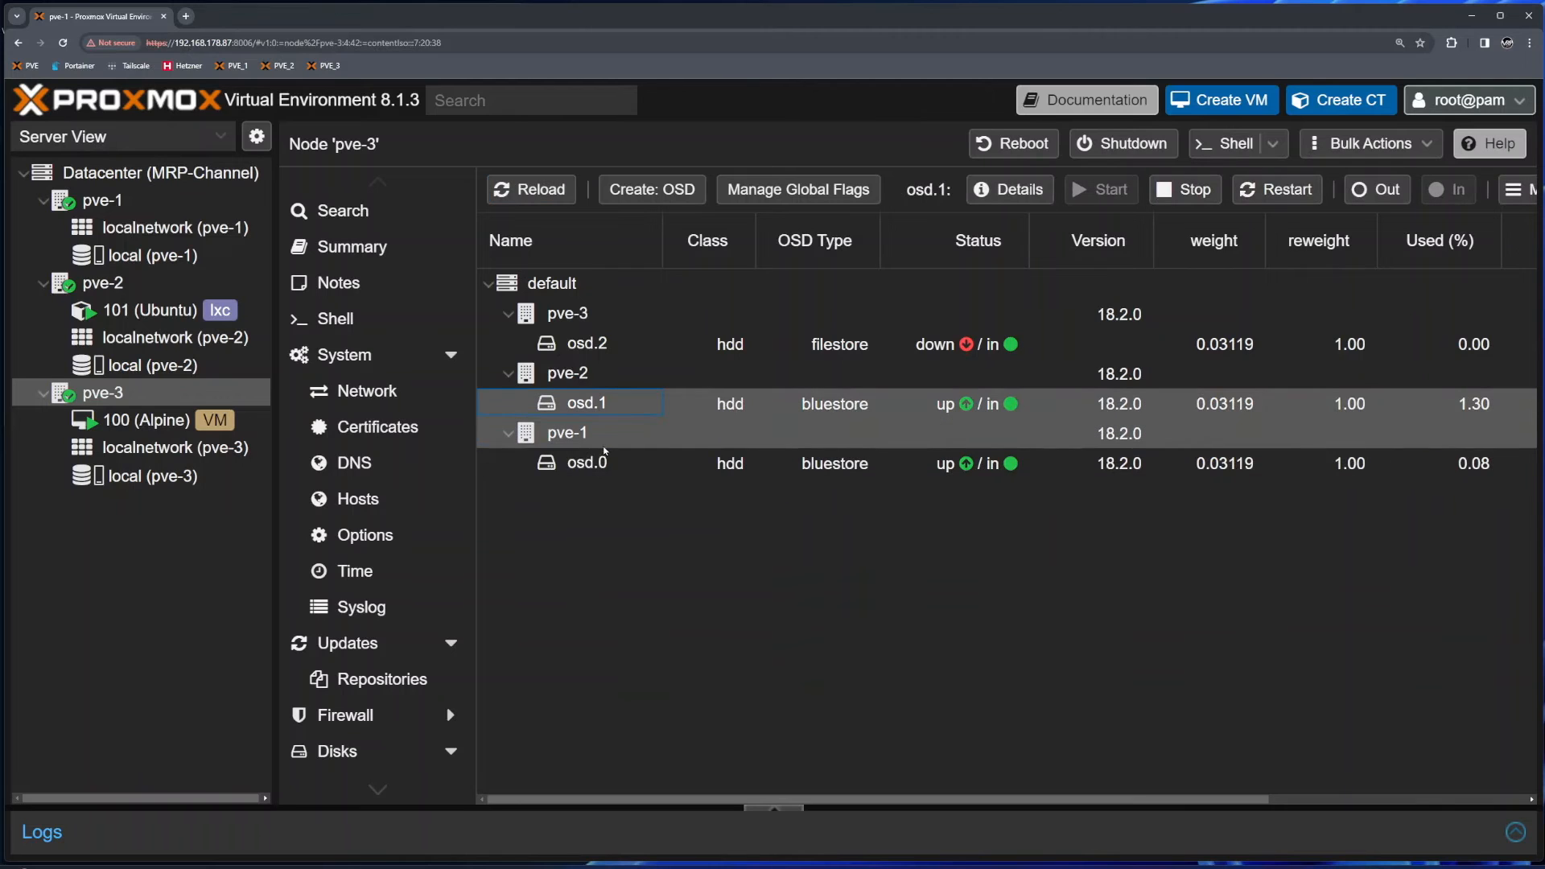
- Check the status of the OSDs on all three nodes and select the pve-3 OSD
{"action": "left_click", "coordinate": [603, 462]}
{"action": "left_click", "coordinate": [668, 403]}
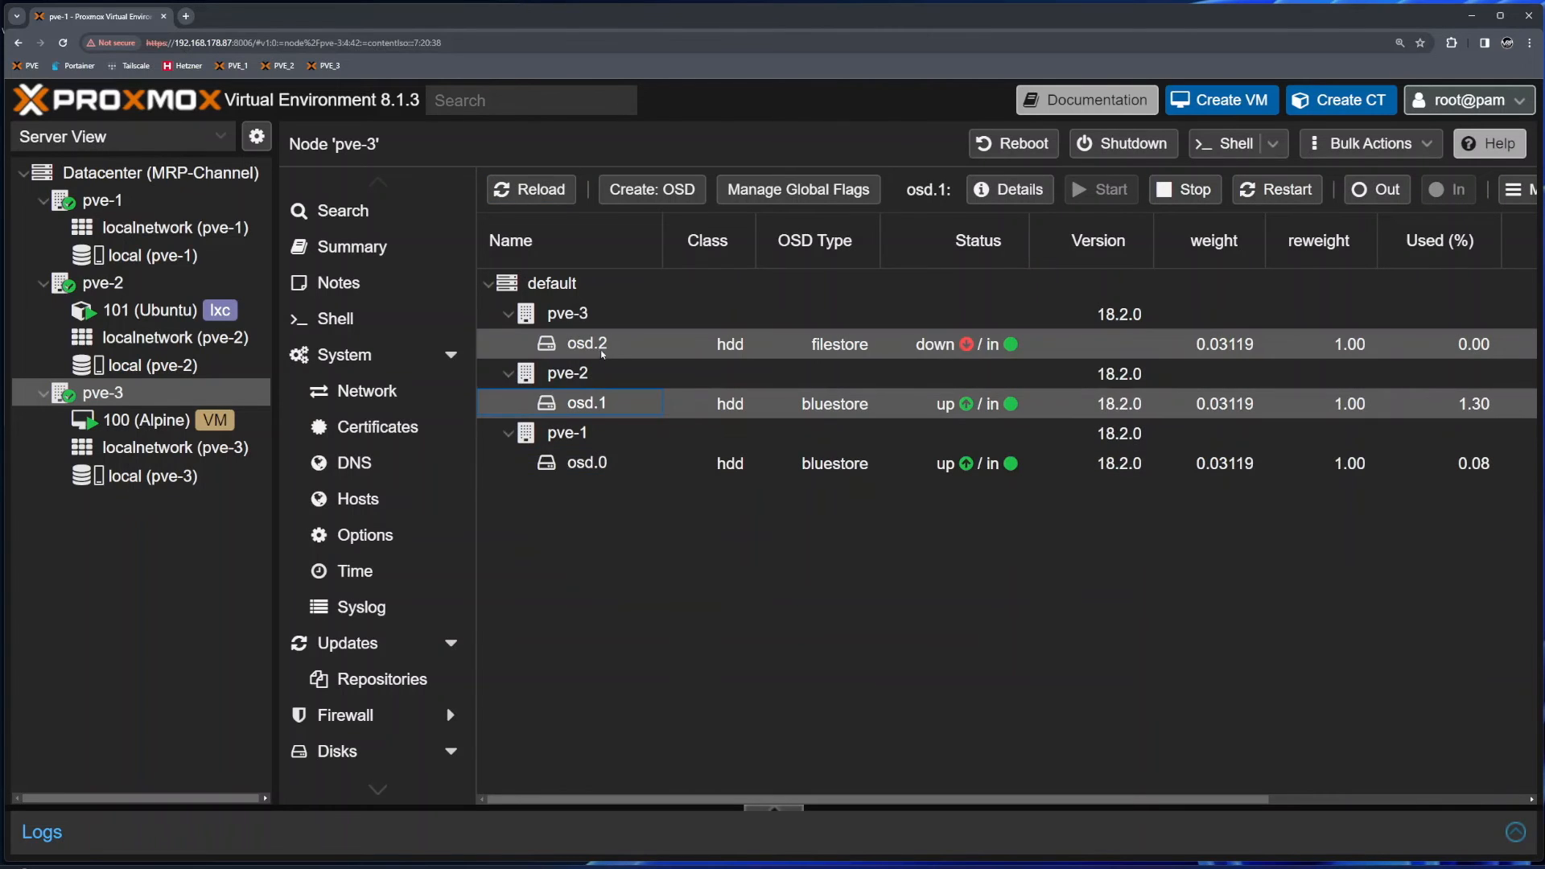
{"action": "left_click", "coordinate": [728, 346]}
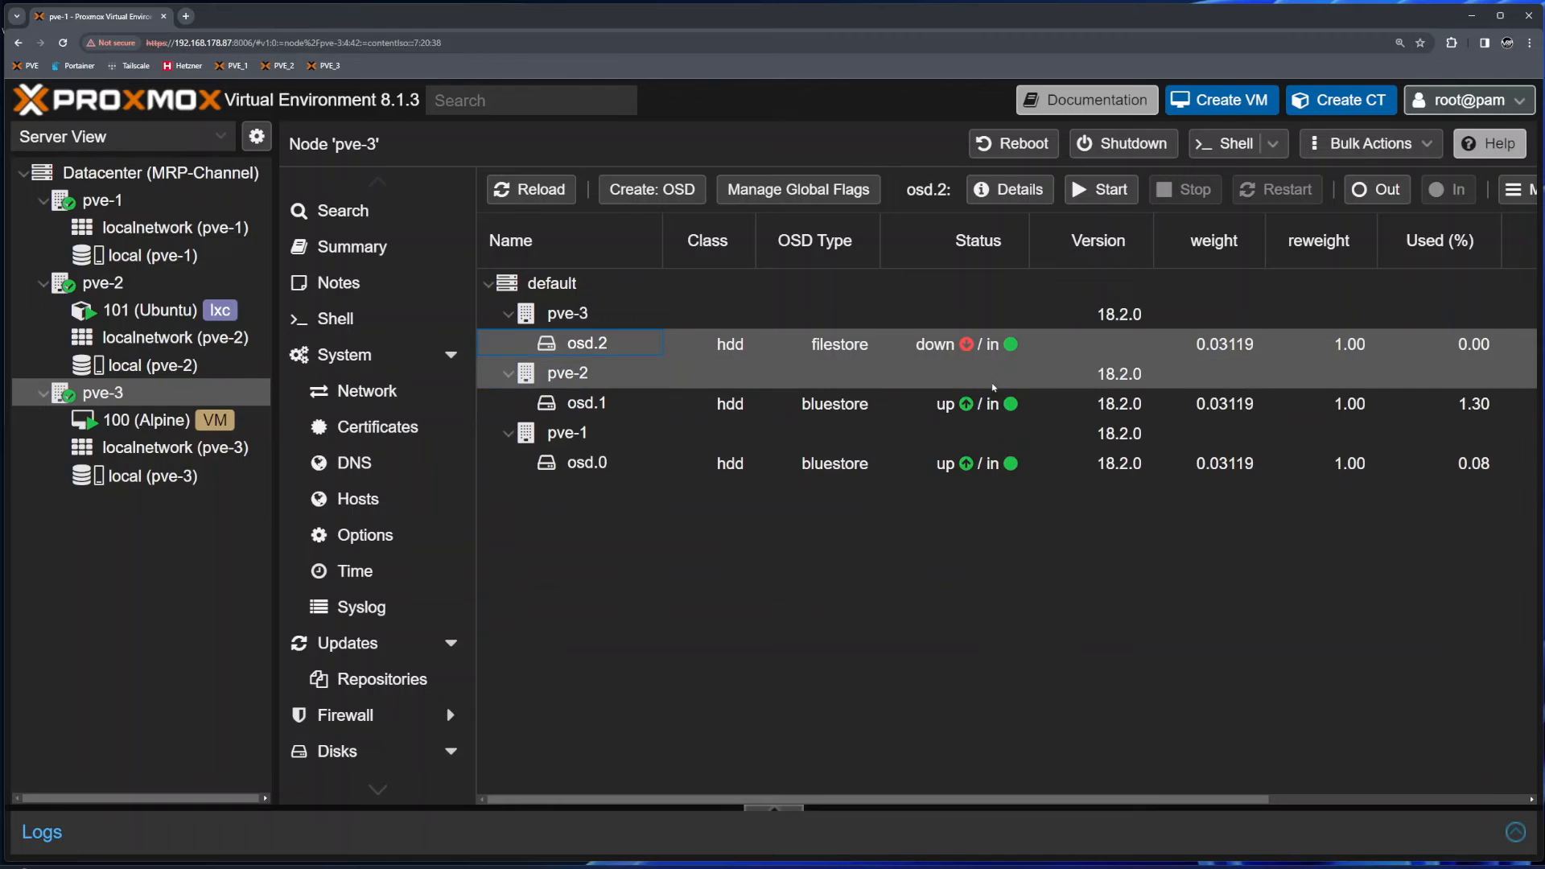
- Open the Ceph overview of pve-3 and check the cluster health, OSD counts and placement group state
{"action": "scroll", "coordinate": [370, 457], "scroll_direction": "down", "scroll_amount": 2}
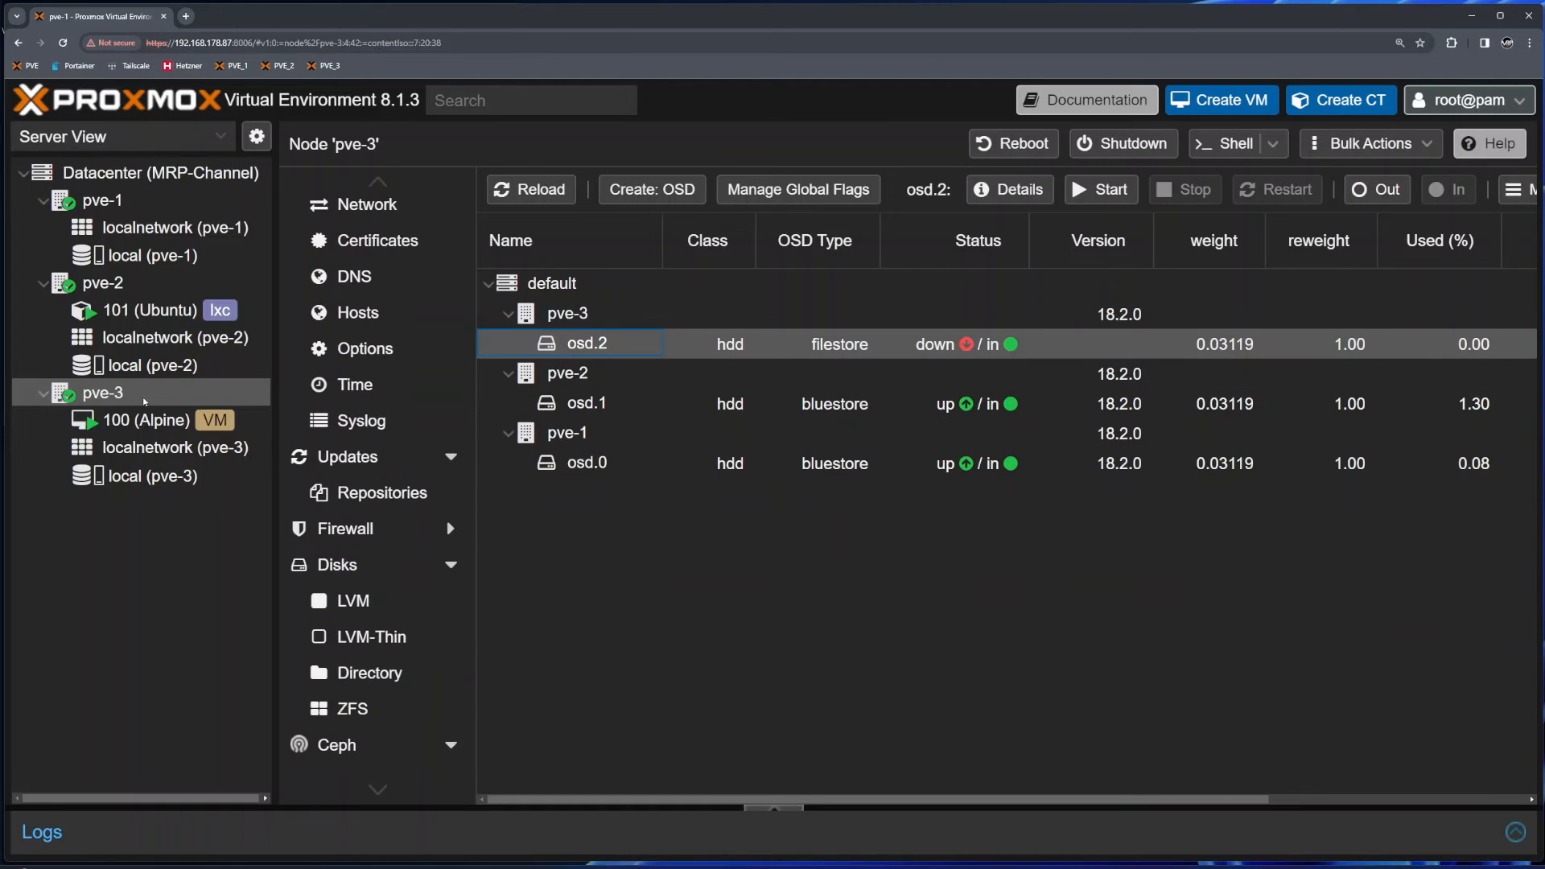
{"action": "scroll", "coordinate": [339, 494], "scroll_direction": "down", "scroll_amount": 3}
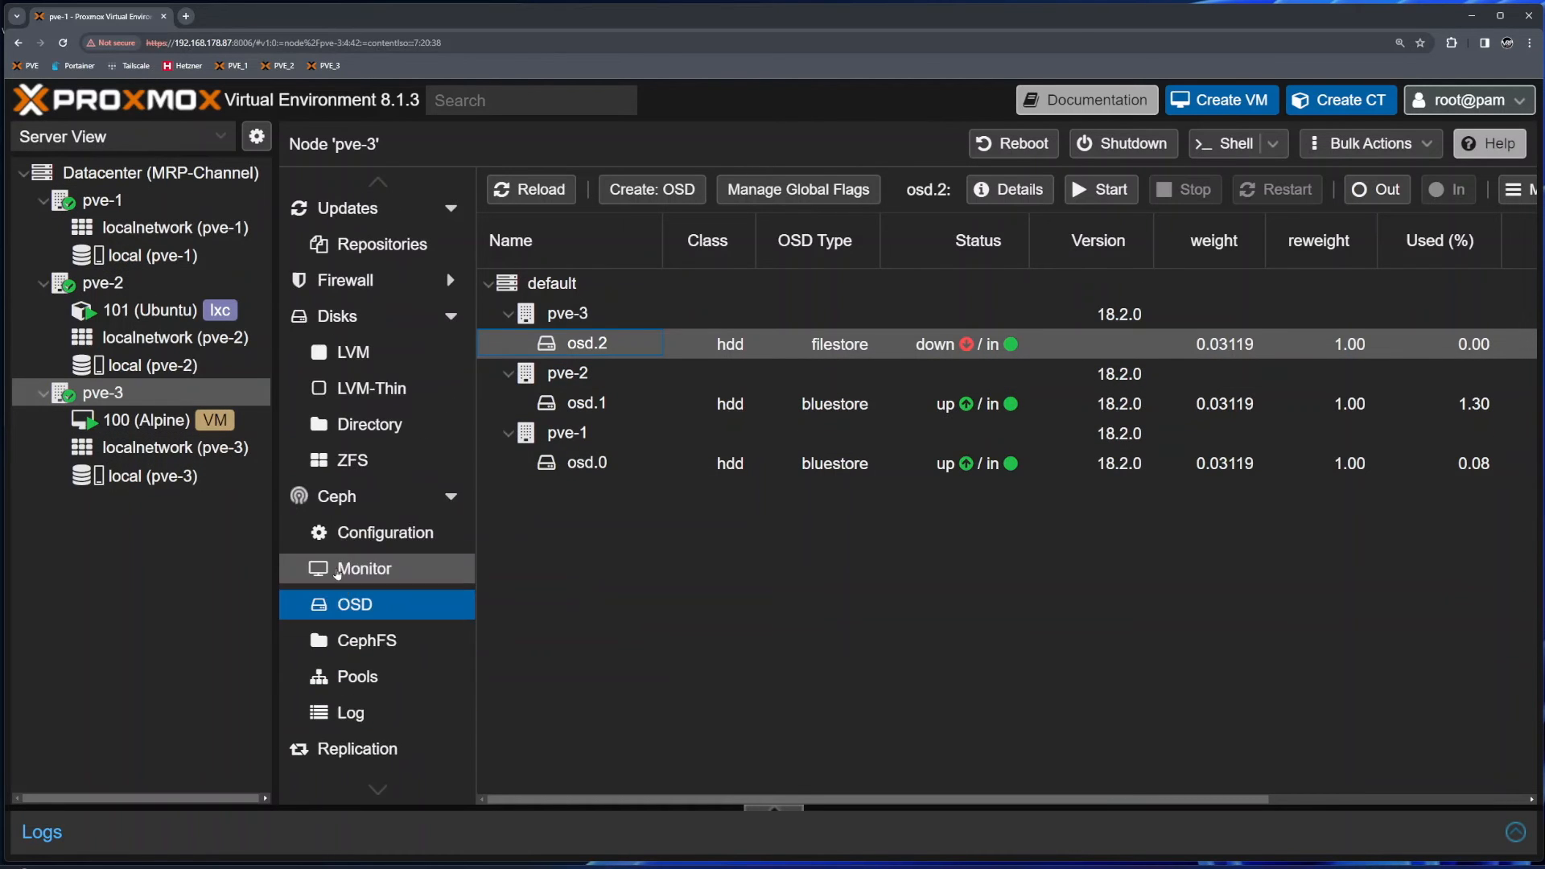
{"action": "left_click", "coordinate": [339, 494]}
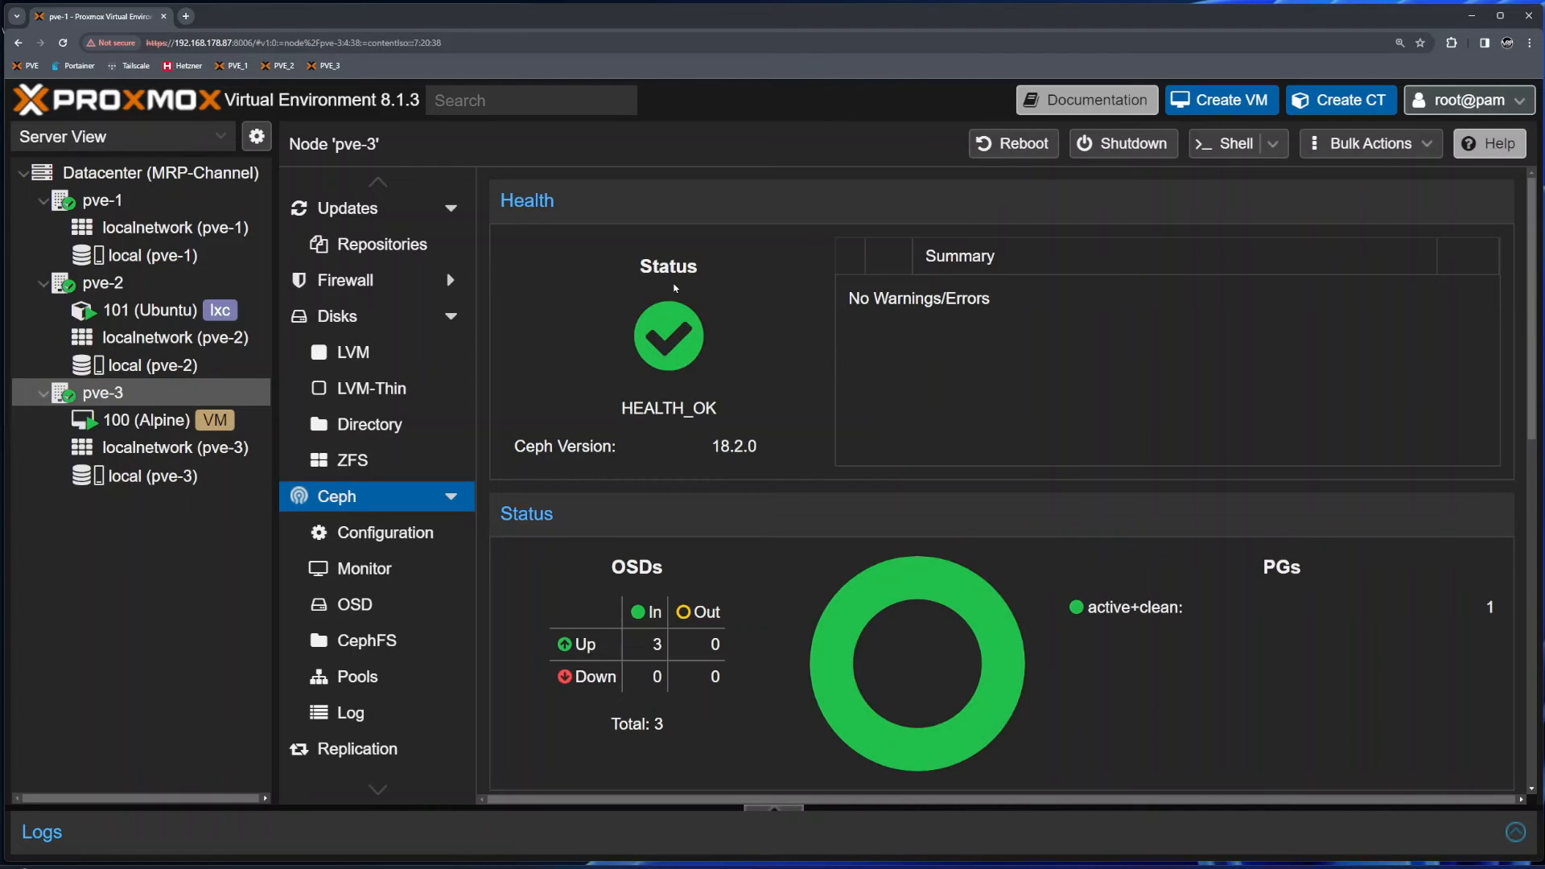
{"action": "scroll", "coordinate": [928, 564], "scroll_direction": "down", "scroll_amount": 1}
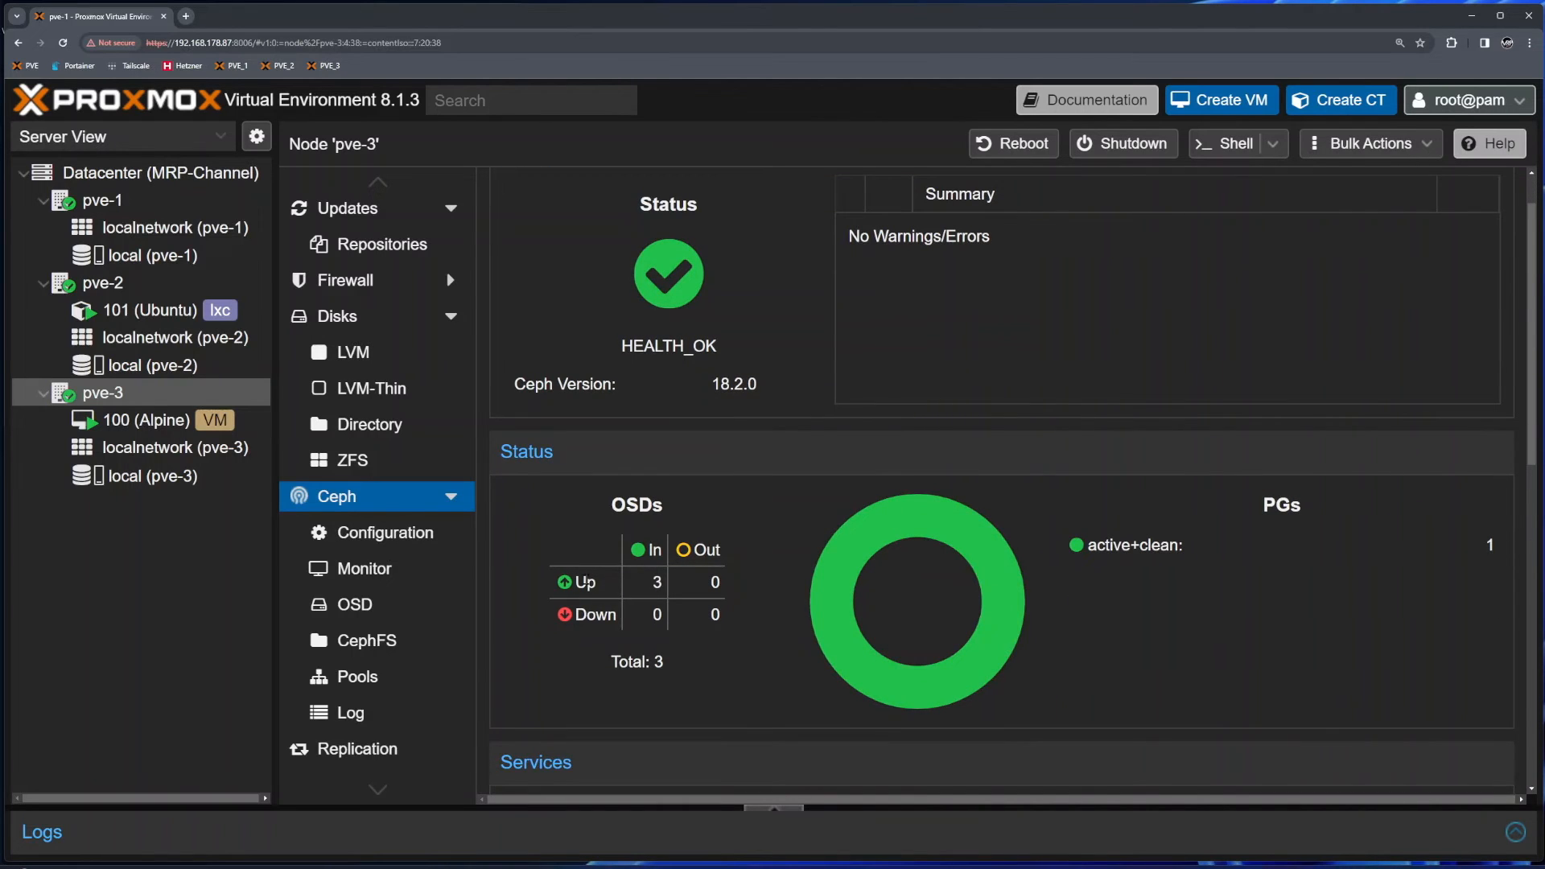
{"action": "double_click", "coordinate": [658, 583]}
{"action": "left_click_drag", "start_coordinate": [1161, 546], "coordinate": [1305, 510]}
{"action": "left_click", "coordinate": [1133, 546]}
{"action": "left_click", "coordinate": [1166, 551]}
{"action": "scroll", "coordinate": [1155, 575], "scroll_direction": "down", "scroll_amount": 3}
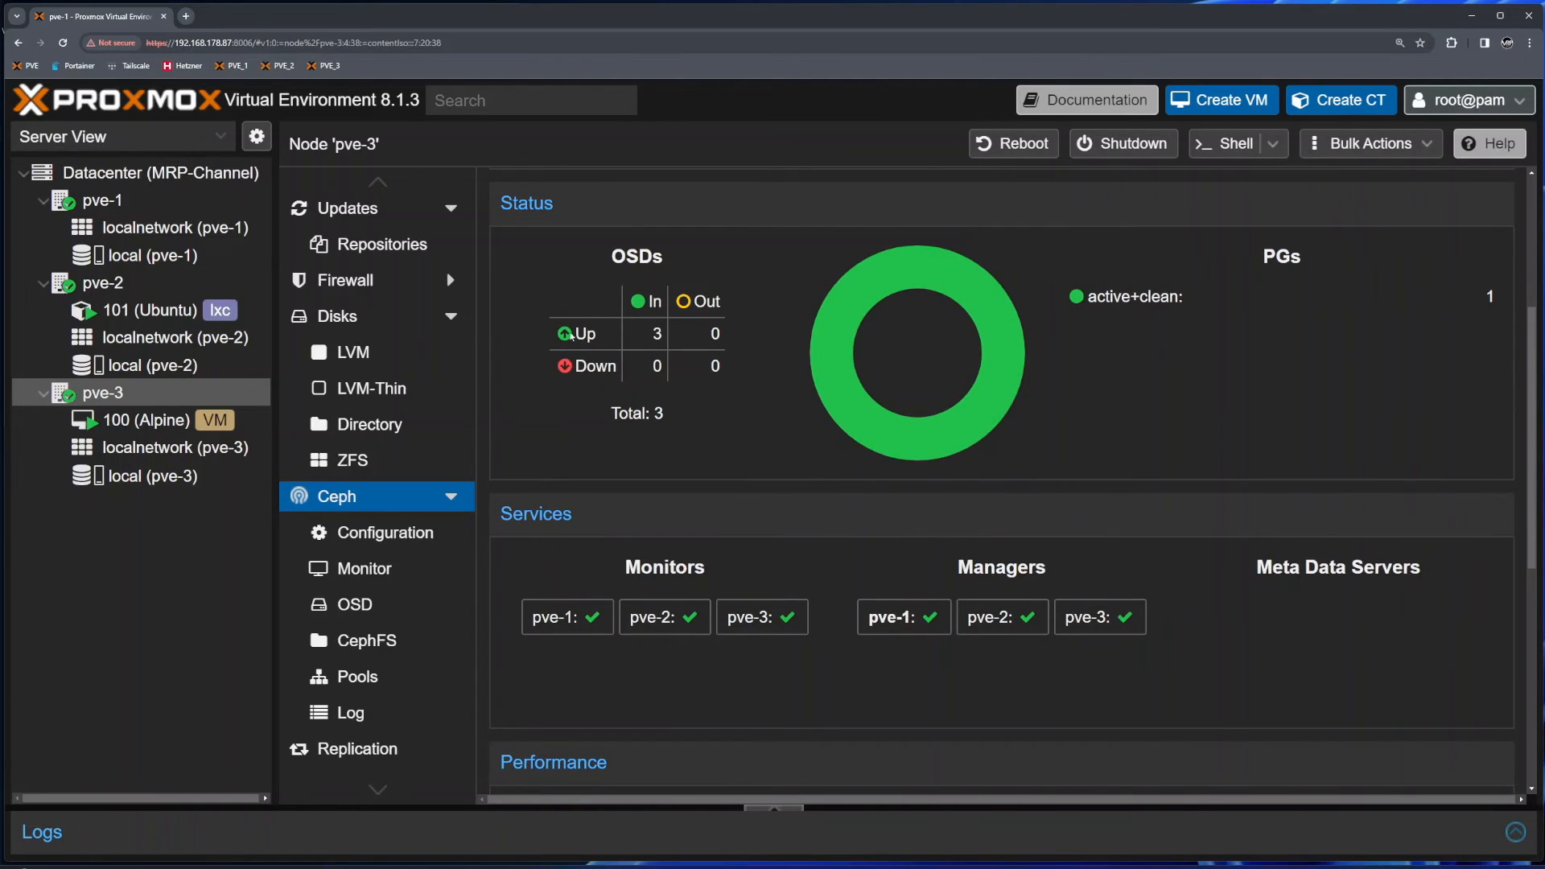
- Examine the monitor and manager services in the Ceph overview, along with the storage usage and performance figures
{"action": "mouse_move", "coordinate": [590, 621]}
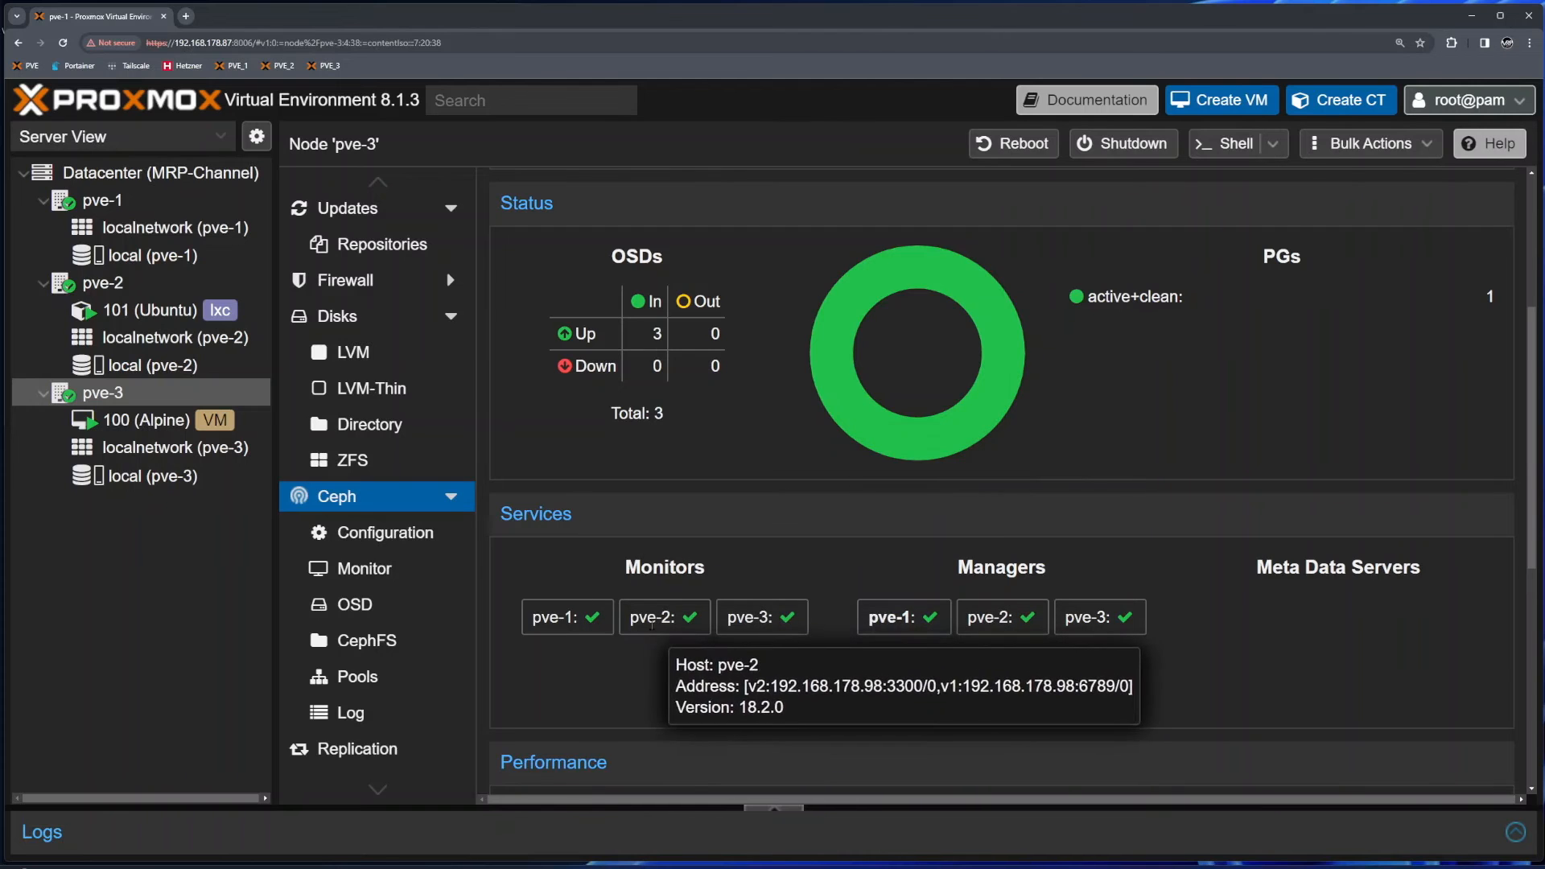
{"action": "mouse_move", "coordinate": [901, 618]}
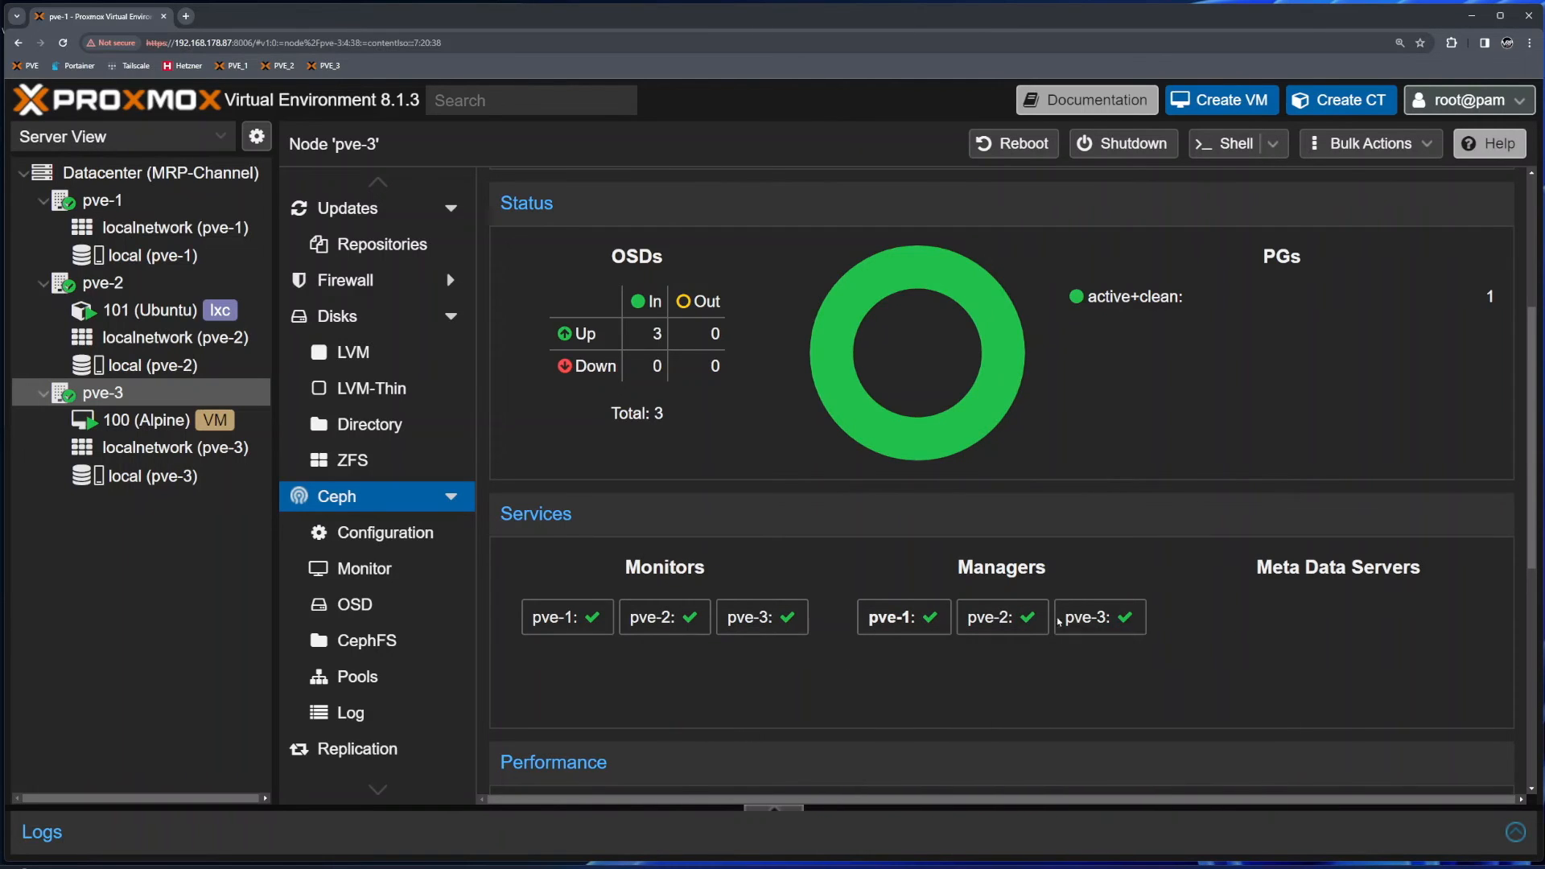
{"action": "scroll", "coordinate": [1127, 618], "scroll_direction": "down", "scroll_amount": 4}
{"action": "scroll", "coordinate": [1130, 535], "scroll_direction": "down", "scroll_amount": 3}
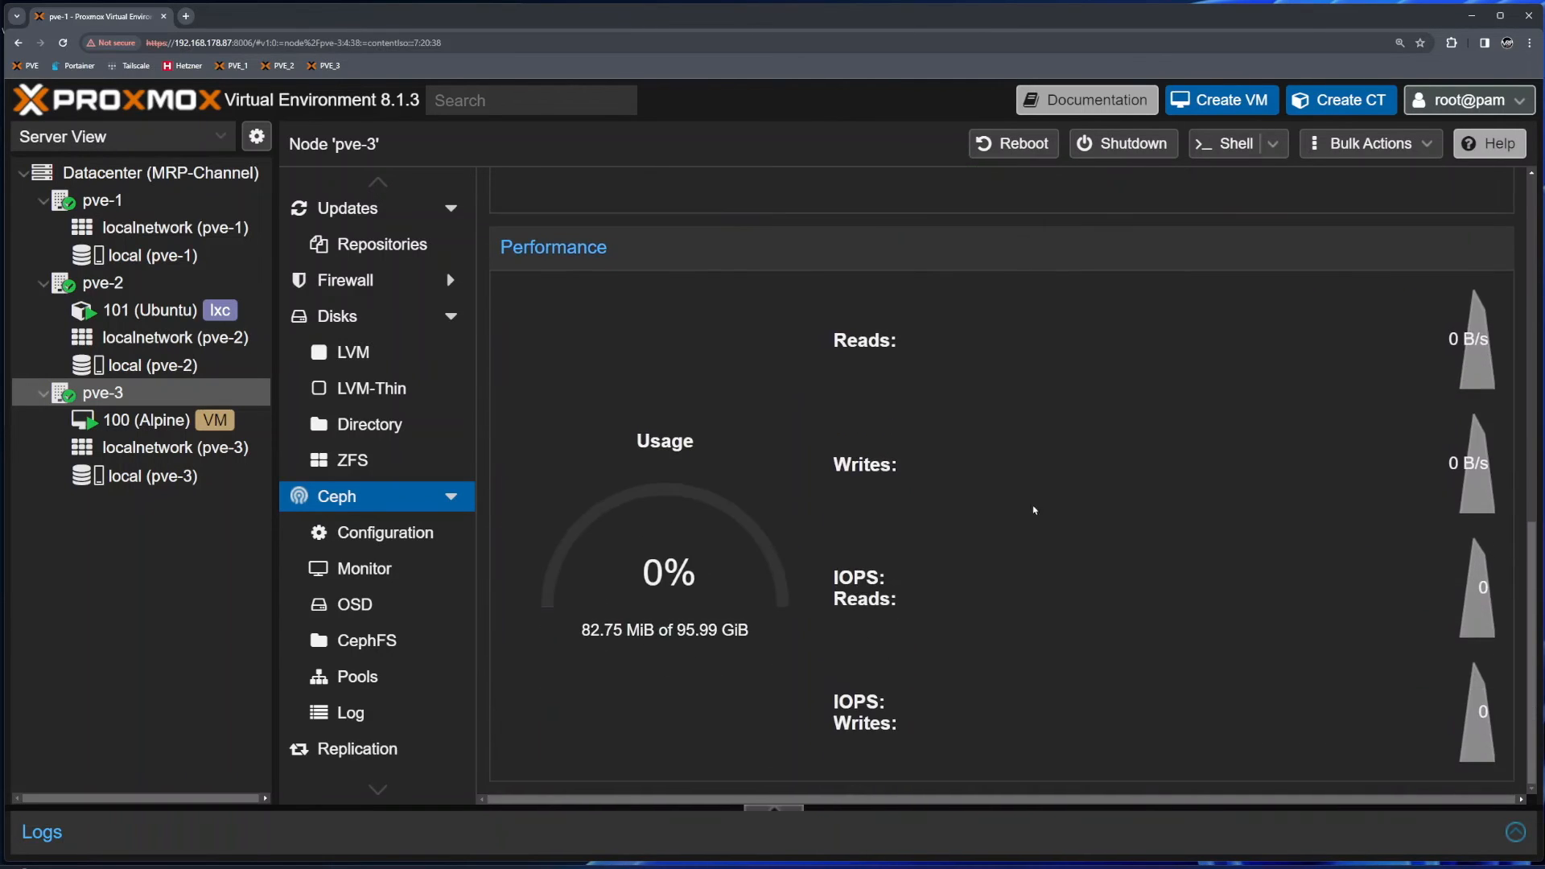
{"action": "left_click_drag", "start_coordinate": [673, 630], "coordinate": [749, 631]}
{"action": "left_click", "coordinate": [729, 650]}
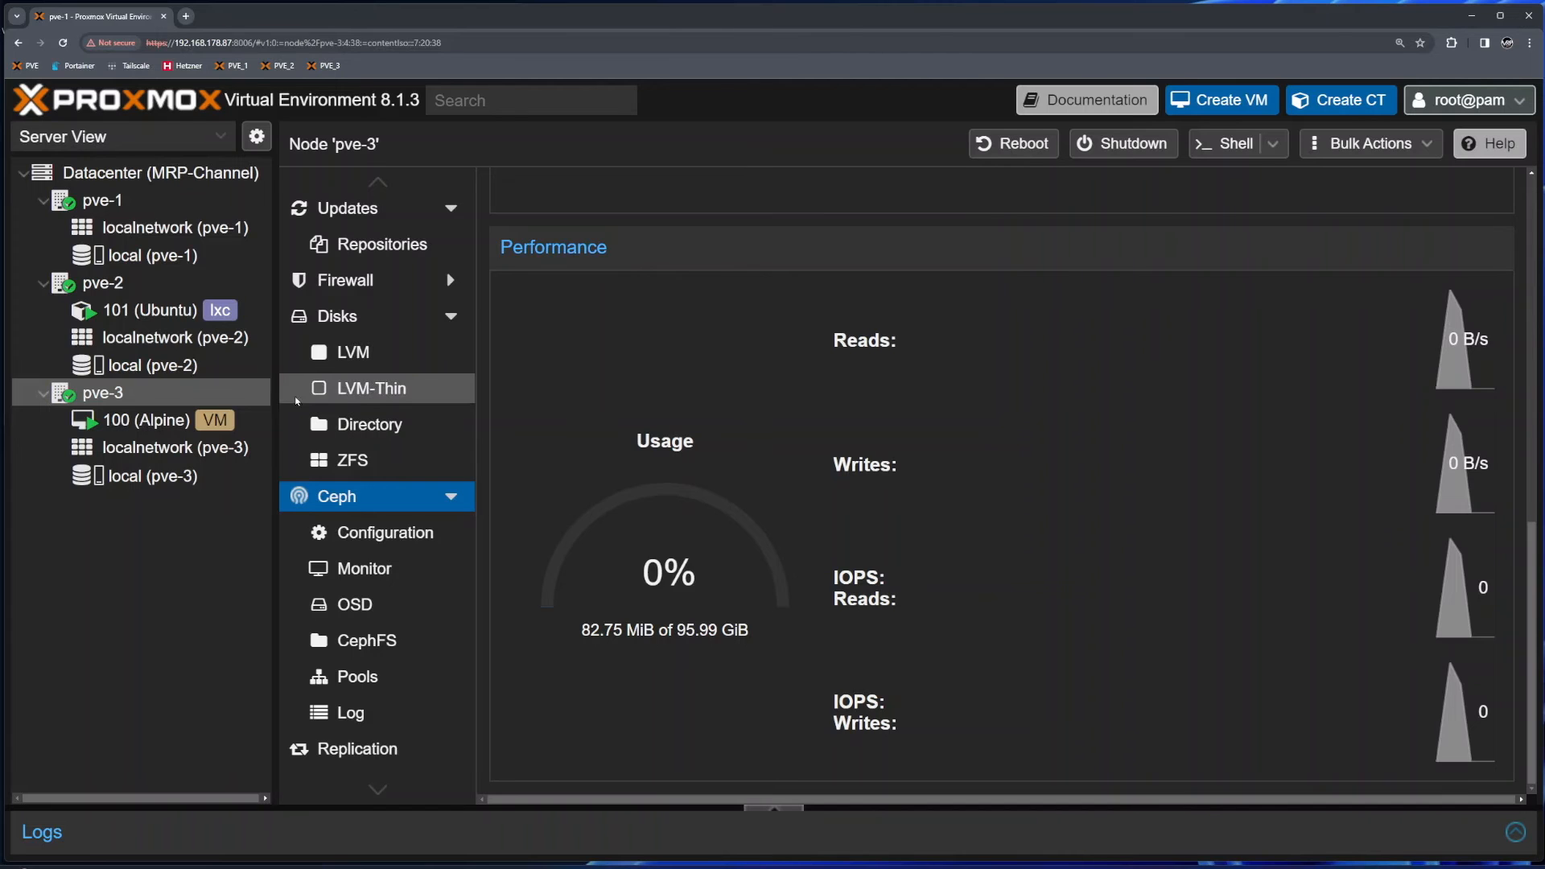
- Look through the Ceph configuration, monitor, OSD and CephFS pages of pve-3
{"action": "left_click", "coordinate": [358, 535]}
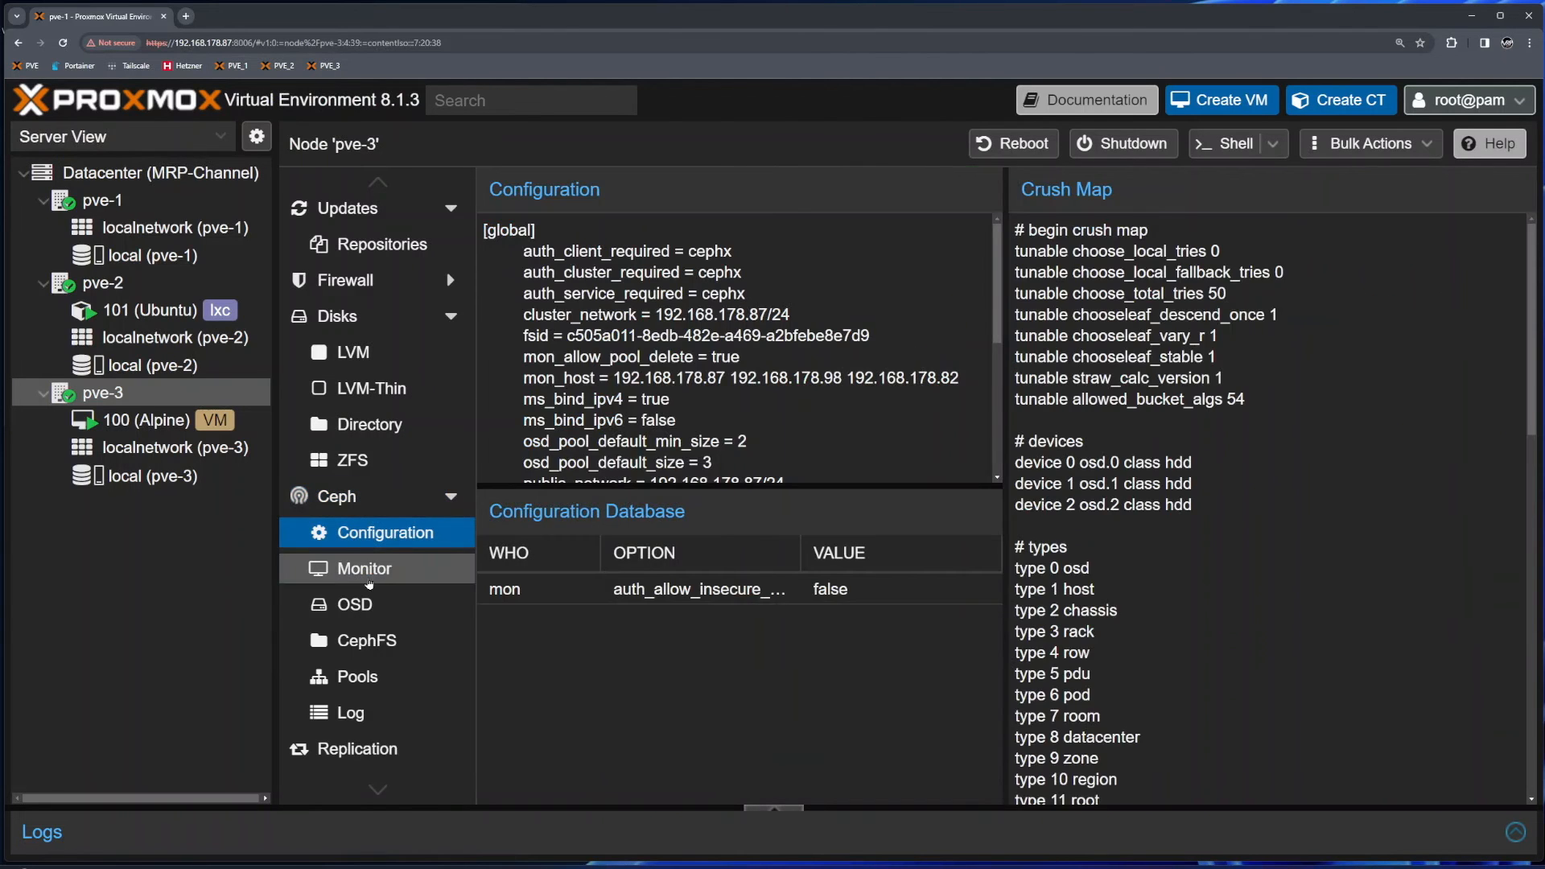
{"action": "left_click", "coordinate": [362, 568]}
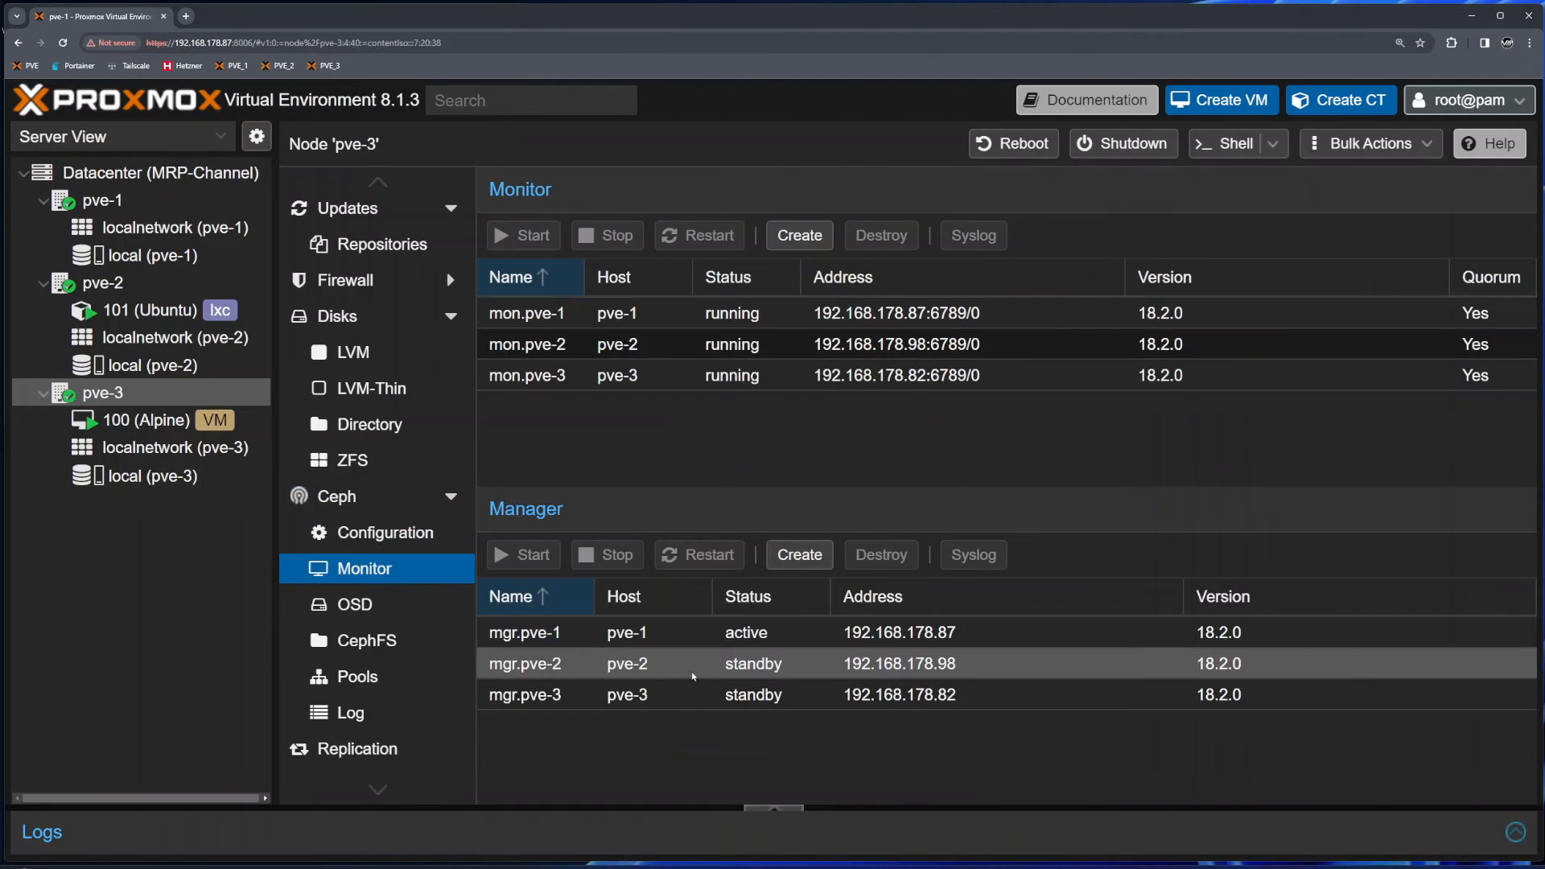
{"action": "left_click", "coordinate": [382, 609]}
{"action": "left_click", "coordinate": [396, 644]}
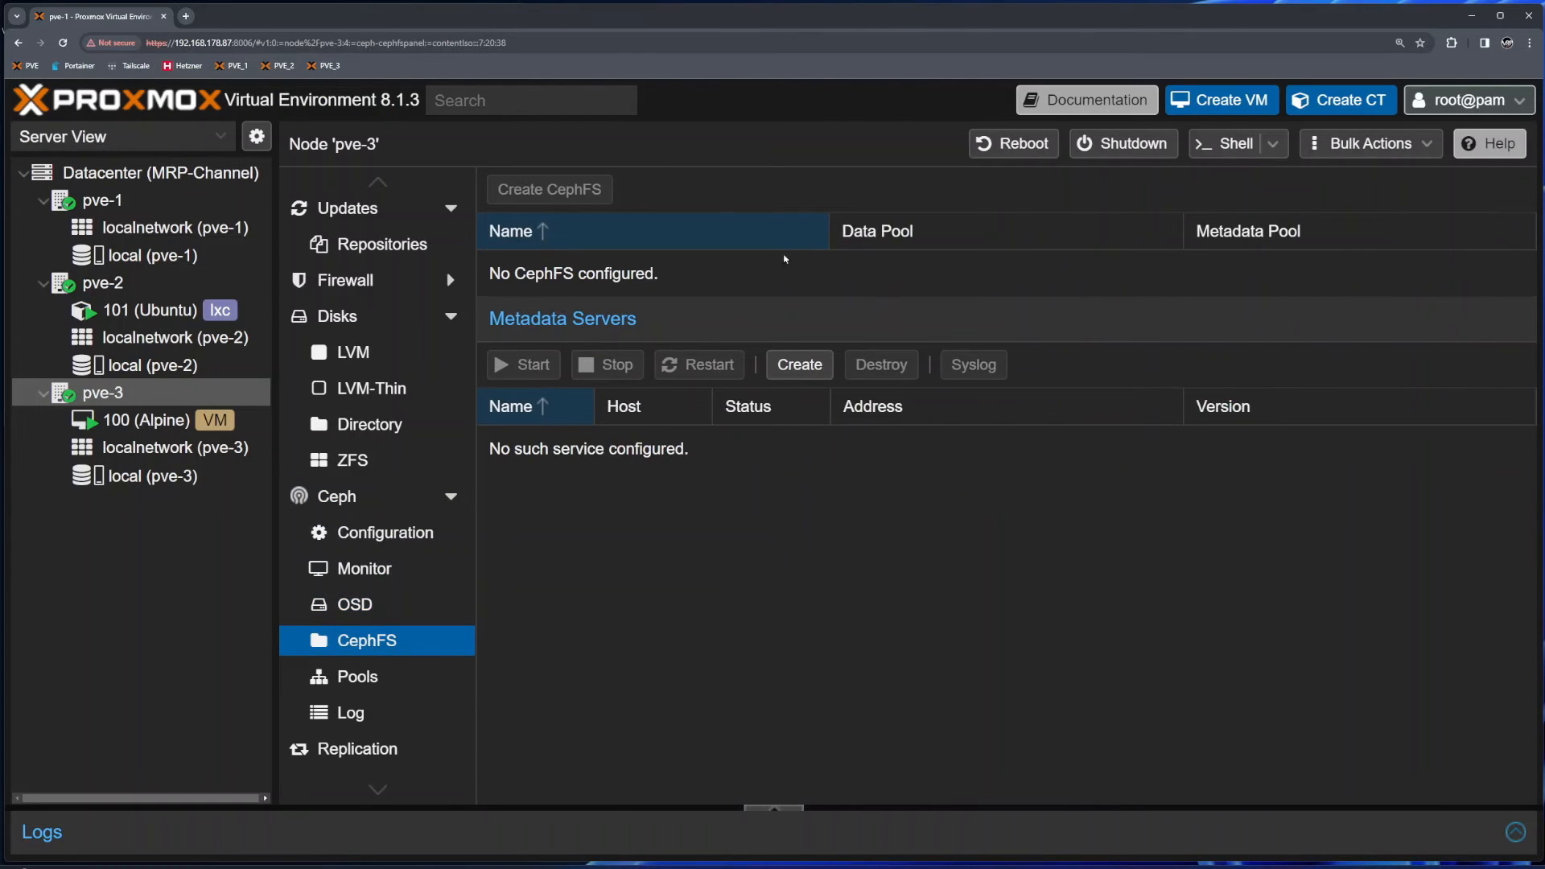
- Create a Ceph pool named ceph with size 3, min. size 2, replicated_rule and 128 PGs, added as storage
{"action": "left_click", "coordinate": [377, 680]}
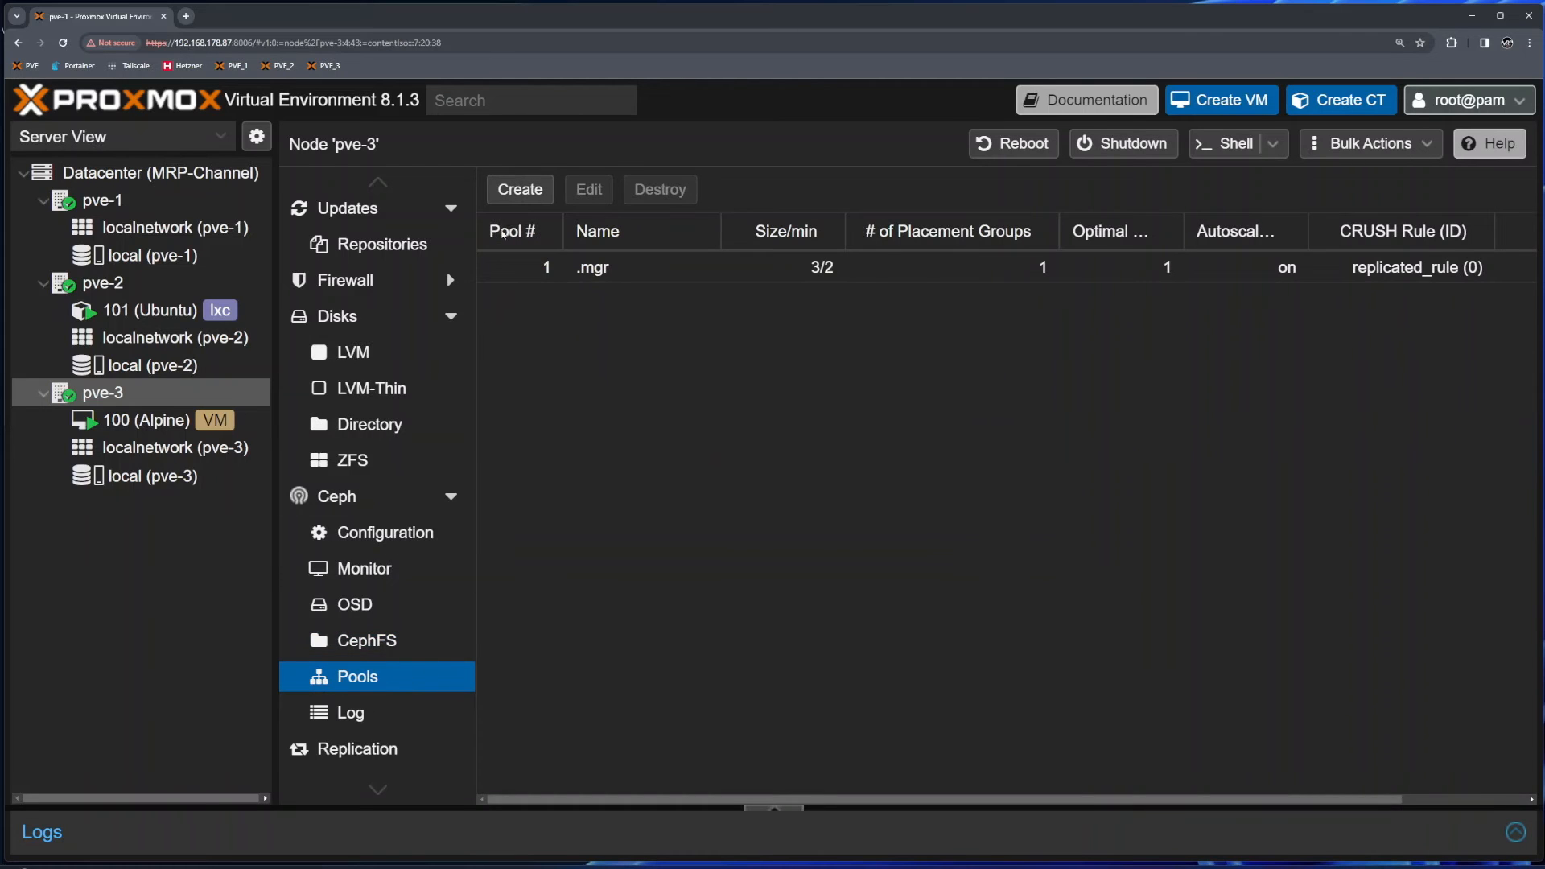
{"action": "left_click", "coordinate": [522, 192]}
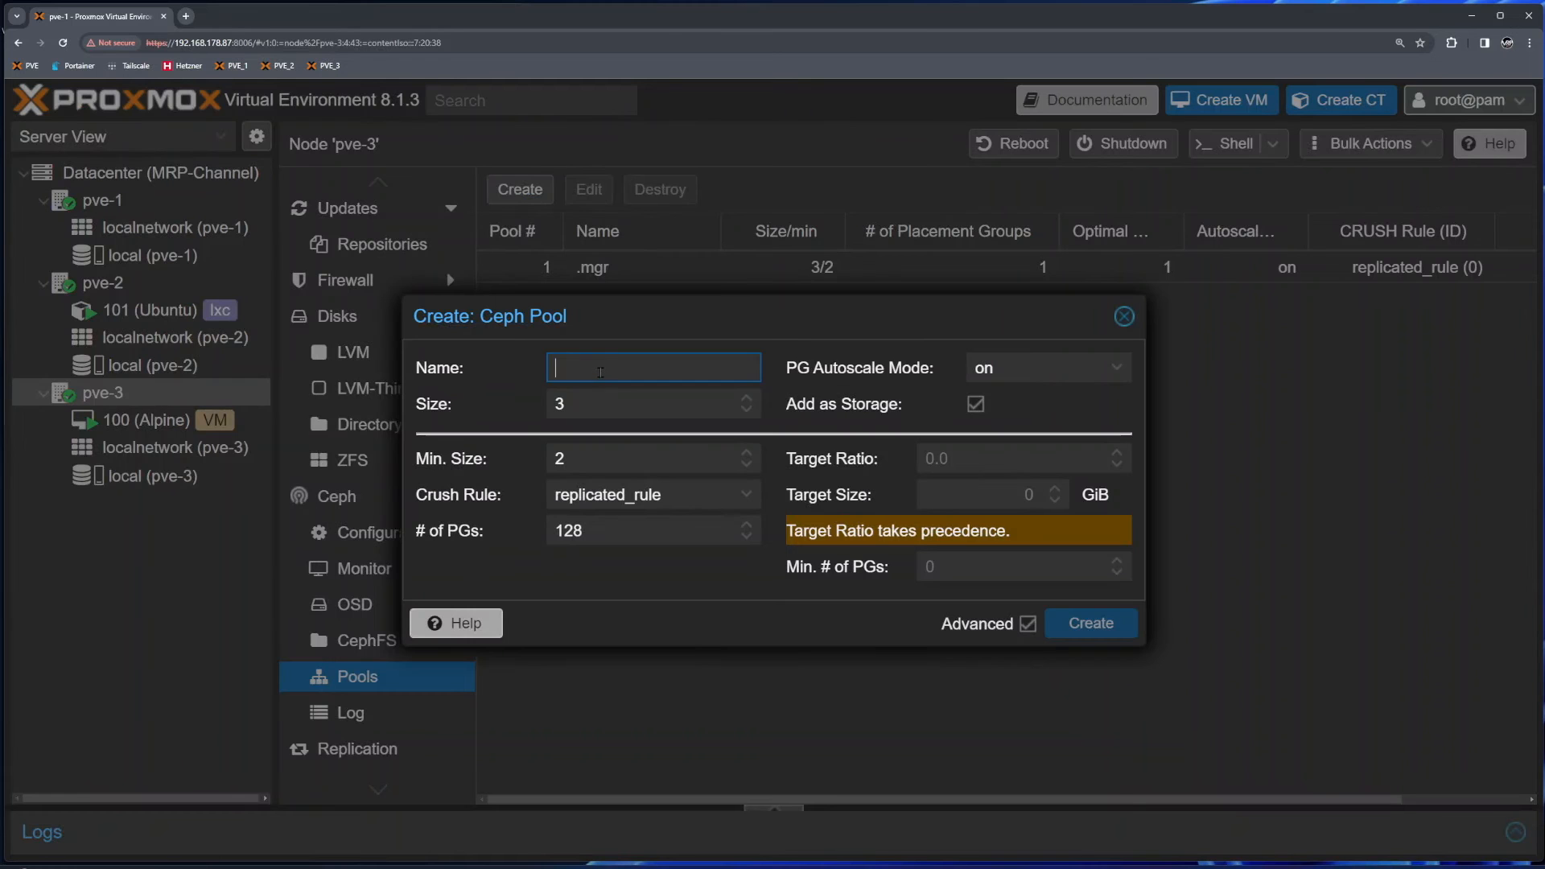
{"action": "type", "text": "ceph"}
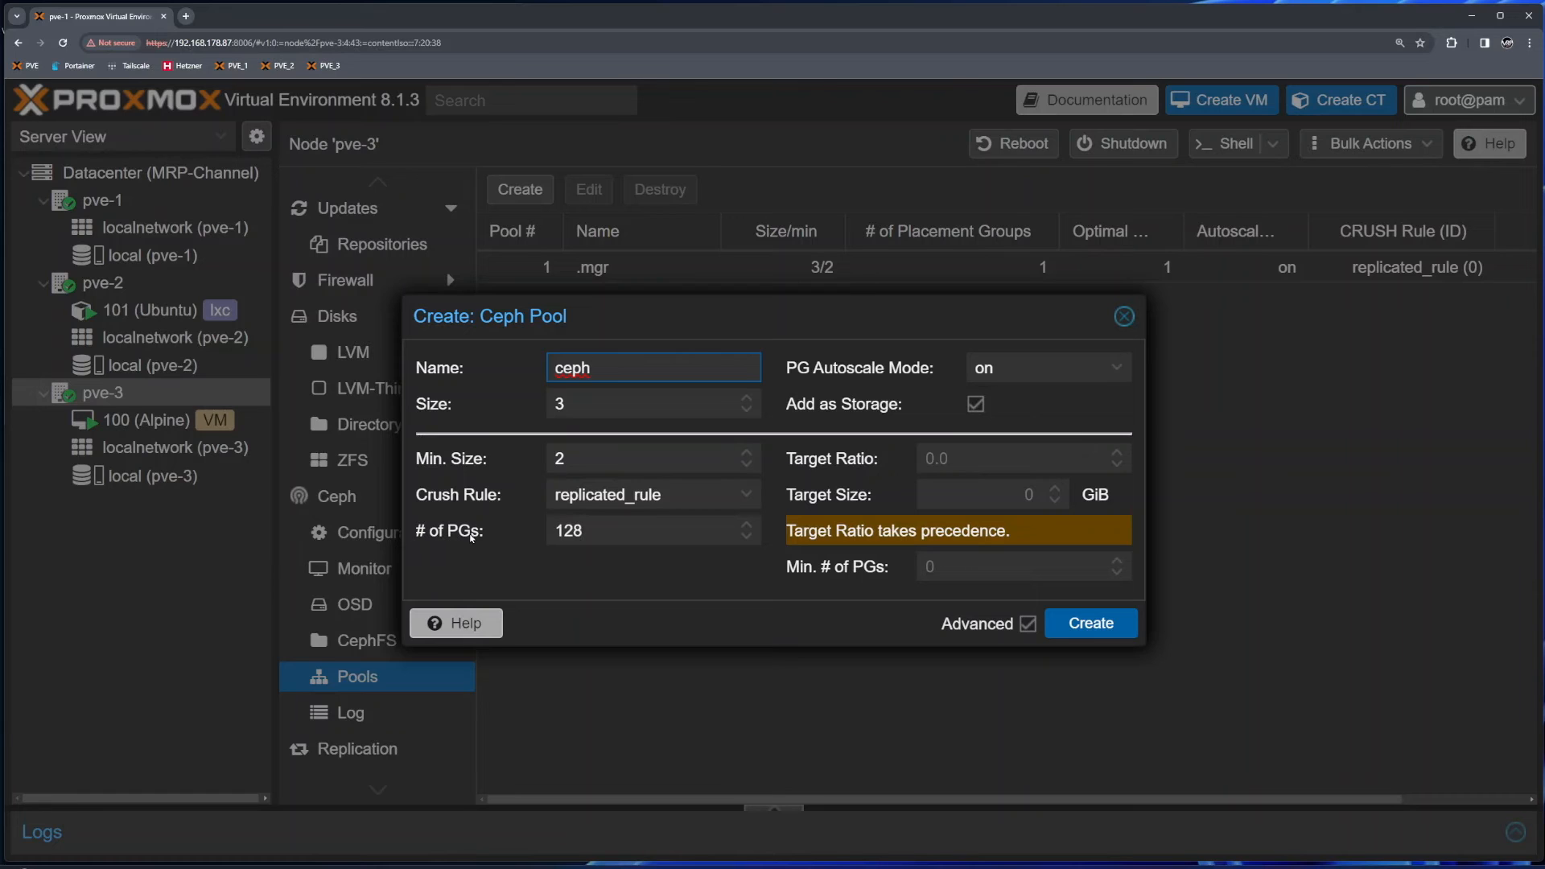
{"action": "left_click", "coordinate": [590, 534]}
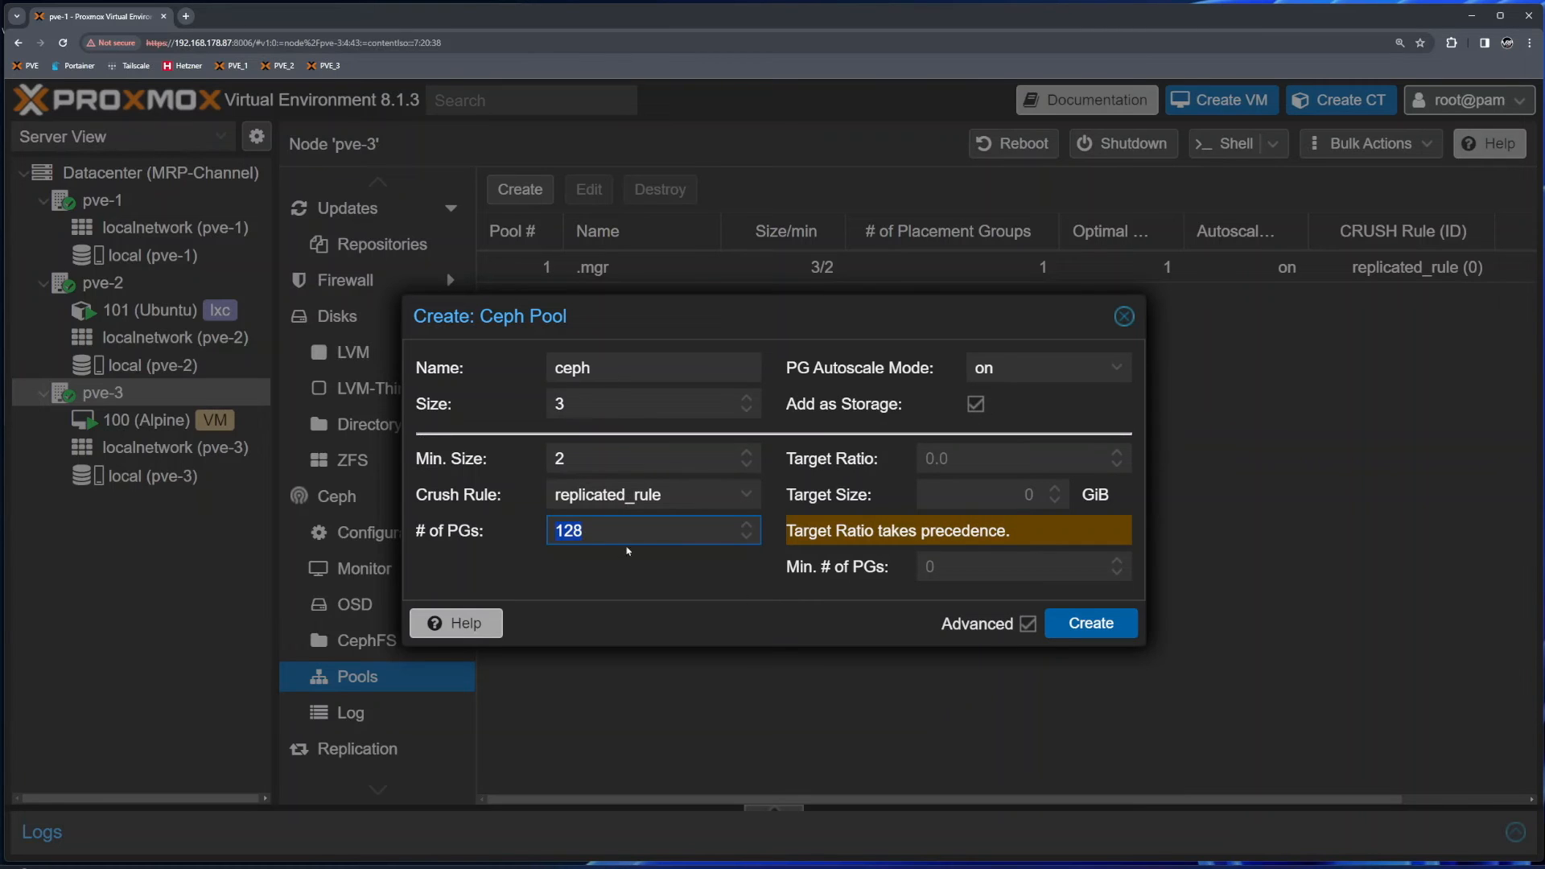
{"action": "left_click", "coordinate": [1057, 629]}
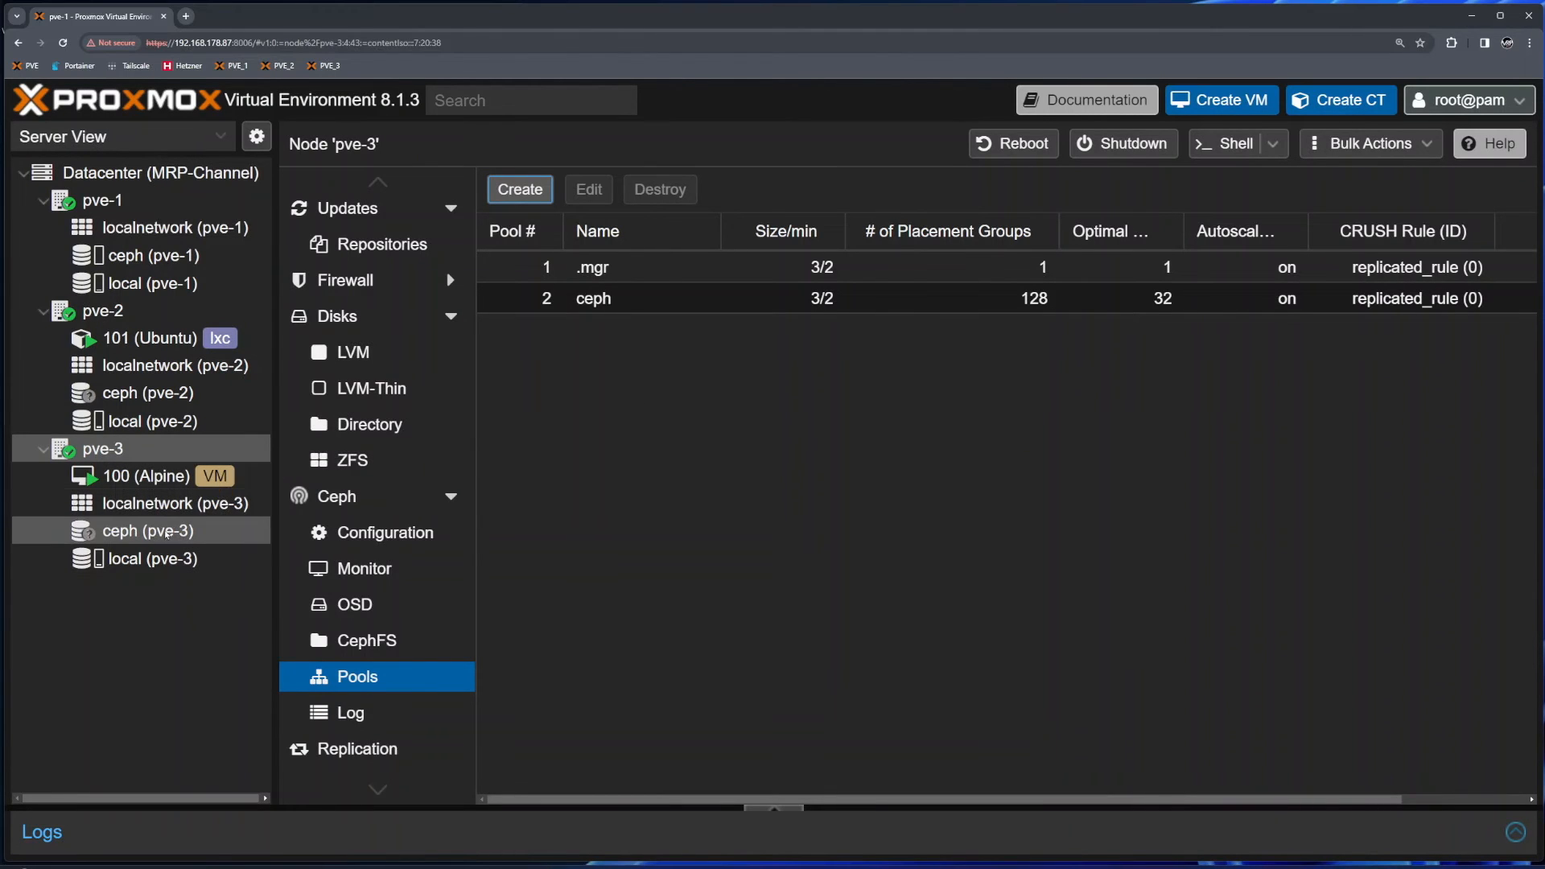
- Check the summary and usage of the ceph storage on pve-3, pve-2 and pve-1
{"action": "left_click", "coordinate": [119, 532]}
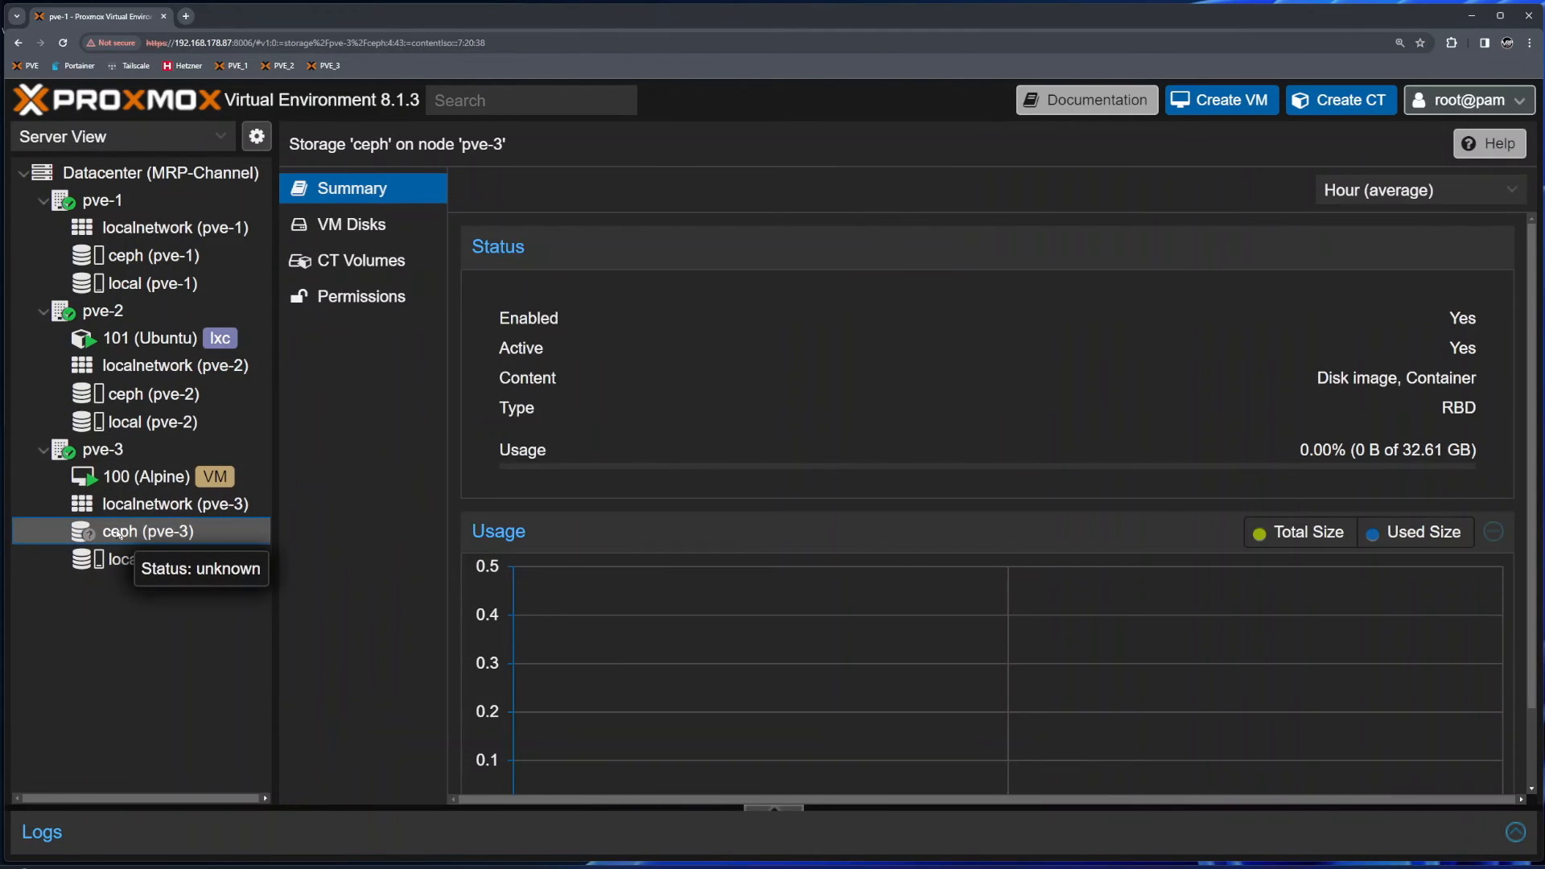
{"action": "left_click", "coordinate": [125, 394]}
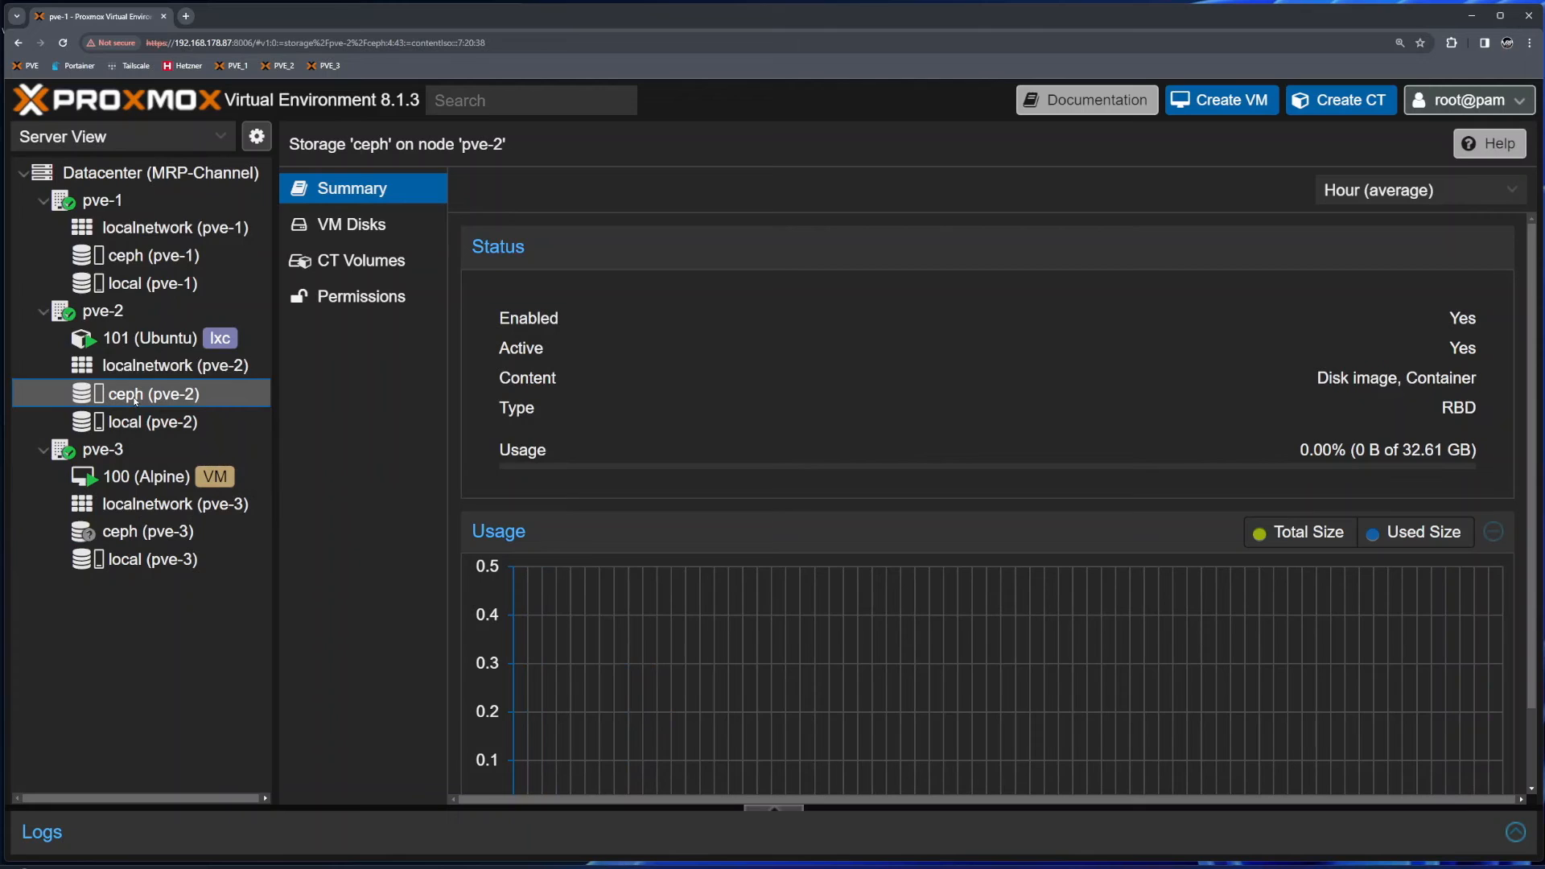
{"action": "left_click", "coordinate": [134, 267]}
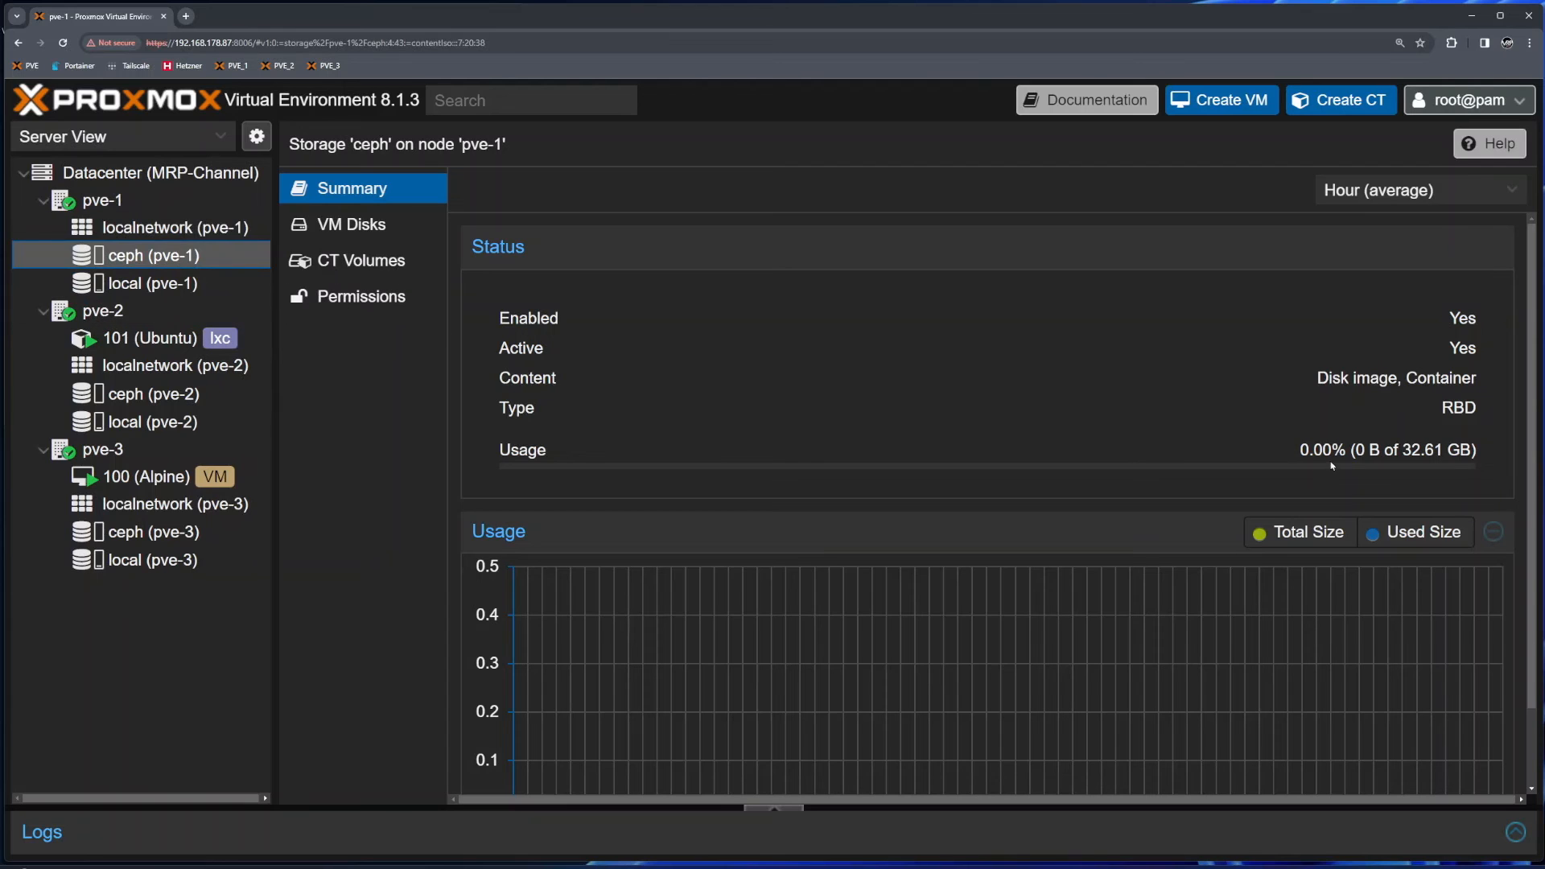
{"action": "left_click_drag", "start_coordinate": [1402, 449], "coordinate": [1473, 450]}
{"action": "left_click", "coordinate": [1433, 457]}
- Move hard disk scsi0 of VM 100 (Alpine) to the ceph storage with source deletion enabled, and close the task output
{"action": "left_click", "coordinate": [180, 478]}
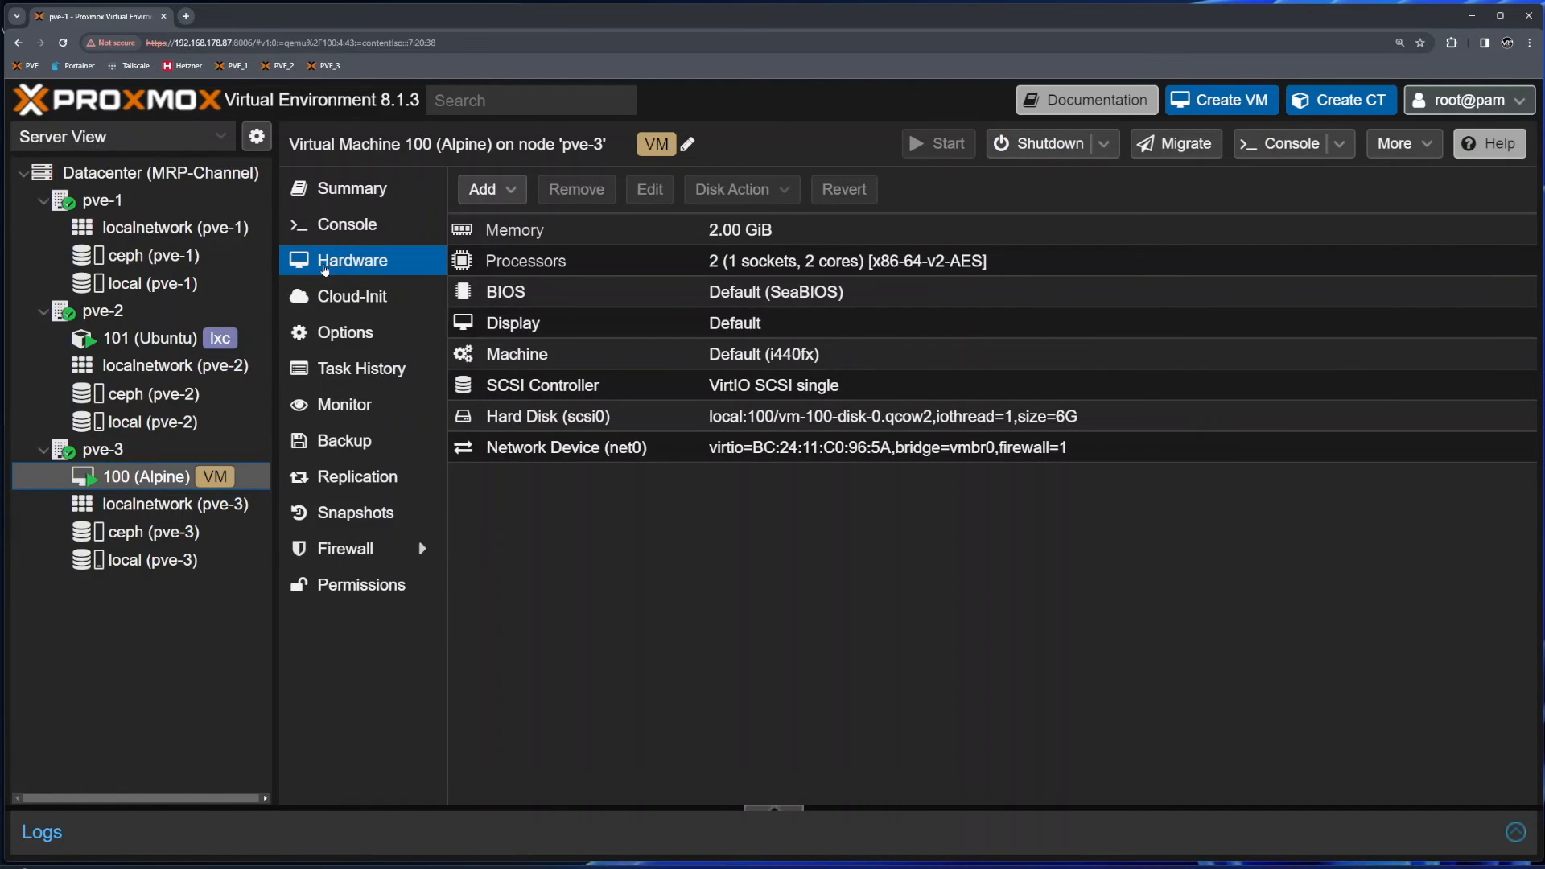
{"action": "left_click", "coordinate": [716, 416]}
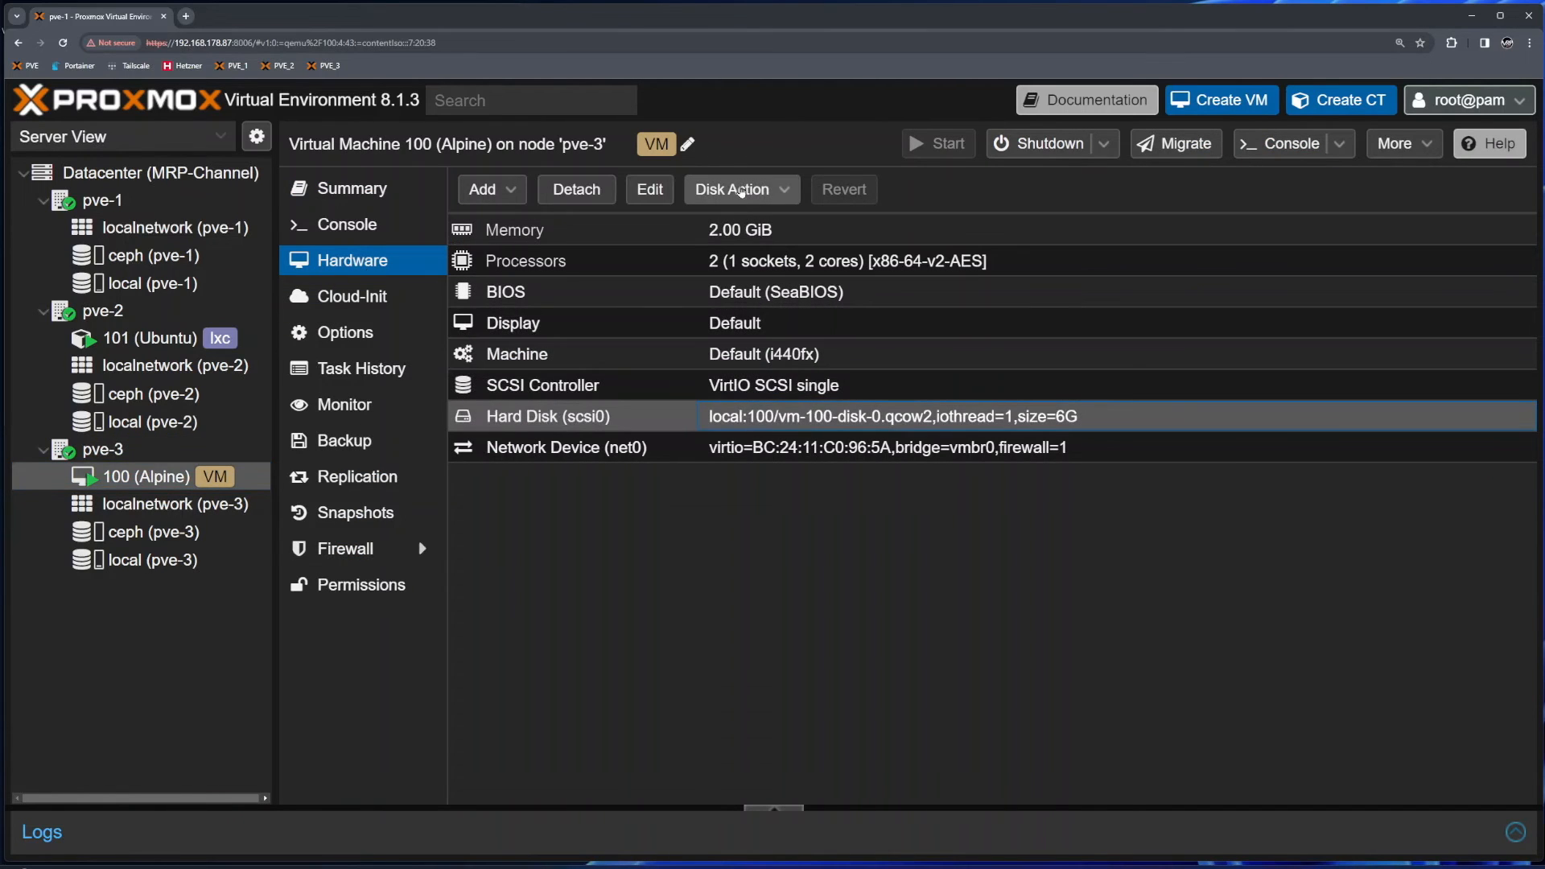
{"action": "left_click", "coordinate": [739, 191]}
{"action": "left_click", "coordinate": [753, 219]}
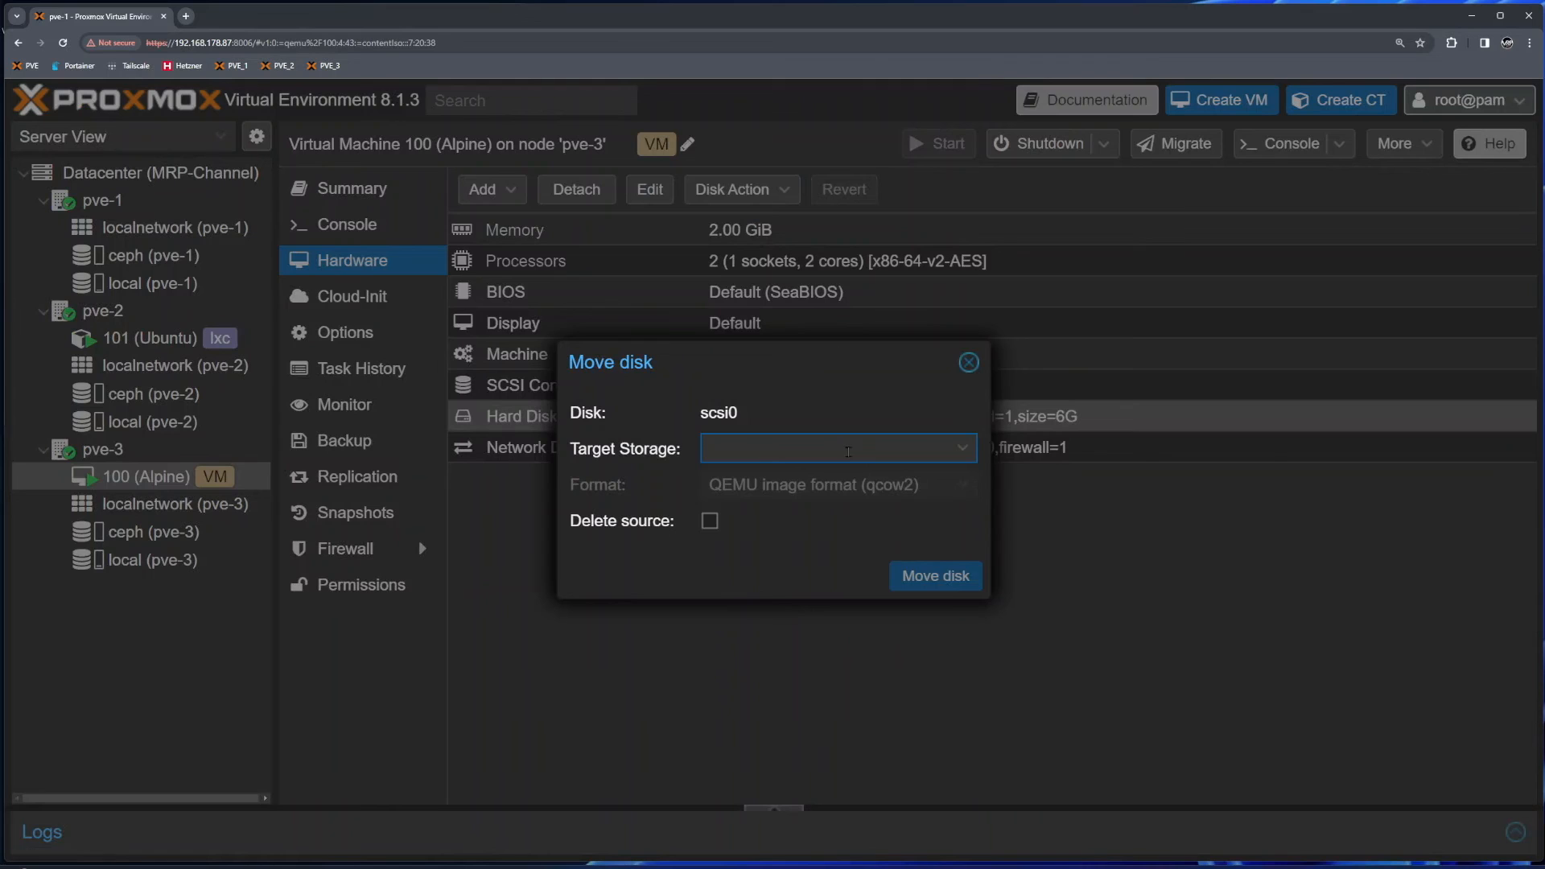
{"action": "left_click", "coordinate": [789, 449]}
{"action": "left_click", "coordinate": [748, 518]}
{"action": "left_click", "coordinate": [709, 522]}
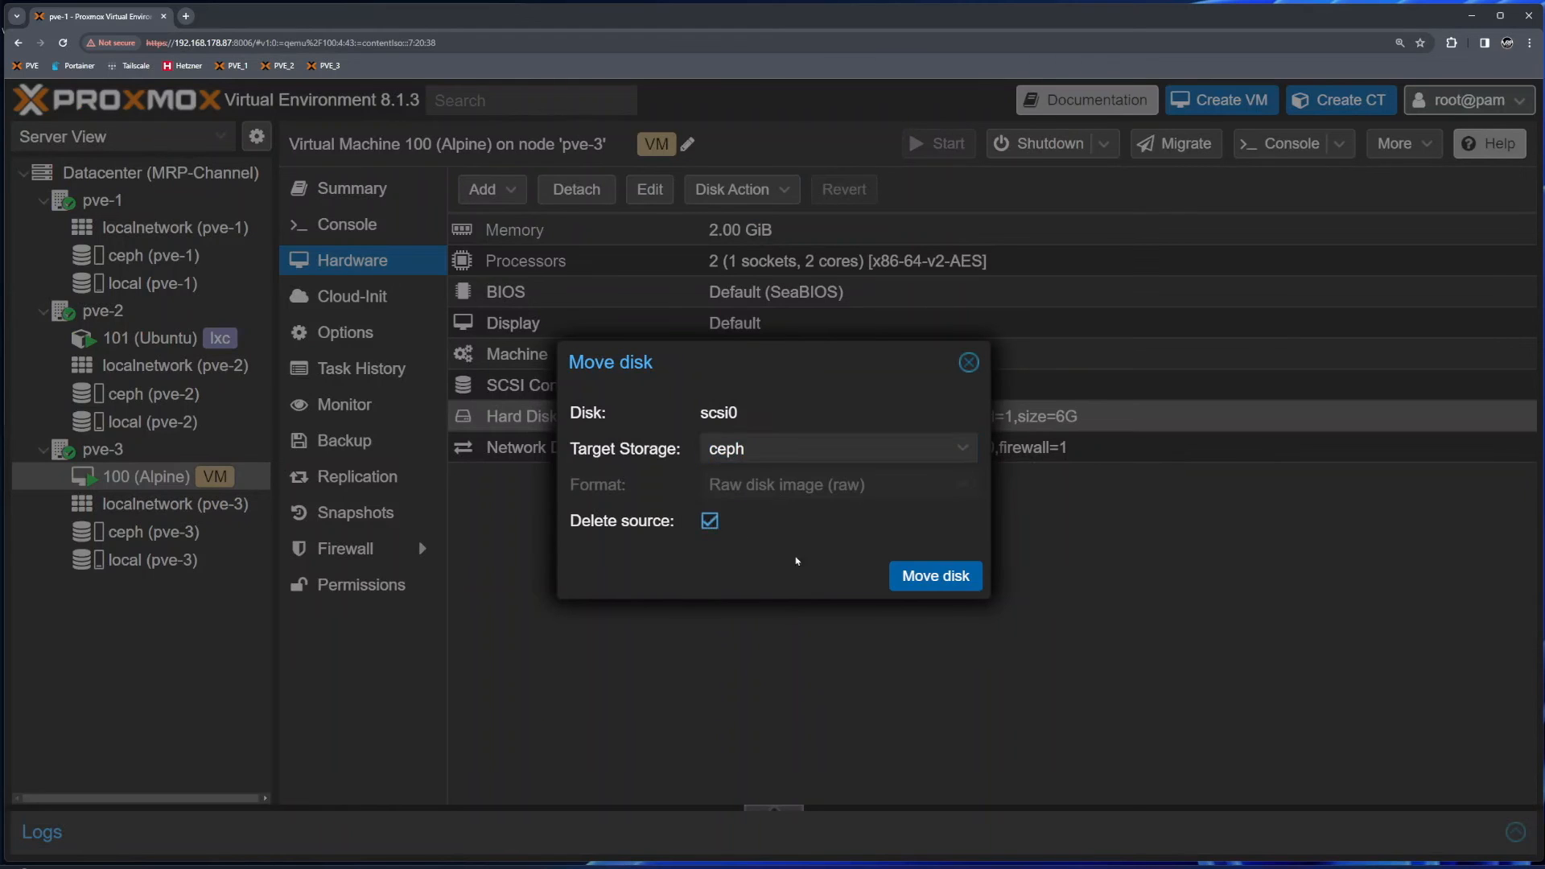
{"action": "left_click", "coordinate": [934, 576]}
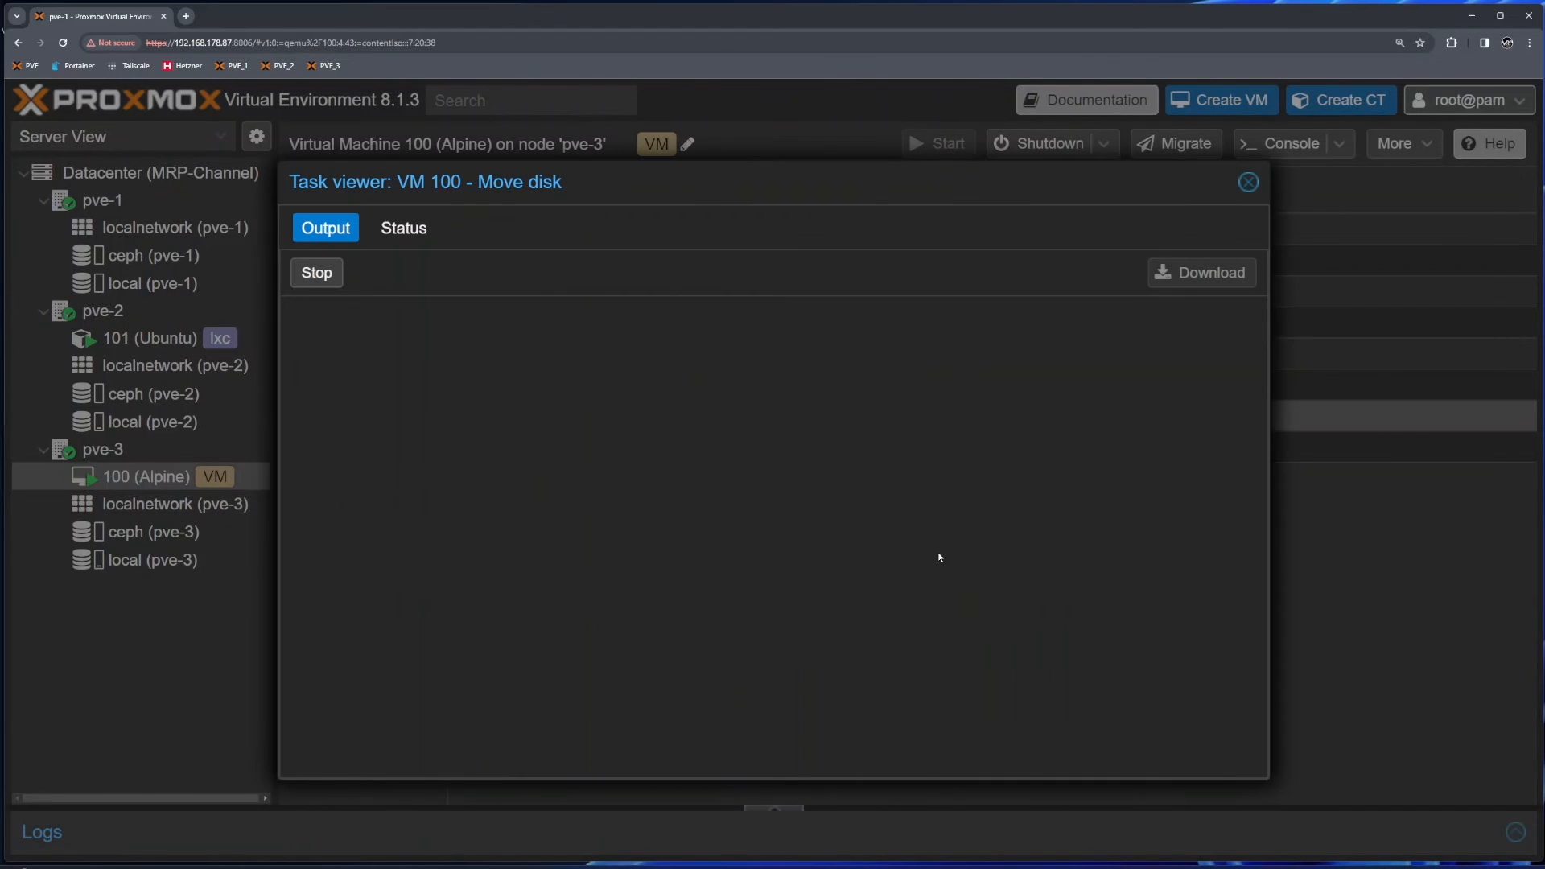
{"action": "left_click", "coordinate": [1248, 182]}
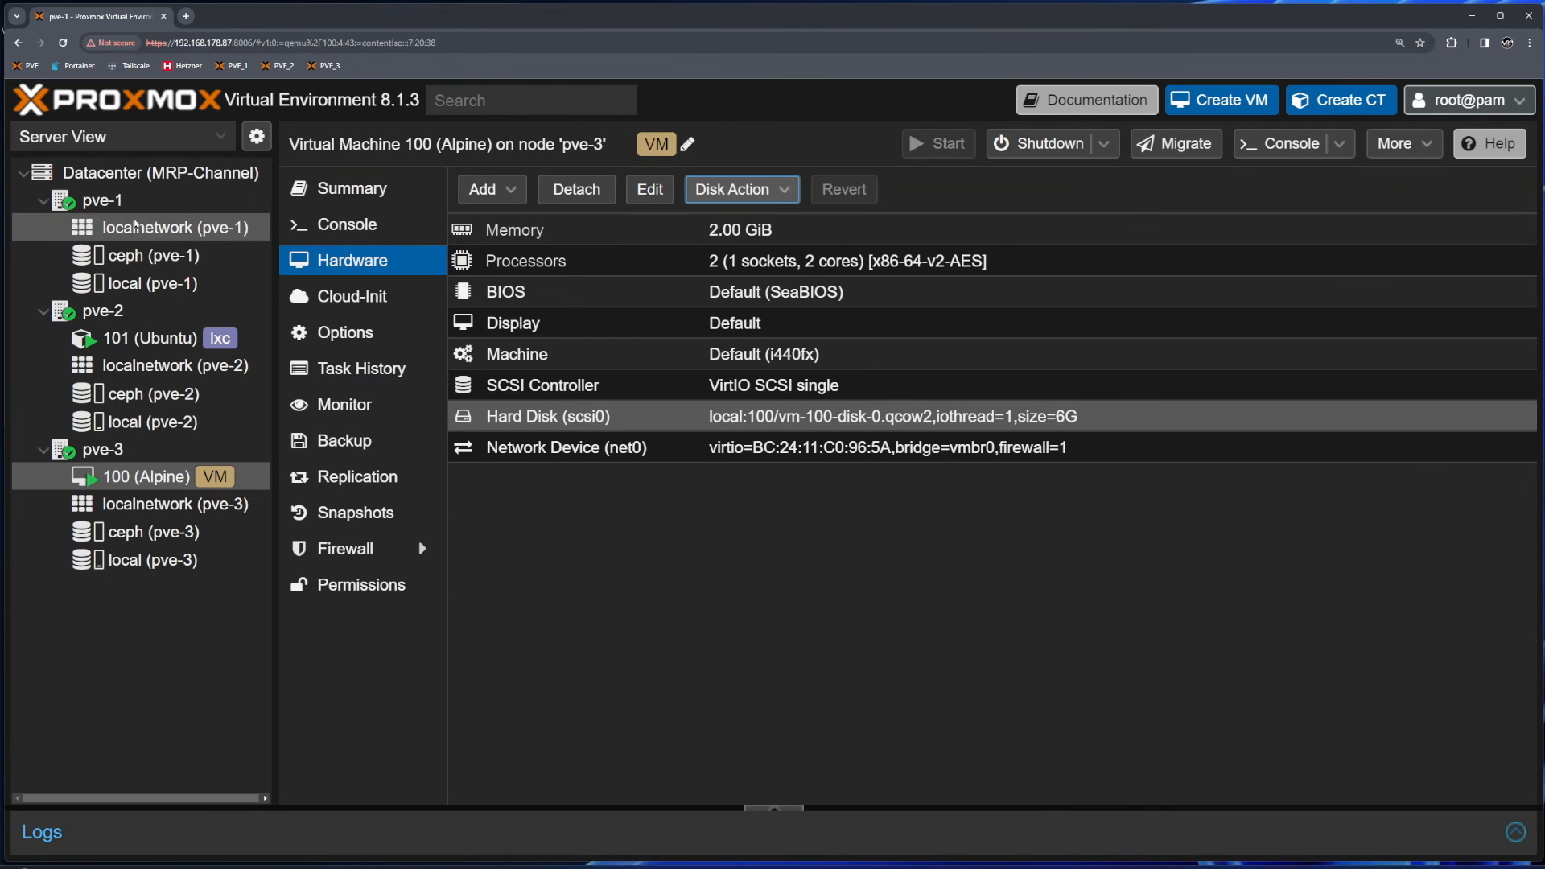
- Open the Ceph overview of pve-3 and look over its status and performance sections during the disk move
{"action": "left_click", "coordinate": [103, 449]}
{"action": "scroll", "coordinate": [363, 563], "scroll_direction": "down", "scroll_amount": 3}
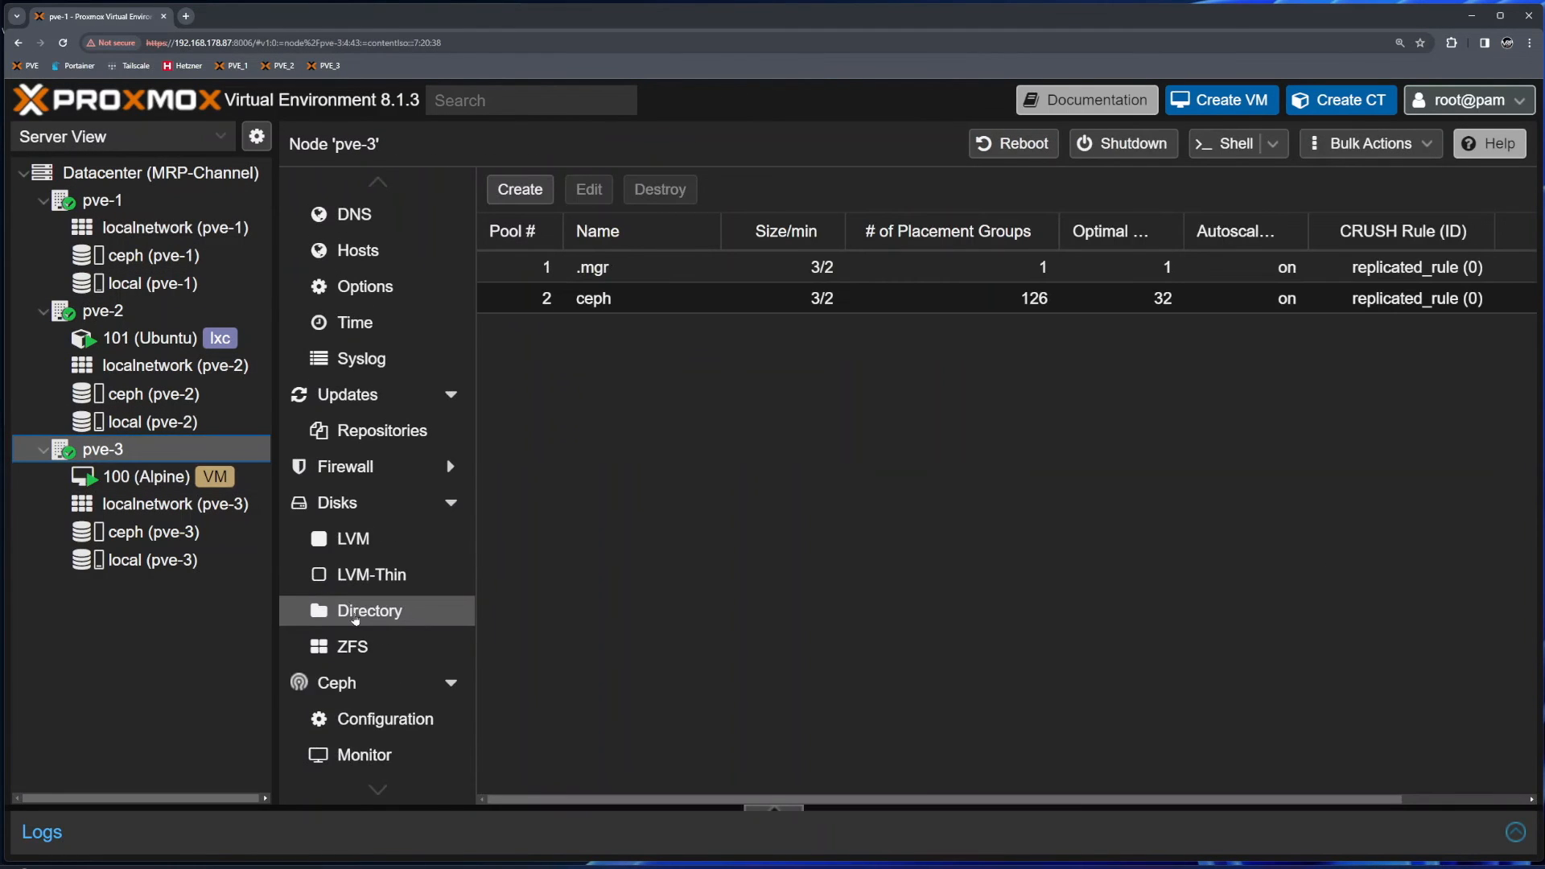
{"action": "left_click", "coordinate": [336, 682]}
{"action": "scroll", "coordinate": [981, 553], "scroll_direction": "down", "scroll_amount": 4}
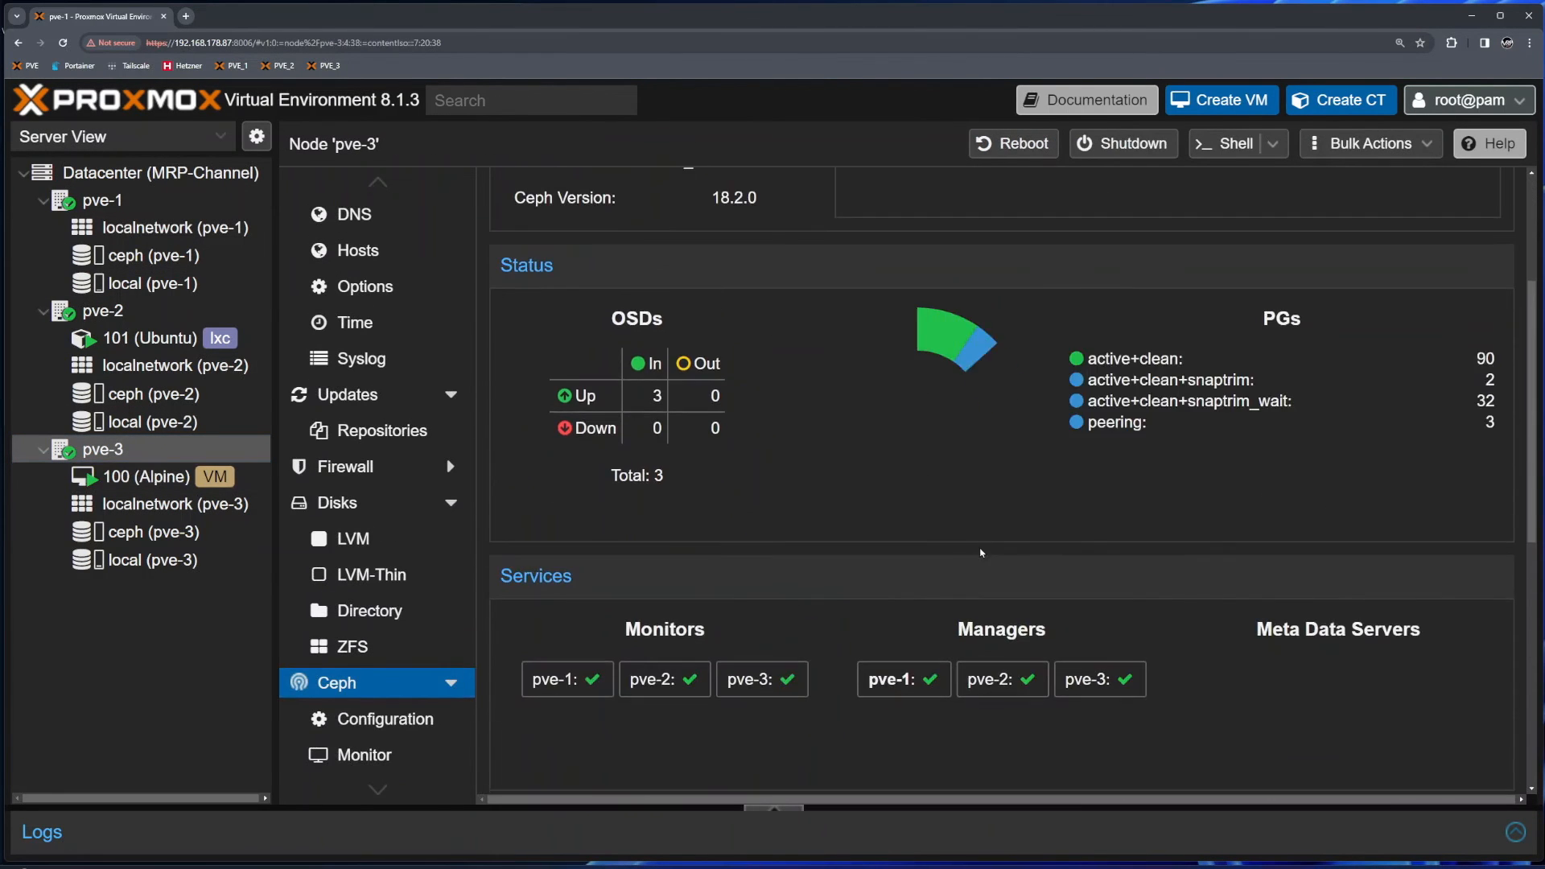
{"action": "scroll", "coordinate": [1011, 532], "scroll_direction": "down", "scroll_amount": 3}
{"action": "scroll", "coordinate": [1011, 531], "scroll_direction": "up", "scroll_amount": 3}
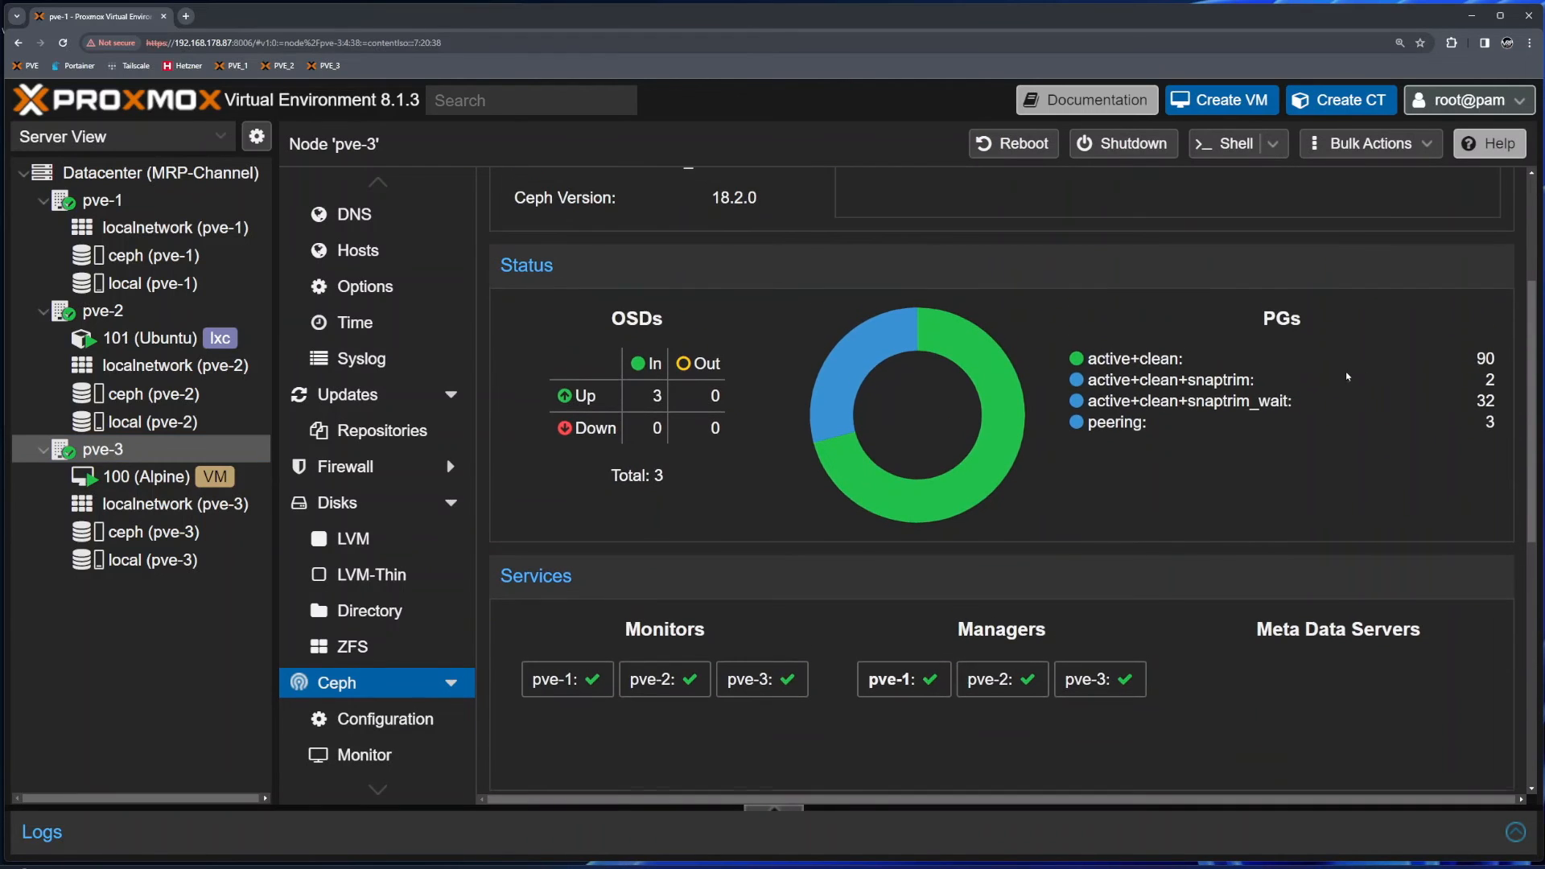
- Examine the placement group states and their counts, followed by the Ceph read and write performance
{"action": "left_click_drag", "start_coordinate": [1083, 354], "coordinate": [1220, 421]}
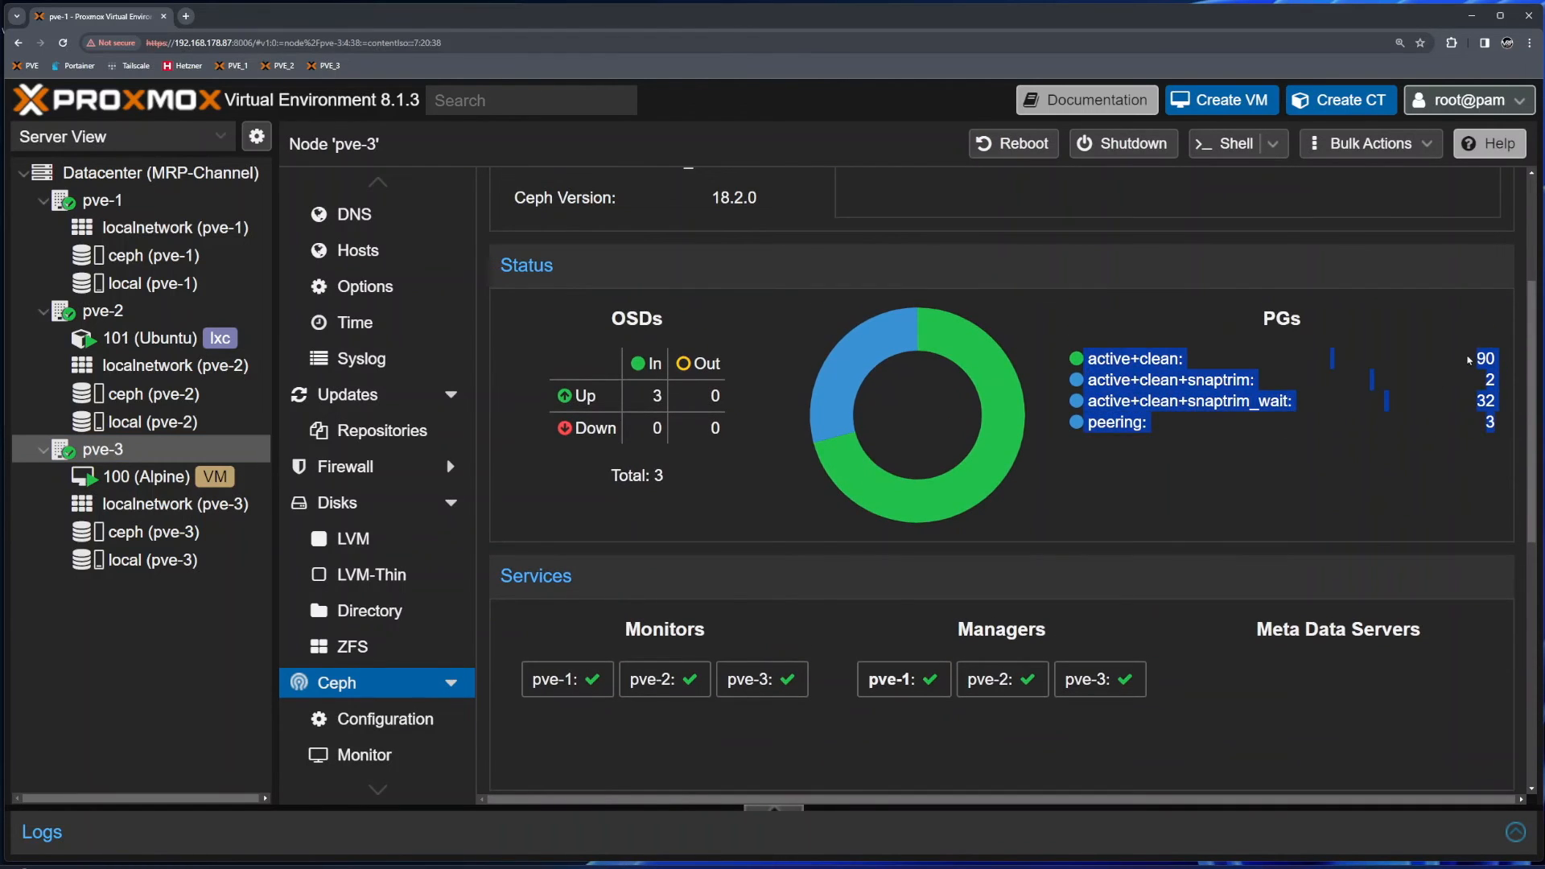
{"action": "left_click", "coordinate": [1473, 360]}
{"action": "left_click_drag", "start_coordinate": [1494, 360], "coordinate": [1495, 429]}
{"action": "left_click", "coordinate": [1423, 462]}
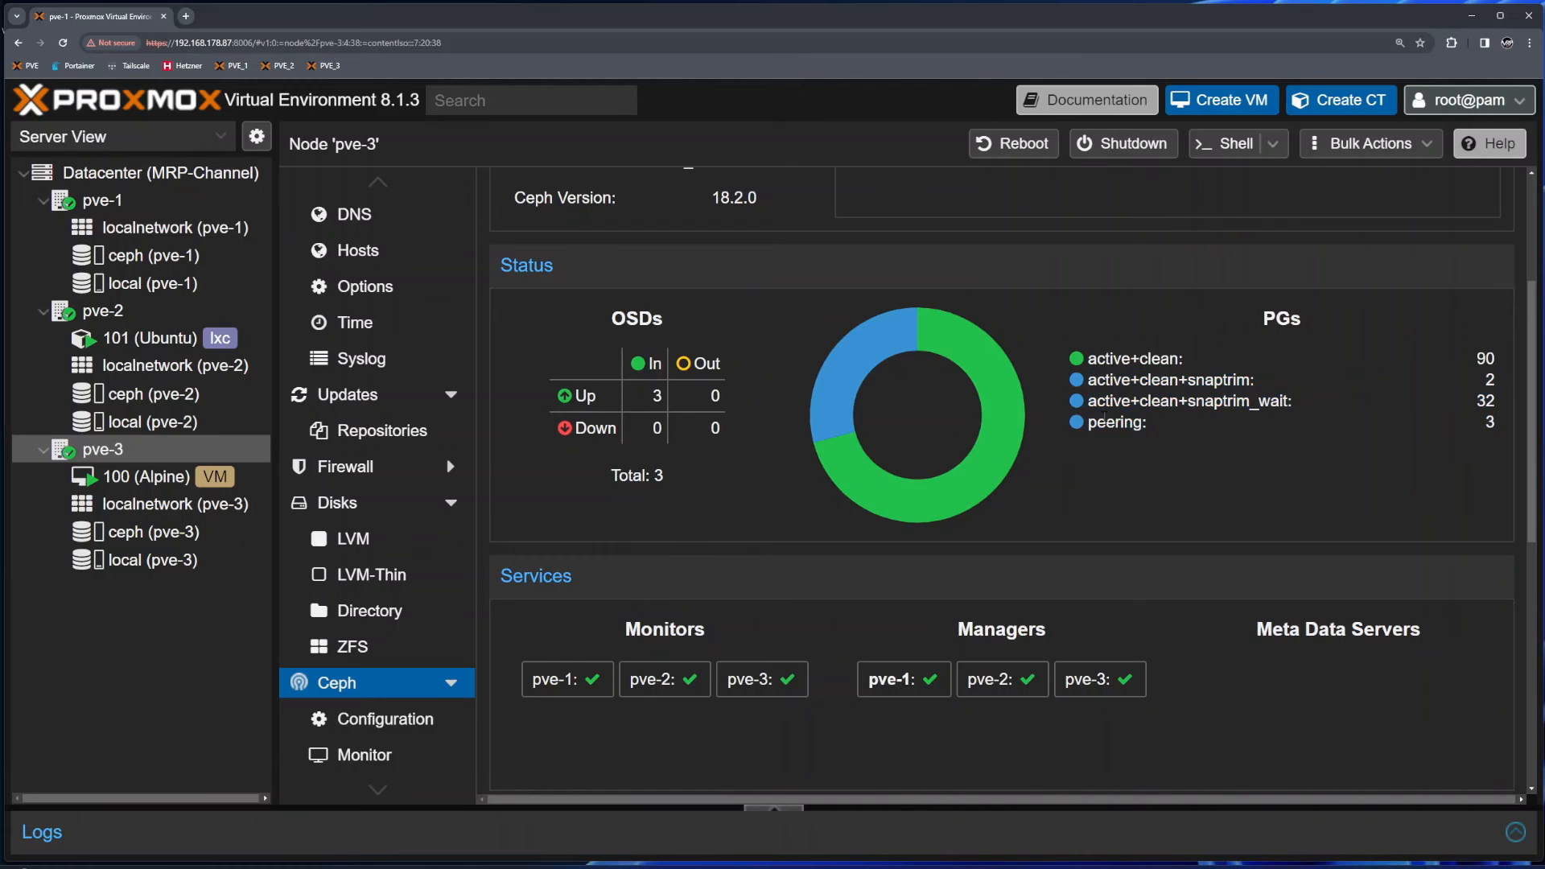
{"action": "left_click_drag", "start_coordinate": [1106, 400], "coordinate": [1236, 401]}
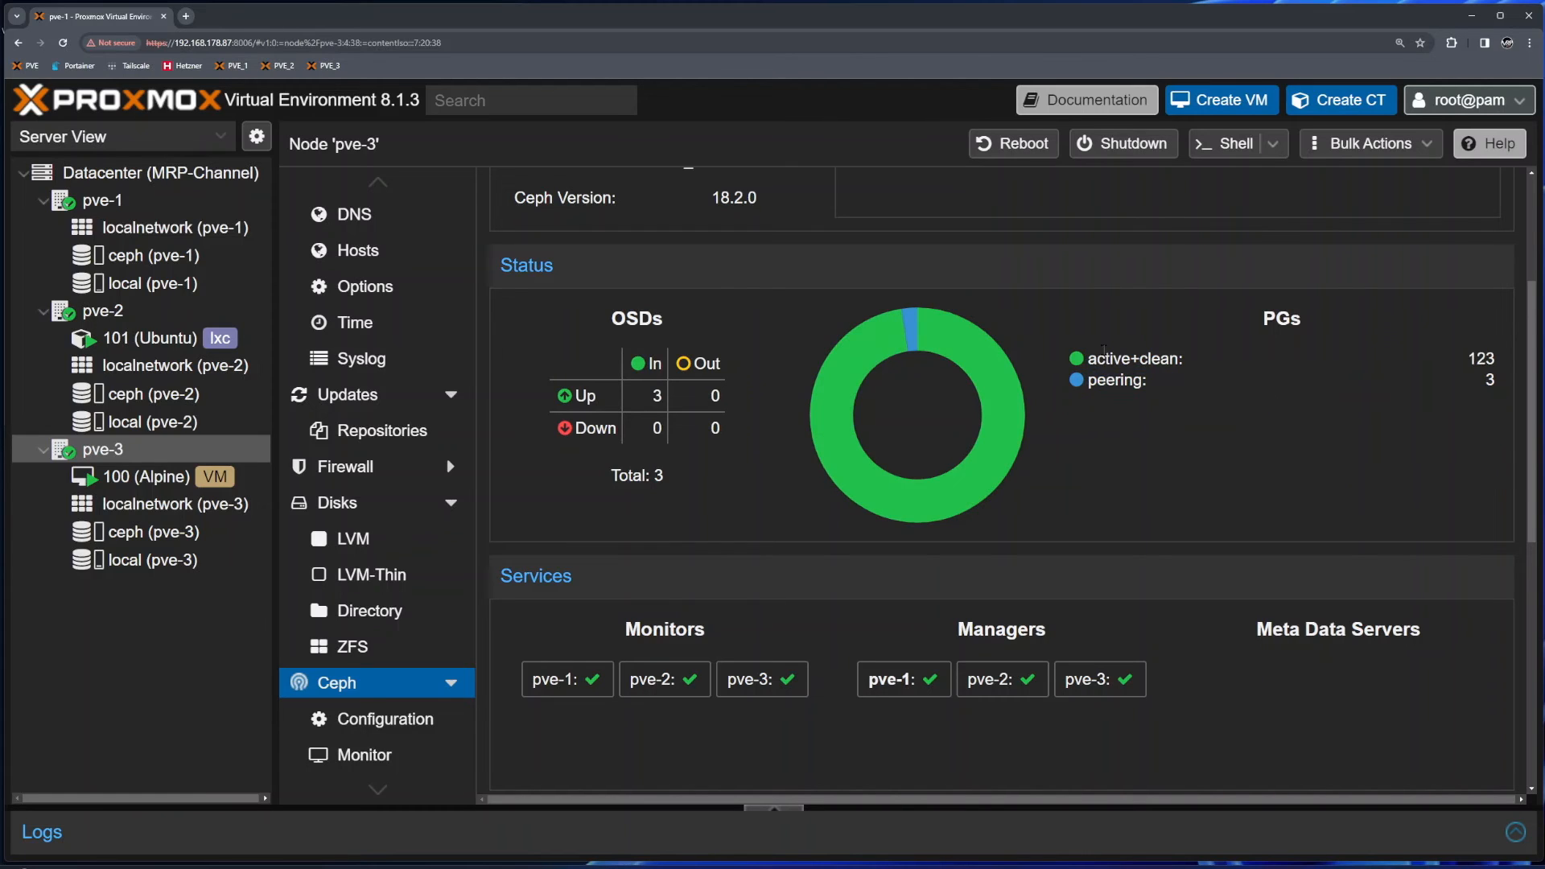
{"action": "left_click_drag", "start_coordinate": [1096, 358], "coordinate": [1227, 382]}
{"action": "scroll", "coordinate": [1289, 456], "scroll_direction": "down", "scroll_amount": 7}
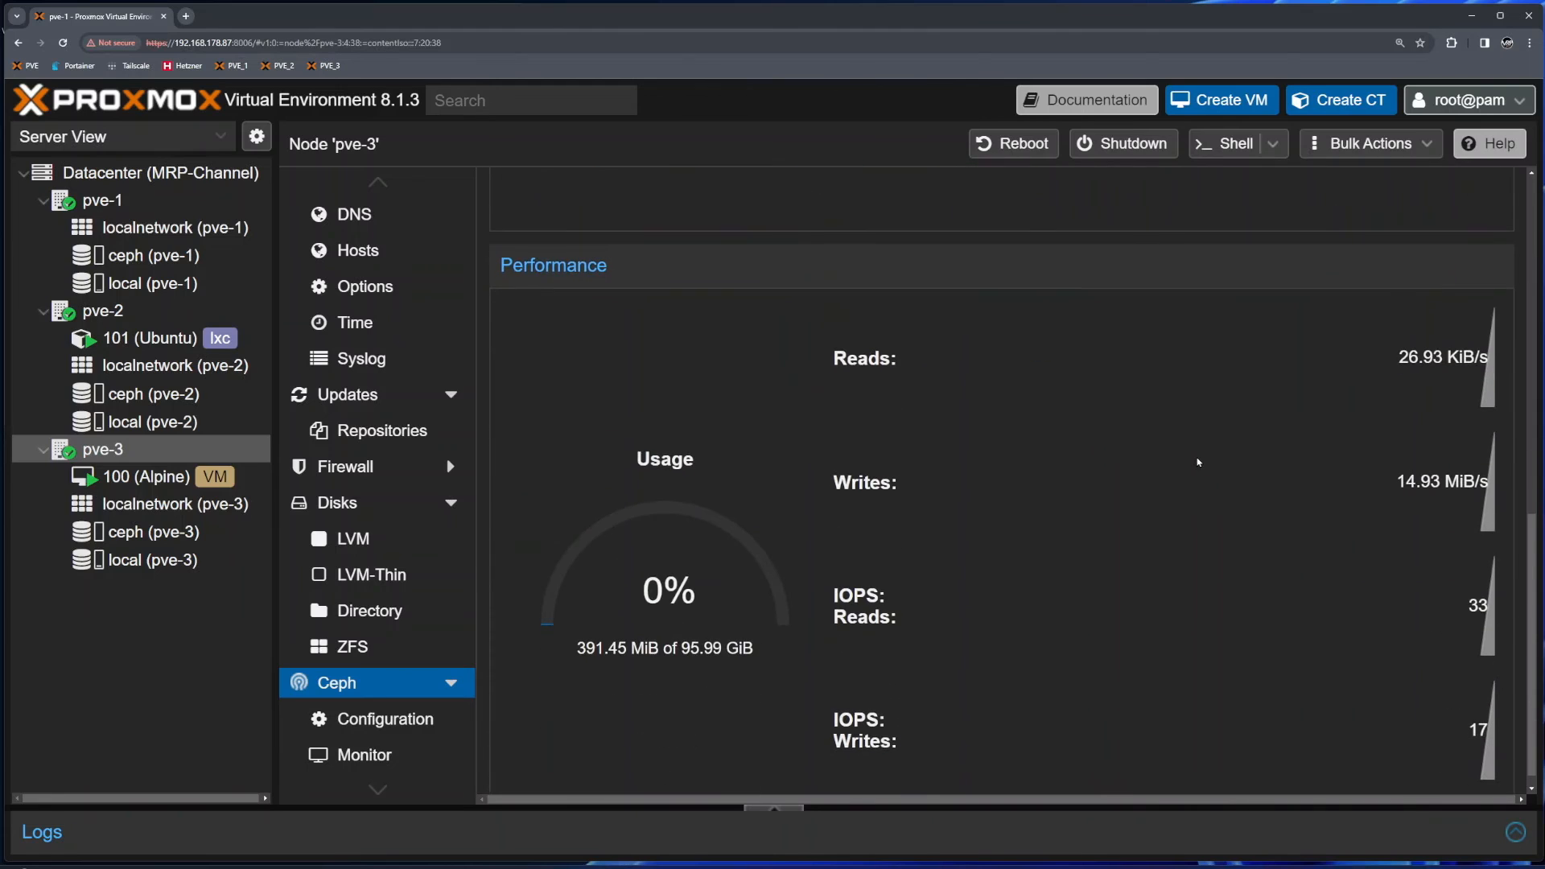
- Check the Ceph performance and status on pve-3, then review the output of the VM 100 Move disk task and close it
{"action": "scroll", "coordinate": [1198, 463], "scroll_direction": "down", "scroll_amount": 1}
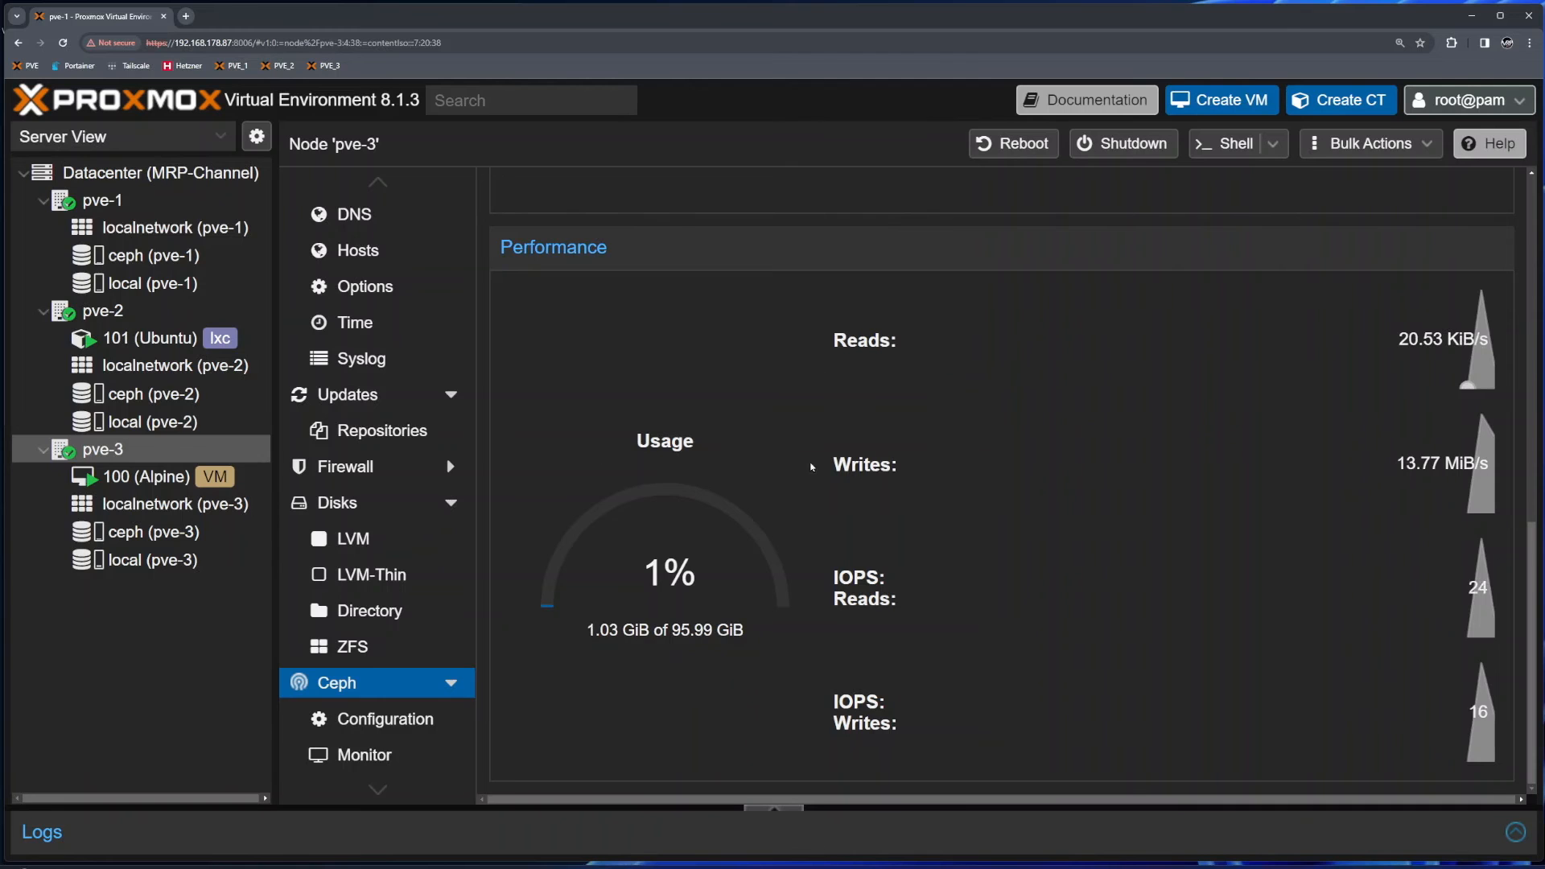
{"action": "scroll", "coordinate": [758, 449], "scroll_direction": "up", "scroll_amount": 10}
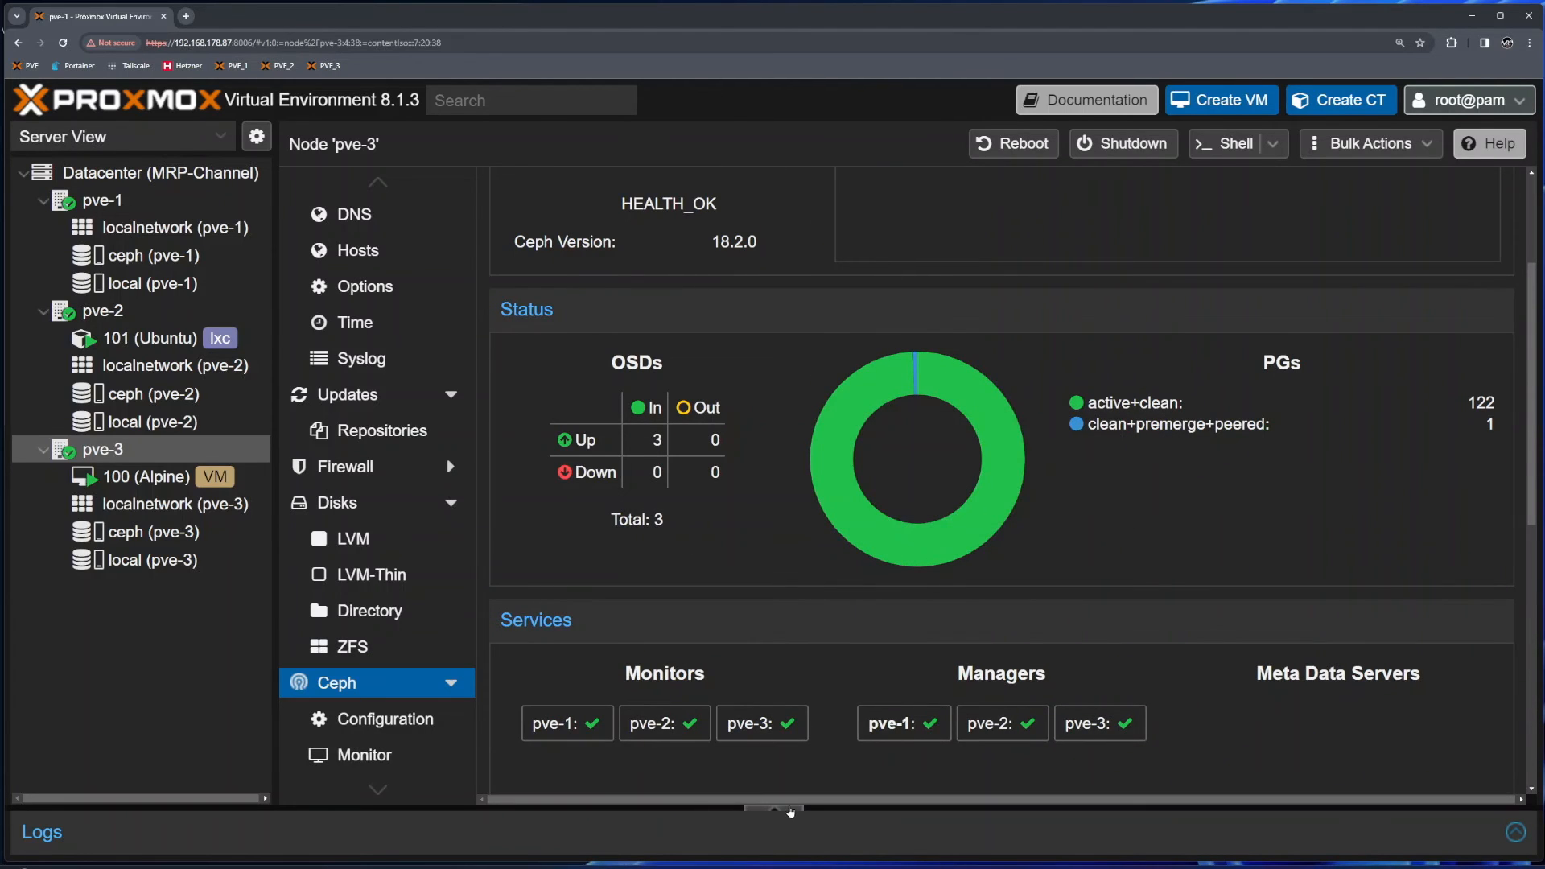
{"action": "left_click", "coordinate": [774, 808]}
{"action": "double_click", "coordinate": [853, 710]}
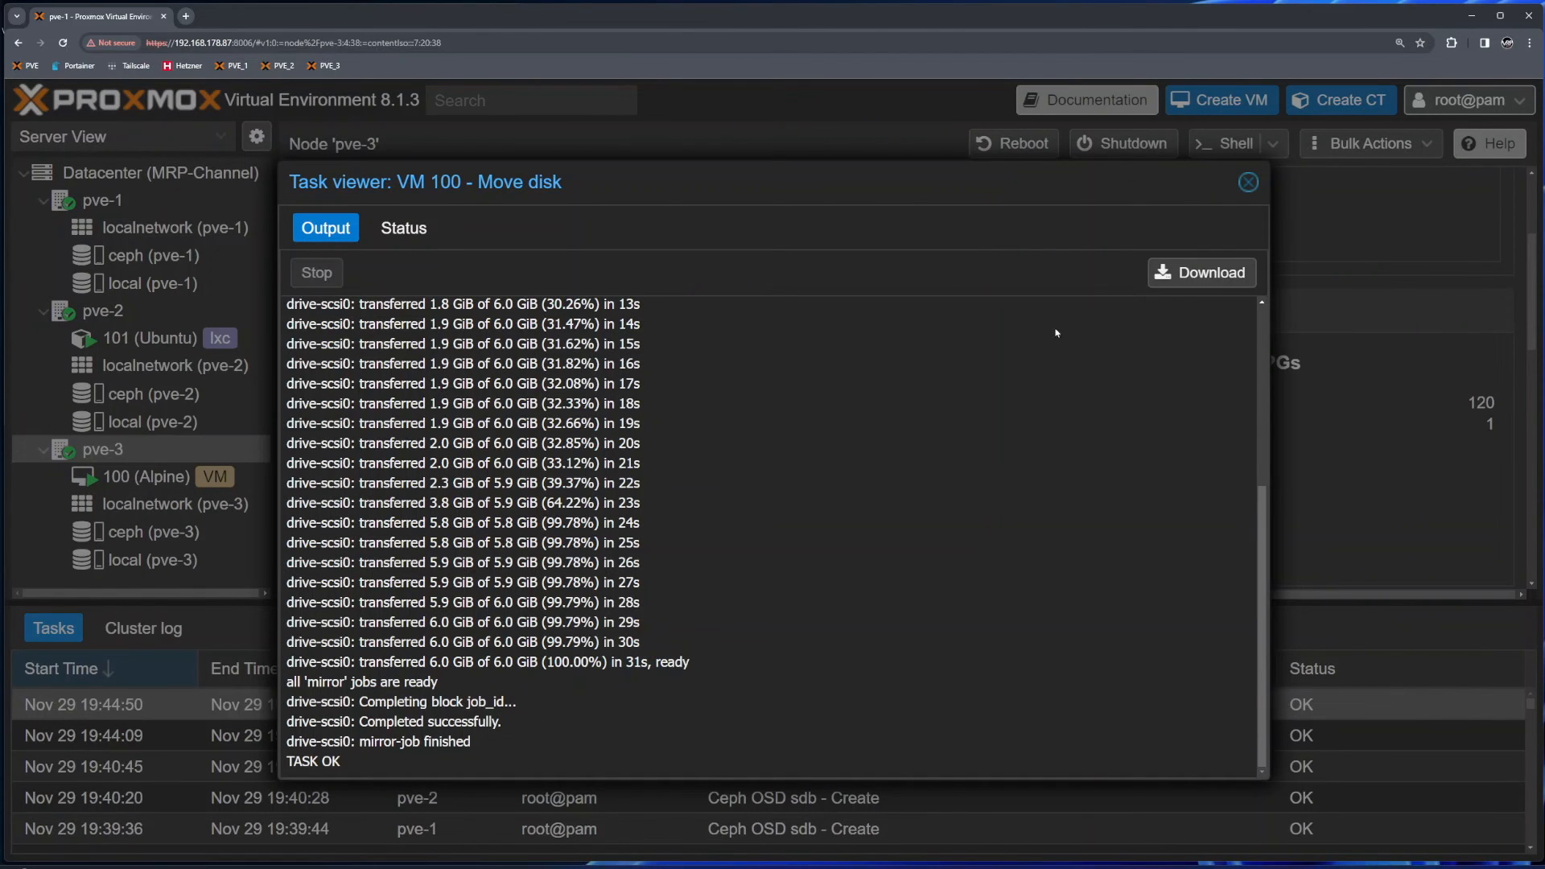
{"action": "left_click", "coordinate": [1248, 182]}
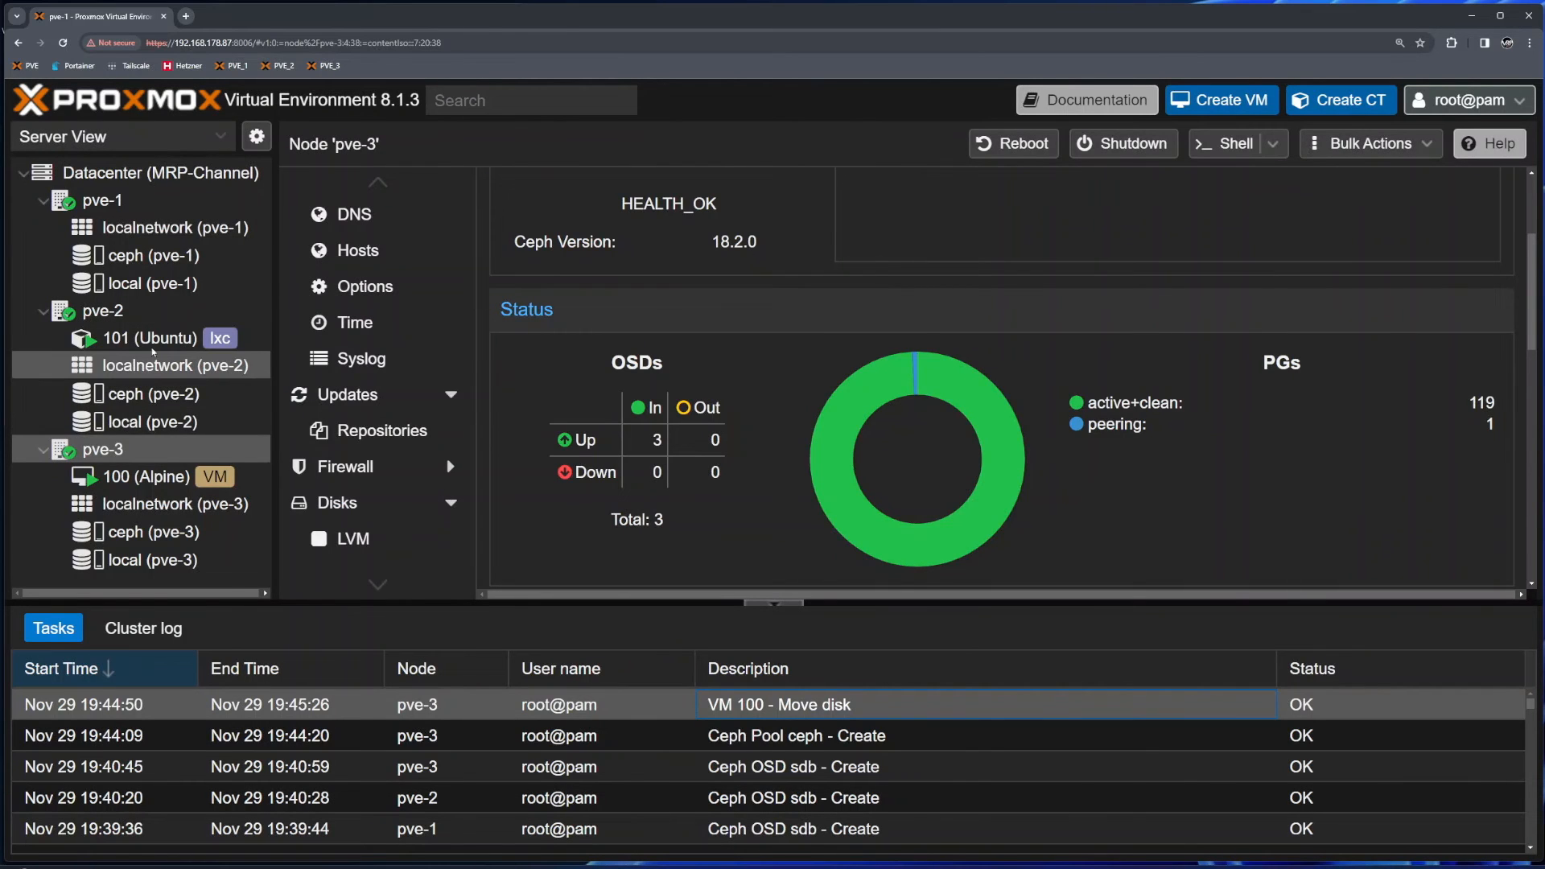
- Open the console of container 101 (Ubuntu) and shut the container down with "shutdown now"
{"action": "left_click", "coordinate": [153, 341]}
{"action": "left_click", "coordinate": [355, 246]}
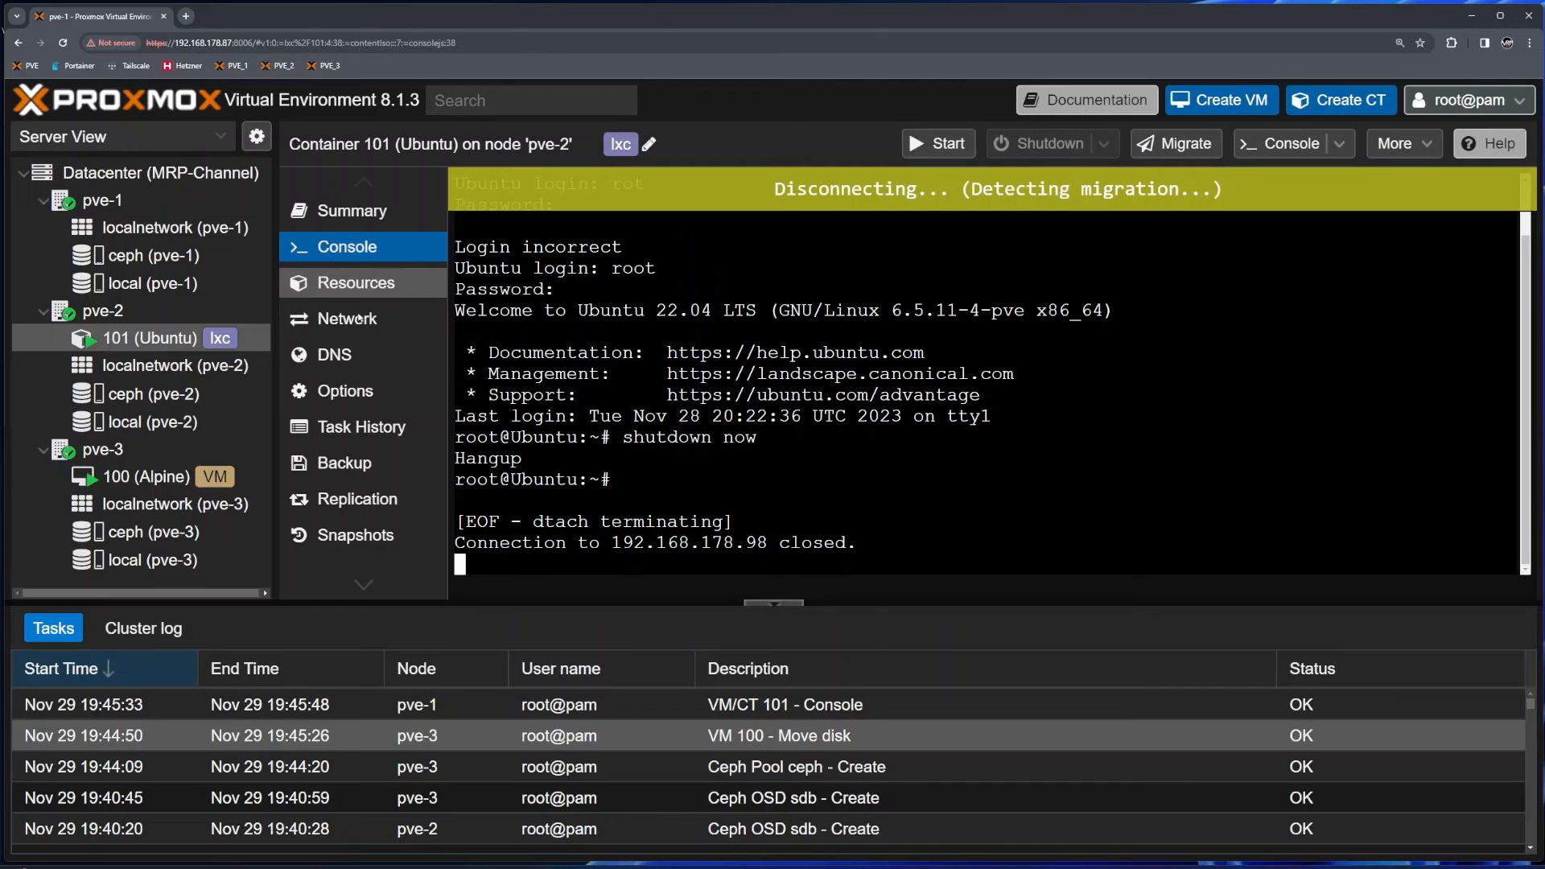
- Move the root disk of container 101 (Ubuntu) to the ceph storage with source deletion enabled, and close the task output
{"action": "left_click", "coordinate": [338, 282]}
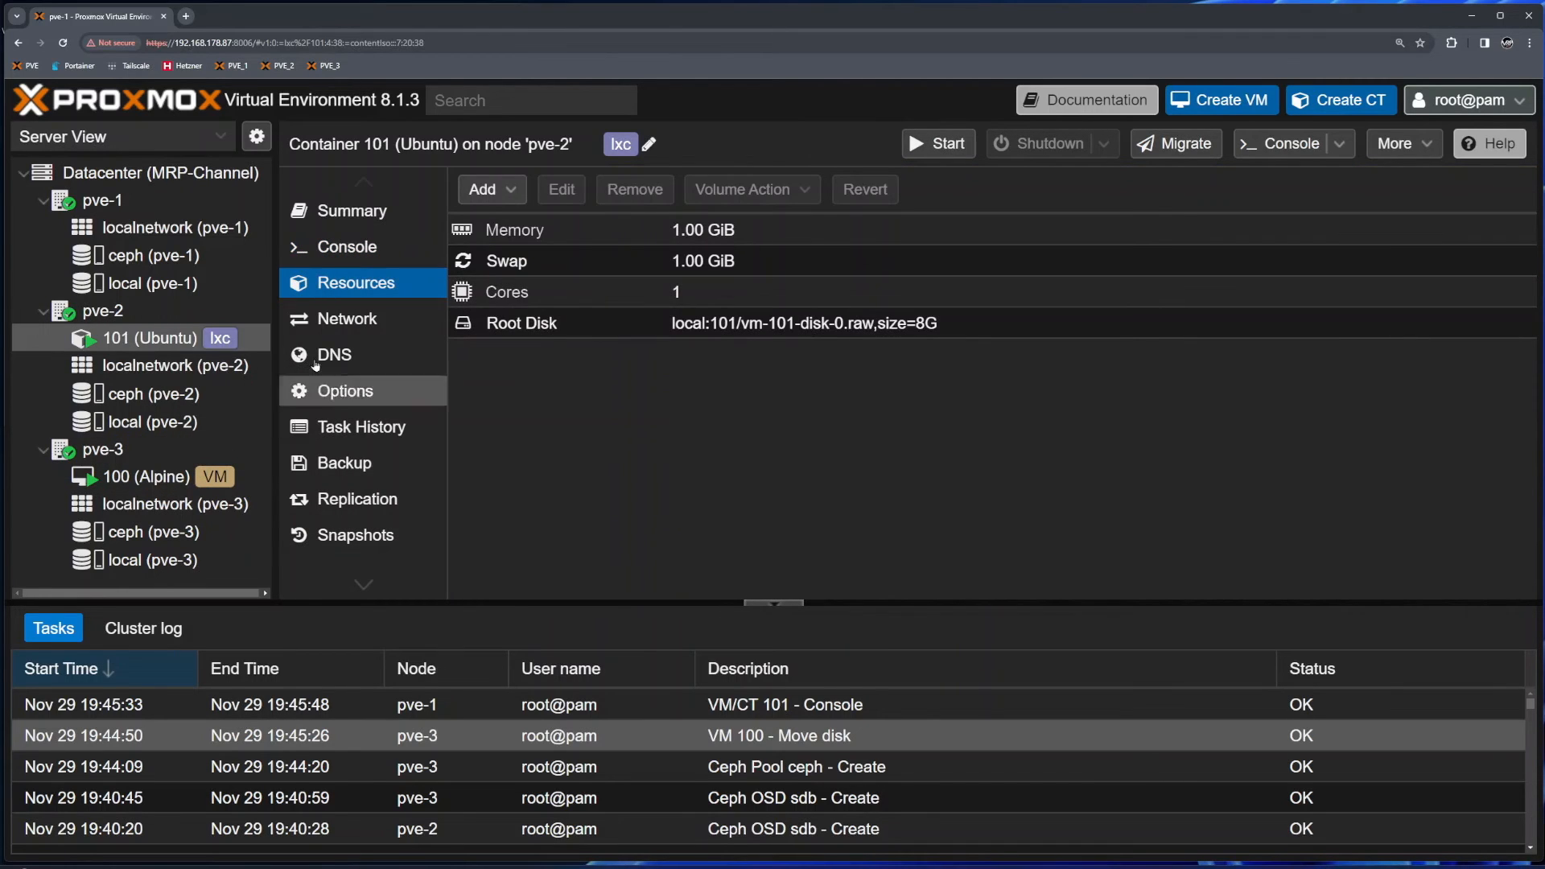
{"action": "left_click", "coordinate": [724, 326]}
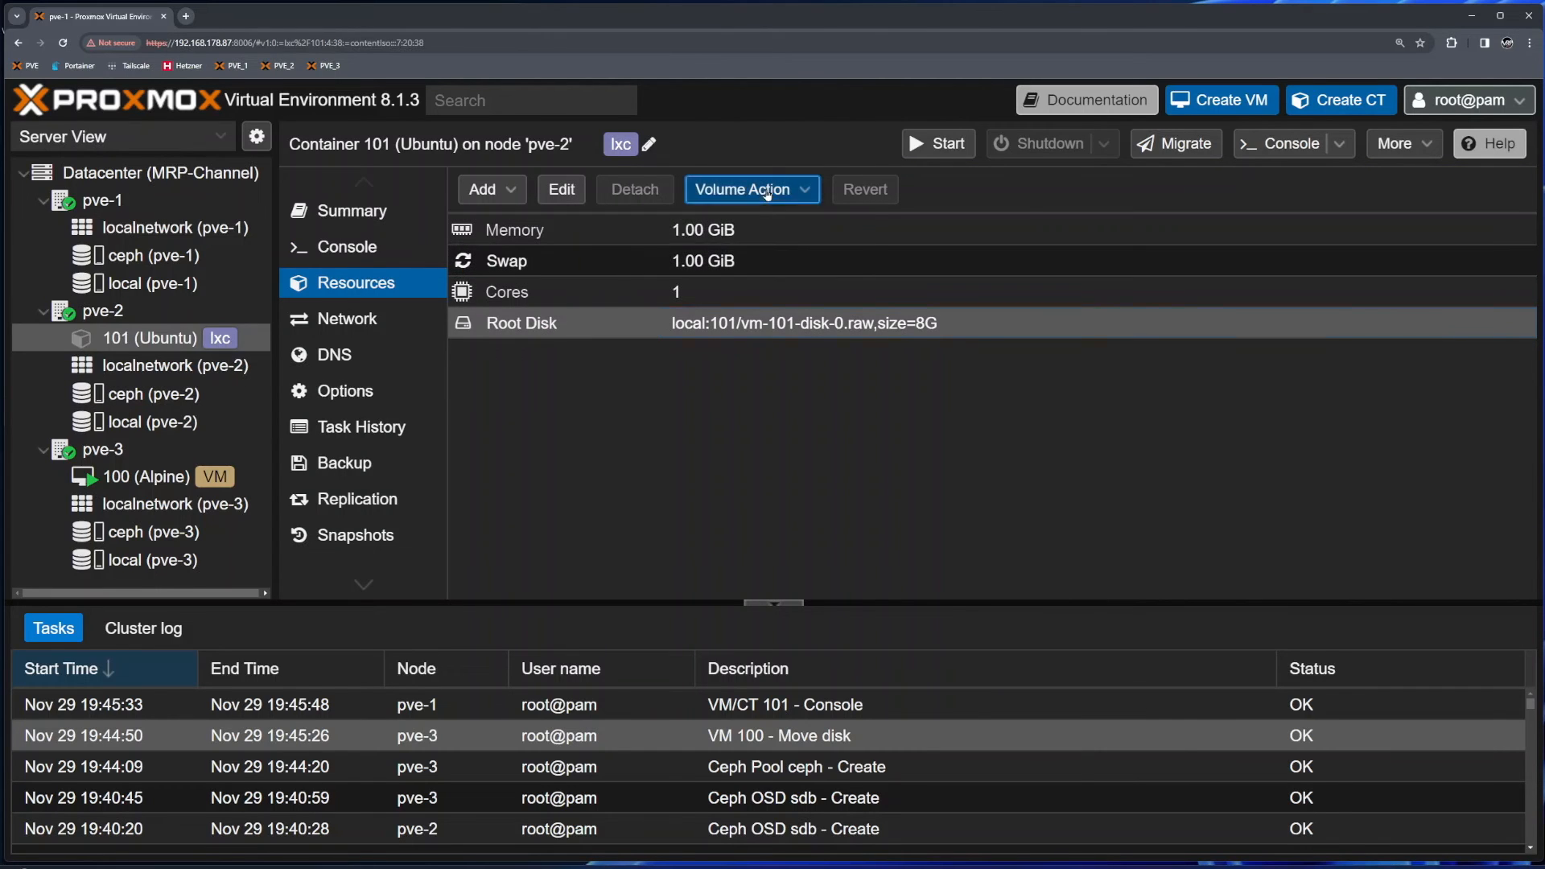
{"action": "left_click", "coordinate": [767, 194]}
{"action": "left_click", "coordinate": [768, 220]}
{"action": "left_click", "coordinate": [792, 467]}
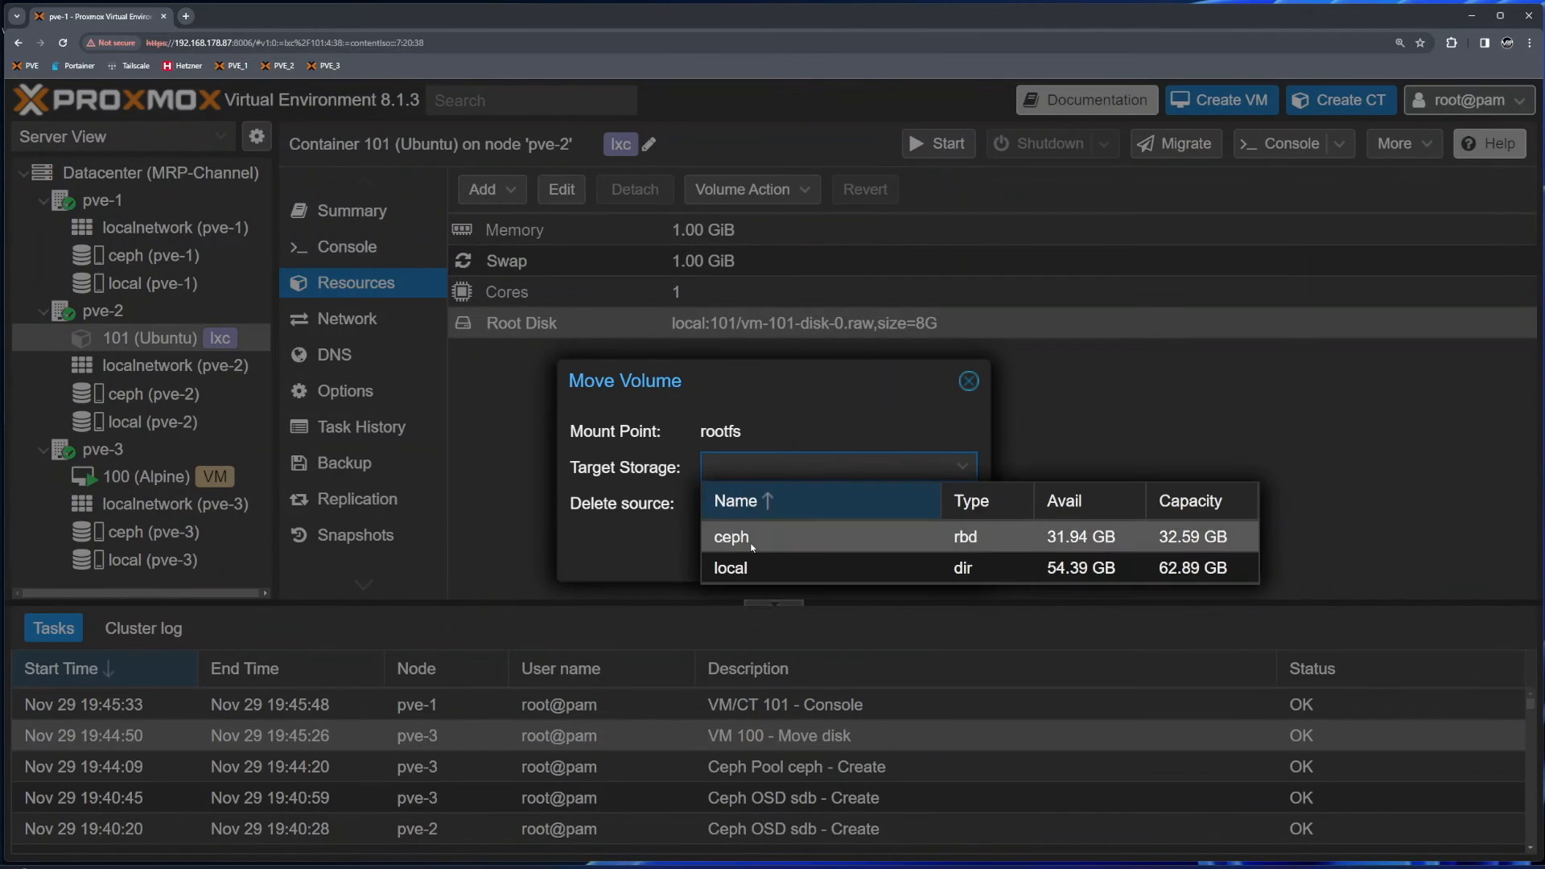
{"action": "left_click", "coordinate": [752, 536]}
{"action": "left_click", "coordinate": [709, 506]}
{"action": "left_click", "coordinate": [933, 558]}
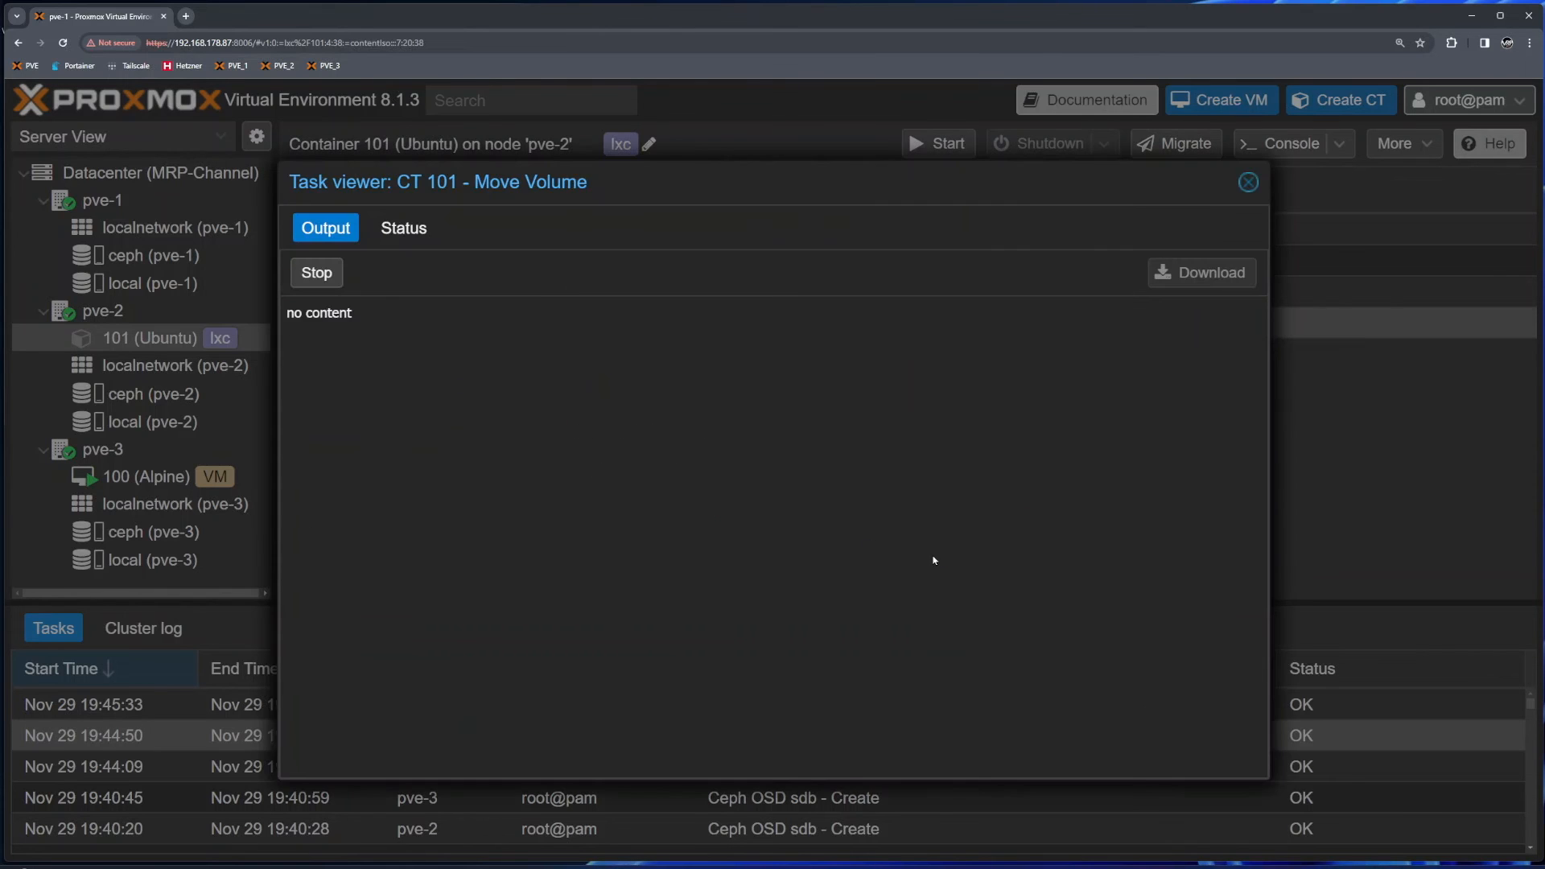
{"action": "left_click", "coordinate": [1248, 182]}
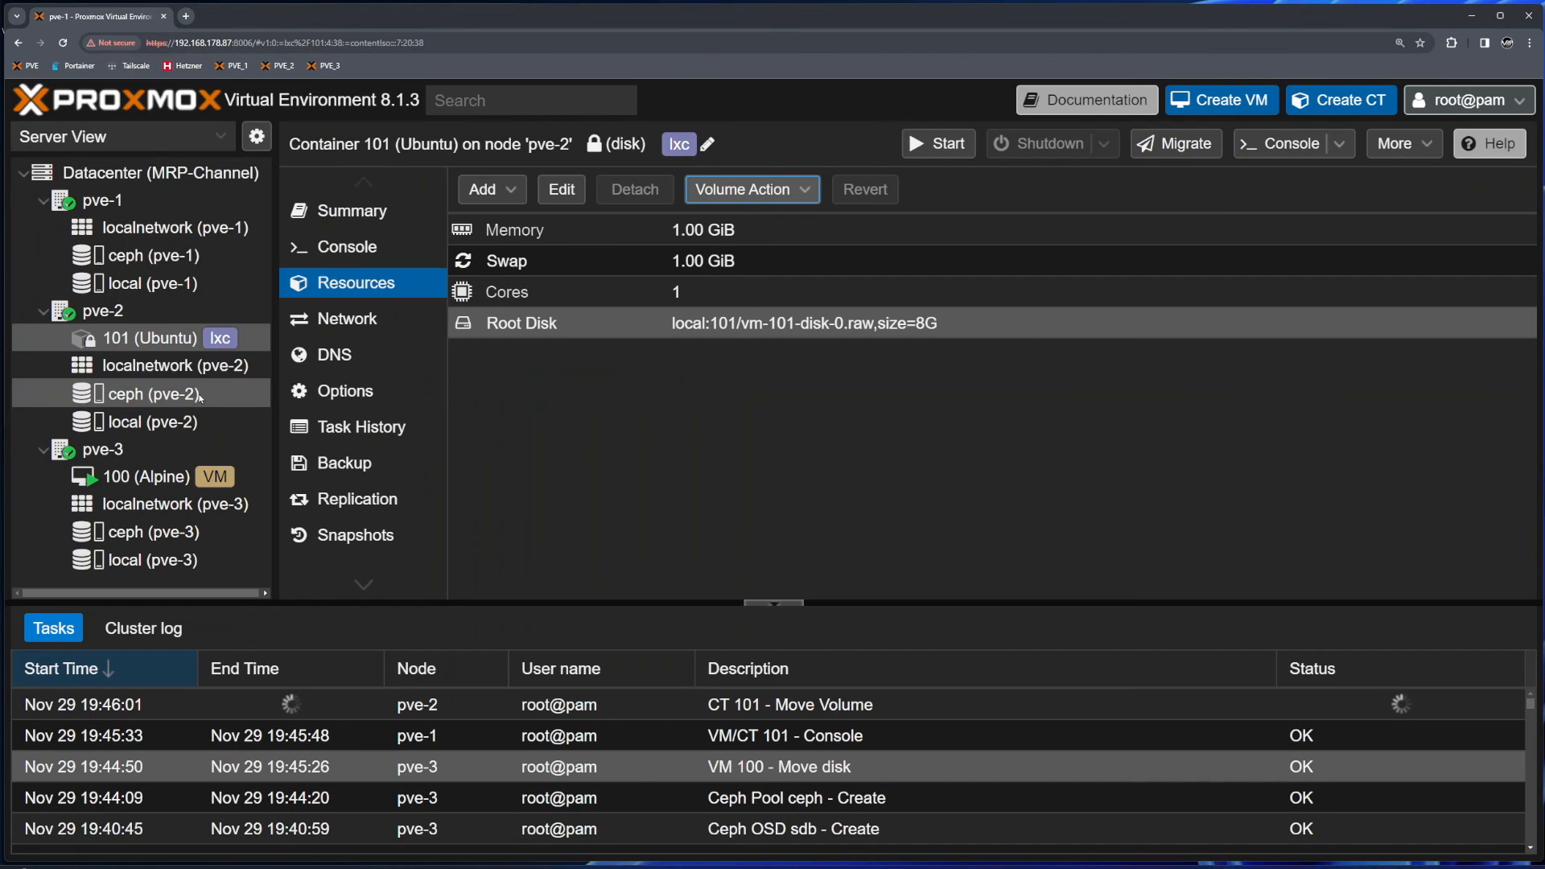
- Open the Ceph overview of pve-2 and examine the health summary and placement group states during the volume move
{"action": "left_click", "coordinate": [102, 310]}
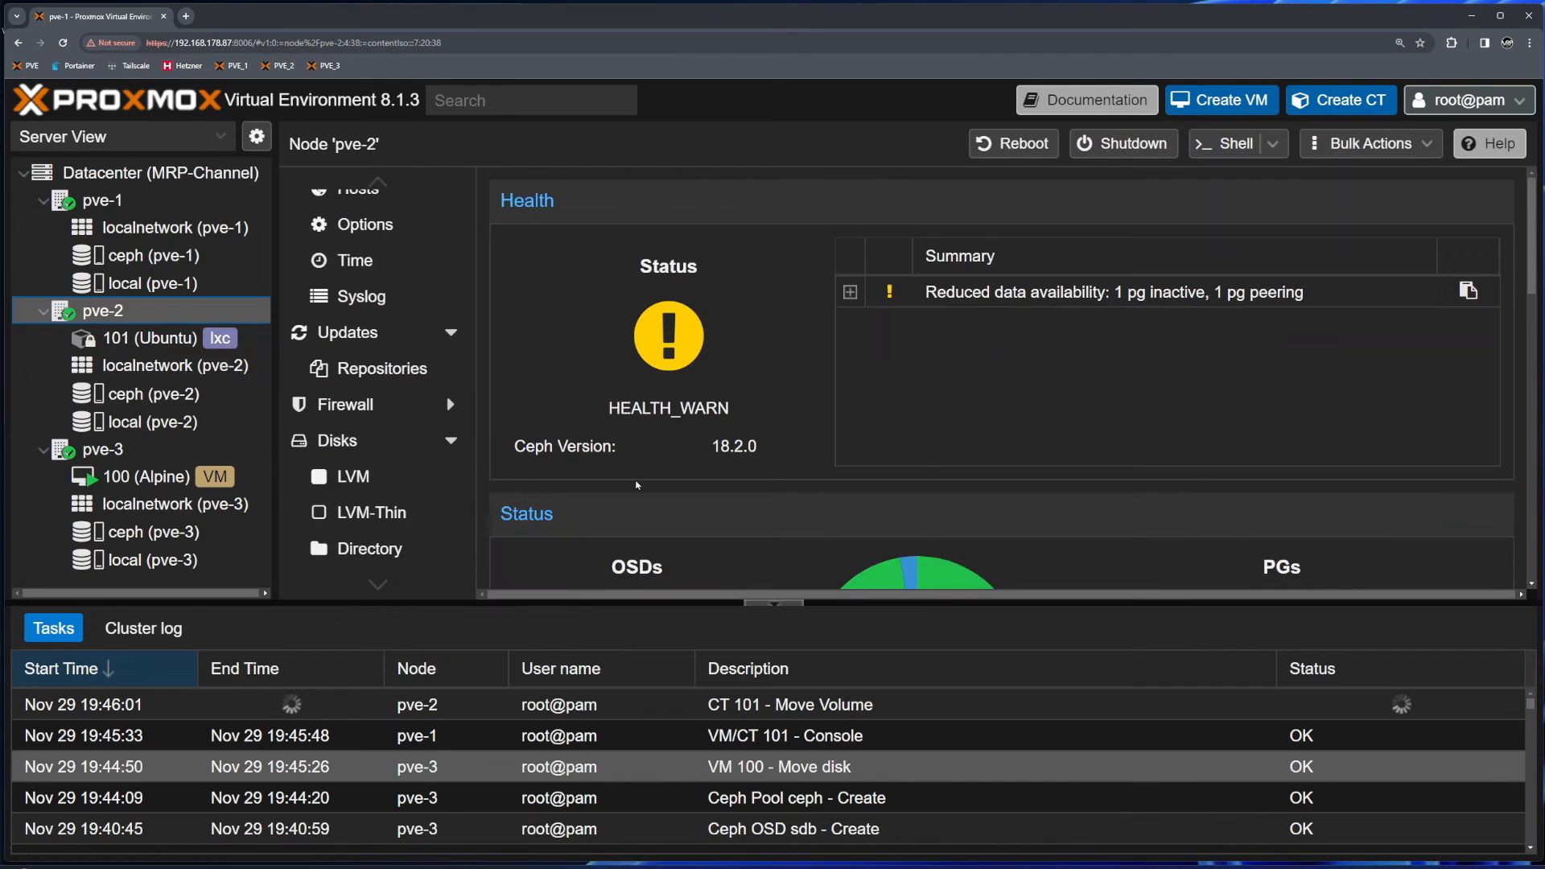
{"action": "scroll", "coordinate": [1043, 419], "scroll_direction": "down", "scroll_amount": 3}
{"action": "scroll", "coordinate": [1043, 420], "scroll_direction": "up", "scroll_amount": 2}
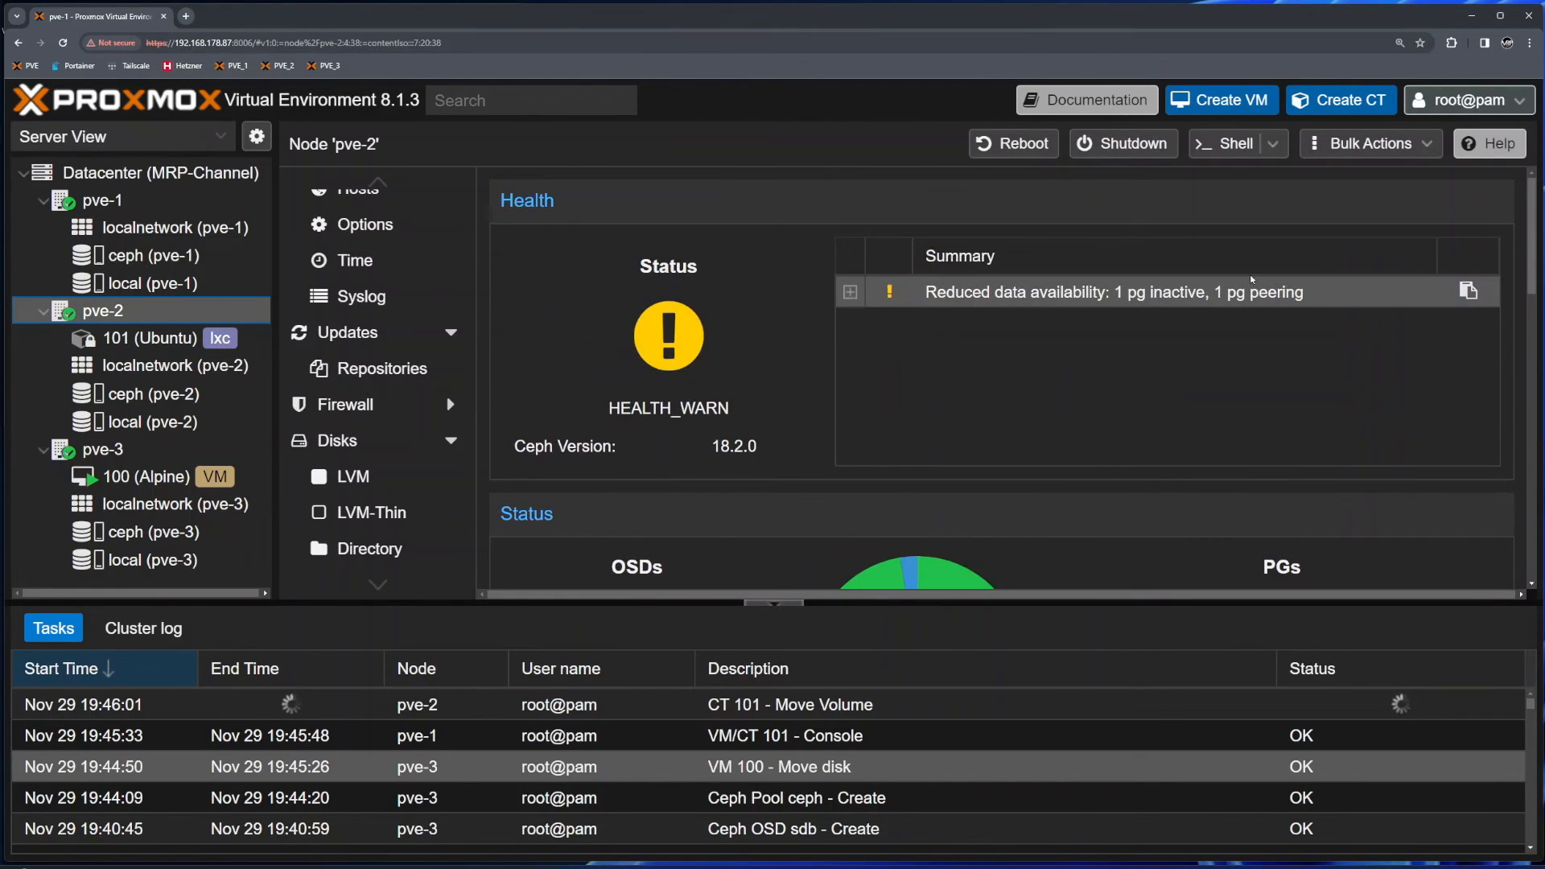
{"action": "scroll", "coordinate": [1111, 321], "scroll_direction": "down", "scroll_amount": 2}
{"action": "scroll", "coordinate": [1113, 322], "scroll_direction": "up", "scroll_amount": 2}
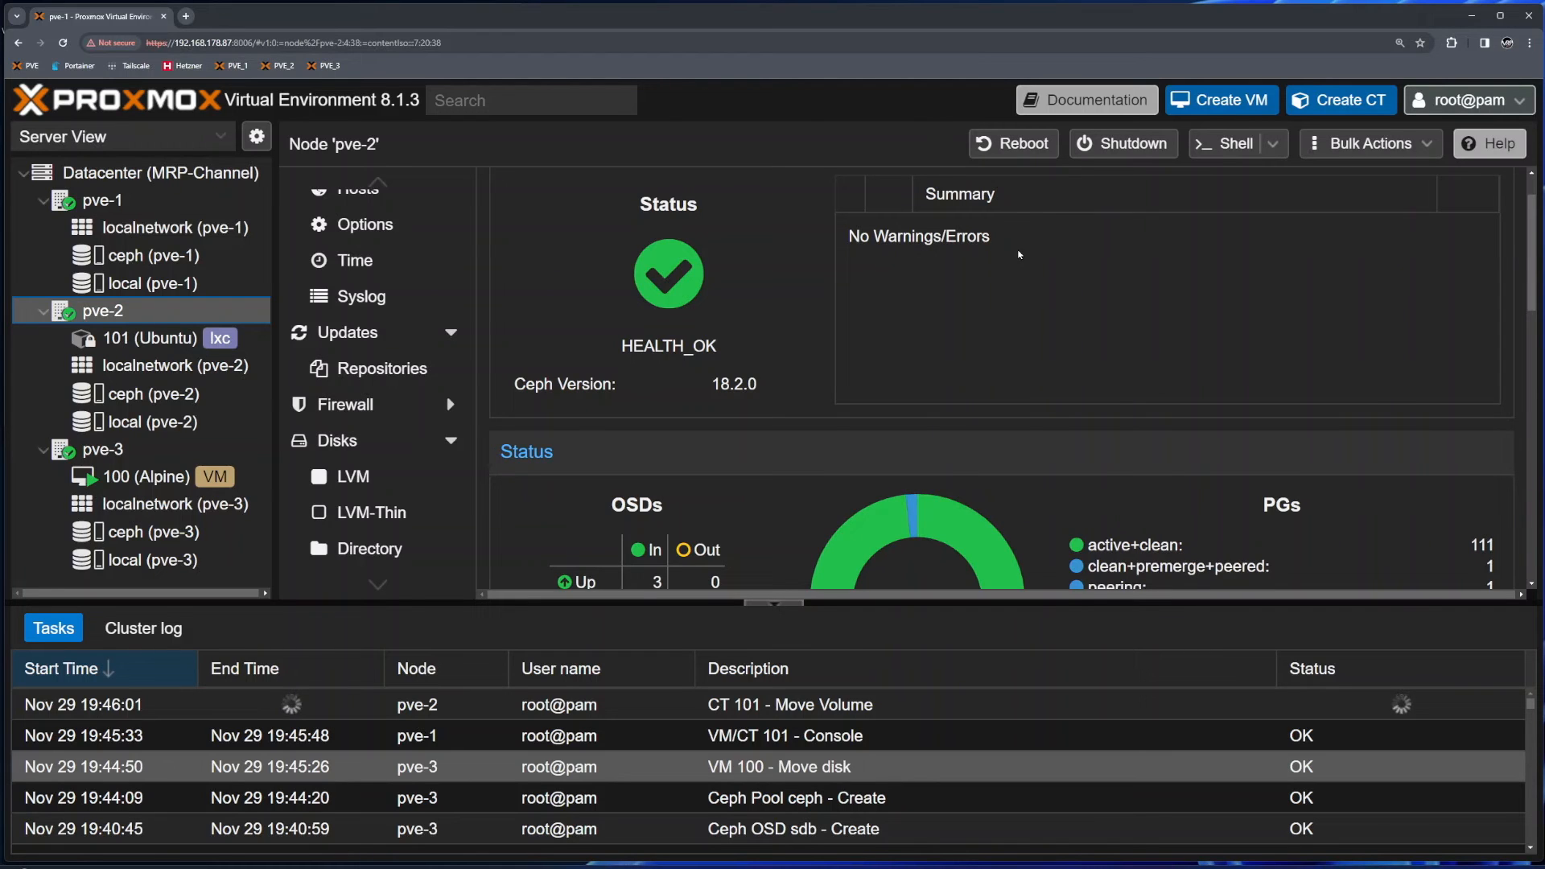
{"action": "scroll", "coordinate": [1046, 297], "scroll_direction": "down", "scroll_amount": 3}
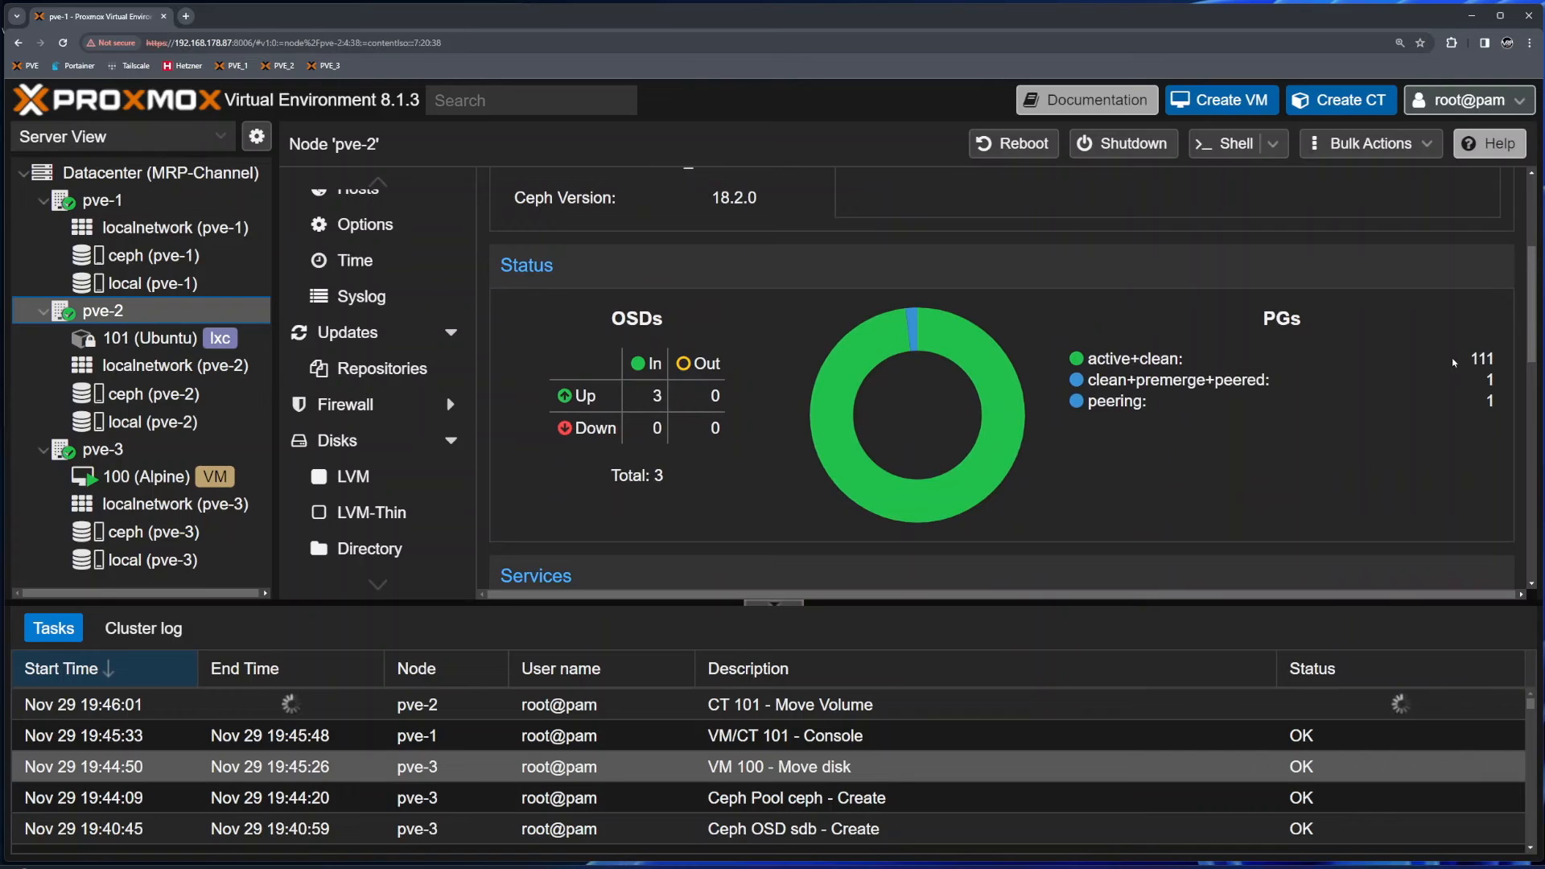
{"action": "scroll", "coordinate": [845, 386], "scroll_direction": "up", "scroll_amount": 1}
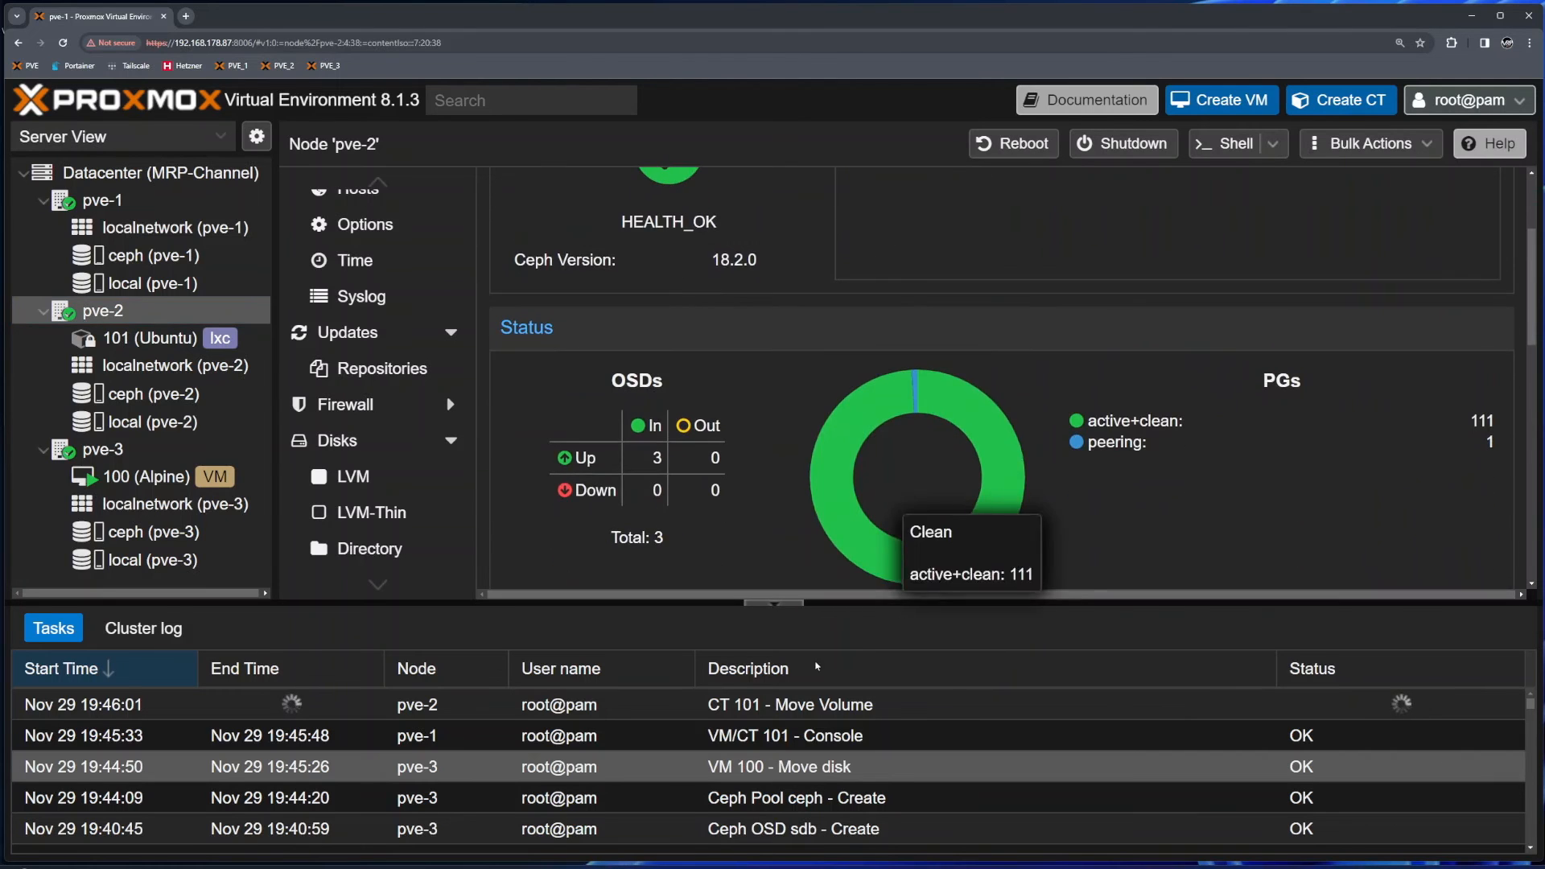
- Follow the CT 101 Move Volume task output until it completes, checking Ceph usage and performance on pve-2 in between
{"action": "double_click", "coordinate": [805, 704]}
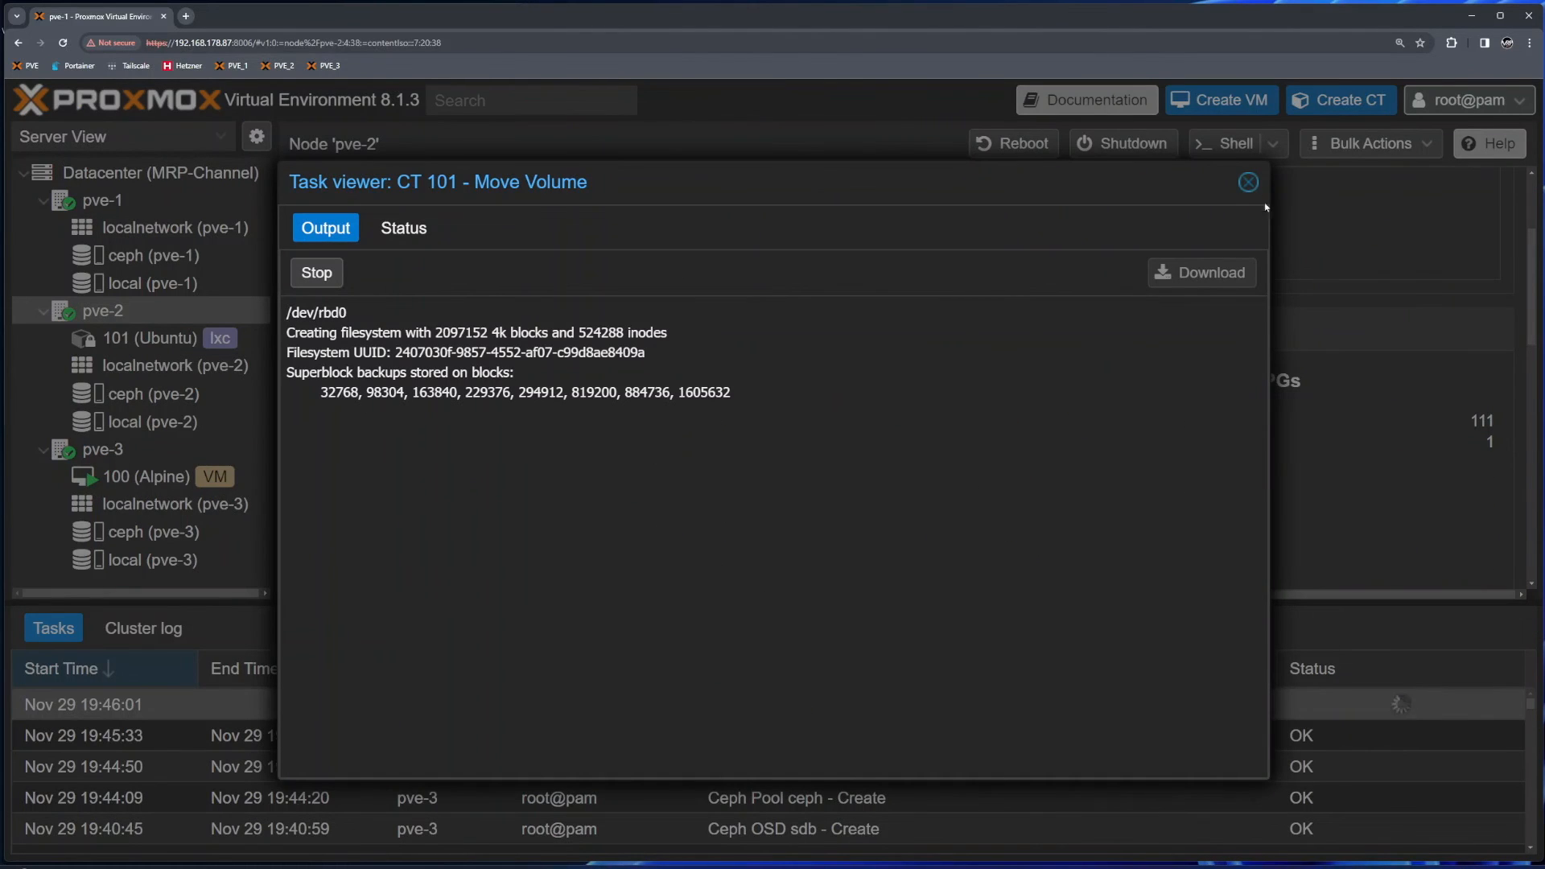
{"action": "left_click", "coordinate": [1248, 182]}
{"action": "scroll", "coordinate": [1180, 340], "scroll_direction": "down", "scroll_amount": 6}
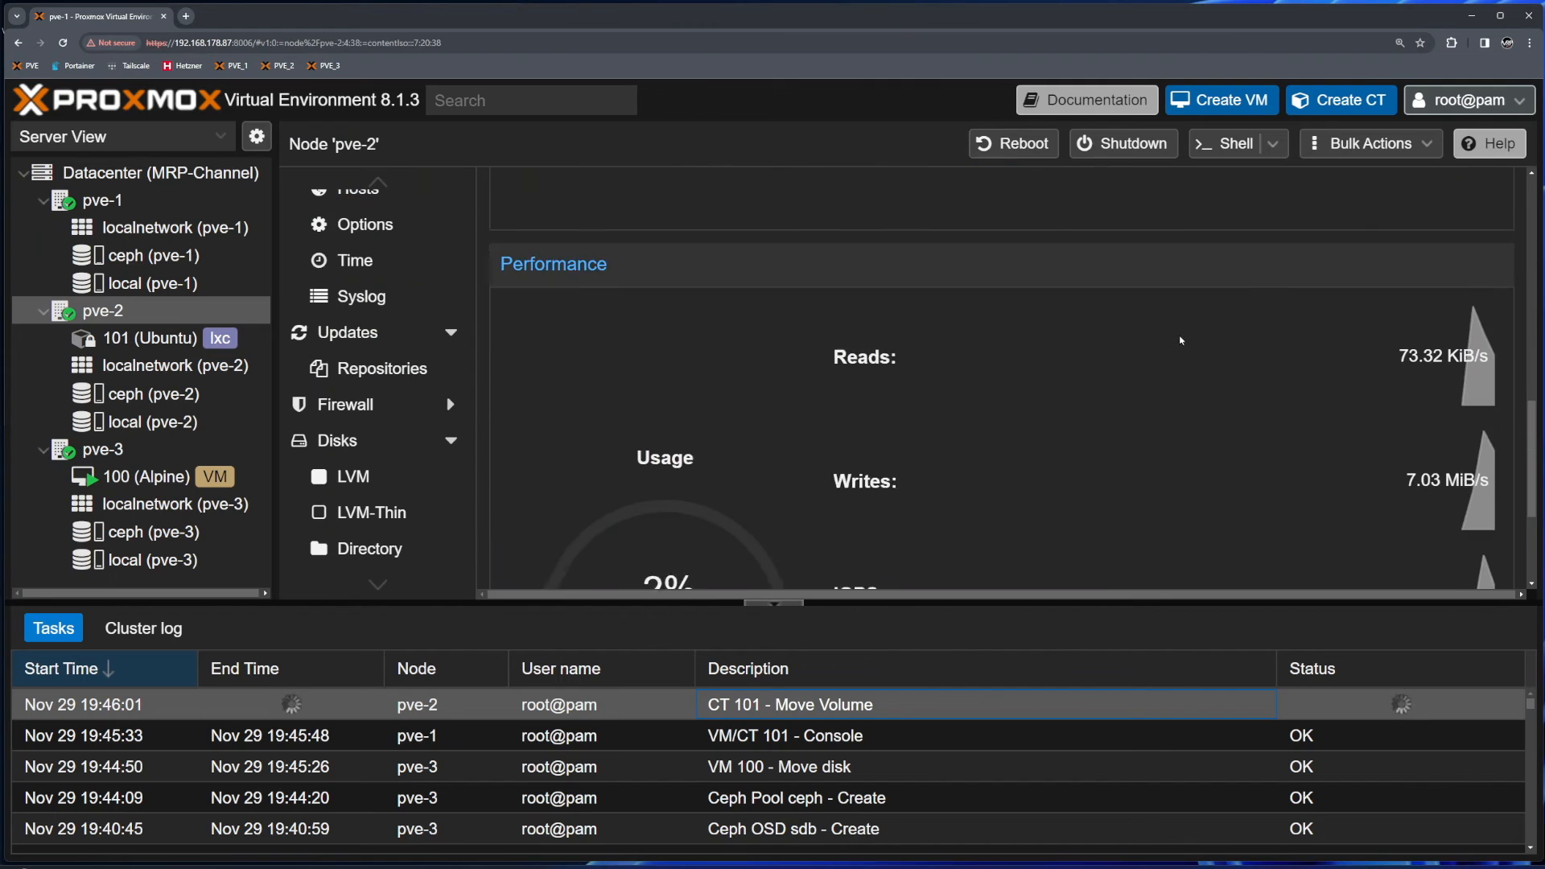
{"action": "scroll", "coordinate": [1181, 340], "scroll_direction": "down", "scroll_amount": 2}
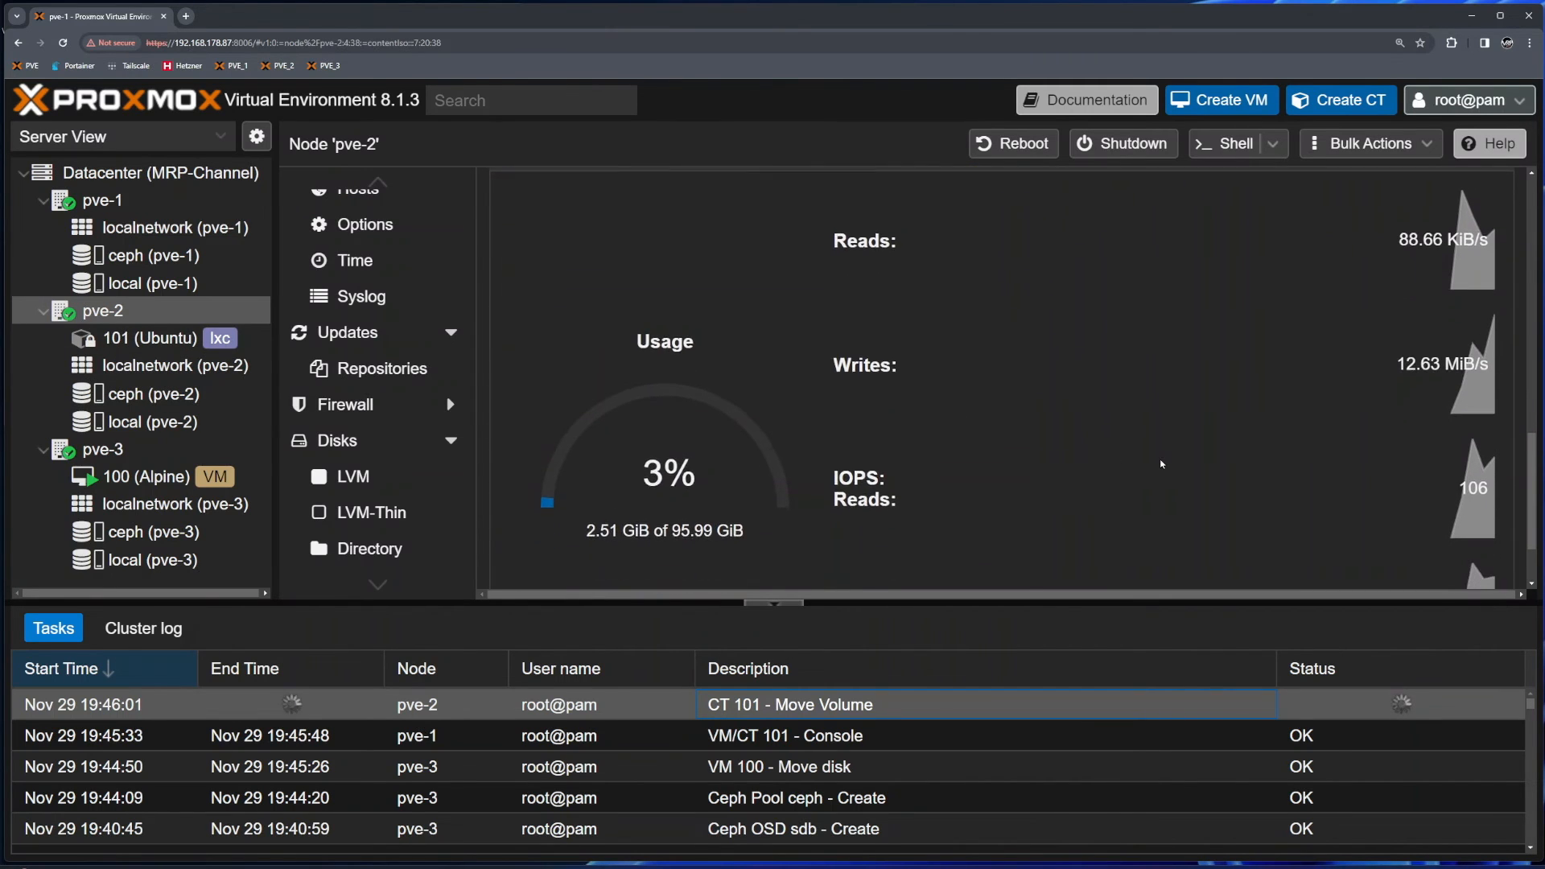
{"action": "scroll", "coordinate": [1161, 464], "scroll_direction": "down", "scroll_amount": 2}
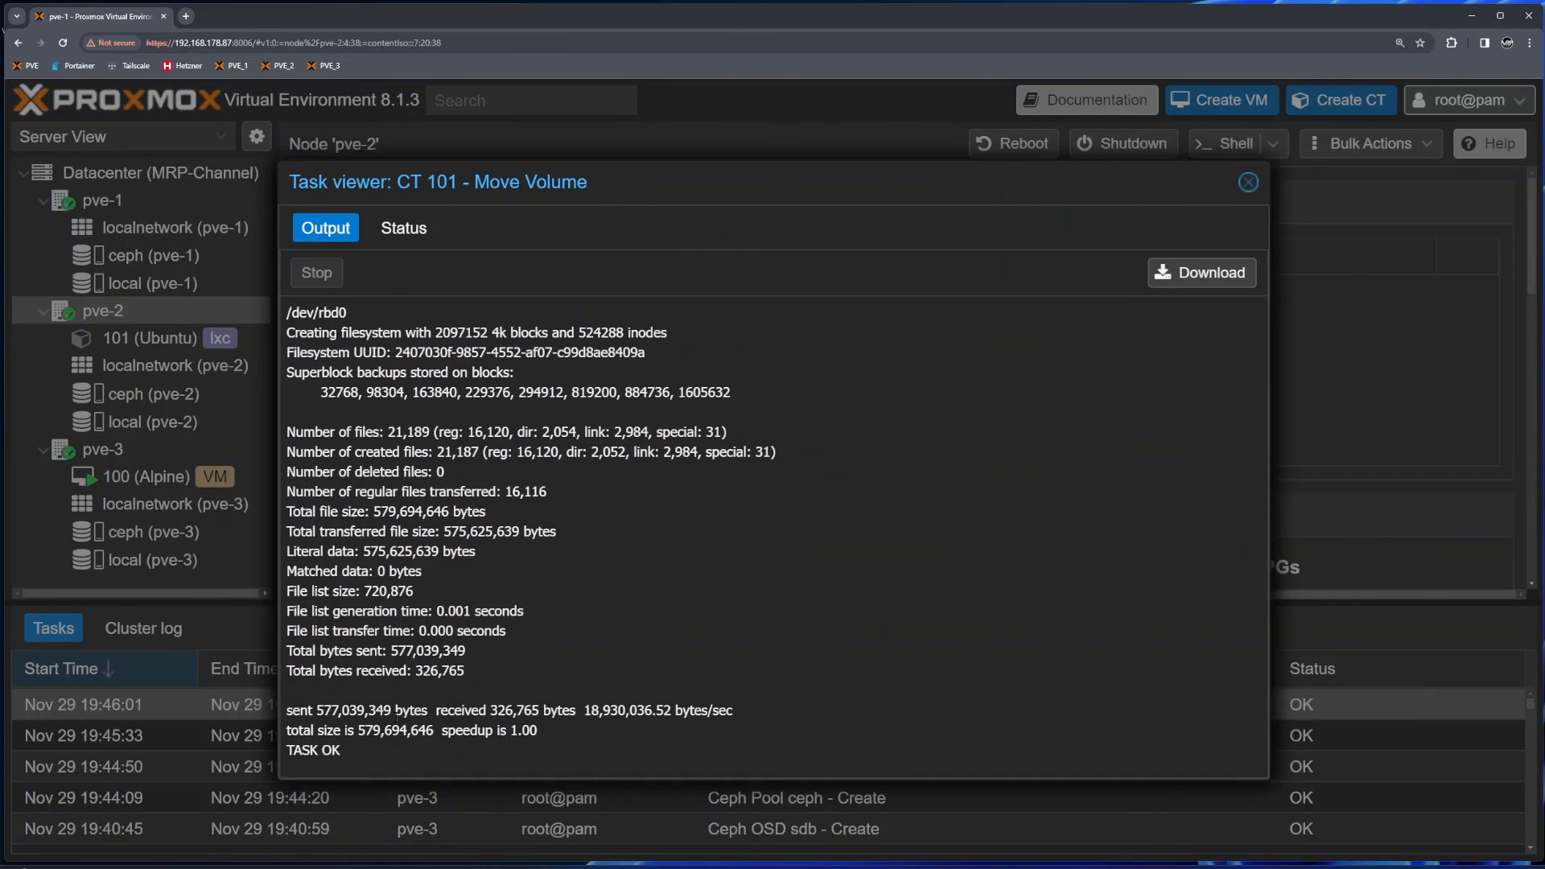
{"action": "left_click_drag", "start_coordinate": [342, 750], "coordinate": [288, 751]}
{"action": "left_click", "coordinate": [1248, 182]}
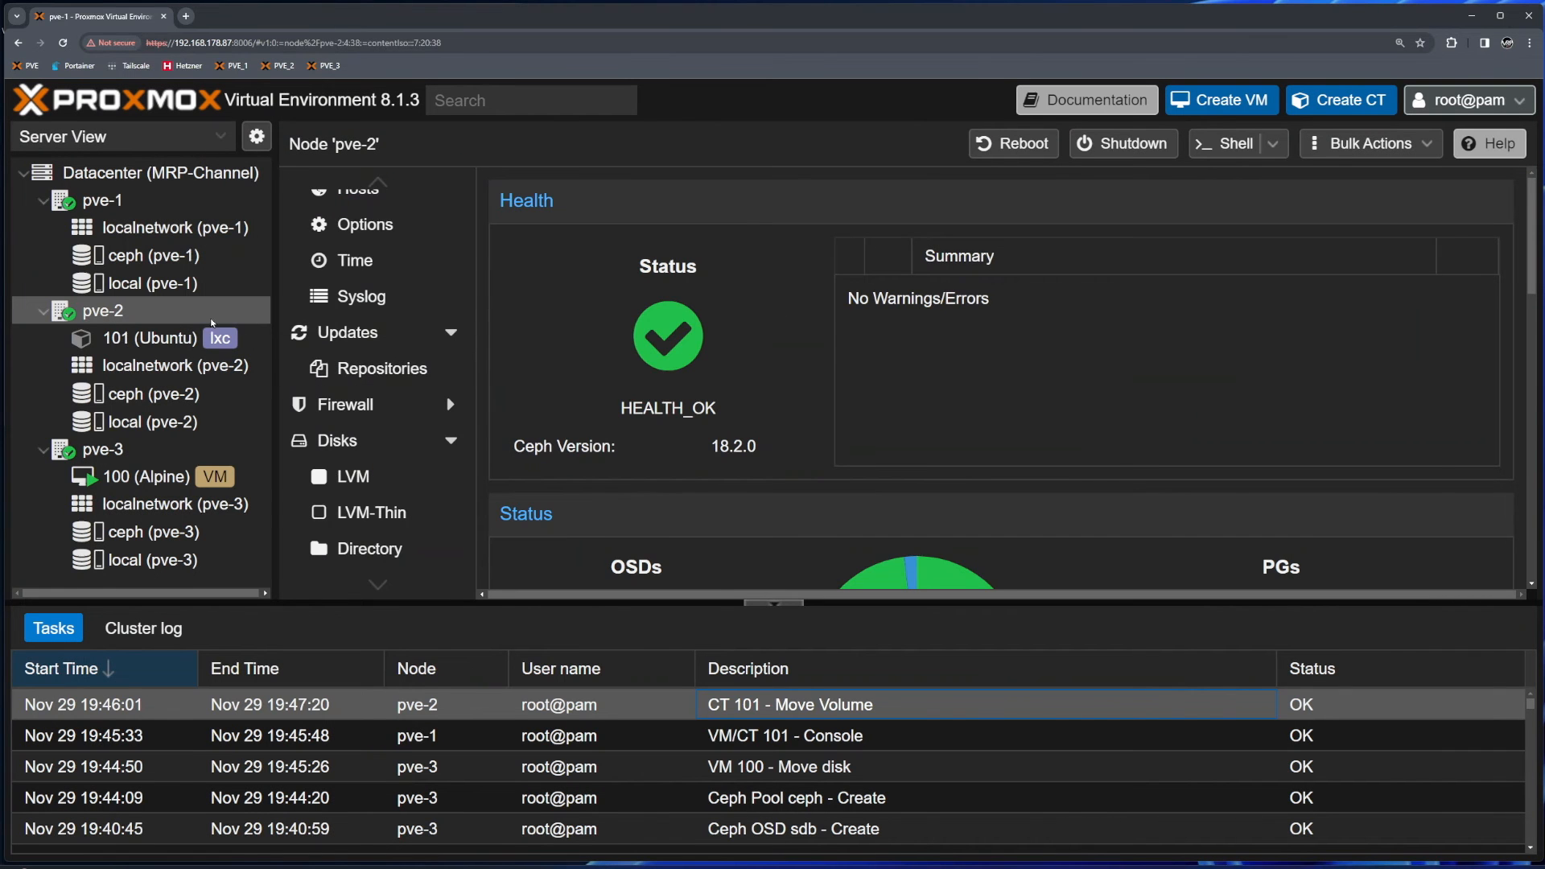
- Start container 101 (Ubuntu), and check the placement groups, usage and performance in the Ceph overview of pve-2
{"action": "left_click", "coordinate": [213, 338]}
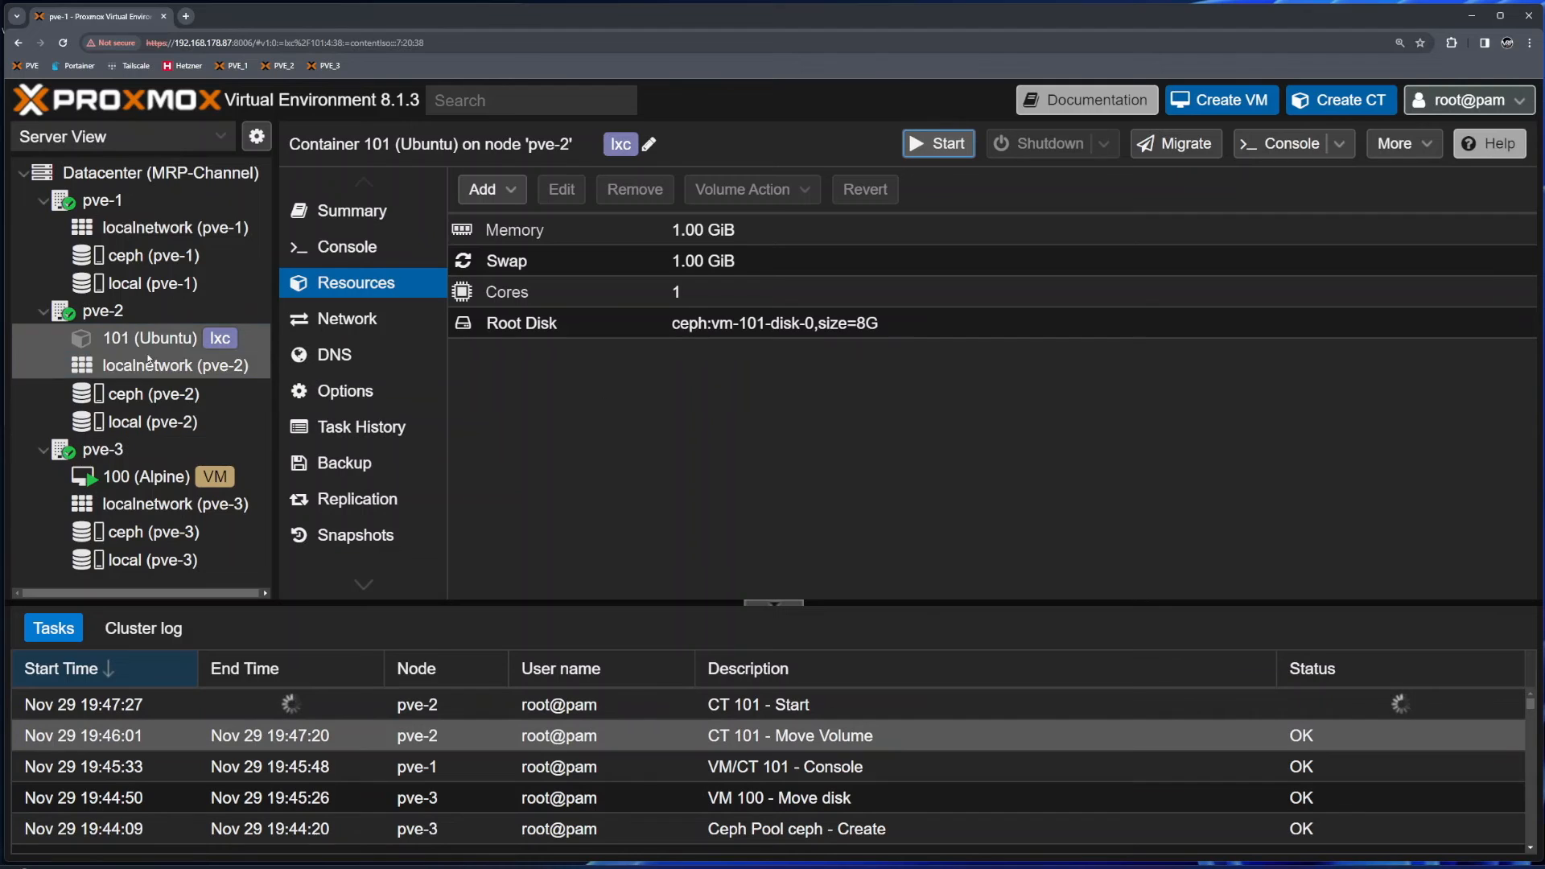
{"action": "left_click", "coordinate": [153, 318]}
{"action": "scroll", "coordinate": [914, 455], "scroll_direction": "down", "scroll_amount": 4}
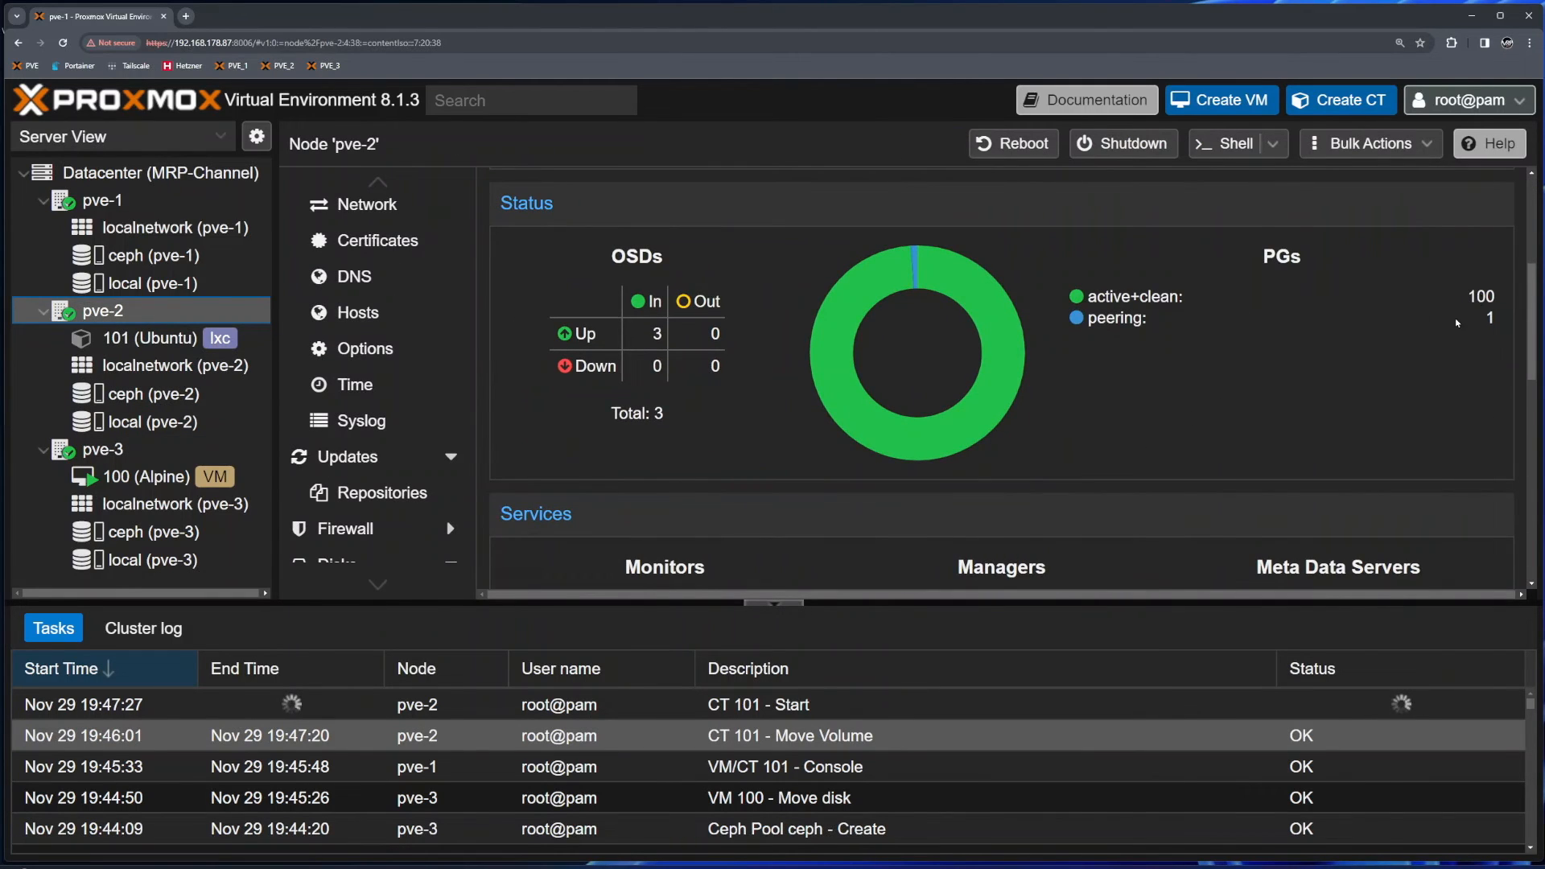
{"action": "scroll", "coordinate": [1266, 401], "scroll_direction": "down", "scroll_amount": 3}
{"action": "scroll", "coordinate": [1266, 401], "scroll_direction": "down", "scroll_amount": 5}
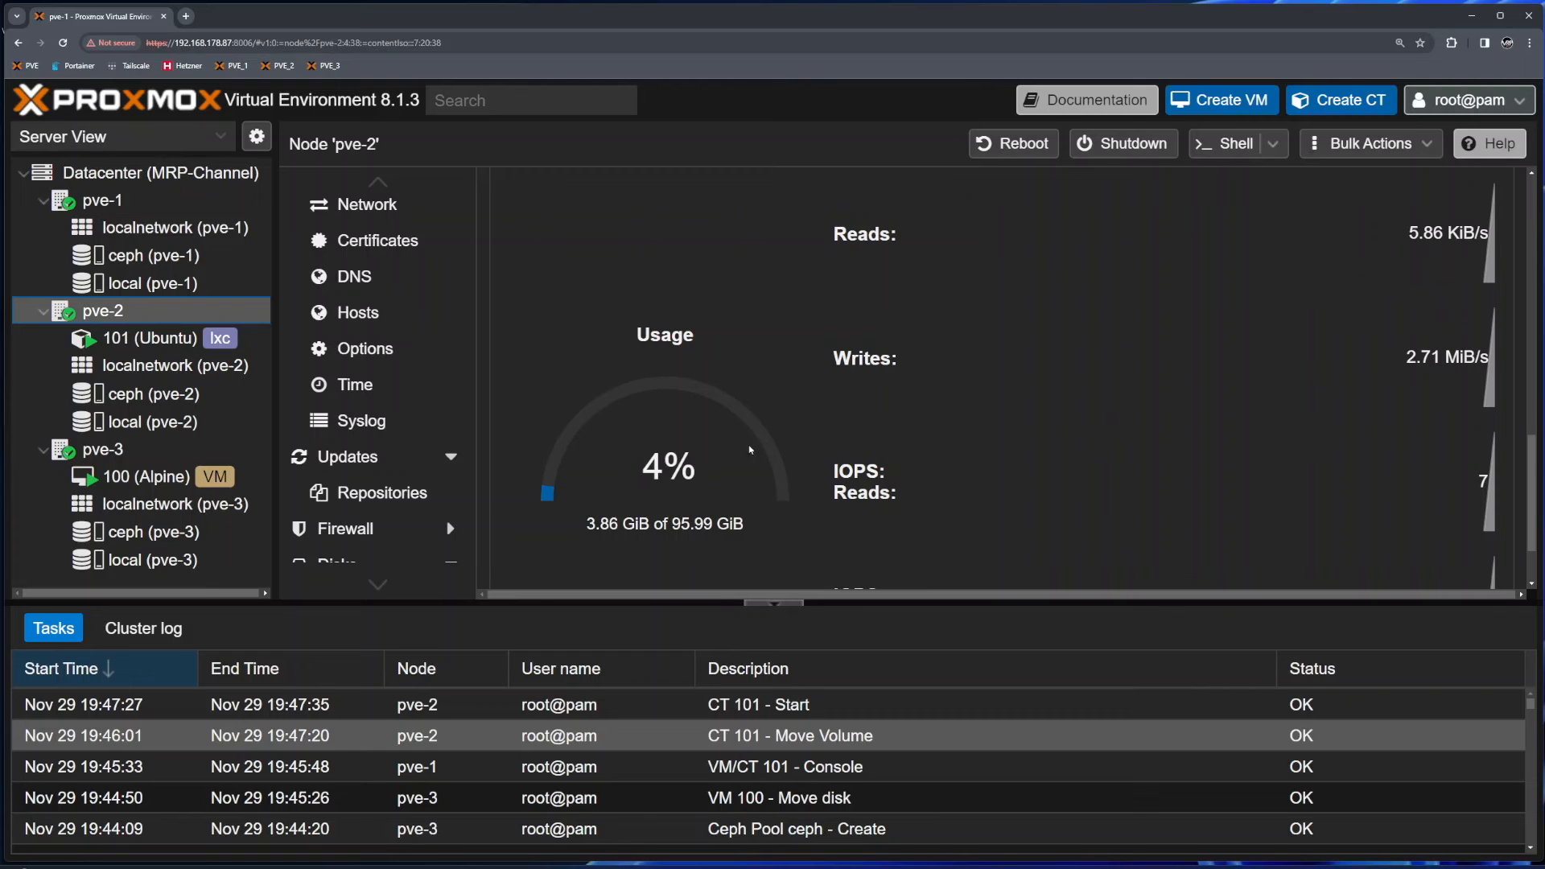
- Check the disk storage of container 101 and VM 100, migrate VM 100 (Alpine) from pve-3 to pve-1, and close the task output
{"action": "left_click", "coordinate": [145, 338]}
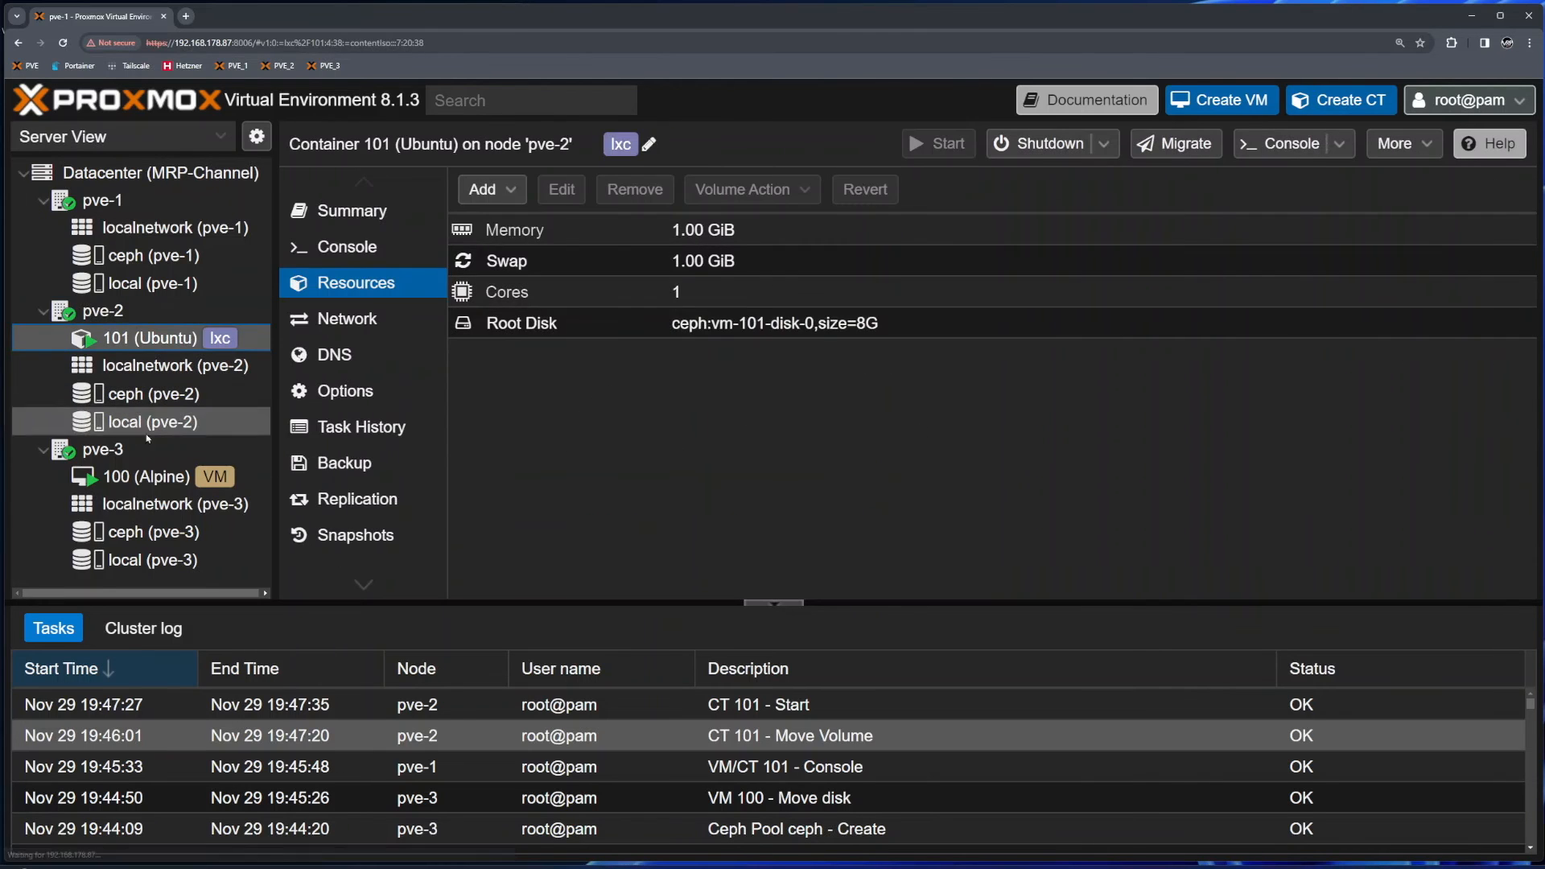
{"action": "left_click", "coordinate": [157, 477]}
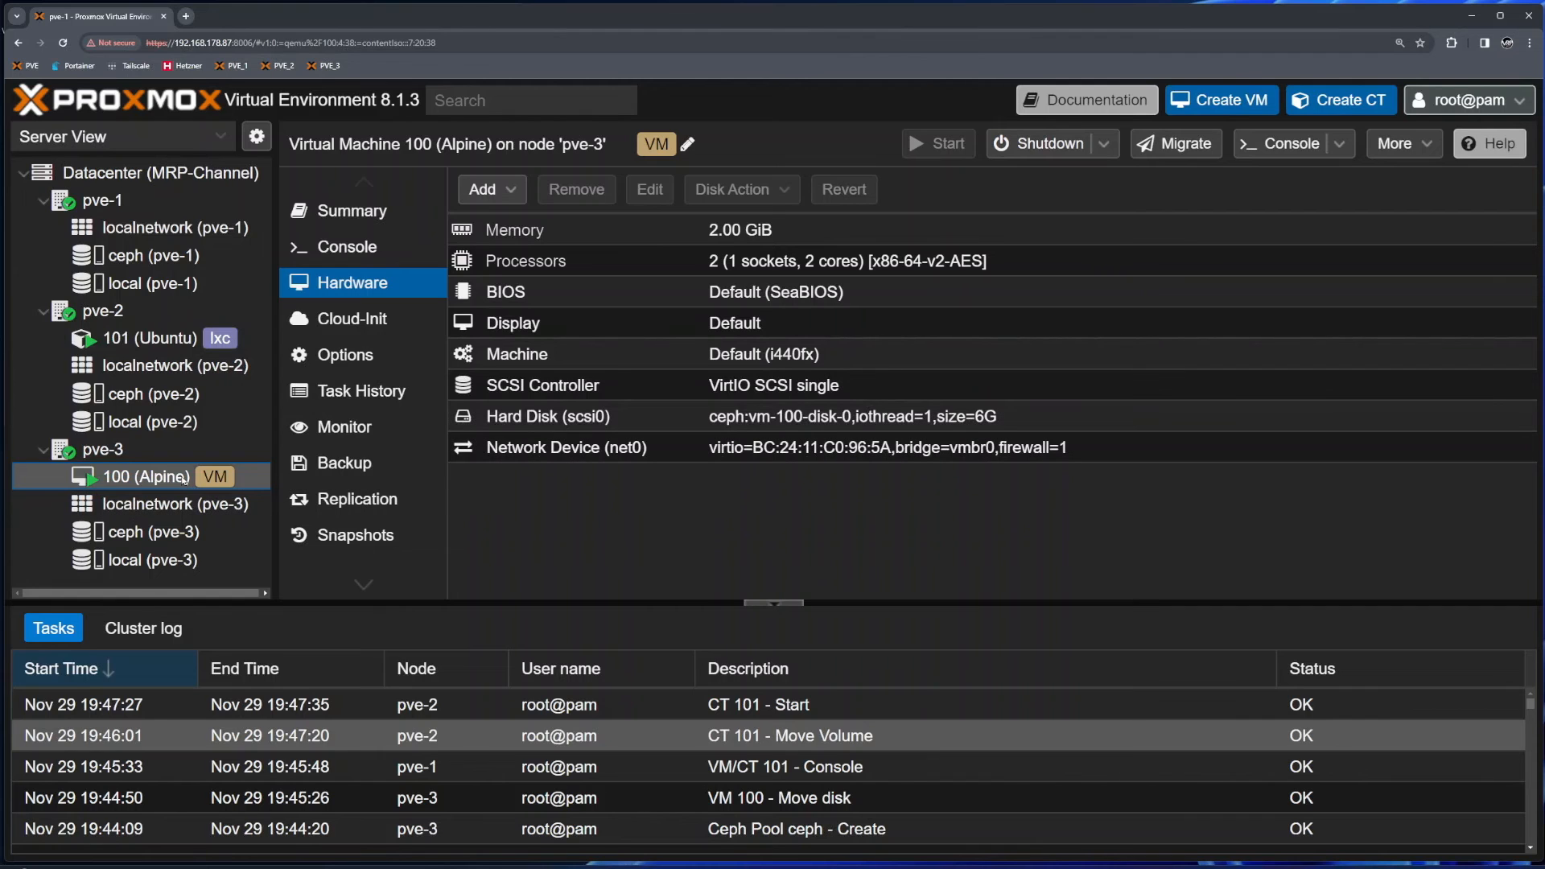
{"action": "right_click", "coordinate": [138, 479]}
{"action": "left_click", "coordinate": [158, 682]}
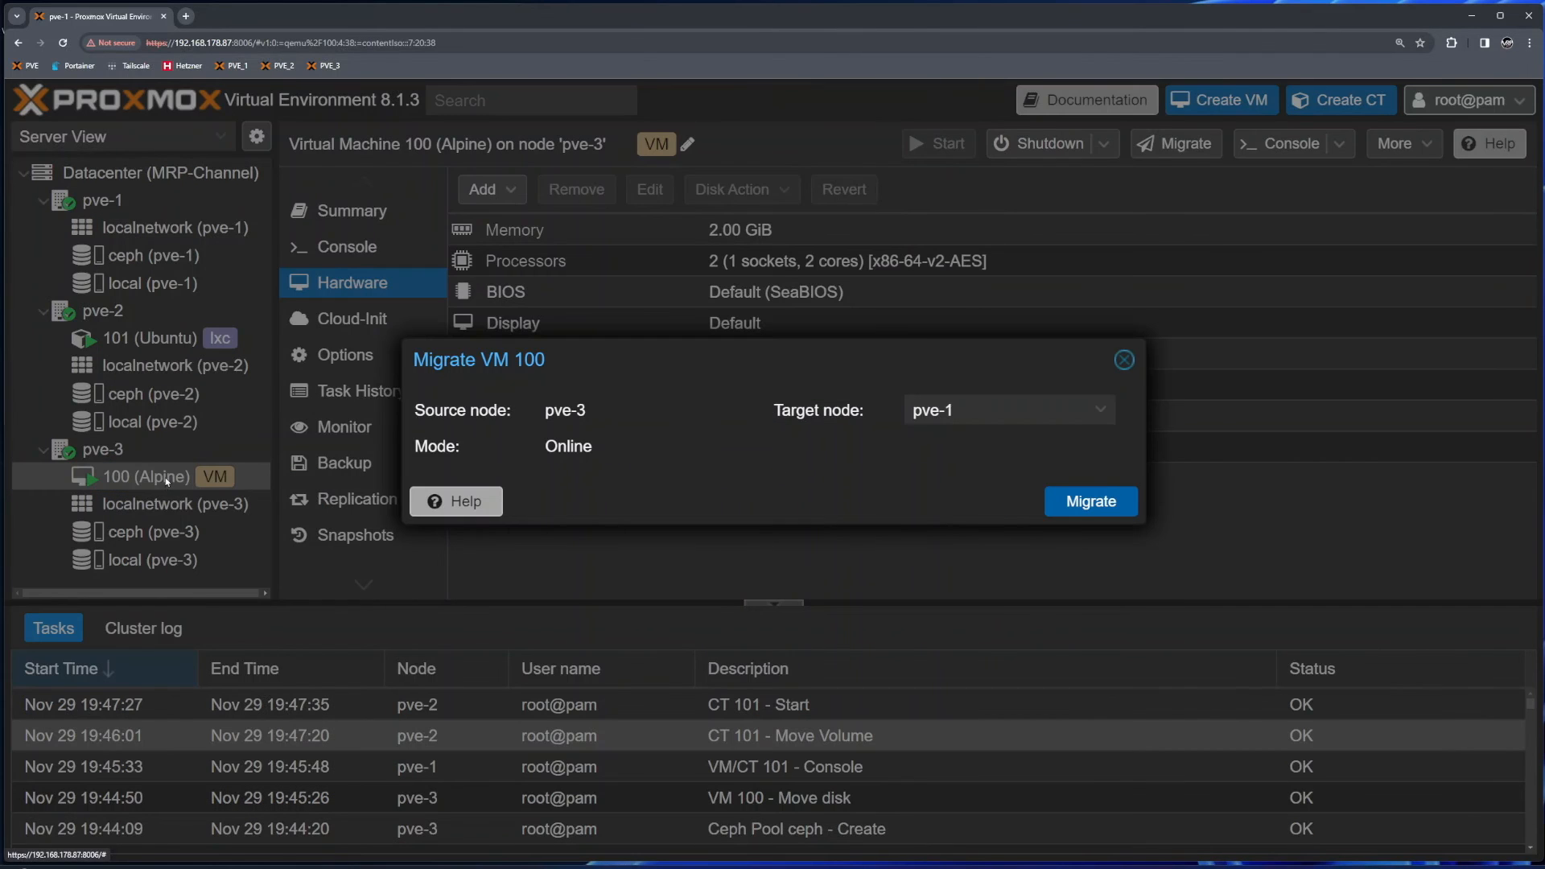
{"action": "left_click", "coordinate": [1003, 415]}
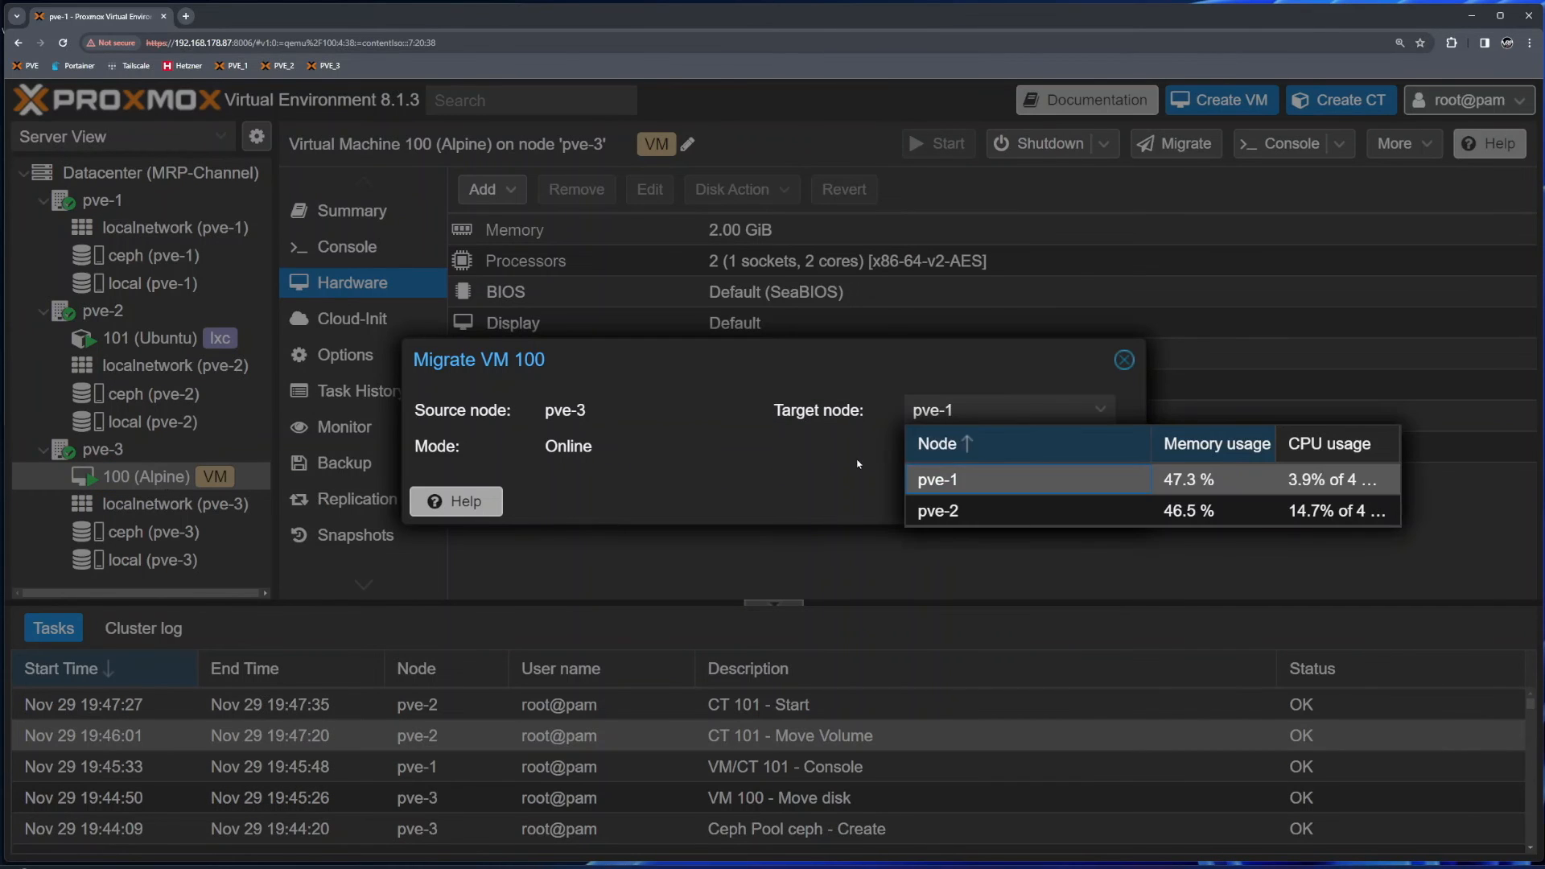
{"action": "left_click", "coordinate": [934, 480]}
{"action": "left_click", "coordinate": [1091, 521]}
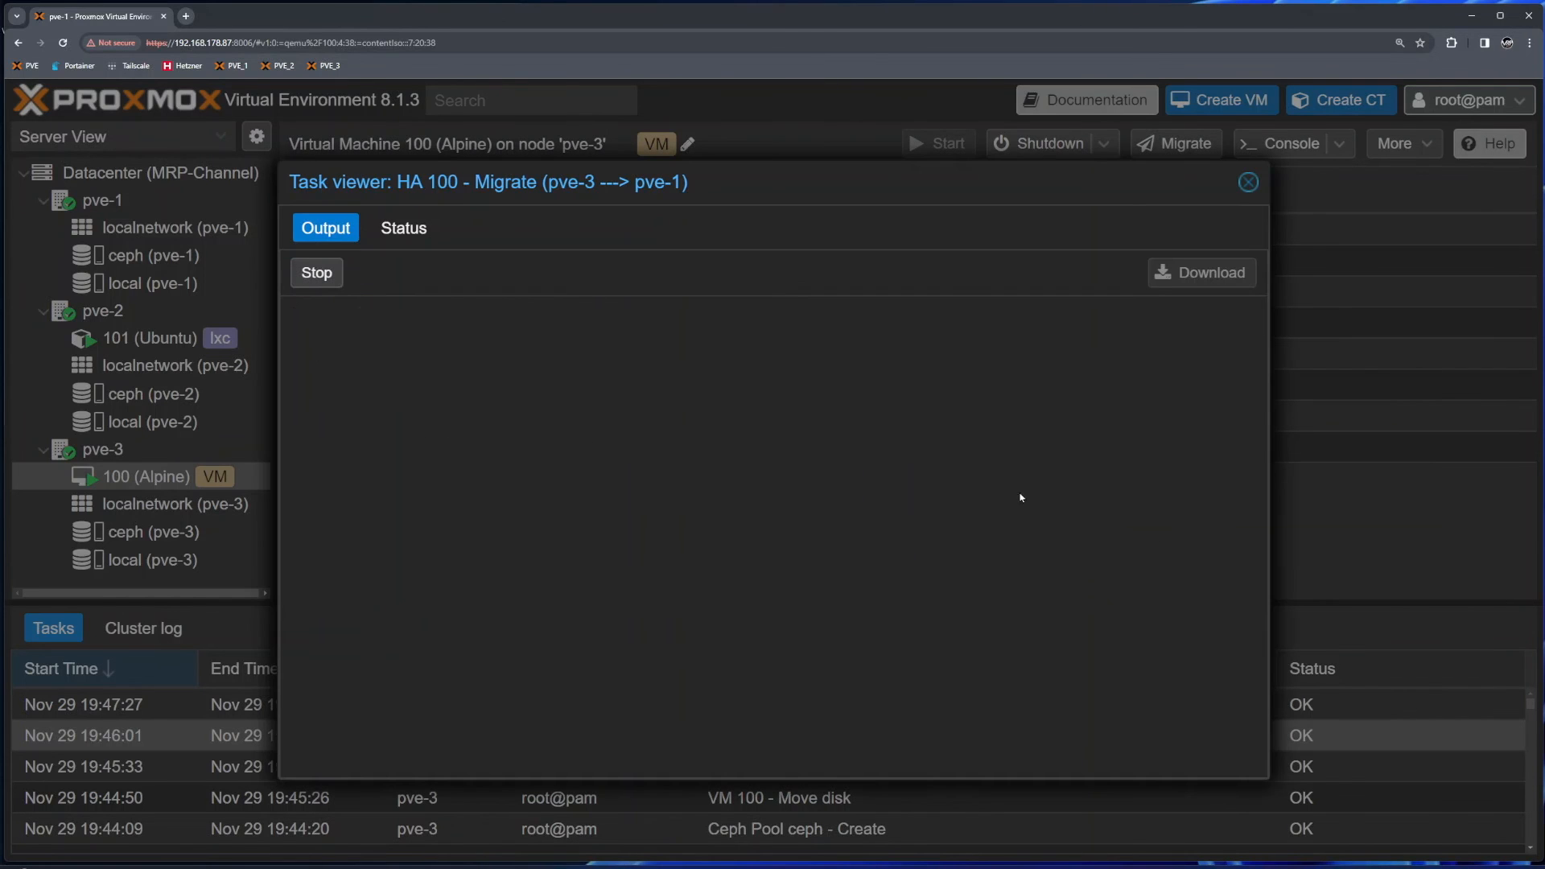
{"action": "left_click", "coordinate": [1248, 182]}
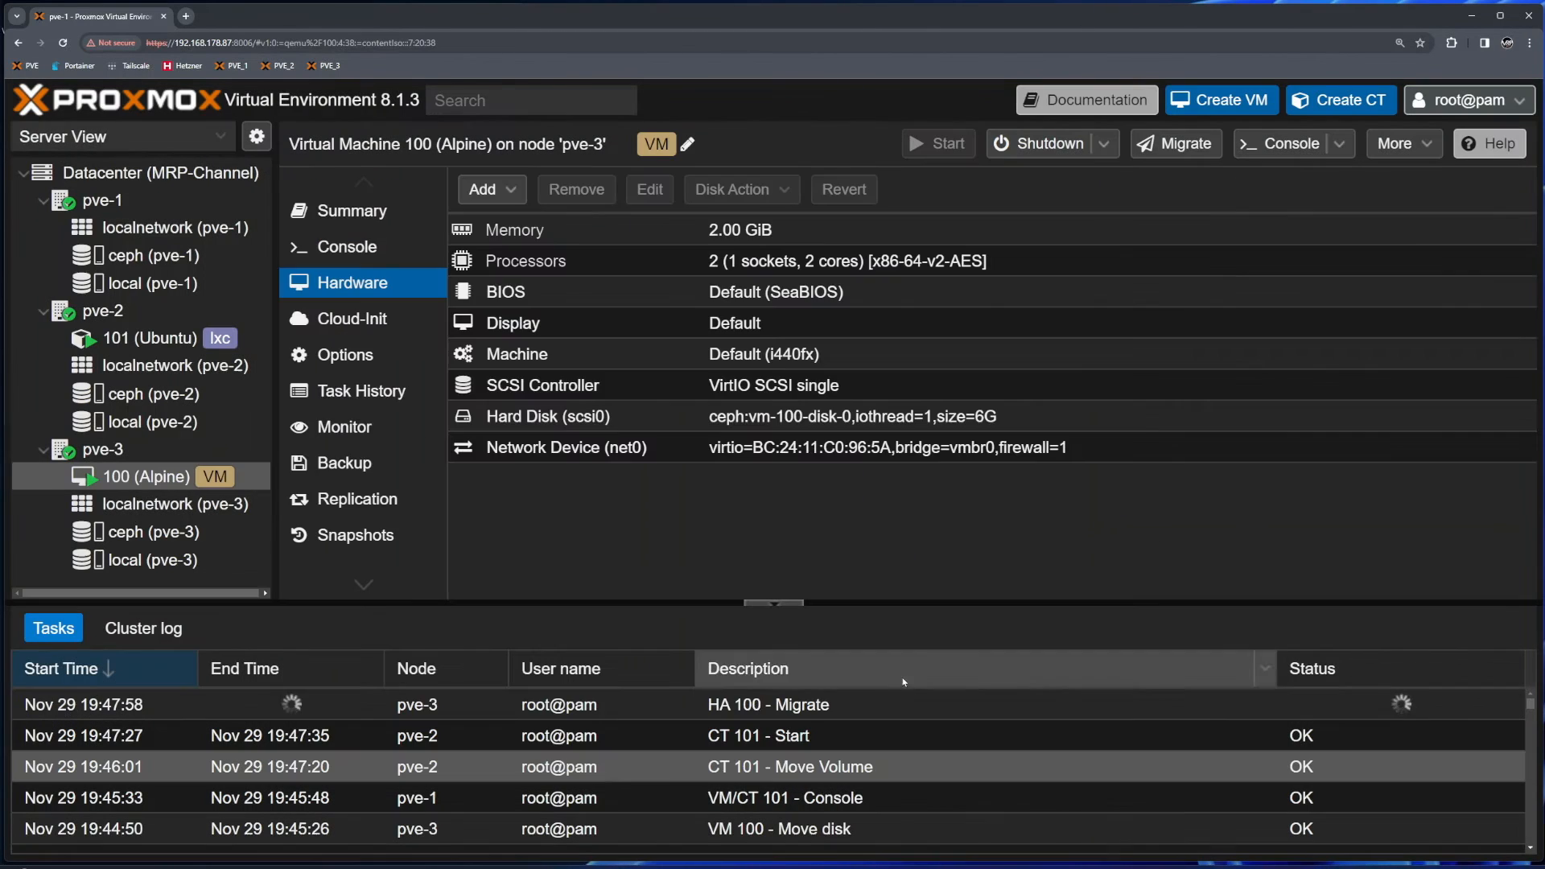
- Review the HA 100 and VM 100 Migrate task outputs, highlighting the migration duration, and close them
{"action": "double_click", "coordinate": [845, 705]}
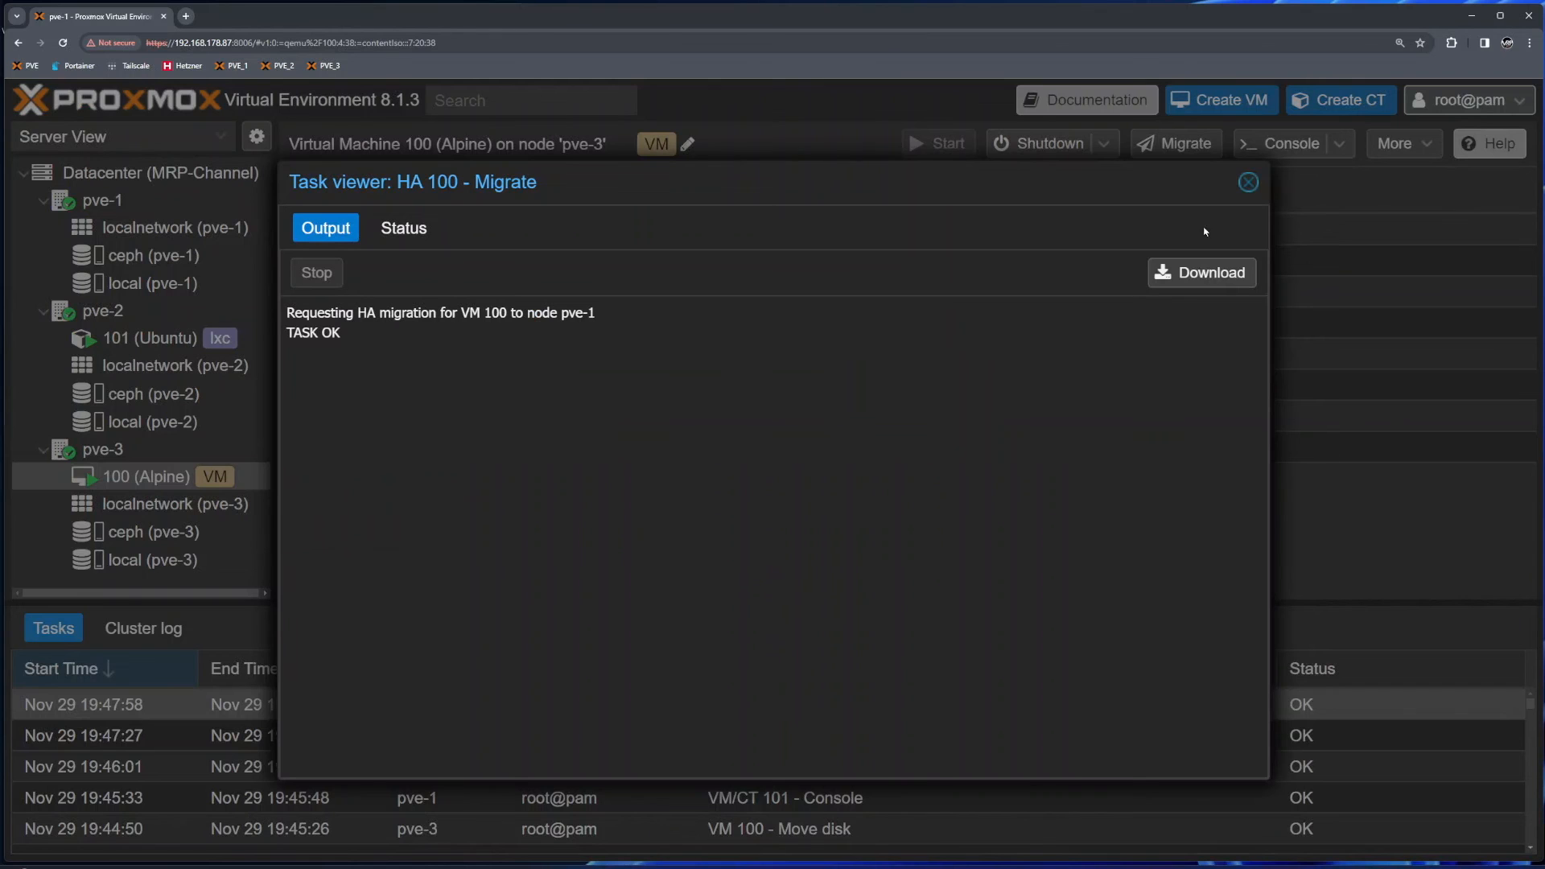
{"action": "left_click", "coordinate": [1248, 182]}
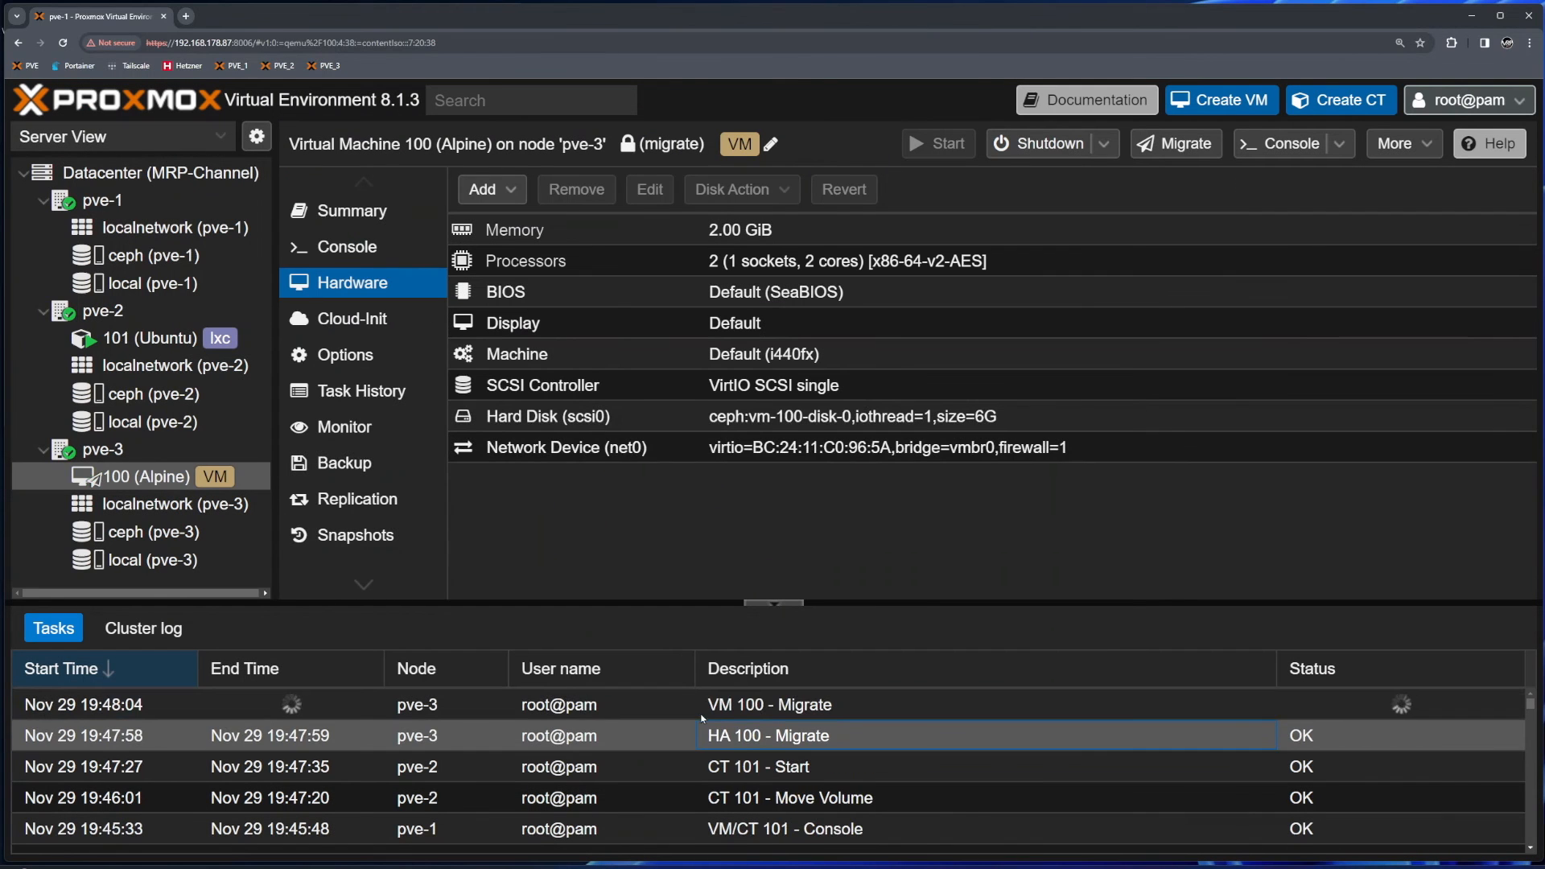
{"action": "double_click", "coordinate": [702, 708]}
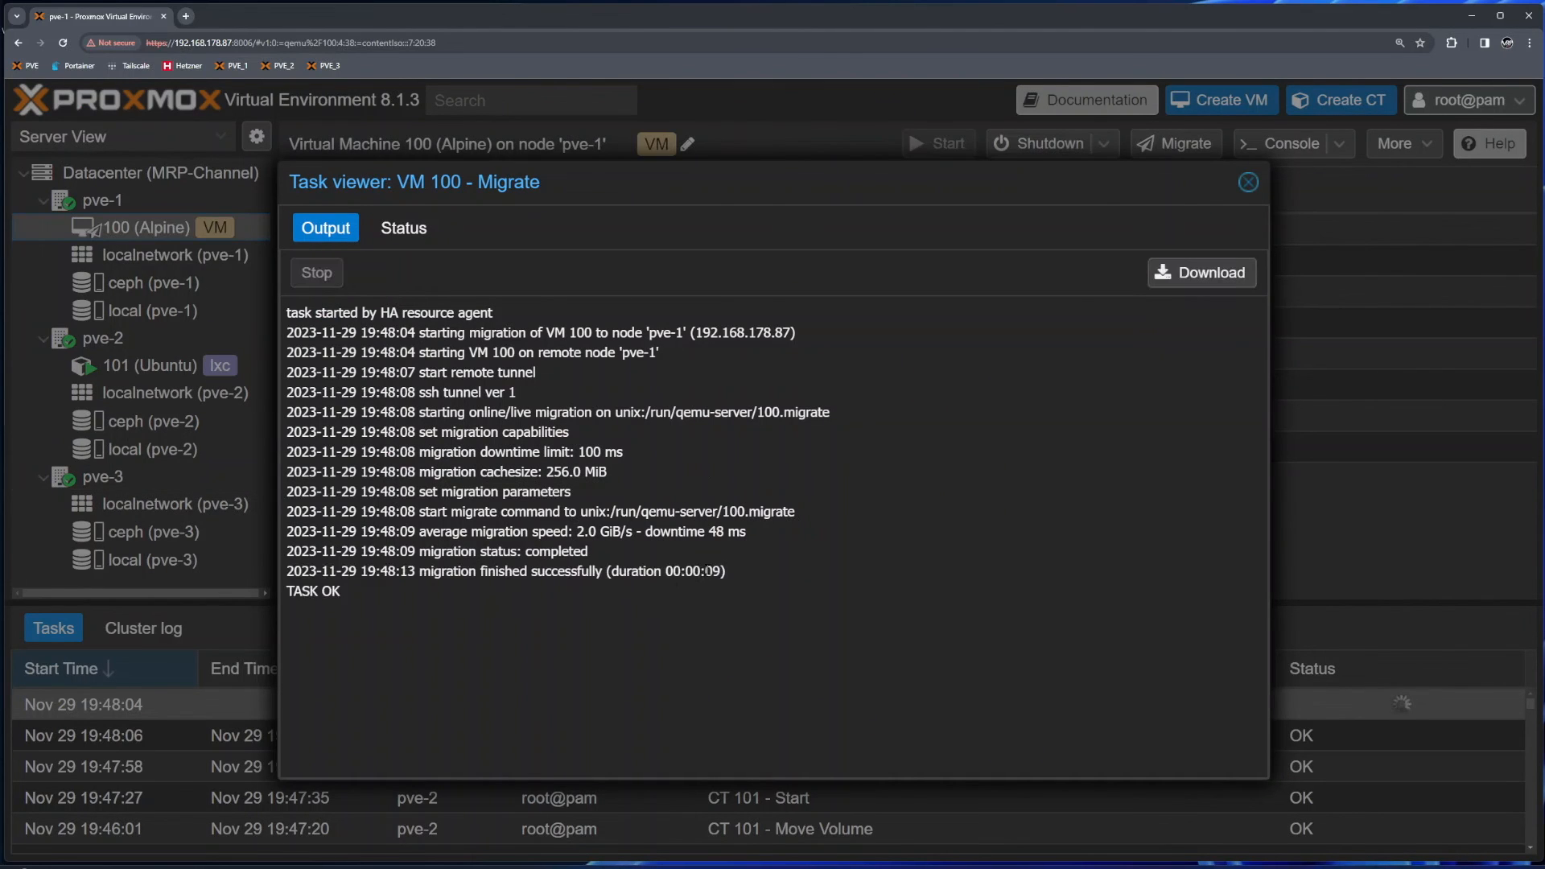
{"action": "left_click_drag", "start_coordinate": [706, 571], "coordinate": [738, 590]}
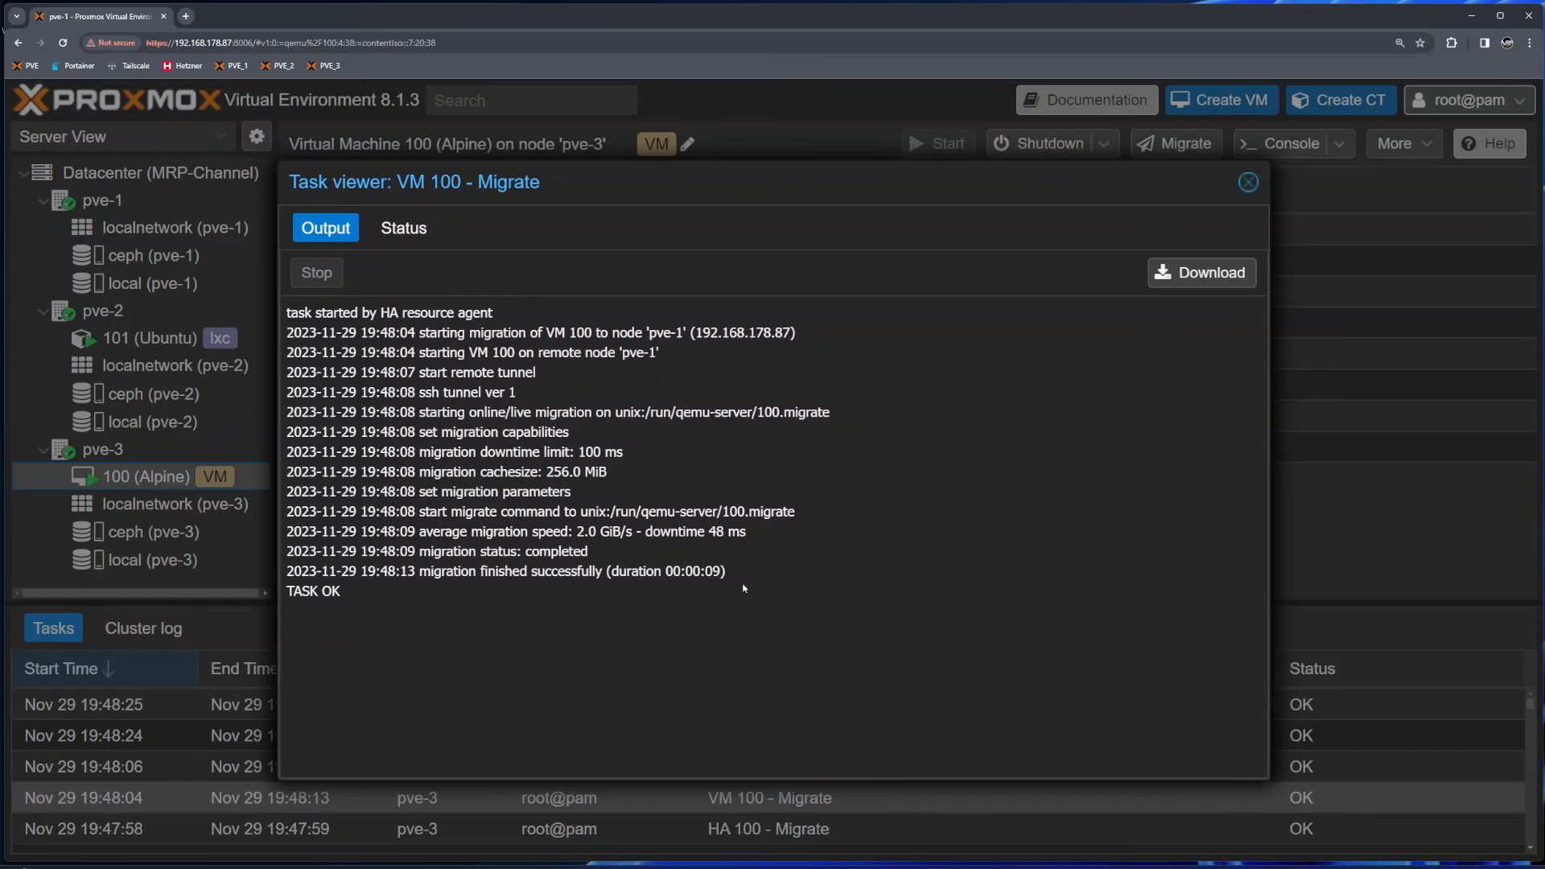
{"action": "left_click_drag", "start_coordinate": [701, 571], "coordinate": [735, 581]}
{"action": "double_click", "coordinate": [706, 572]}
{"action": "left_click_drag", "start_coordinate": [706, 572], "coordinate": [728, 575]}
{"action": "left_click", "coordinate": [1249, 182]}
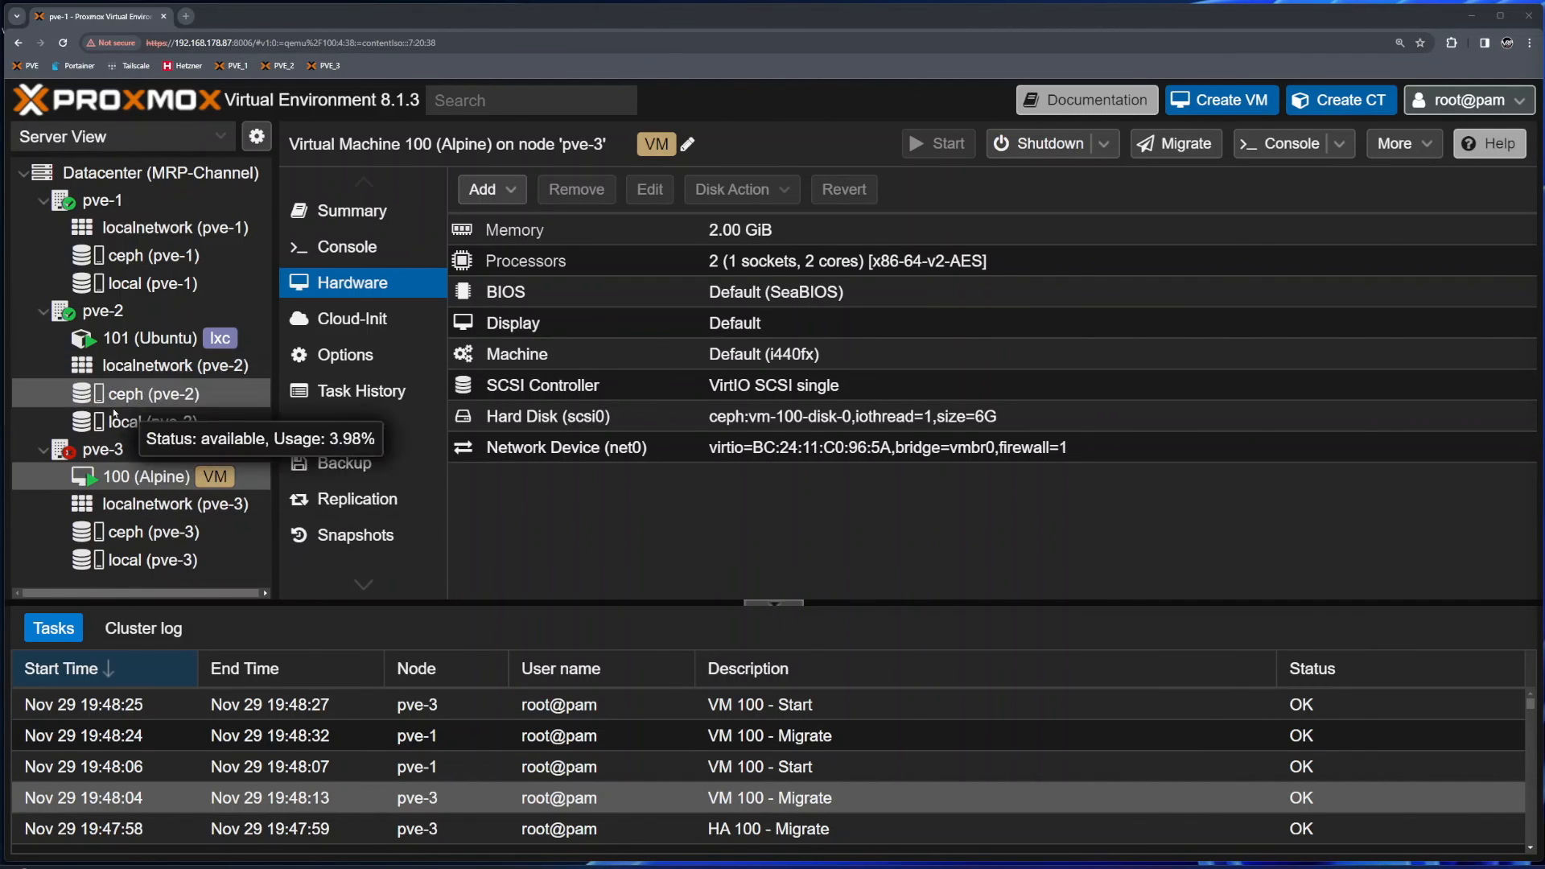
- Check the Ceph health of pve-3, then review the Datacenter HA status, the vm:100 resource and the Alpine HA group
{"action": "left_click", "coordinate": [103, 449]}
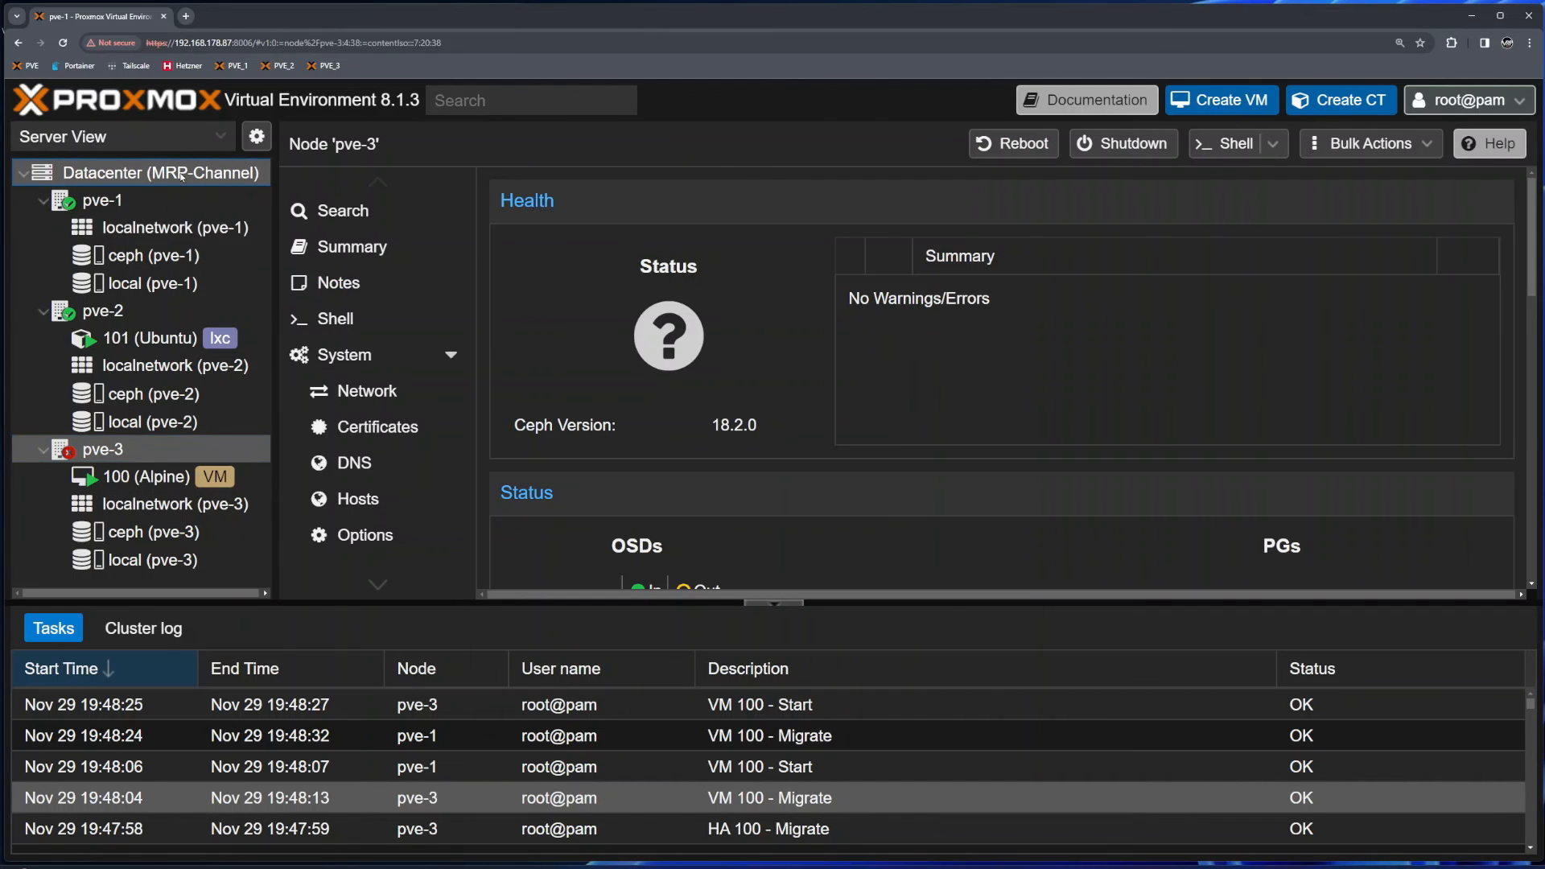
{"action": "scroll", "coordinate": [355, 388], "scroll_direction": "down", "scroll_amount": 5}
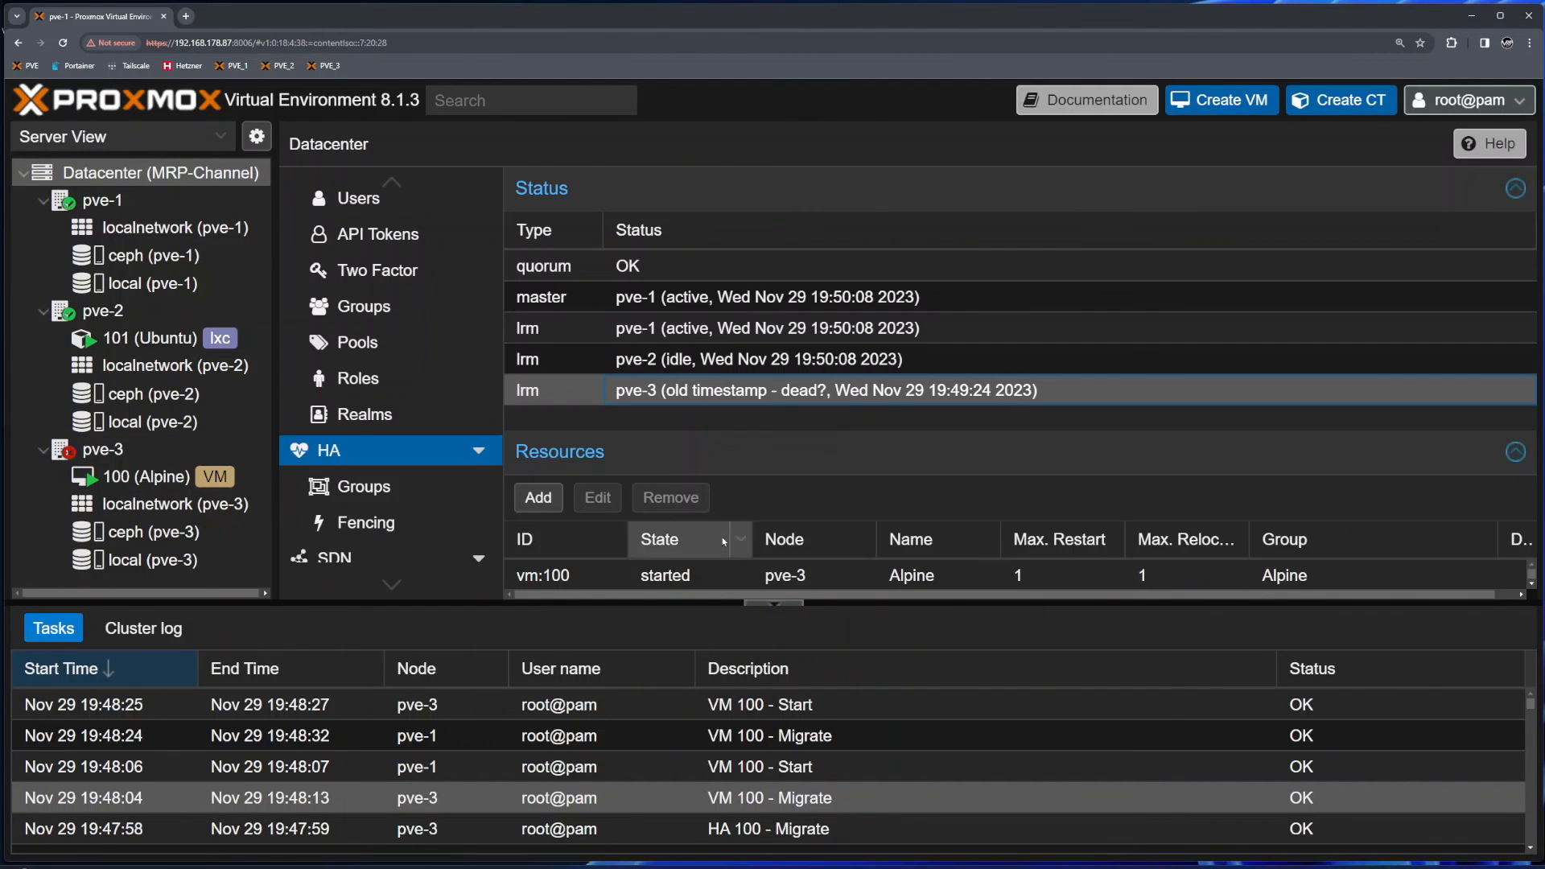
{"action": "left_click", "coordinate": [775, 603]}
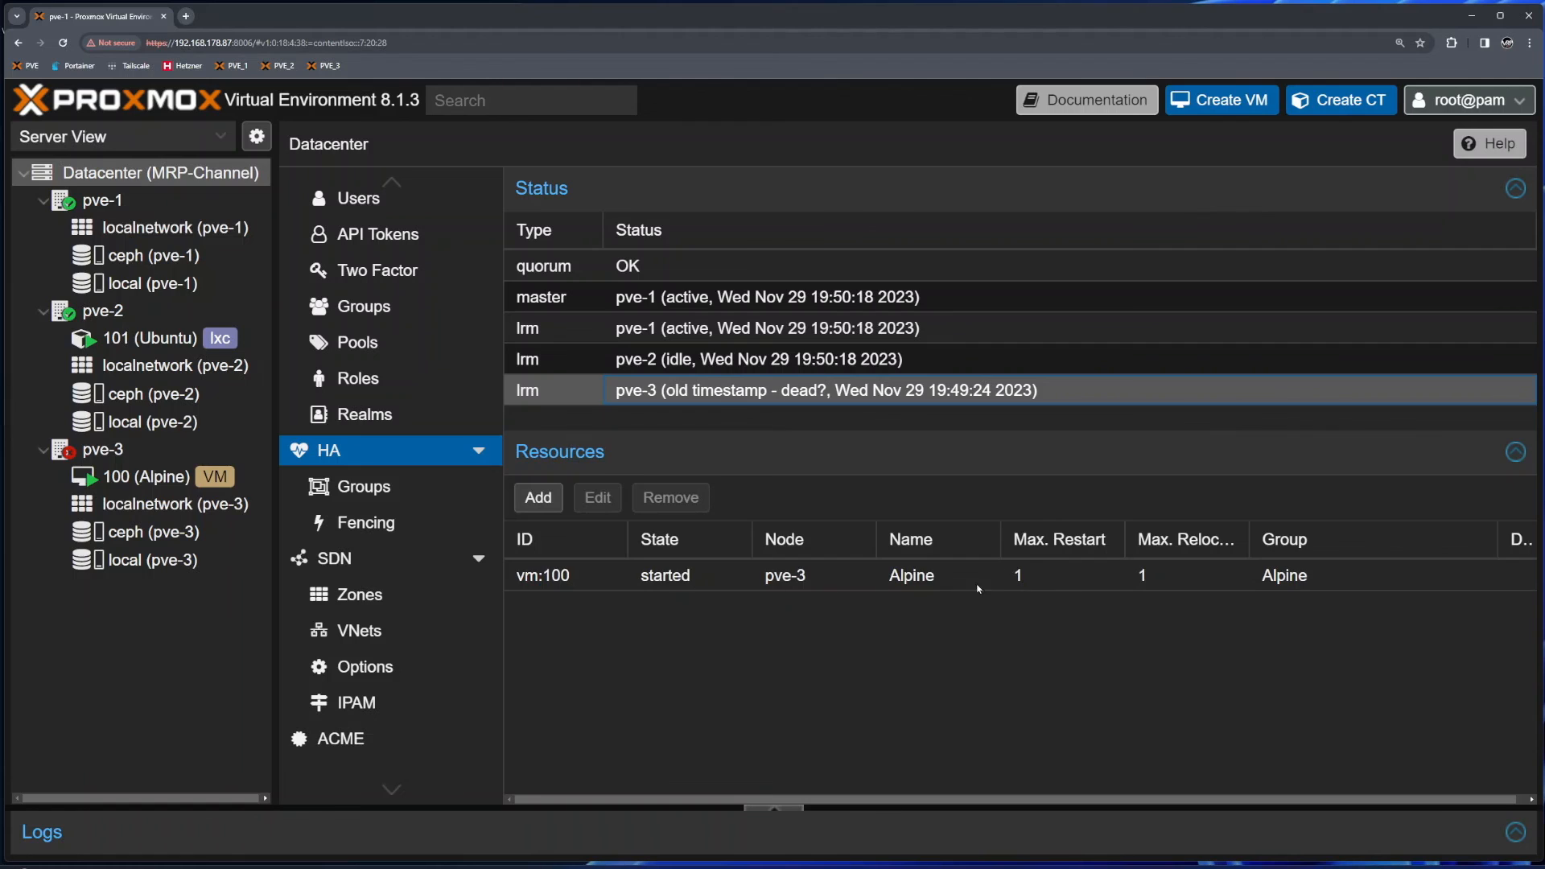
{"action": "left_click", "coordinate": [915, 566]}
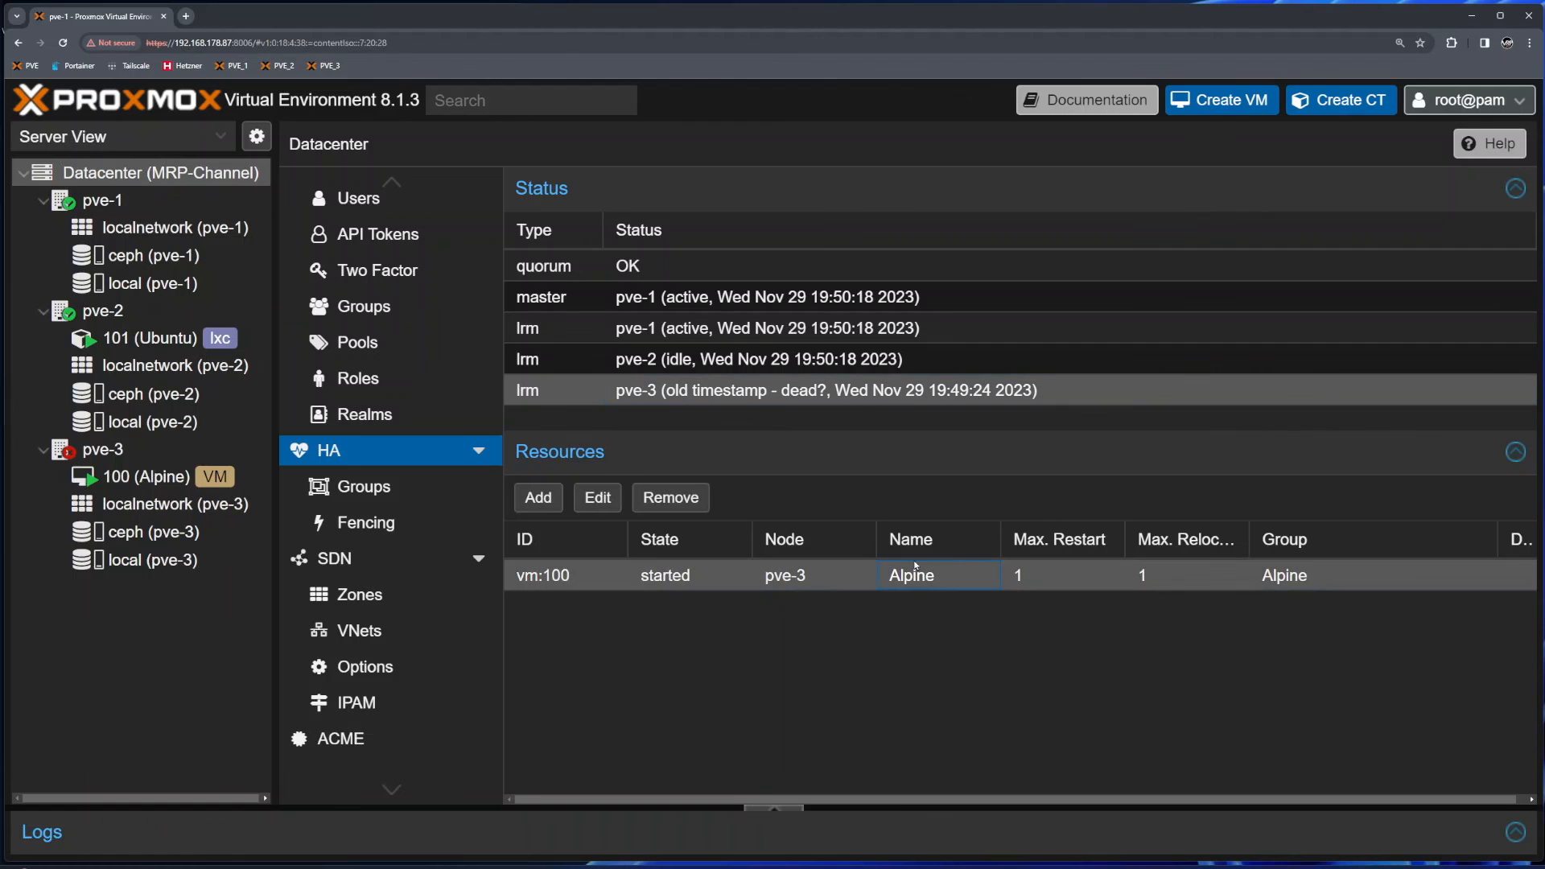
{"action": "left_click", "coordinate": [390, 499]}
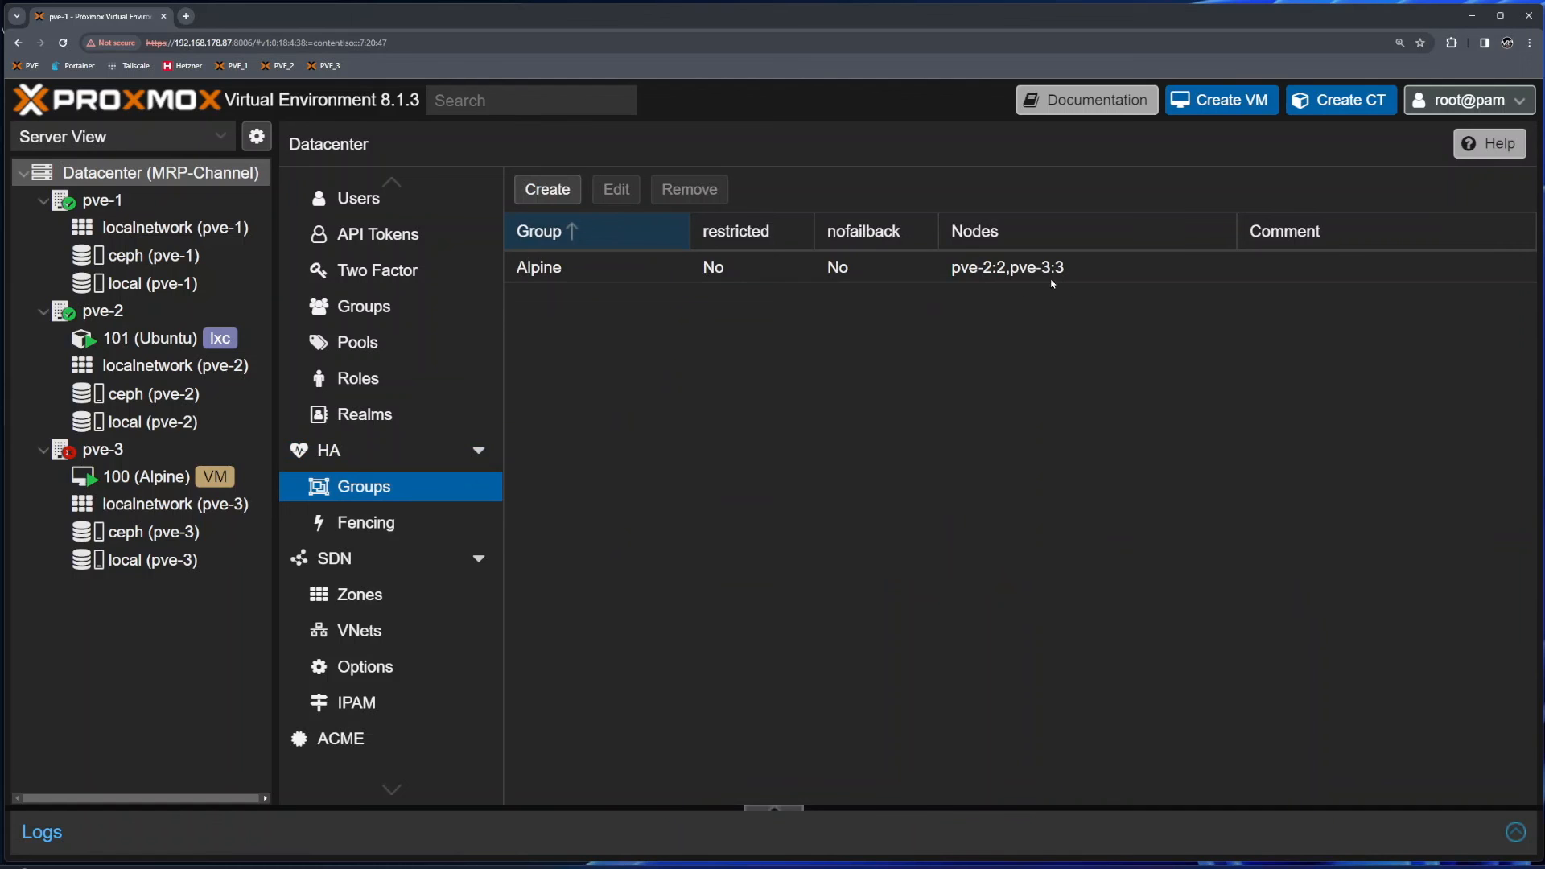
{"action": "left_click", "coordinate": [341, 459]}
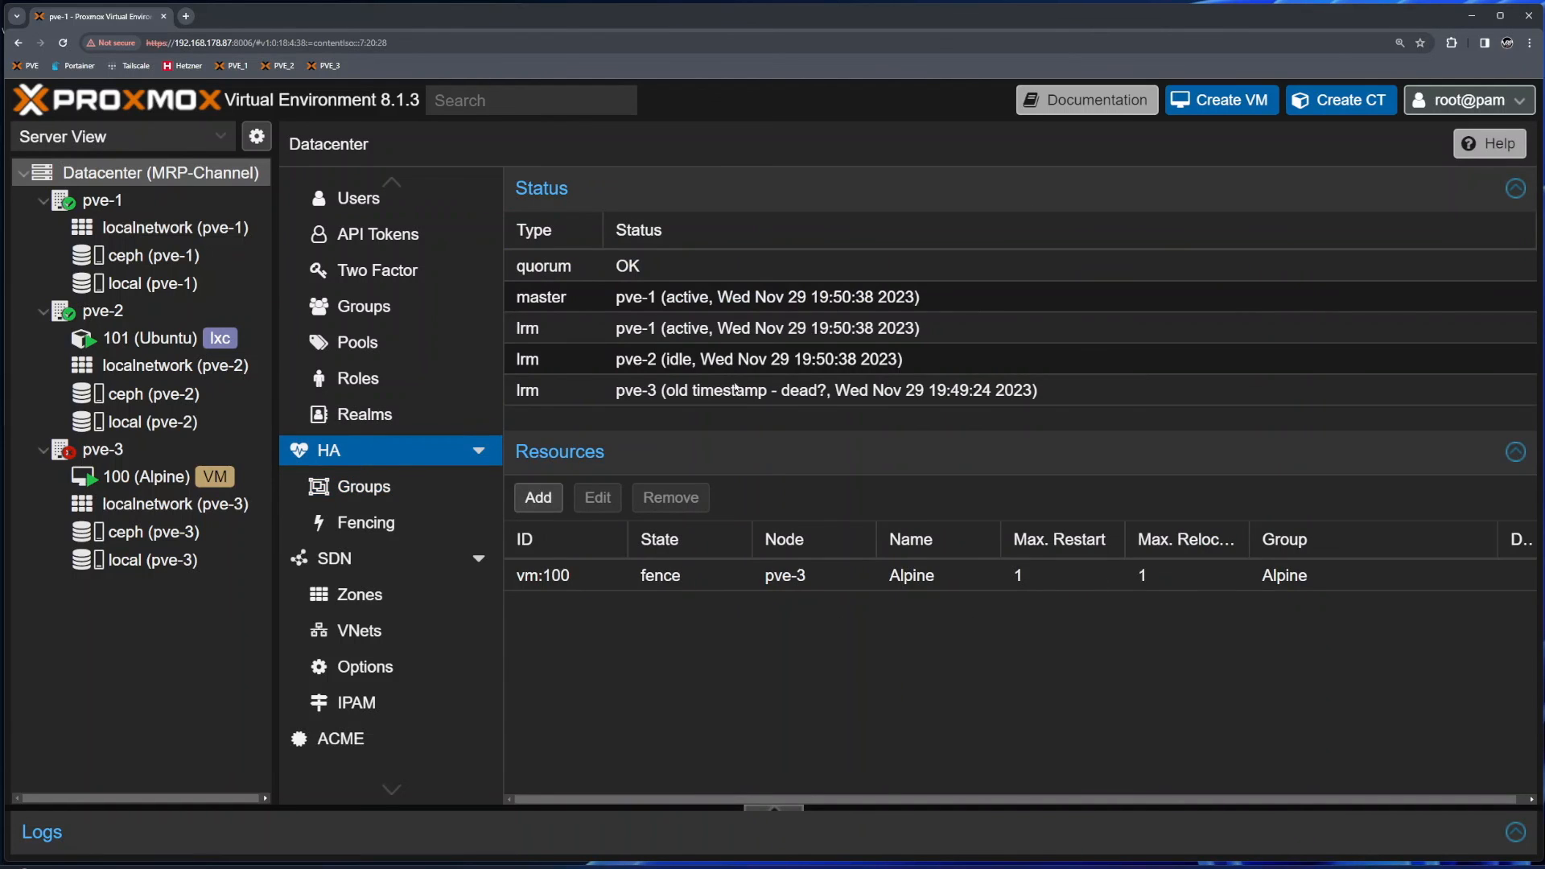
- Open the migration dialog of container 101 (Ubuntu), highlight its Restart Mode, and close it without migrating
{"action": "left_click", "coordinate": [135, 339]}
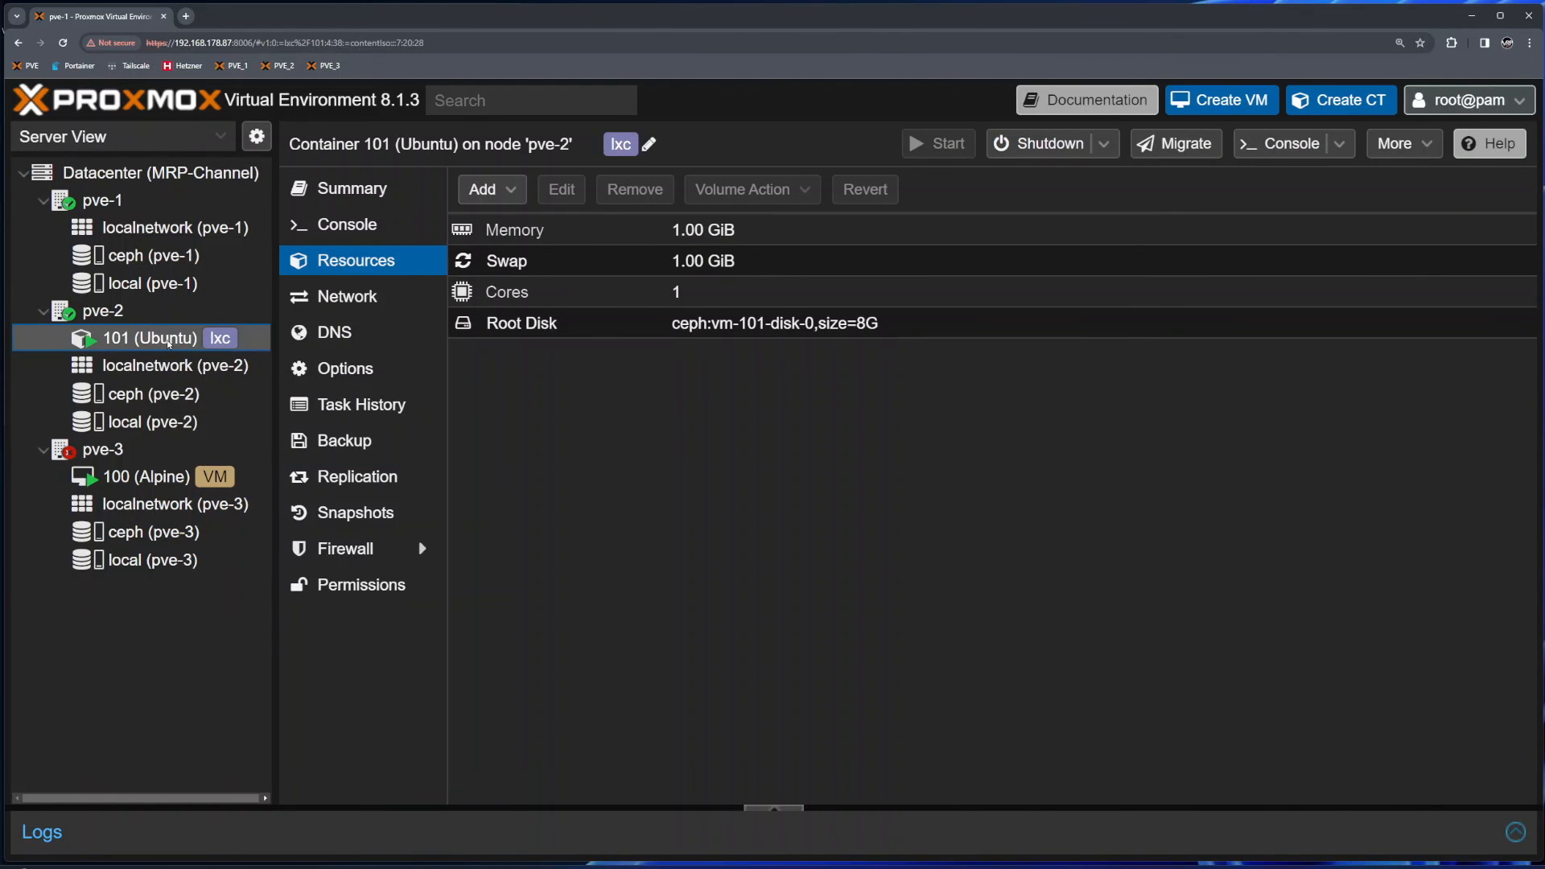
{"action": "right_click", "coordinate": [150, 332]}
{"action": "left_click", "coordinate": [249, 543]}
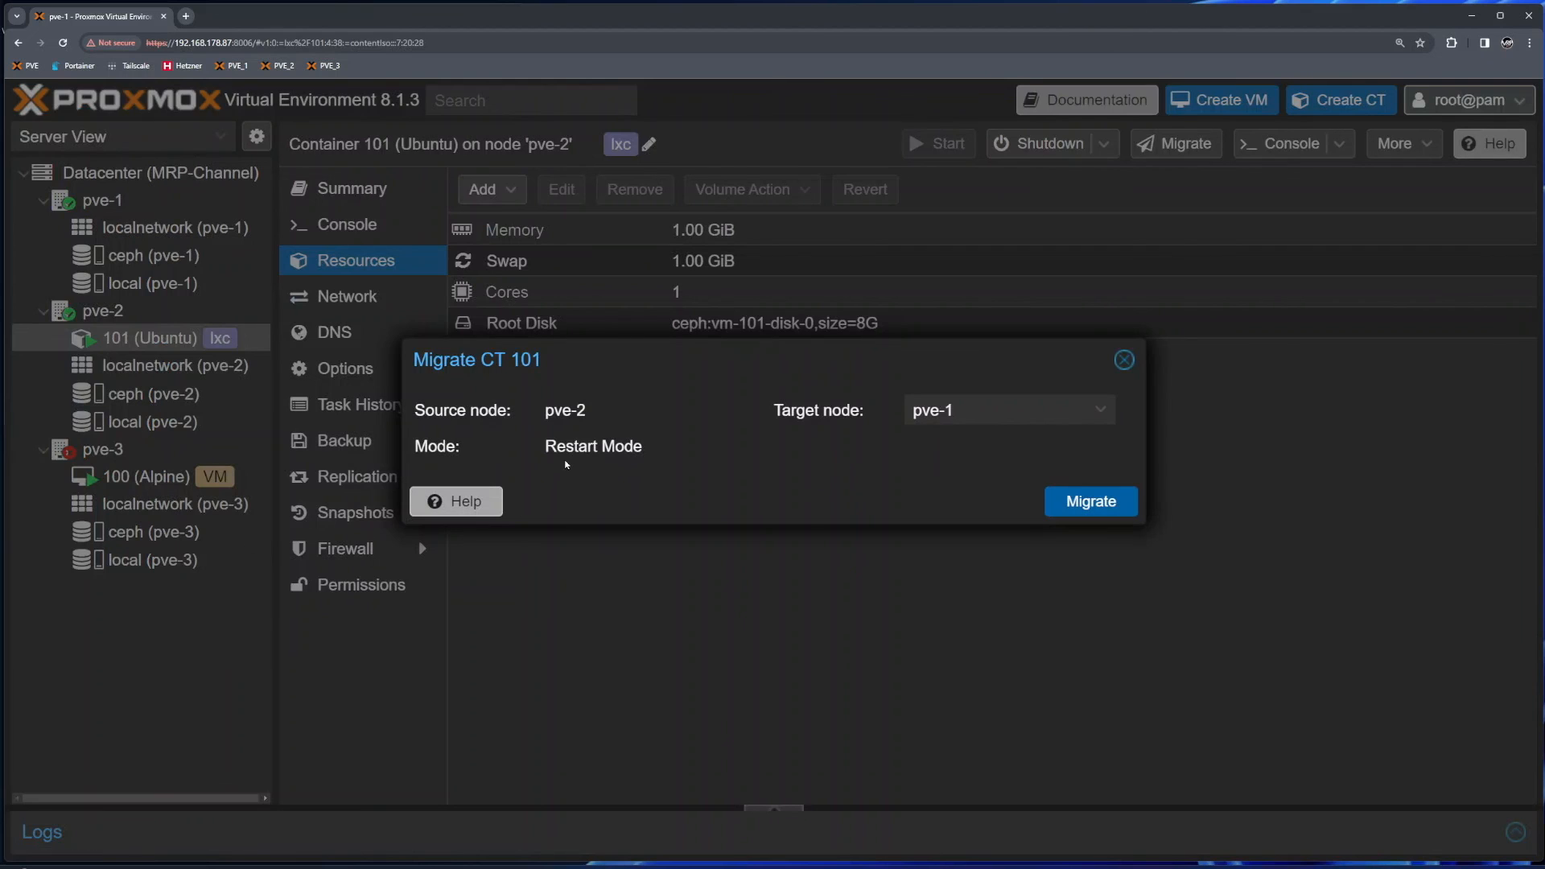
{"action": "left_click_drag", "start_coordinate": [550, 447], "coordinate": [644, 448]}
{"action": "left_click", "coordinate": [639, 449]}
{"action": "left_click_drag", "start_coordinate": [565, 450], "coordinate": [616, 448]}
{"action": "left_click", "coordinate": [573, 451]}
{"action": "left_click", "coordinate": [1124, 359]}
- Open the migration dialog of VM 100 (Alpine), highlight its Online mode, and close it along with the connection error
{"action": "right_click", "coordinate": [160, 483]}
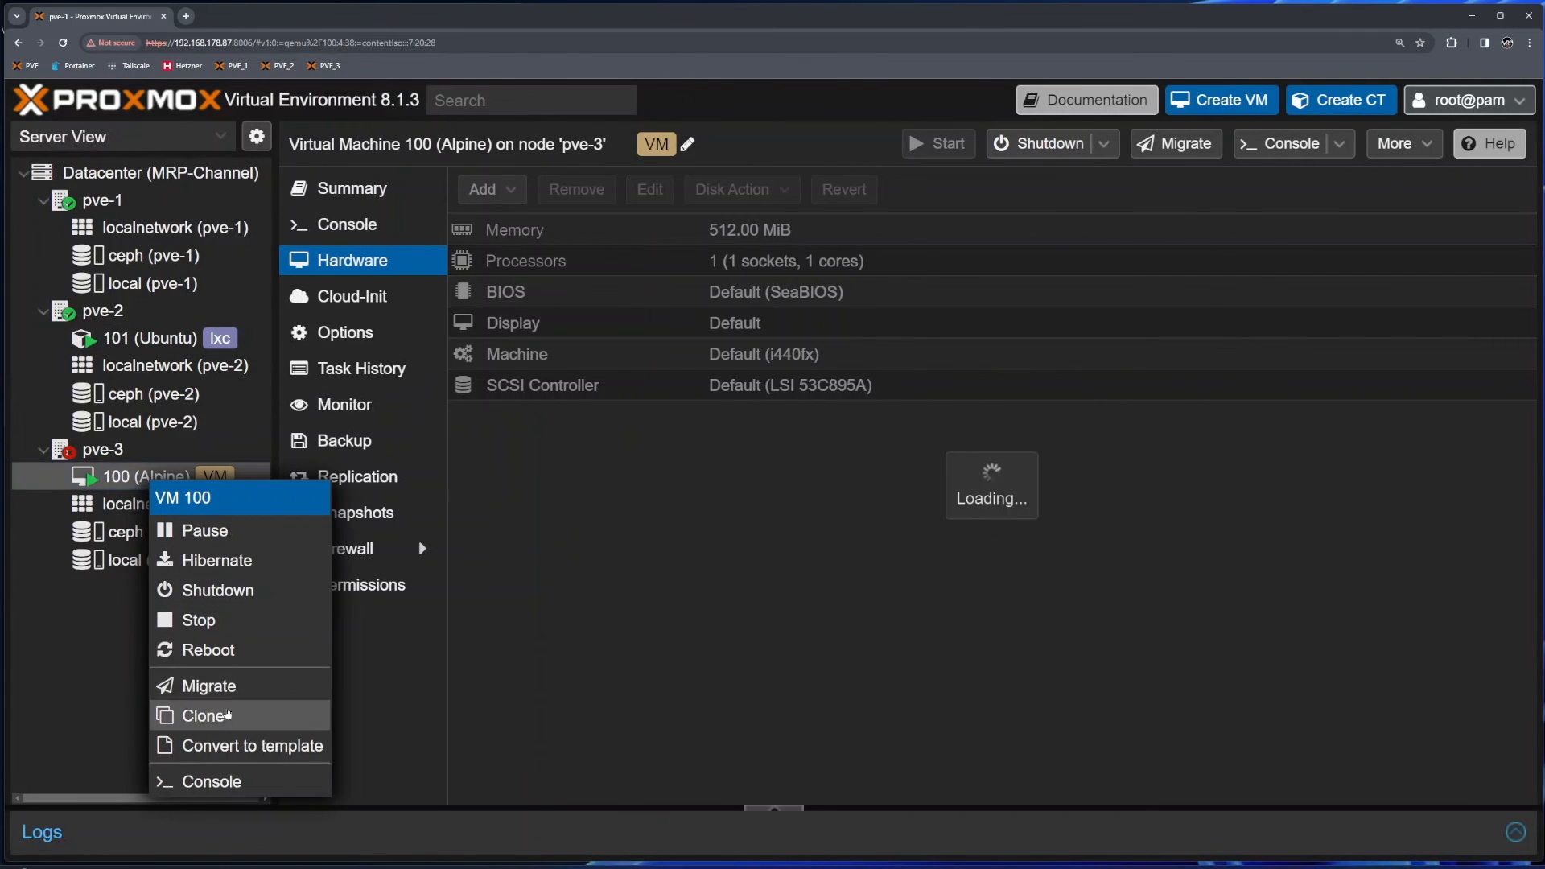
{"action": "left_click", "coordinate": [205, 687]}
{"action": "left_click_drag", "start_coordinate": [553, 445], "coordinate": [592, 447]}
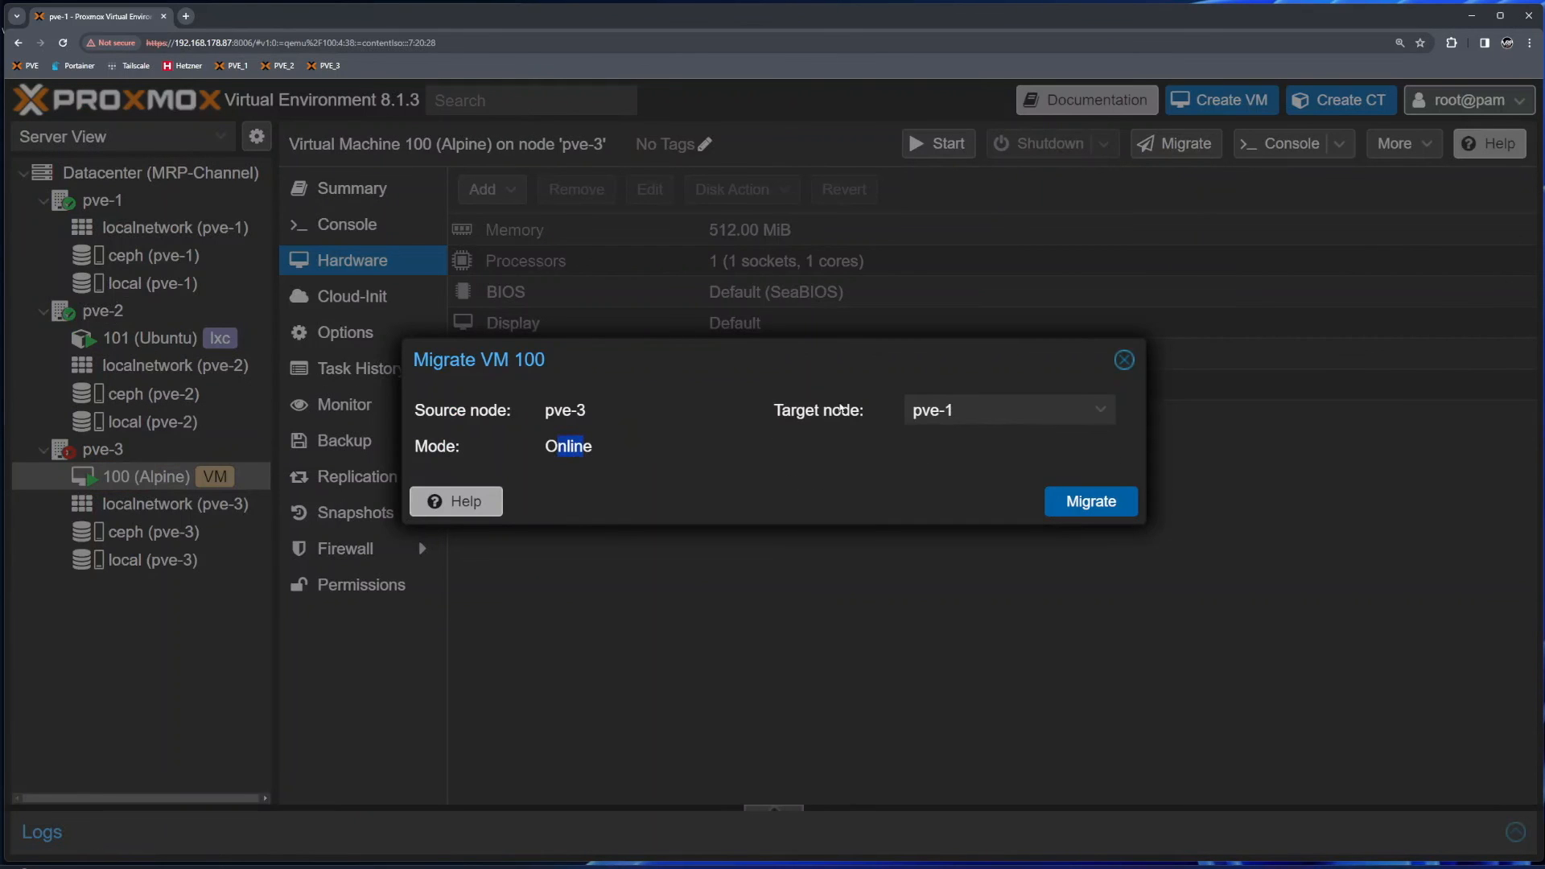
{"action": "left_click", "coordinate": [1125, 360]}
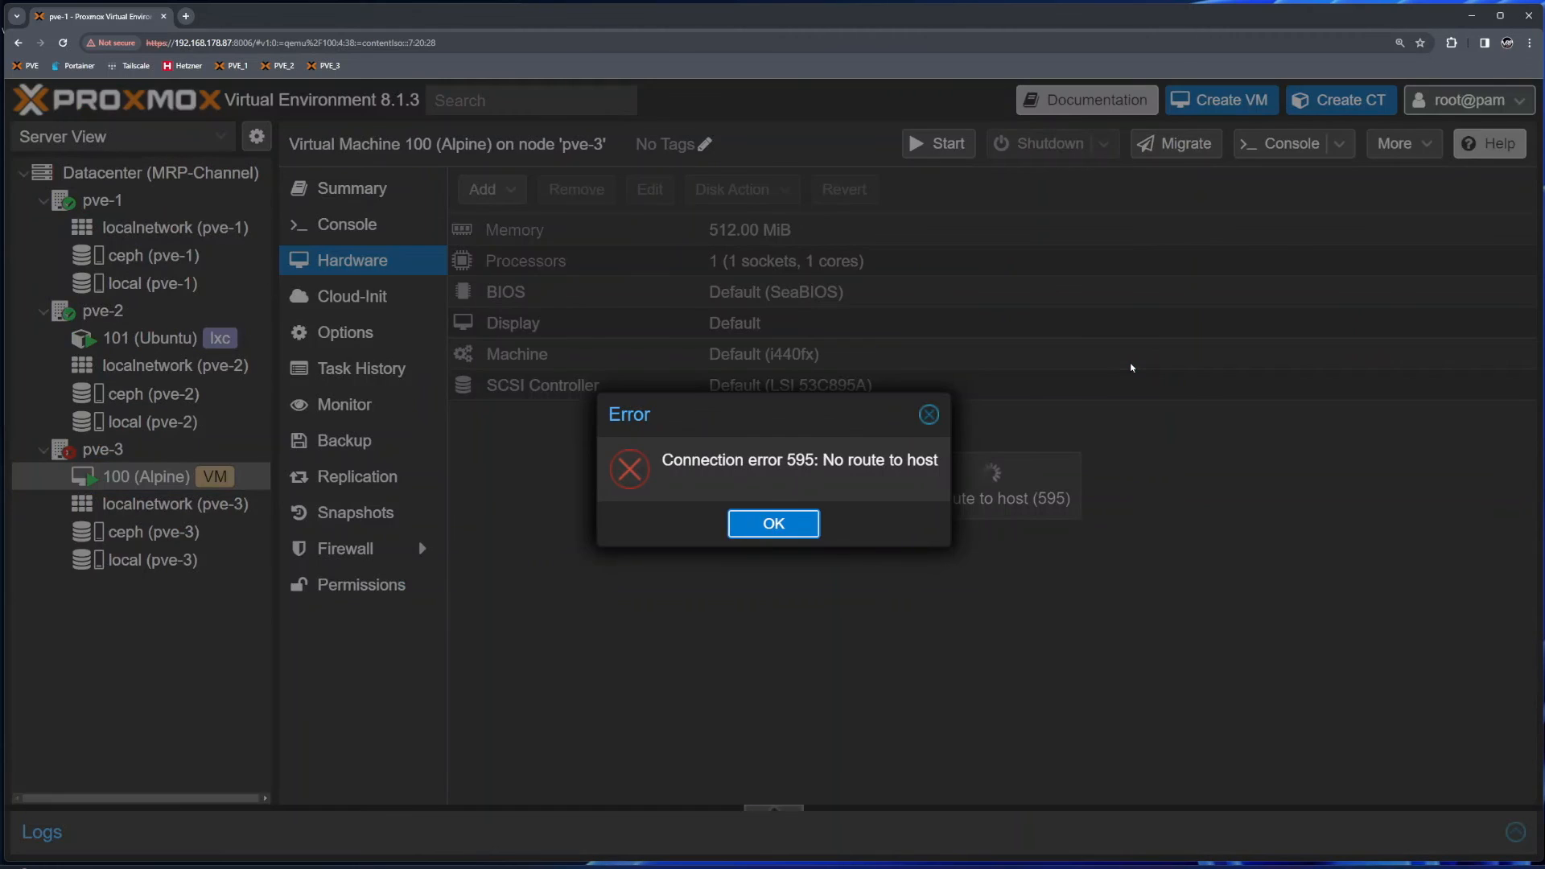
{"action": "left_click", "coordinate": [925, 411]}
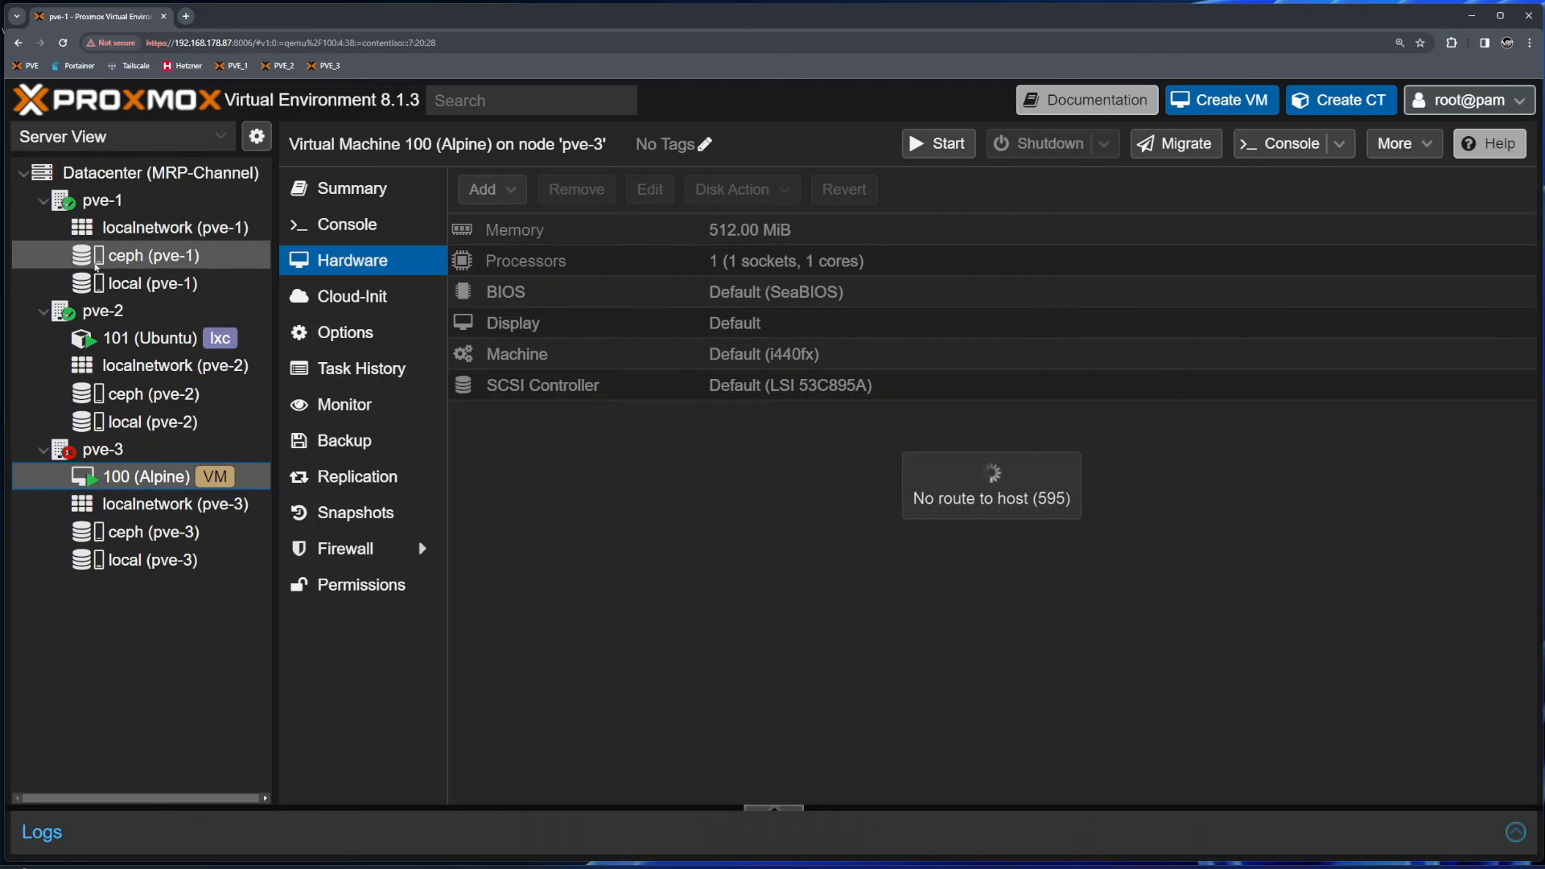
- Examine the Ceph health warnings, OSD and placement group status, services and performance on pve-2 while pve-3 is down
{"action": "left_click", "coordinate": [105, 311]}
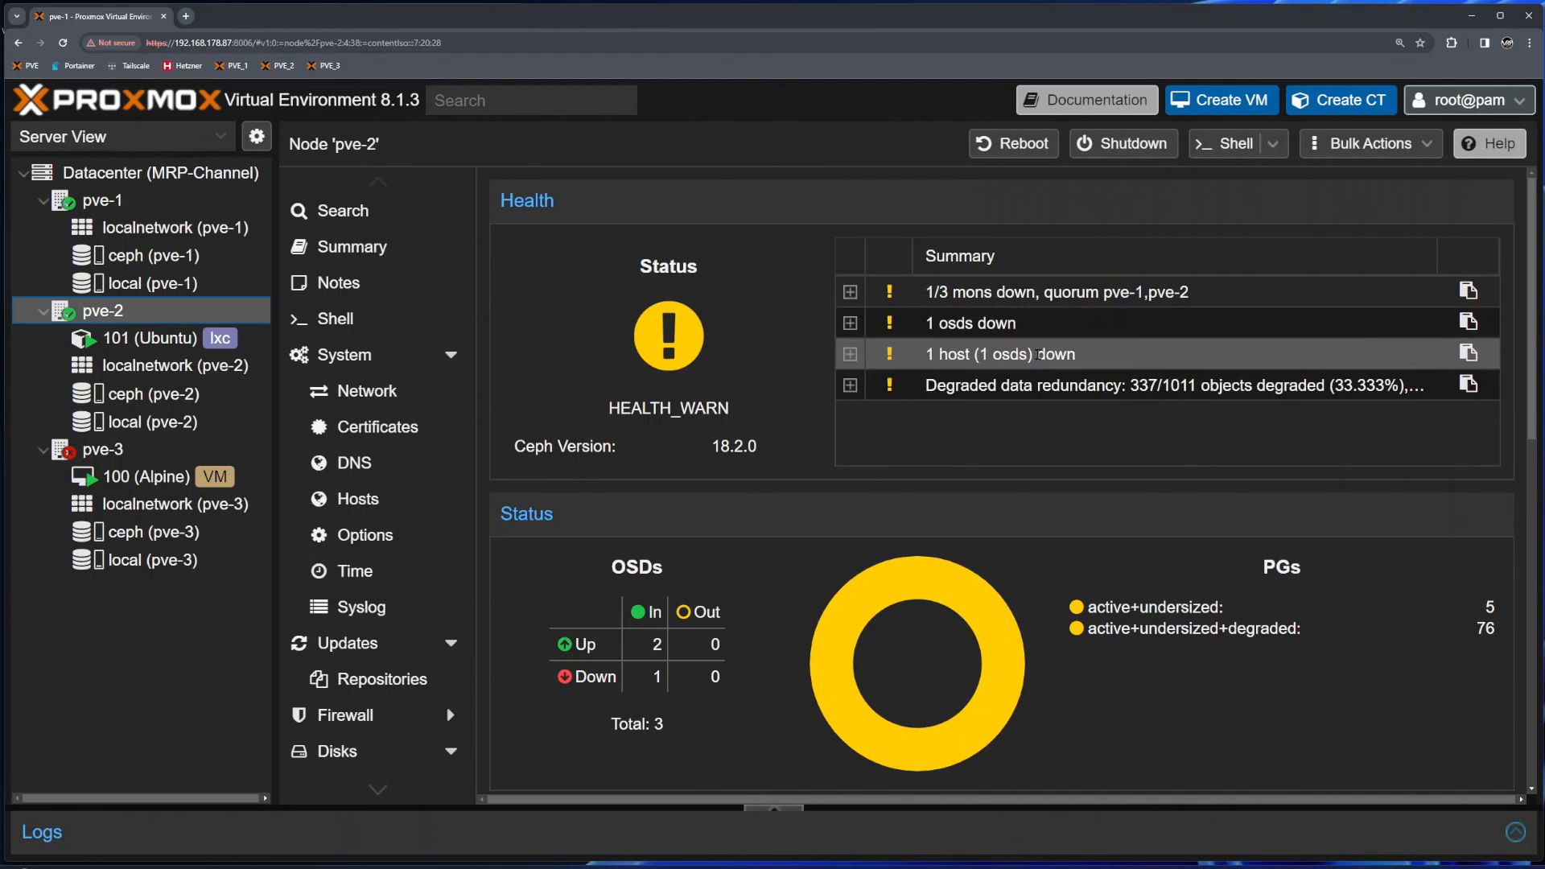
{"action": "mouse_move", "coordinate": [972, 292]}
{"action": "left_mouse_down"}
{"action": "mouse_move", "coordinate": [1201, 295]}
{"action": "mouse_move", "coordinate": [940, 293]}
{"action": "mouse_move", "coordinate": [1026, 291]}
{"action": "left_mouse_up"}
{"action": "left_click", "coordinate": [1062, 321]}
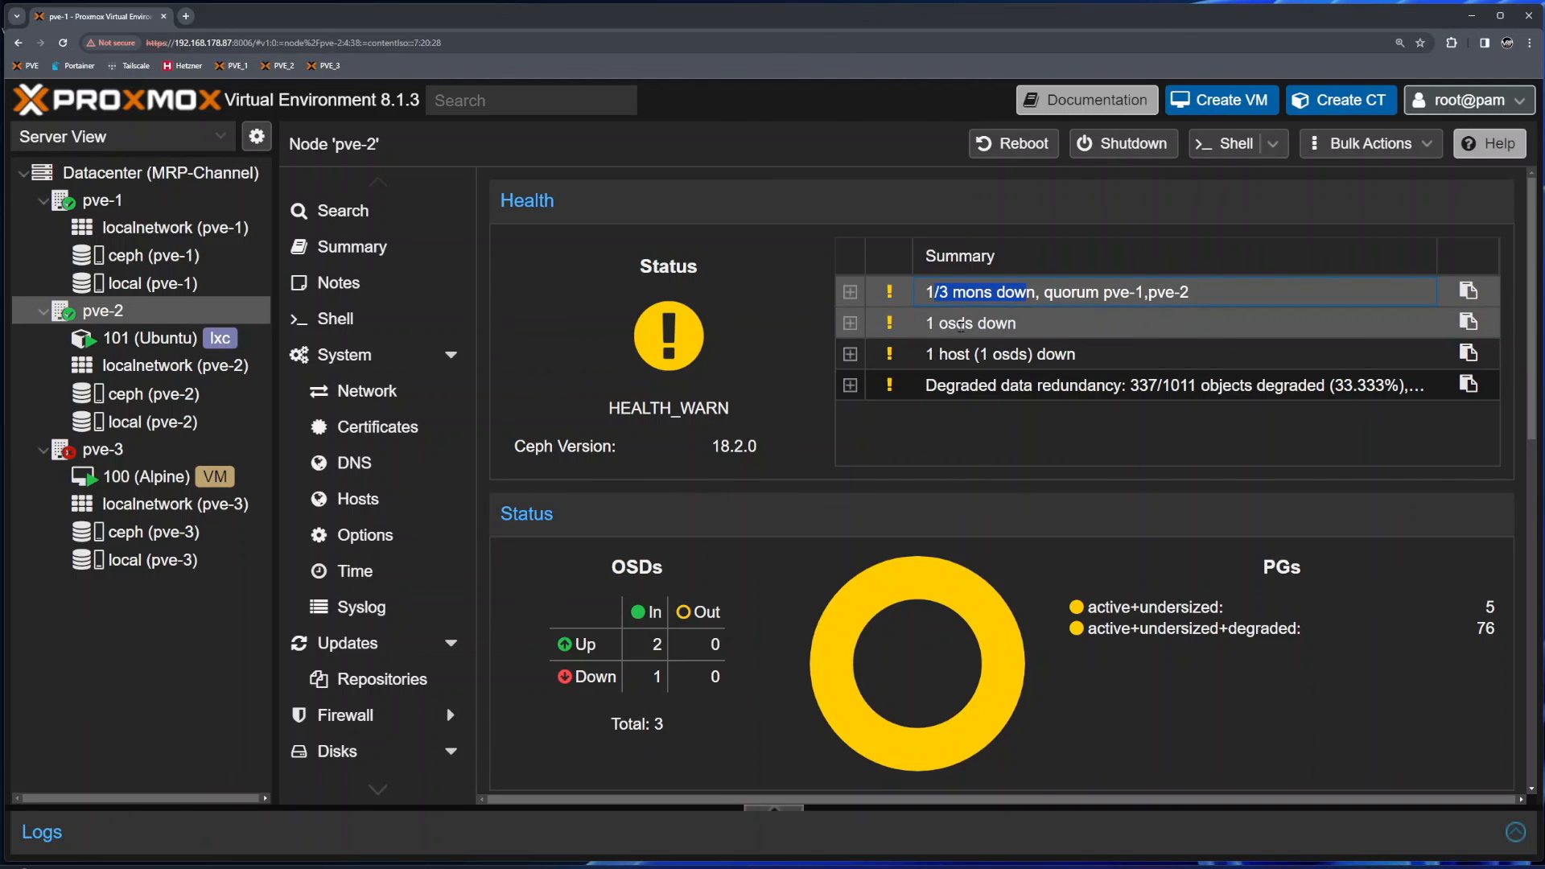
{"action": "left_click", "coordinate": [962, 323]}
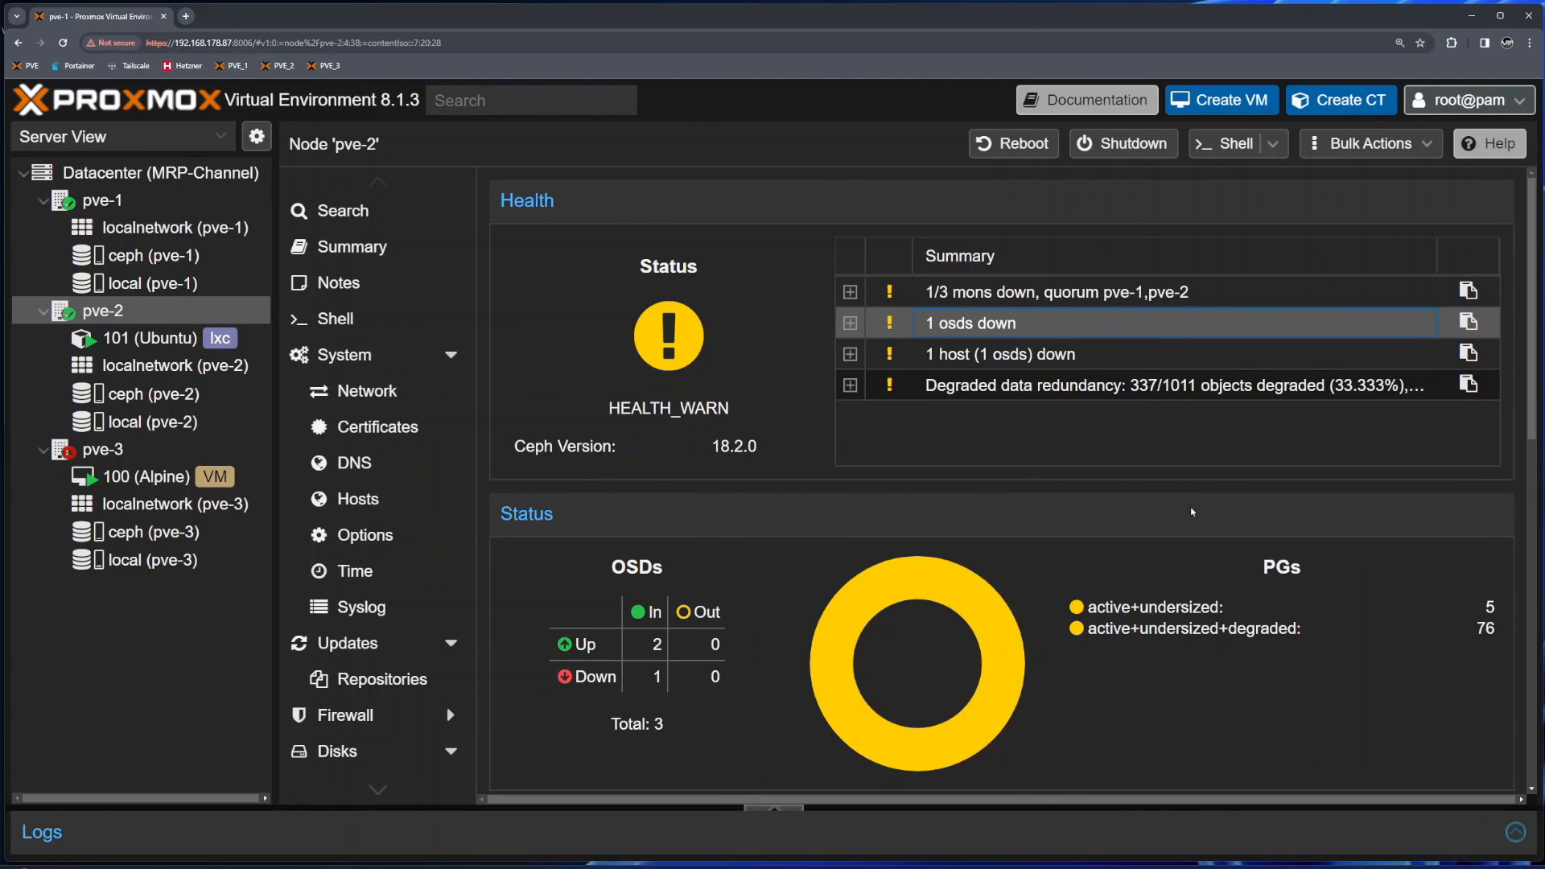
{"action": "scroll", "coordinate": [1121, 638], "scroll_direction": "down", "scroll_amount": 5}
{"action": "scroll", "coordinate": [1121, 638], "scroll_direction": "down", "scroll_amount": 5}
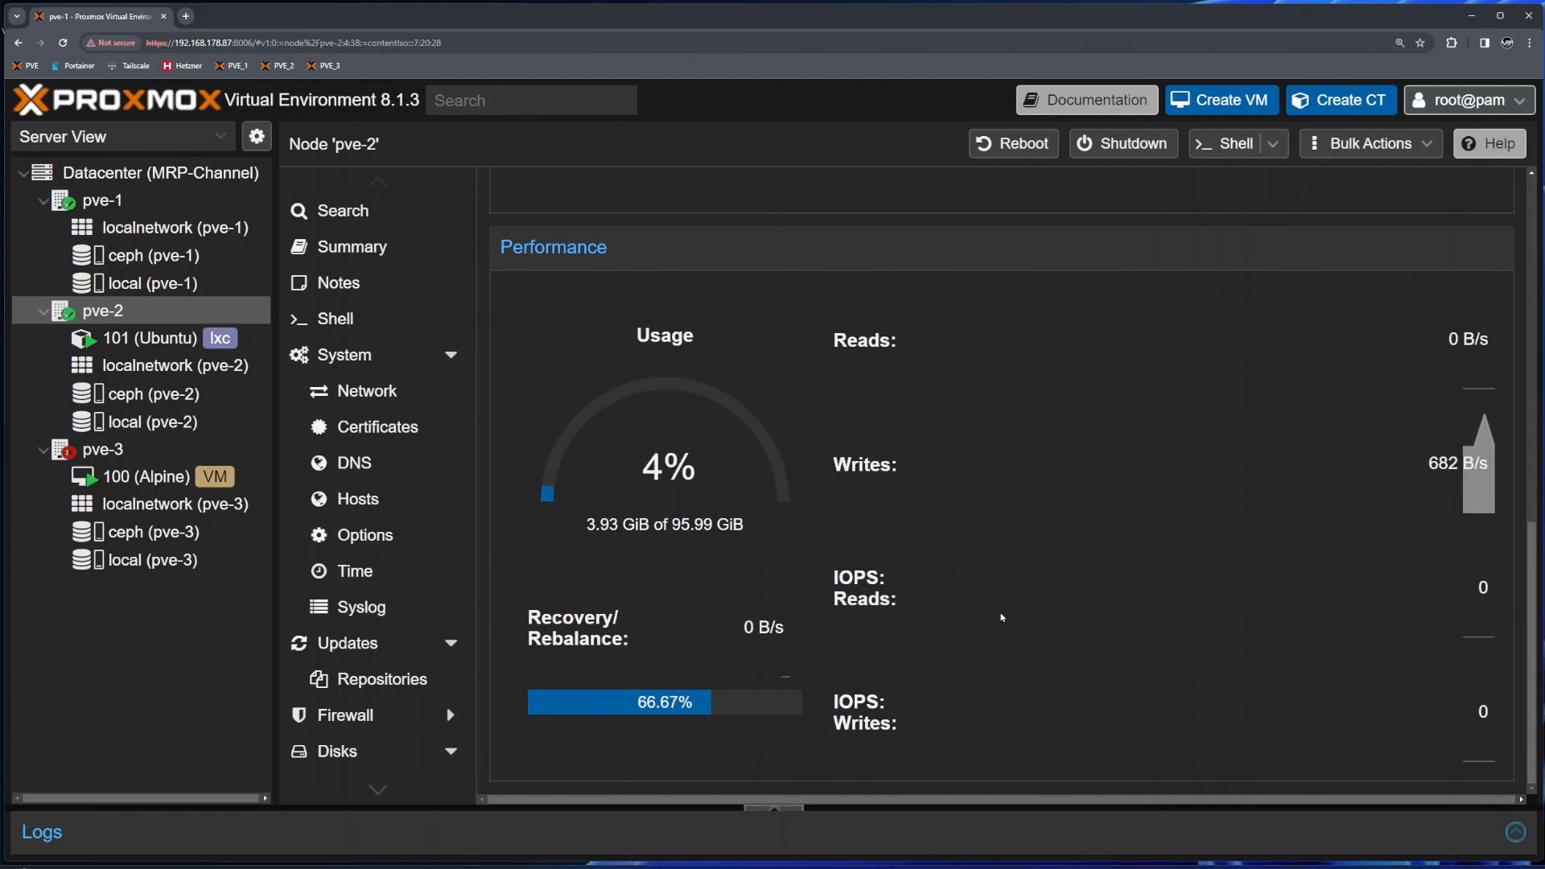
{"action": "scroll", "coordinate": [1000, 620], "scroll_direction": "up", "scroll_amount": 6}
{"action": "scroll", "coordinate": [346, 531], "scroll_direction": "down", "scroll_amount": 5}
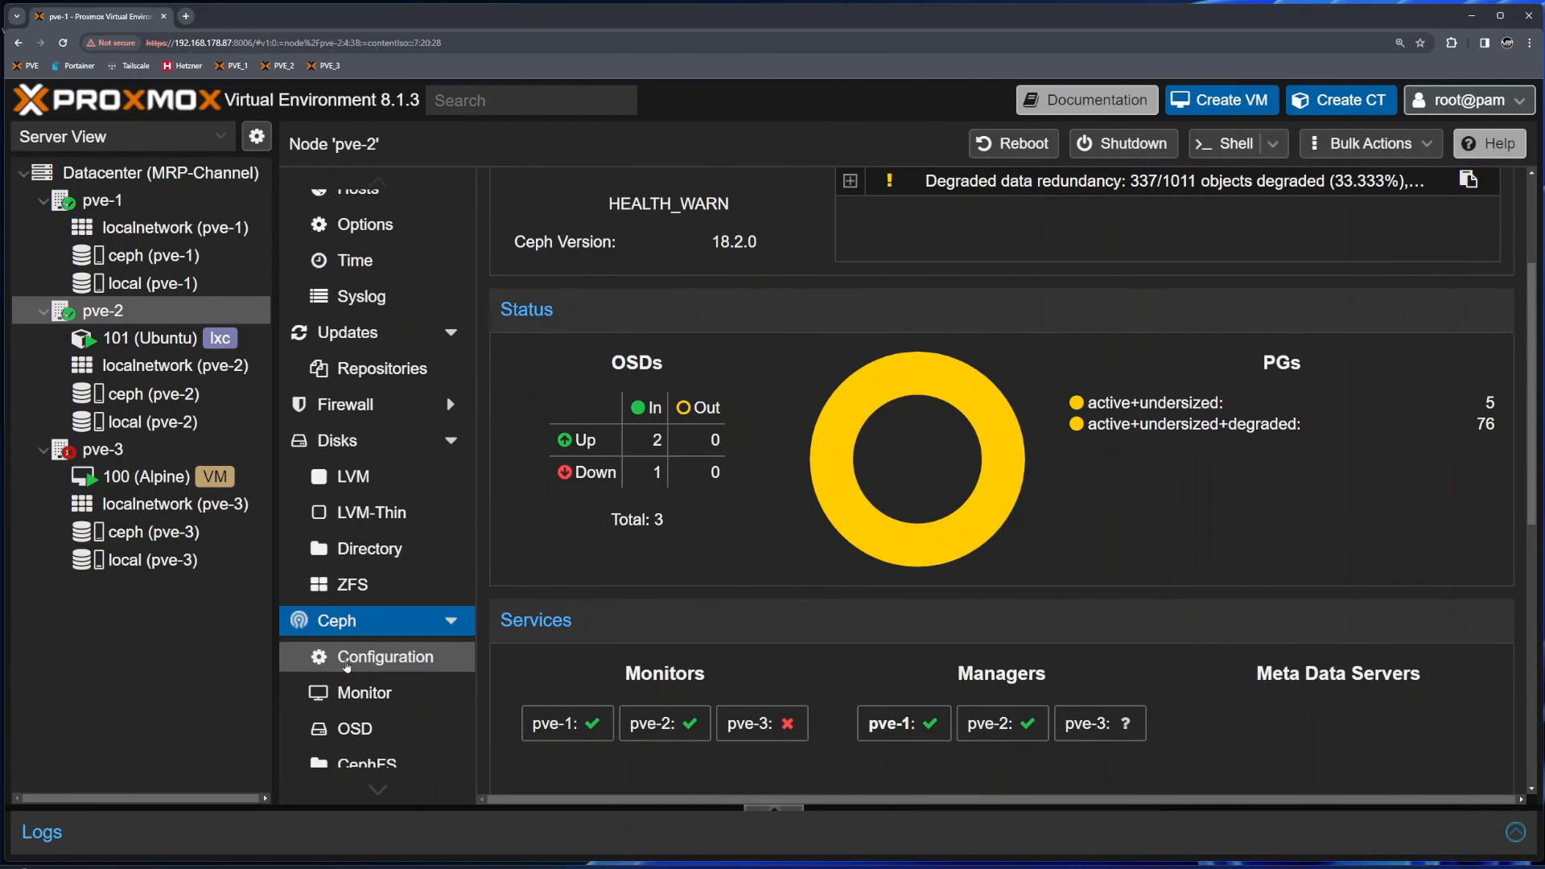
{"action": "scroll", "coordinate": [375, 603], "scroll_direction": "down", "scroll_amount": 3}
{"action": "scroll", "coordinate": [375, 616], "scroll_direction": "up", "scroll_amount": 8}
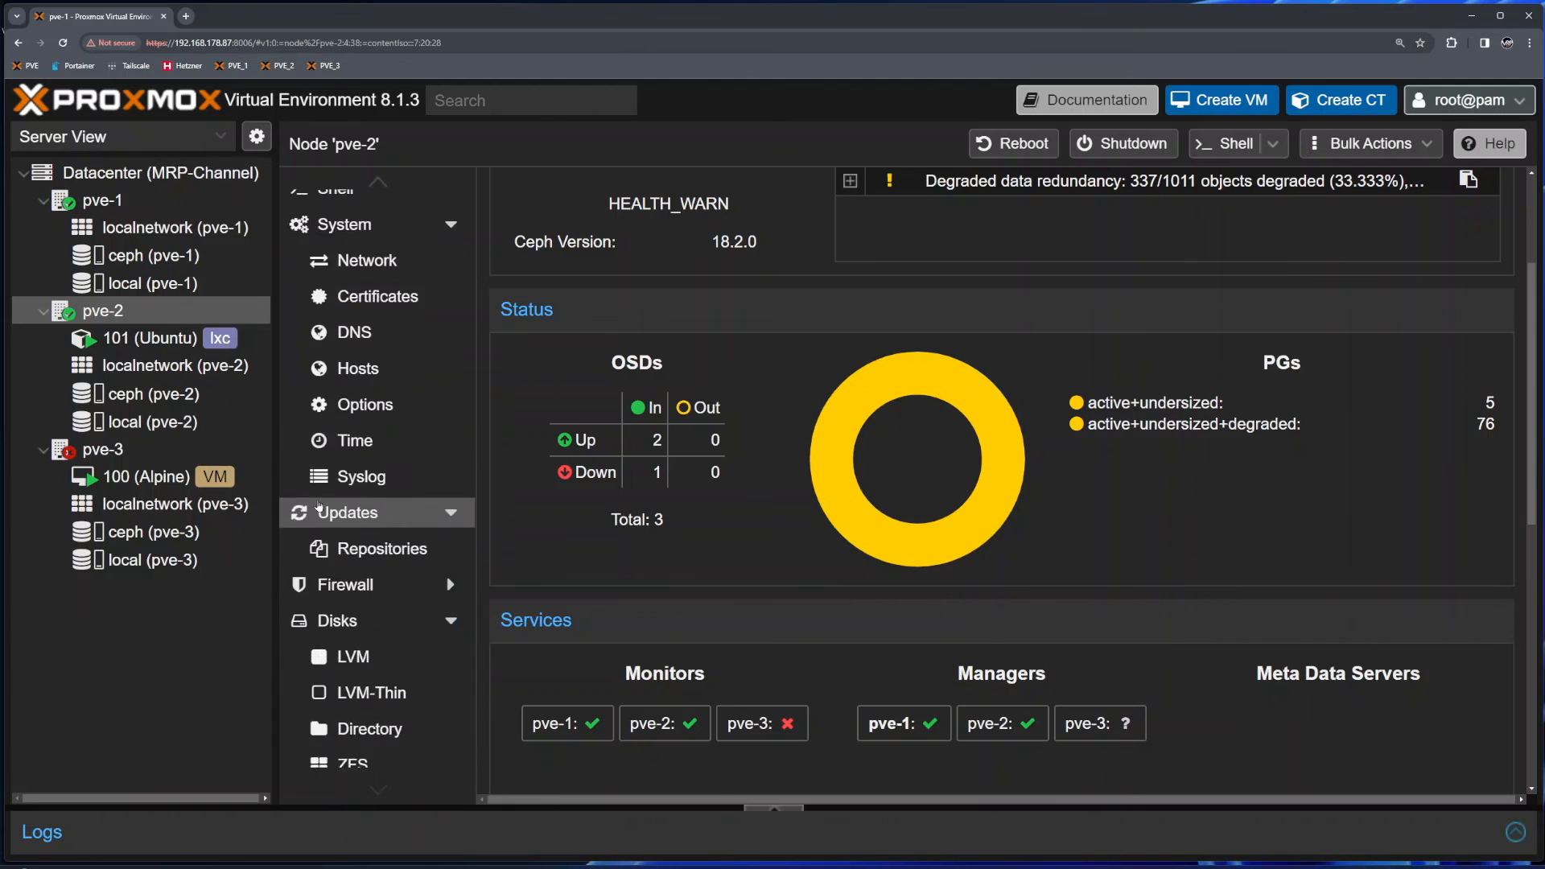
- Check the Datacenter HA status for the failover of vm:100, and return to the Ceph overview of pve-2
{"action": "left_click", "coordinate": [153, 173]}
{"action": "scroll", "coordinate": [435, 411], "scroll_direction": "down", "scroll_amount": 4}
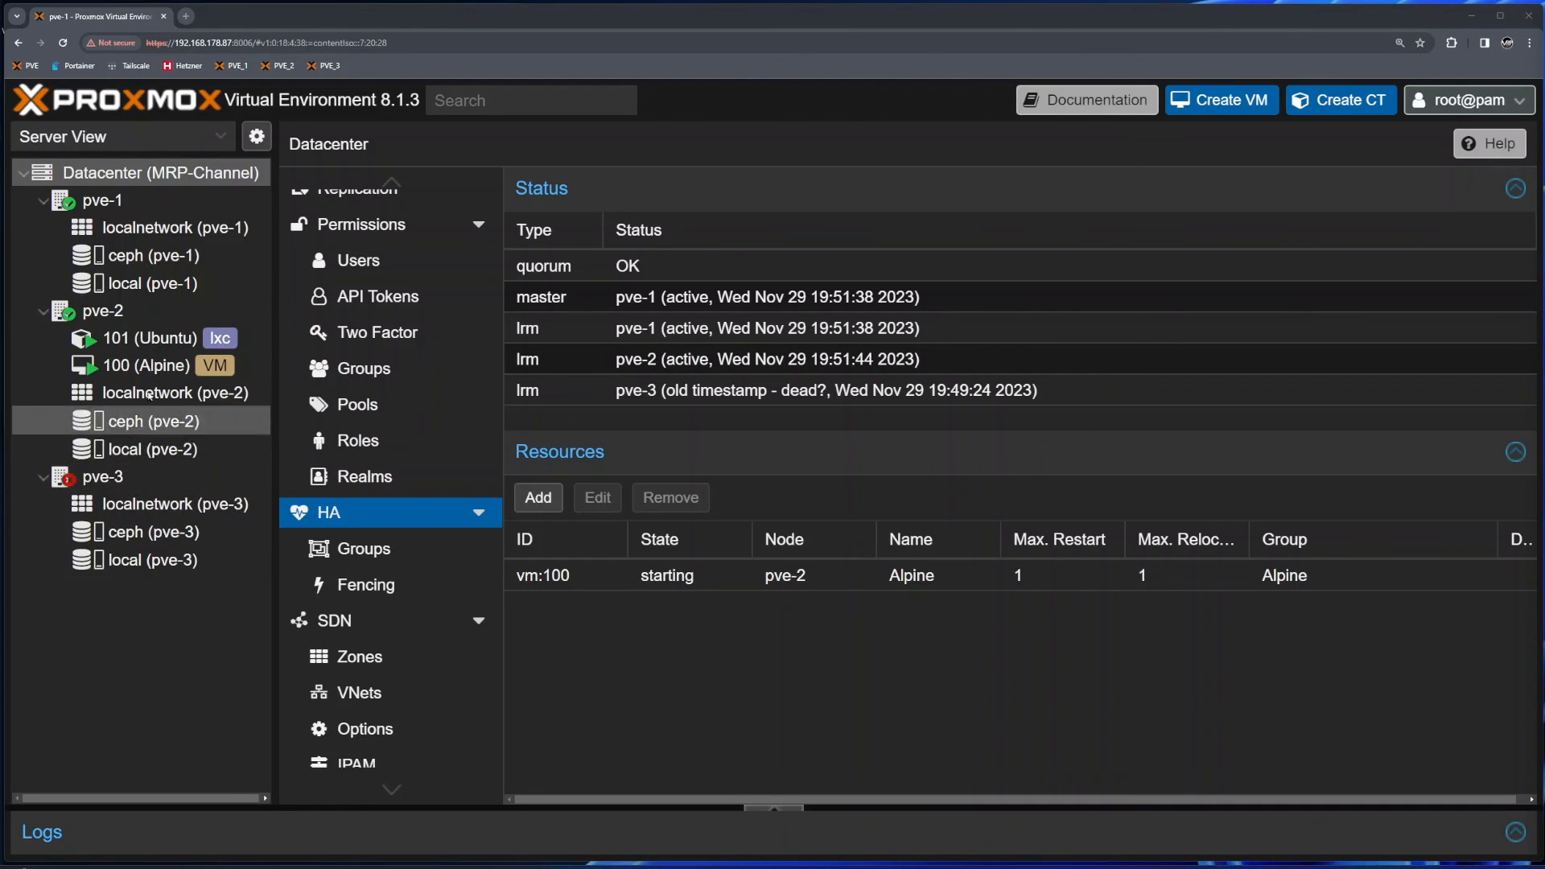
{"action": "left_click", "coordinate": [103, 311]}
{"action": "scroll", "coordinate": [367, 448], "scroll_direction": "down", "scroll_amount": 3}
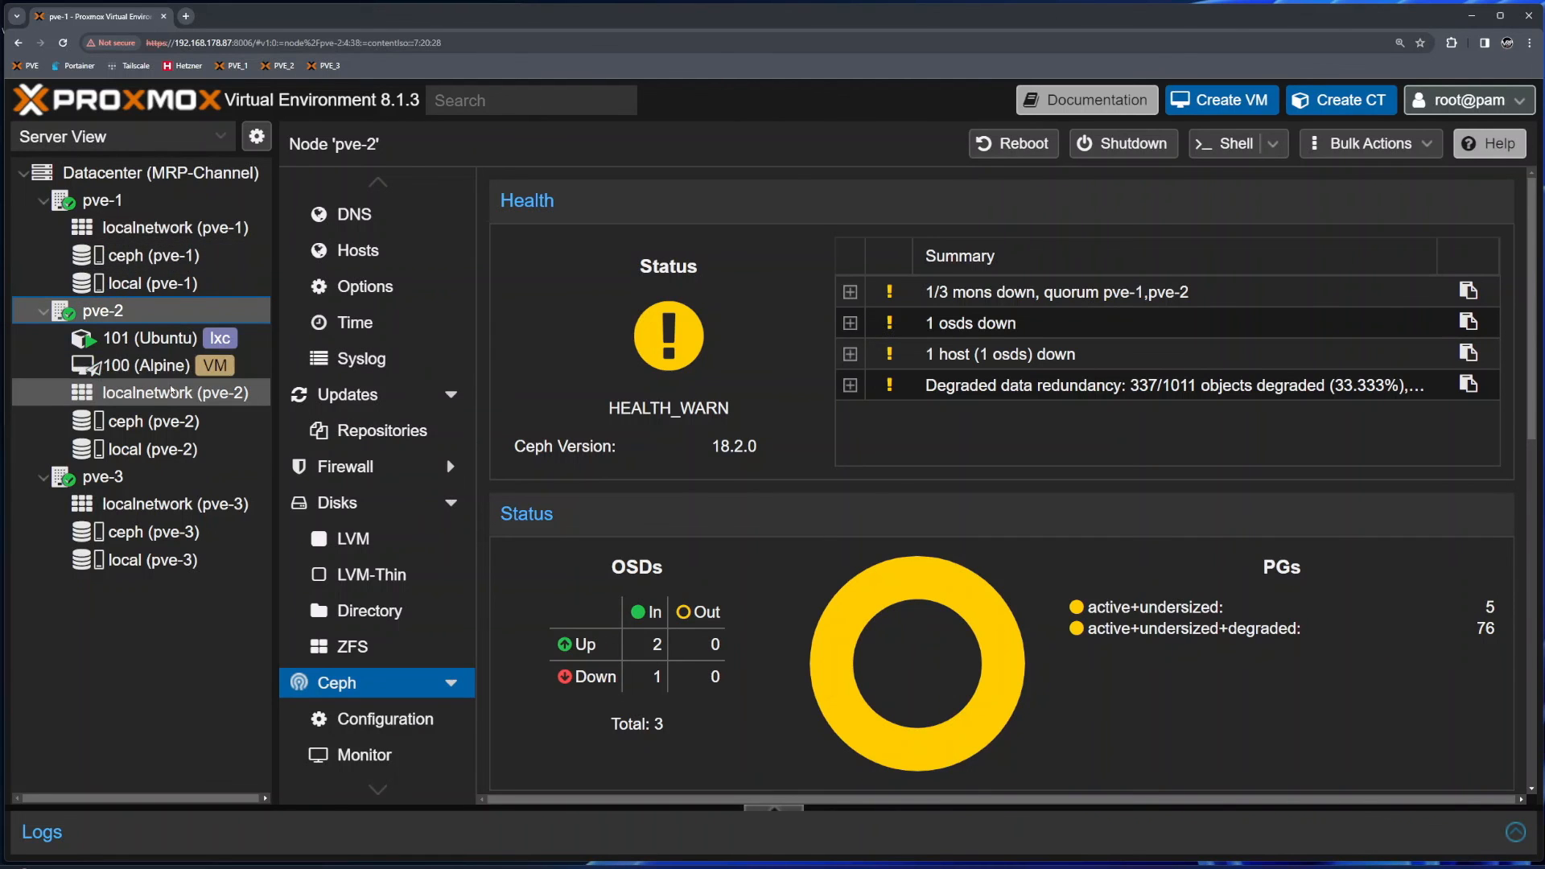
{"action": "mouse_move", "coordinate": [151, 369]}
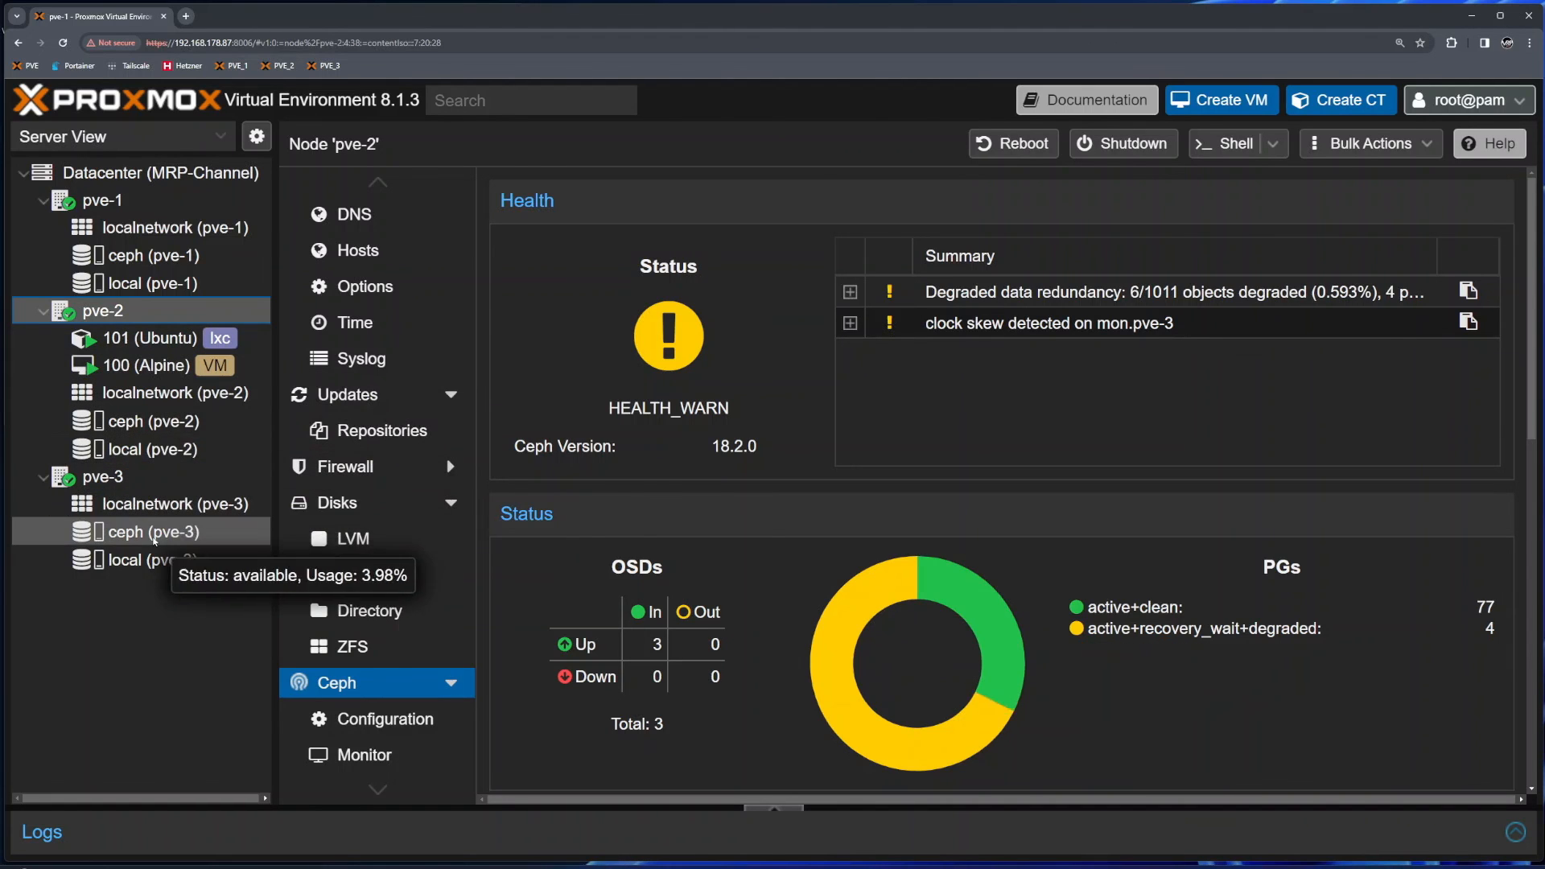
- Follow the recovery of the placement groups in the Ceph status of pve-2, highlighting the non-active group state
{"action": "mouse_move", "coordinate": [970, 623]}
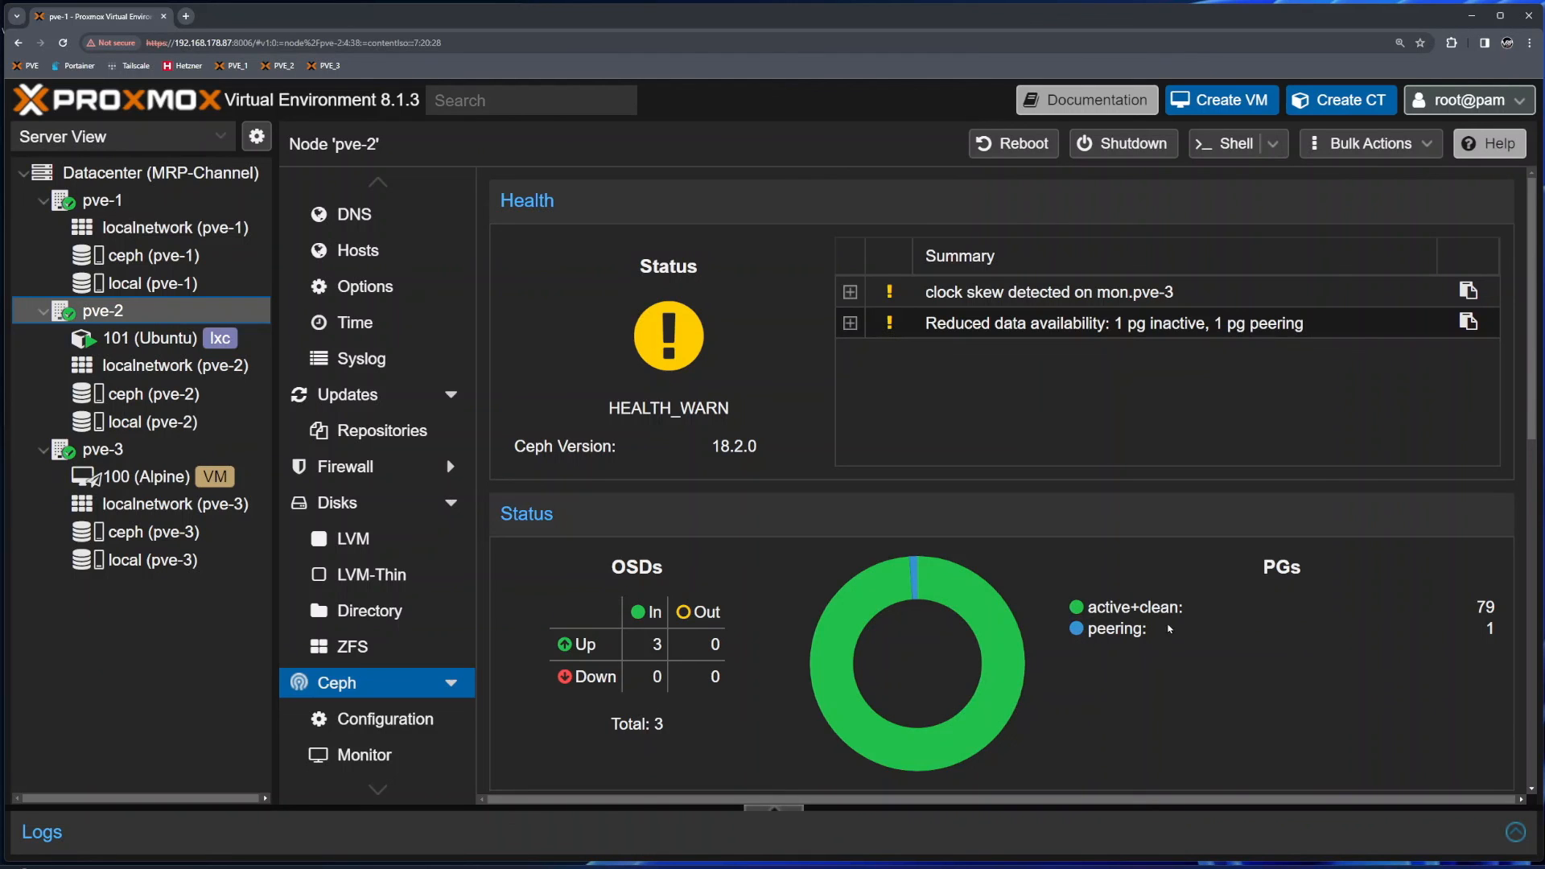
{"action": "mouse_move", "coordinate": [852, 604]}
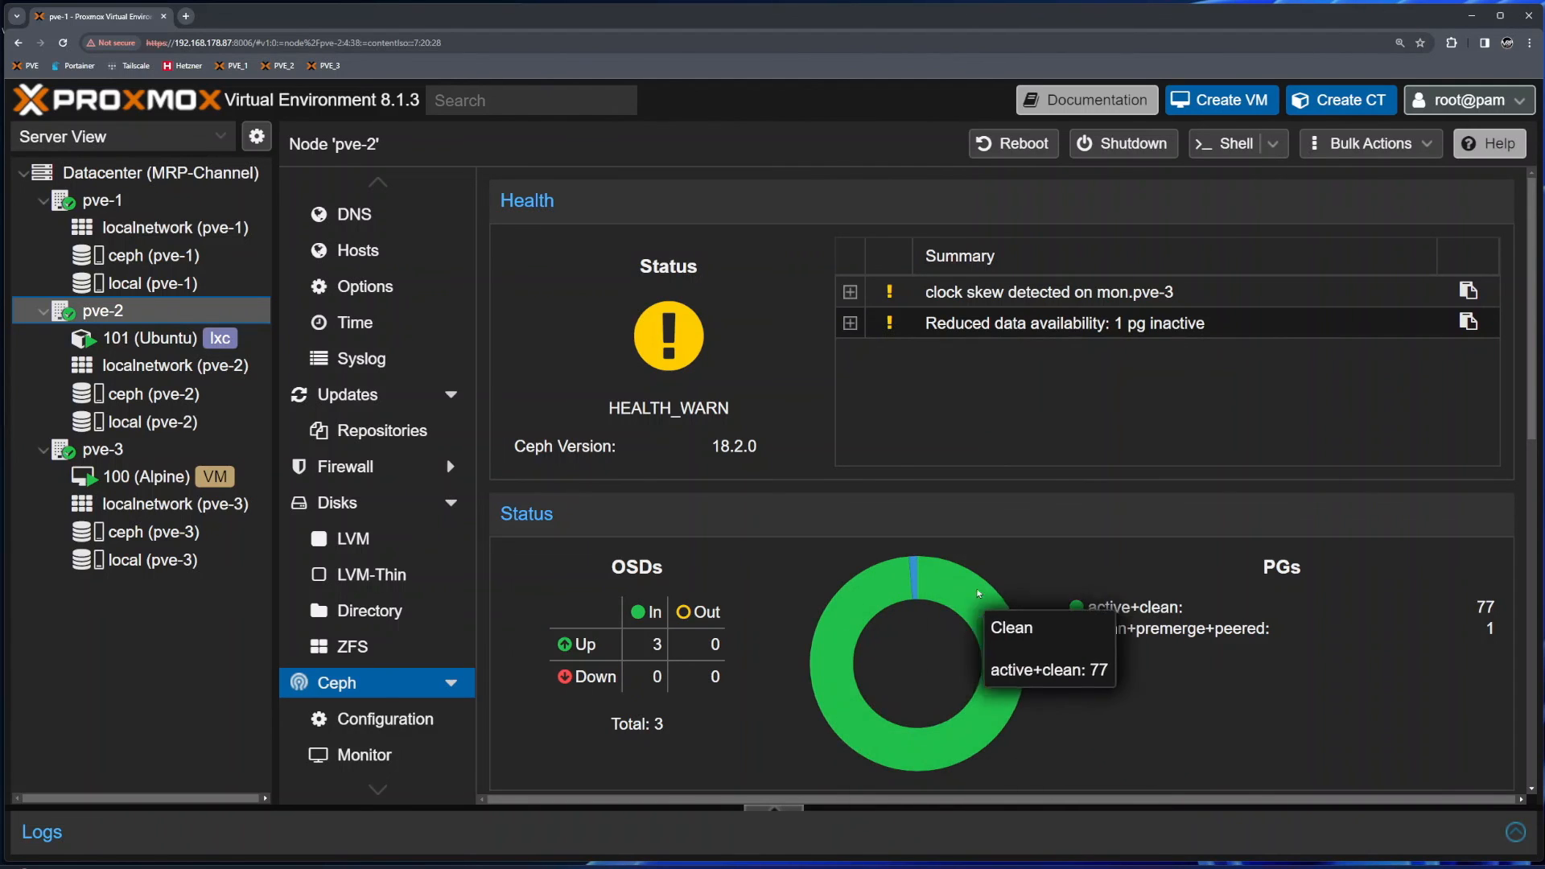
{"action": "left_click_drag", "start_coordinate": [1118, 628], "coordinate": [1256, 648]}
{"action": "left_click", "coordinate": [1205, 680]}
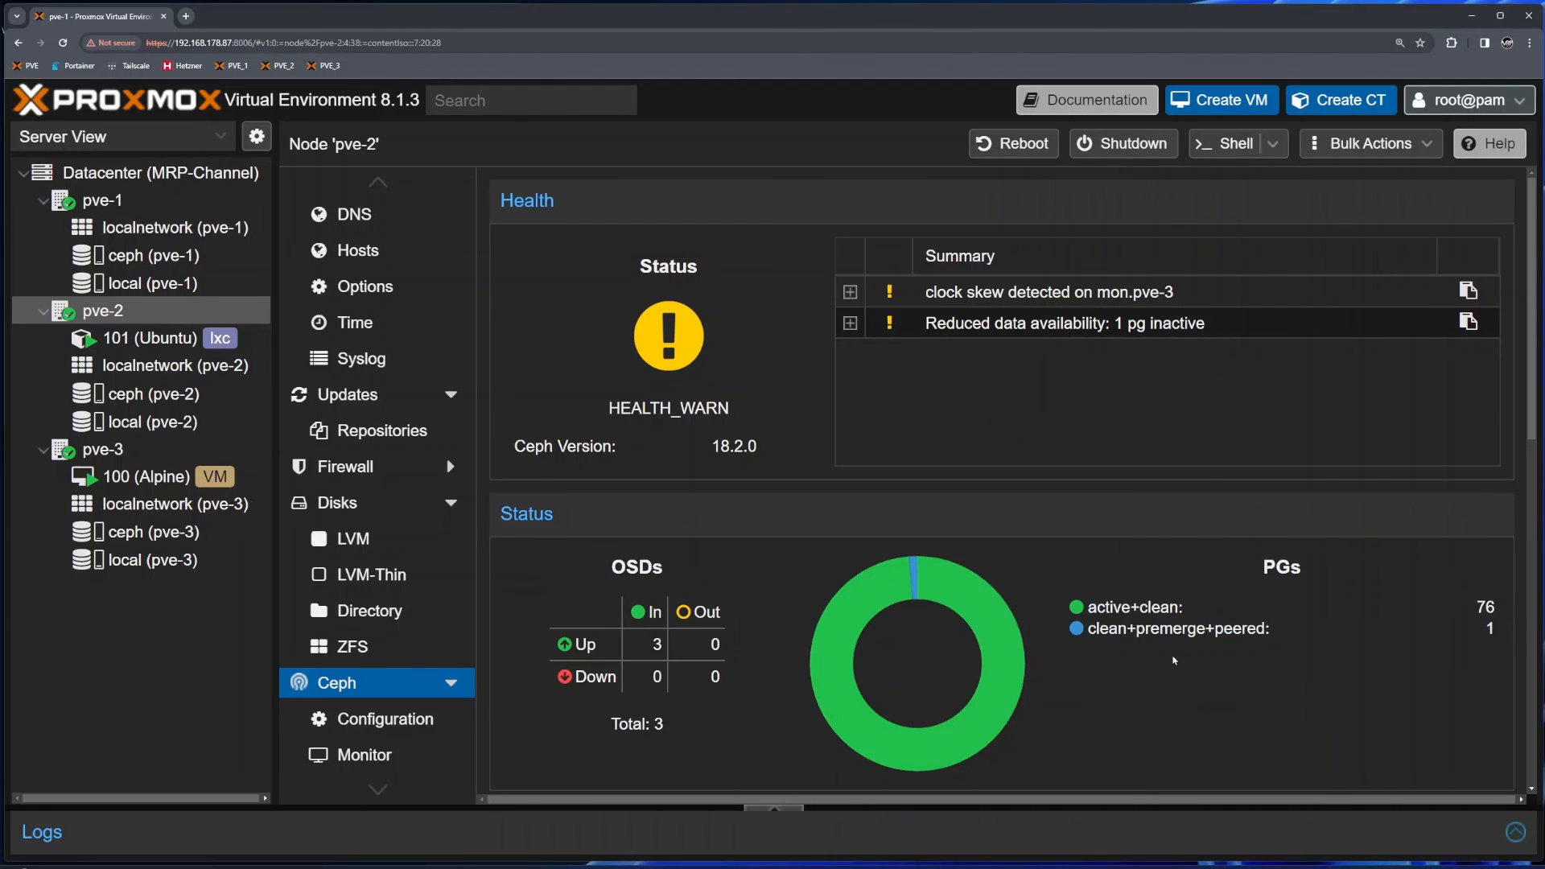
{"action": "scroll", "coordinate": [1057, 638], "scroll_direction": "down", "scroll_amount": 2}
{"action": "scroll", "coordinate": [1118, 550], "scroll_direction": "up", "scroll_amount": 1}
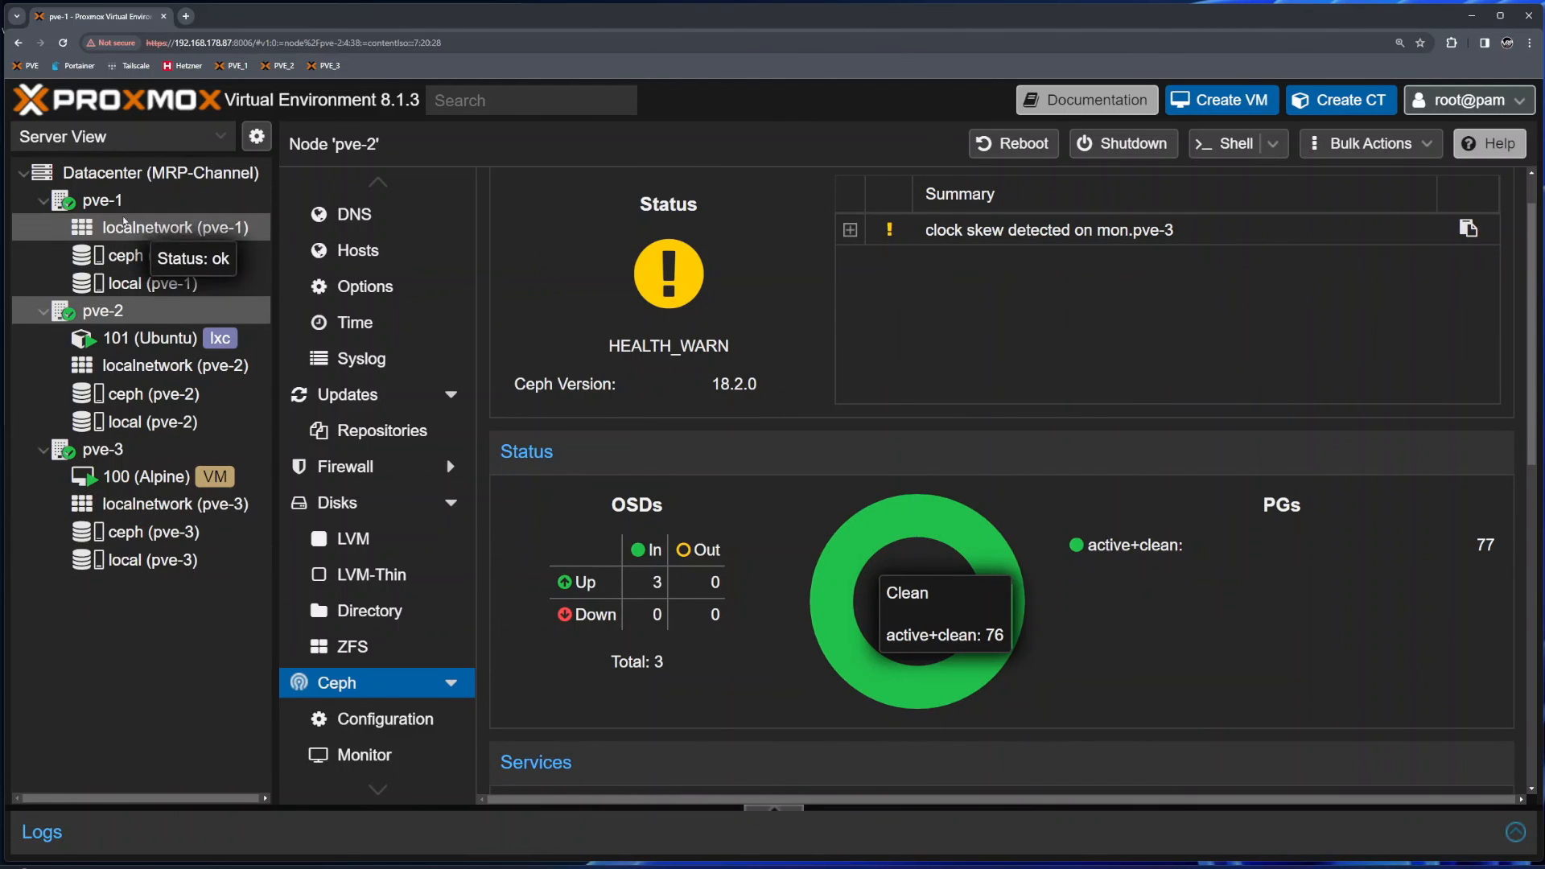
- Compare the Ceph status across the cluster nodes, and check the hardware of VM 100 (Alpine) on pve-3
{"action": "left_click", "coordinate": [102, 200]}
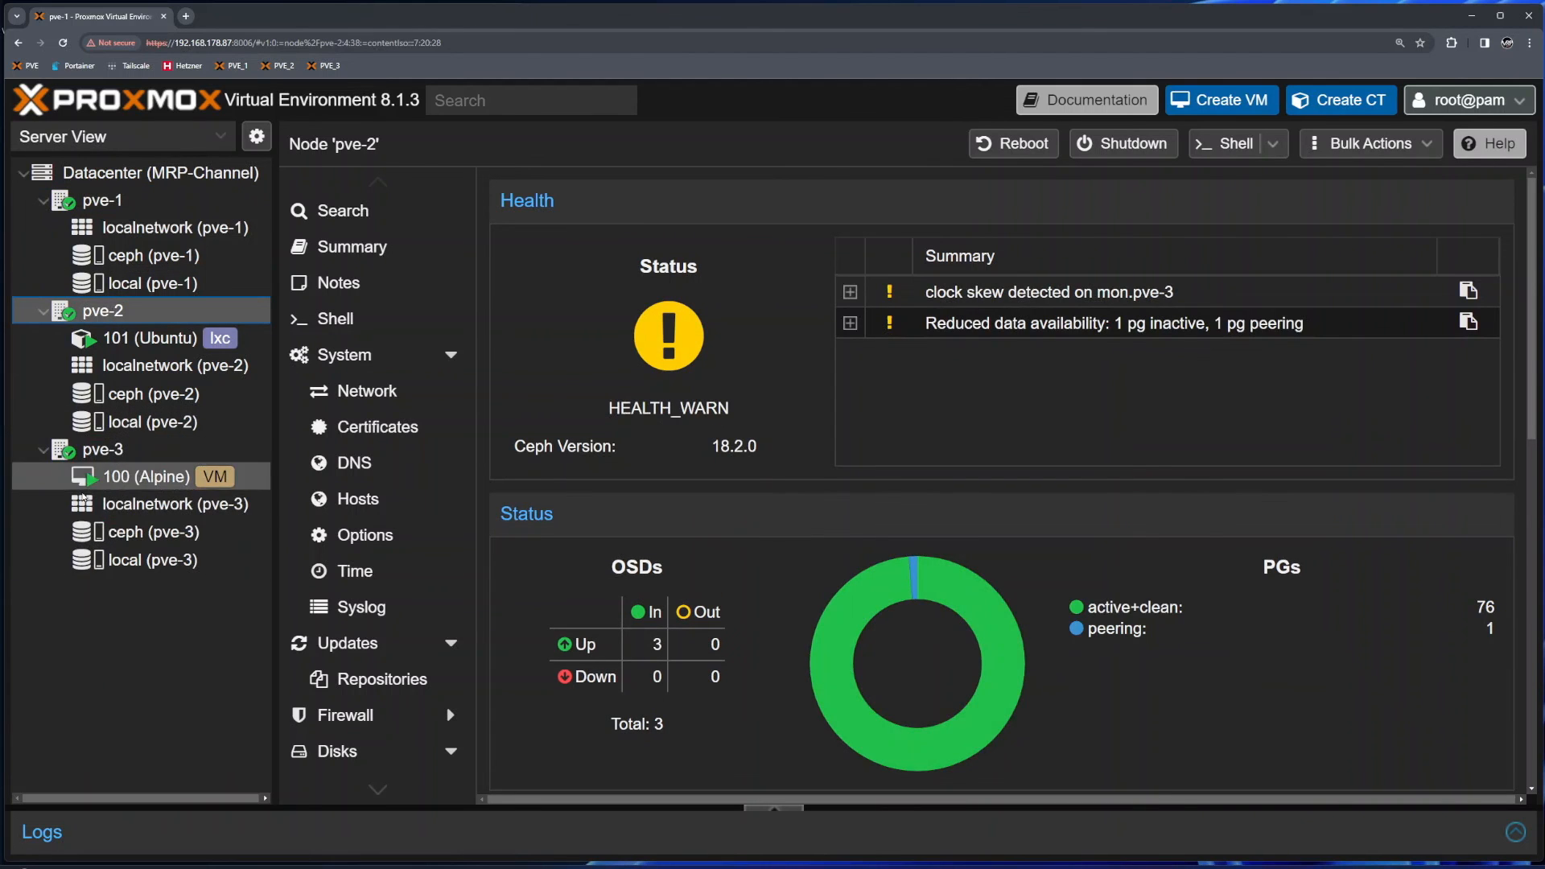
{"action": "left_click", "coordinate": [105, 451]}
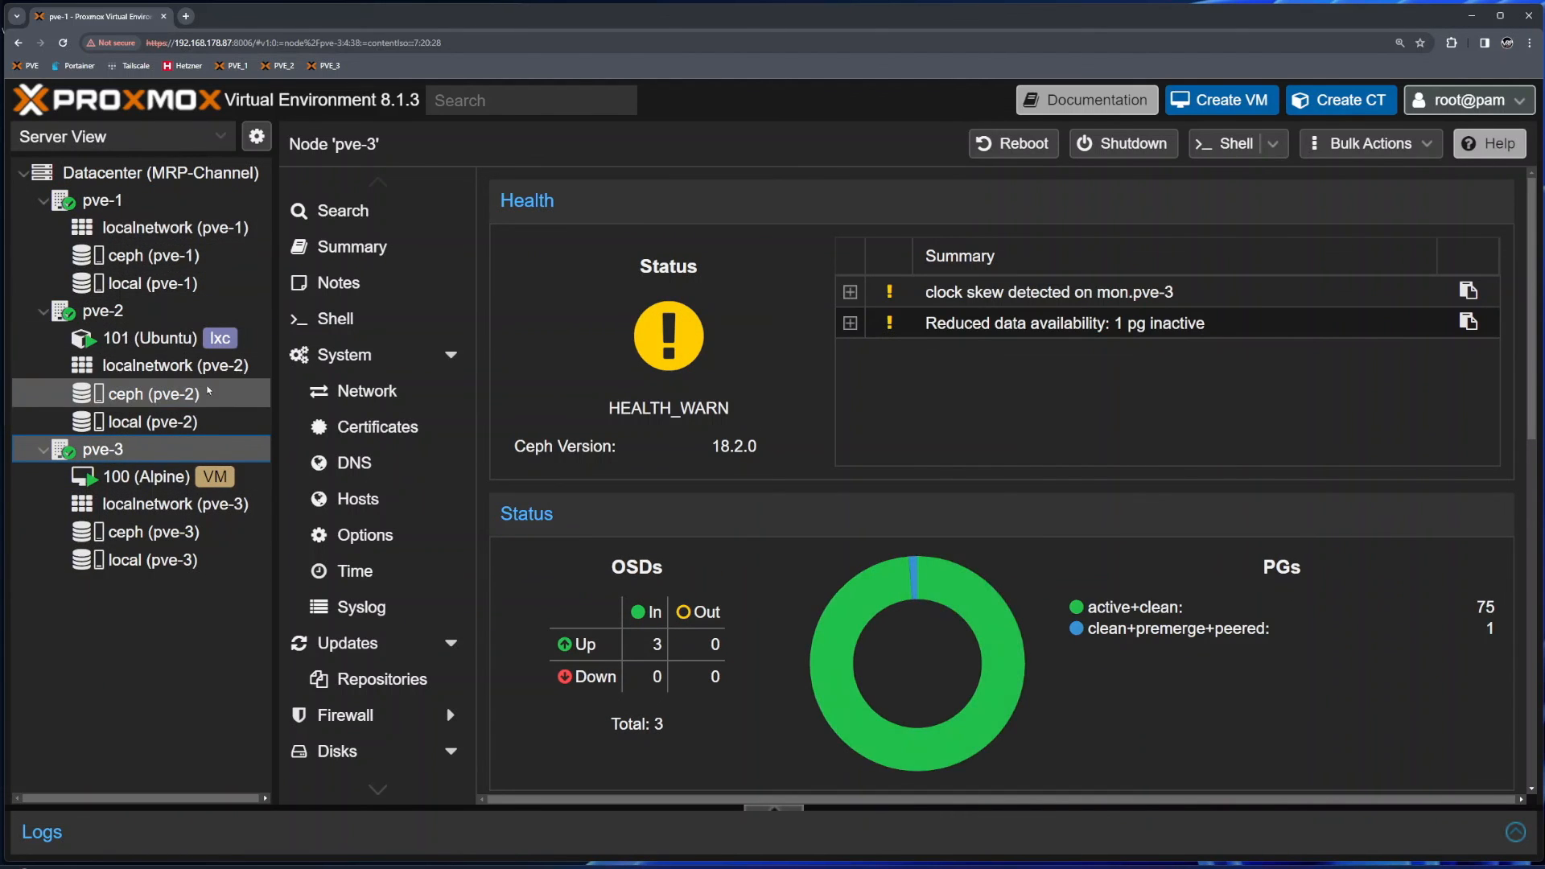
{"action": "left_click", "coordinate": [144, 478]}
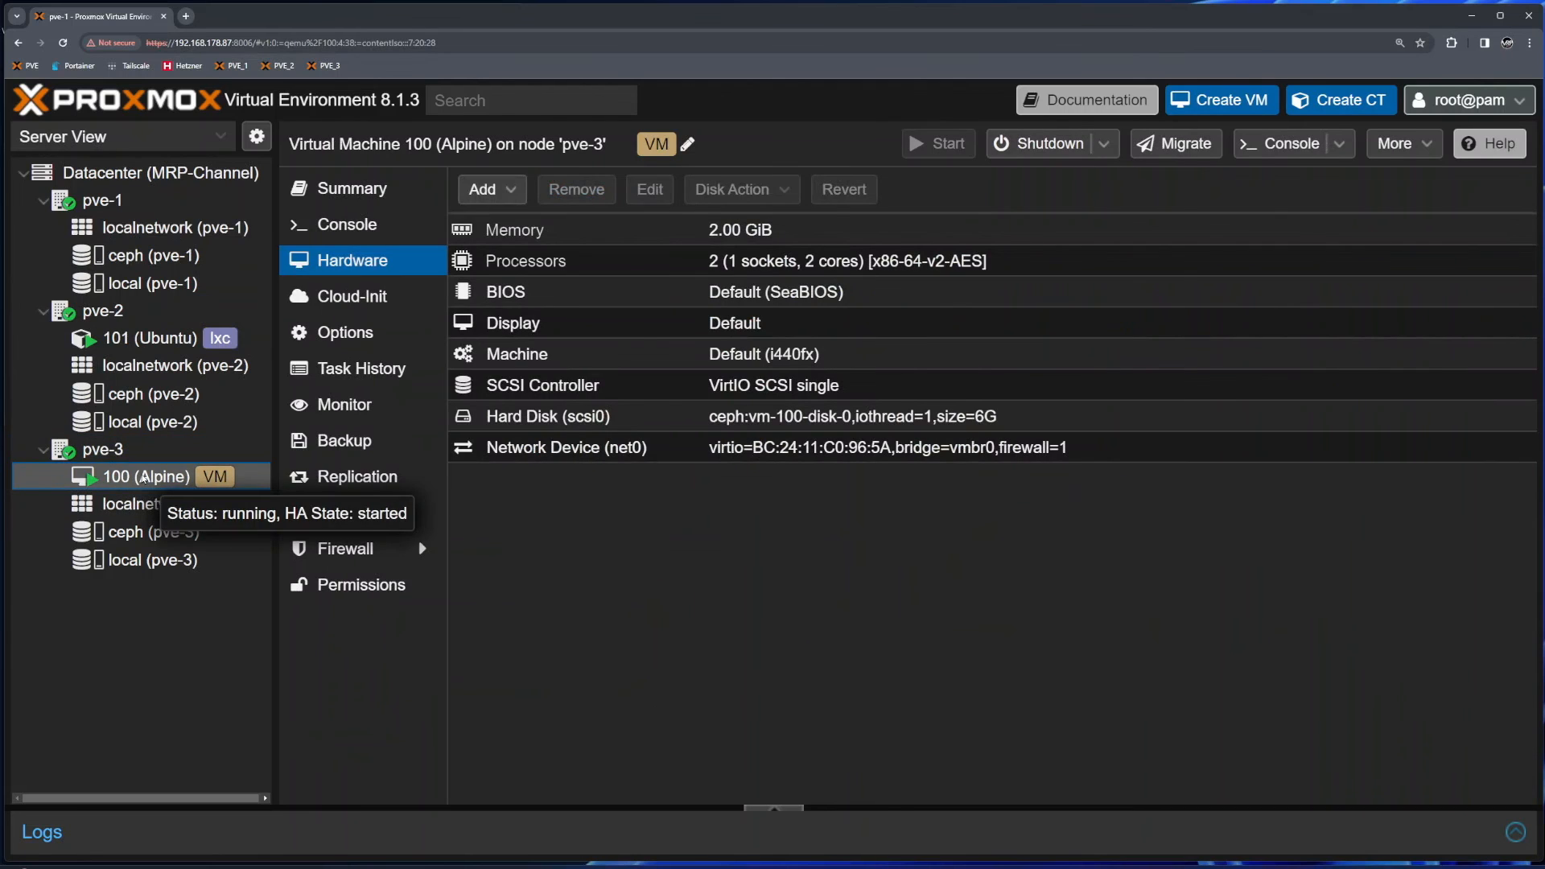
- Review the Datacenter HA status again, and select the Alpine HA group to check its node priorities
{"action": "left_click", "coordinate": [120, 172]}
{"action": "scroll", "coordinate": [343, 631], "scroll_direction": "down", "scroll_amount": 5}
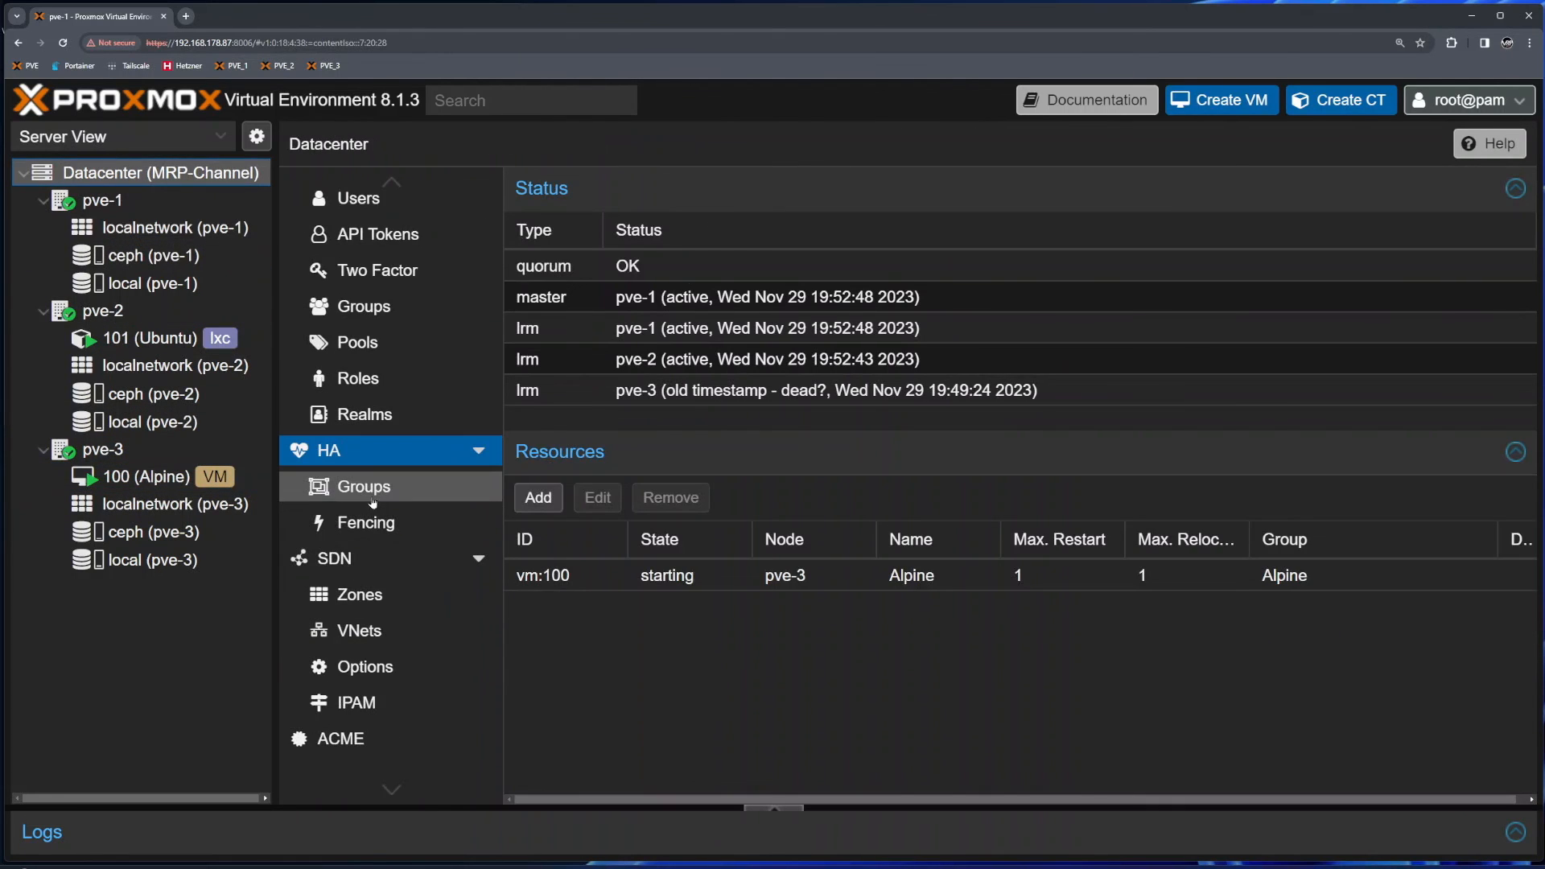
{"action": "left_click", "coordinate": [412, 486]}
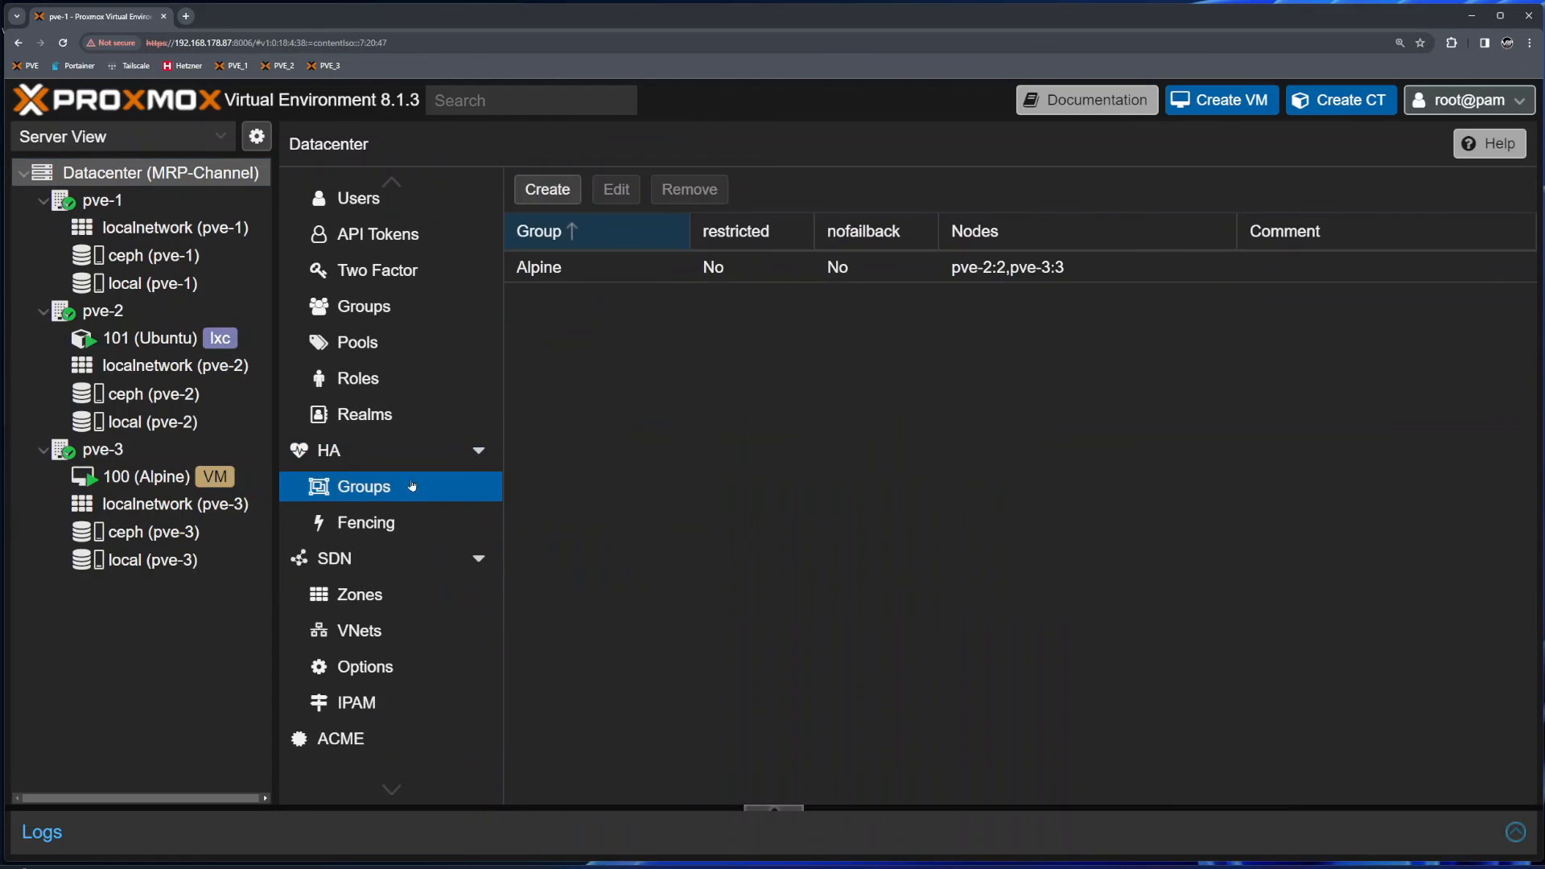
{"action": "left_click", "coordinate": [877, 273]}
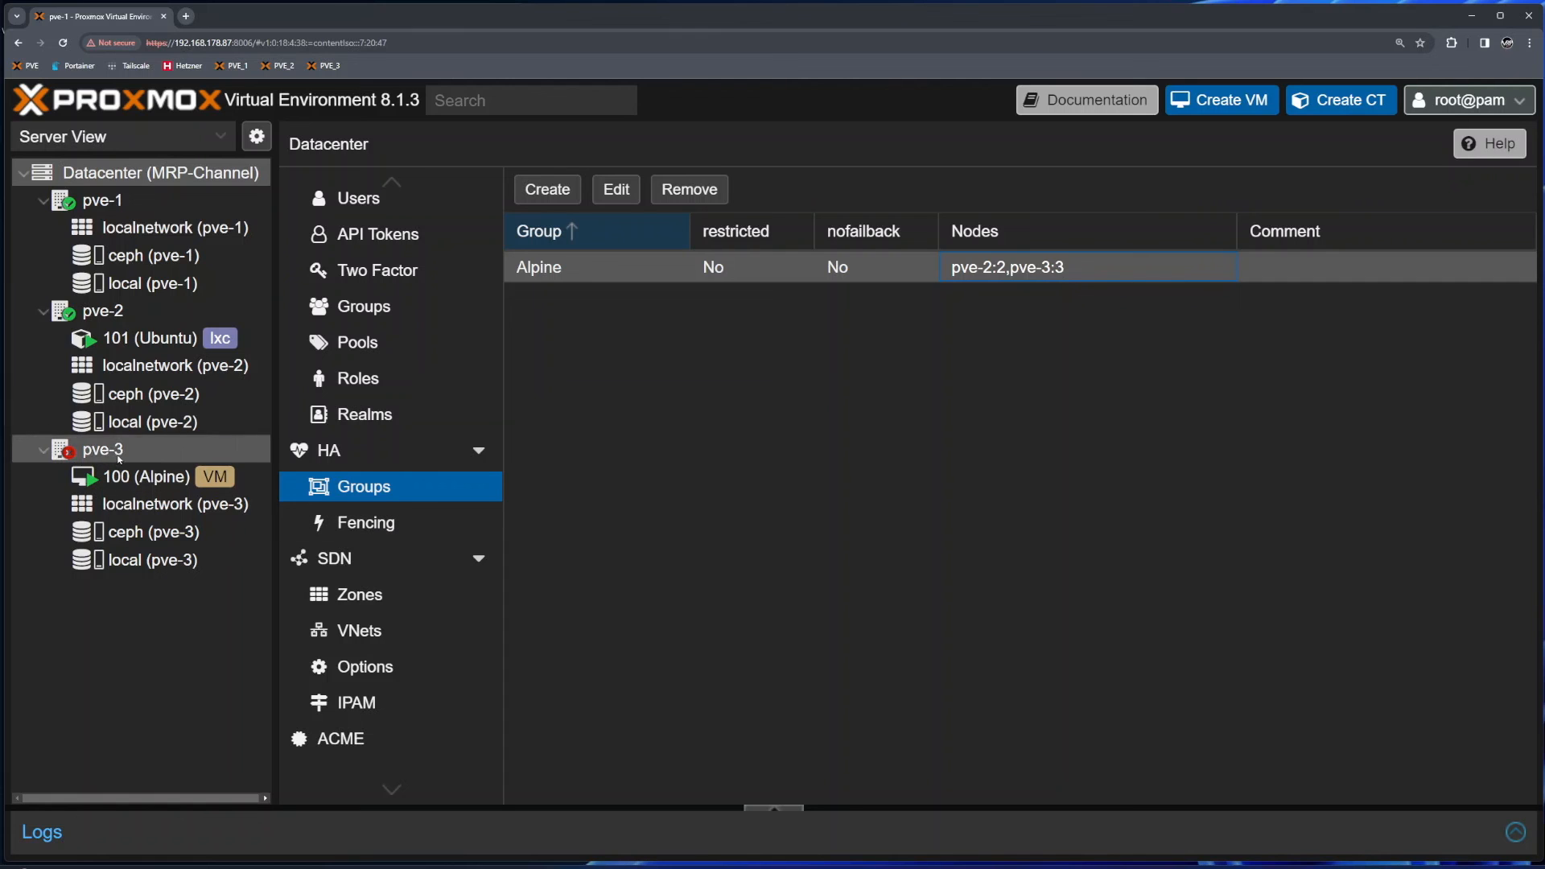
- Check the Ceph health on pve-2, and highlight the RAM and CPU usage in the summary of pve-1
{"action": "left_click", "coordinate": [103, 312]}
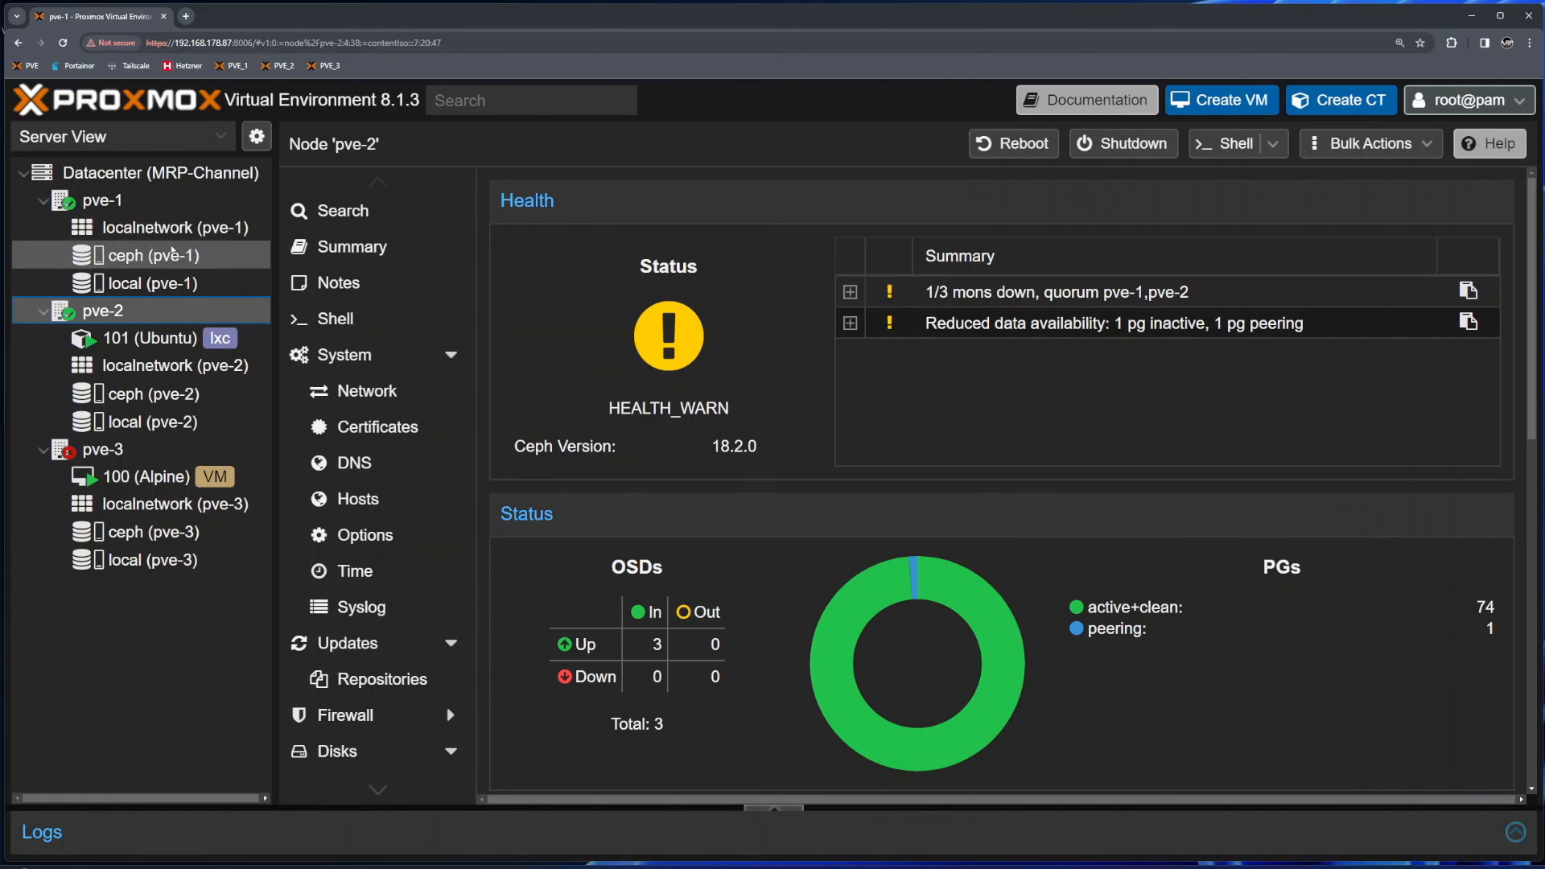
{"action": "left_click", "coordinate": [102, 201]}
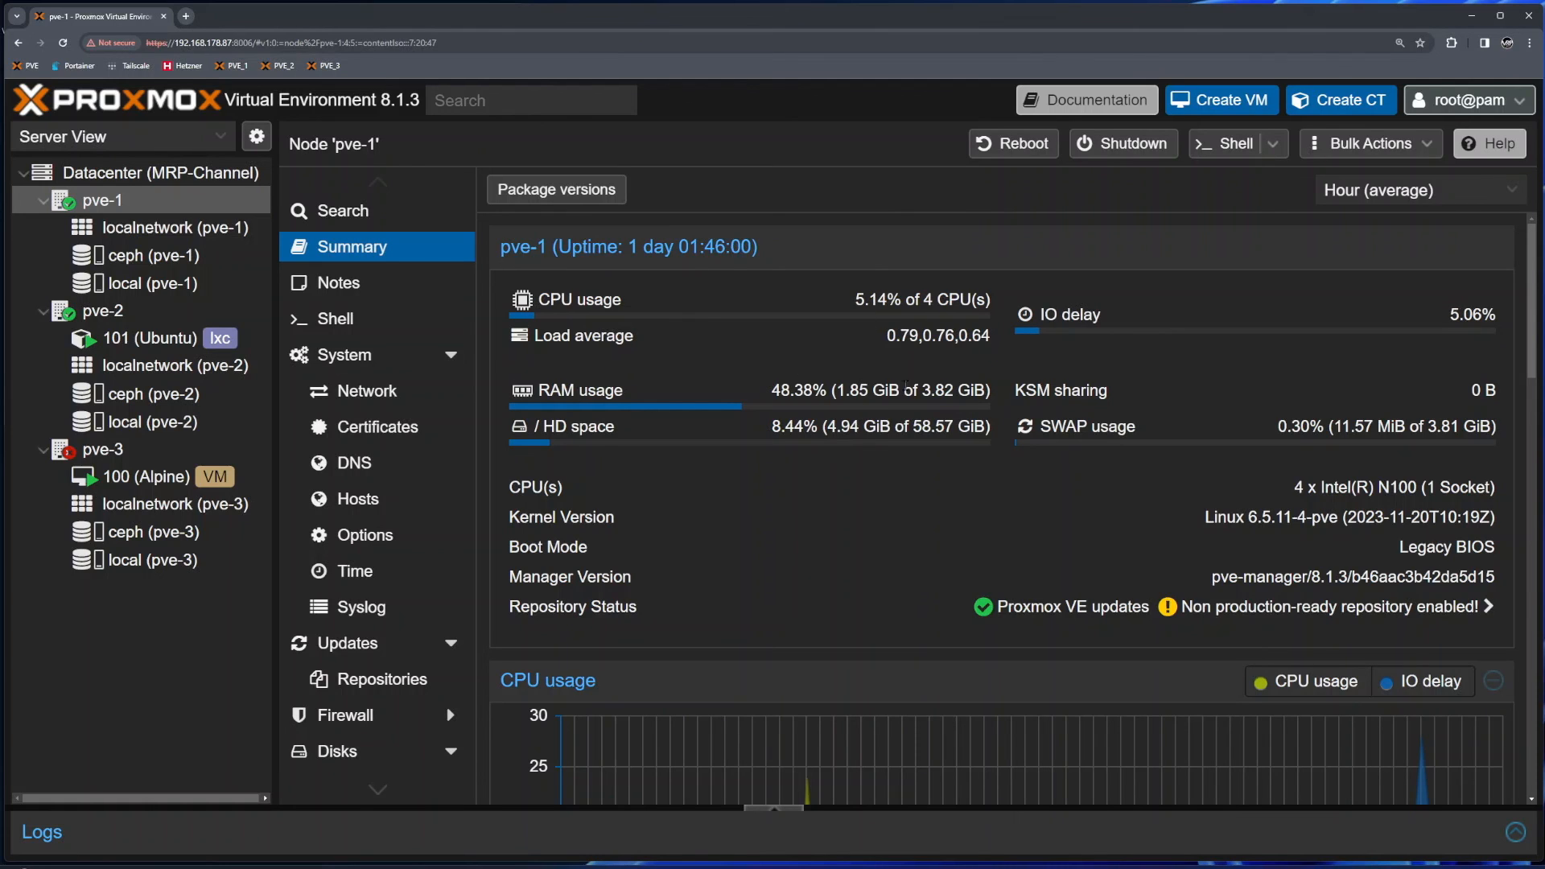
{"action": "left_click_drag", "start_coordinate": [914, 389], "coordinate": [974, 390]}
{"action": "left_click_drag", "start_coordinate": [923, 299], "coordinate": [536, 300]}
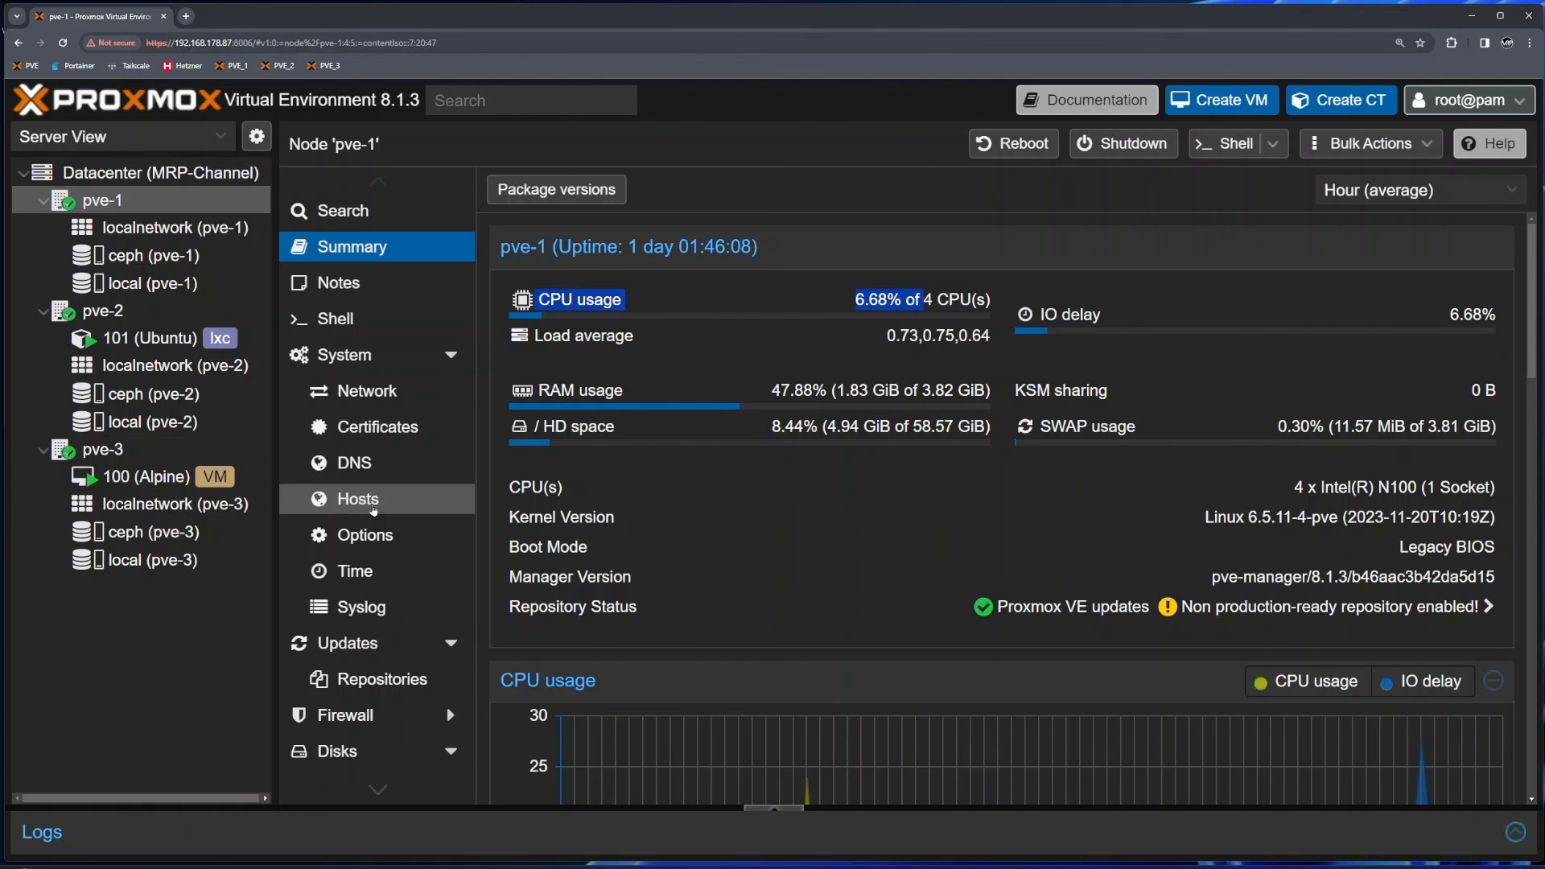
- Check the Ceph health and placement group status on pve-3, and view its OSD list
{"action": "left_click", "coordinate": [121, 449]}
{"action": "scroll", "coordinate": [375, 472], "scroll_direction": "down", "scroll_amount": 5}
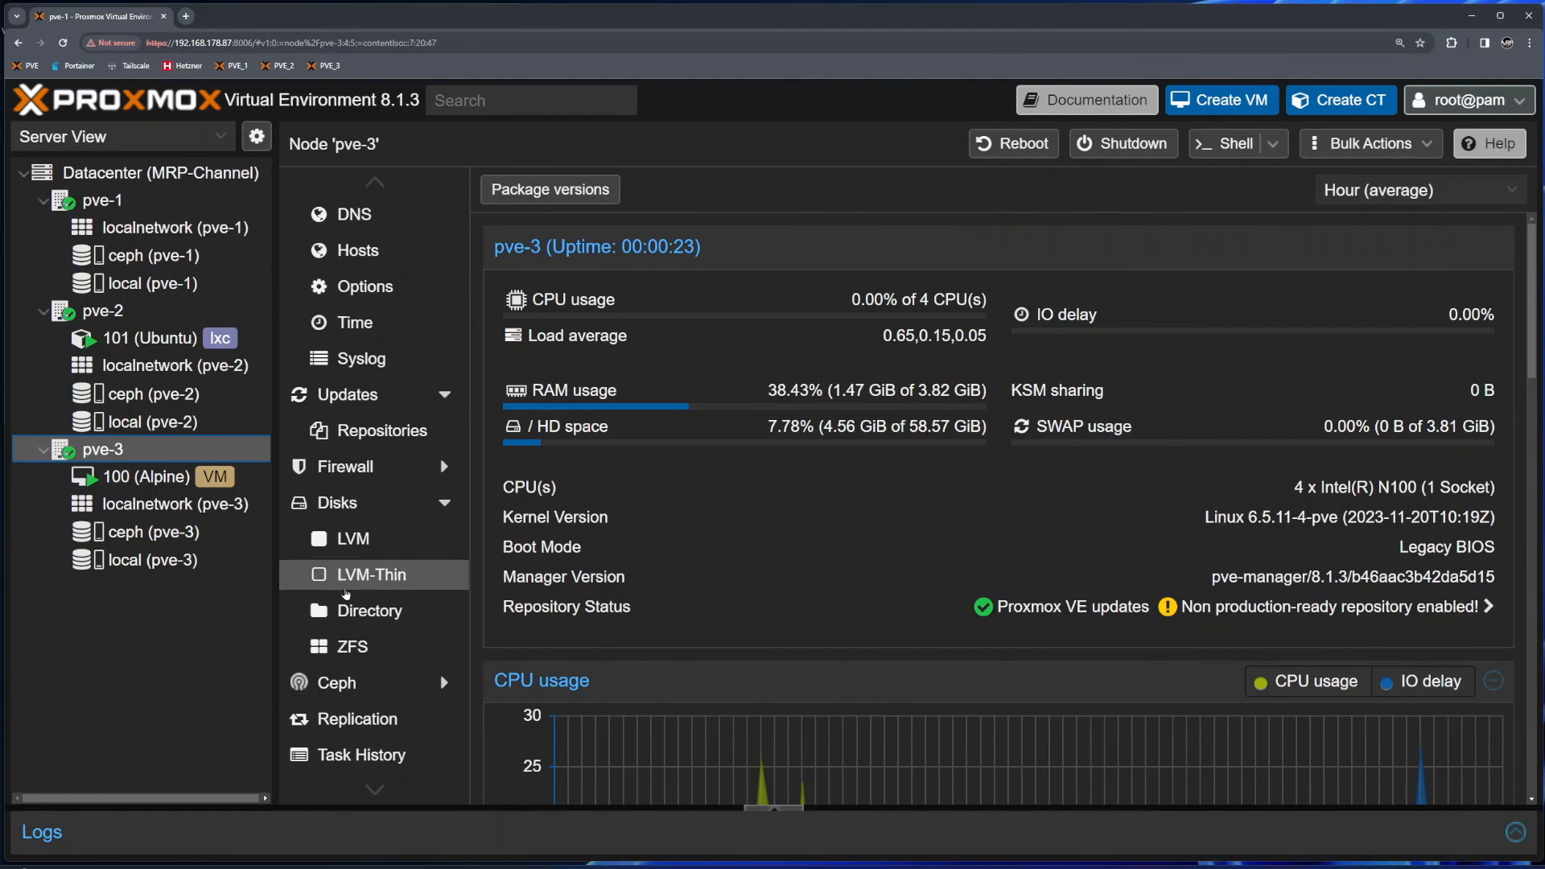
{"action": "left_click", "coordinate": [342, 644]}
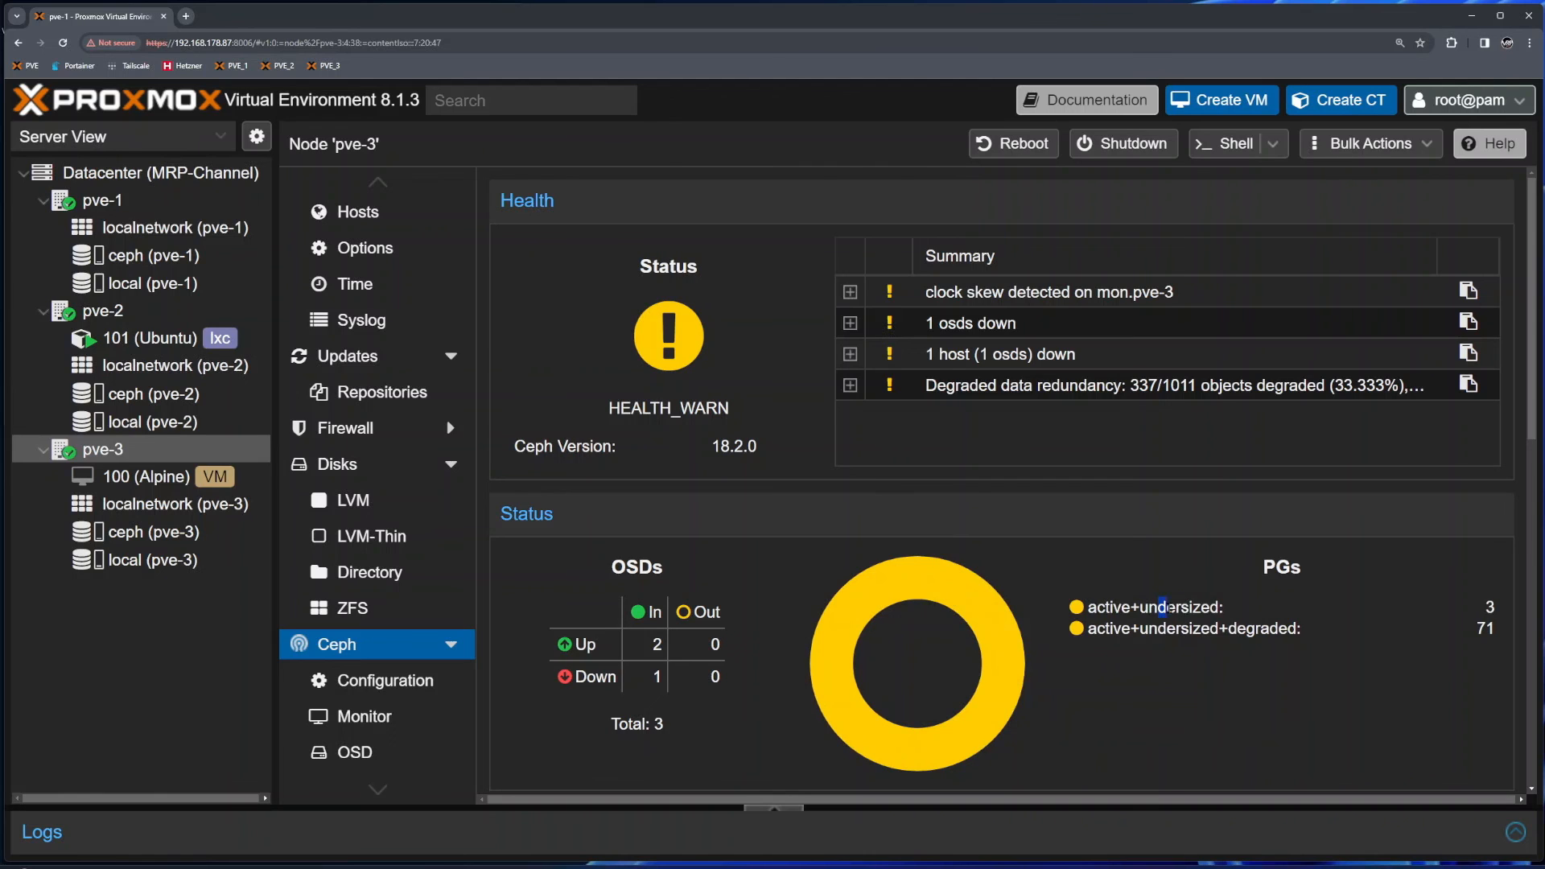
{"action": "mouse_move", "coordinate": [873, 598]}
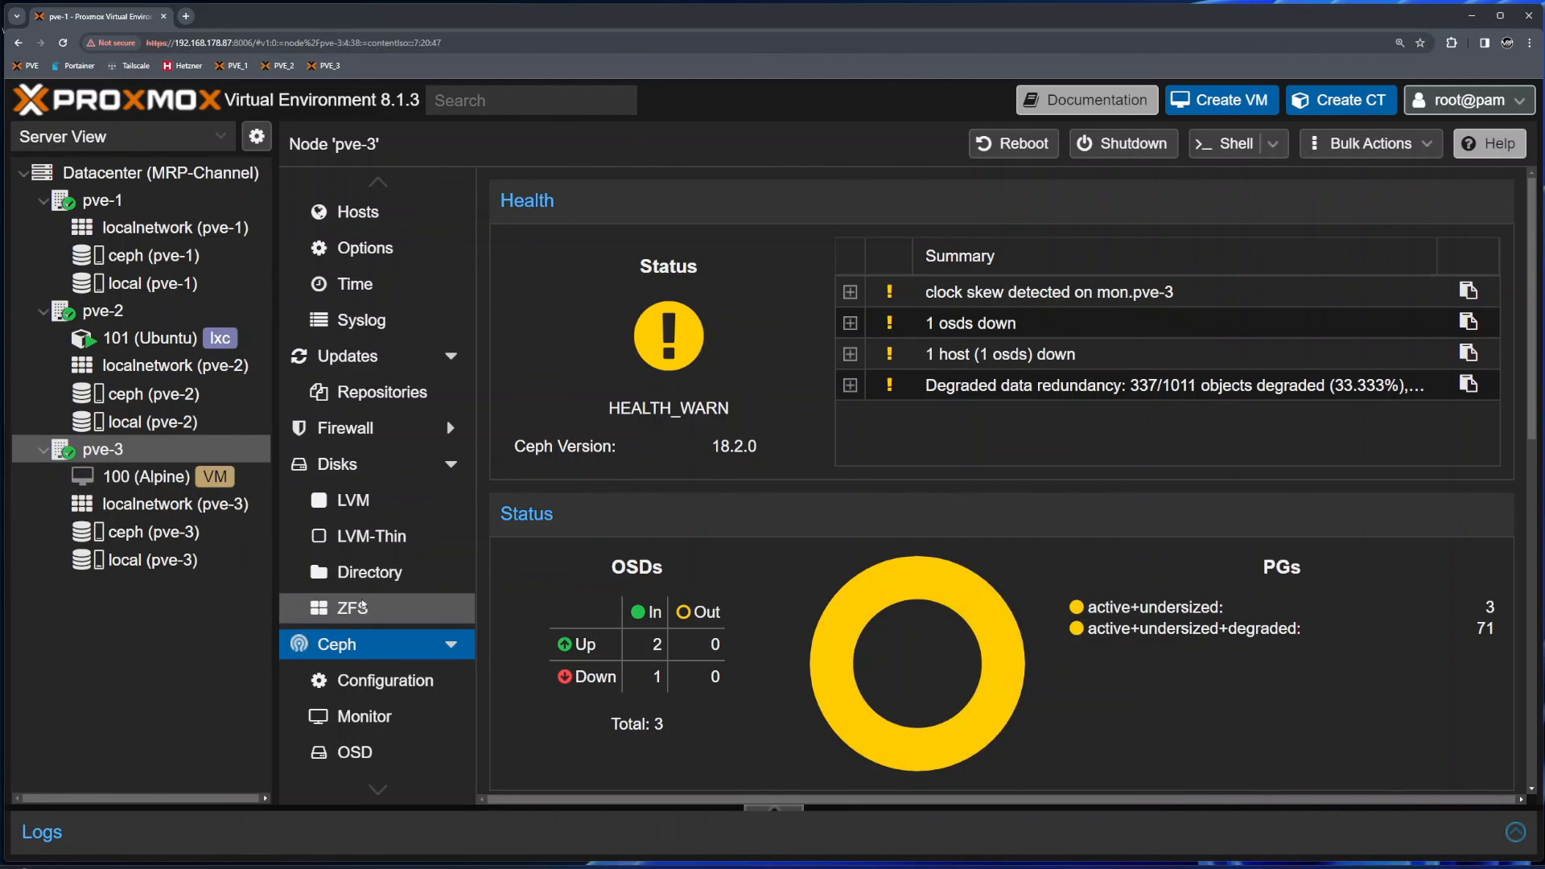
{"action": "scroll", "coordinate": [403, 612], "scroll_direction": "down", "scroll_amount": 2}
{"action": "left_click", "coordinate": [448, 629]}
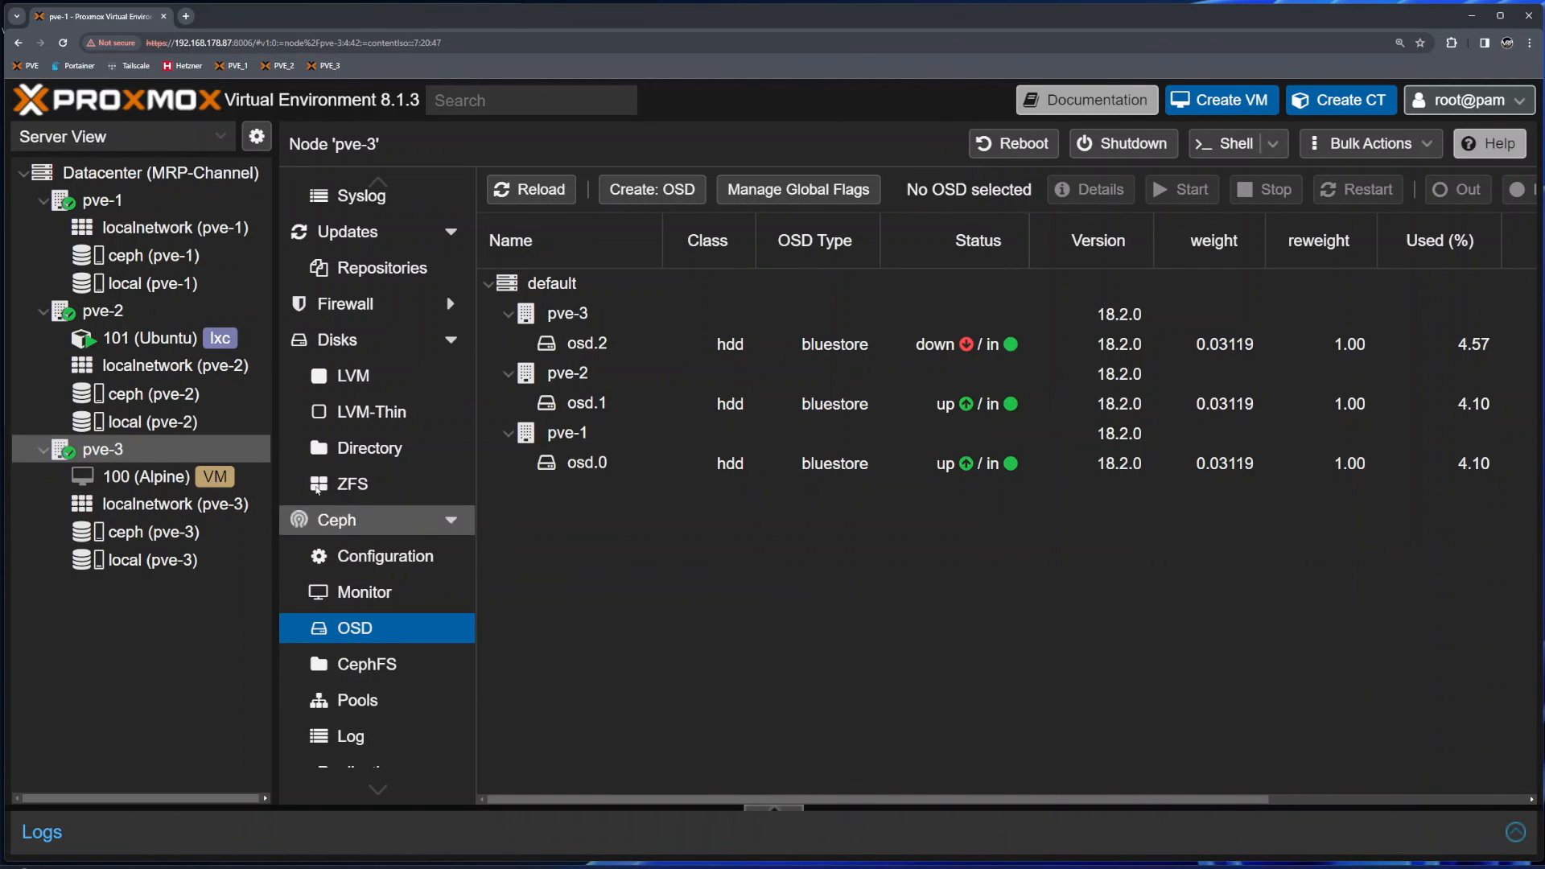
- Check osd.2 in the OSD list of pve-2, and review the Datacenter health summary
{"action": "left_click", "coordinate": [138, 317]}
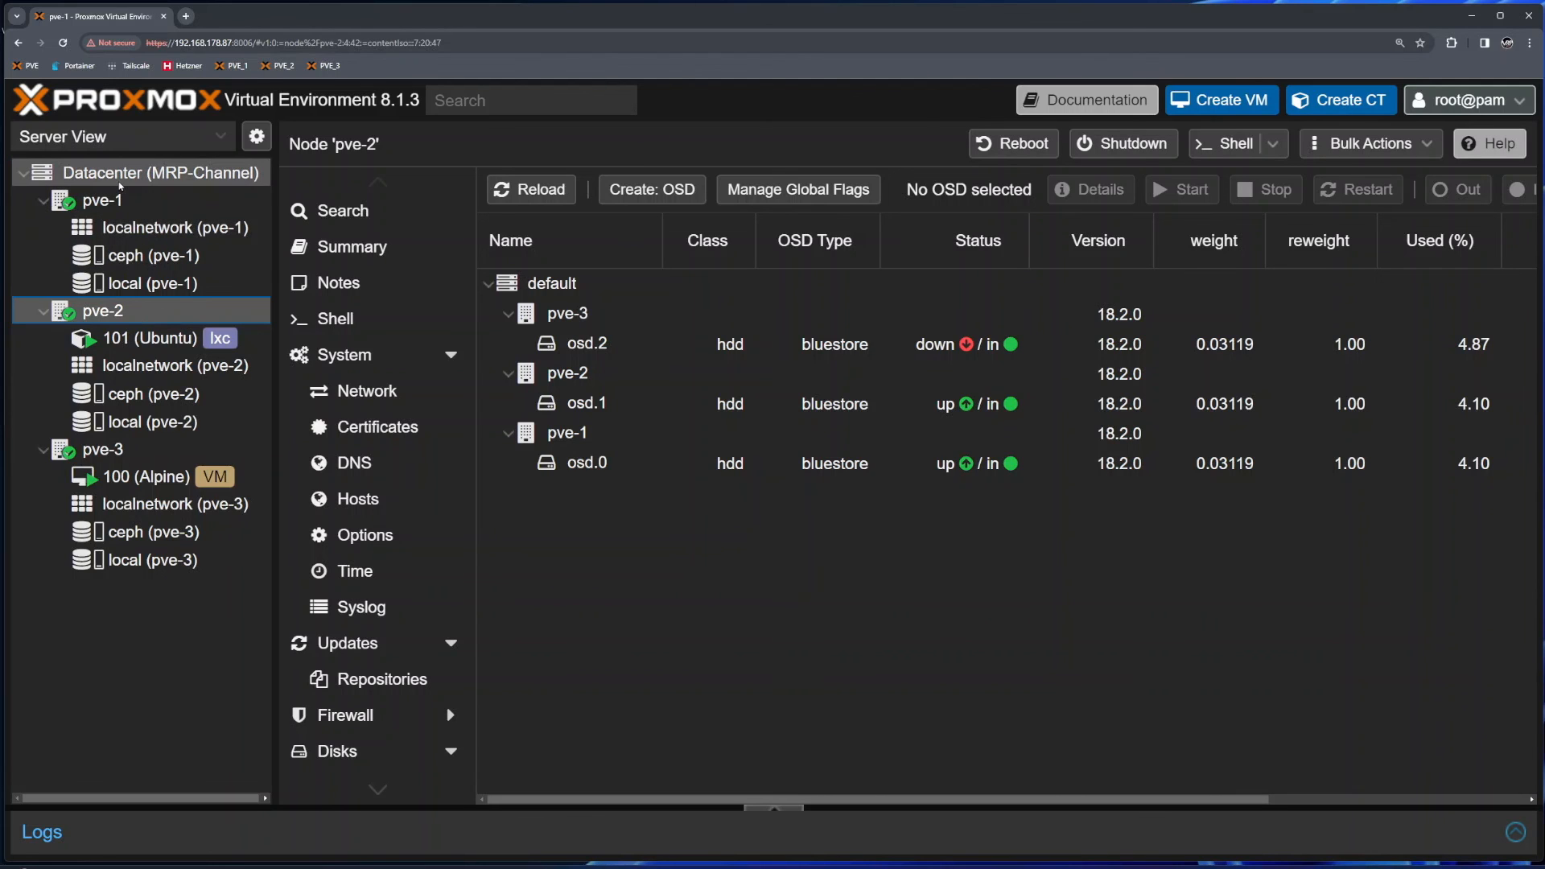
{"action": "left_click", "coordinate": [912, 349]}
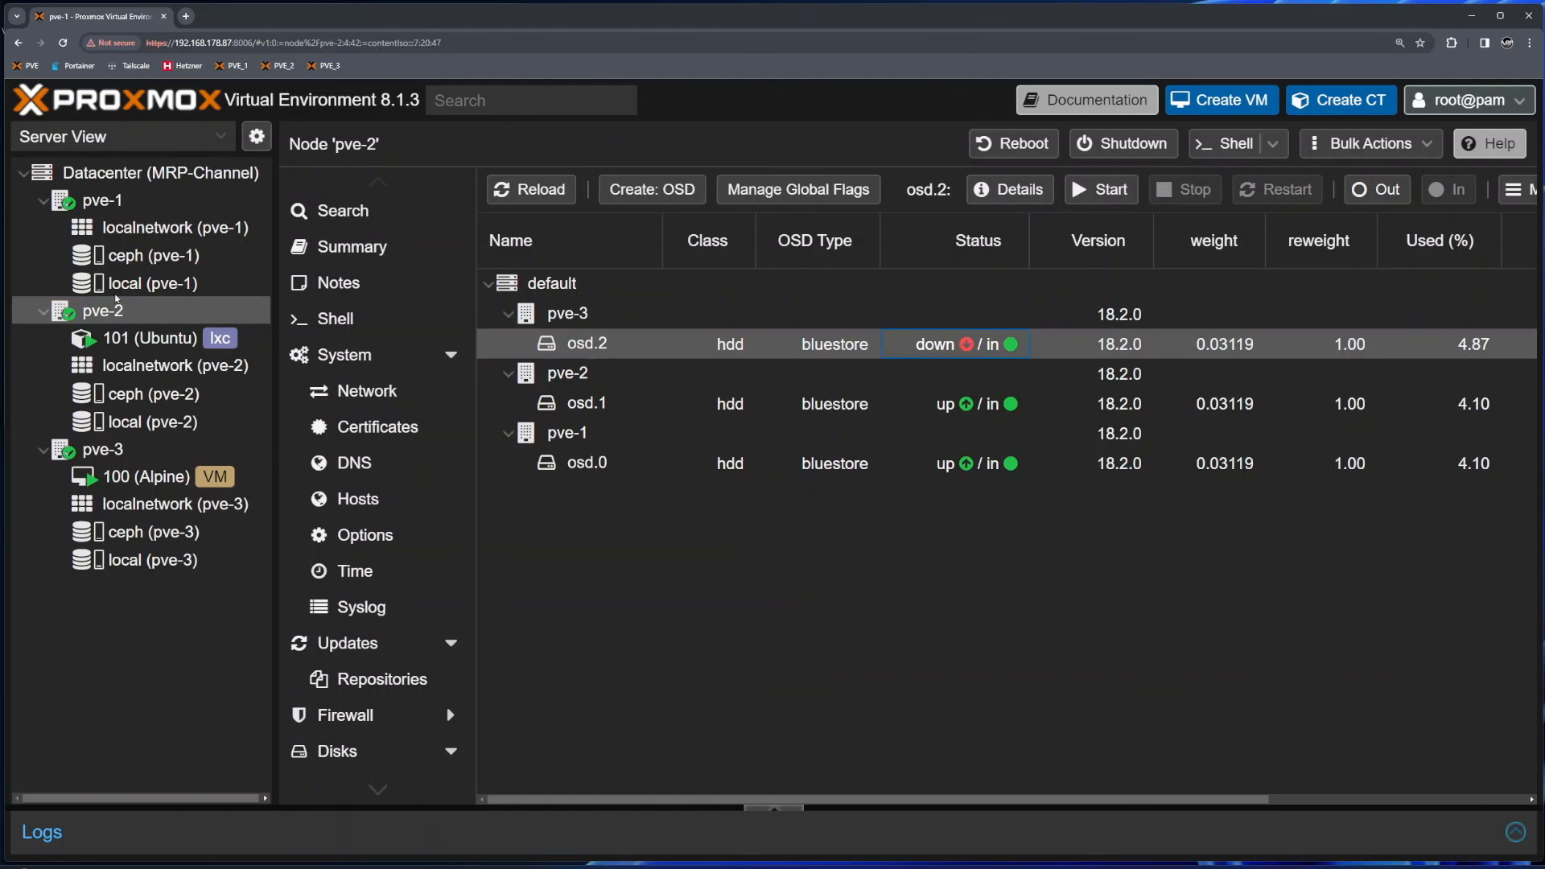
{"action": "left_click", "coordinate": [134, 178]}
{"action": "left_click", "coordinate": [352, 247]}
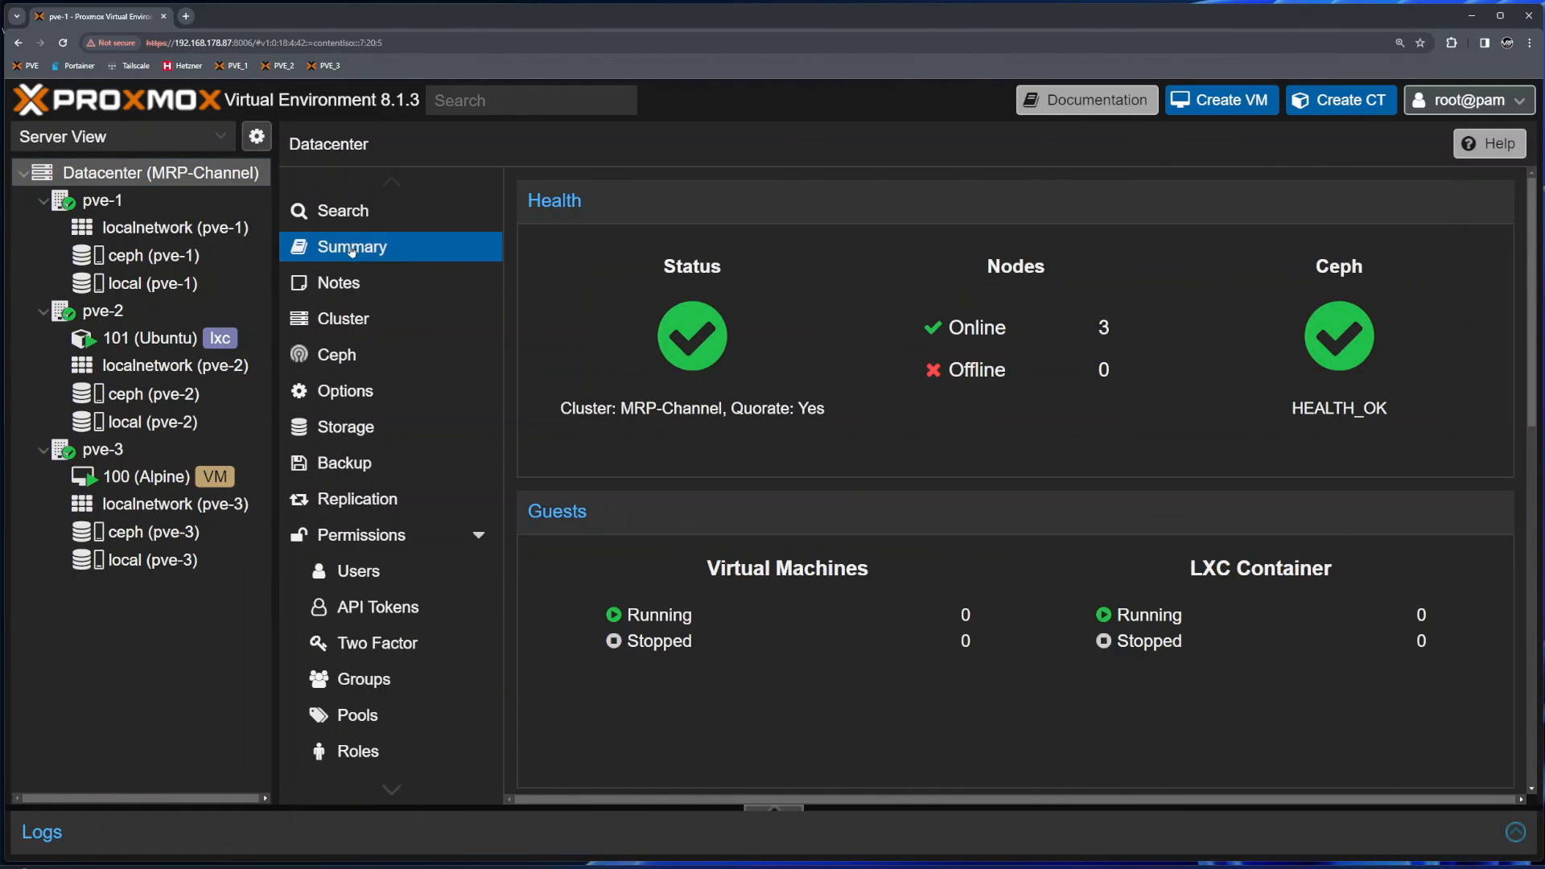